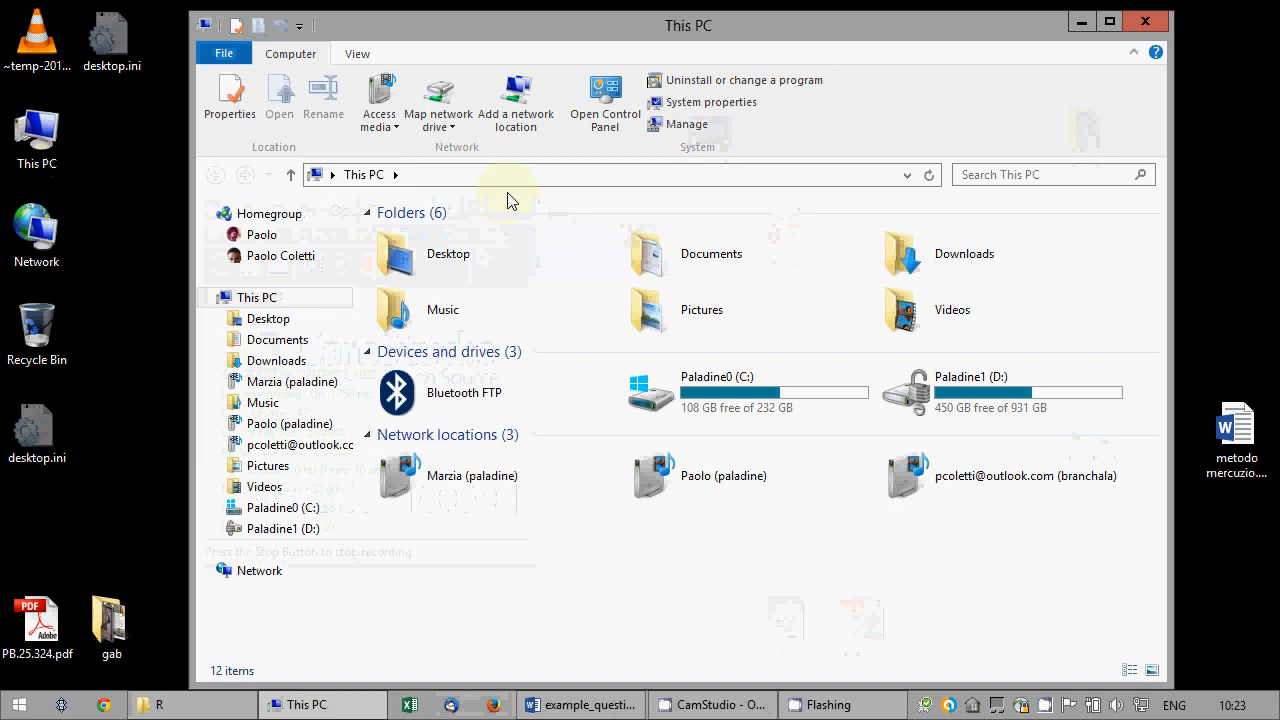
Connect to the network server \\ubz01fst.unibz.it from the file explorer's address.
click(498, 177)
text(\ub)
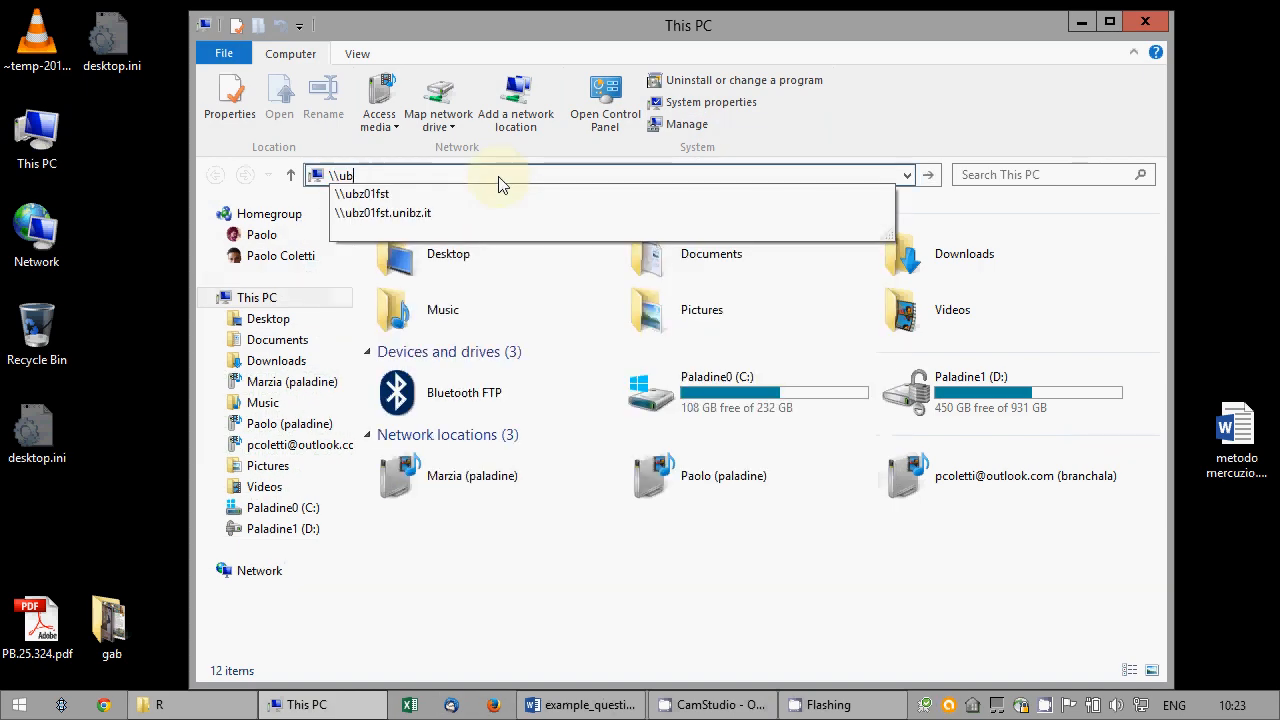
text(z01fst)
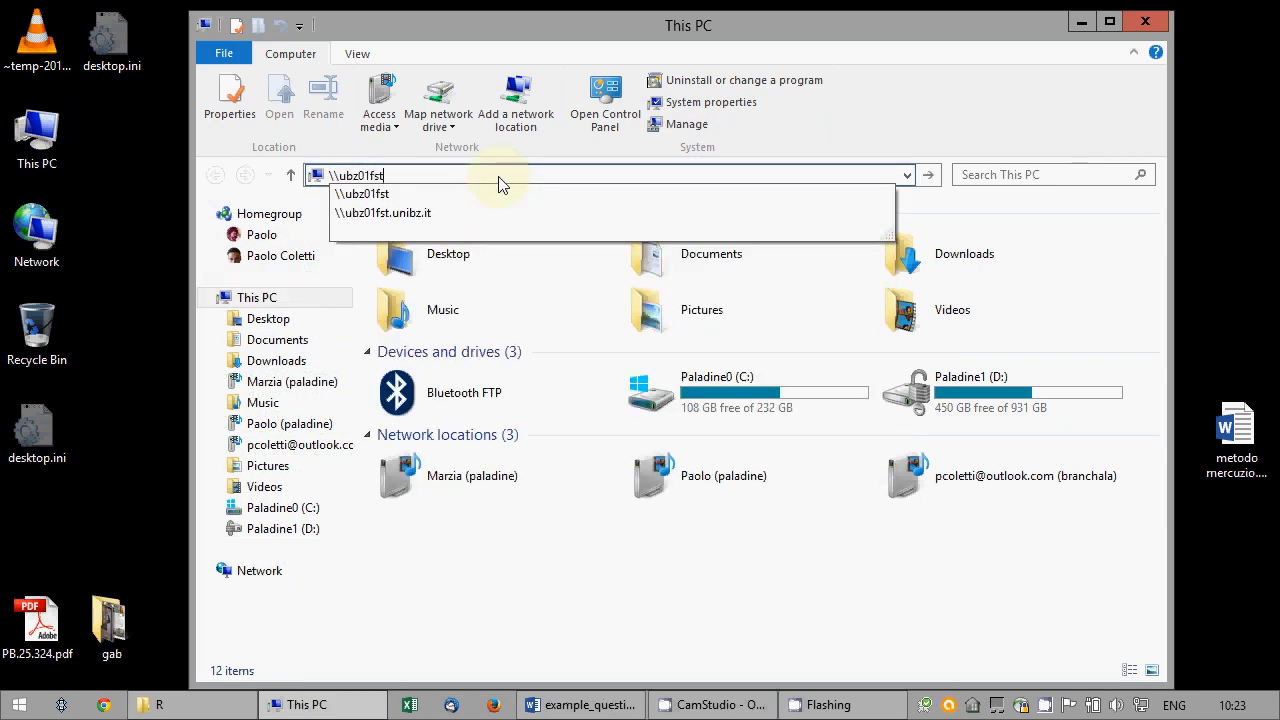
click(403, 213)
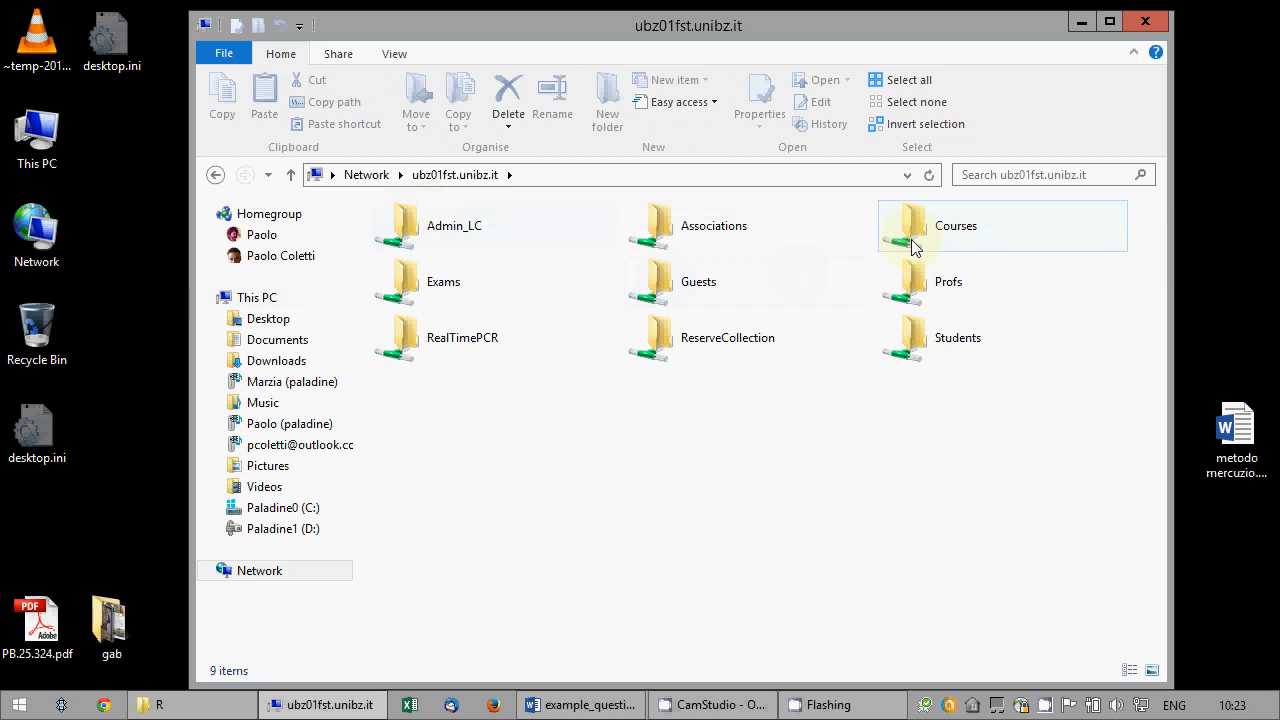
Open the student's own folder inside the lecturer's exam folder under Courses.
double_click(912, 247)
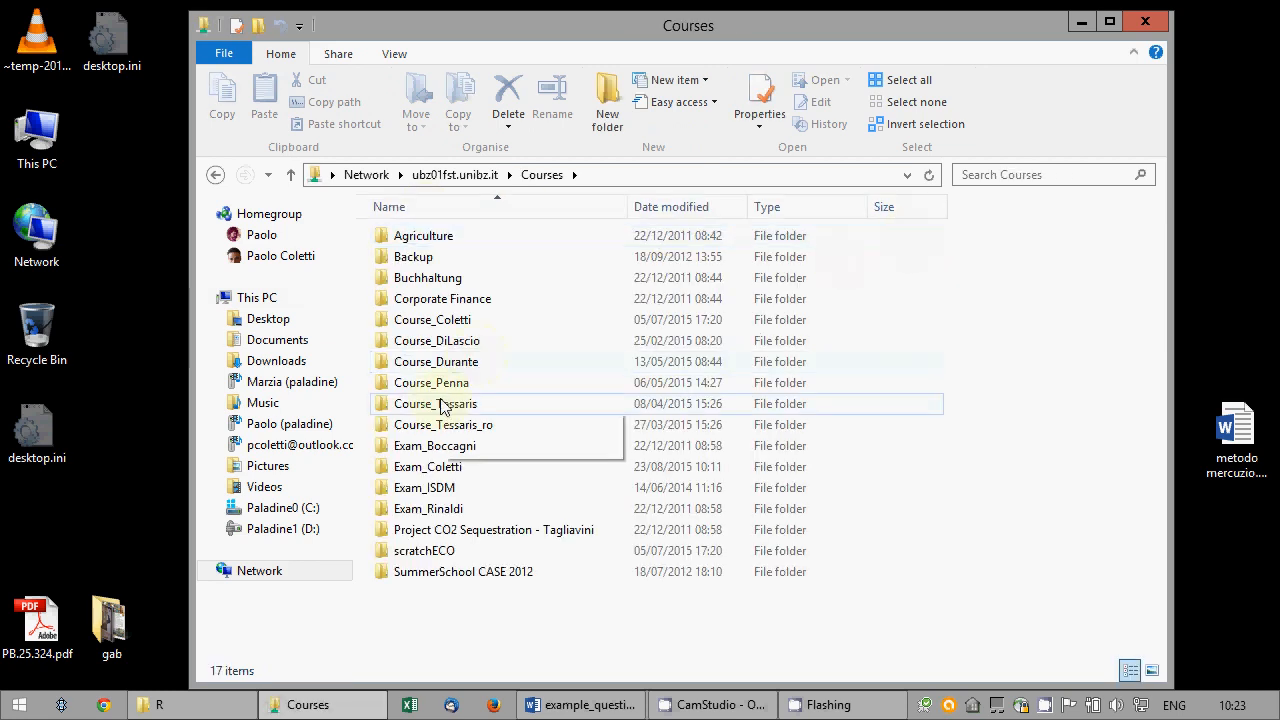
double_click(445, 466)
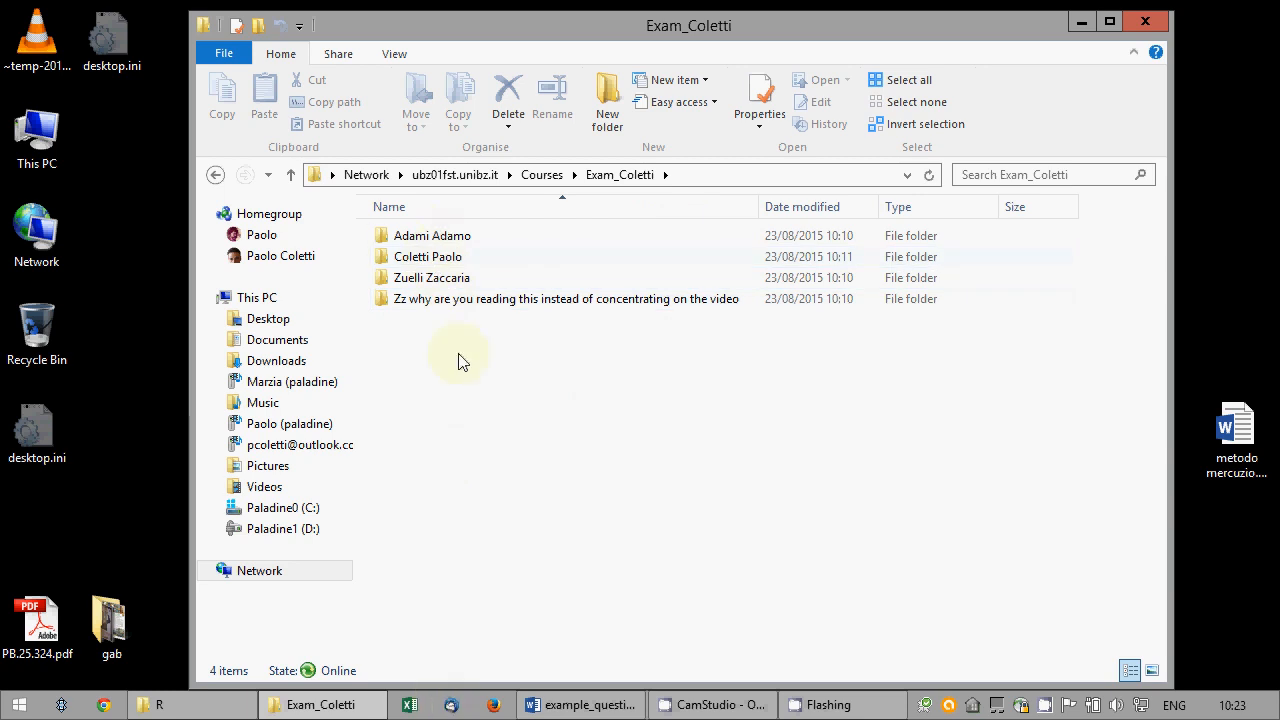
double_click(445, 259)
Copy DiskSong.accdb, houses.txt and sleepQuestionnaire.RData into the desktop's exam folder, accepting the security warning.
drag(591, 34, 883, 57)
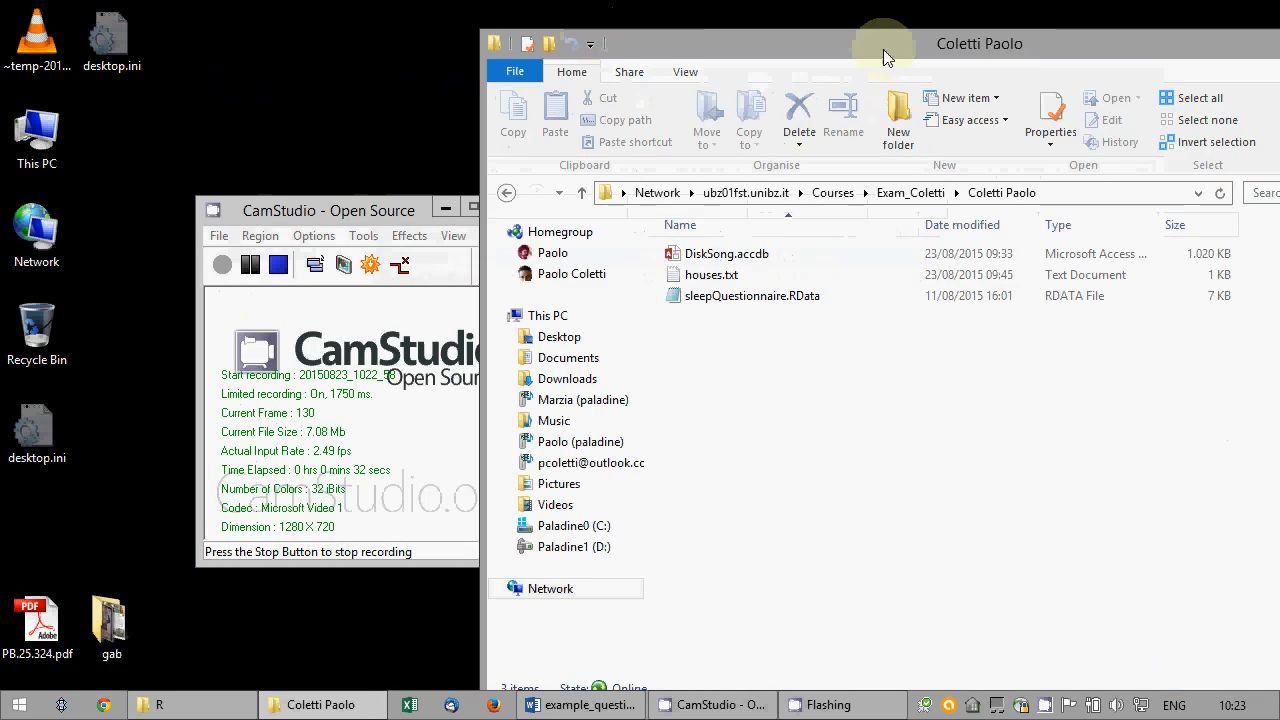
click(441, 209)
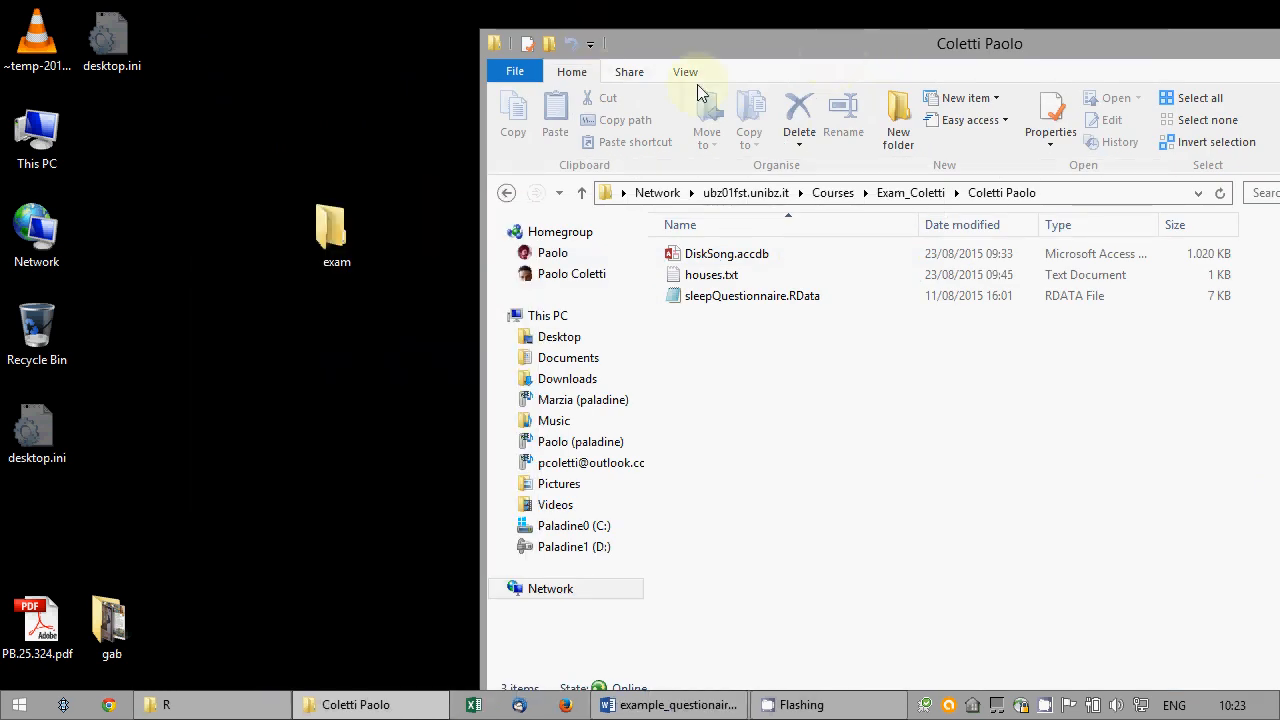
mouse_move(679, 48)
mouse_down()
mouse_move(875, 398)
mouse_move(601, 10)
mouse_up()
mouse_move(742, 340)
mouse_down()
mouse_move(622, 218)
mouse_move(595, 213)
mouse_up()
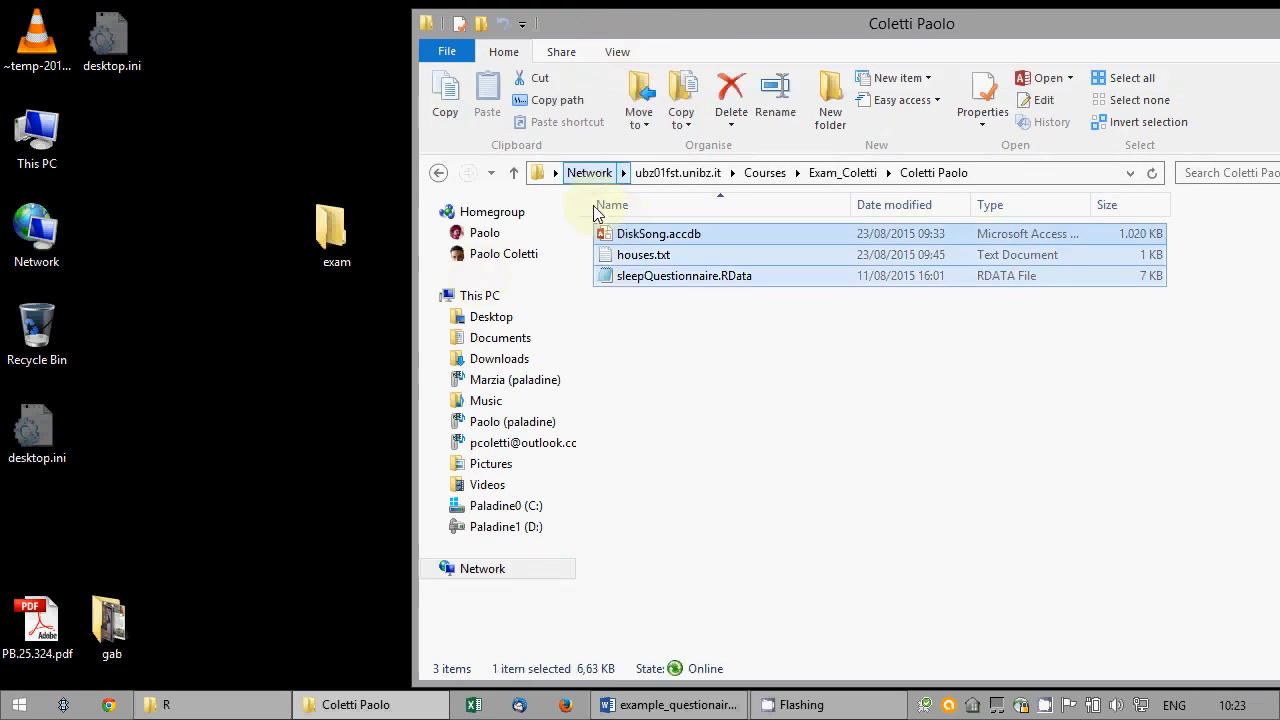
drag(616, 272, 322, 231)
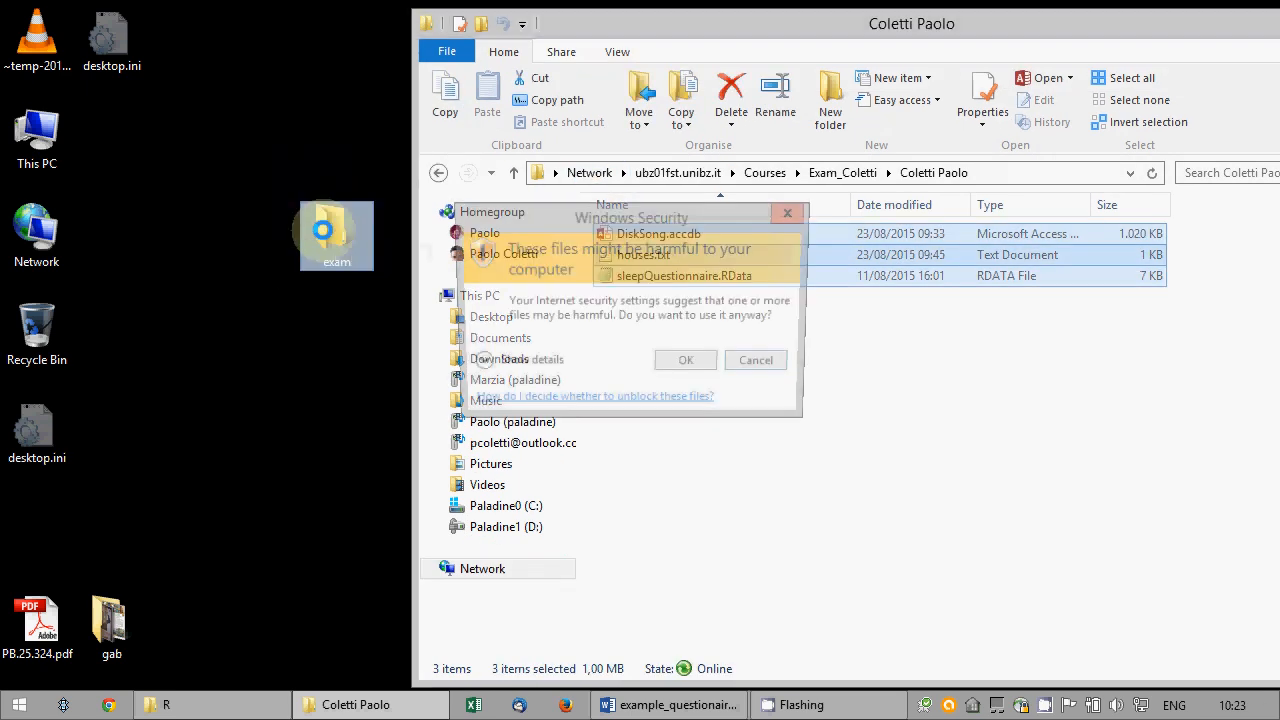
click(688, 365)
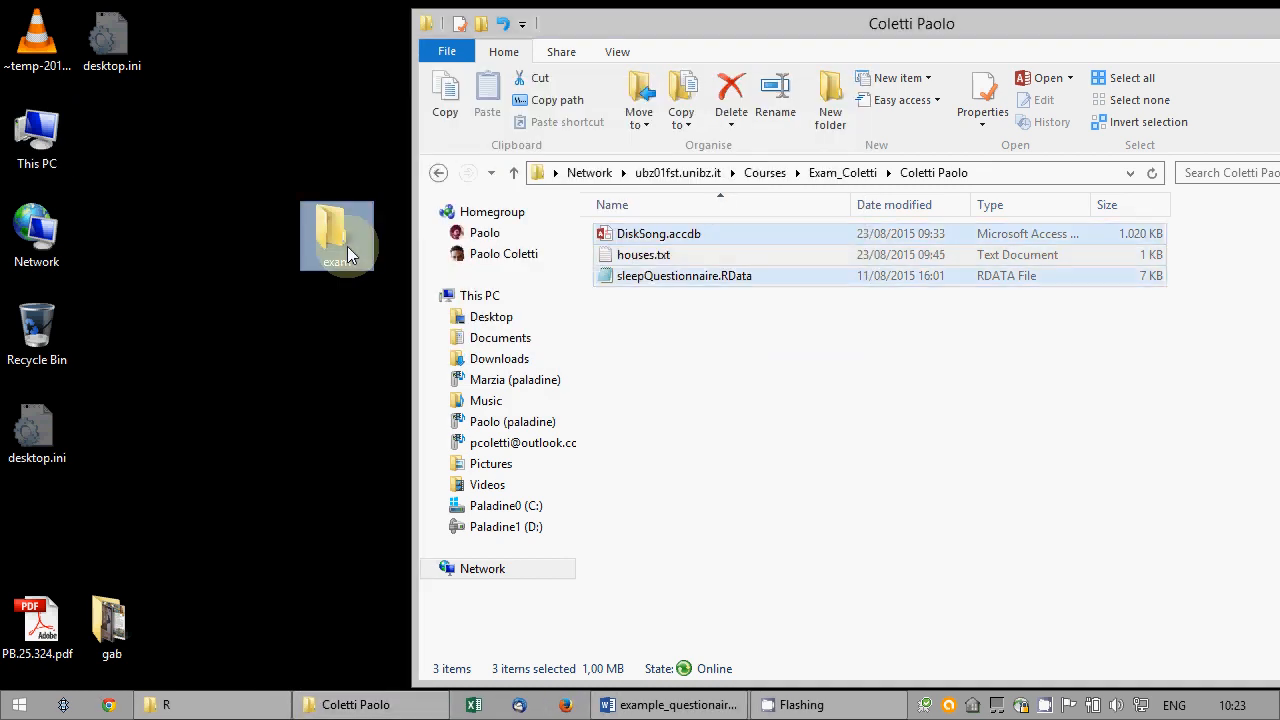
Open DiskSong.accdb from the desktop's exam folder in Access and enable its active content.
double_click(347, 246)
drag(522, 23, 628, 41)
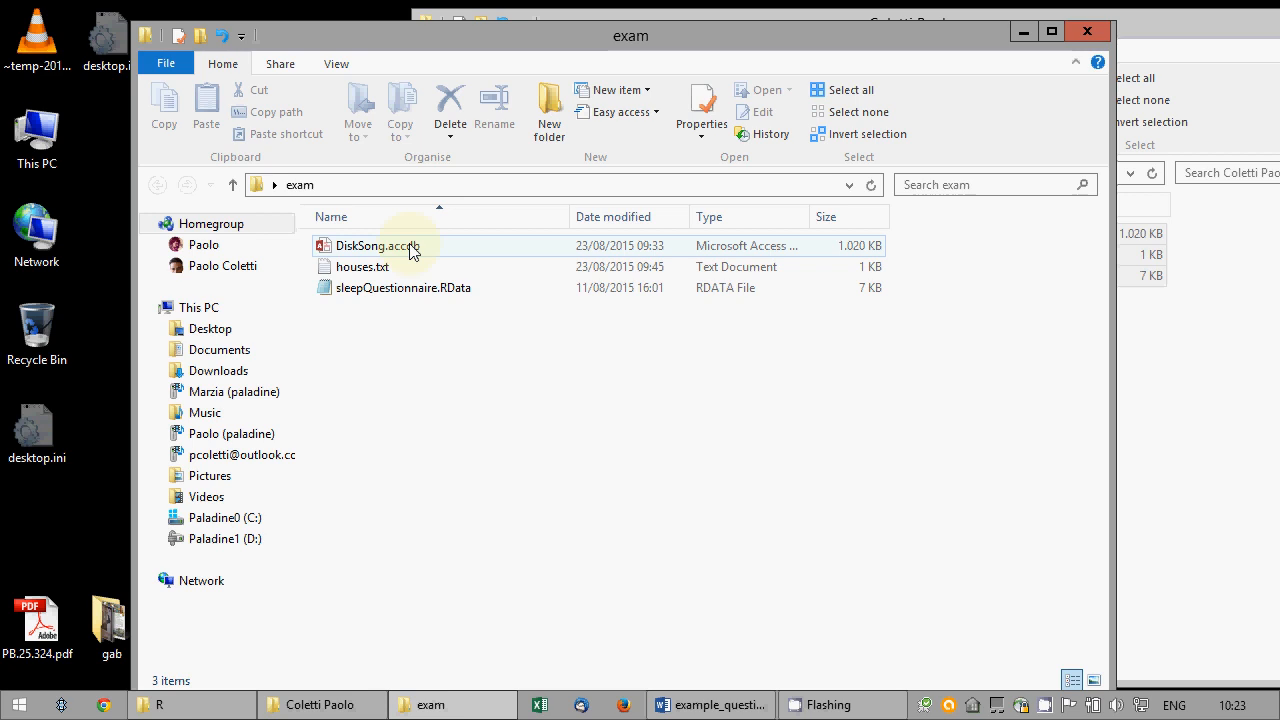
double_click(412, 250)
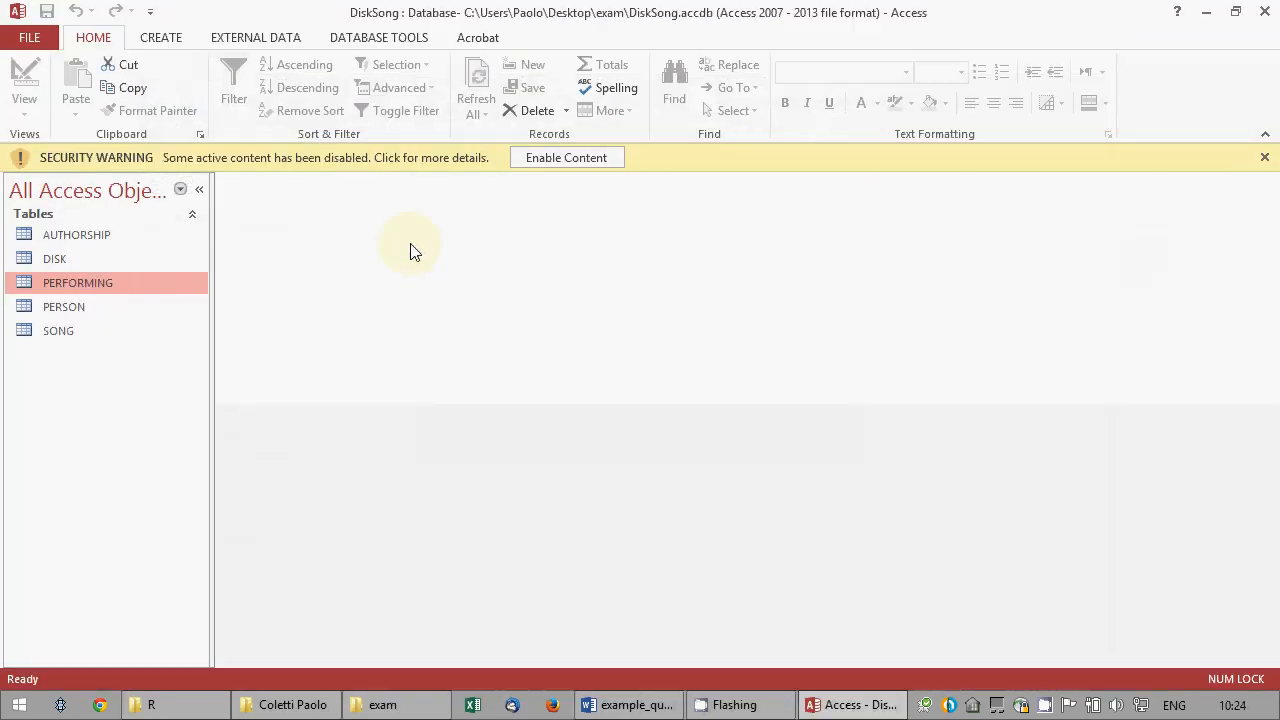
click(596, 156)
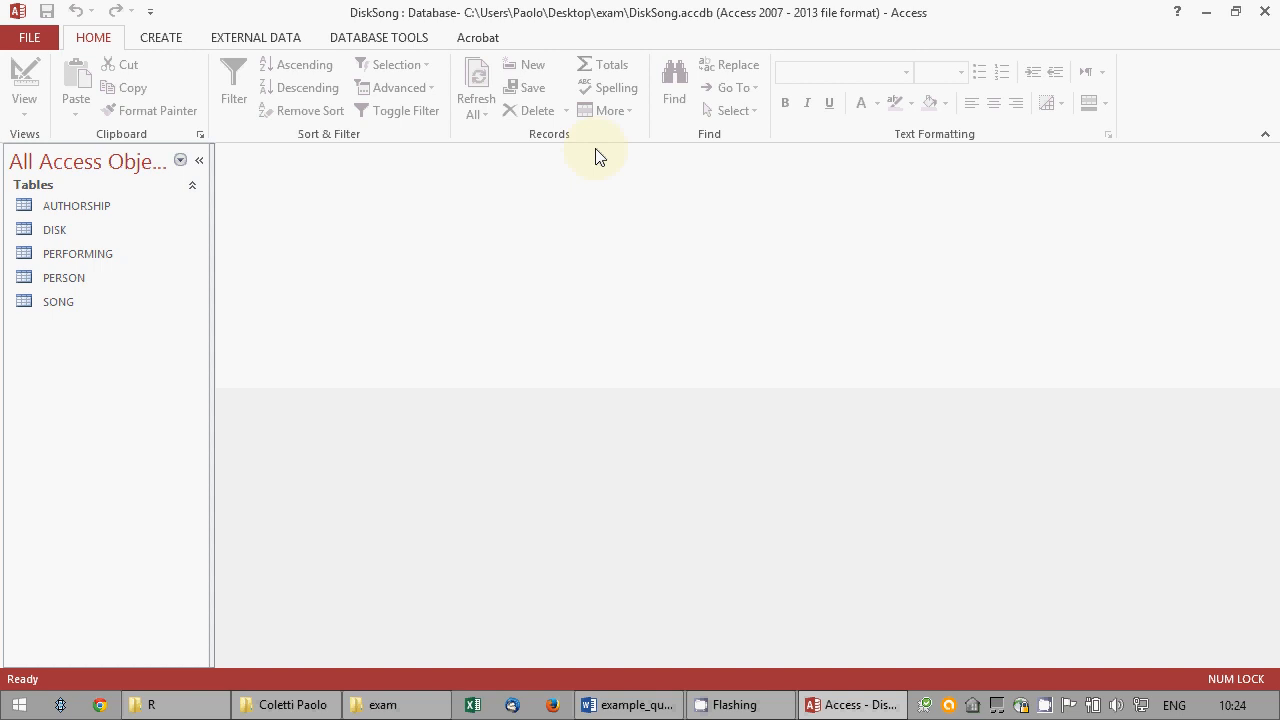
Create a new query in design view containing the DISK and SONG tables.
click(176, 41)
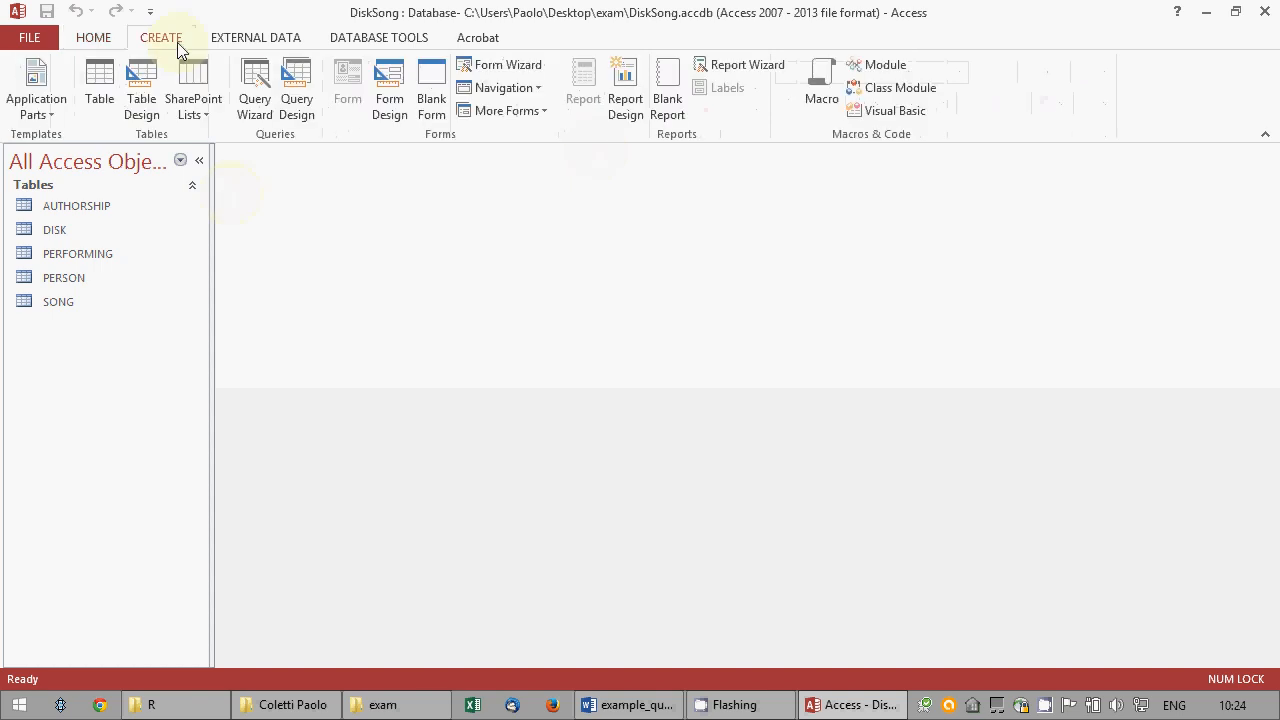
click(295, 99)
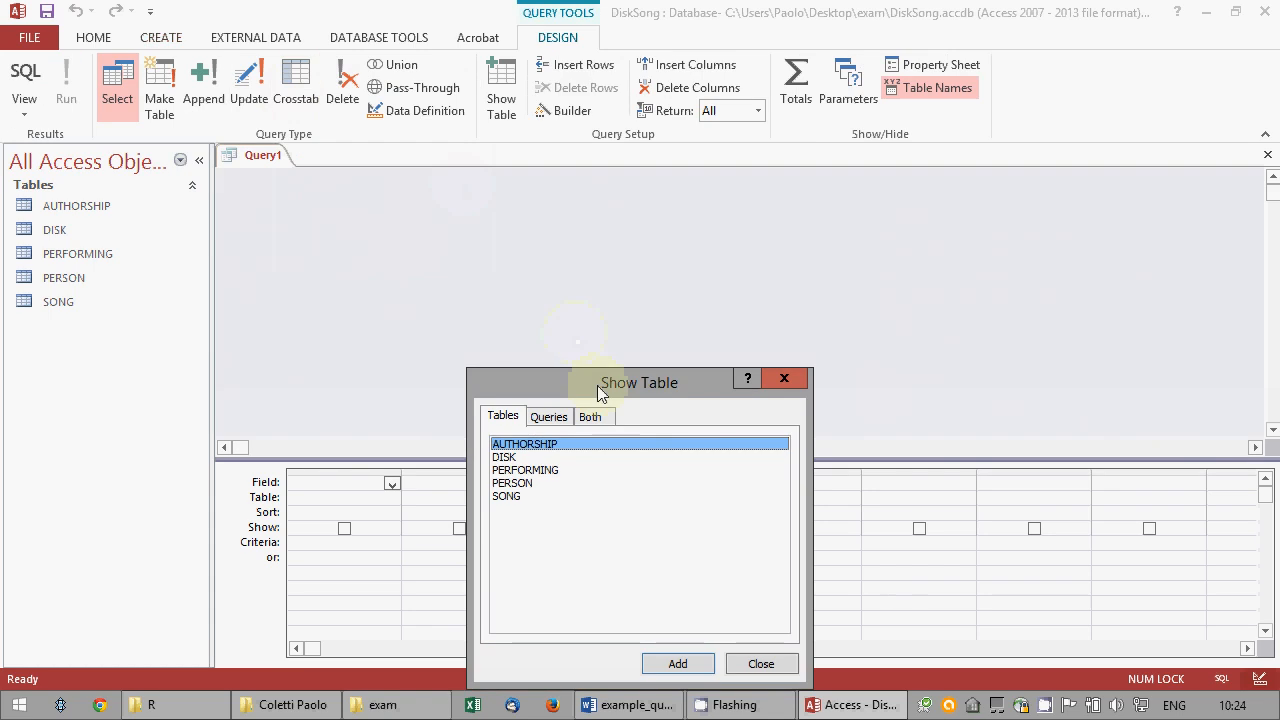
drag(610, 376, 699, 328)
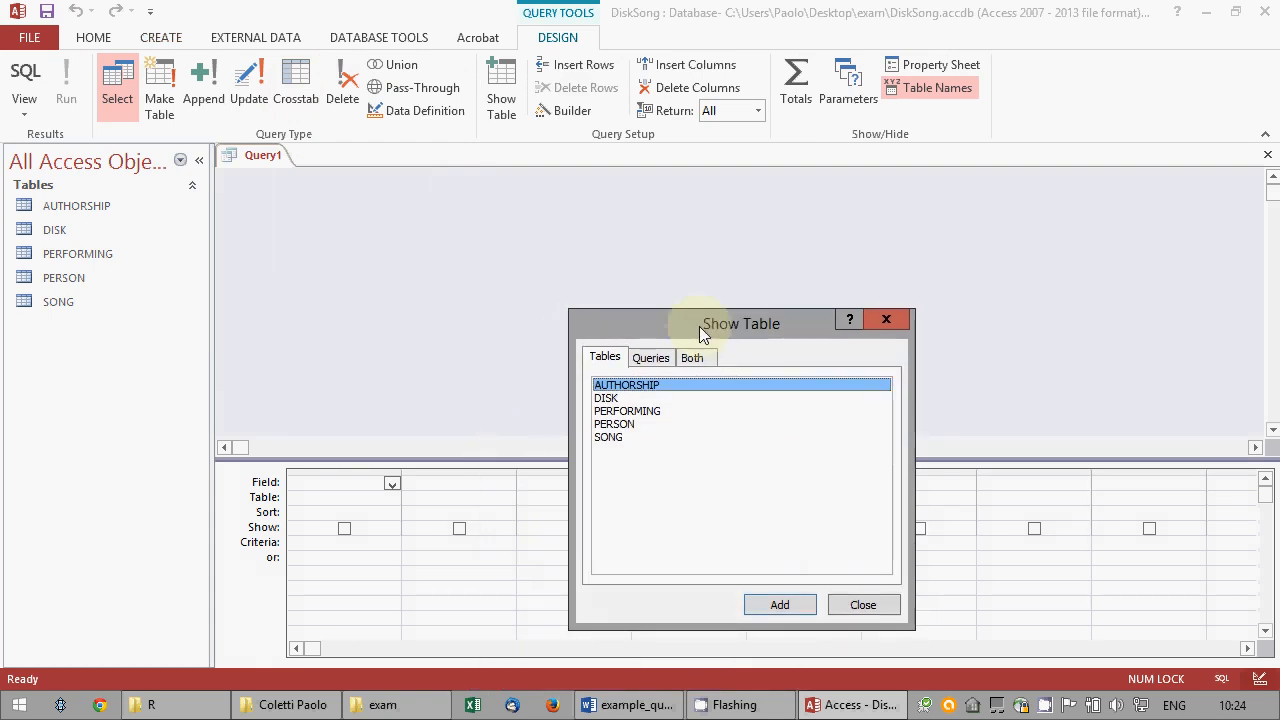
double_click(629, 401)
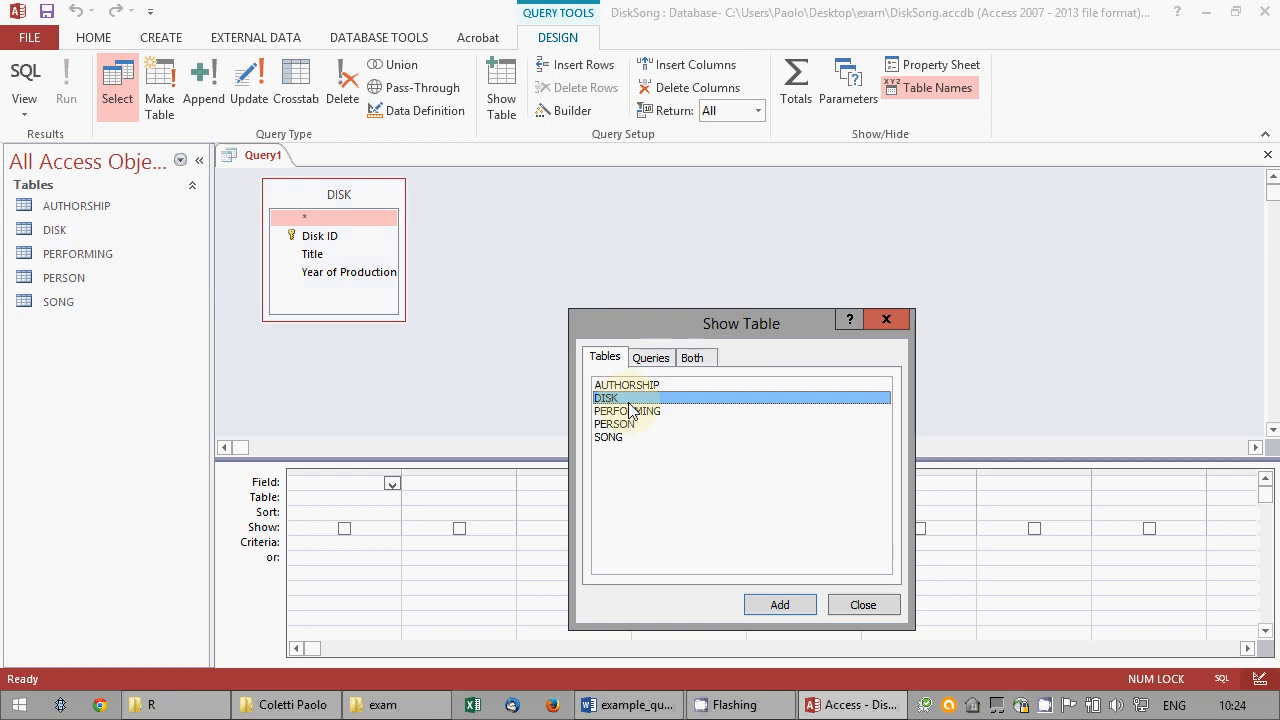
double_click(626, 437)
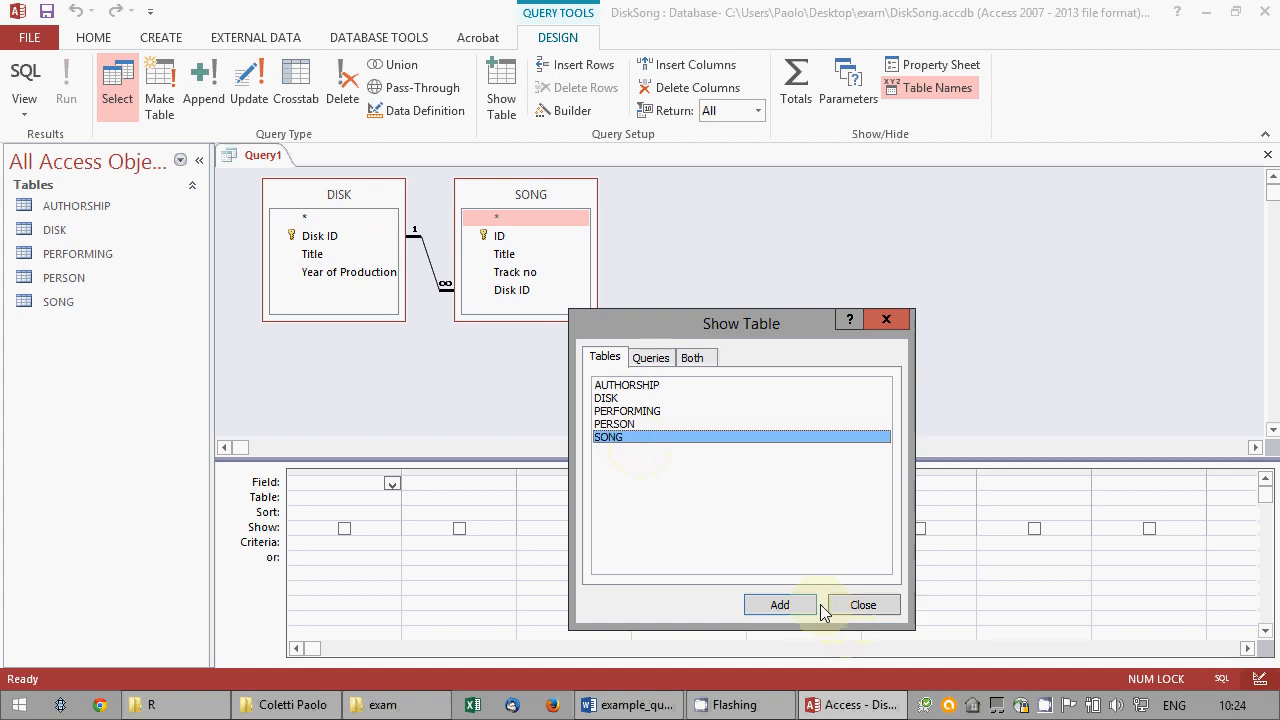
click(855, 604)
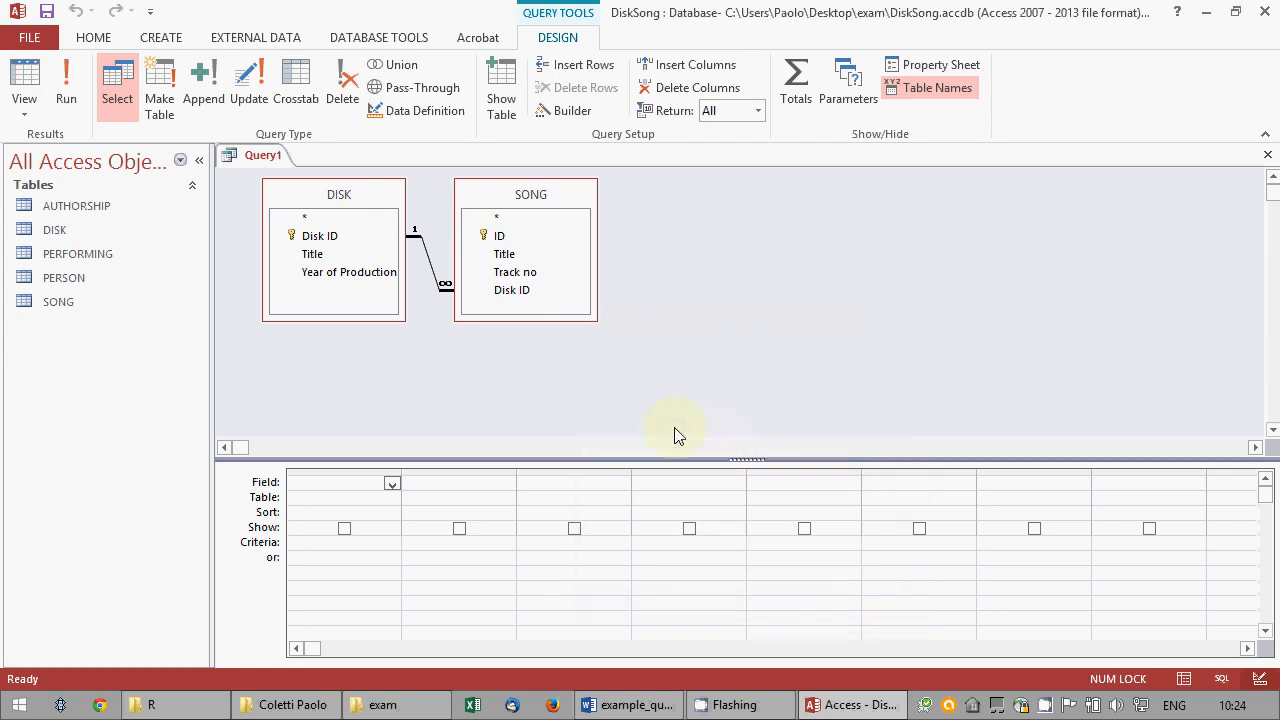
Add DISK's Title, SONG's Title and DISK's Year of Production as the query's fields.
drag(330, 254, 363, 500)
drag(537, 253, 484, 506)
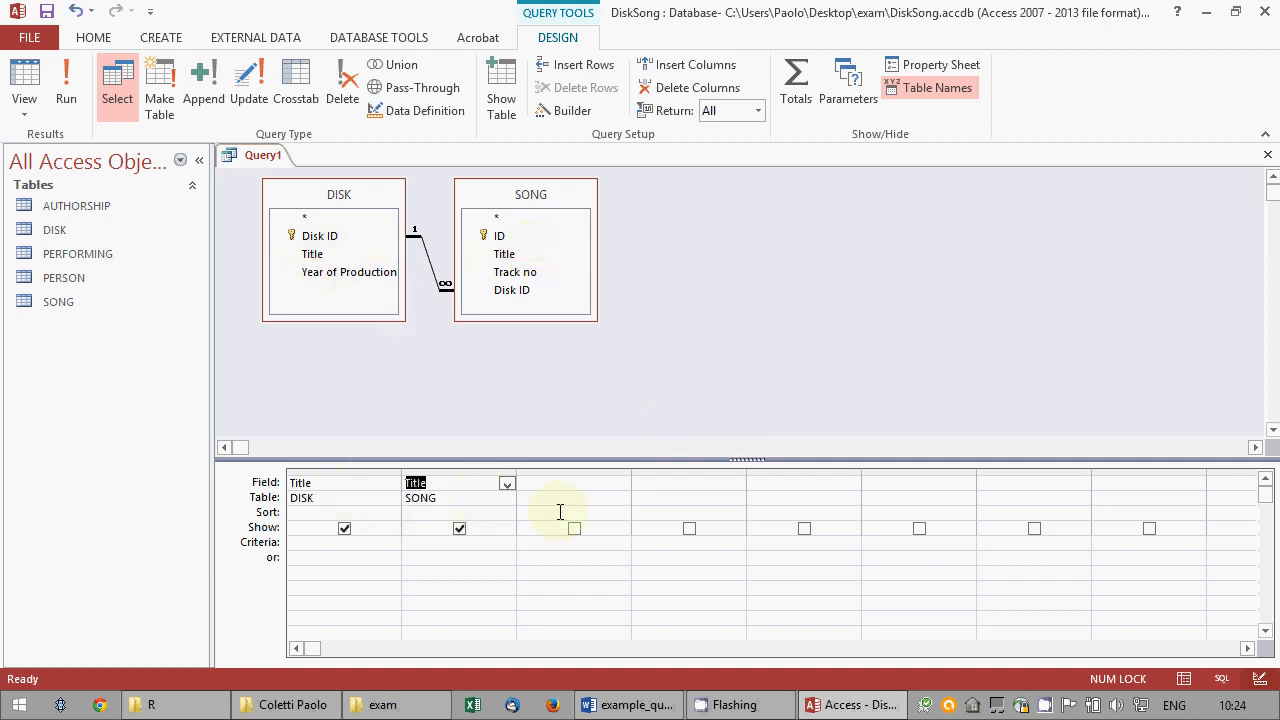
drag(343, 273, 580, 520)
Give Year of Production the parameter criterion [tell me a year] and hide that field from the output.
text([)
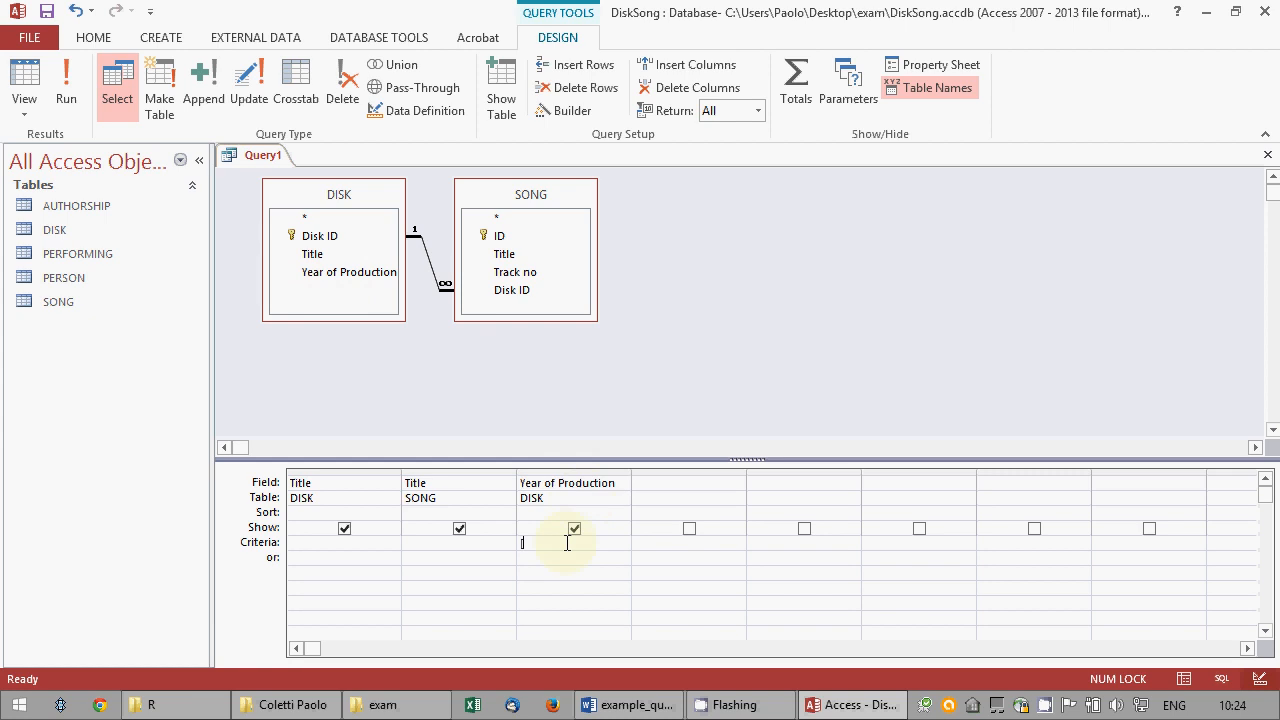
text(tell me a year])
click(574, 528)
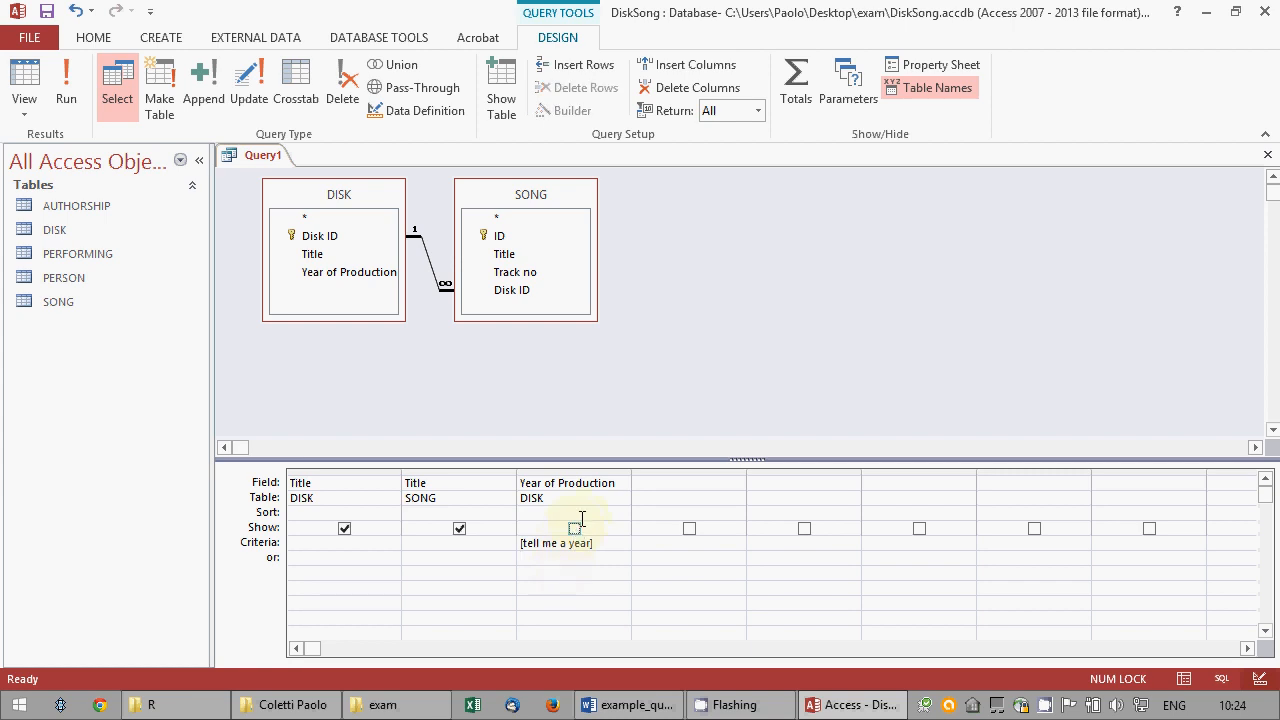
Run the query with 2008 as the requested year.
click(61, 82)
text(2008)
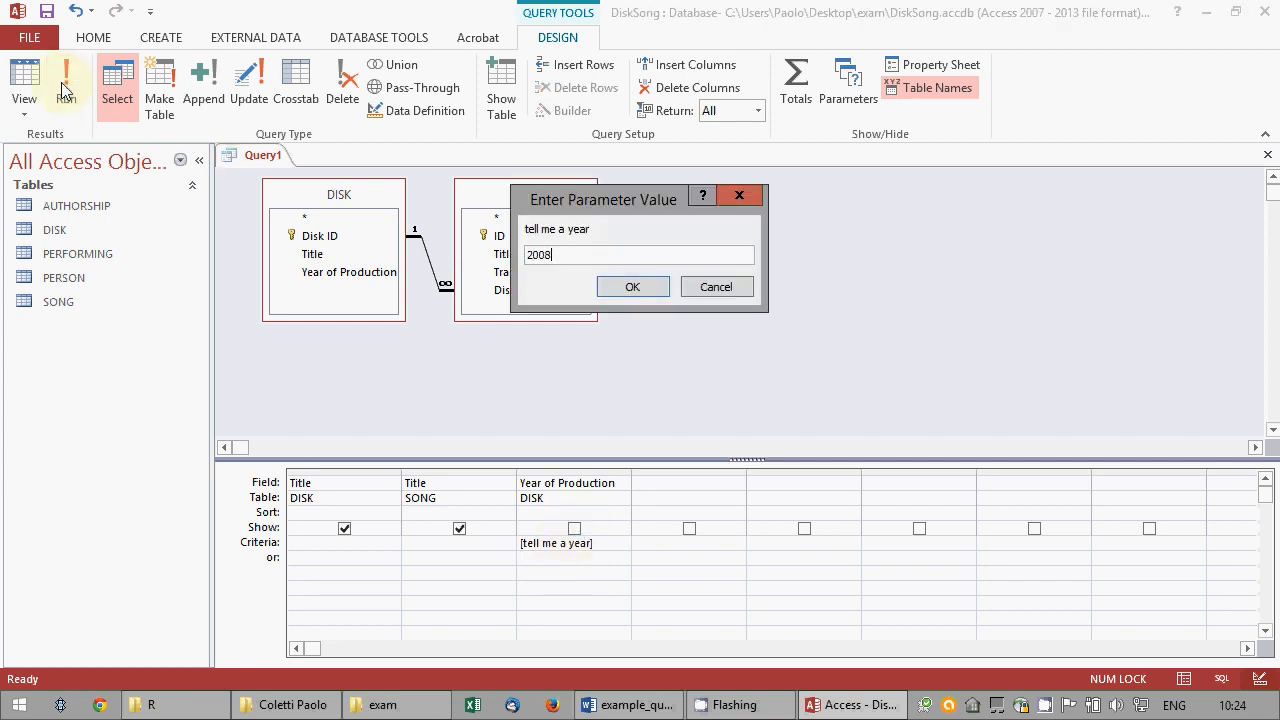
key(Return)
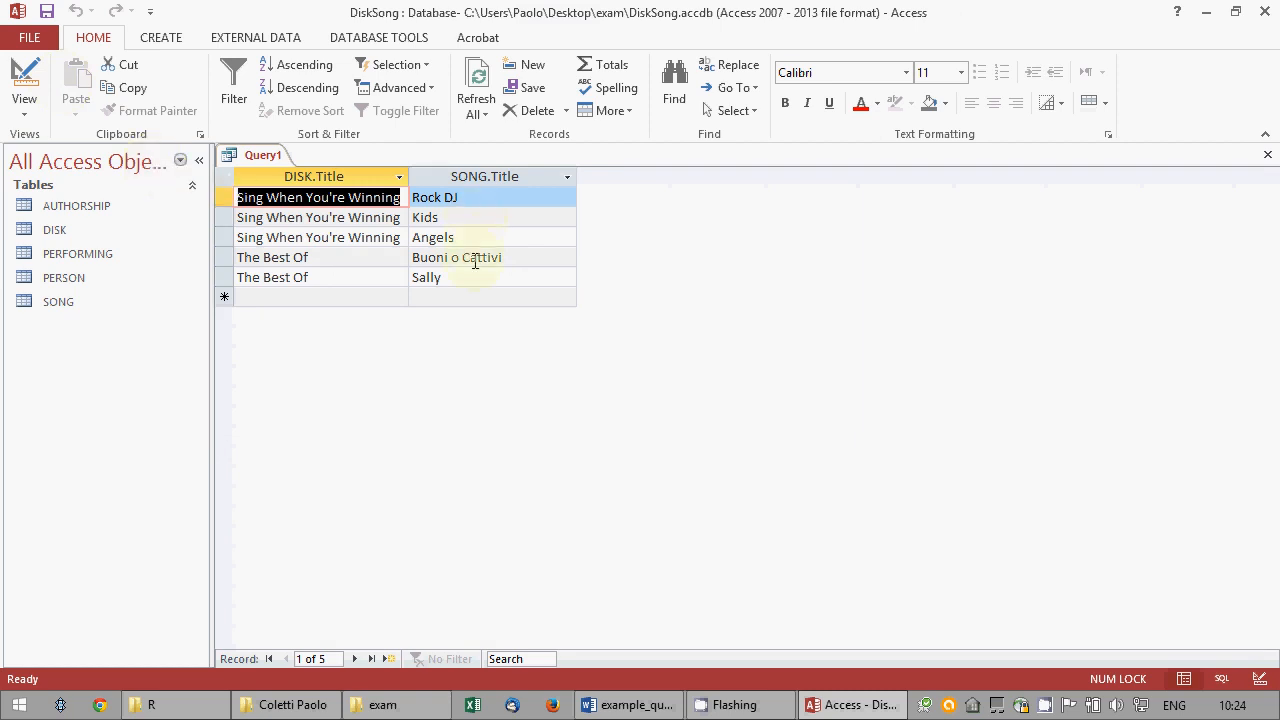
Move the SONG Title column before the DISK Title column in the design and rerun the query for the same year.
click(14, 68)
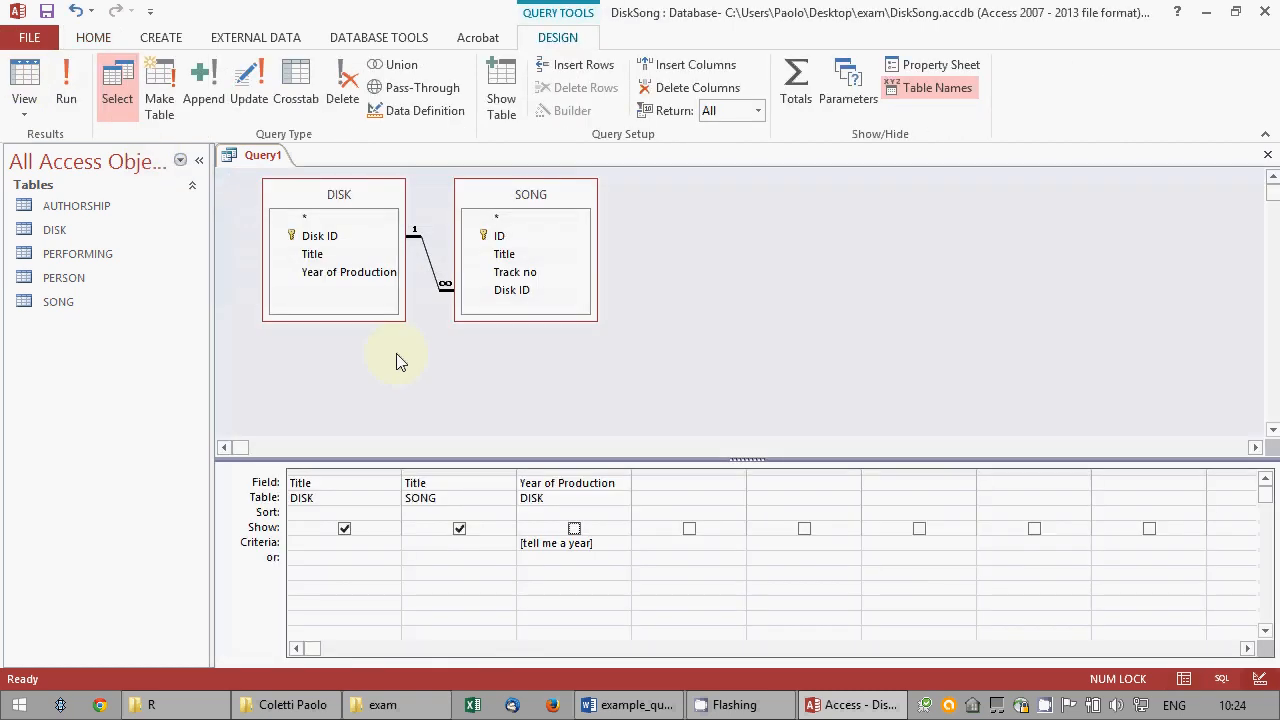
click(445, 470)
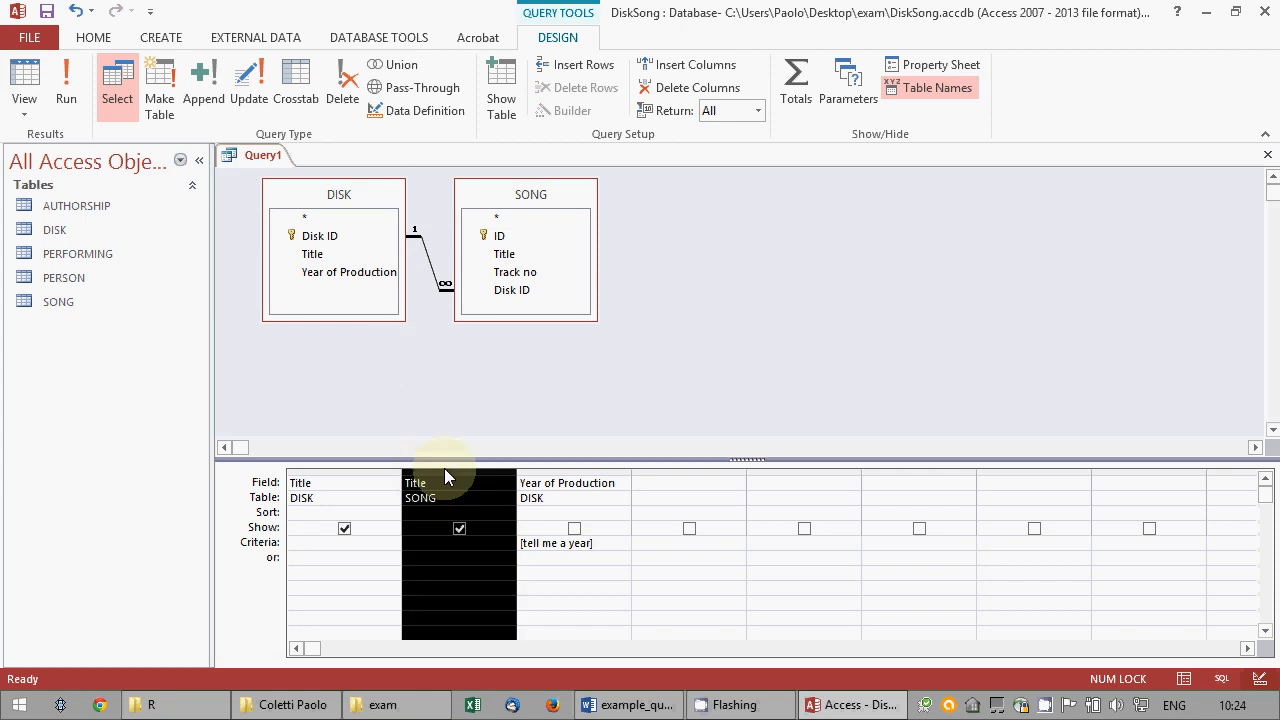
drag(438, 471, 302, 472)
click(66, 76)
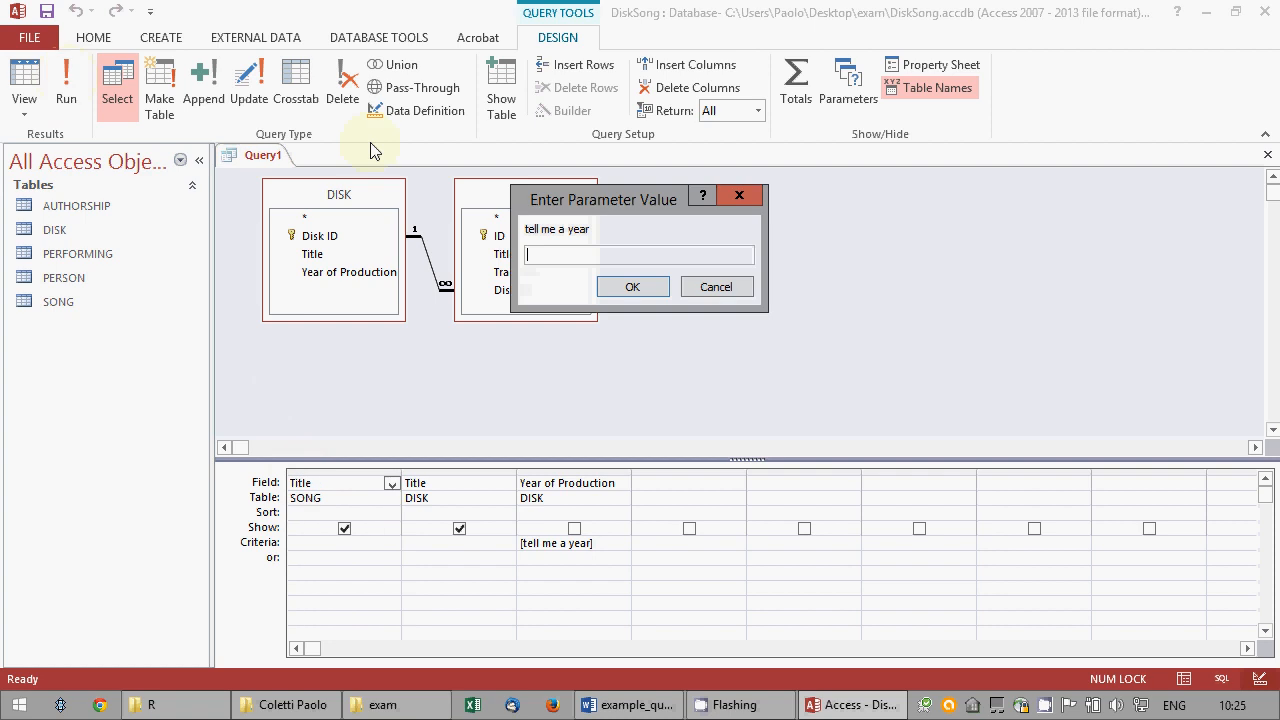
text(2000)
key(Return)
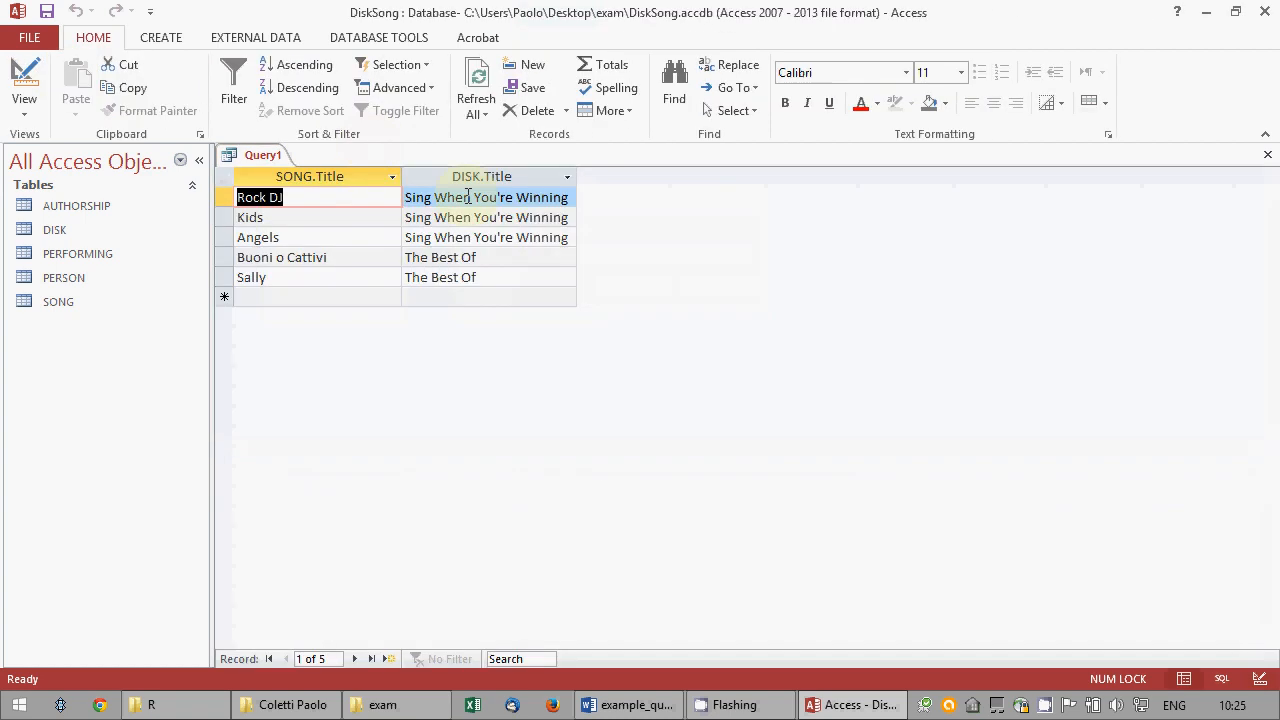
Return the query to design view, save it as query1 and close it.
click(24, 75)
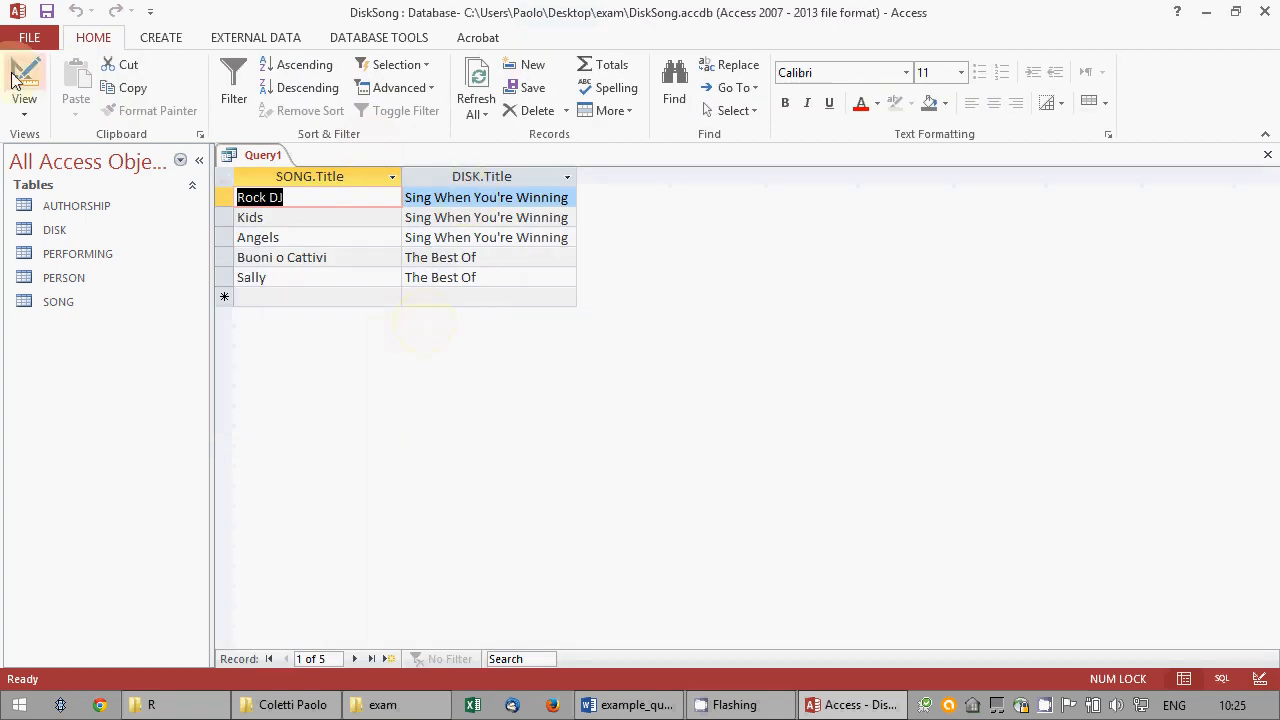
click(47, 12)
text(que)
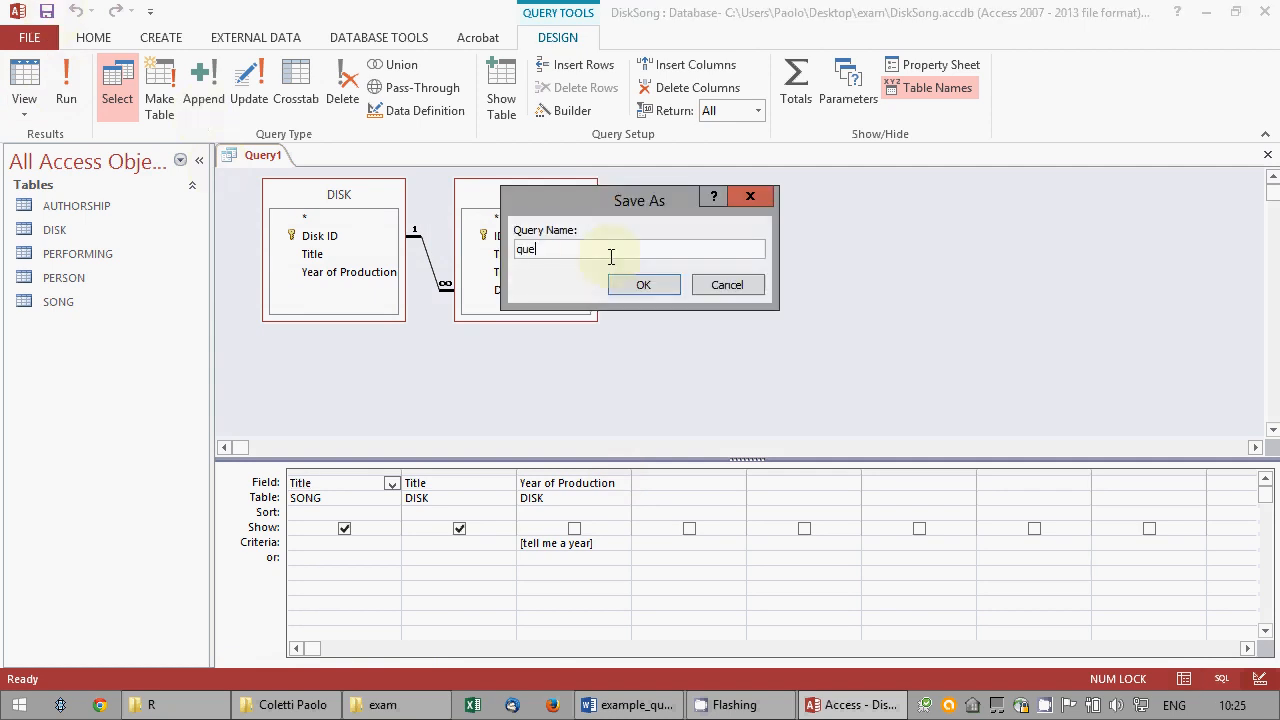
text(ry1)
key(Return)
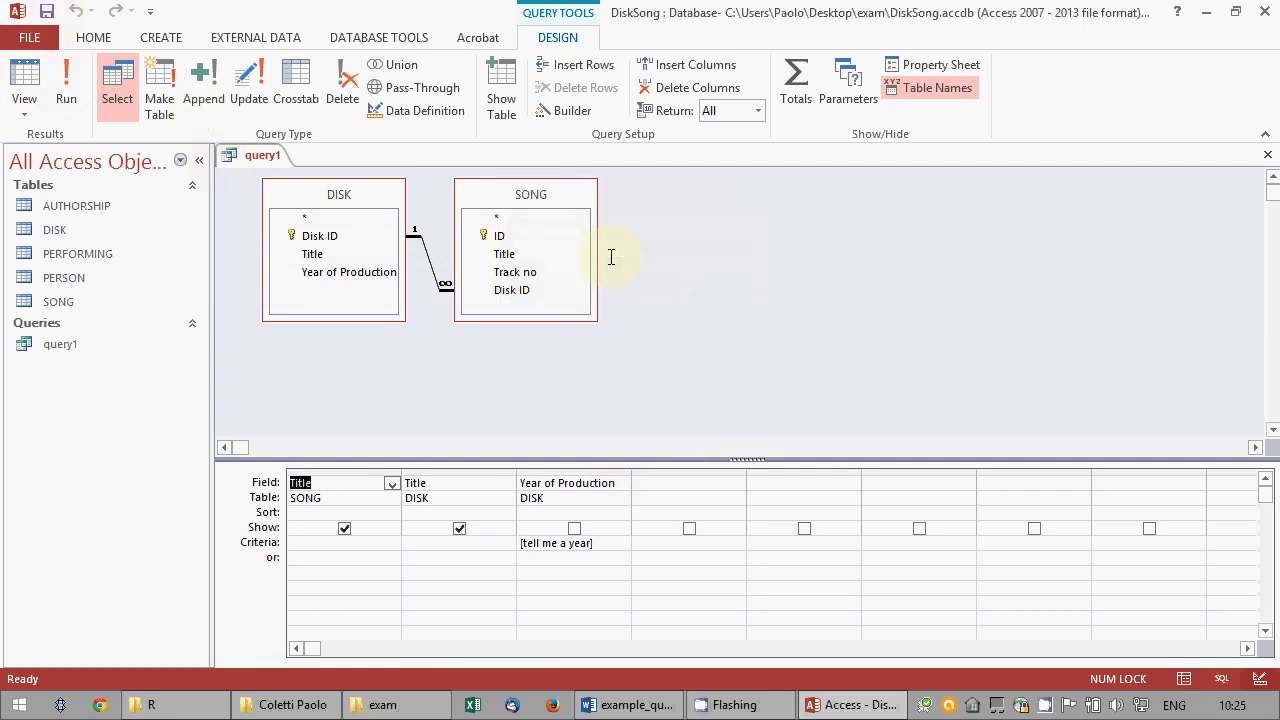
click(1265, 160)
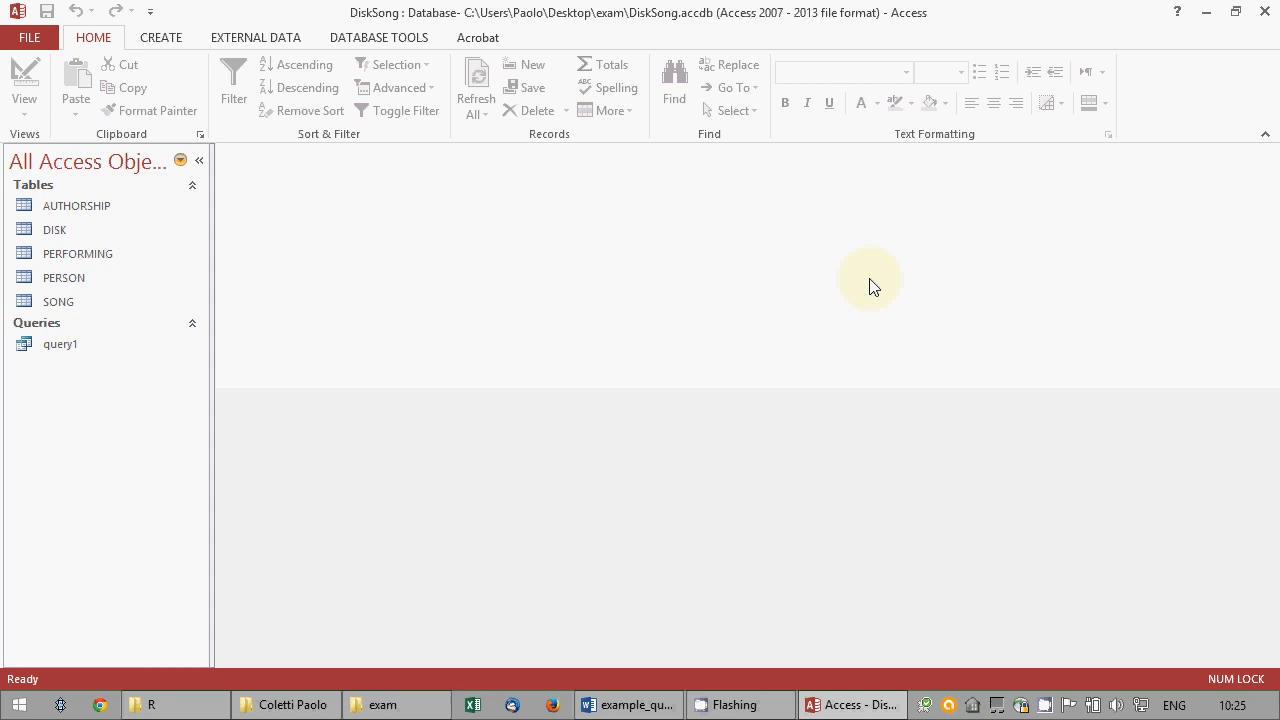
Create a new query in design view containing the PERSON and AUTHORSHIP tables.
click(182, 40)
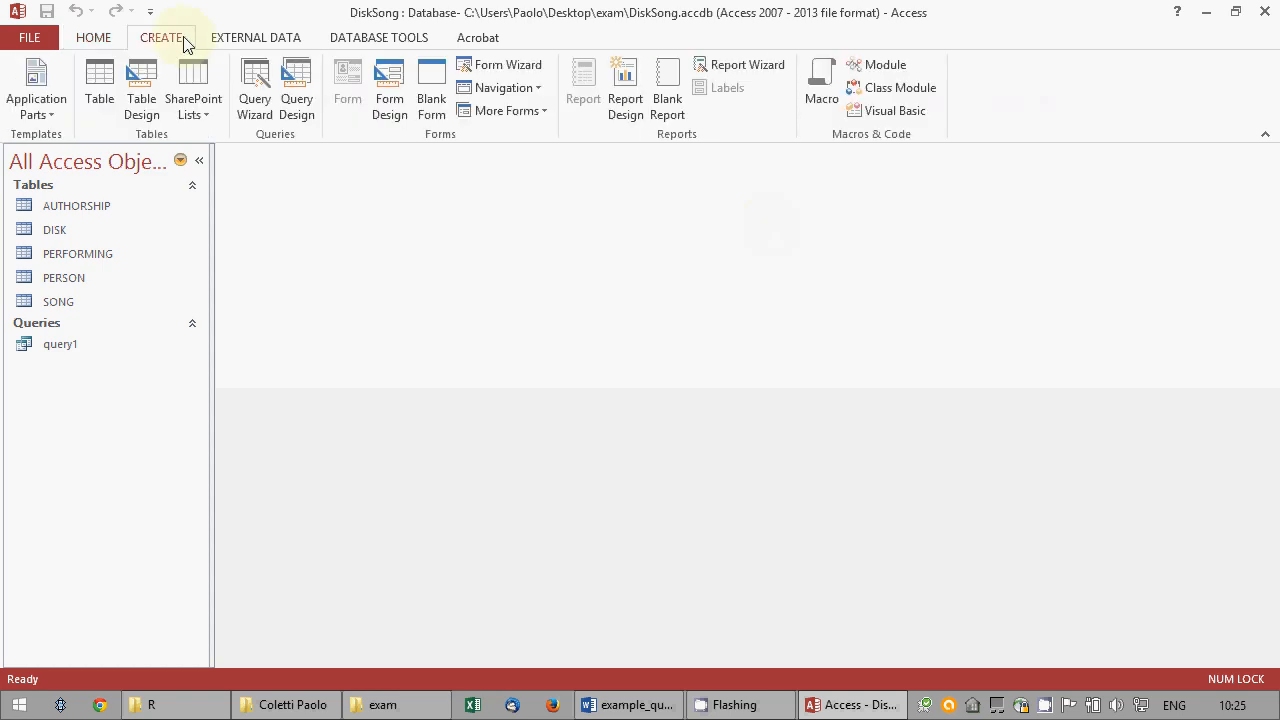
click(296, 100)
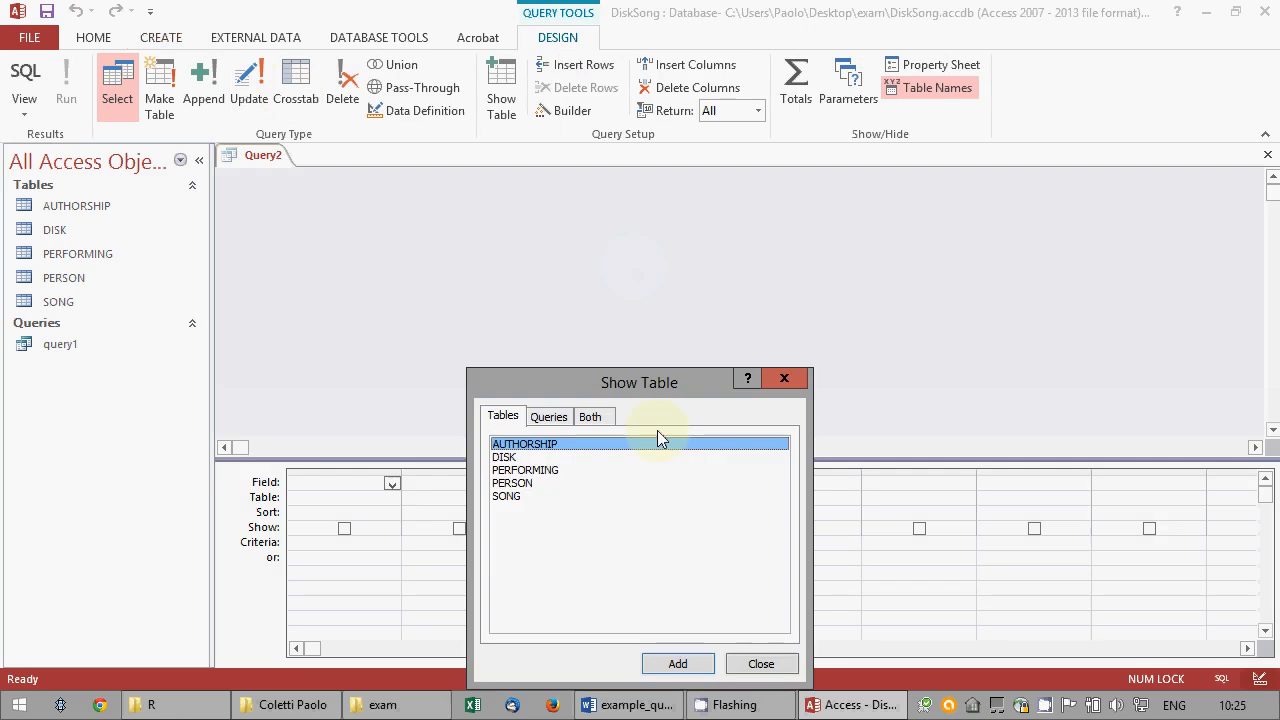
double_click(553, 484)
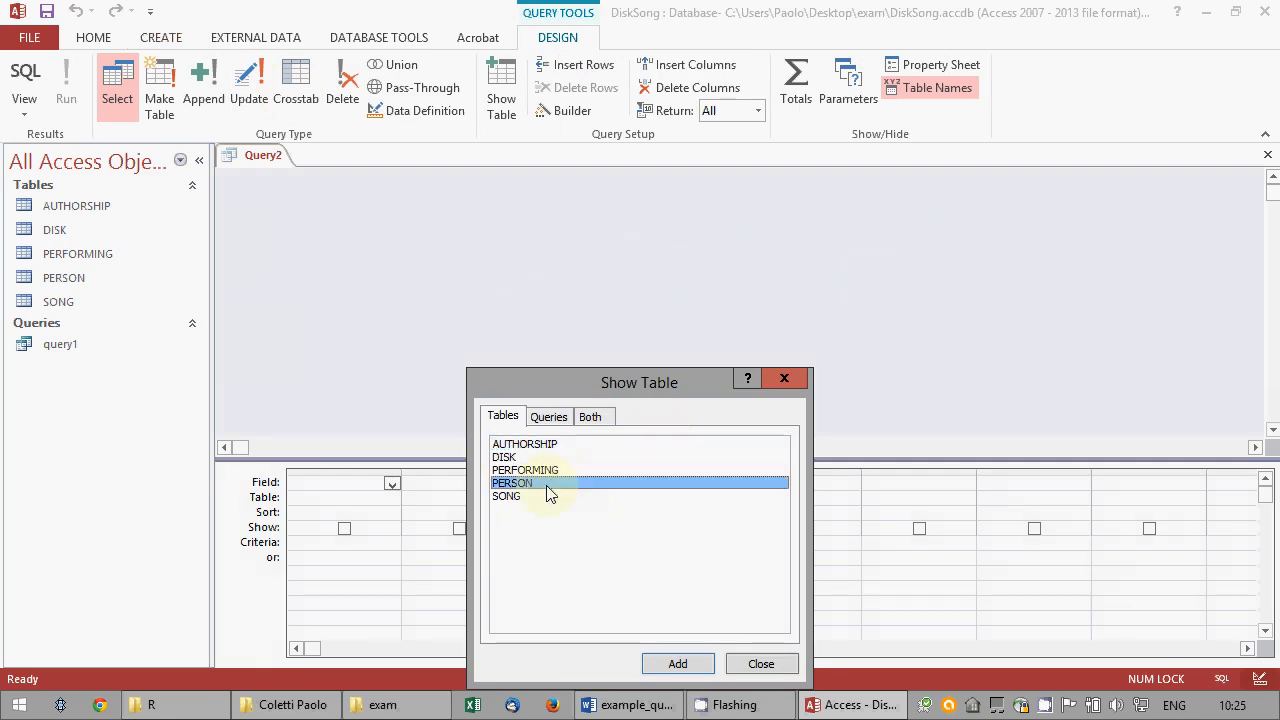
double_click(556, 445)
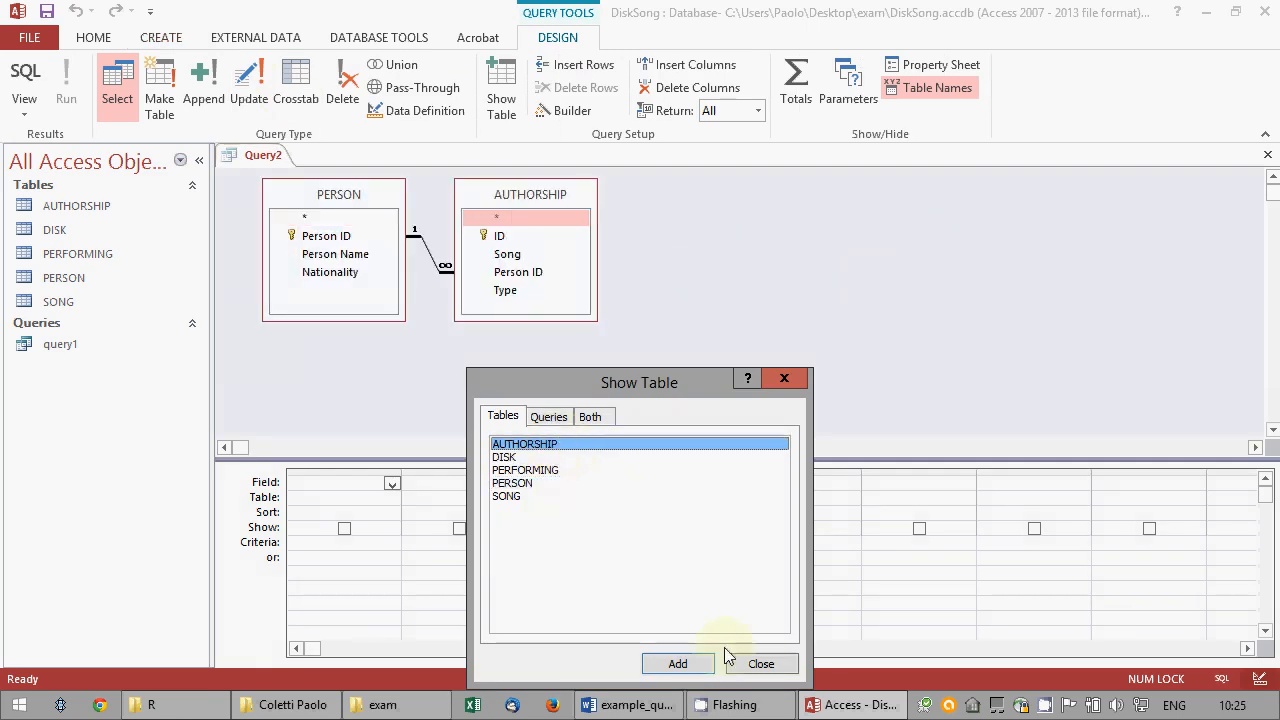
click(761, 664)
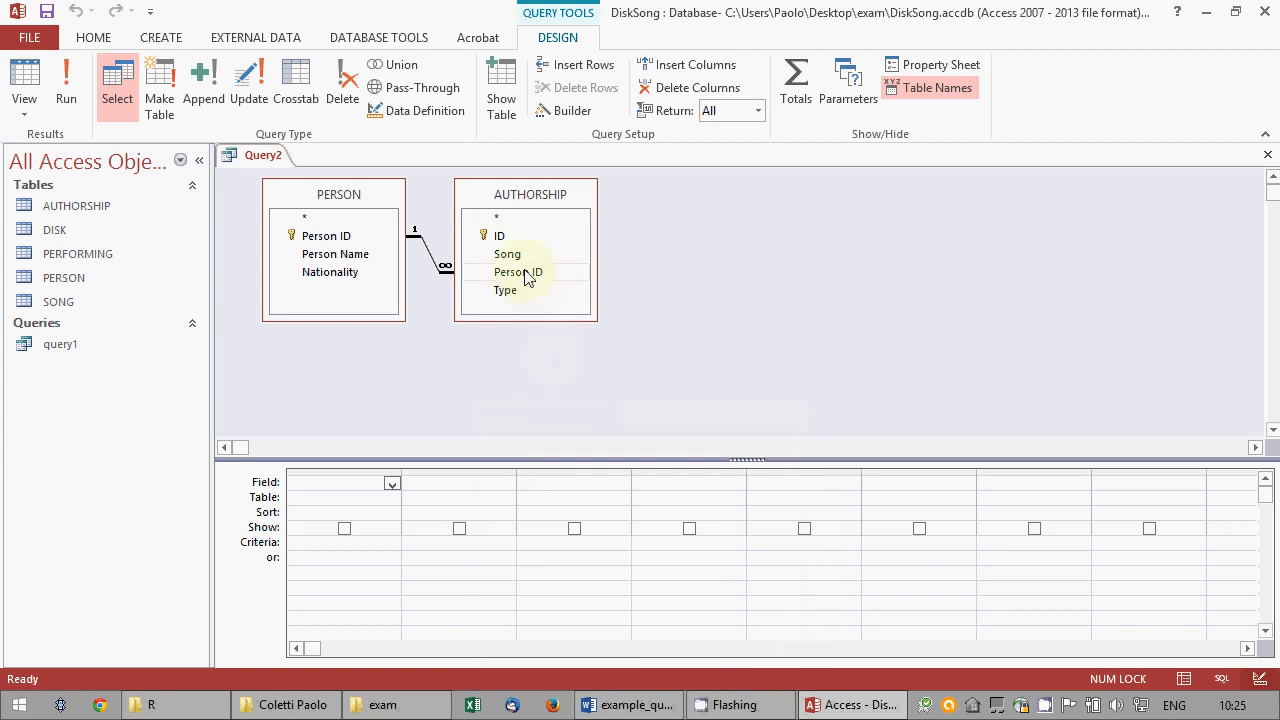
Add AUTHORSHIP's Type field with the criterion "text writer" and PERSON's Person Name field to the query.
drag(546, 292, 340, 495)
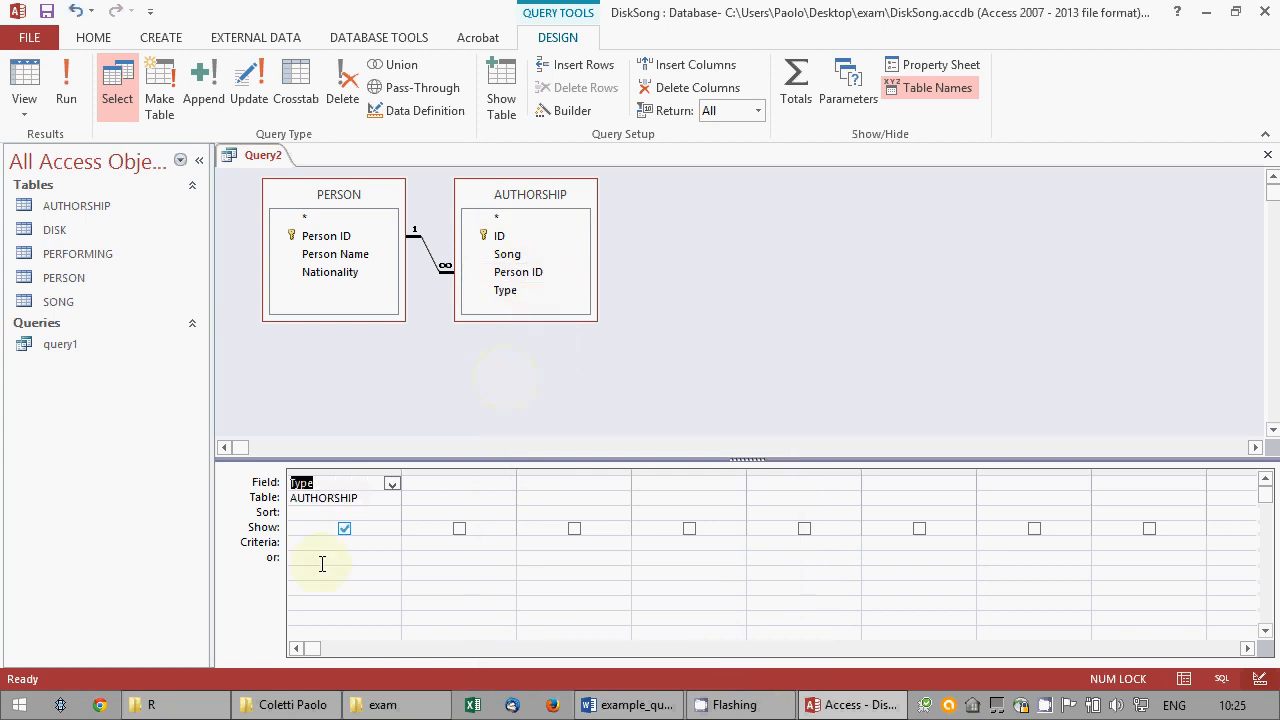
click(316, 540)
text(text)
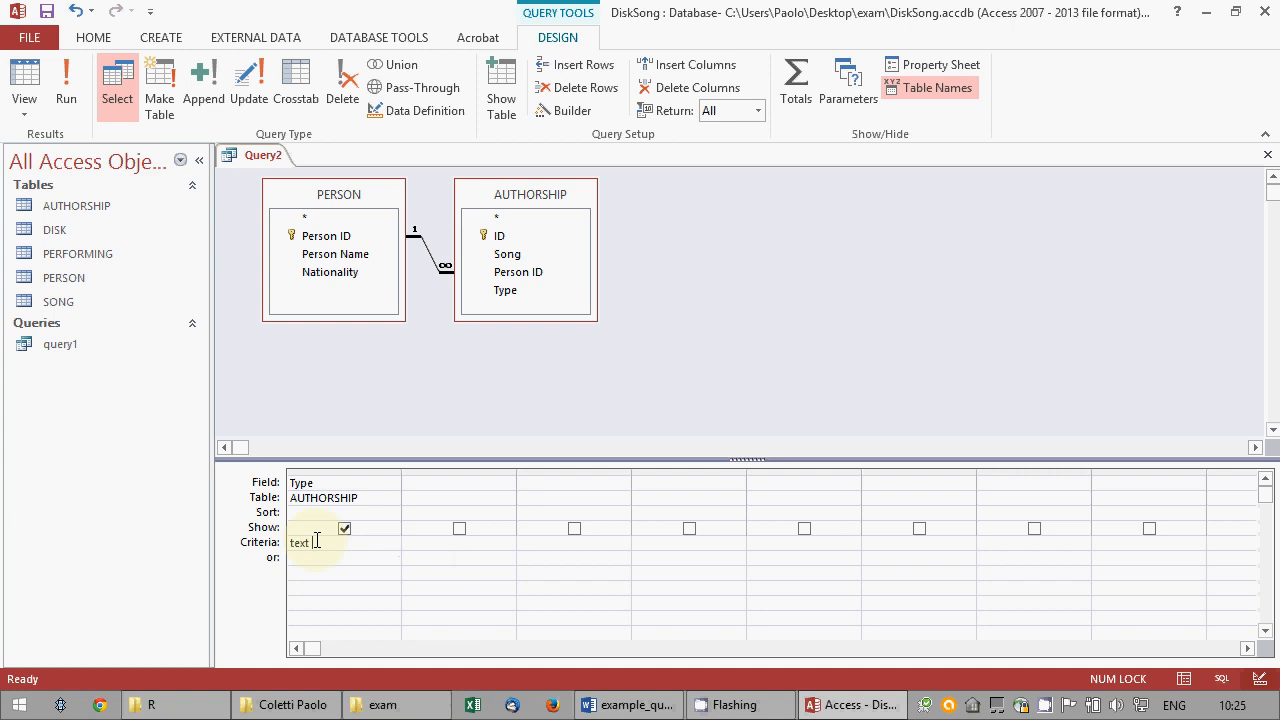
text( writer)
key(Return)
drag(368, 258, 452, 491)
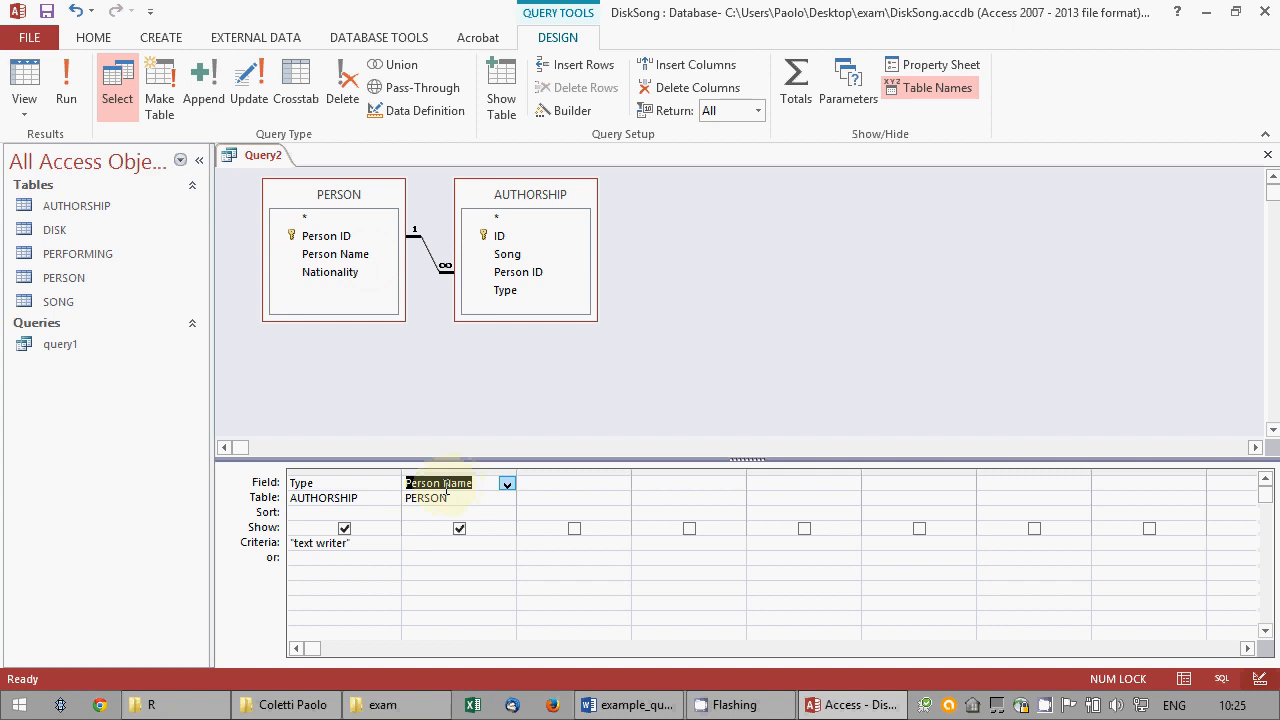
click(344, 528)
click(344, 528)
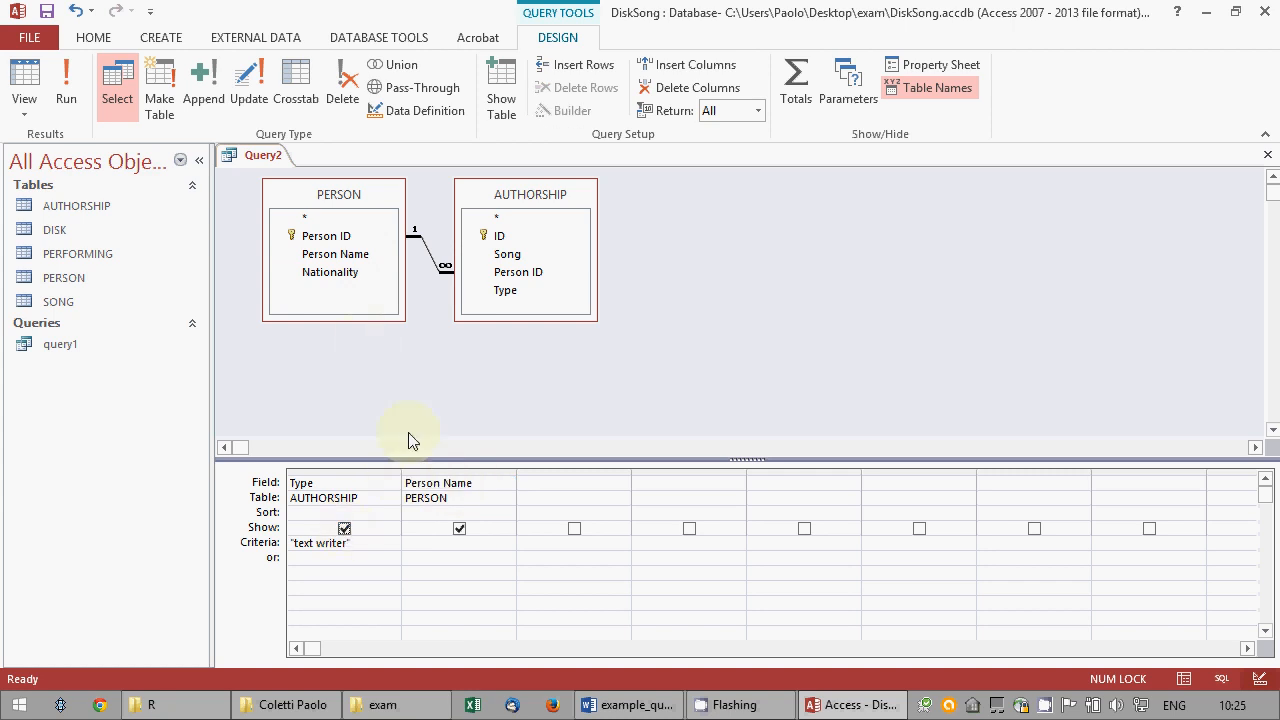
Turn on totals for the query and set the Type field's total to Where.
click(799, 83)
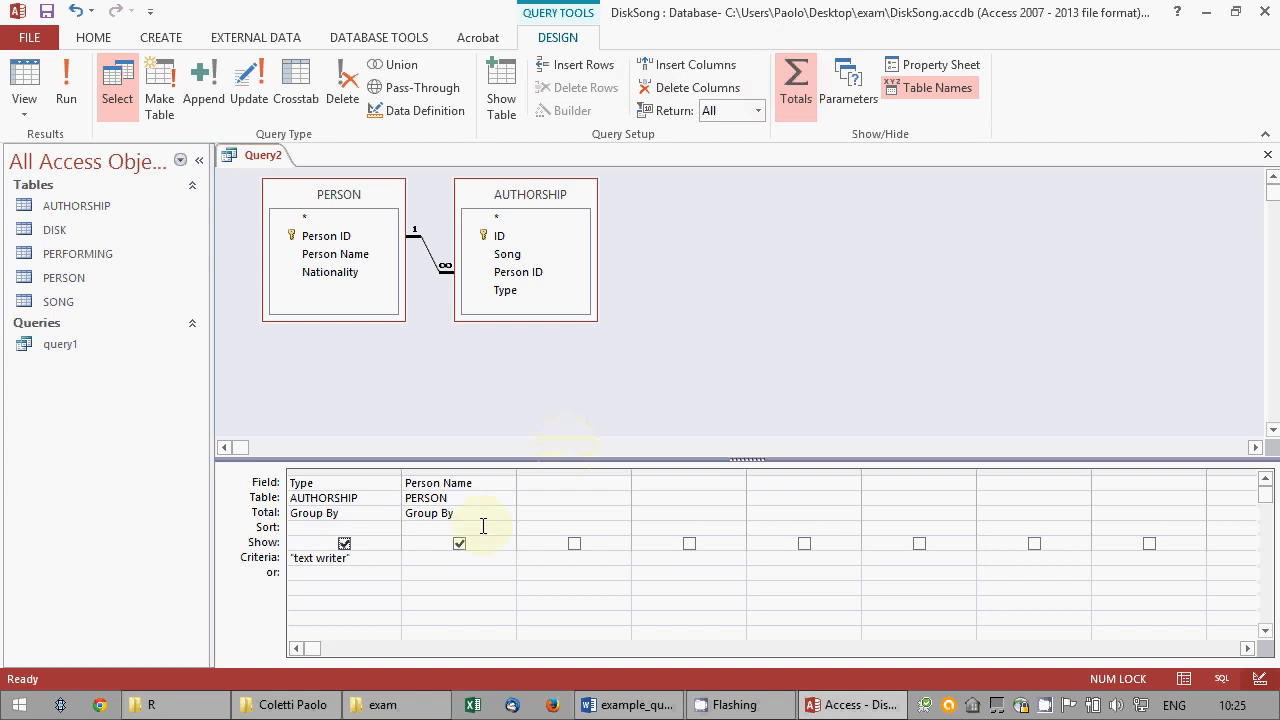
click(395, 515)
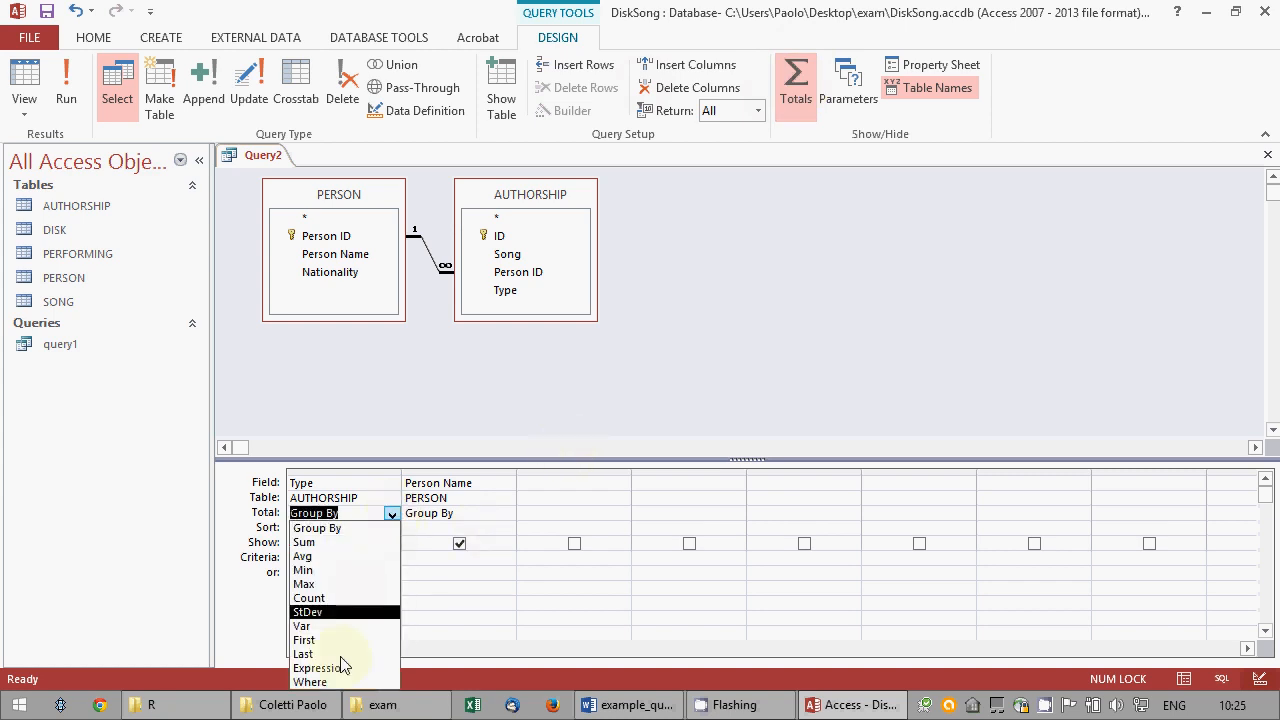
click(312, 682)
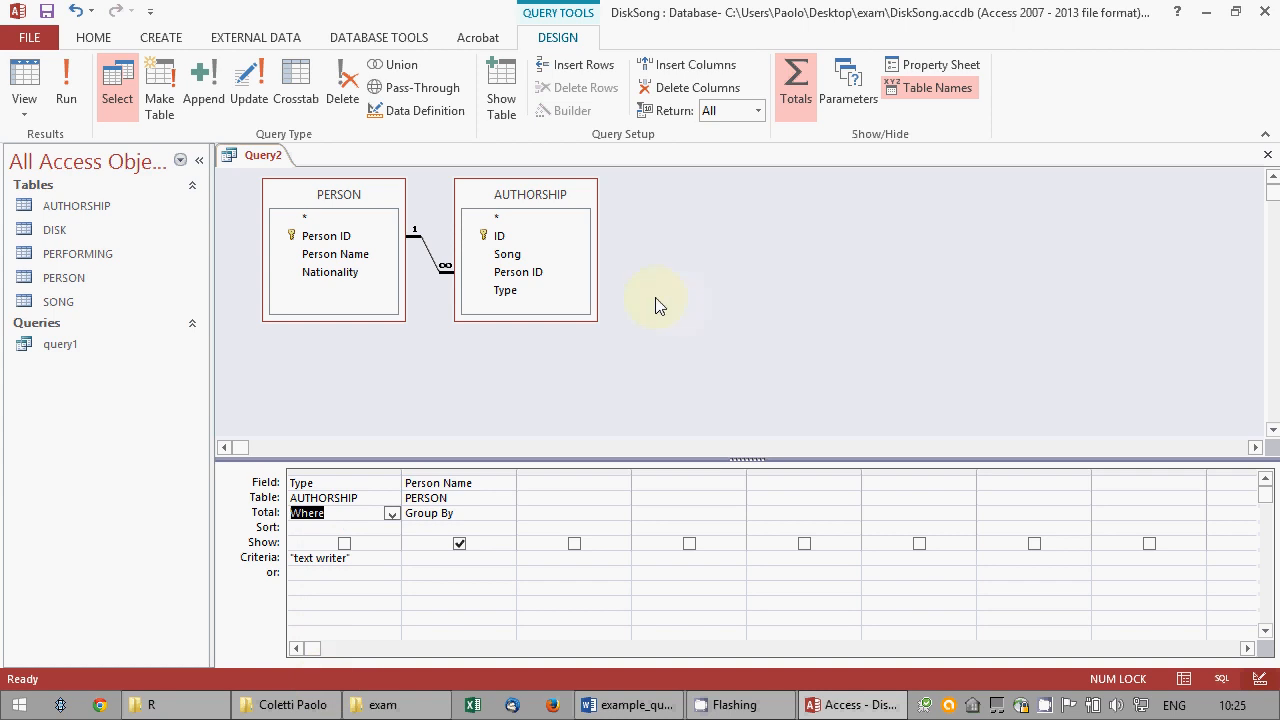
Add the SONG table to the query design.
click(512, 256)
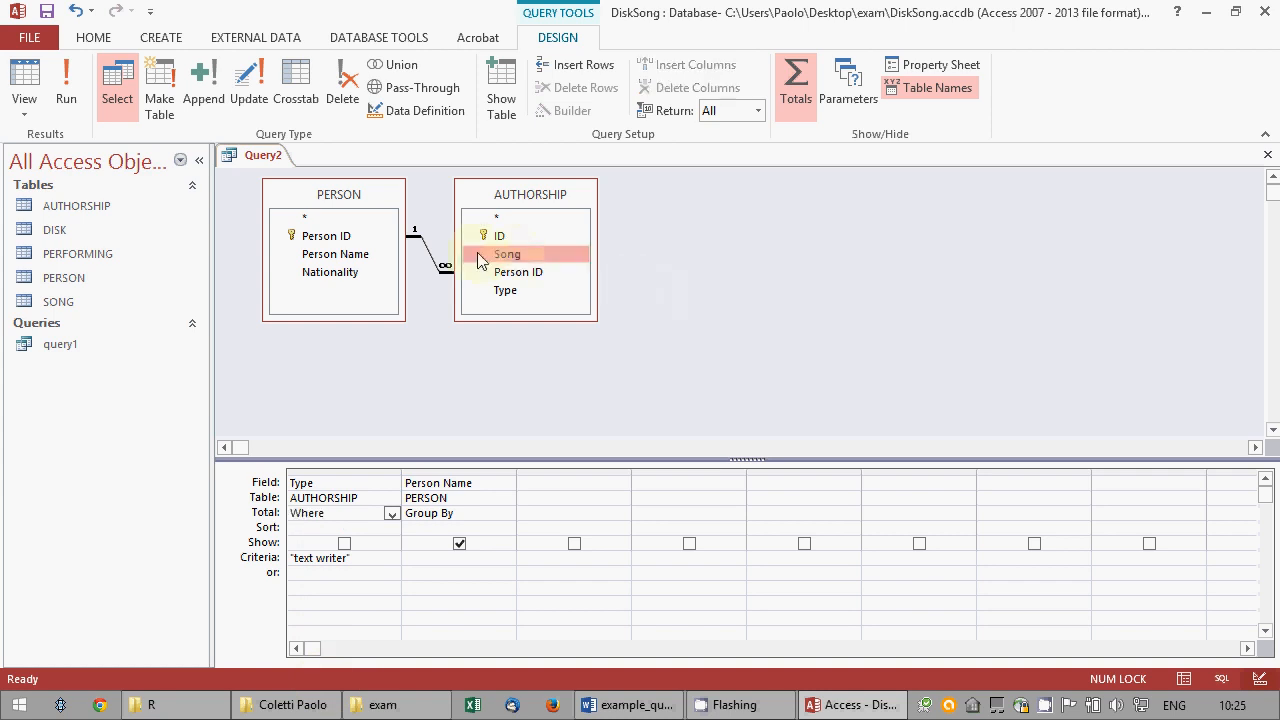
right_click(652, 285)
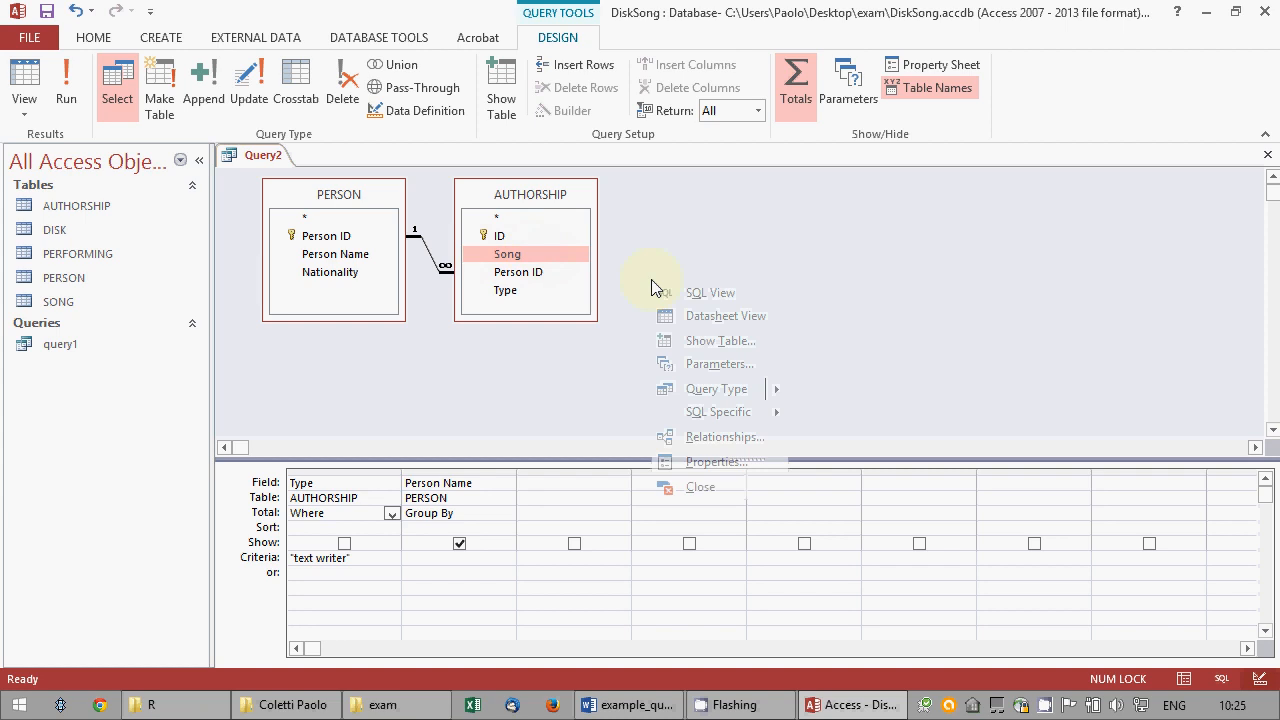
click(708, 338)
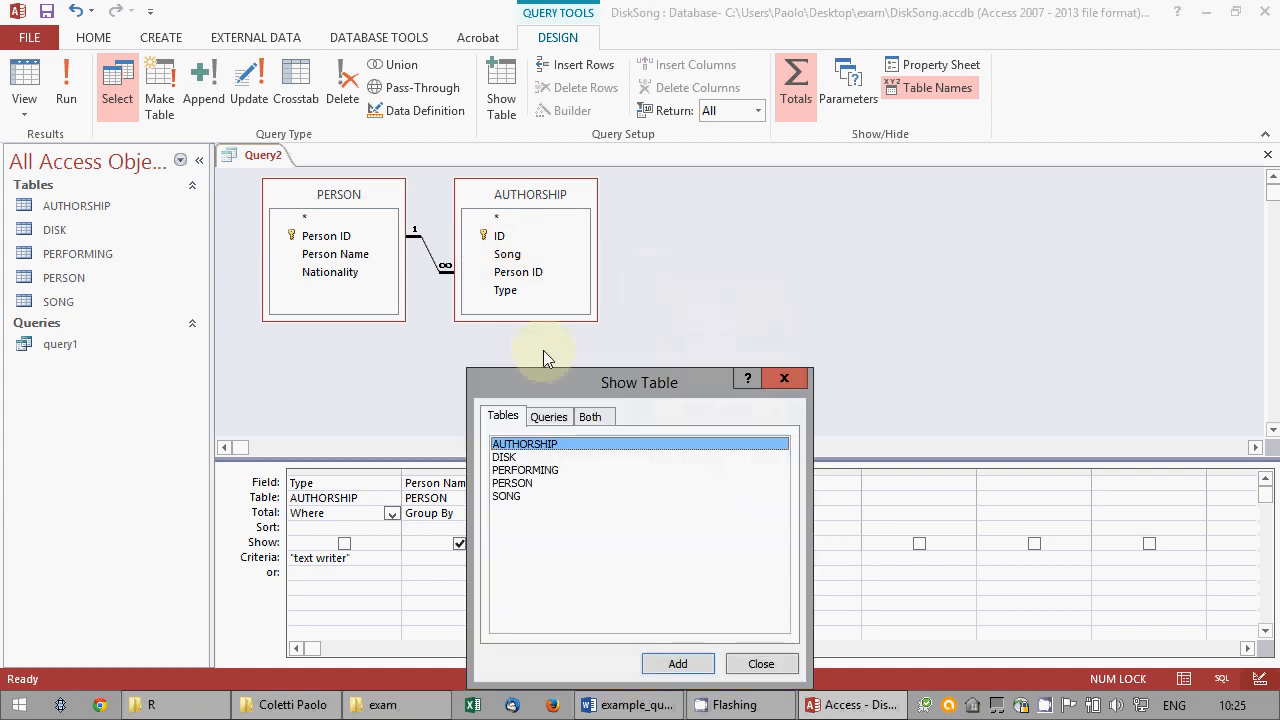
double_click(512, 497)
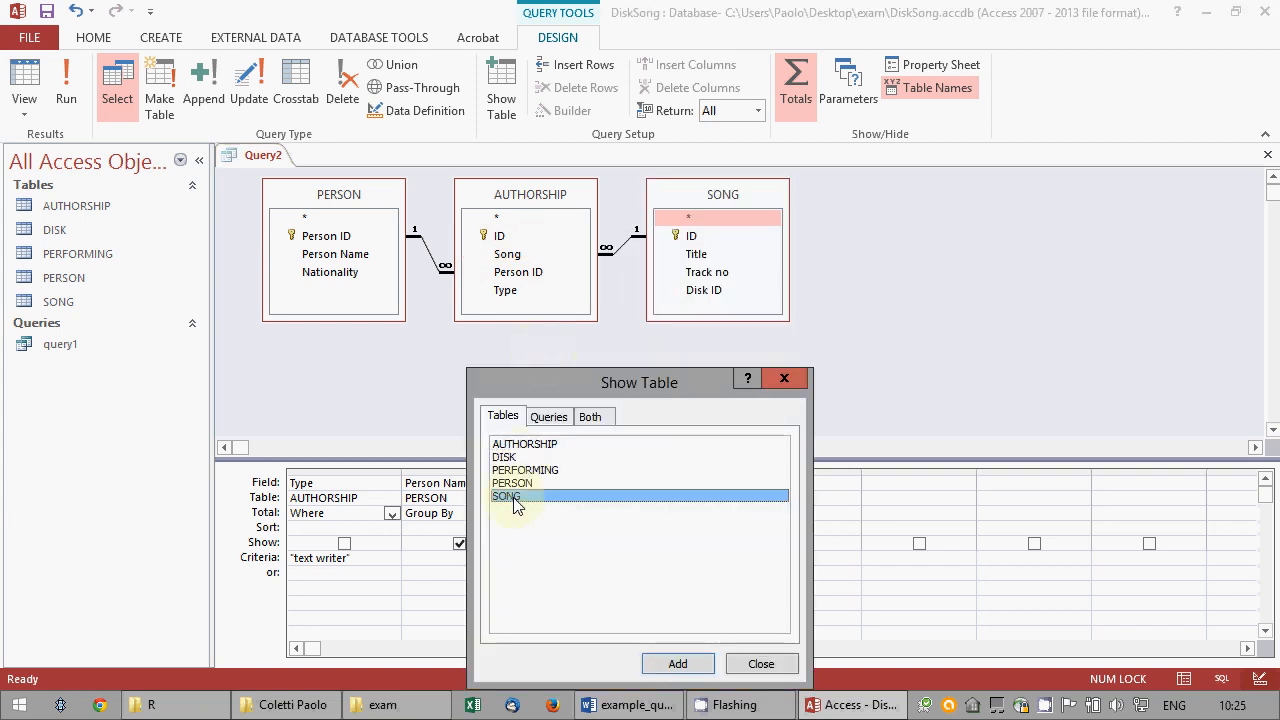
click(759, 665)
Add SONG's ID field with the Count total and run the query.
drag(690, 236, 563, 515)
click(604, 515)
click(622, 513)
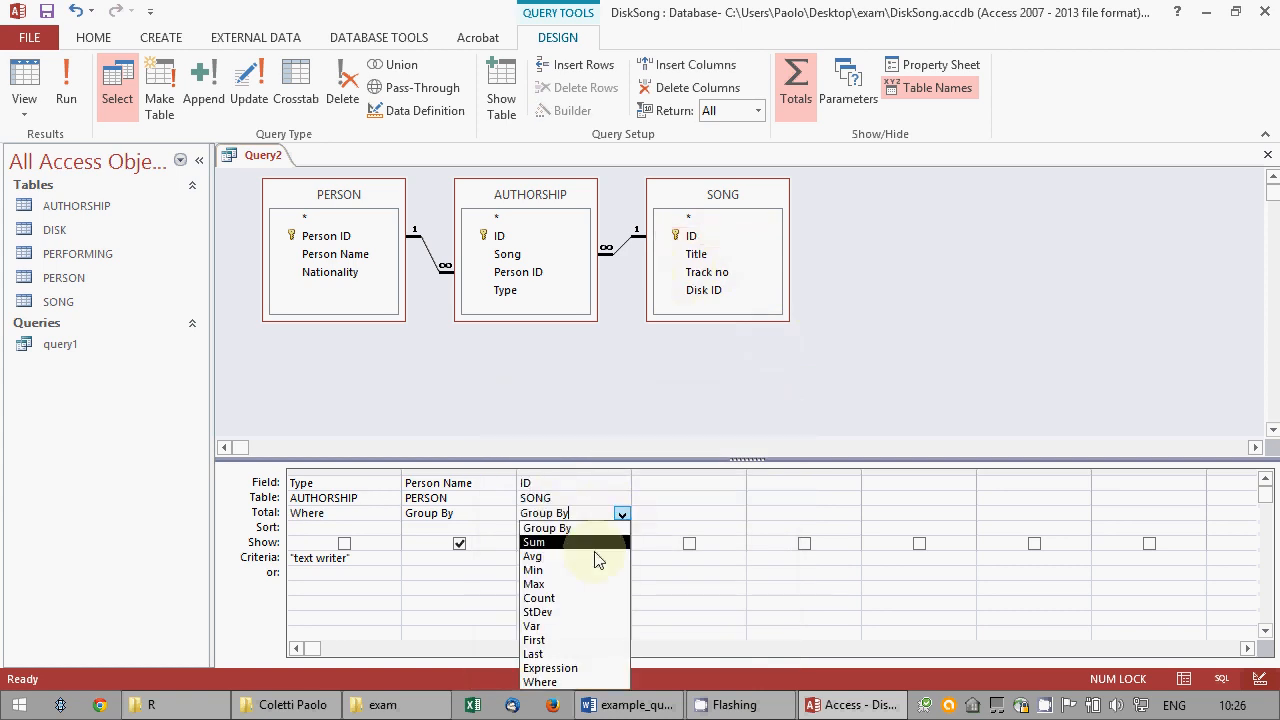
click(560, 598)
click(66, 90)
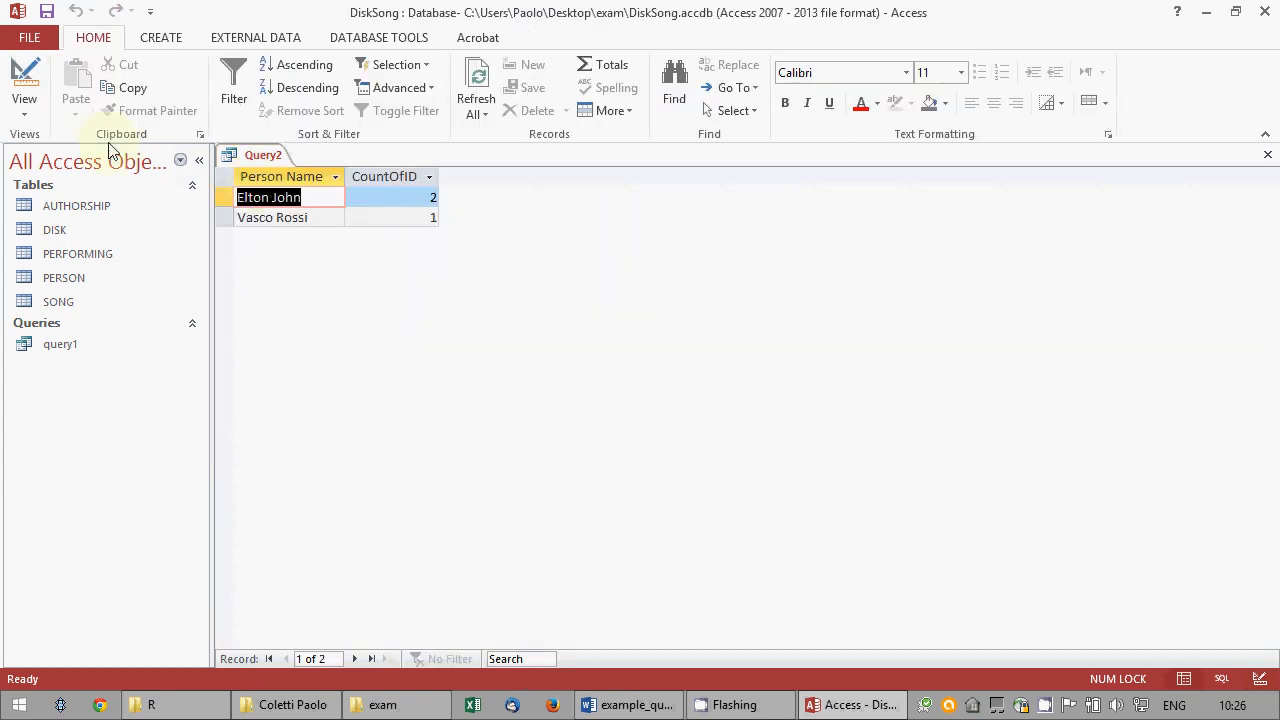
Return the query to design view, save it as query2 and close it.
click(30, 76)
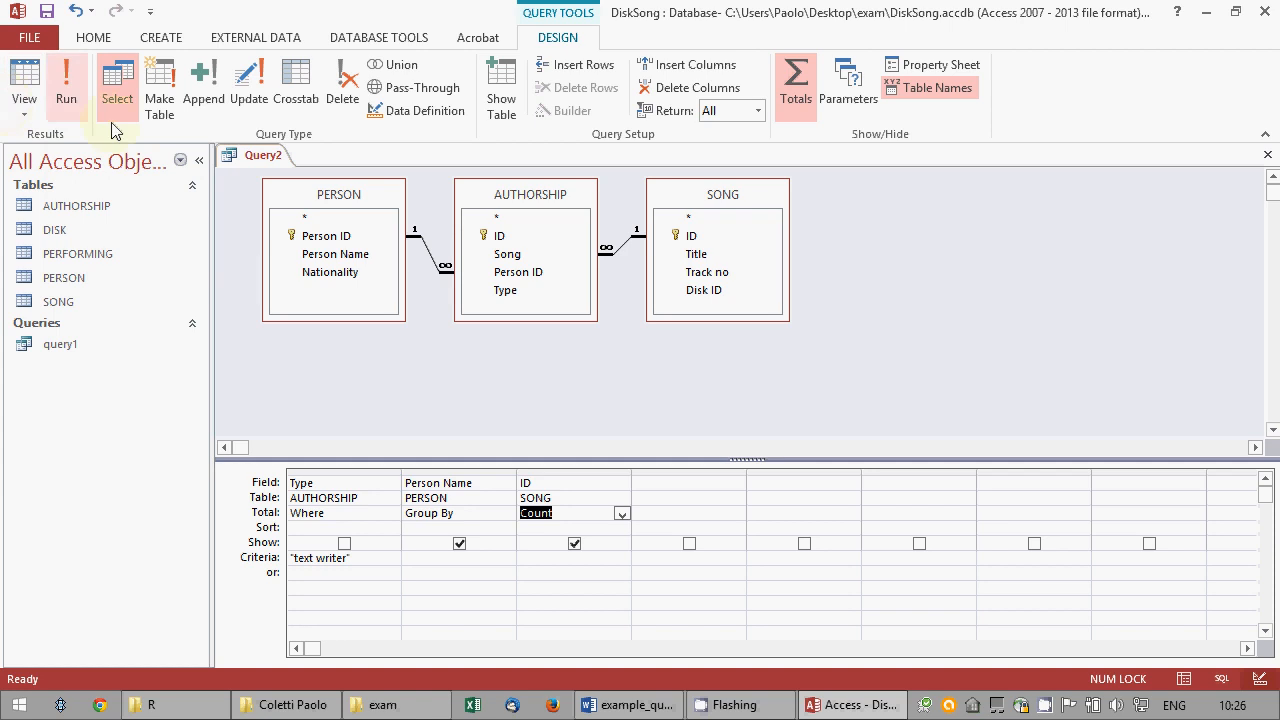
click(46, 11)
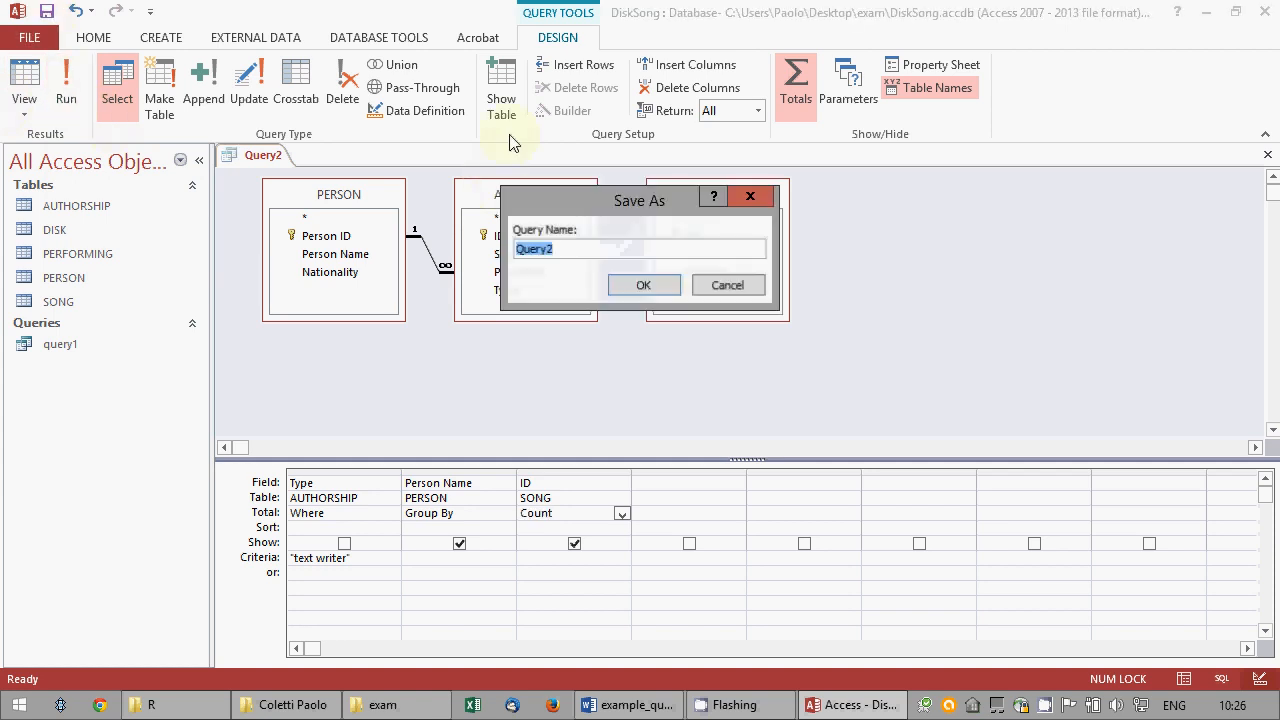
text(query2)
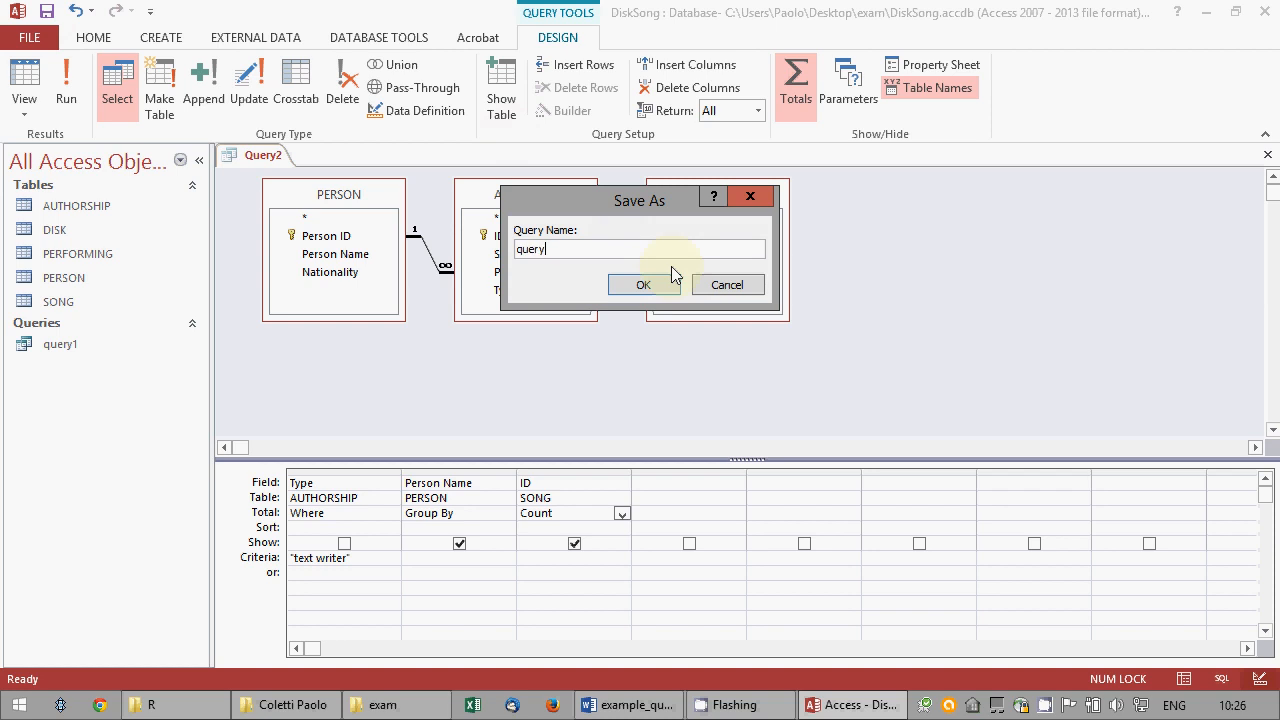
key(Return)
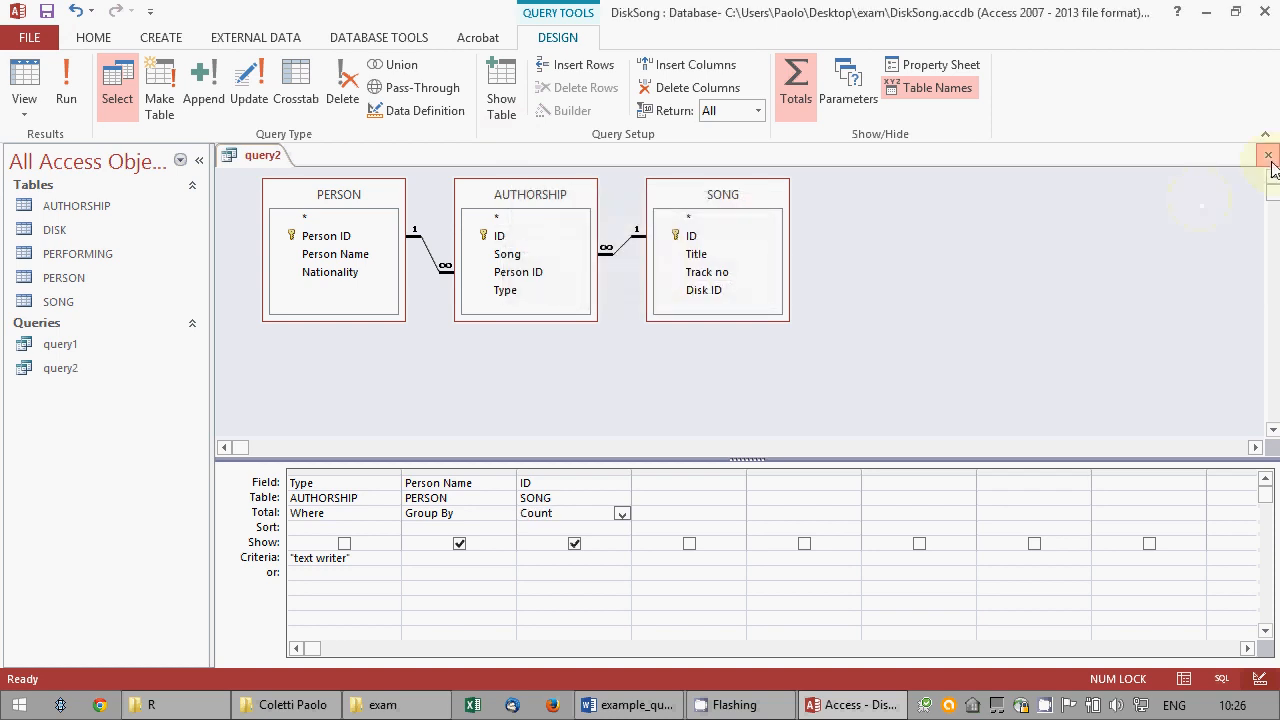
click(1267, 154)
Start the Form Wizard and include Person Name and Nationality from the PERSON table.
click(160, 37)
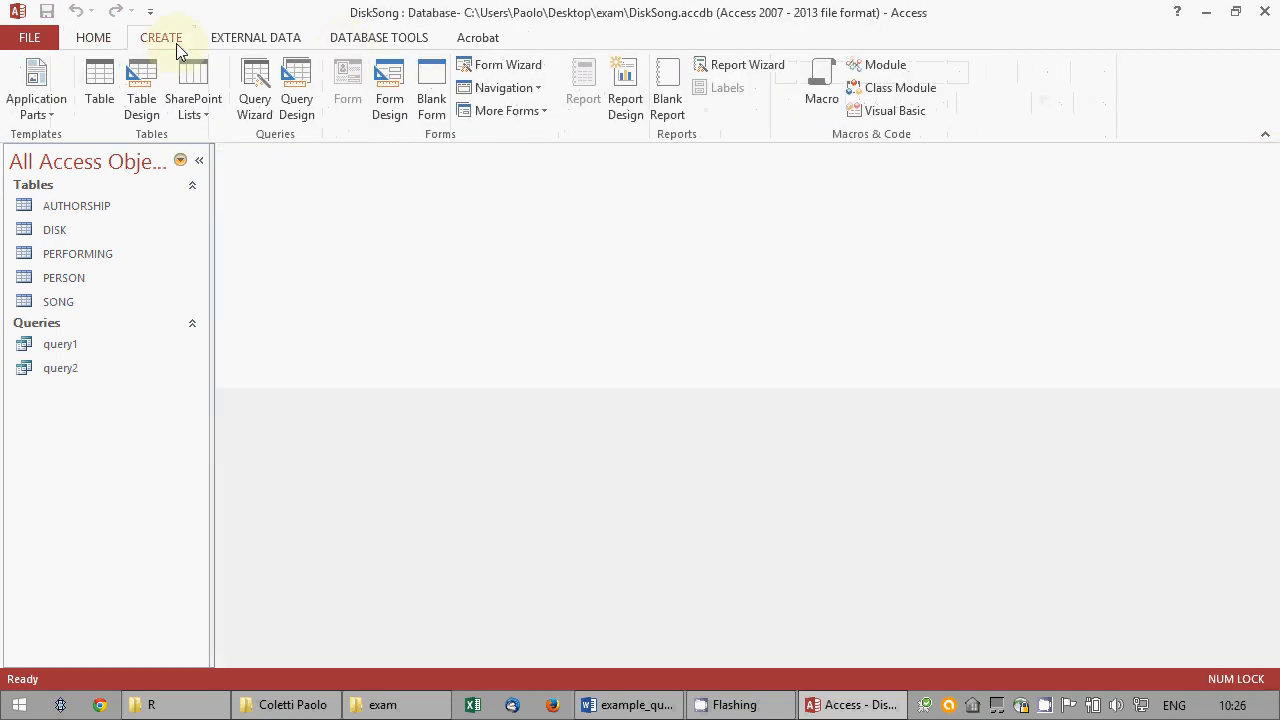
click(504, 66)
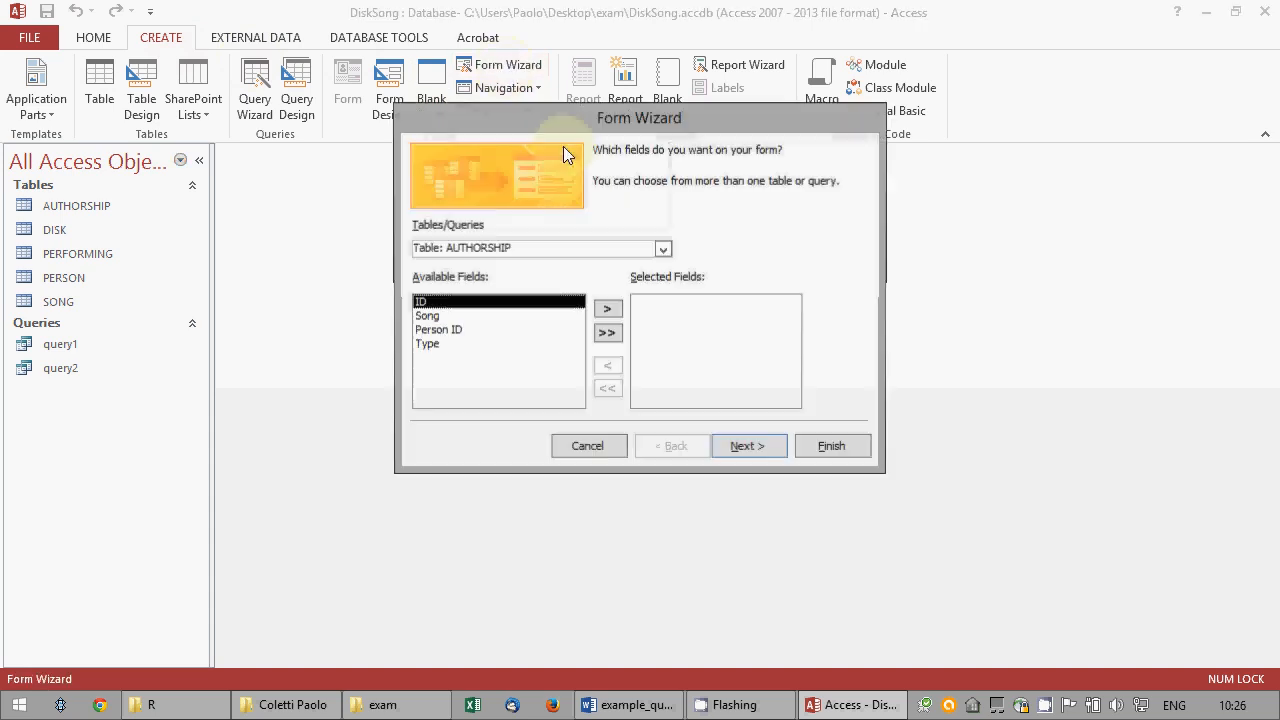
click(662, 250)
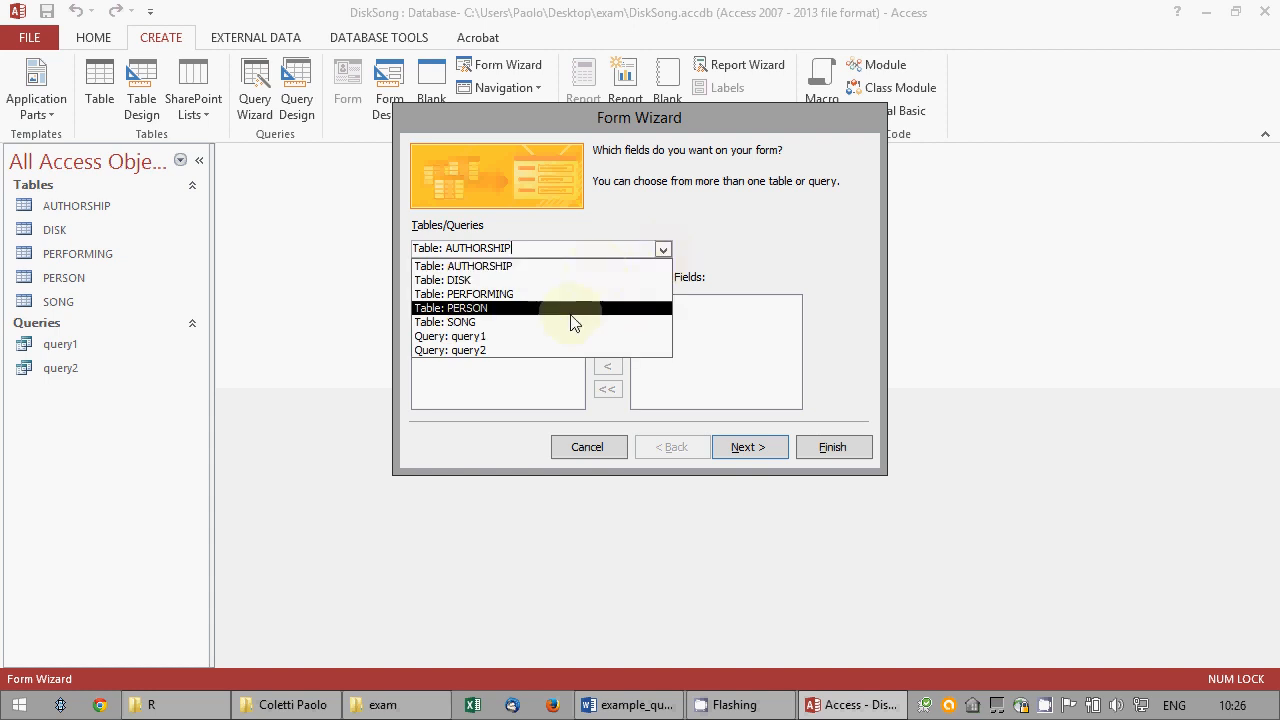
click(572, 309)
click(549, 318)
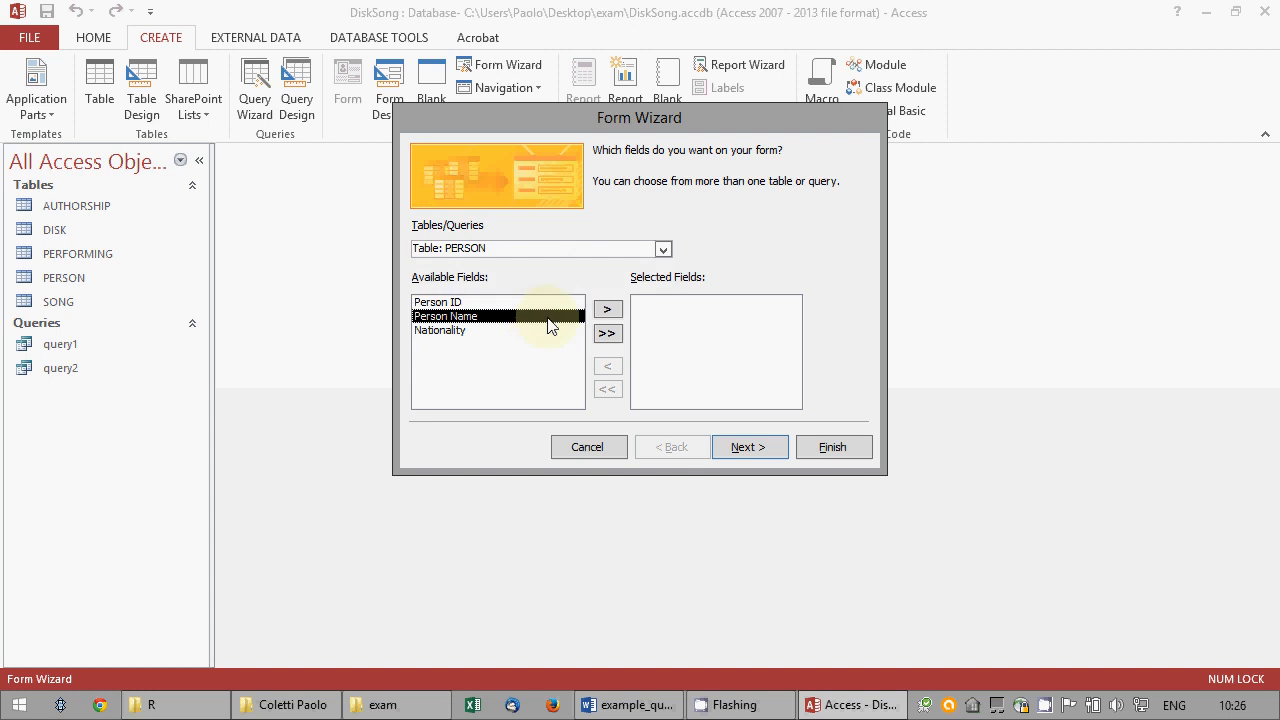
click(612, 310)
click(612, 310)
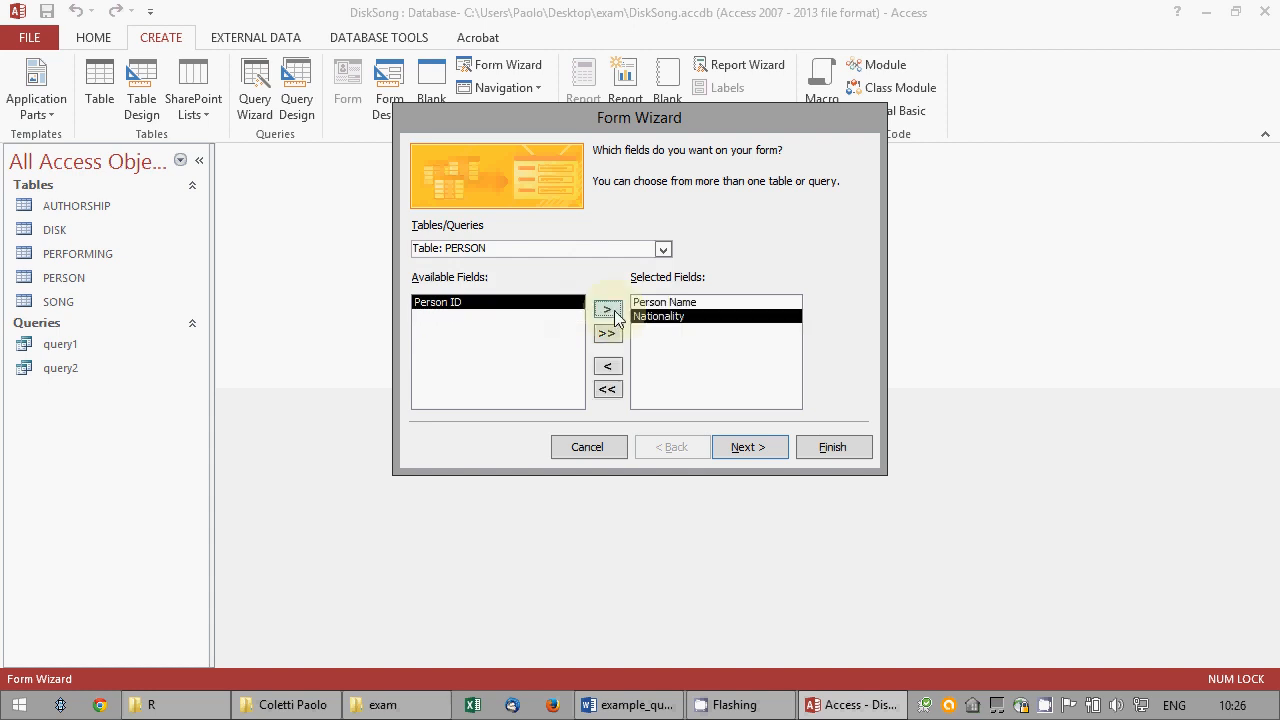
Include the Song and Instrument fields from the PERFORMING table in the form.
click(663, 250)
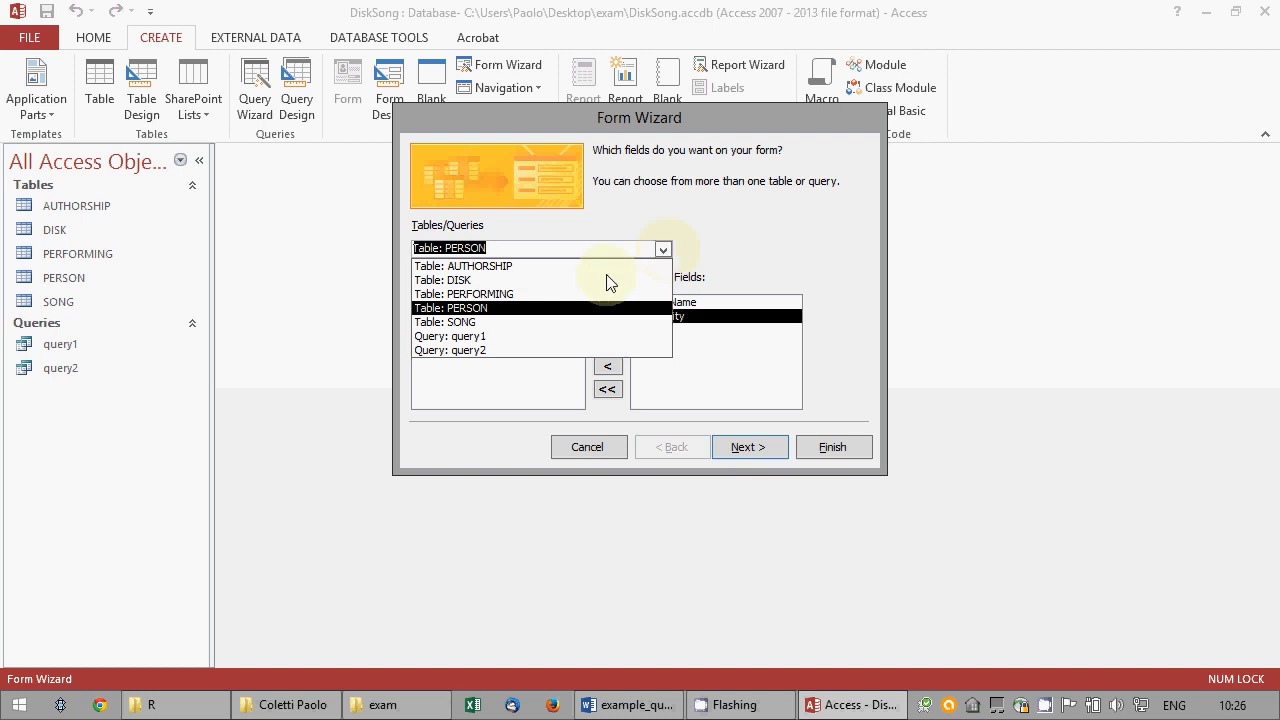
click(563, 294)
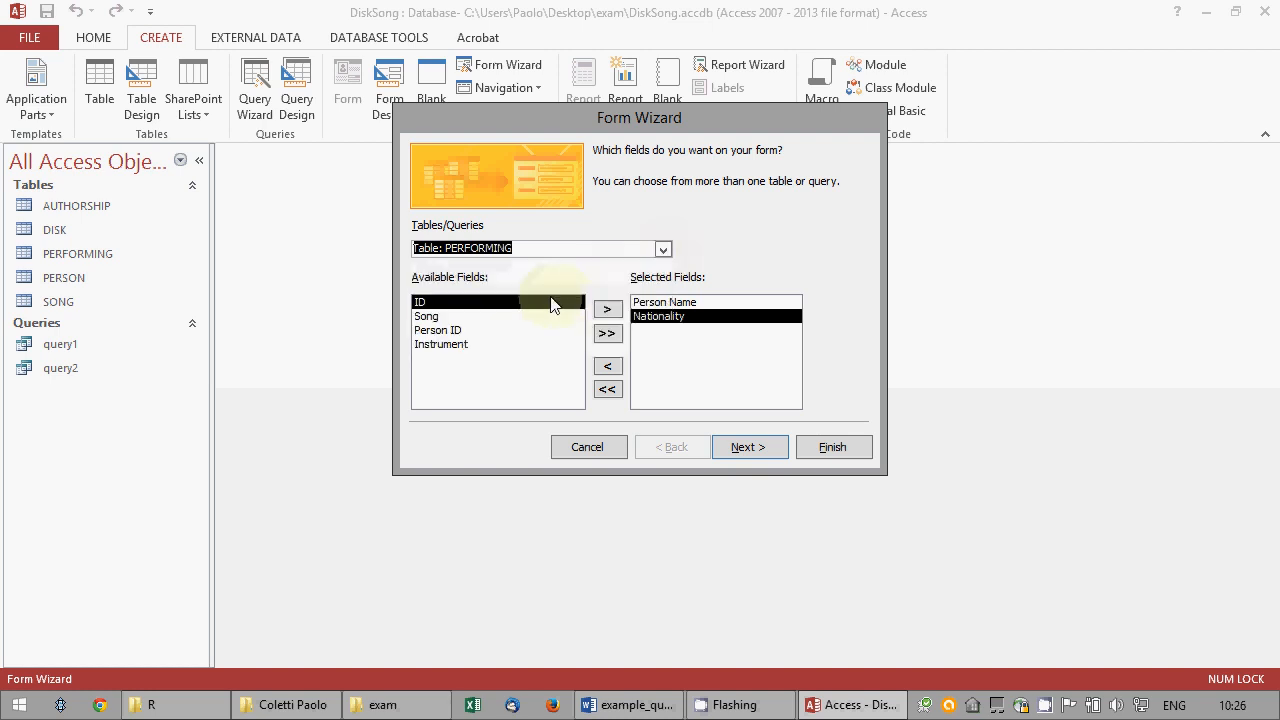
click(496, 317)
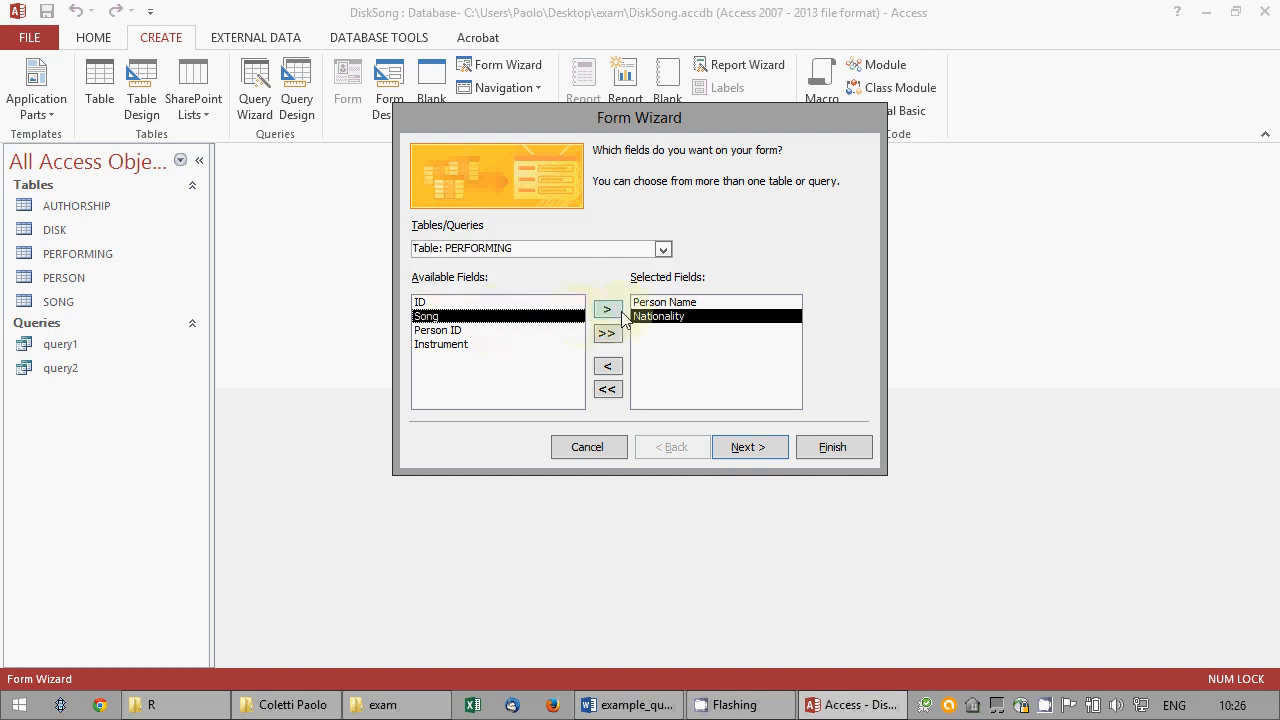
click(607, 309)
click(487, 331)
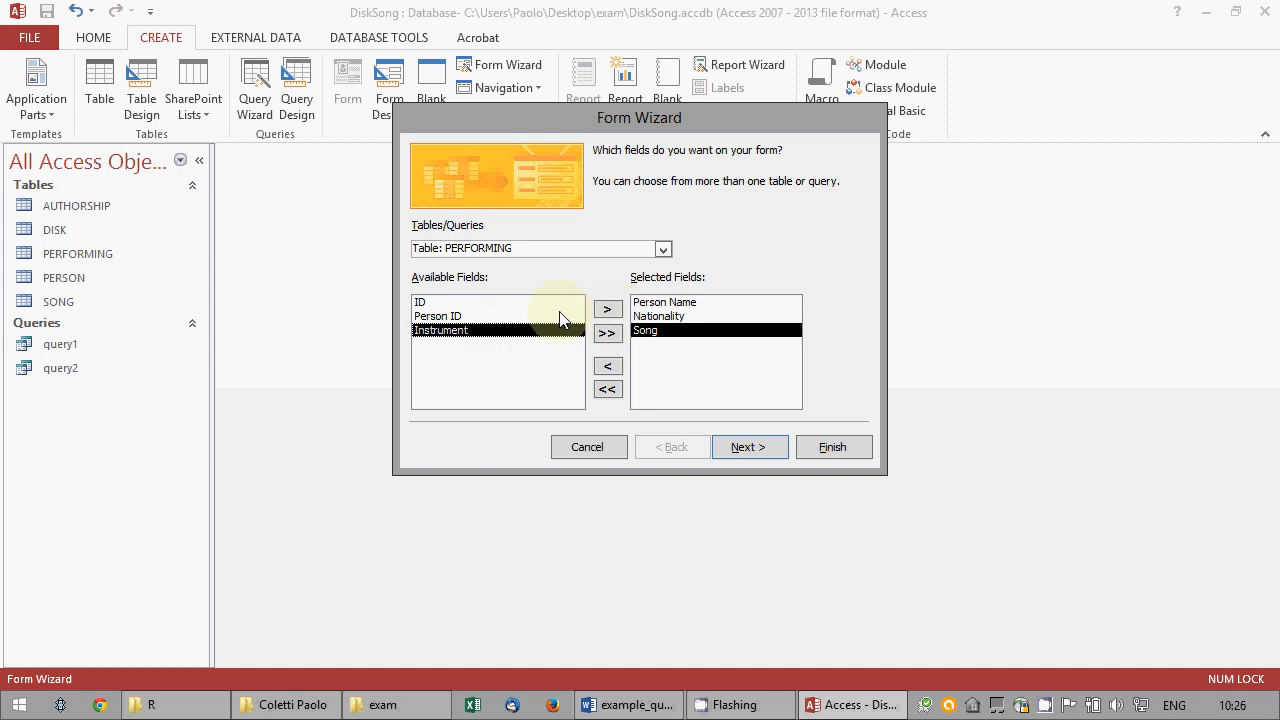
click(607, 309)
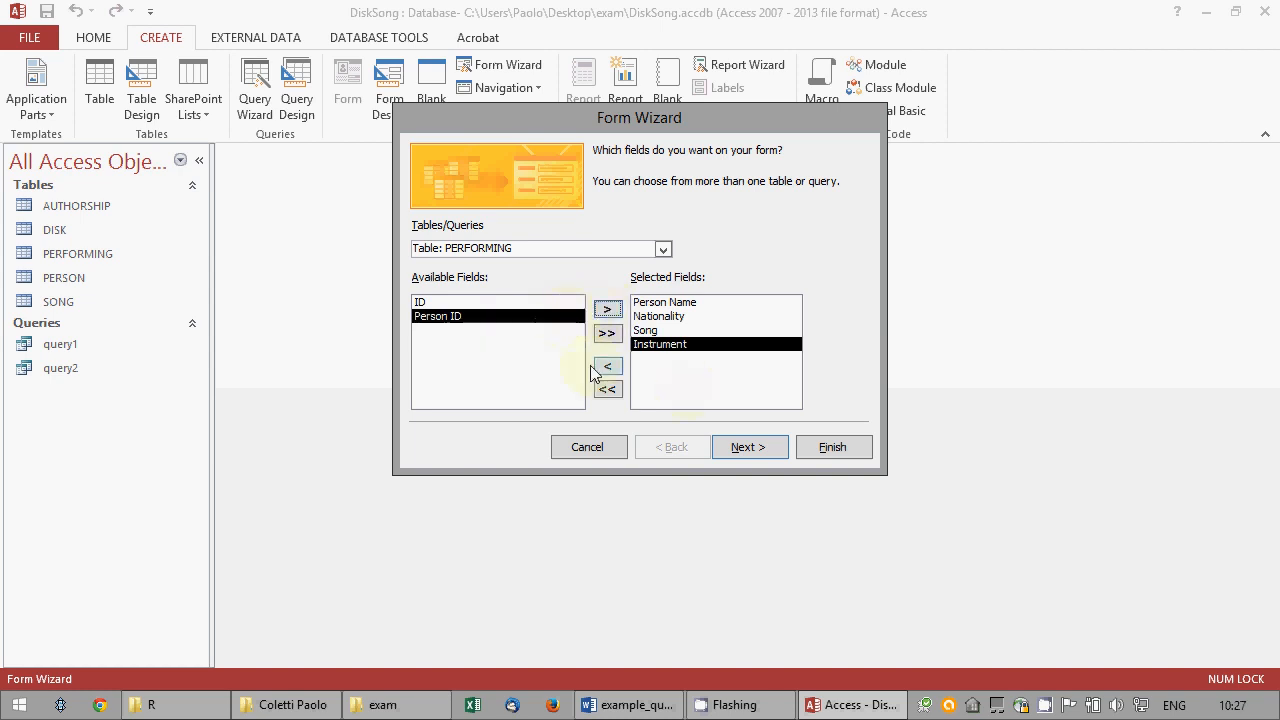
Keep the view by PERSON with a subform and the default layout, title the main form form1 and finish the wizard.
click(747, 447)
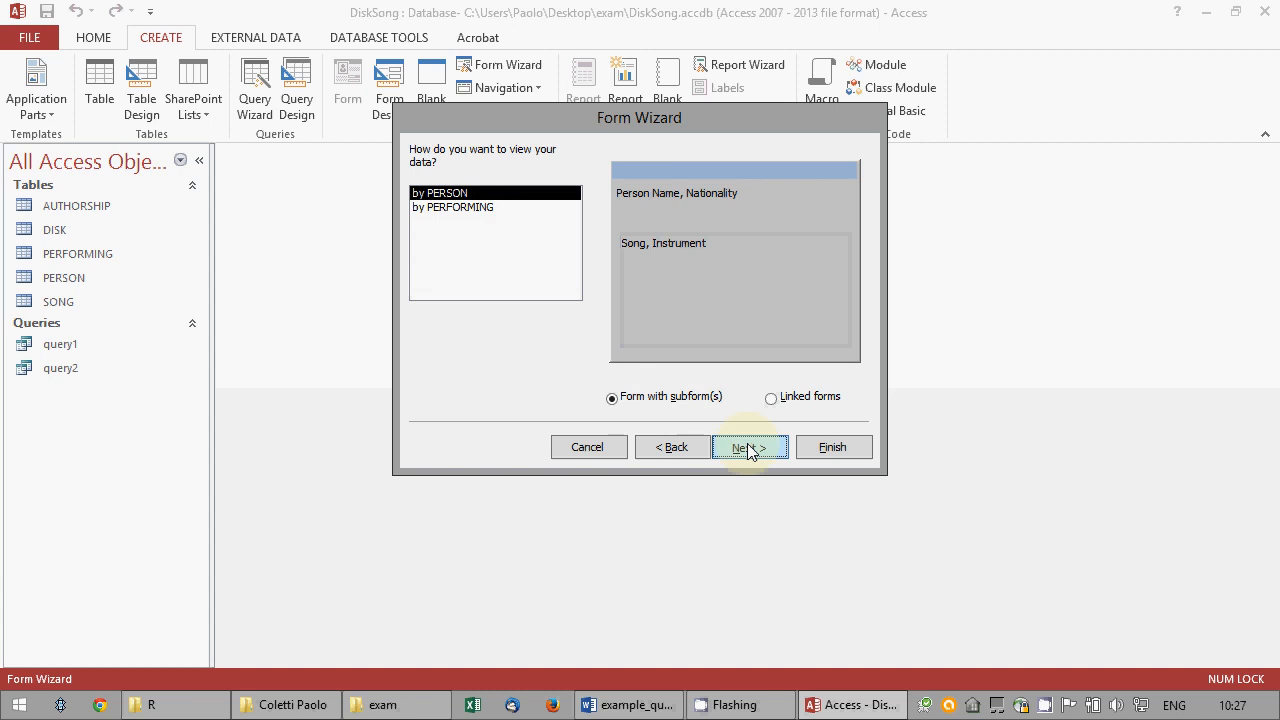
click(747, 447)
click(747, 447)
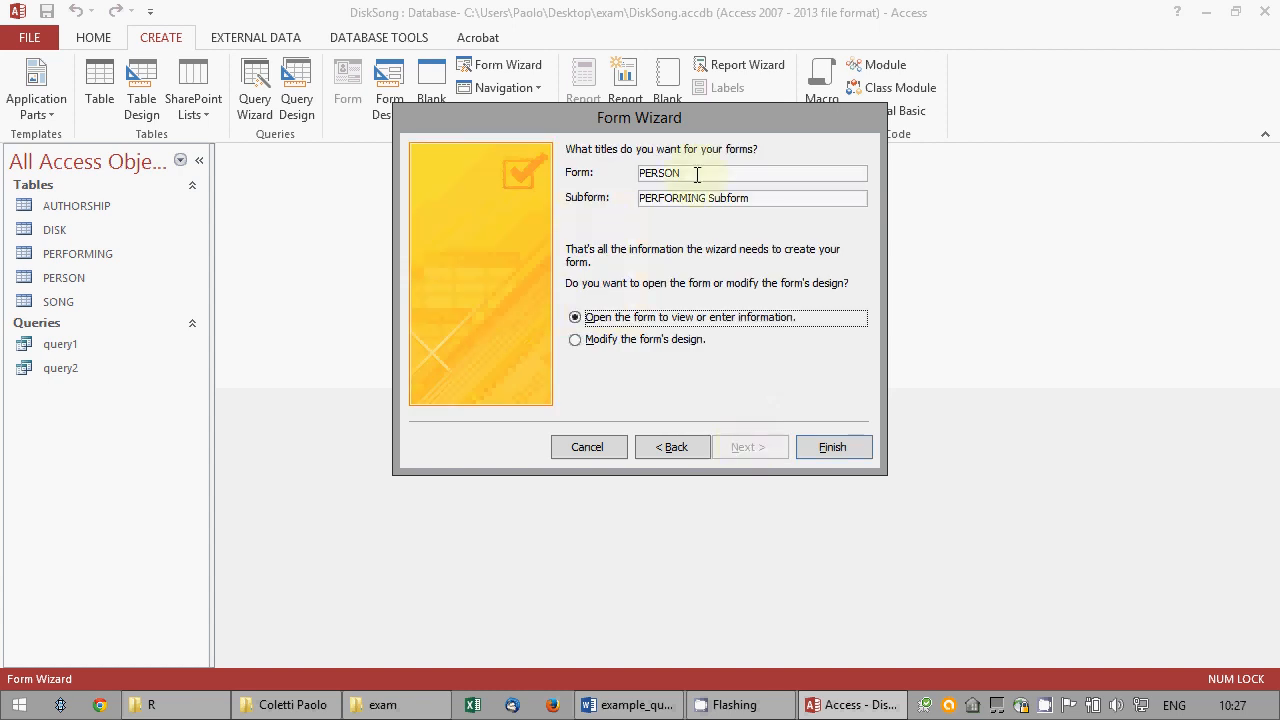
drag(686, 174, 605, 177)
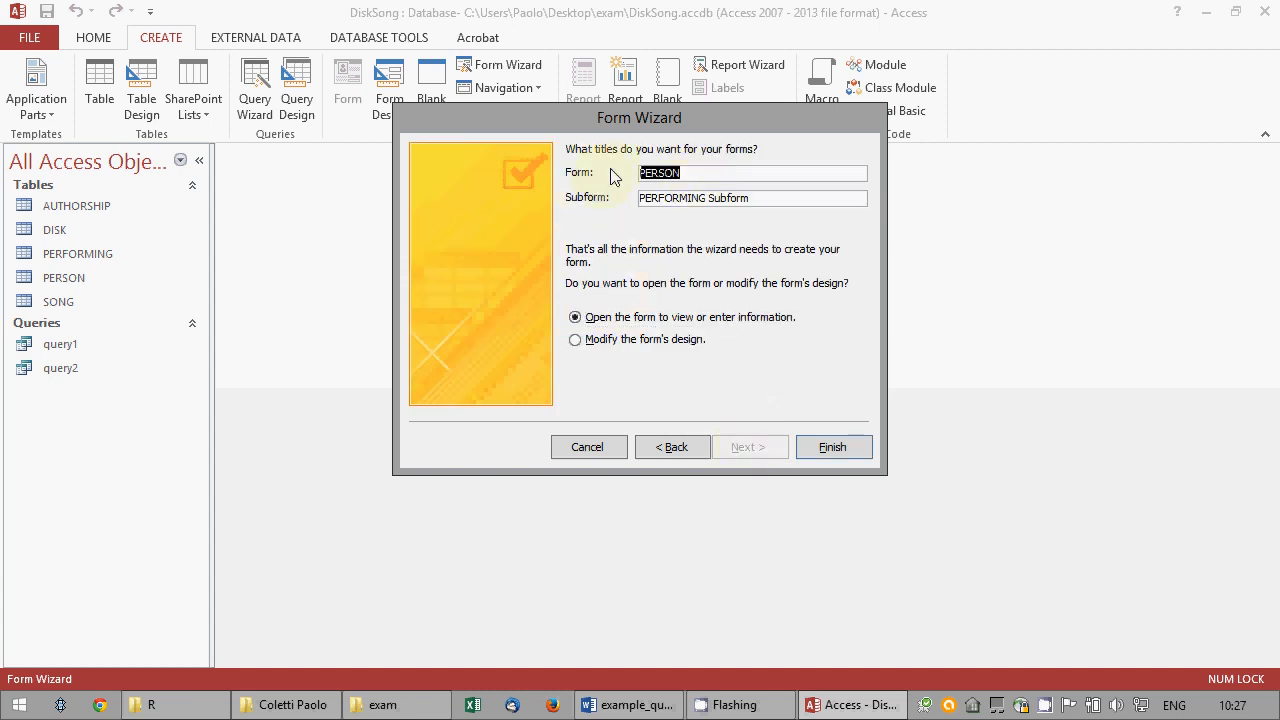
text(form1)
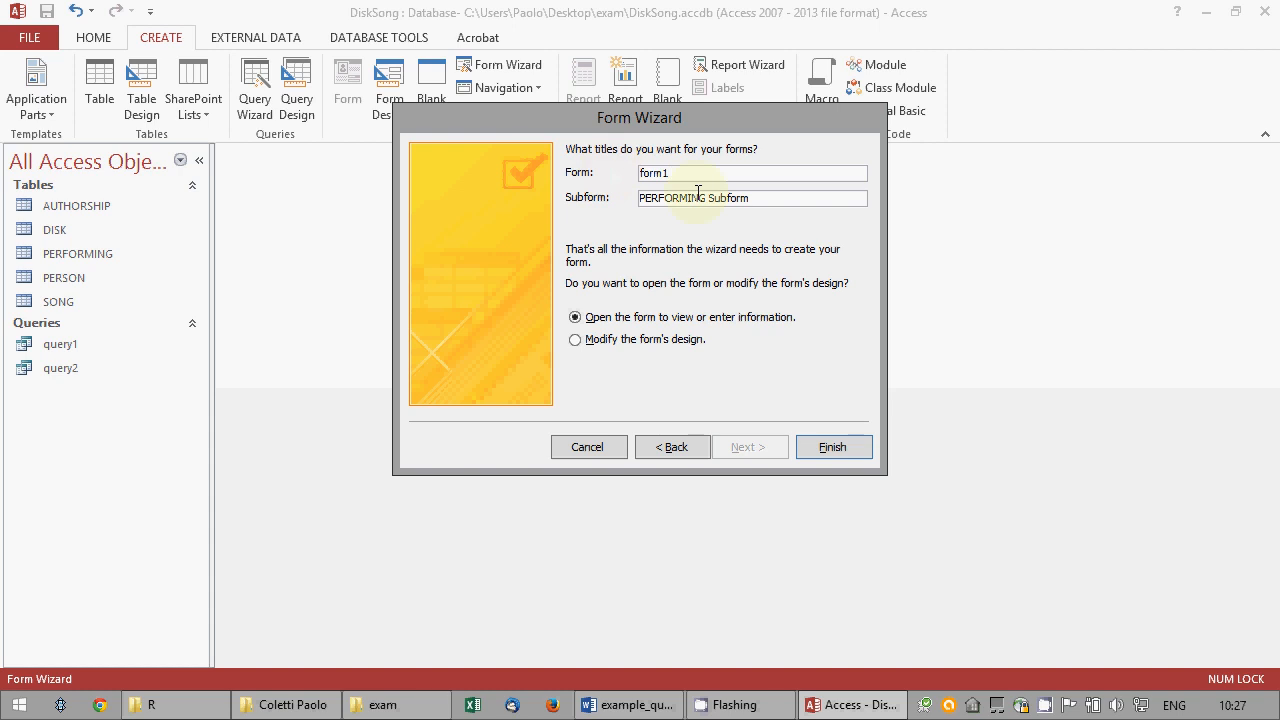
click(826, 450)
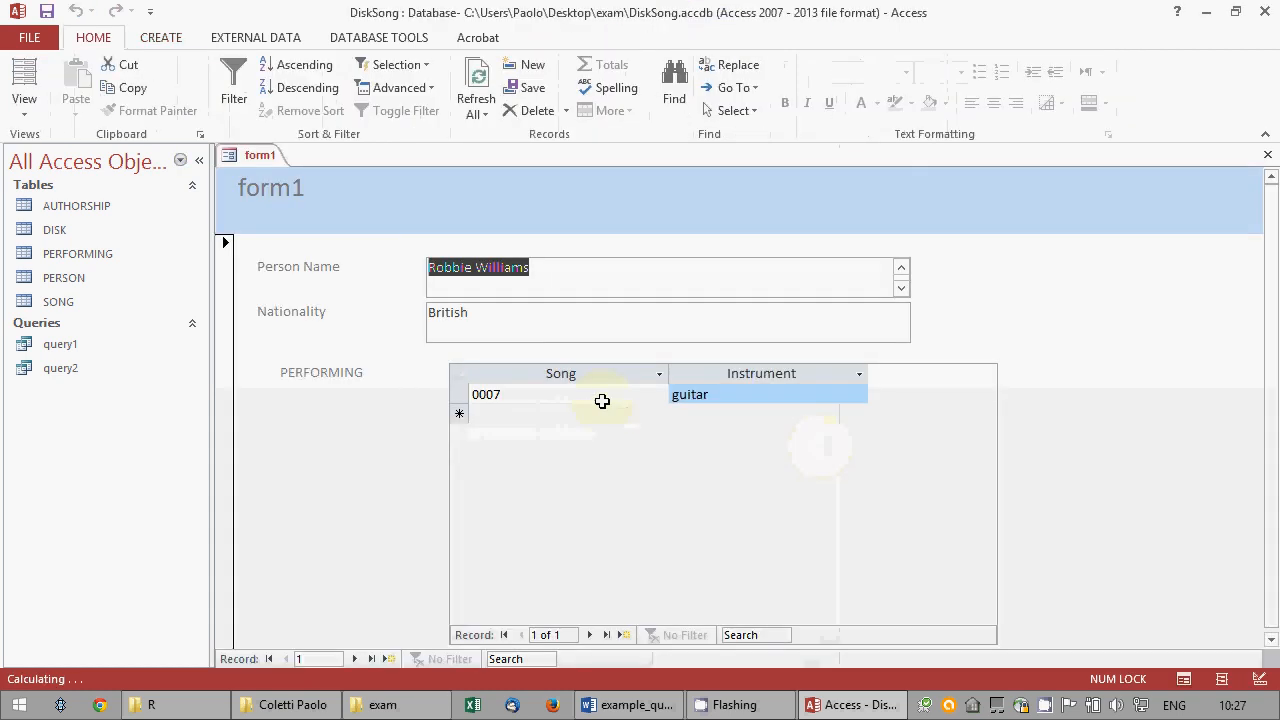
Switch form1 to design view and set its Allow Deletions property to No.
click(24, 110)
click(57, 234)
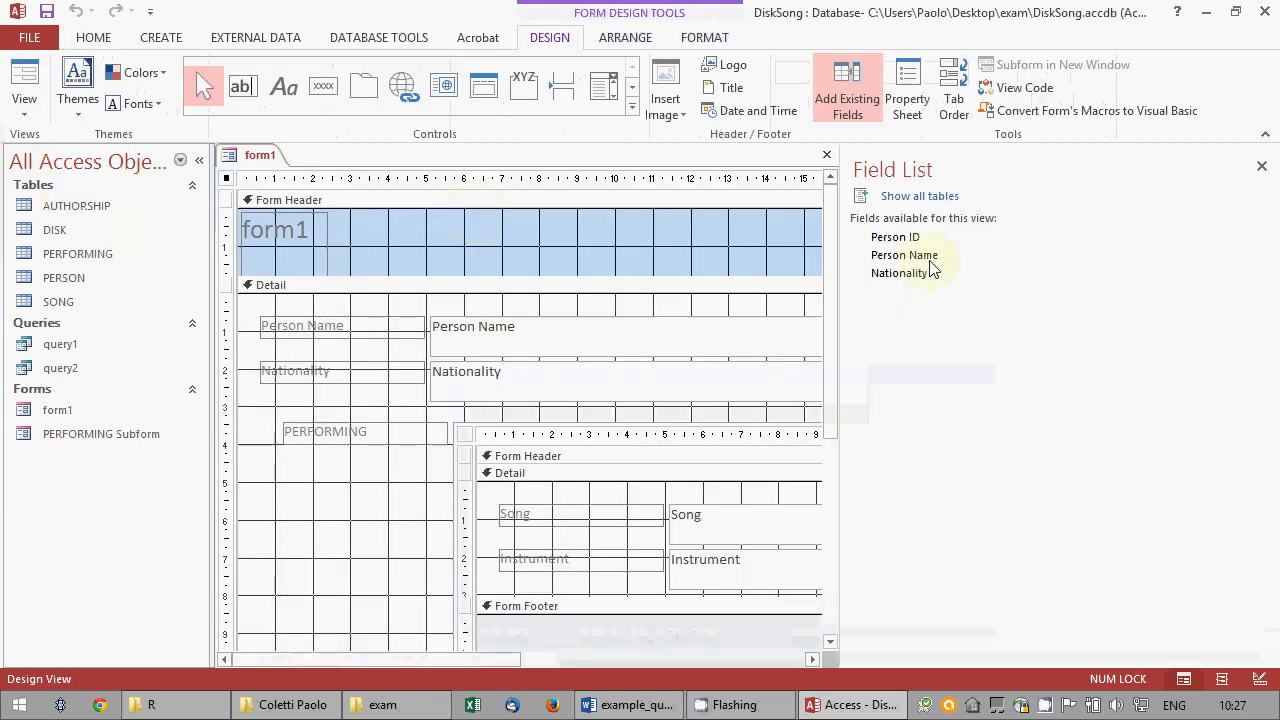
click(907, 100)
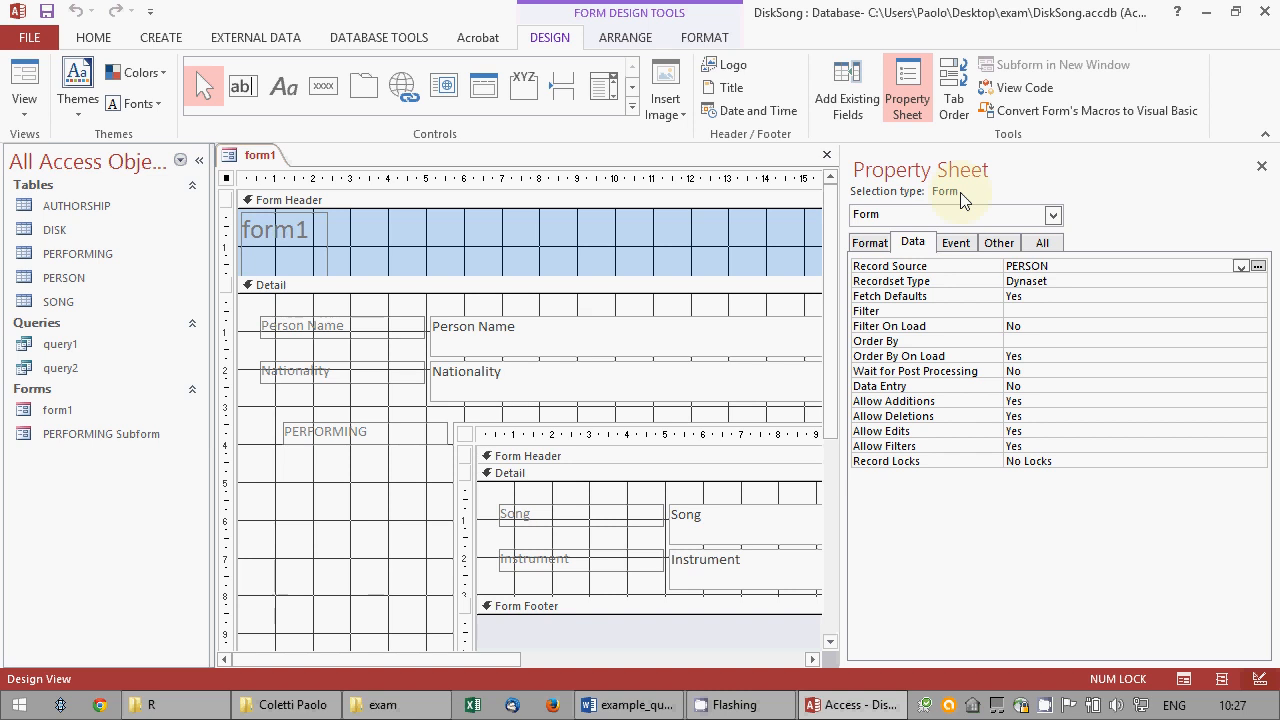
click(1246, 416)
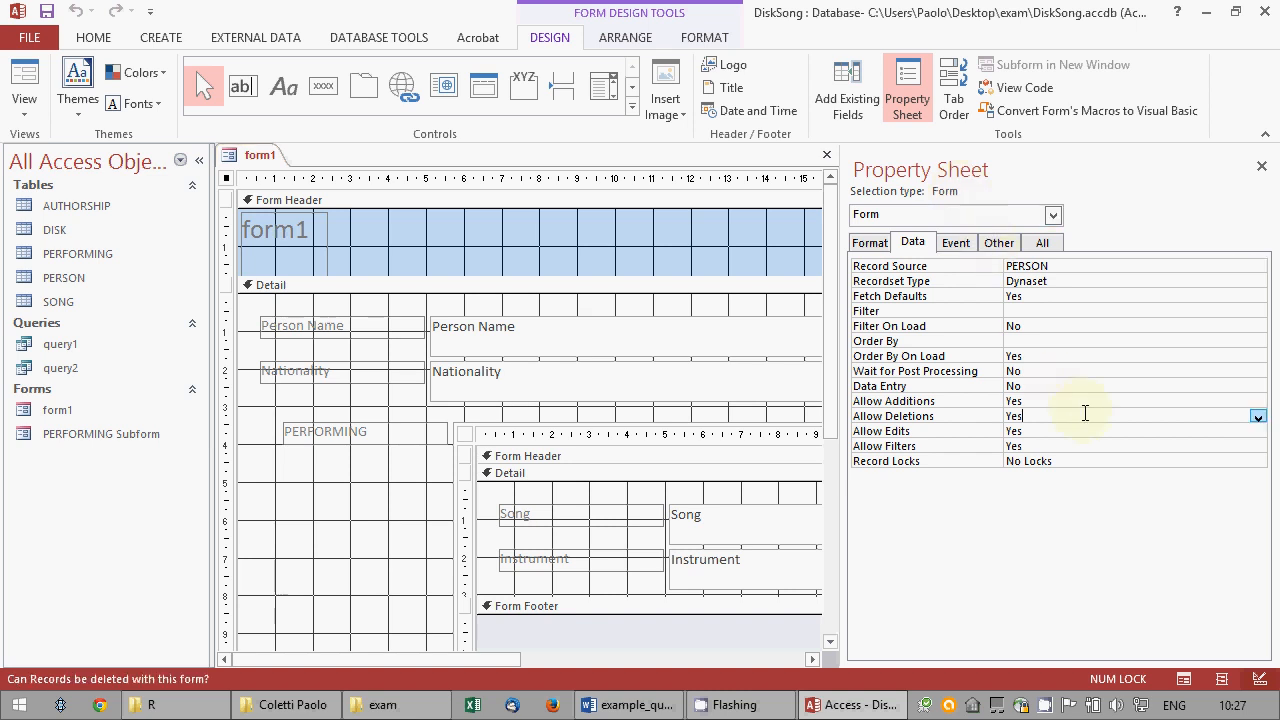
click(1258, 418)
click(1230, 444)
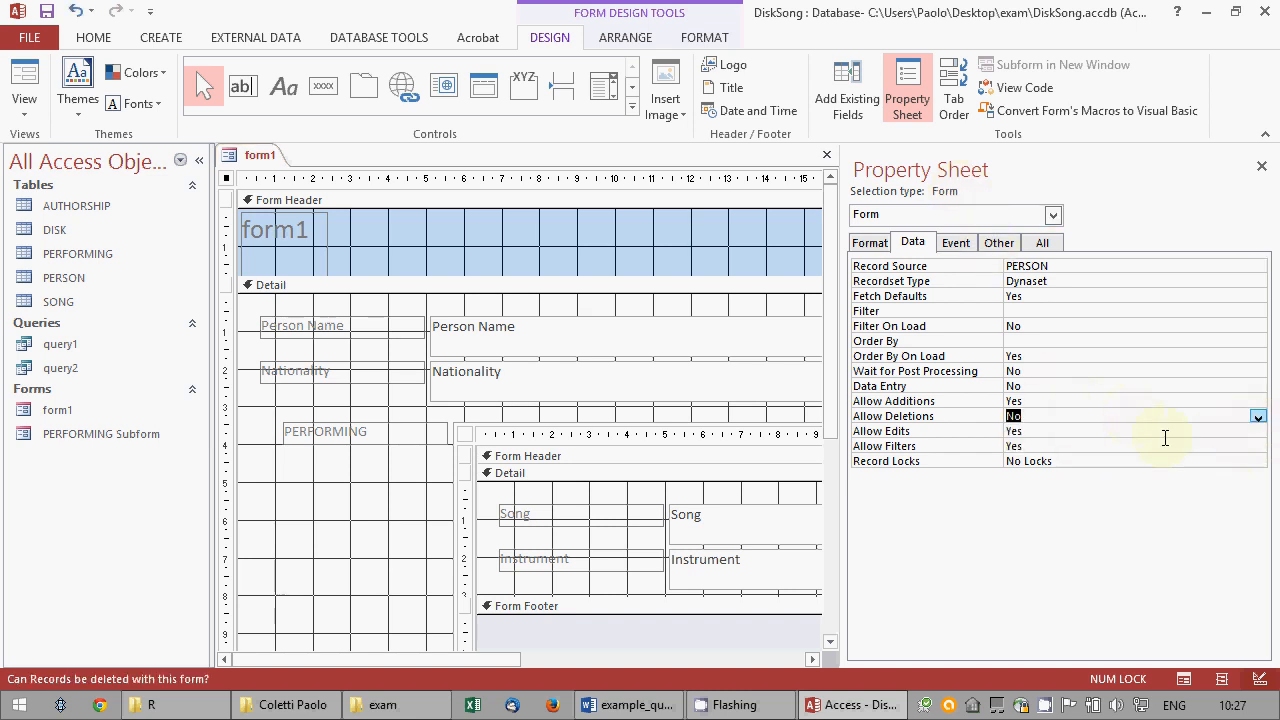
Set form1's Allow Edits property to No and close the form.
click(1251, 431)
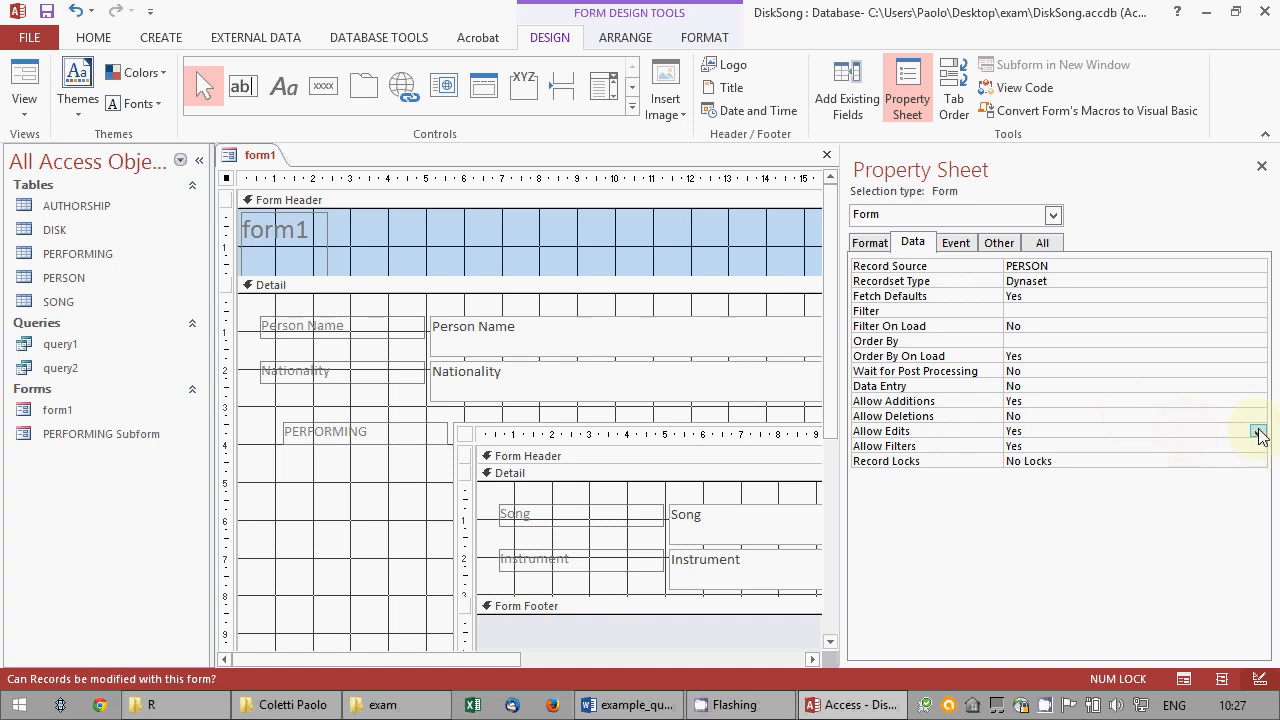
click(1256, 432)
click(1234, 459)
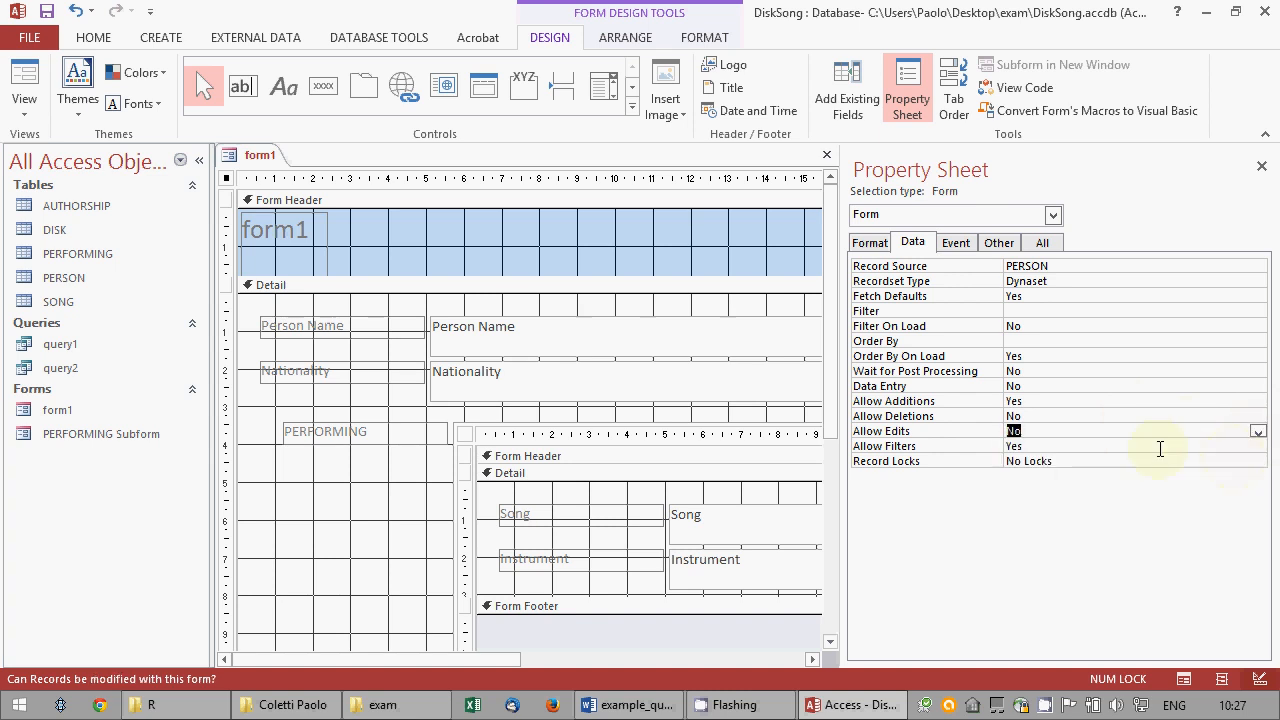
click(1261, 166)
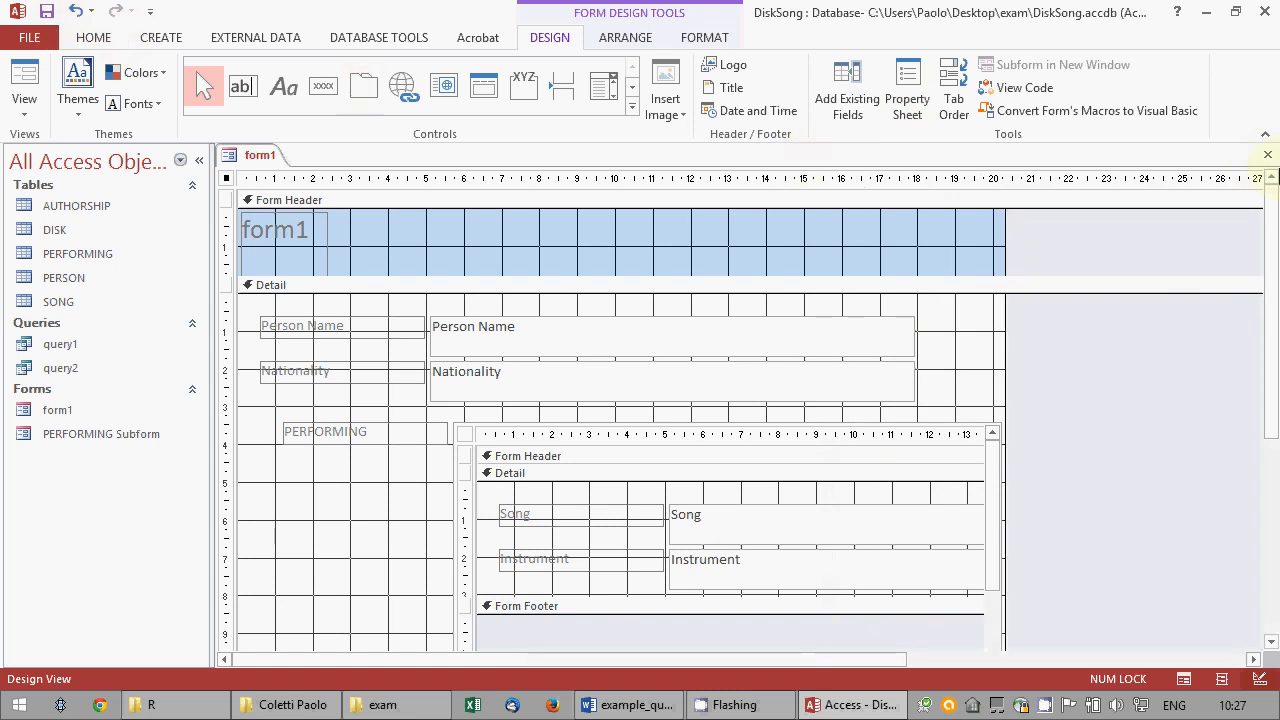
click(1270, 157)
Open the PERFORMING Subform in design view, set its Allow Additions property to No and close it.
right_click(69, 434)
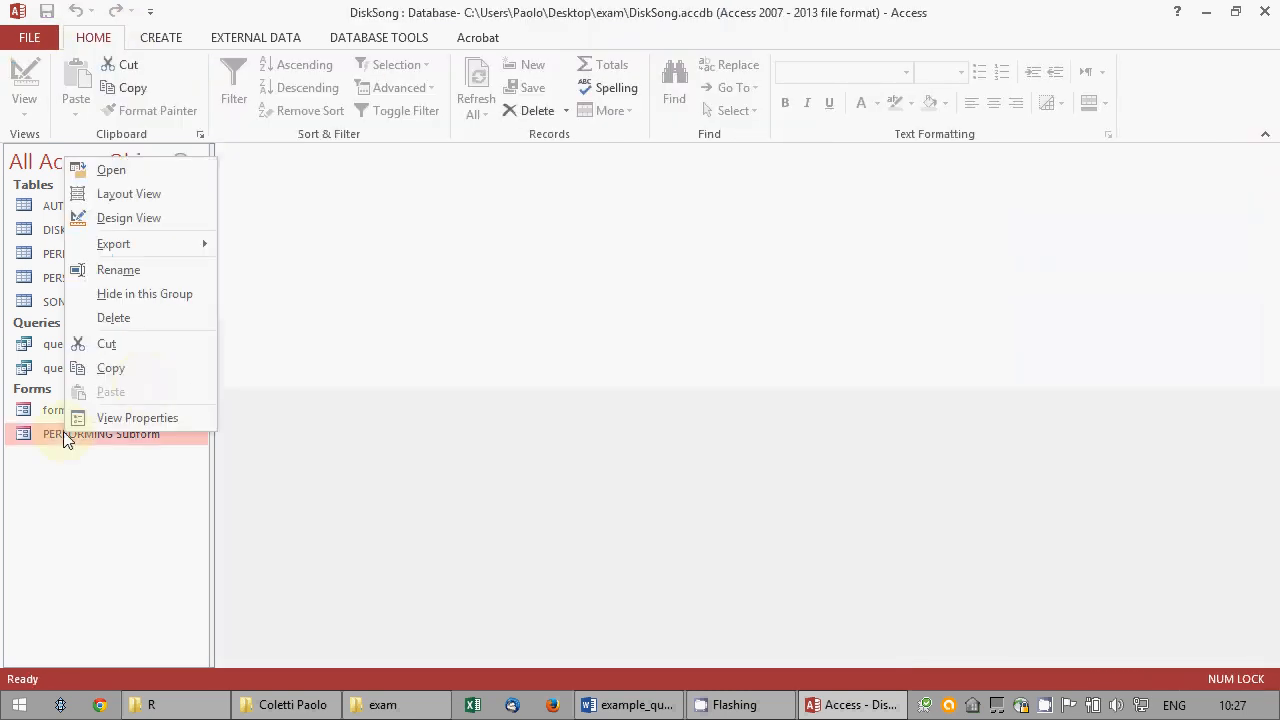
click(106, 218)
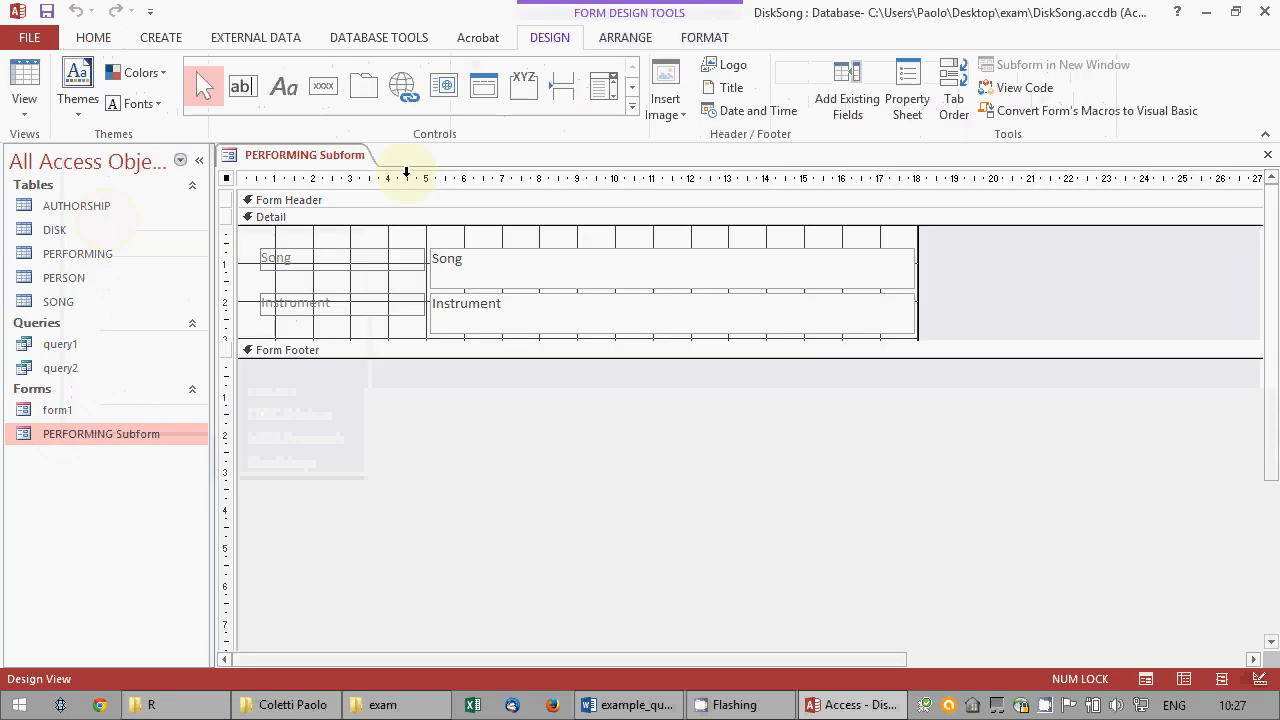
click(900, 95)
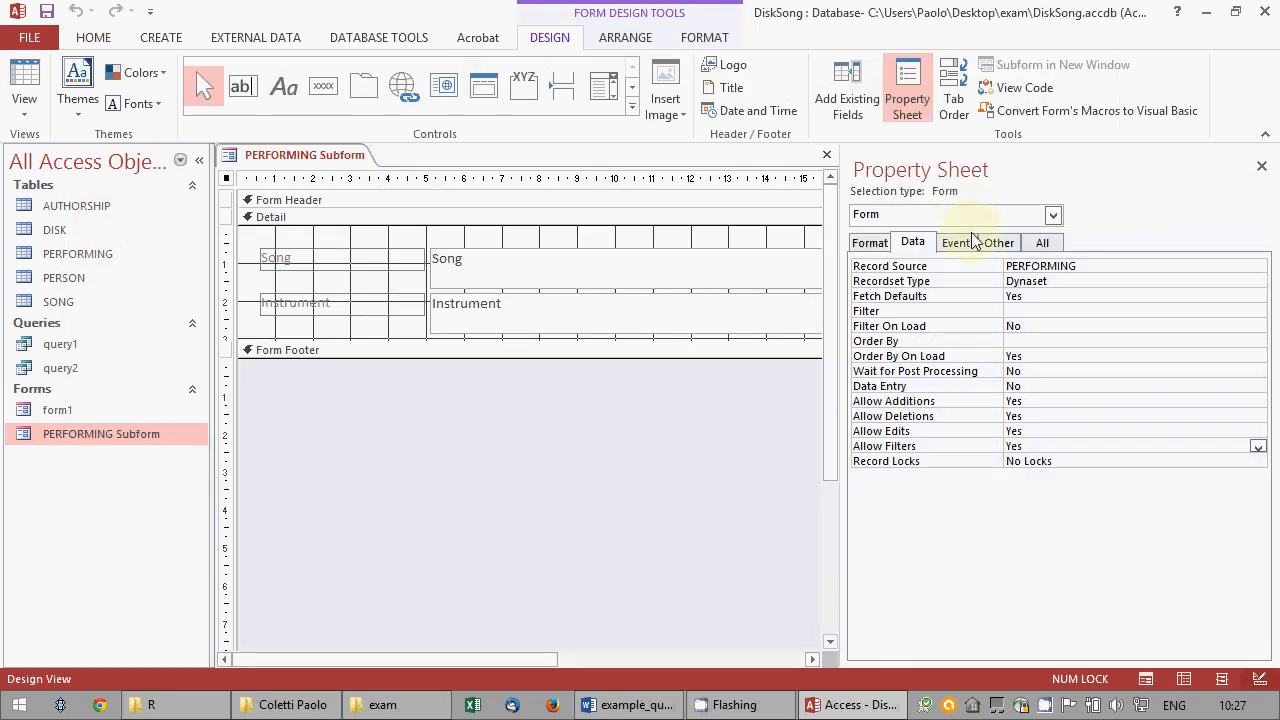
click(1049, 405)
click(1257, 401)
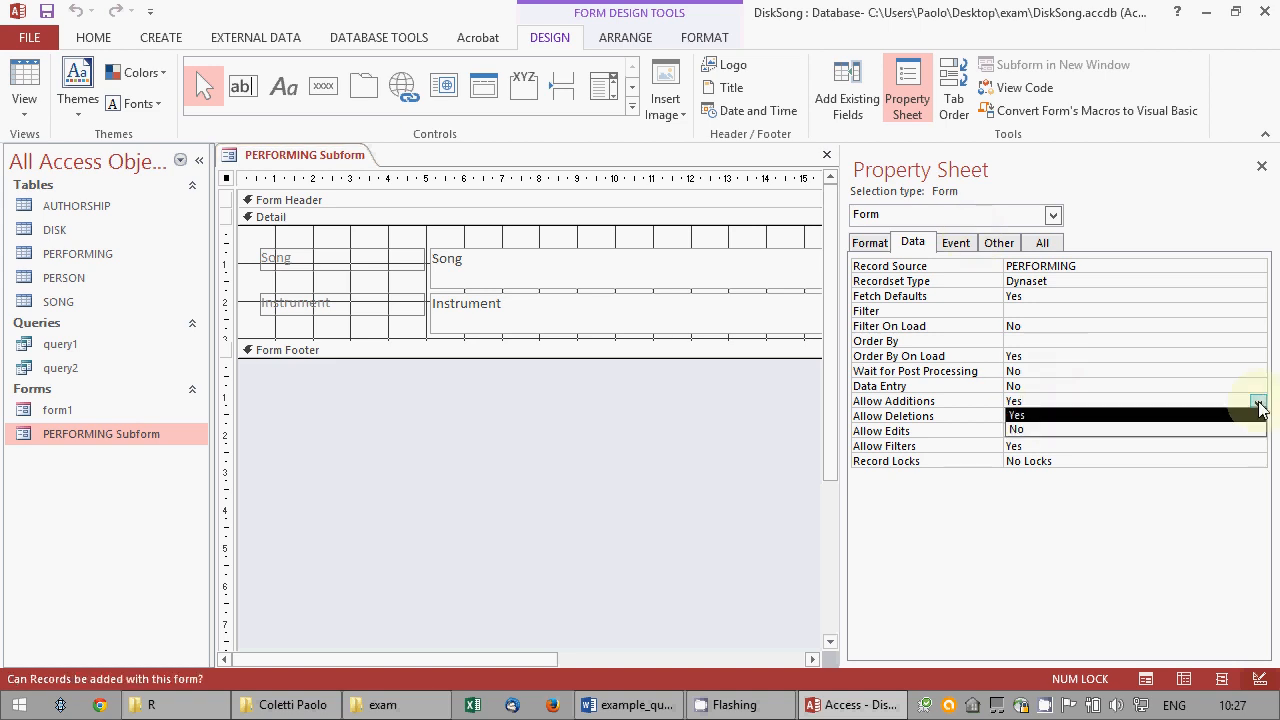
click(1246, 429)
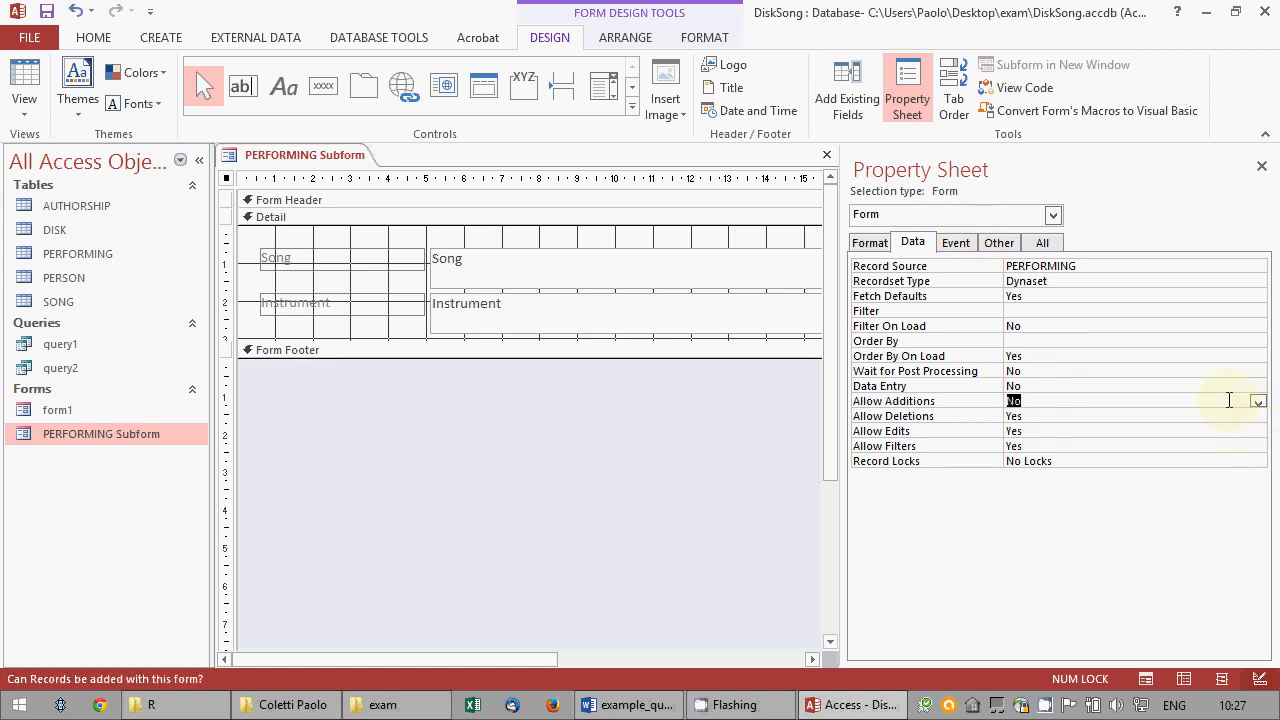
click(1264, 172)
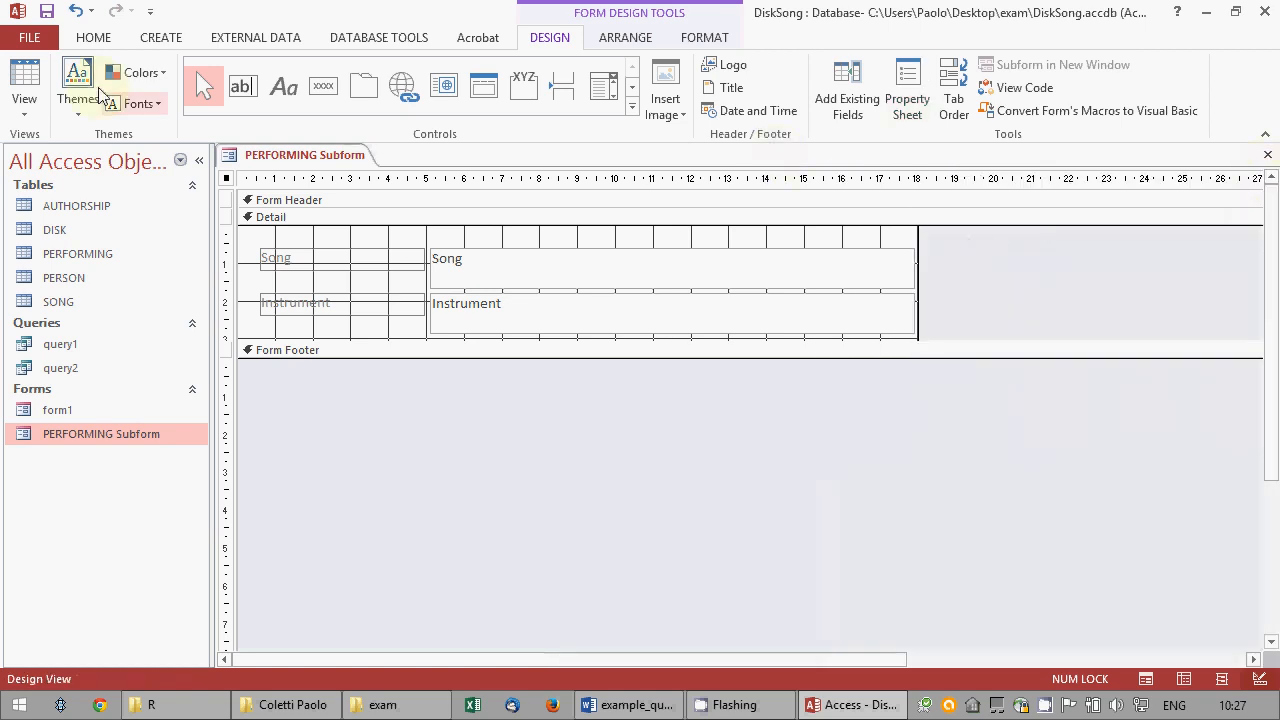
click(1267, 154)
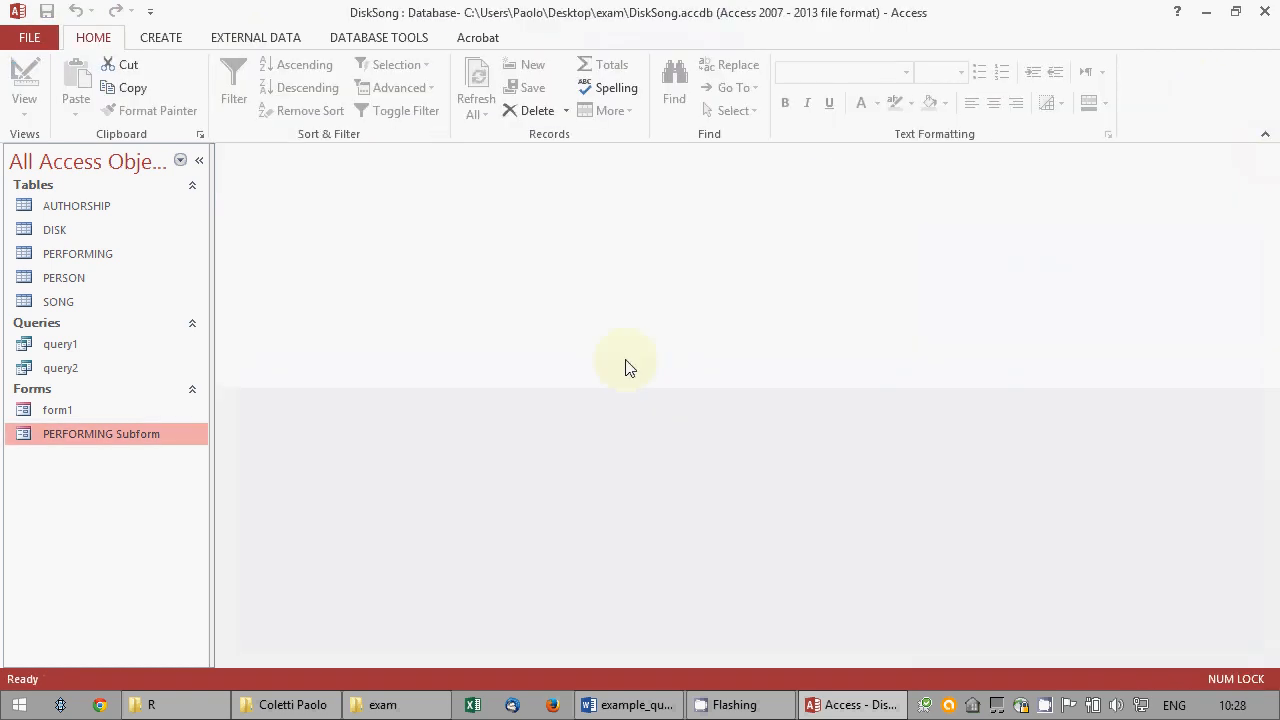
right_click(91, 438)
click(110, 428)
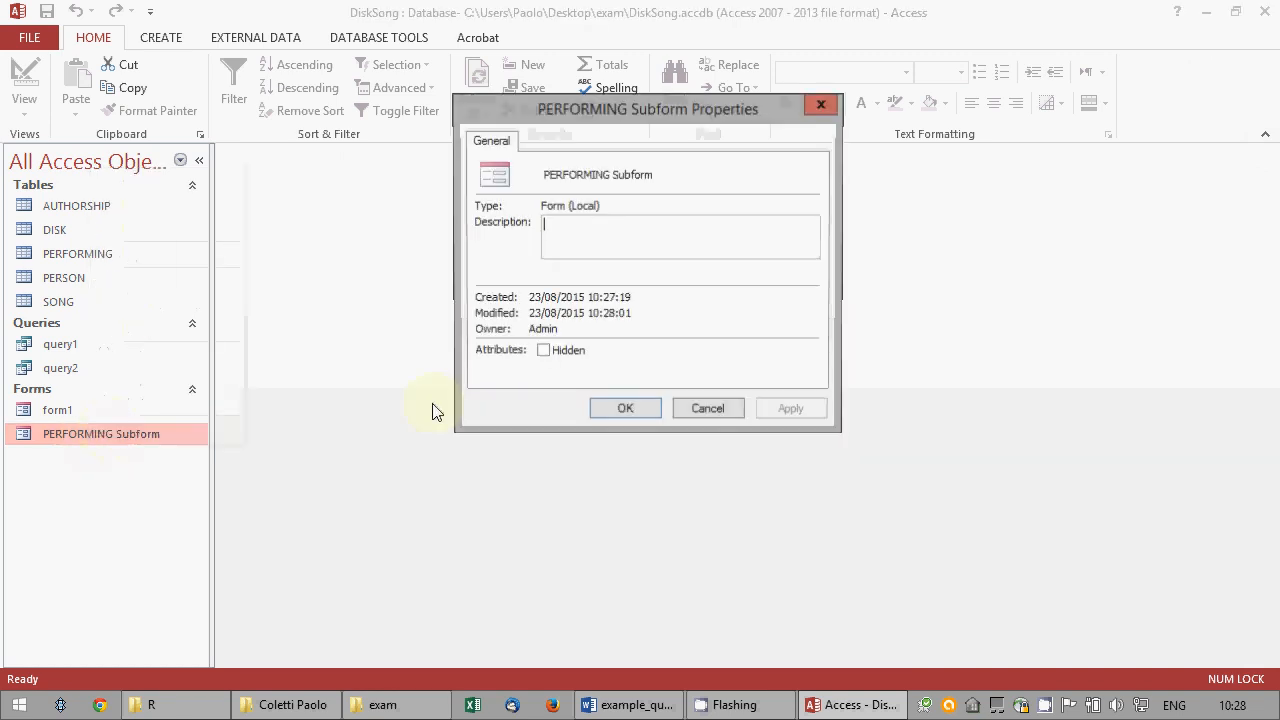
click(735, 418)
Reopen the PERFORMING Subform in design view, check its Allow Additions property and close it.
double_click(84, 438)
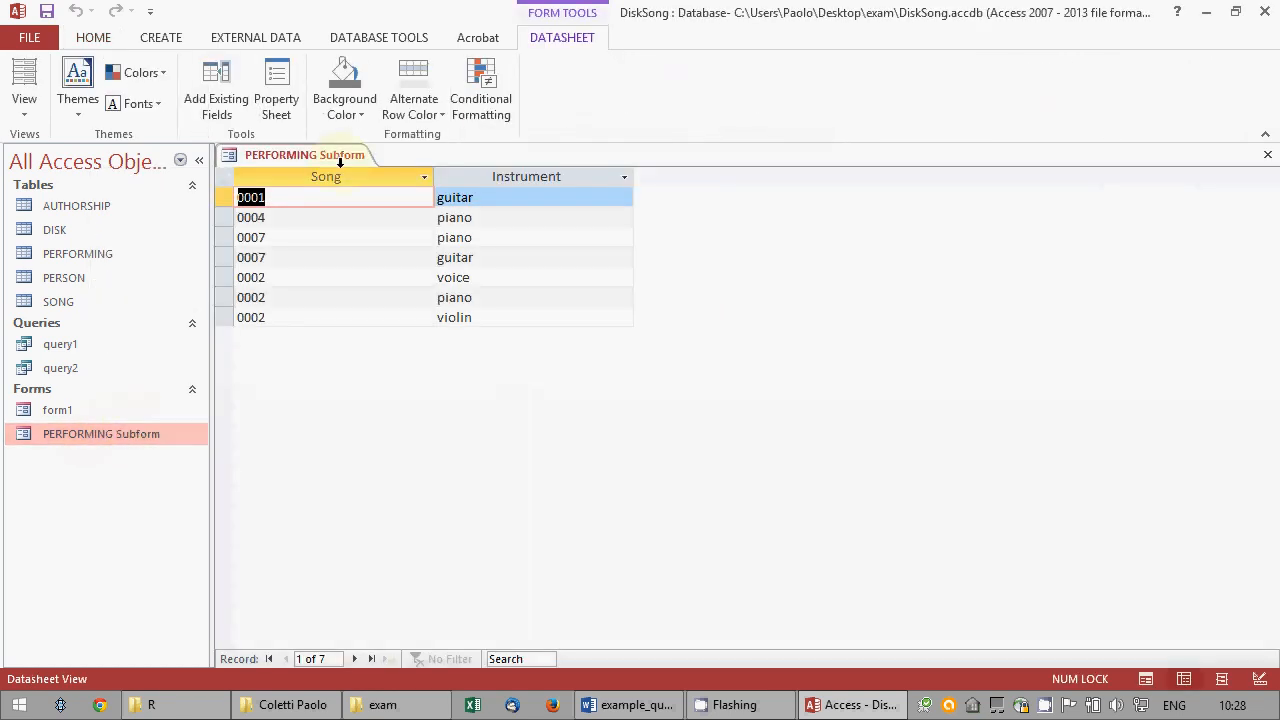
click(40, 112)
click(126, 258)
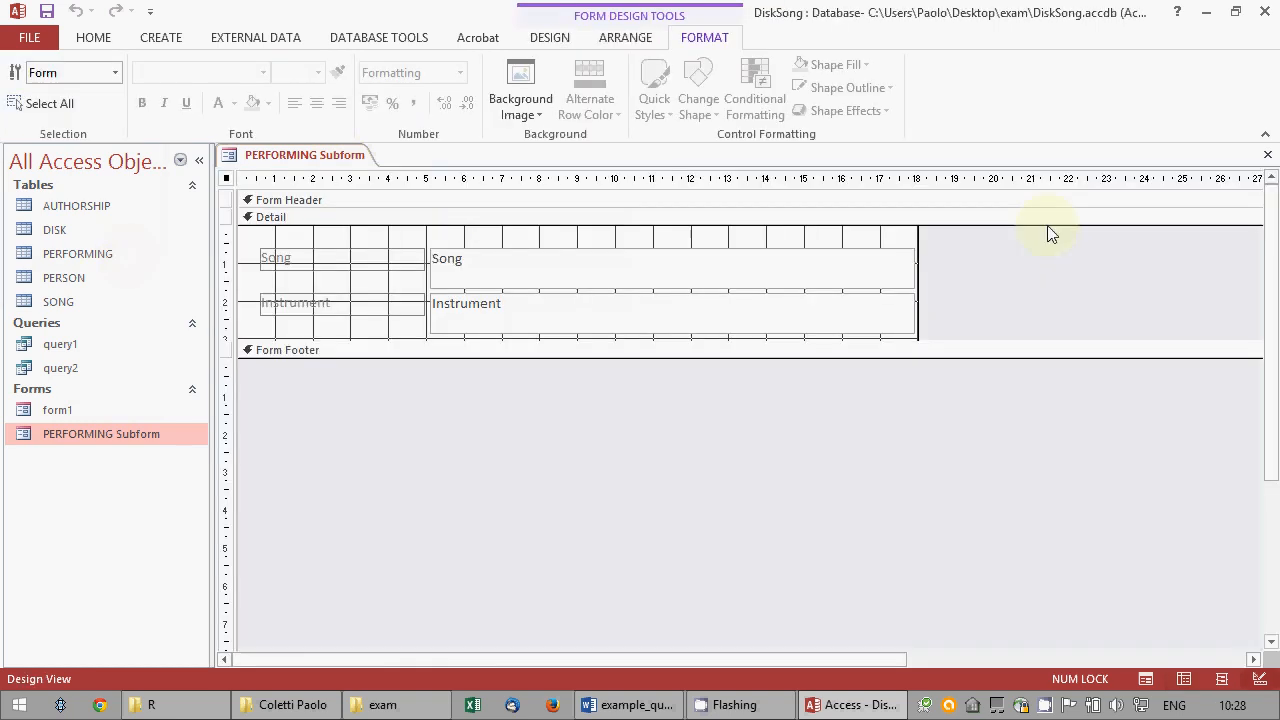
click(93, 38)
click(32, 107)
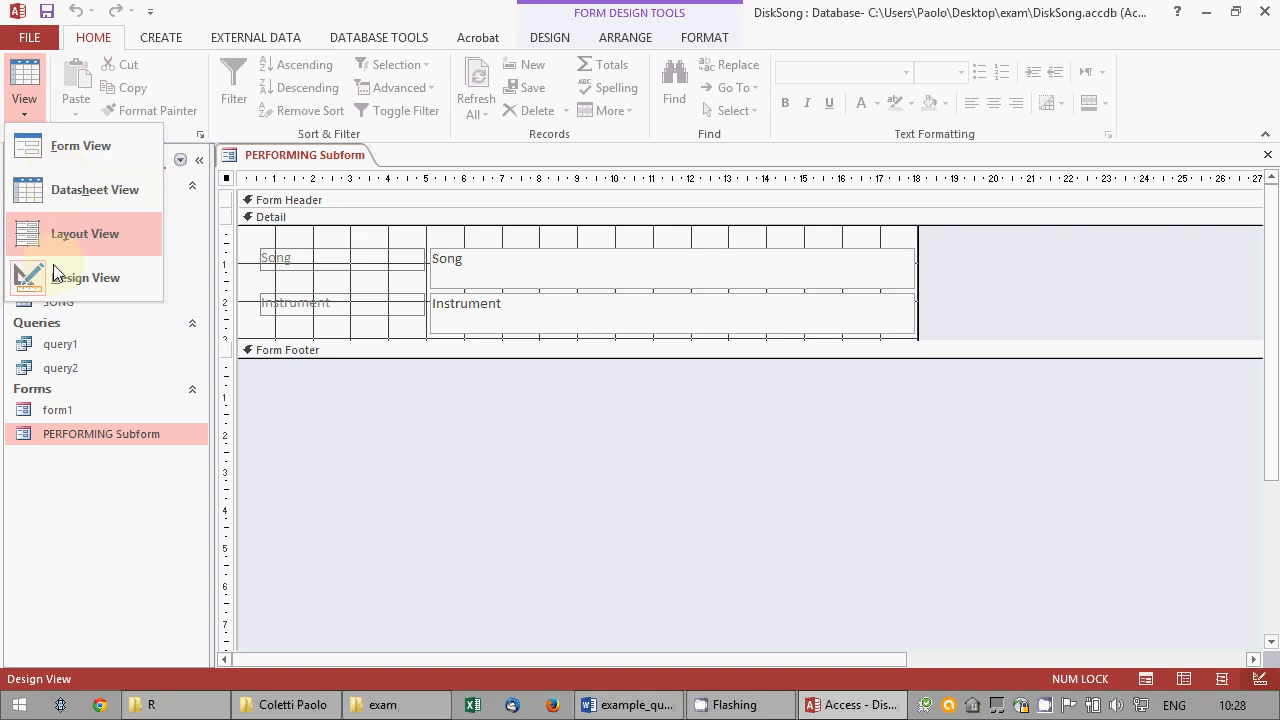
click(70, 272)
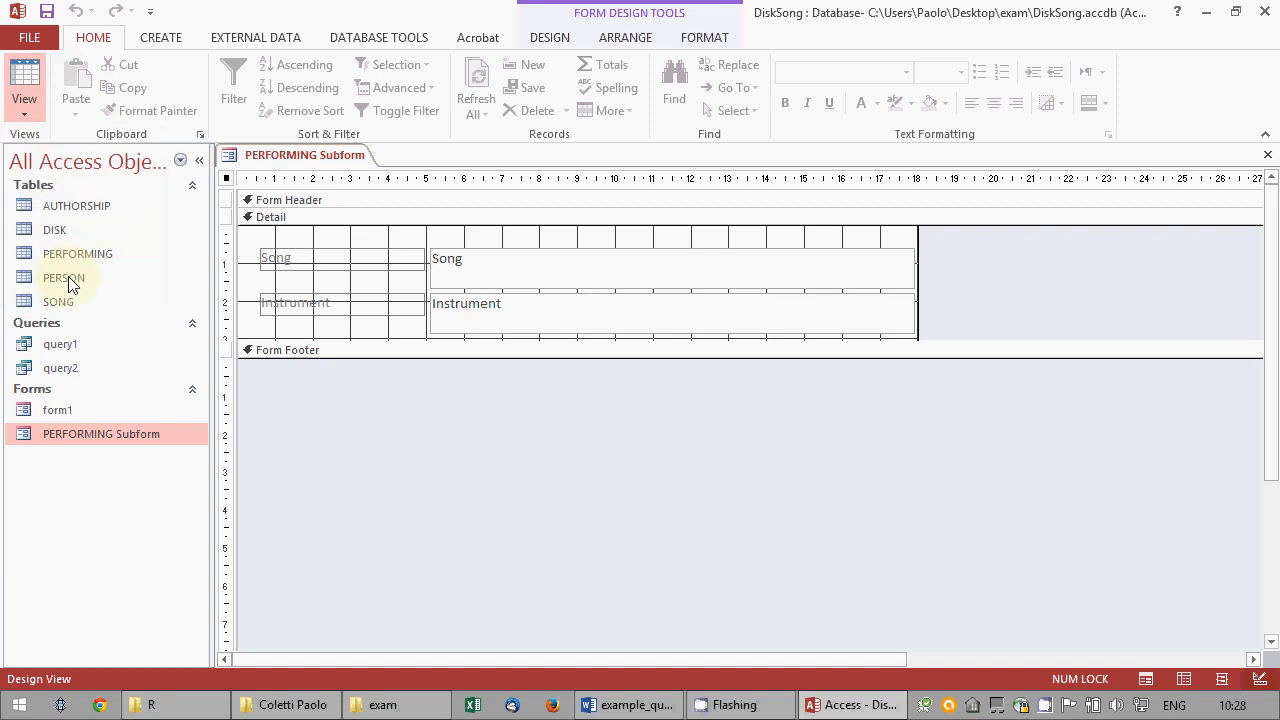
click(550, 38)
click(910, 90)
click(1085, 403)
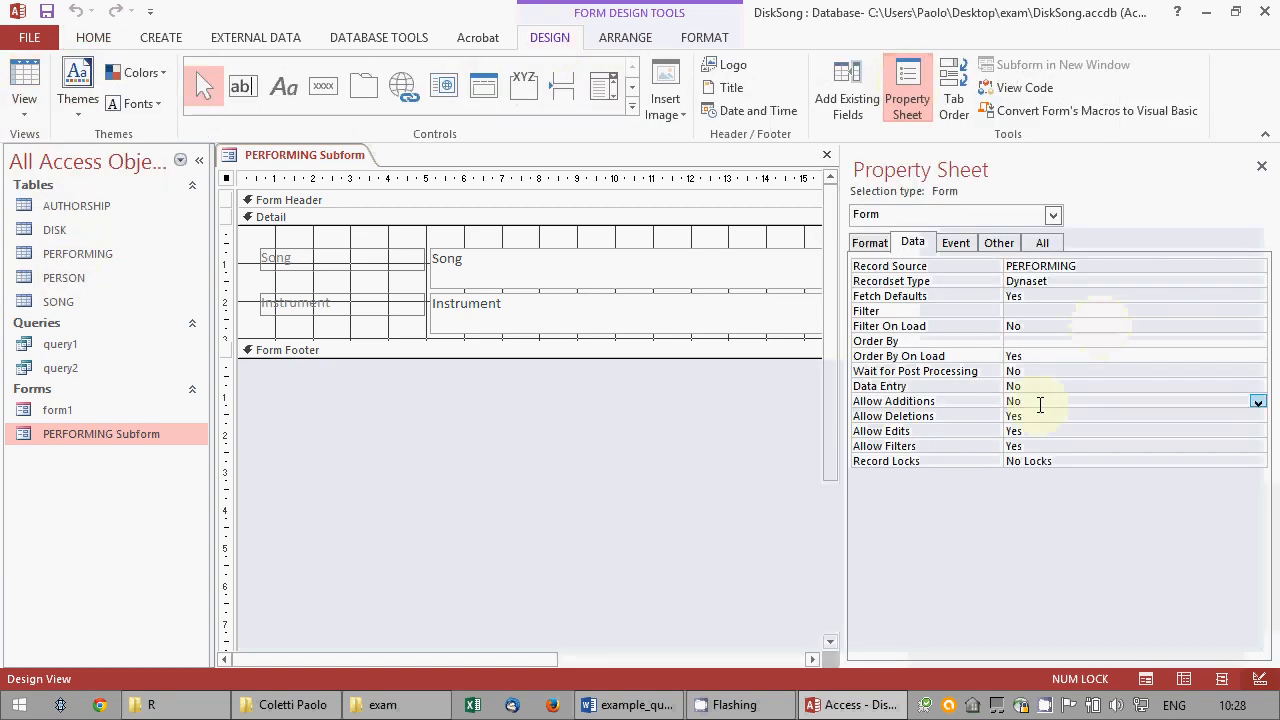
click(1261, 166)
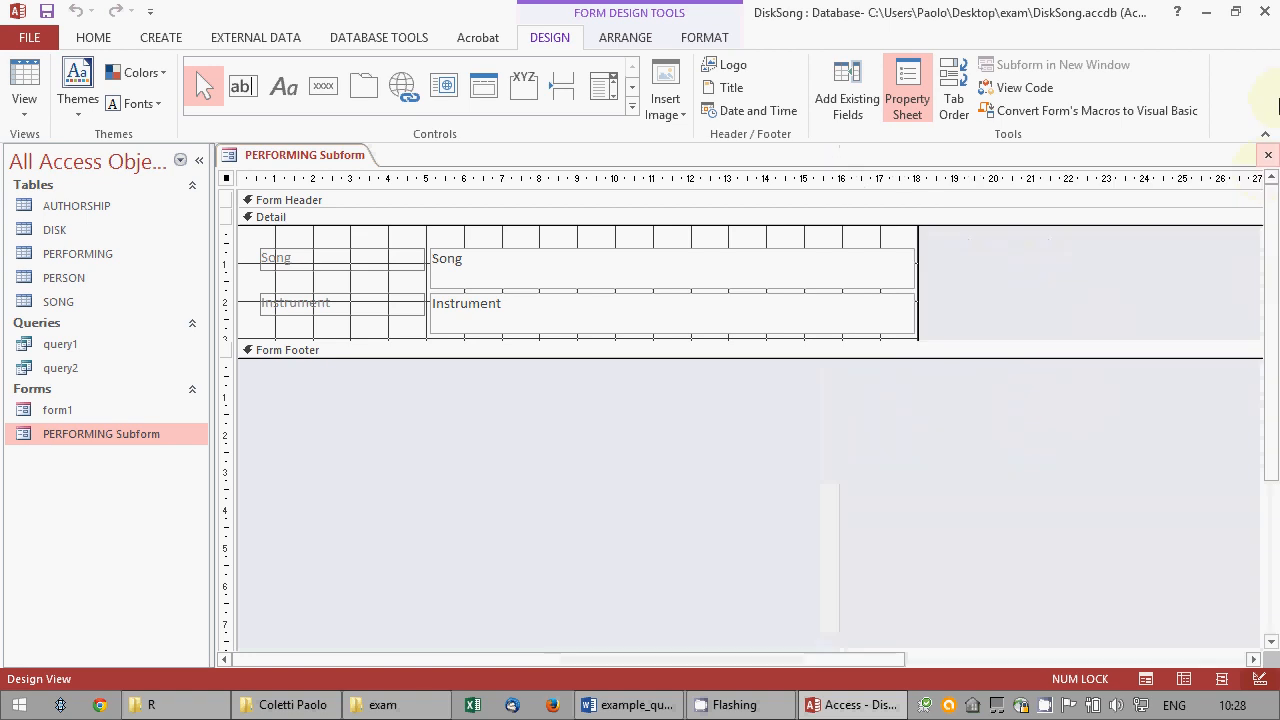
click(1262, 160)
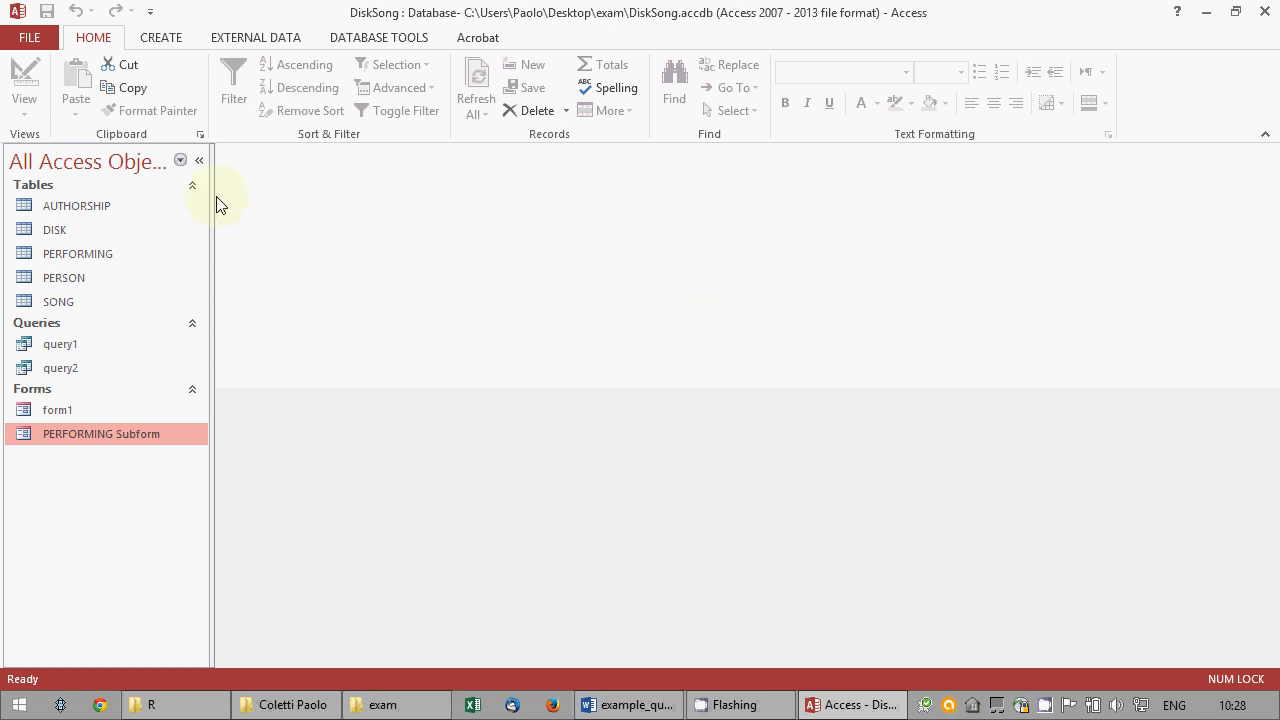
Start a new table in design view with a Short Text field named Country and make it the primary key.
click(161, 37)
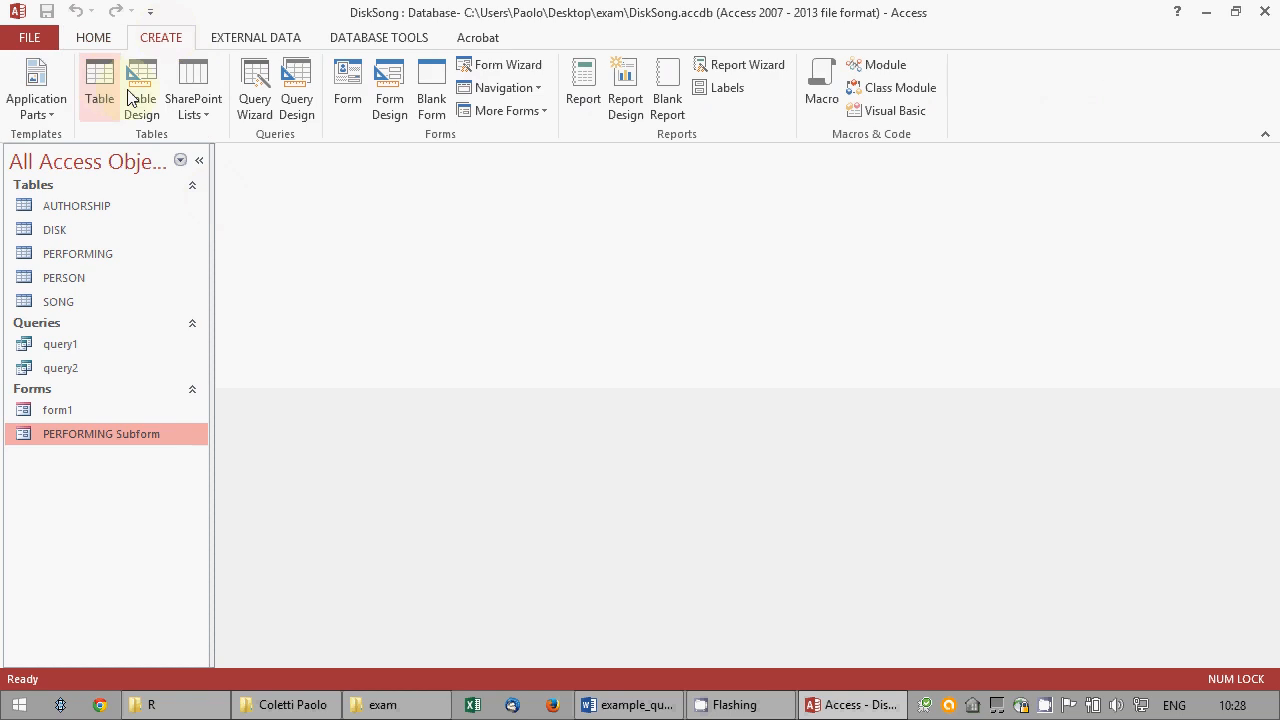
click(141, 99)
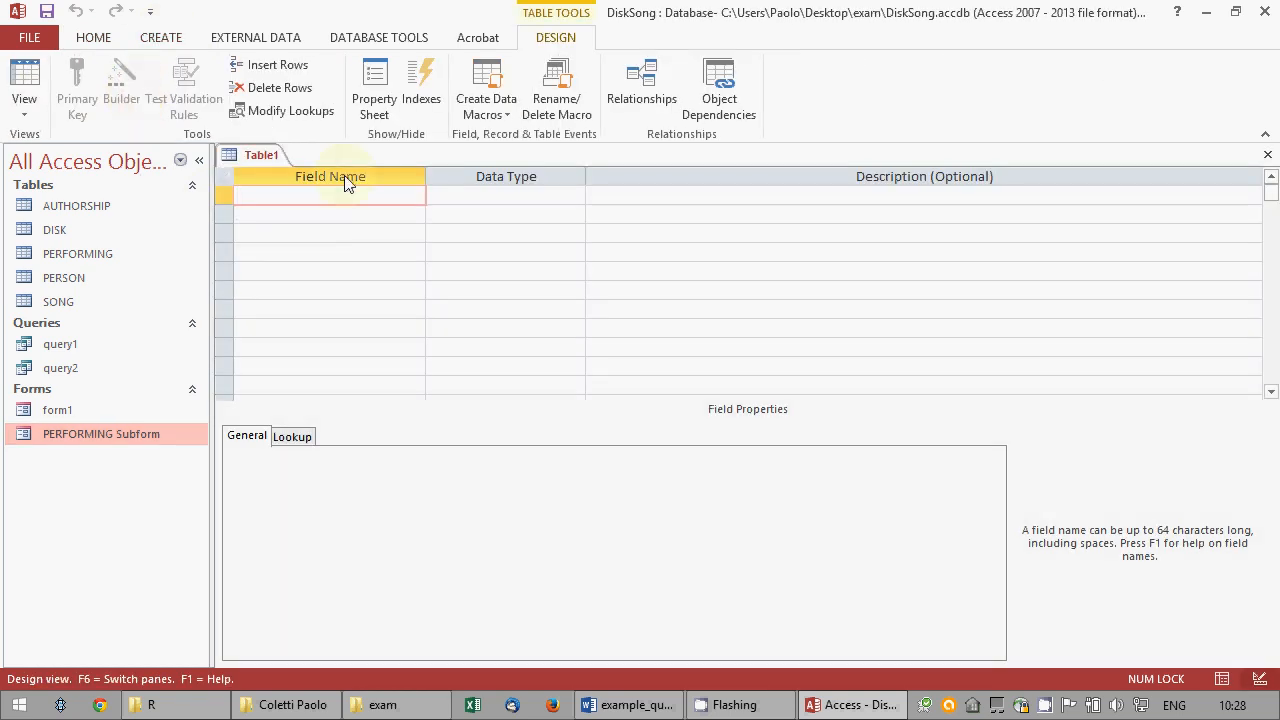
text(Country)
key(Tab)
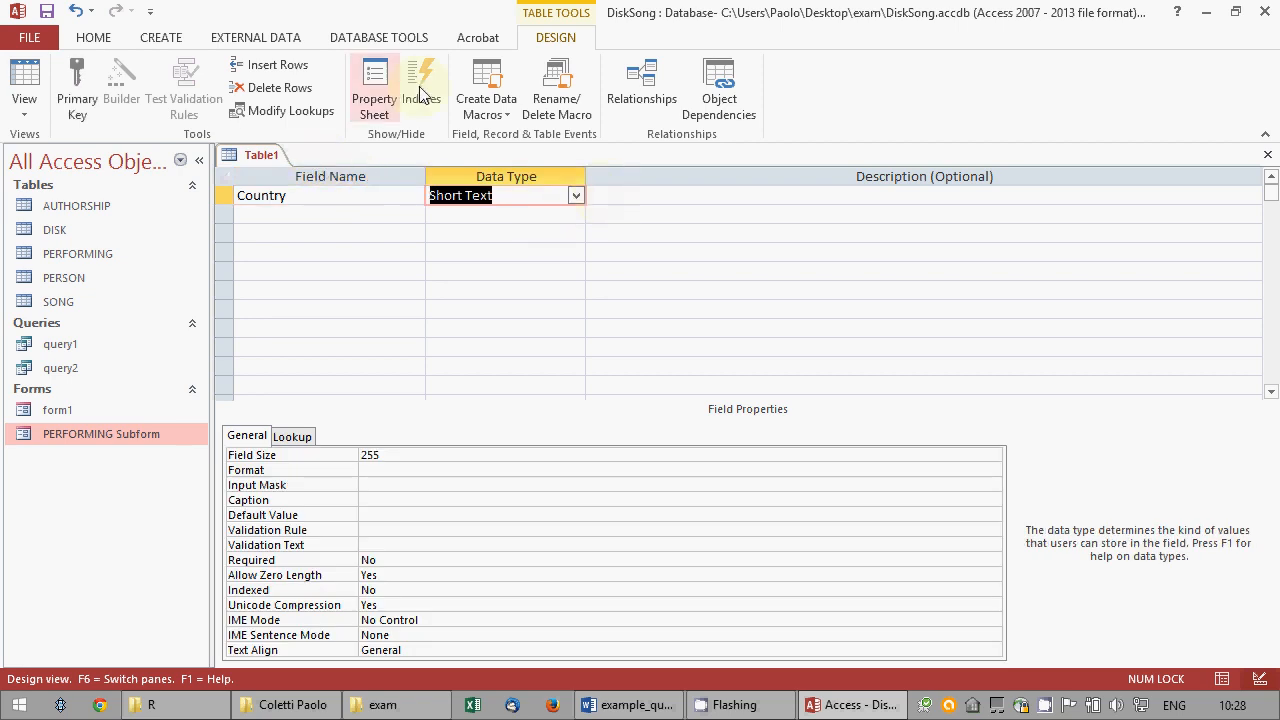
click(71, 89)
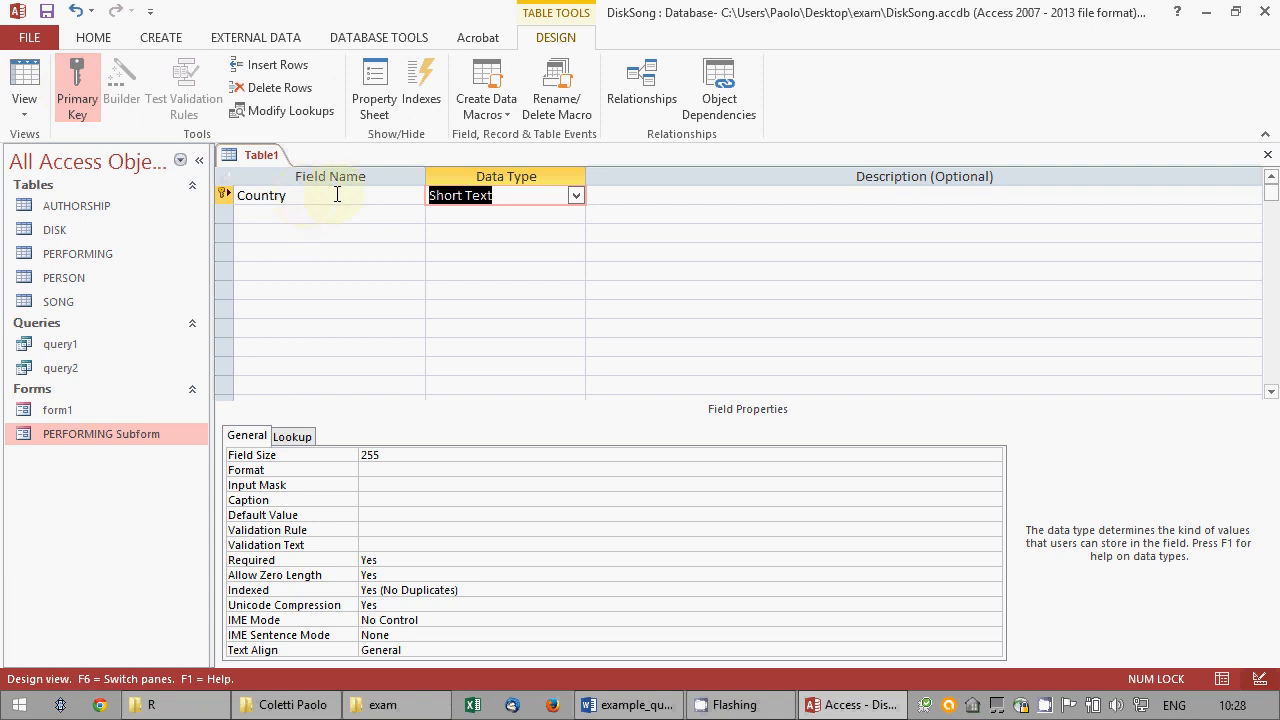
Add a second field named CountryID to the table and move the primary key from Country to CountryID.
click(305, 195)
click(271, 214)
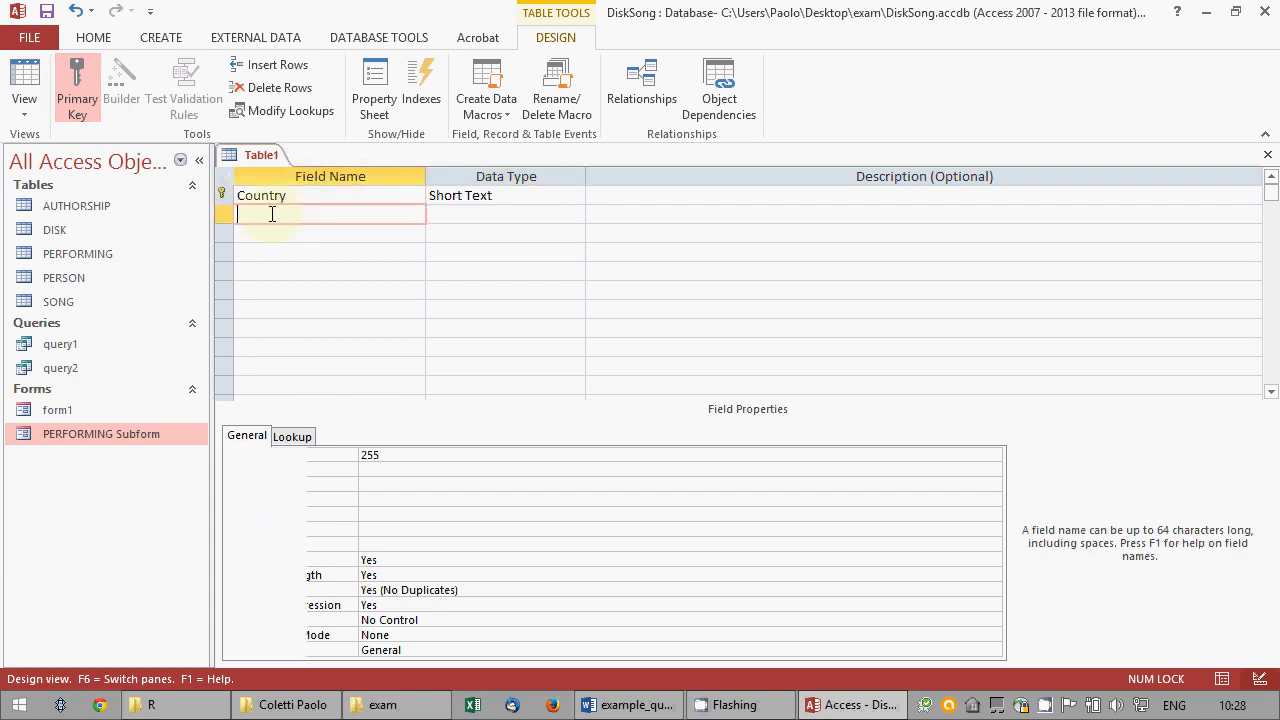
text(Country)
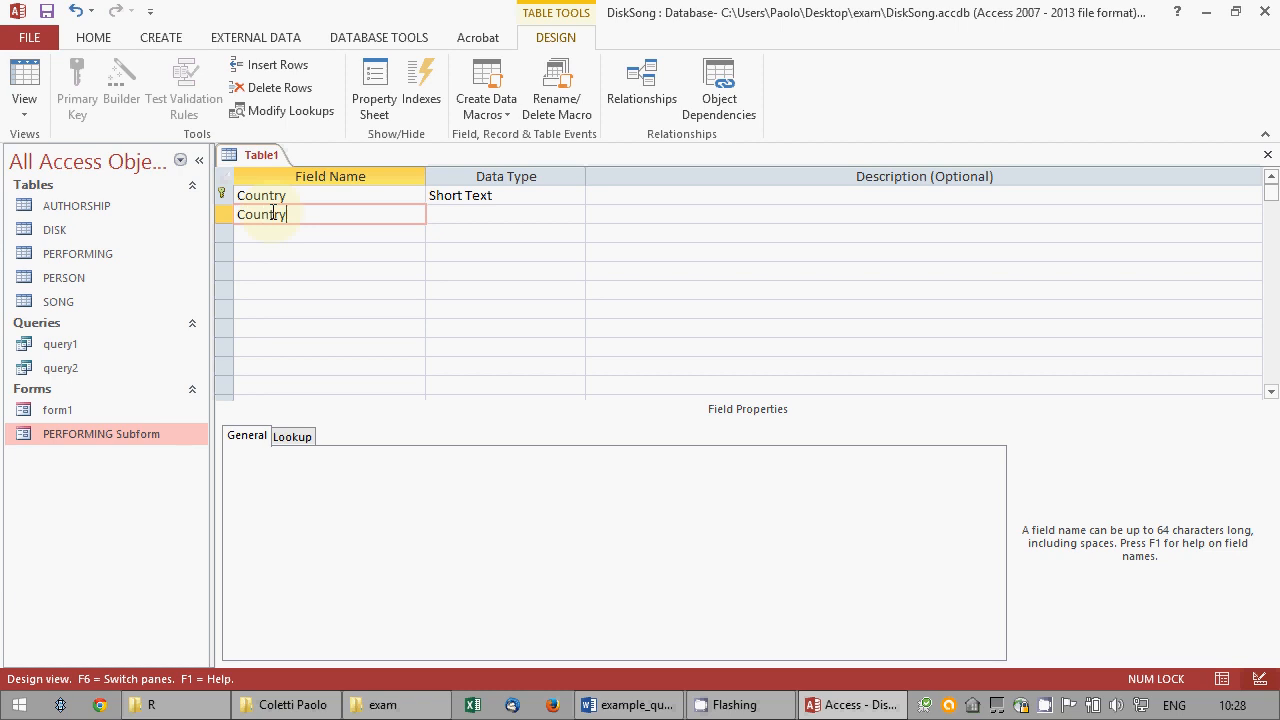
text(ID)
click(294, 196)
click(87, 98)
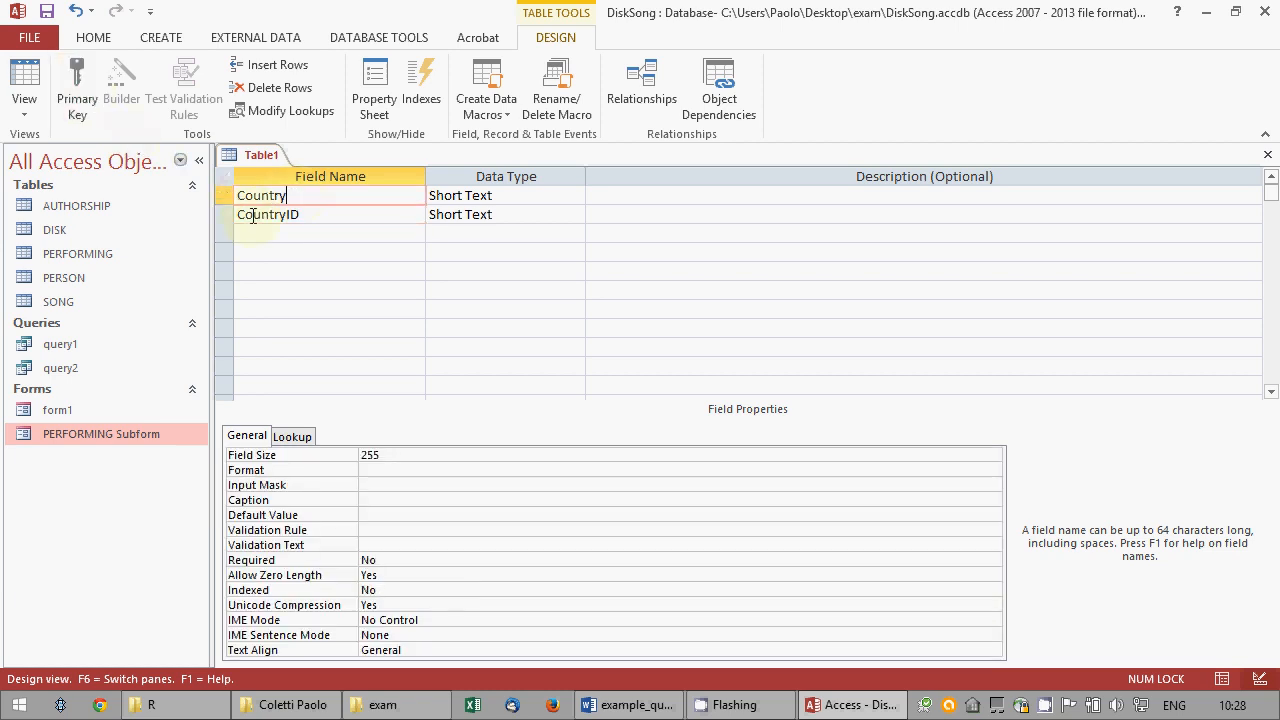
click(299, 215)
click(81, 103)
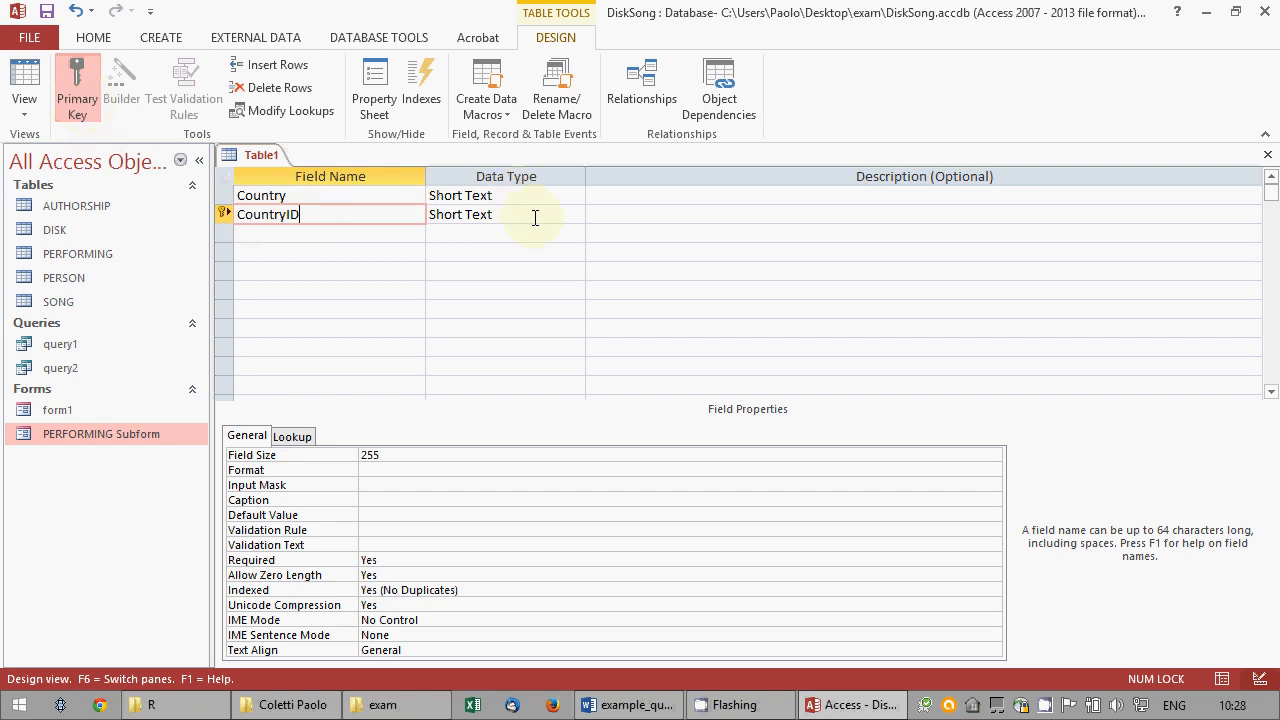
Set the CountryID field's data type to AutoNumber and move it above the Country field.
click(574, 216)
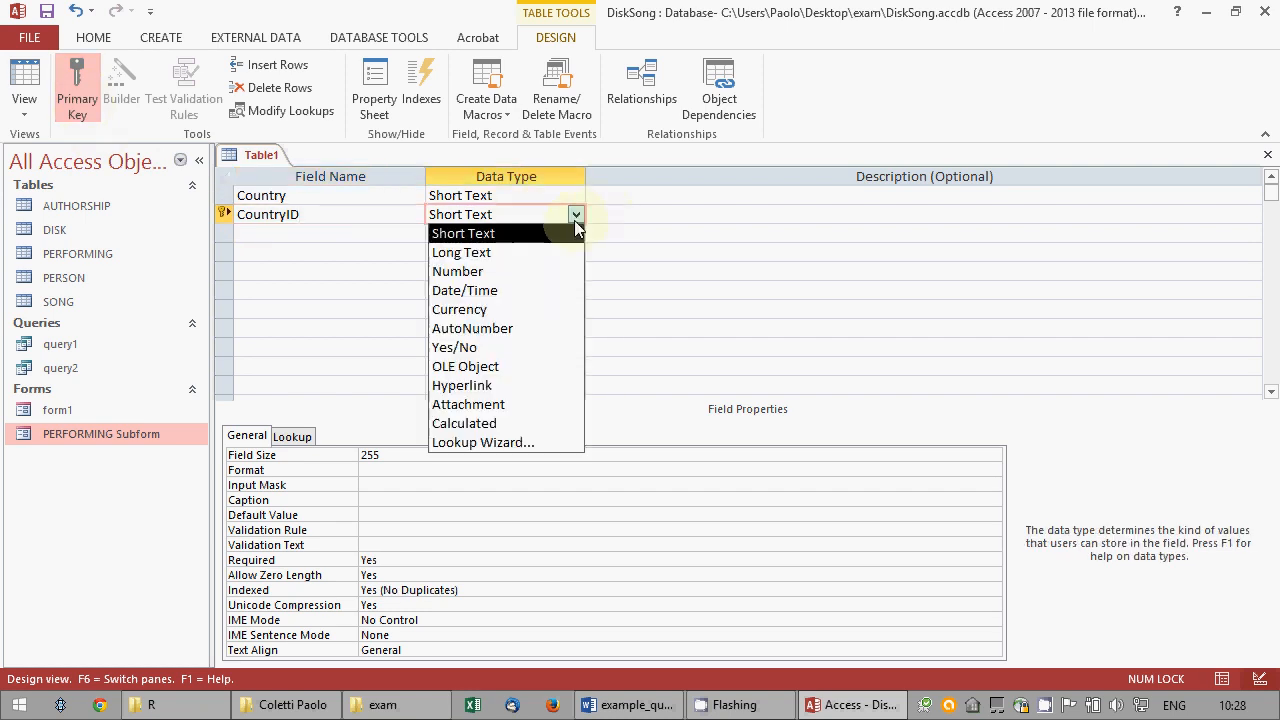
click(512, 329)
click(229, 214)
drag(229, 214, 229, 192)
click(366, 212)
click(514, 218)
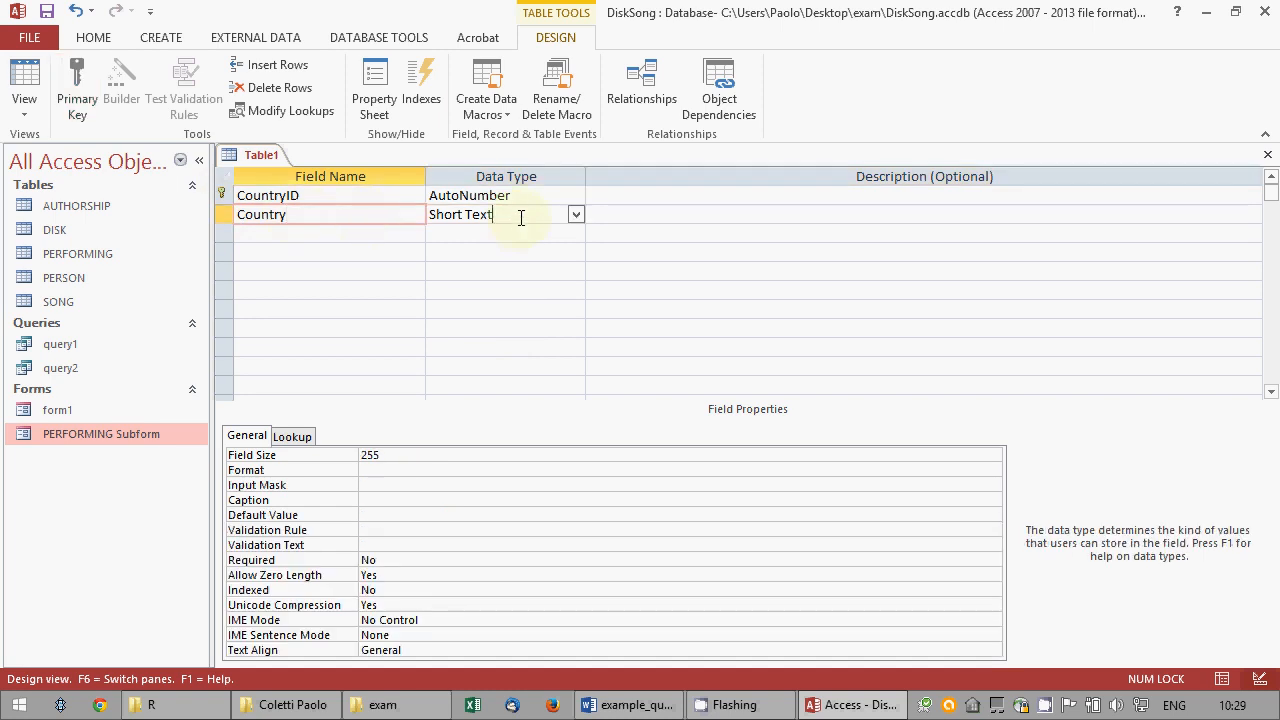
Save the new table as Countries.
click(46, 12)
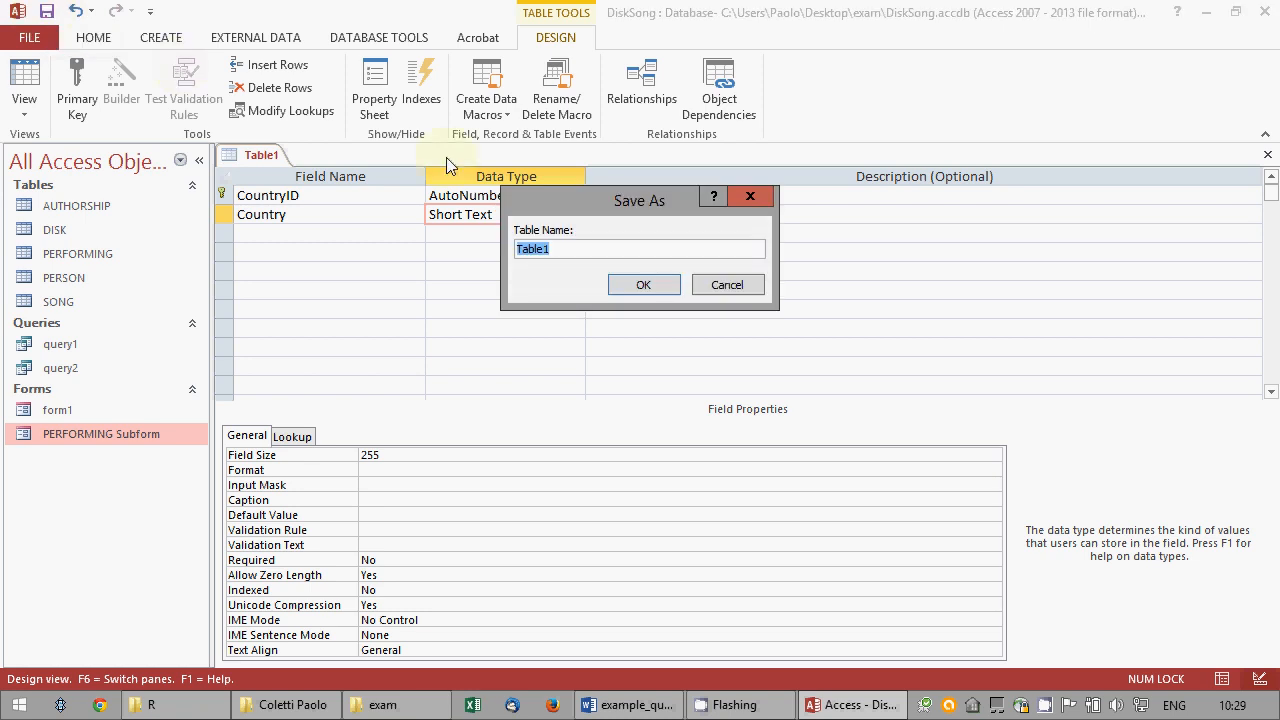
text(Countries)
click(639, 285)
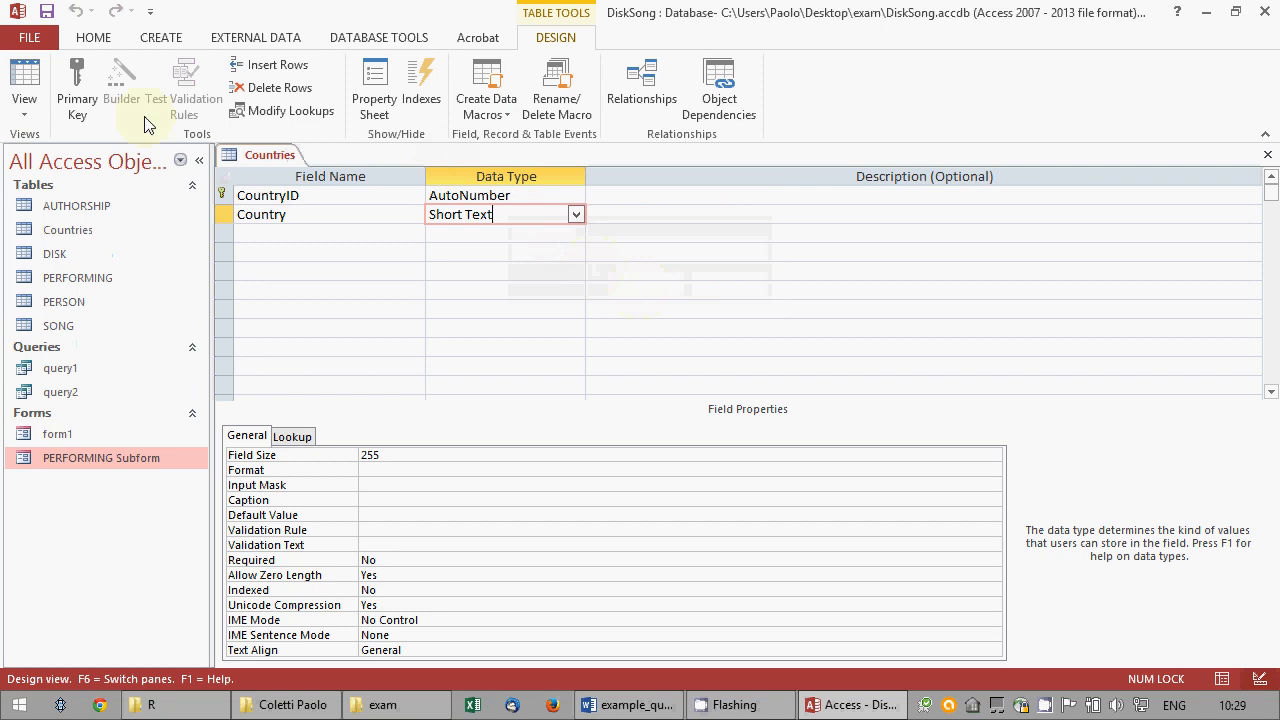
Enter Italy, UK, Germany and US as Country records in the Countries datasheet and close the table.
click(24, 80)
click(360, 196)
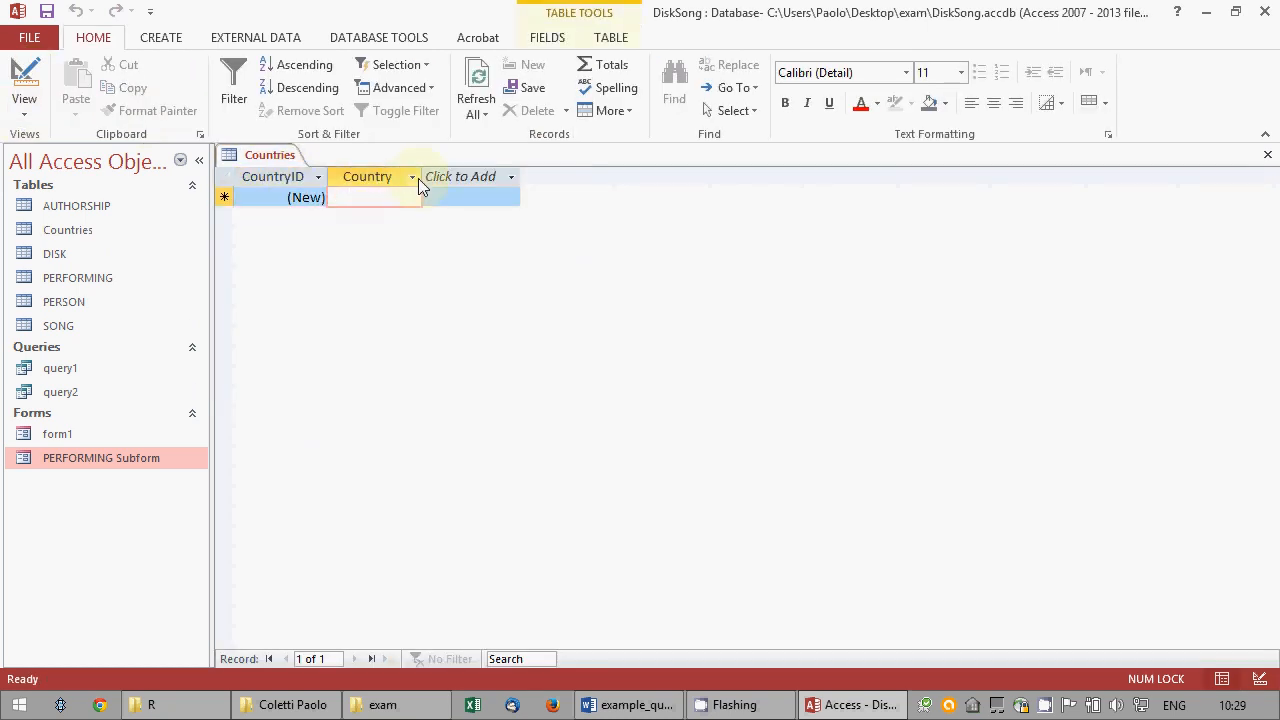
text(Italy)
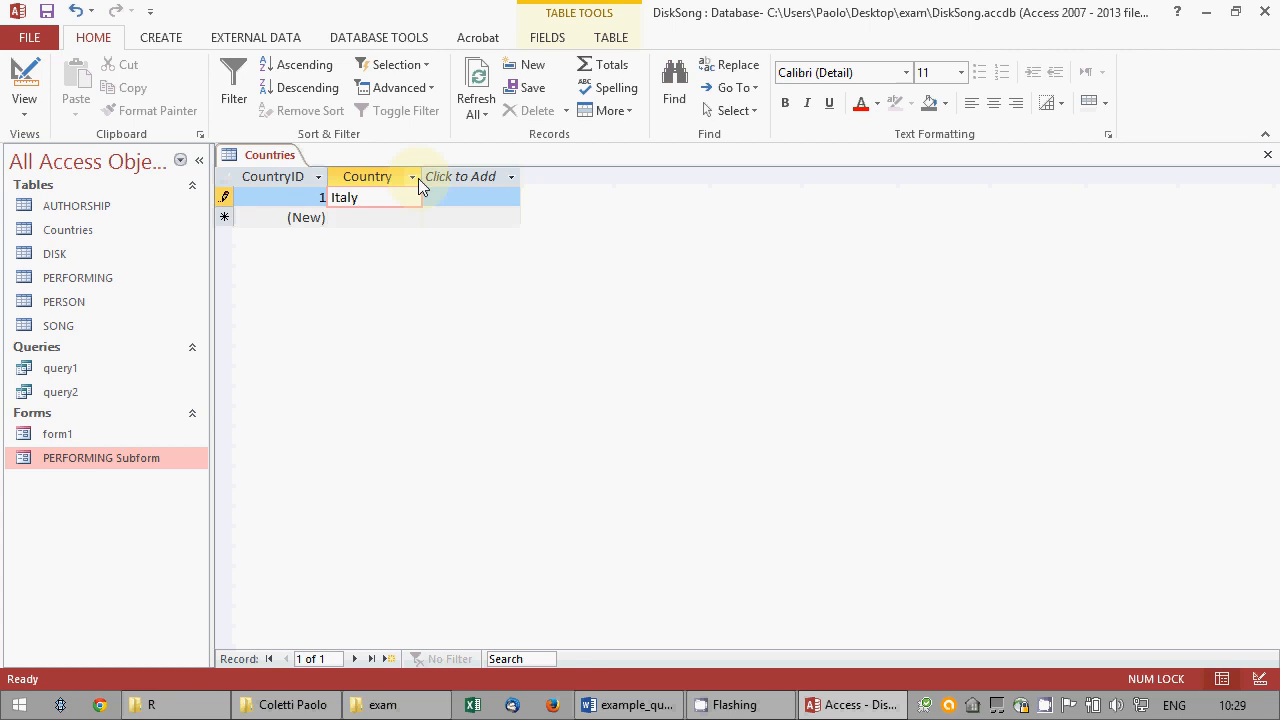
key(Down)
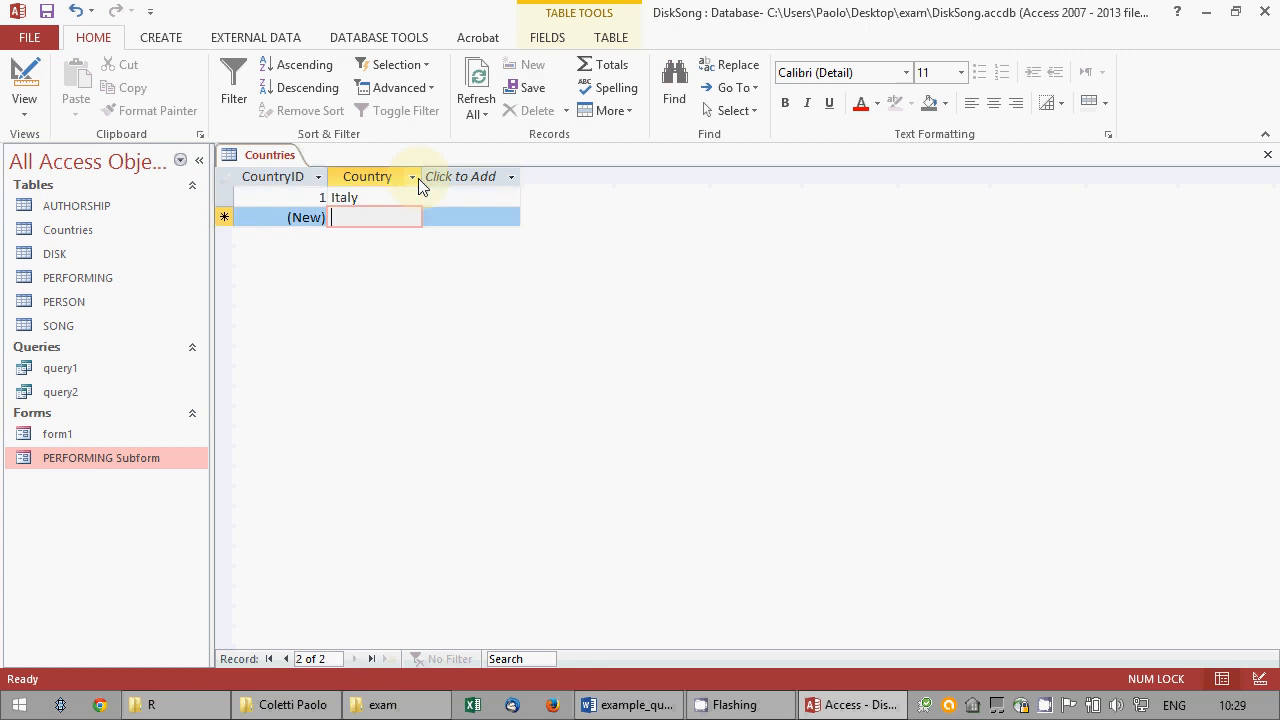
text(UK)
key(Down)
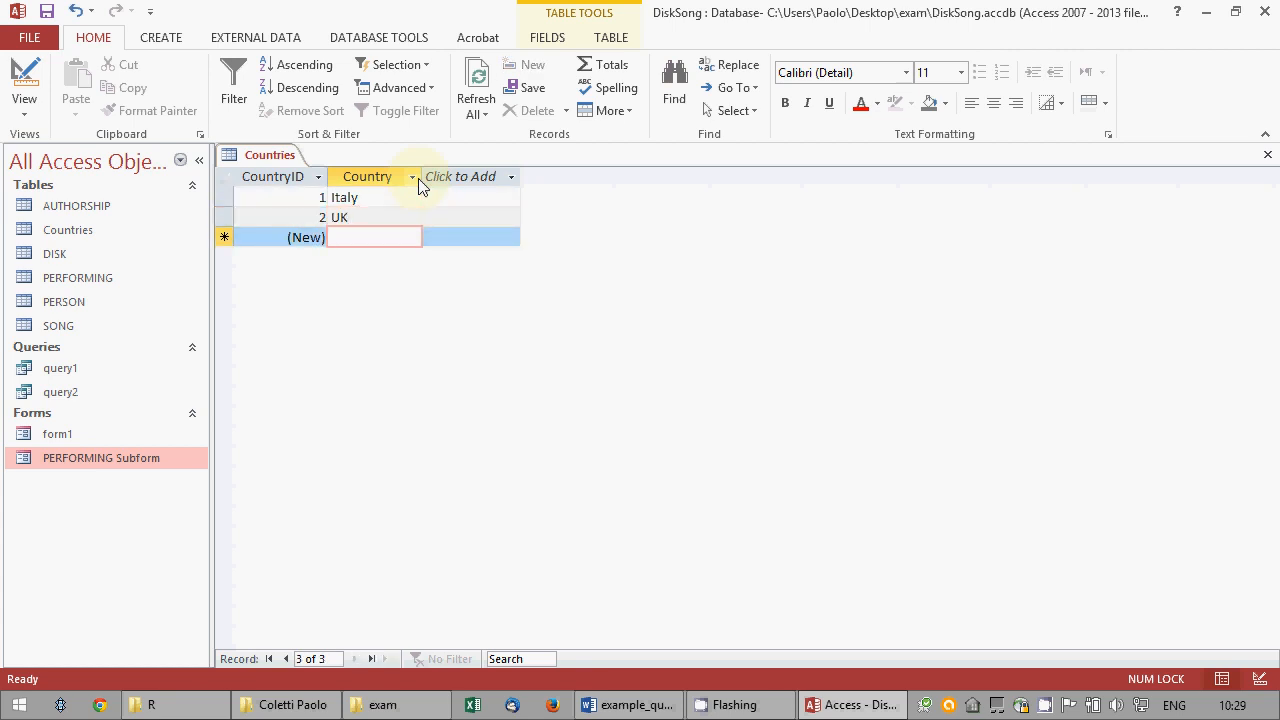
text(Germany)
key(Down)
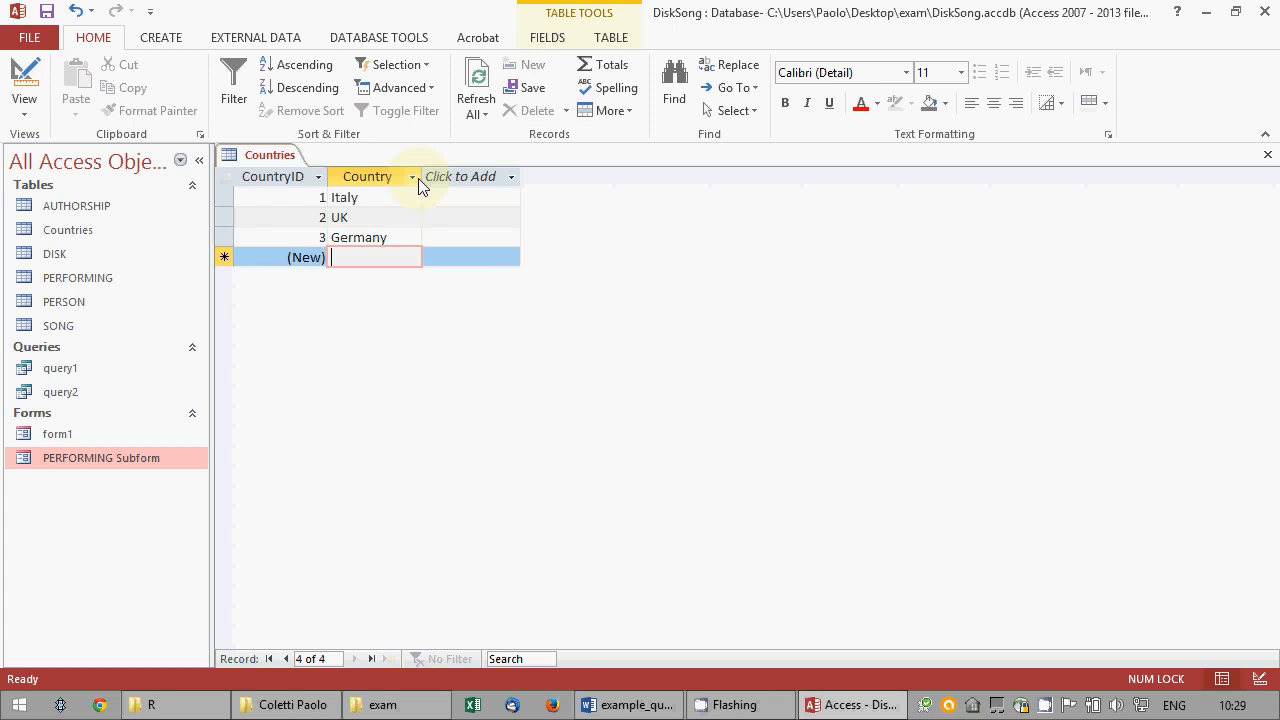
text(US)
click(491, 277)
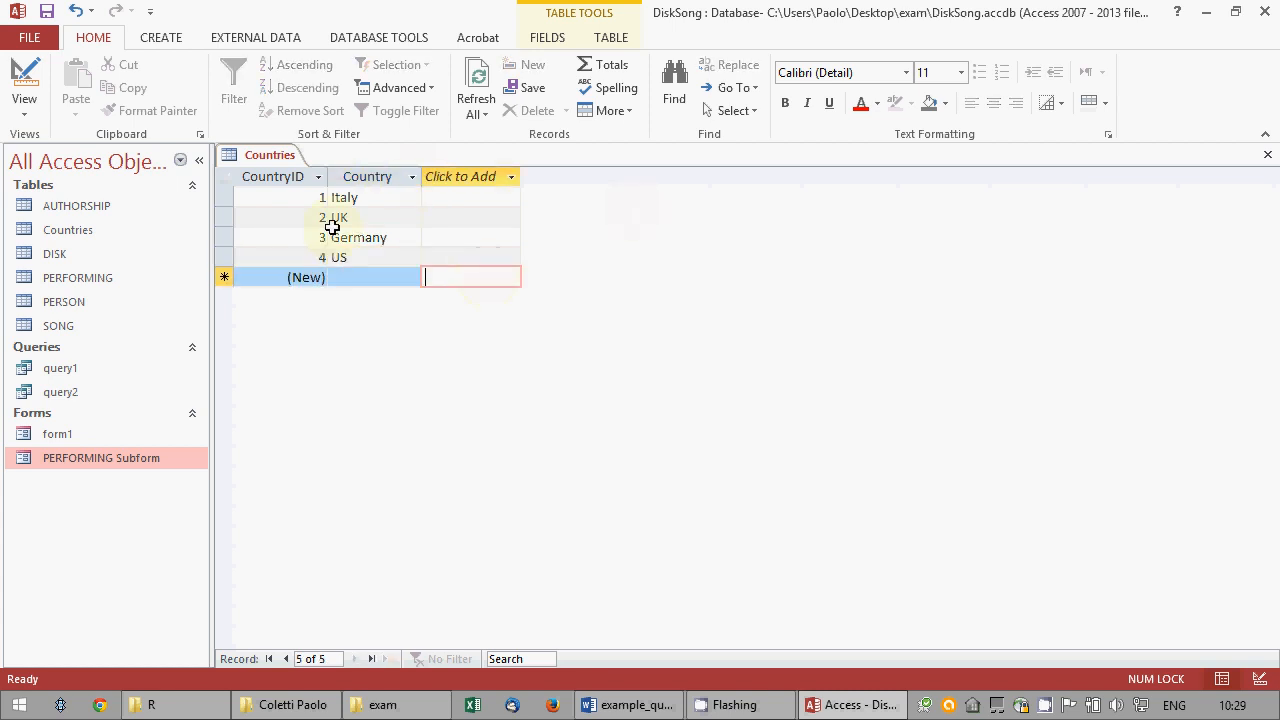
click(1267, 154)
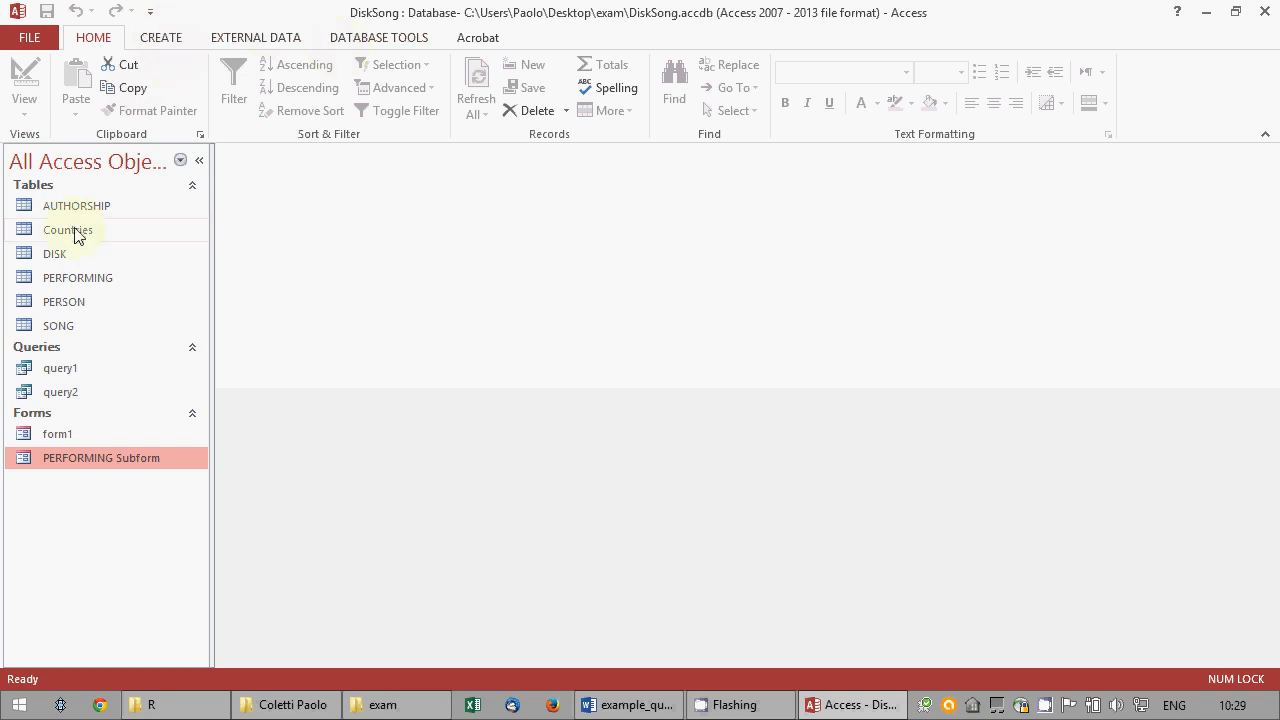
Open the PERSON table in design view and add a field named Country below Nationality.
right_click(52, 300)
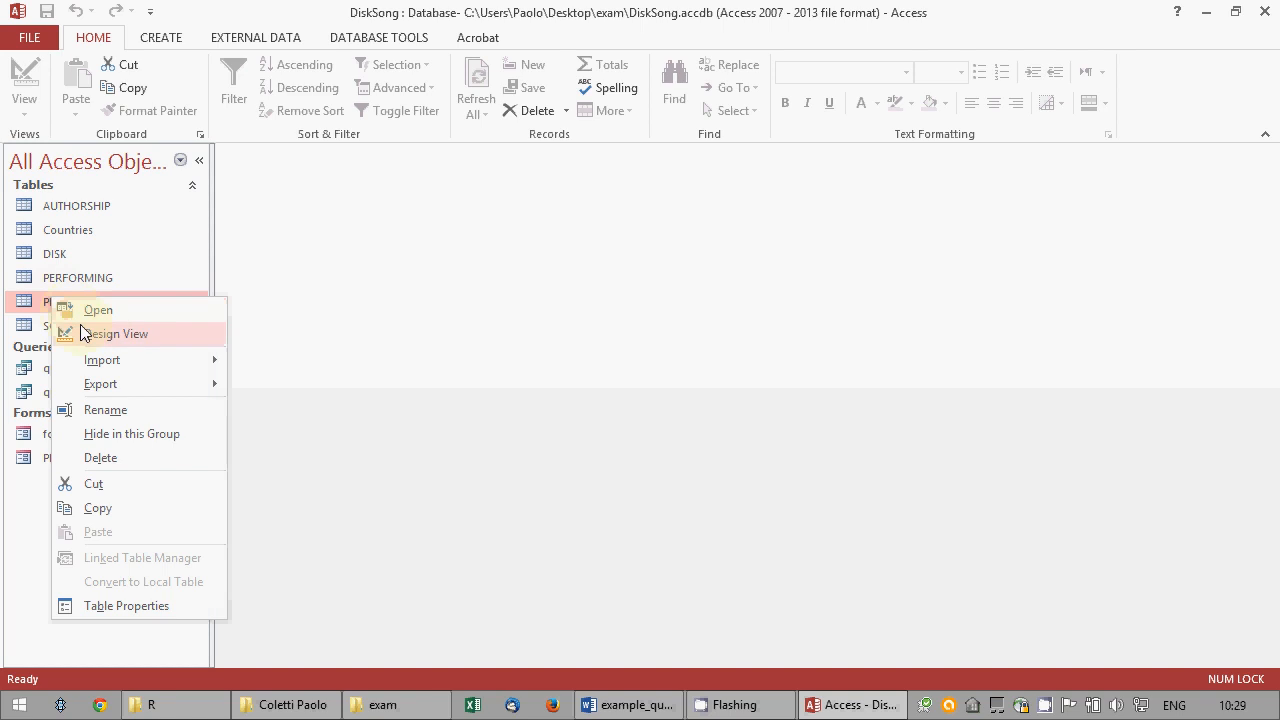
click(84, 333)
click(313, 252)
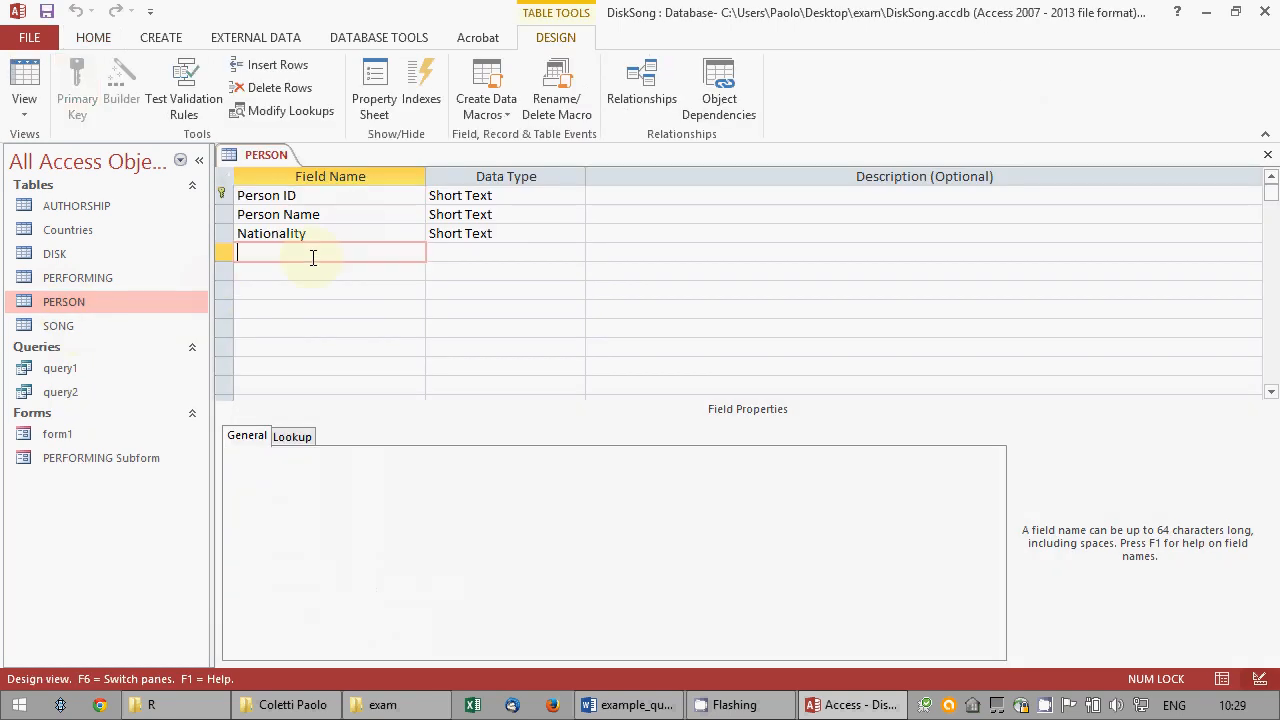
text(Country)
key(Tab)
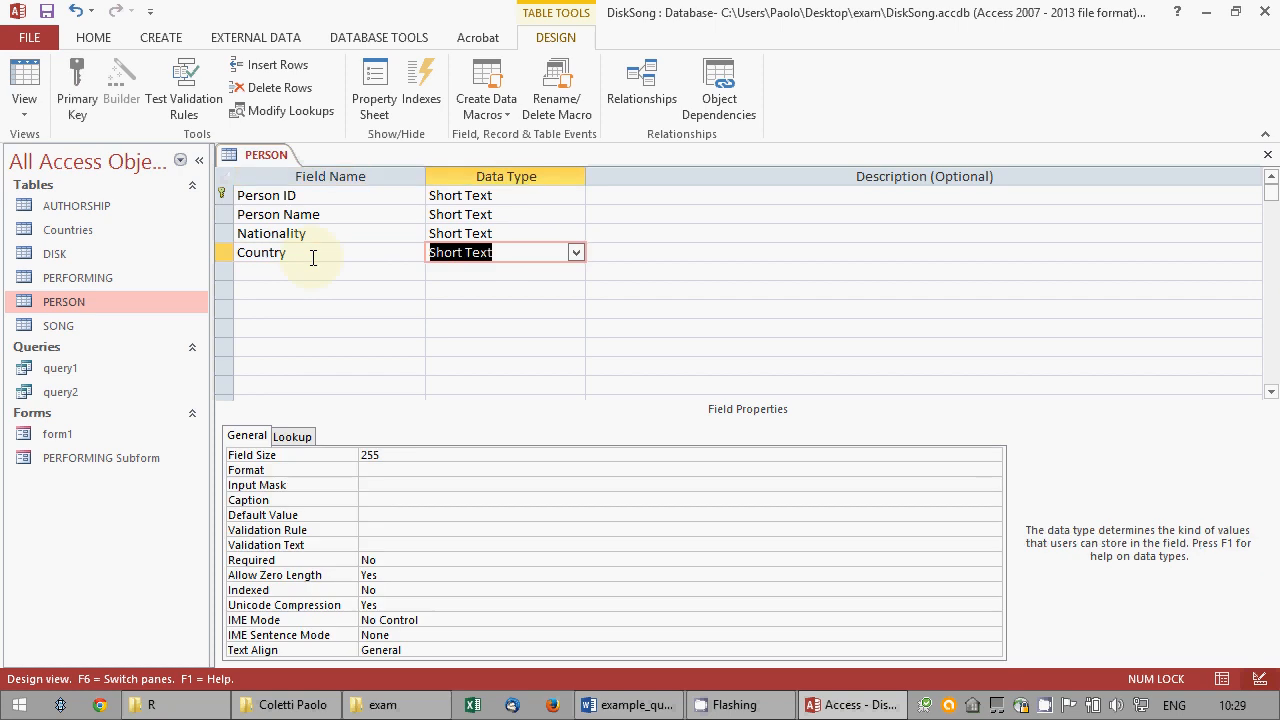
Use the Lookup Wizard to make PERSON's Country field take its values from the Country field of the Countries table.
click(576, 252)
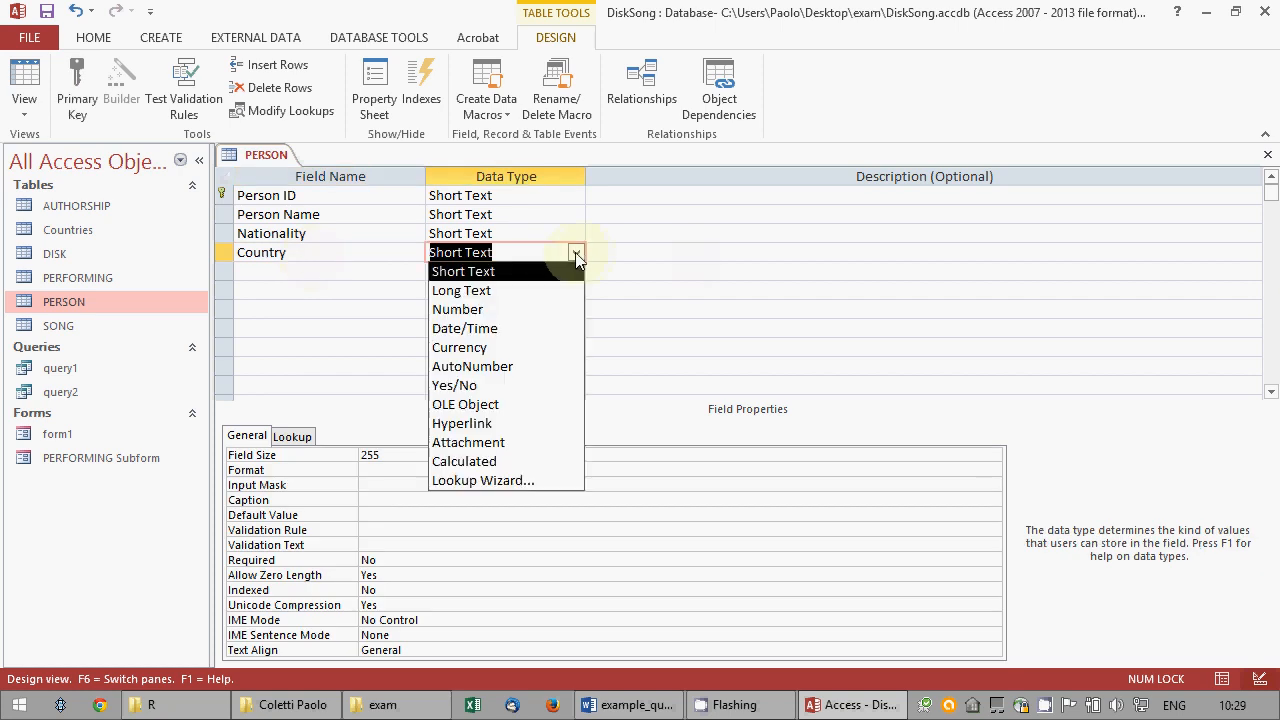
click(498, 479)
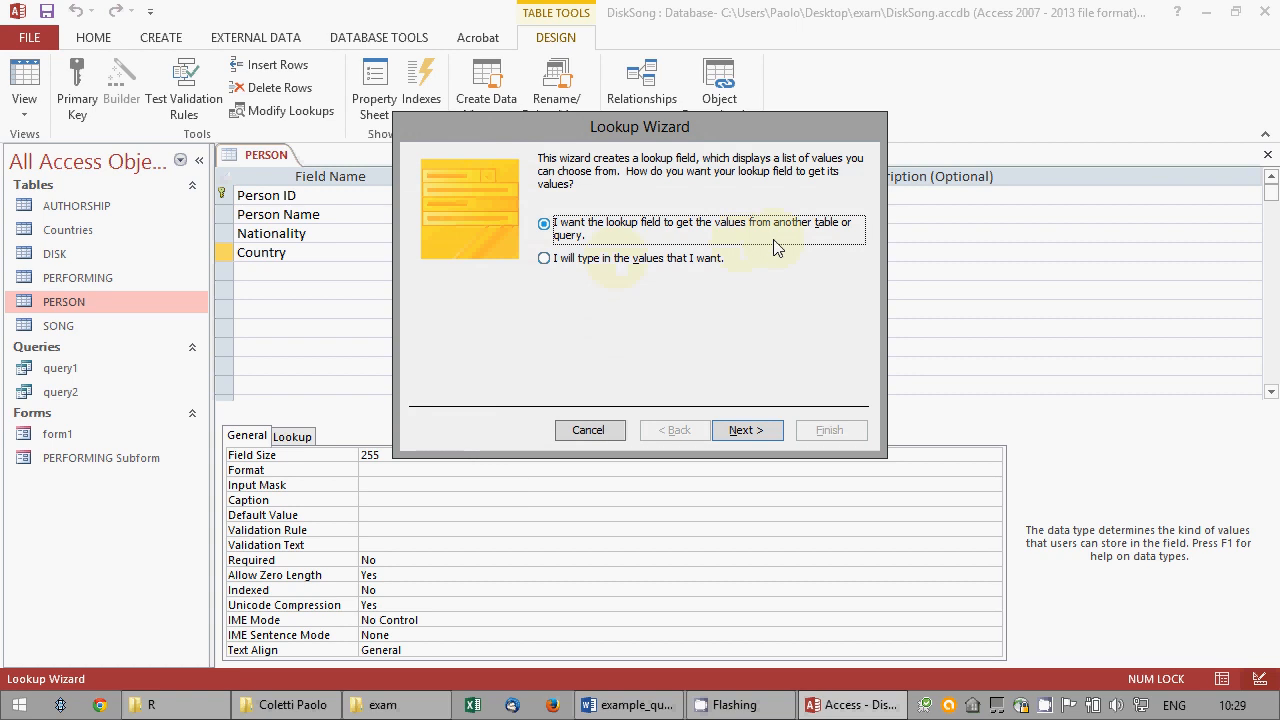
click(745, 430)
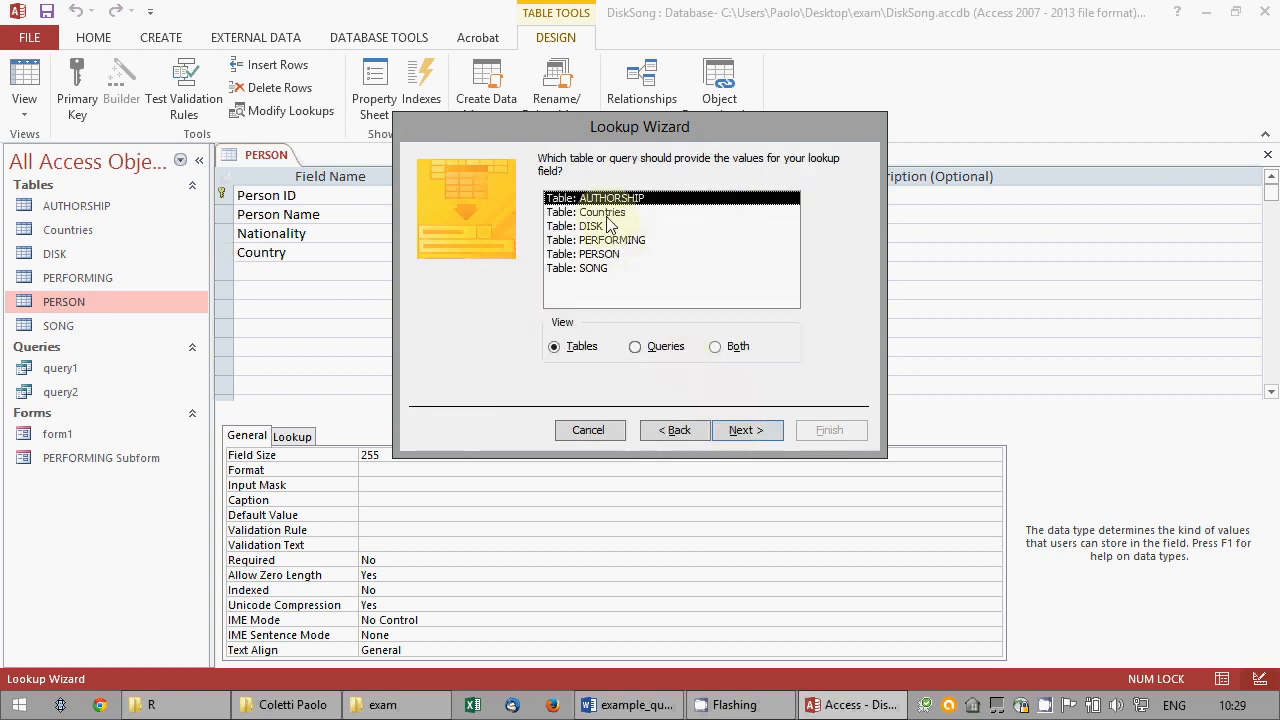
click(600, 212)
click(756, 430)
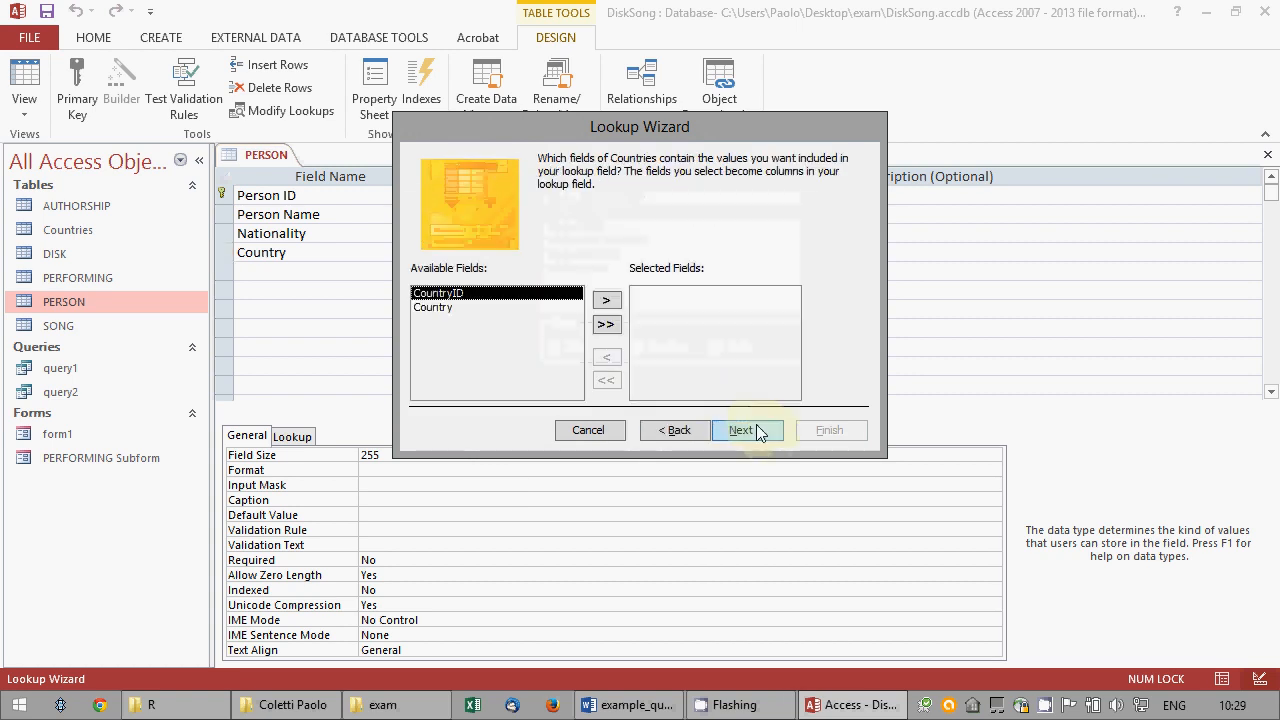
click(500, 307)
click(606, 300)
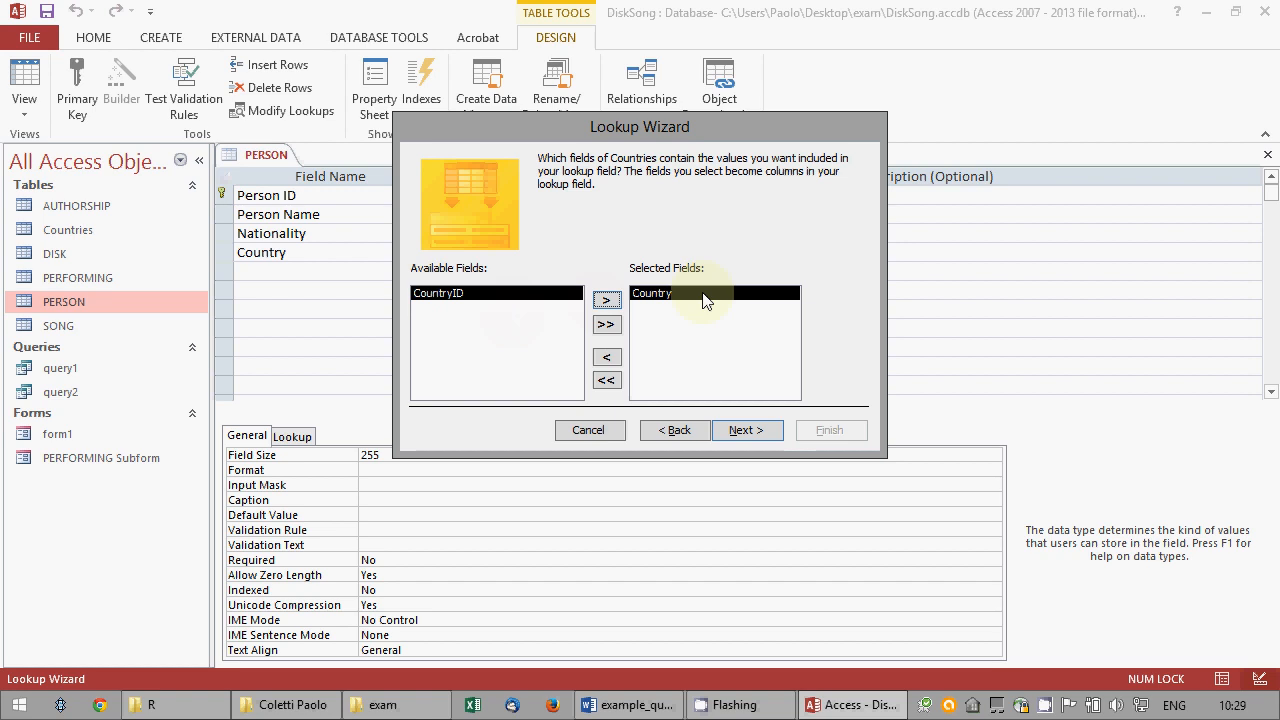
click(743, 433)
click(743, 432)
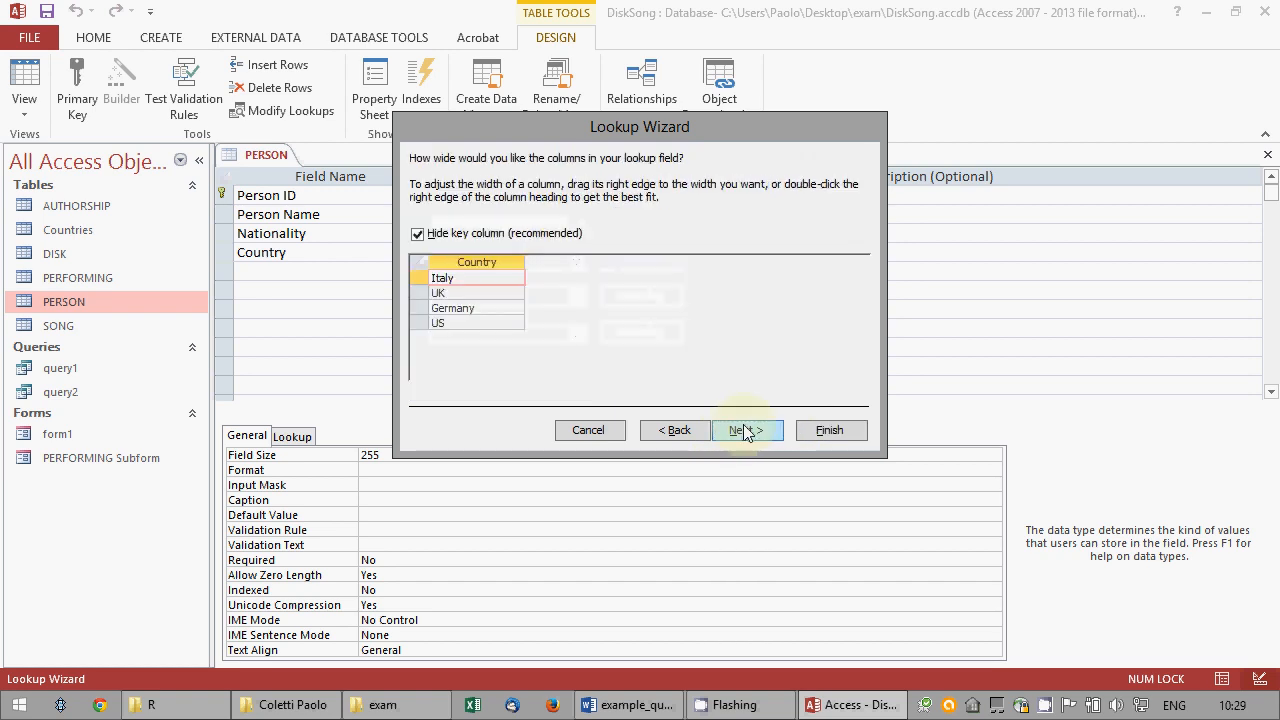
Keep the key column hidden, enable data integrity with Restrict Delete, finish the lookup, save the PERSON table and close it.
click(743, 432)
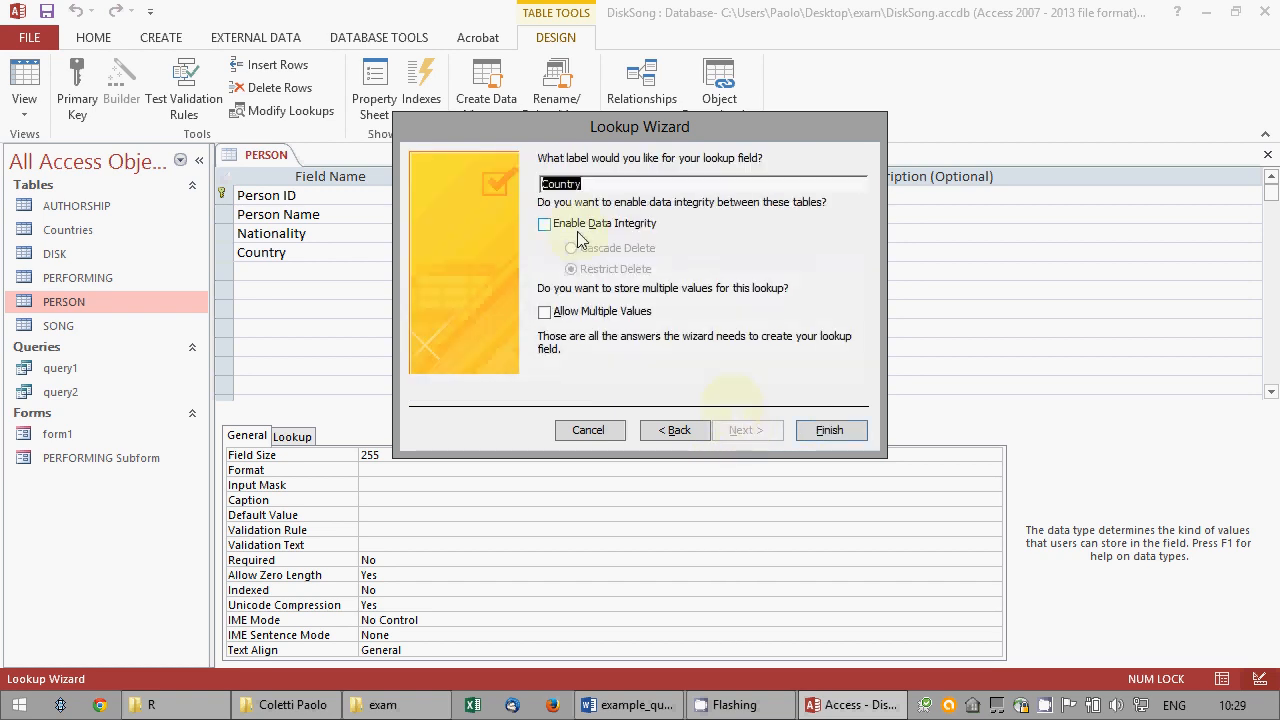
click(579, 235)
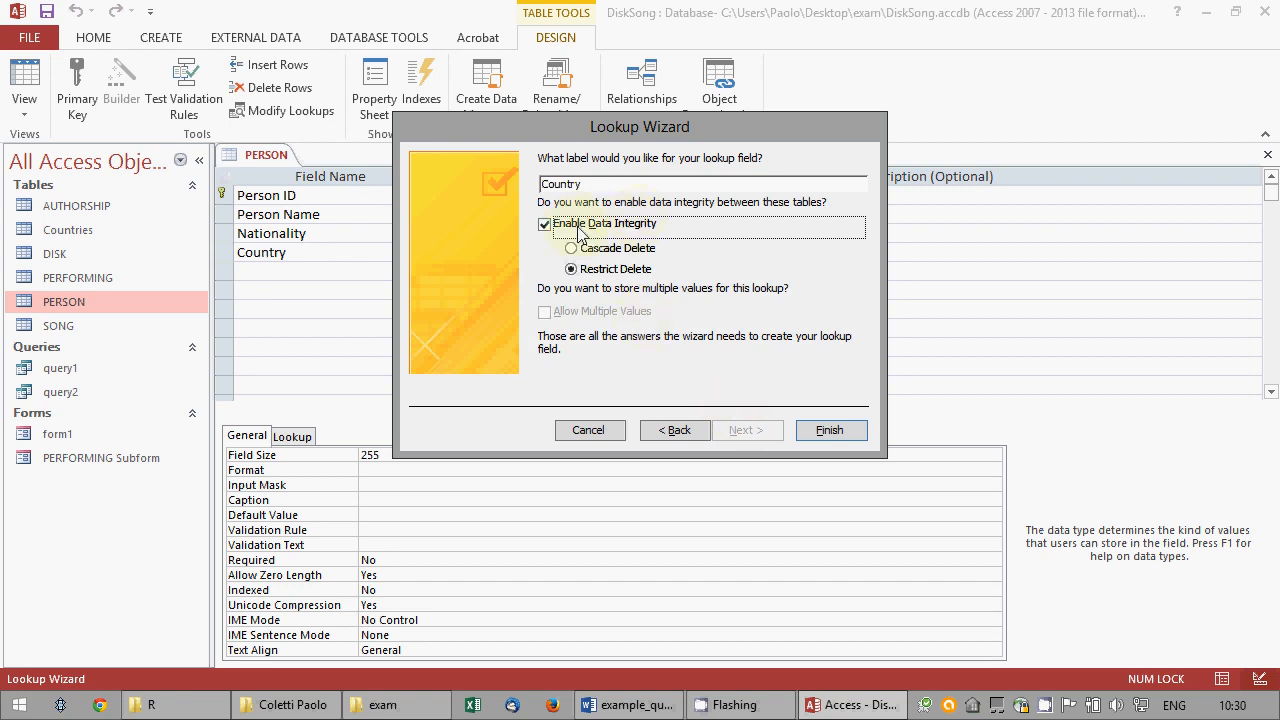
click(852, 430)
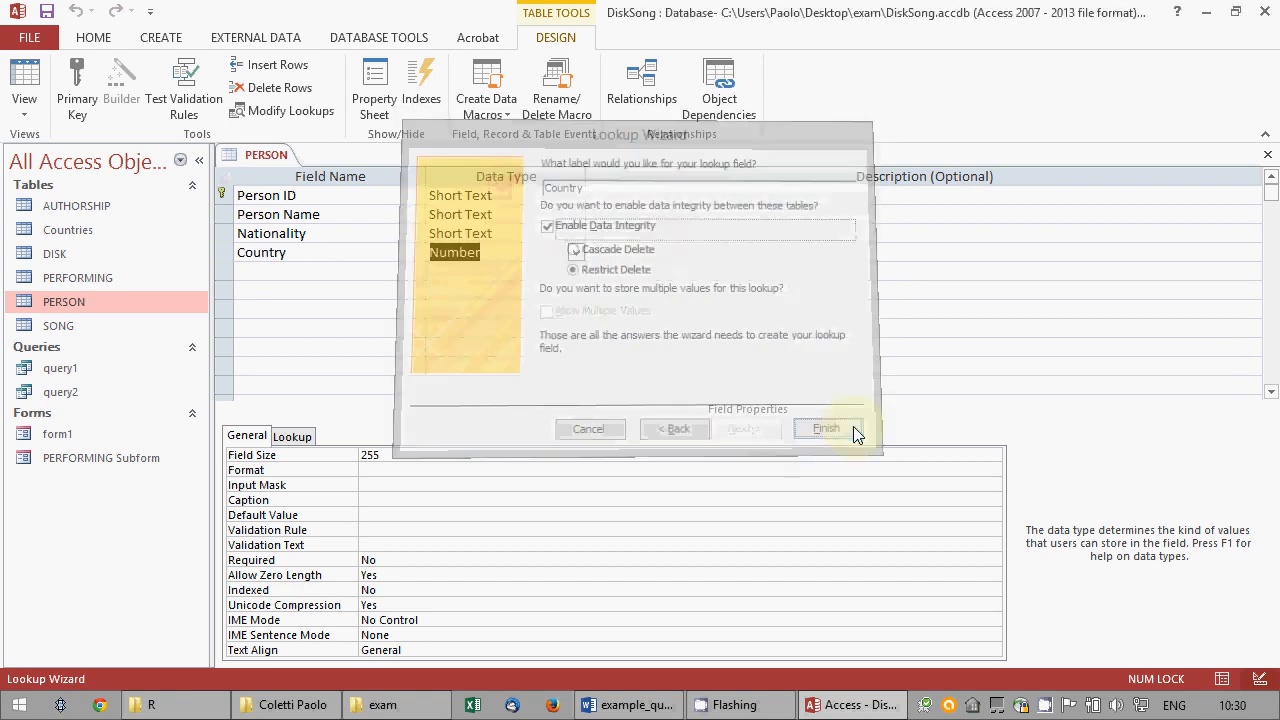
click(608, 411)
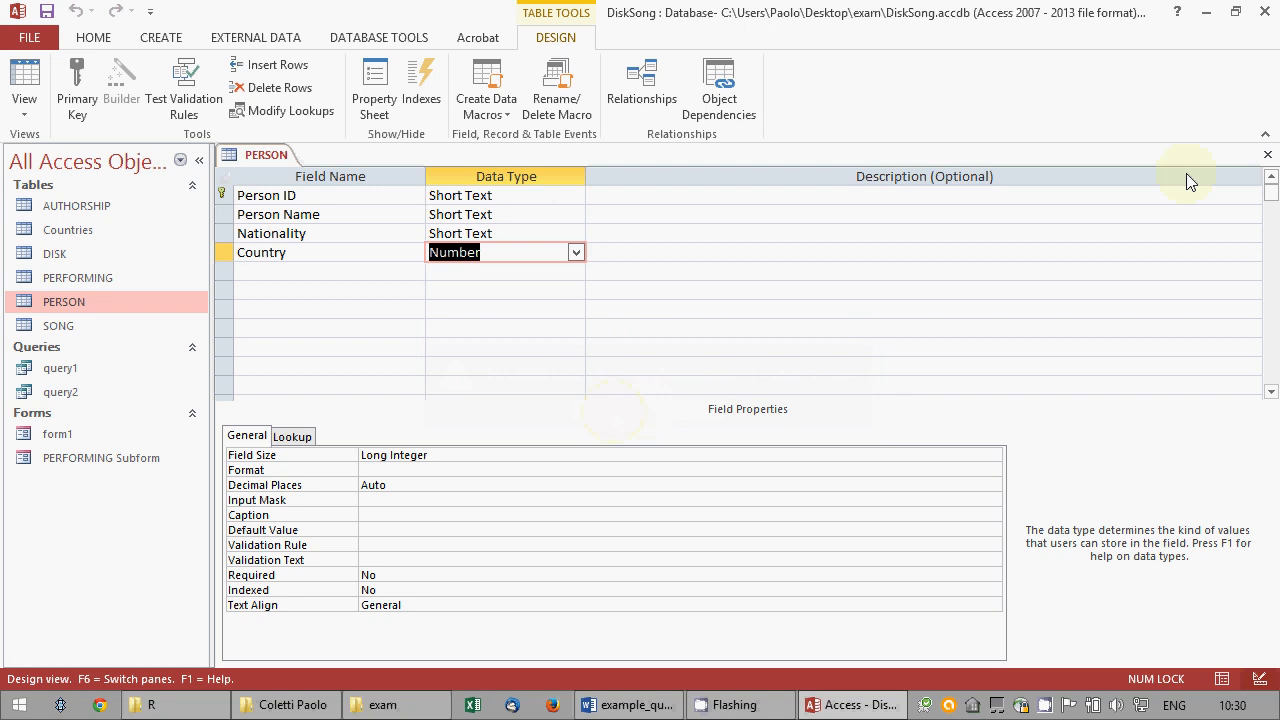
click(1267, 154)
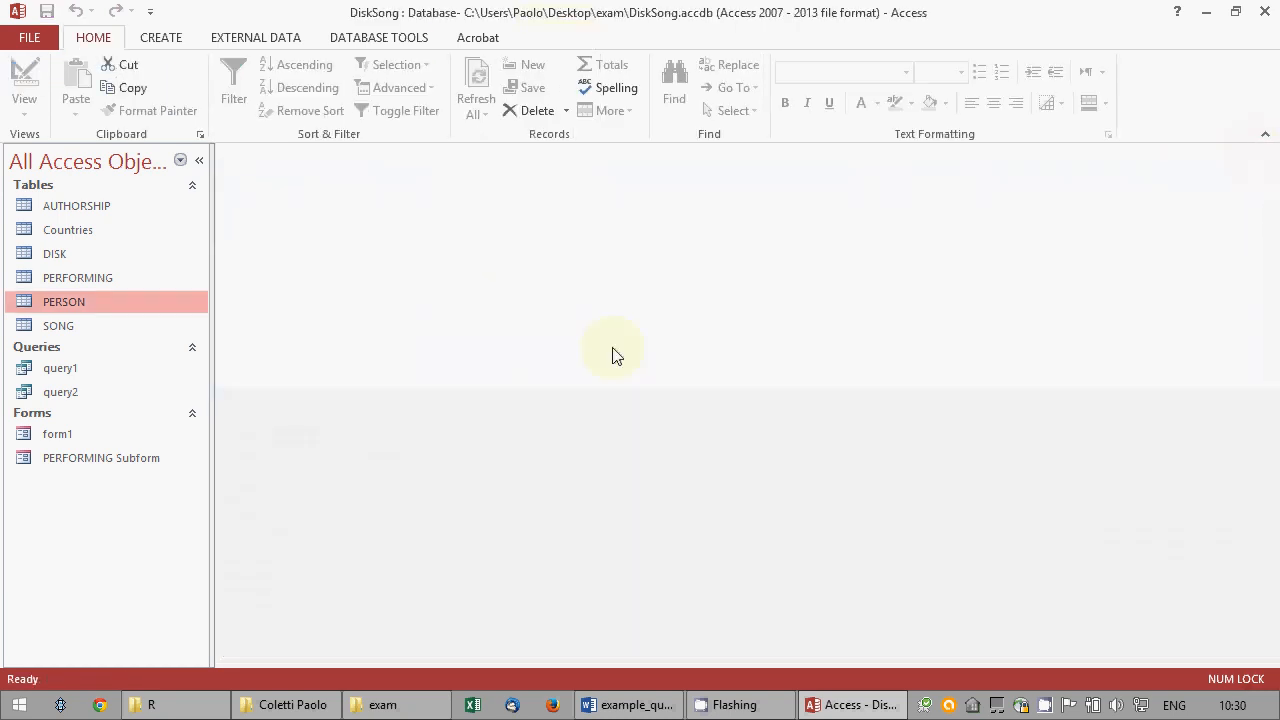
Show all tables in the Relationships window, check the link between PERSON and Countries, and close without saving the layout.
click(350, 37)
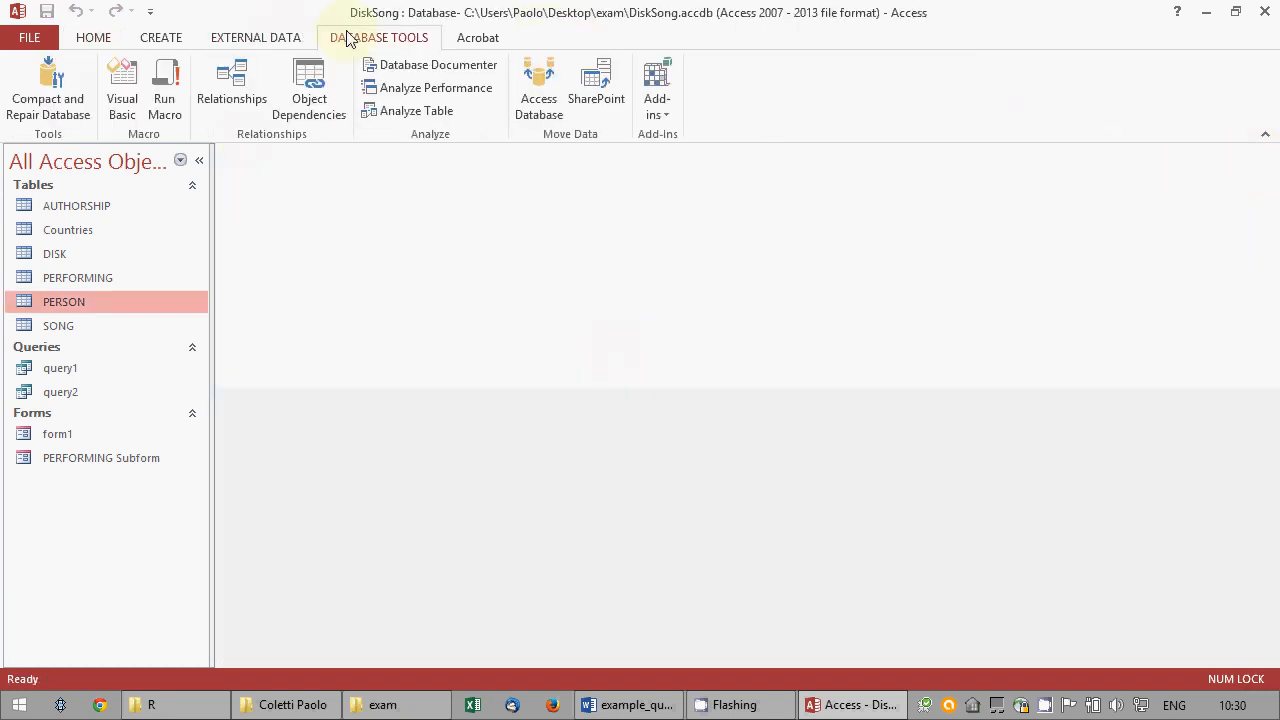
click(249, 93)
right_click(511, 411)
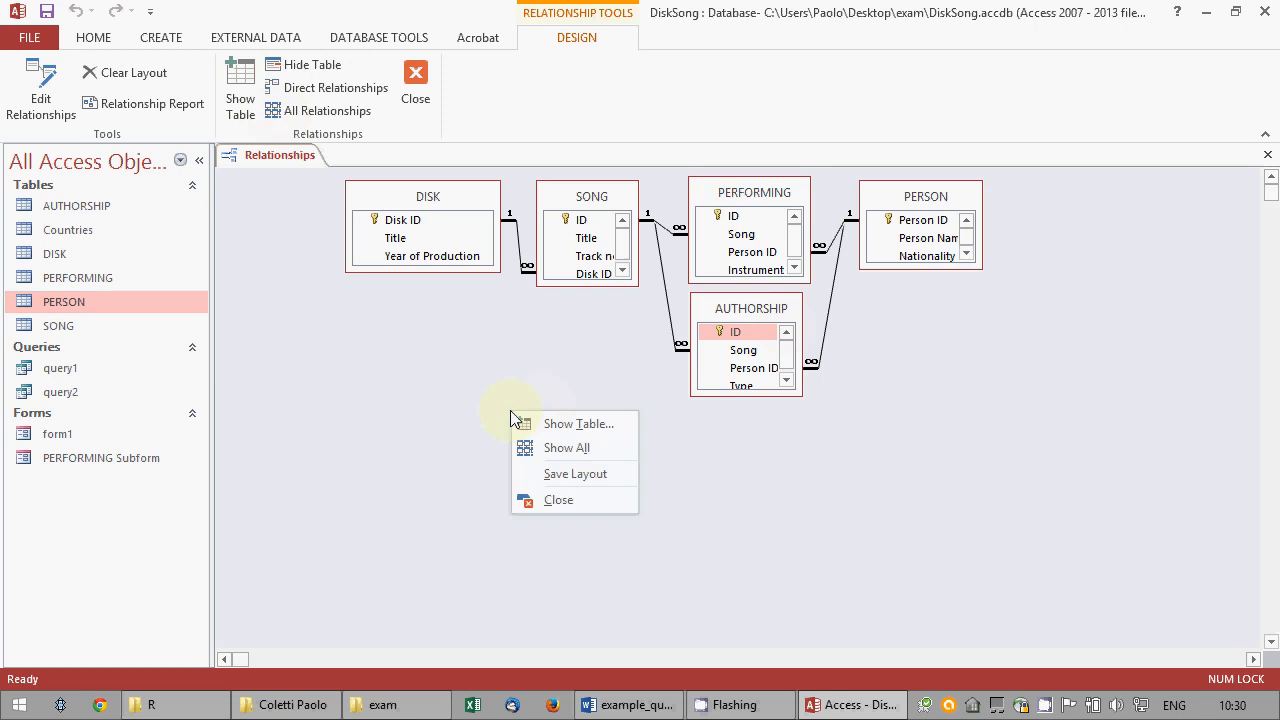
click(548, 450)
click(1112, 218)
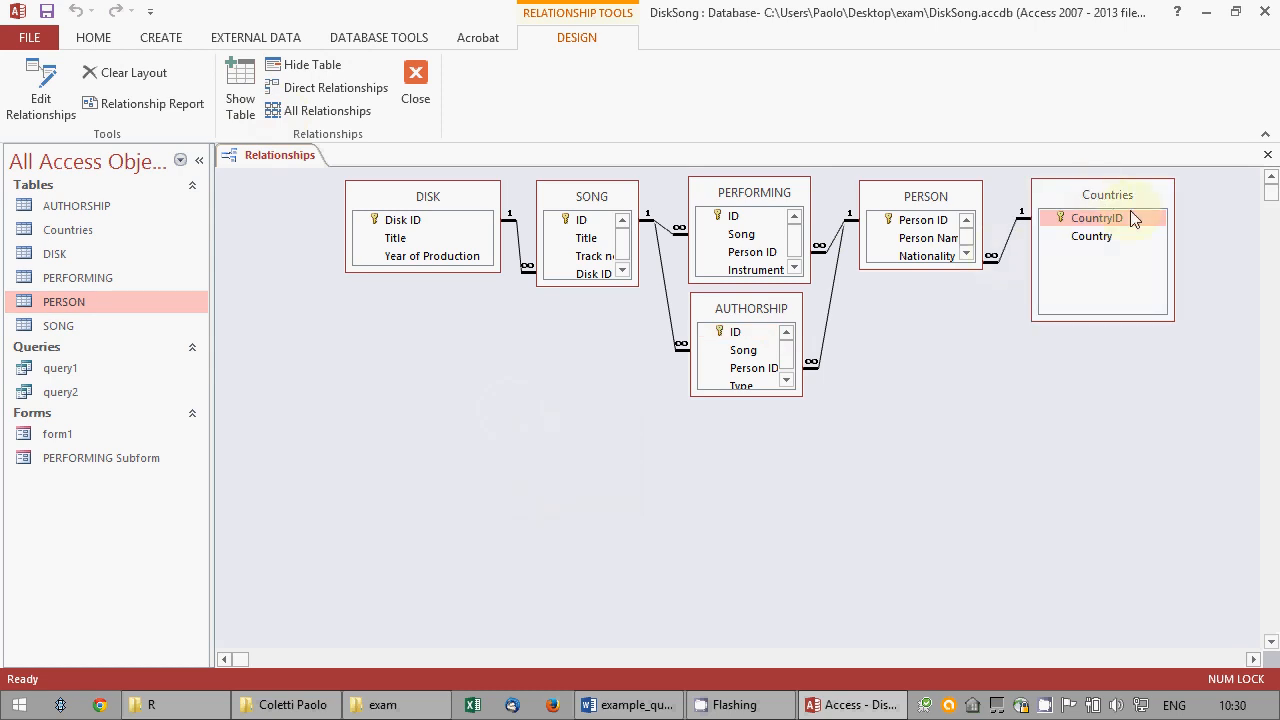
click(1267, 154)
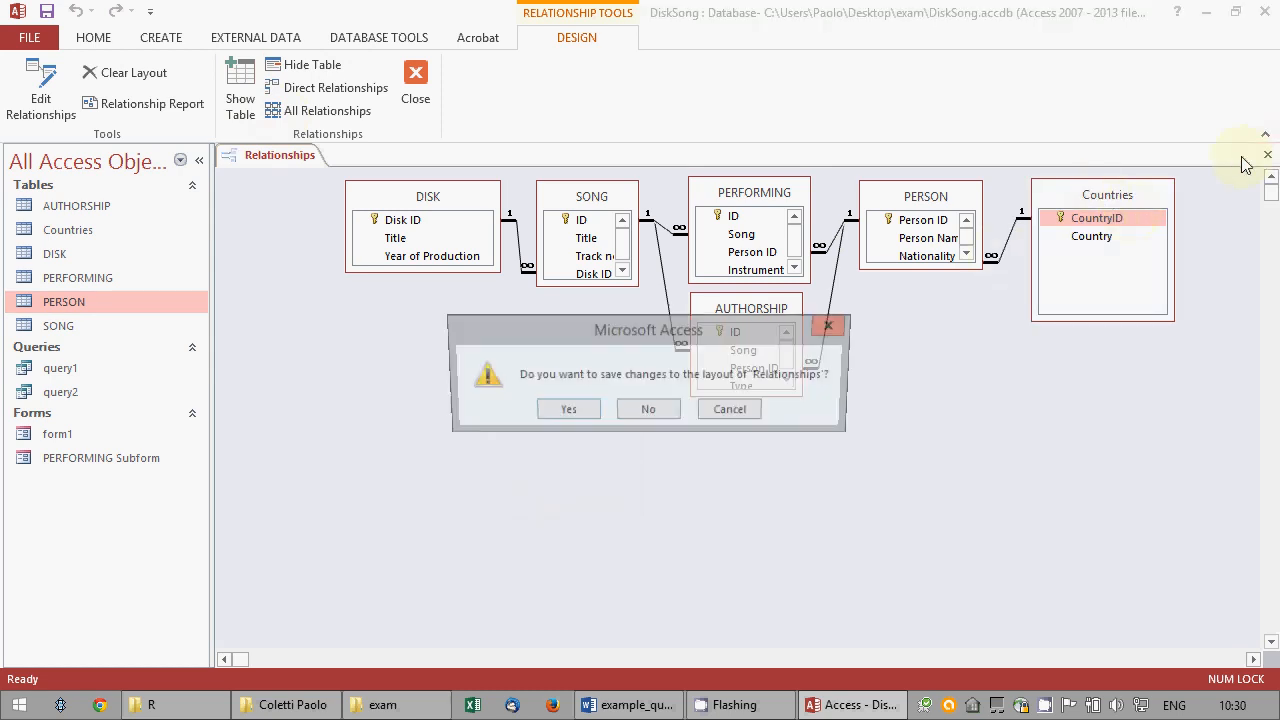
click(647, 410)
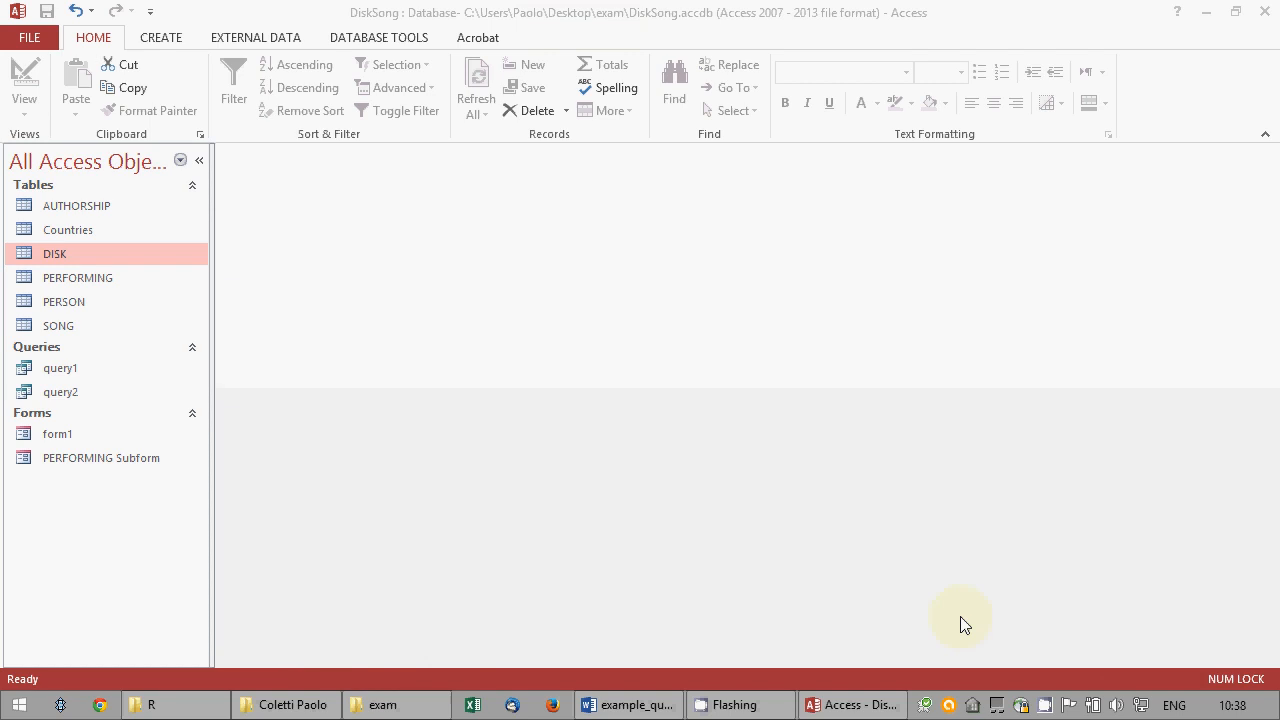
Start a new query in design view with the PERSON and AUTHORSHIP tables.
click(162, 40)
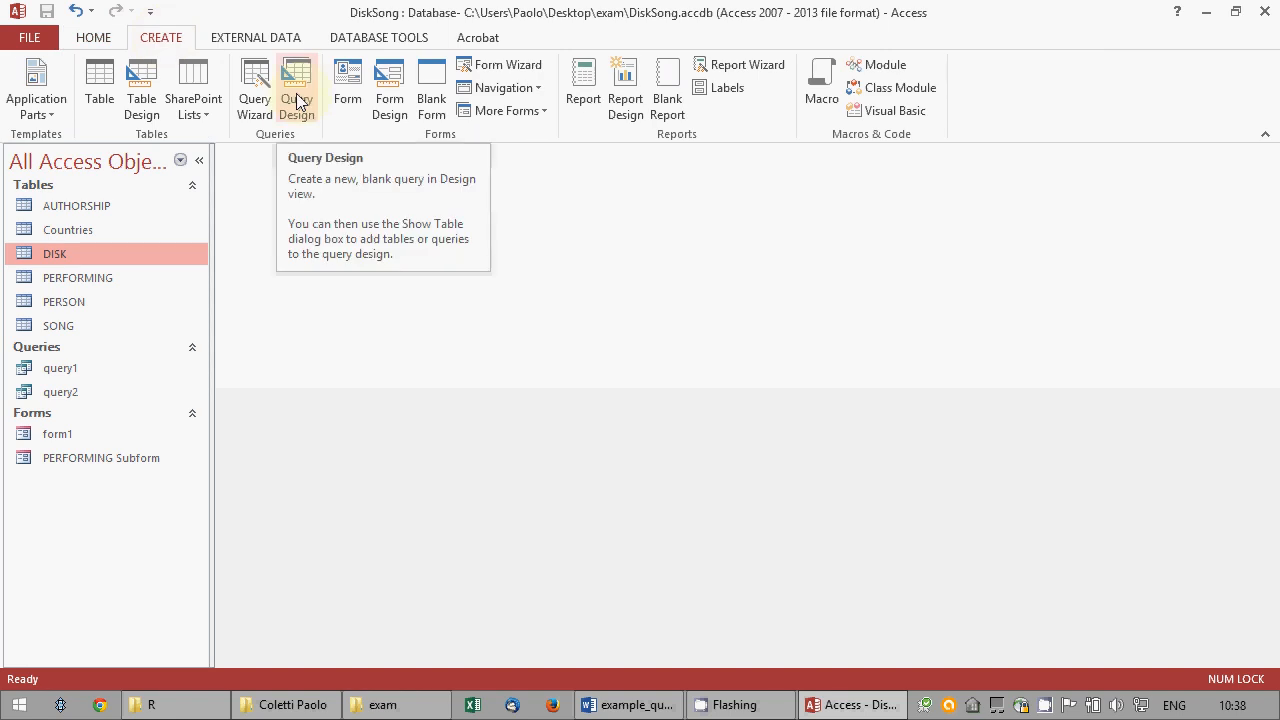
click(300, 95)
double_click(530, 496)
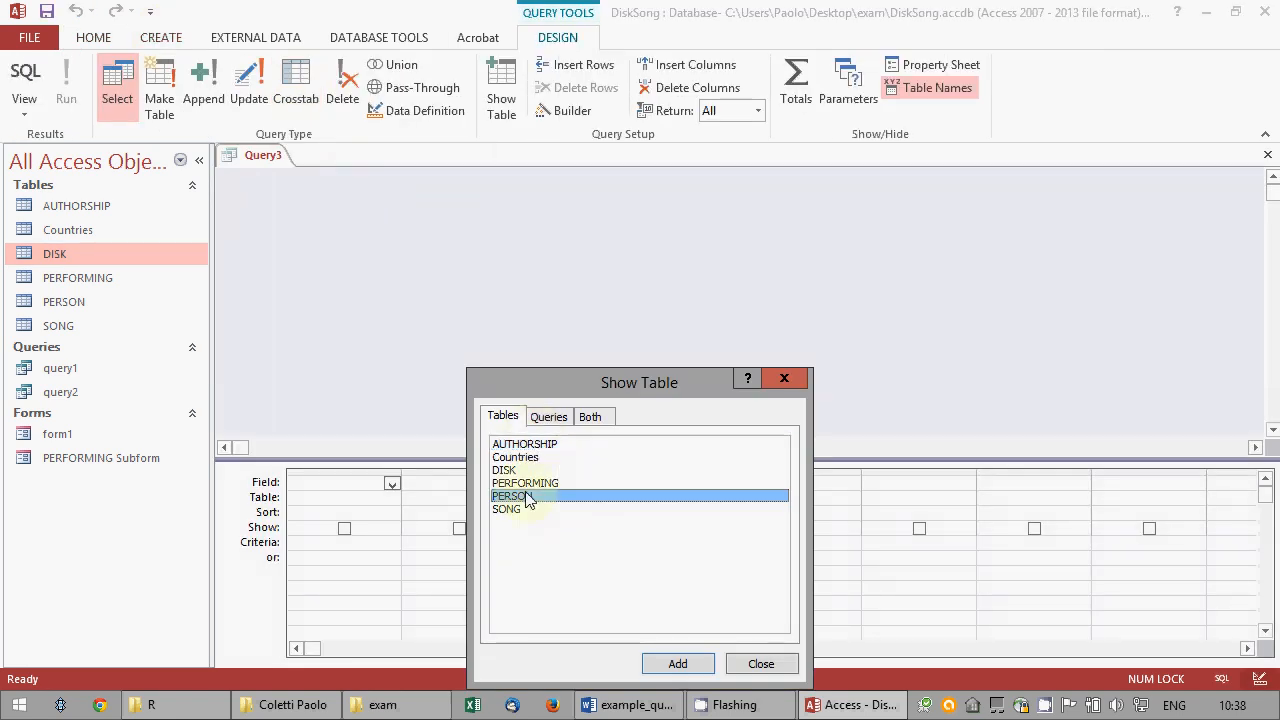
double_click(540, 444)
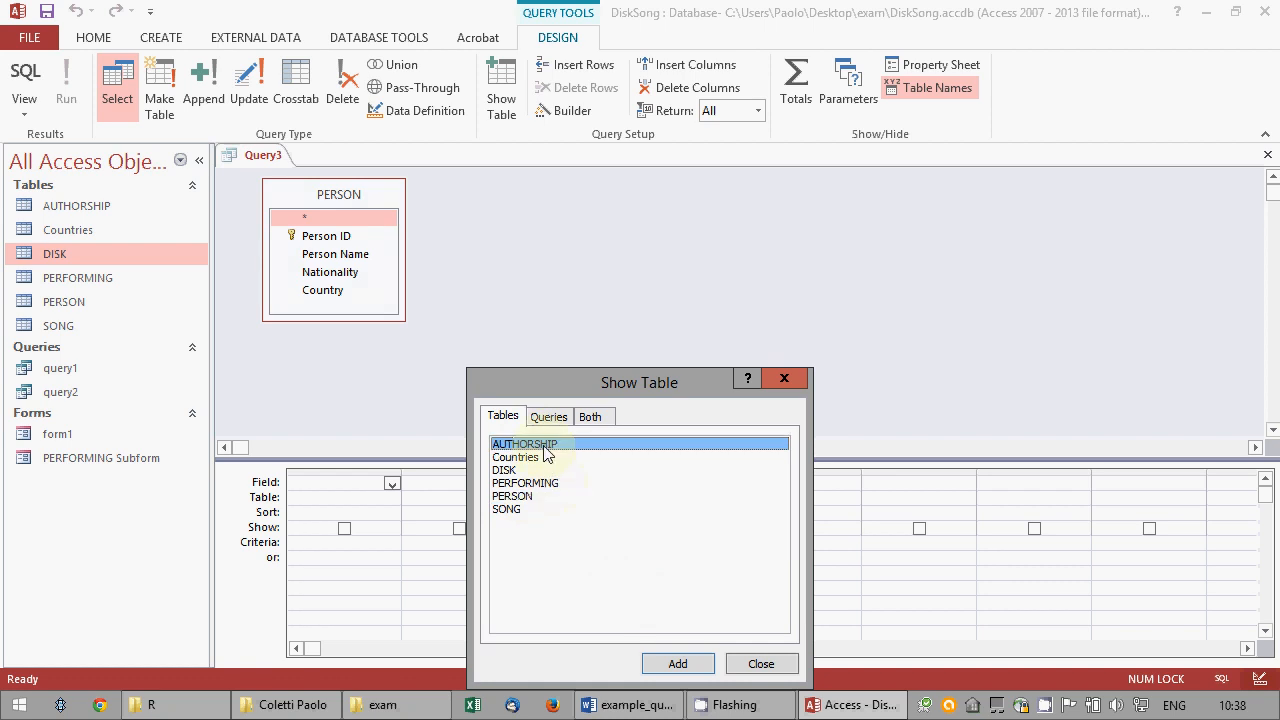
click(760, 663)
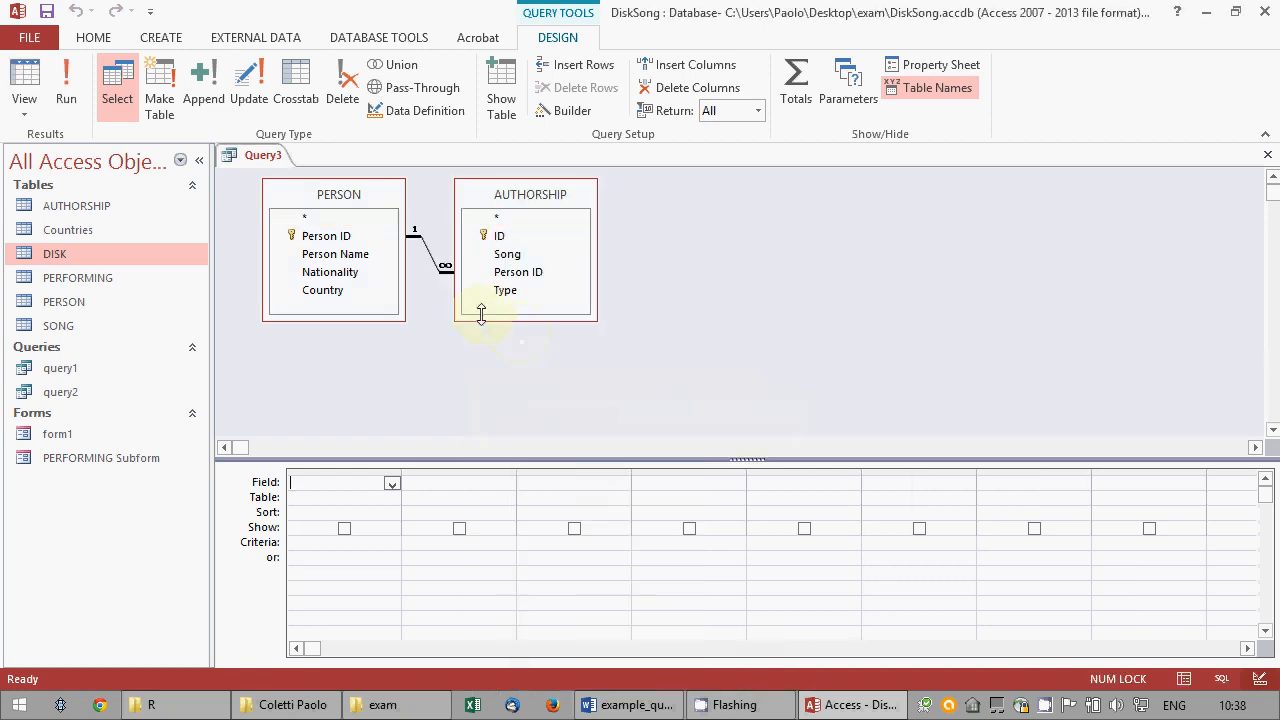
click(437, 266)
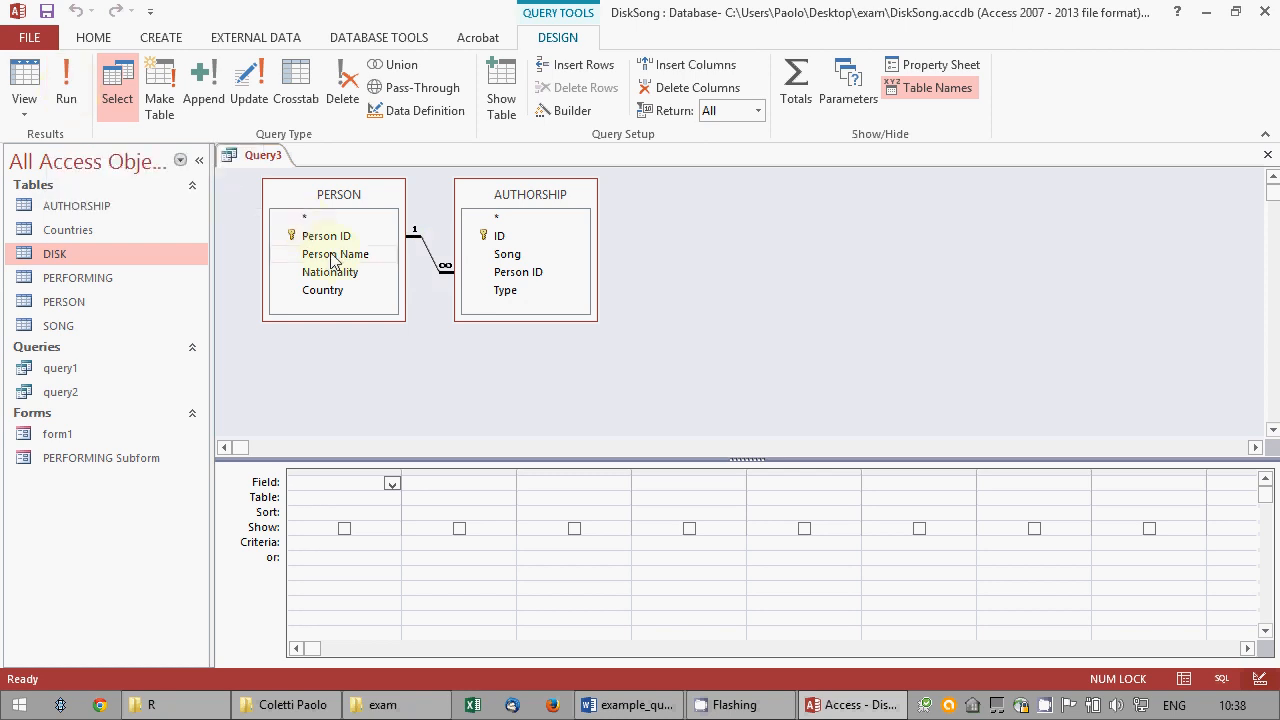
Add PERSON's Person Name field to the query, run it to check the records, and return to design view.
drag(337, 255, 382, 515)
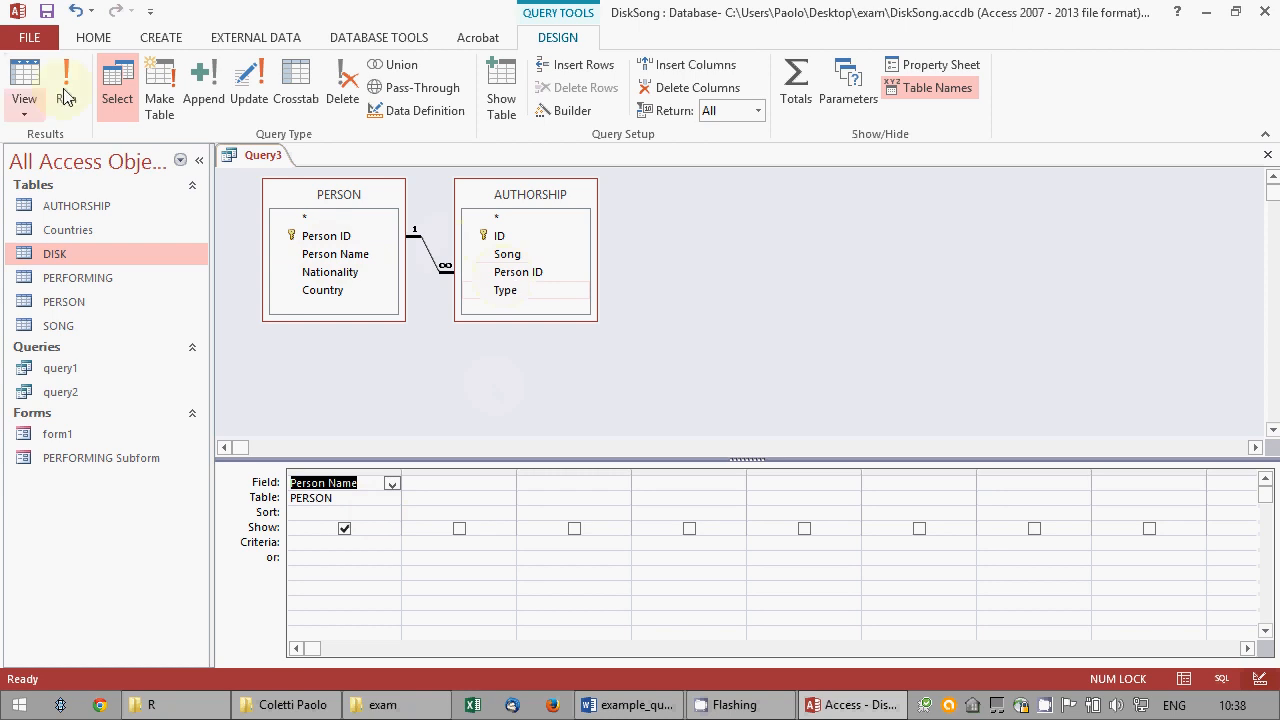
click(502, 255)
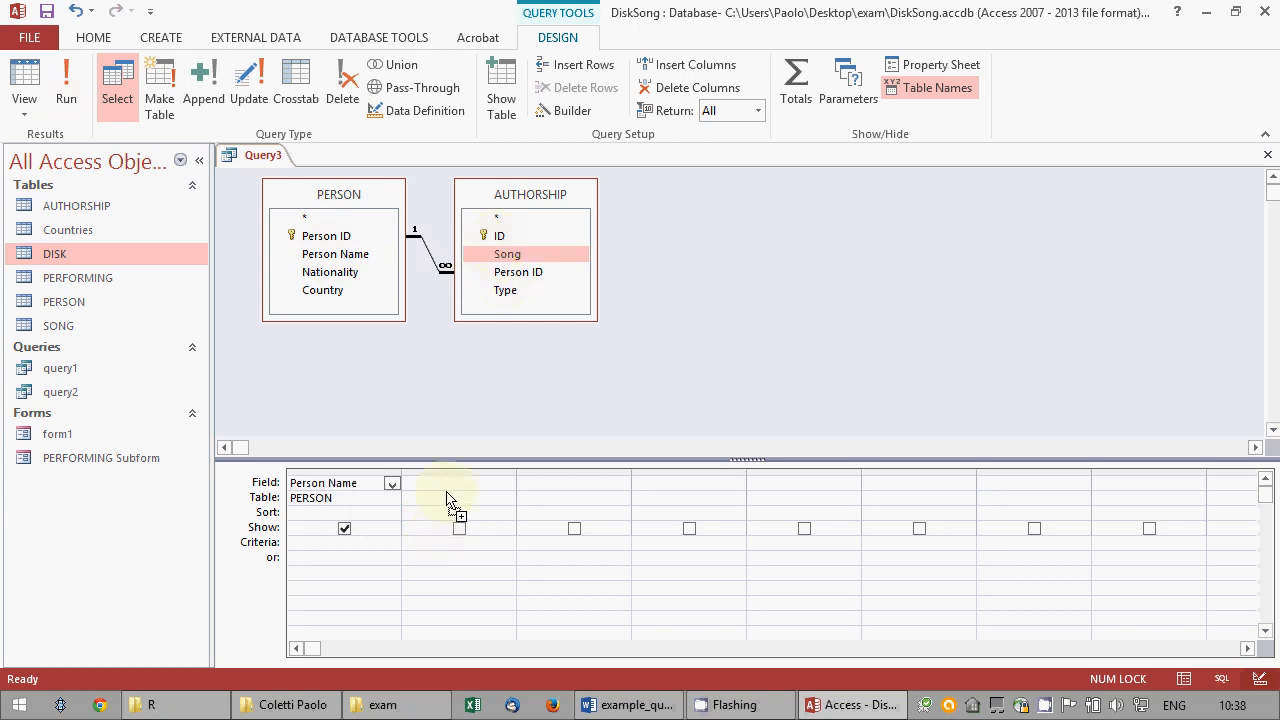
click(65, 78)
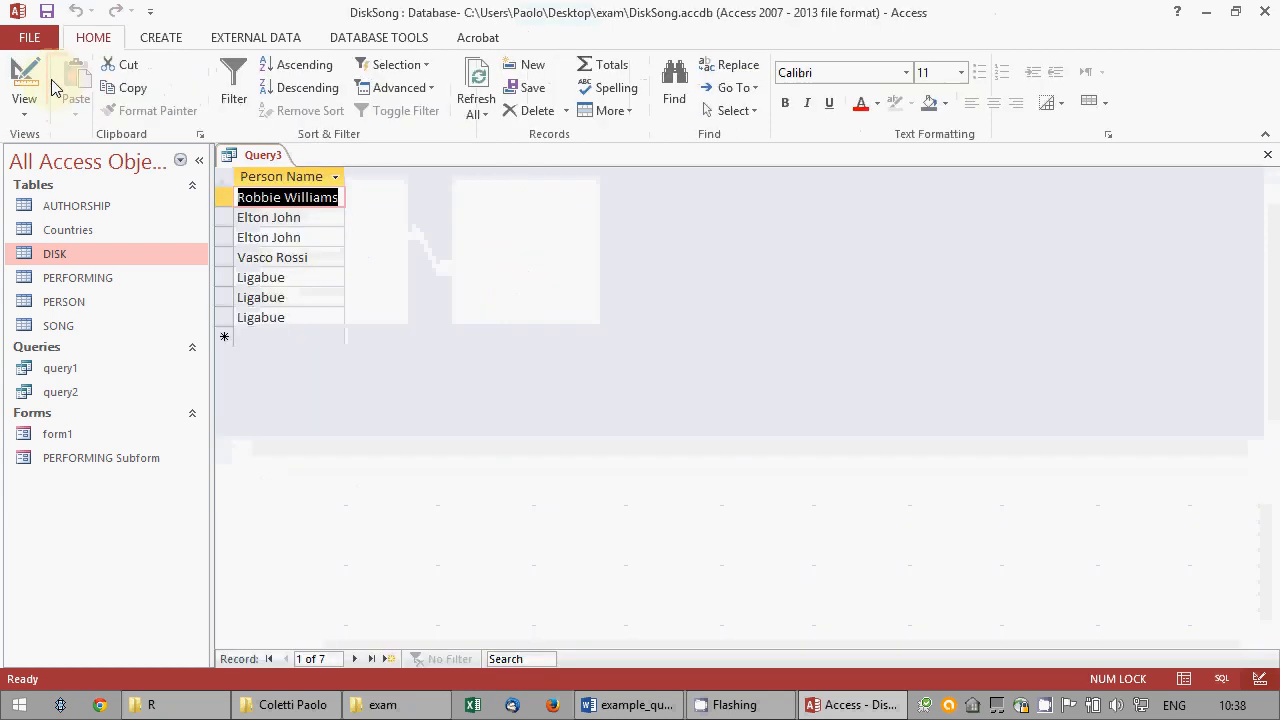
click(22, 84)
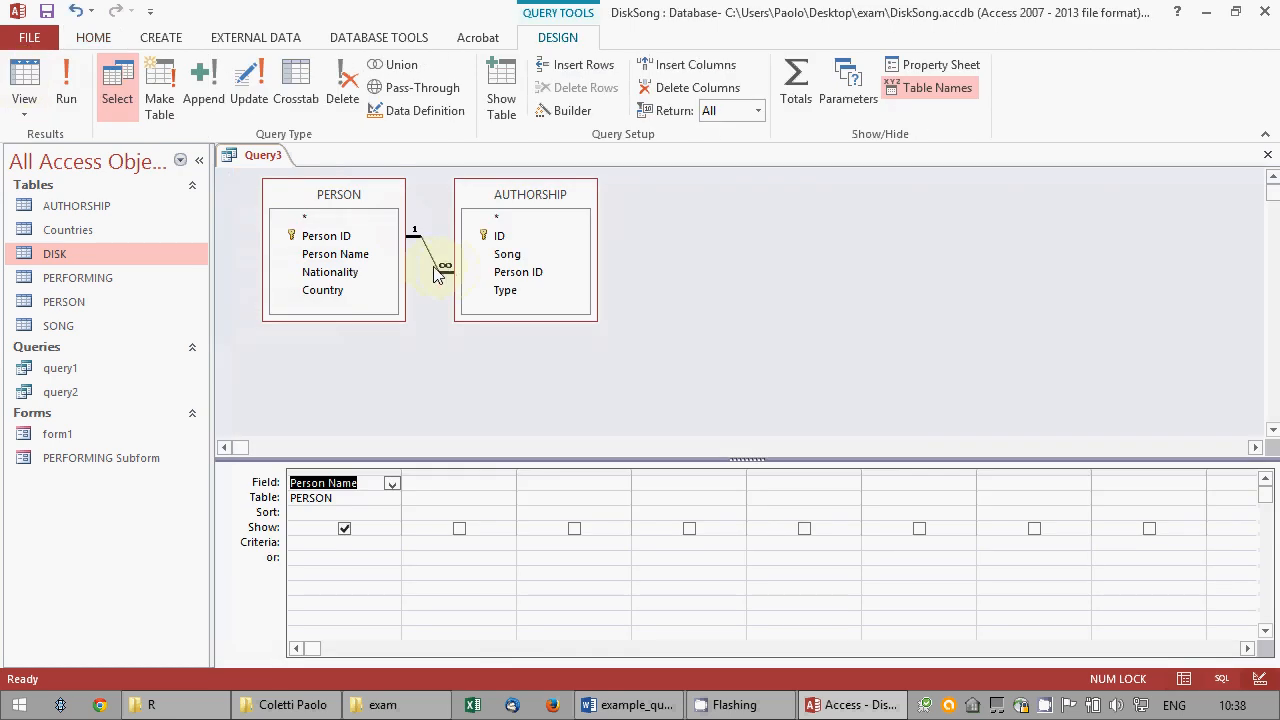
Set the PERSON–AUTHORSHIP join to include all records from PERSON, run the query to check it, and return to design view.
double_click(437, 263)
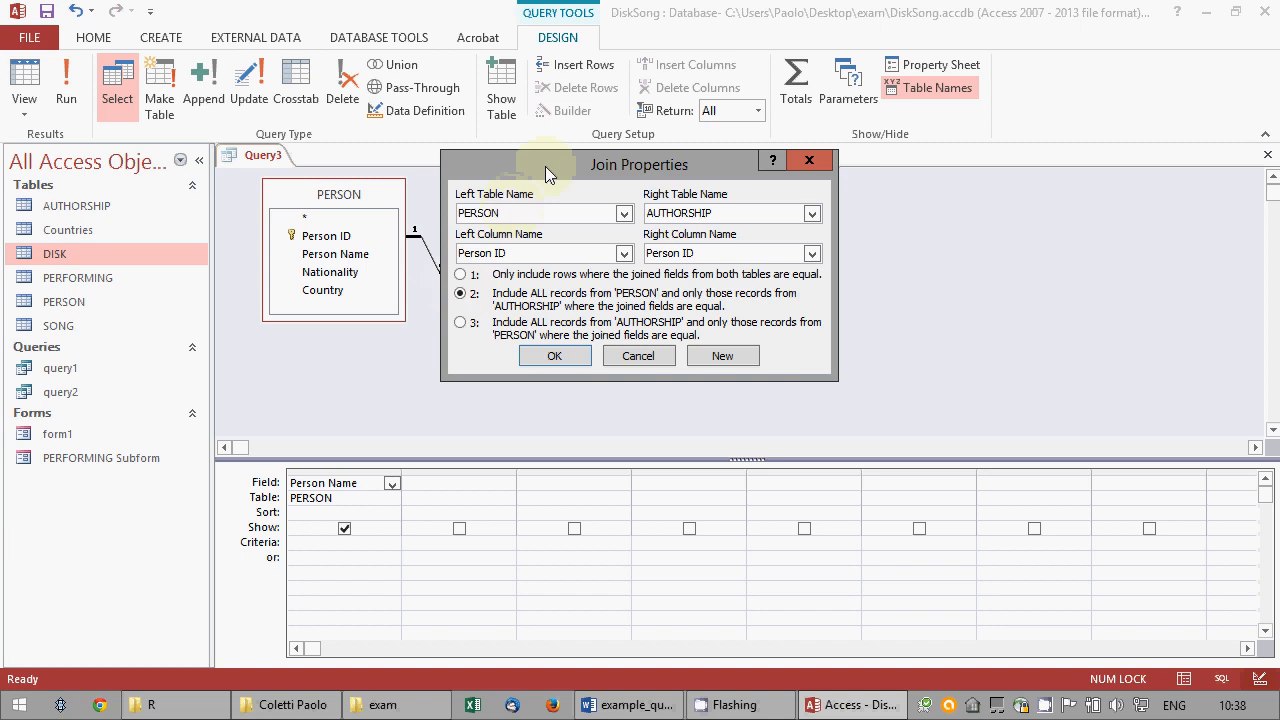
drag(545, 166, 638, 199)
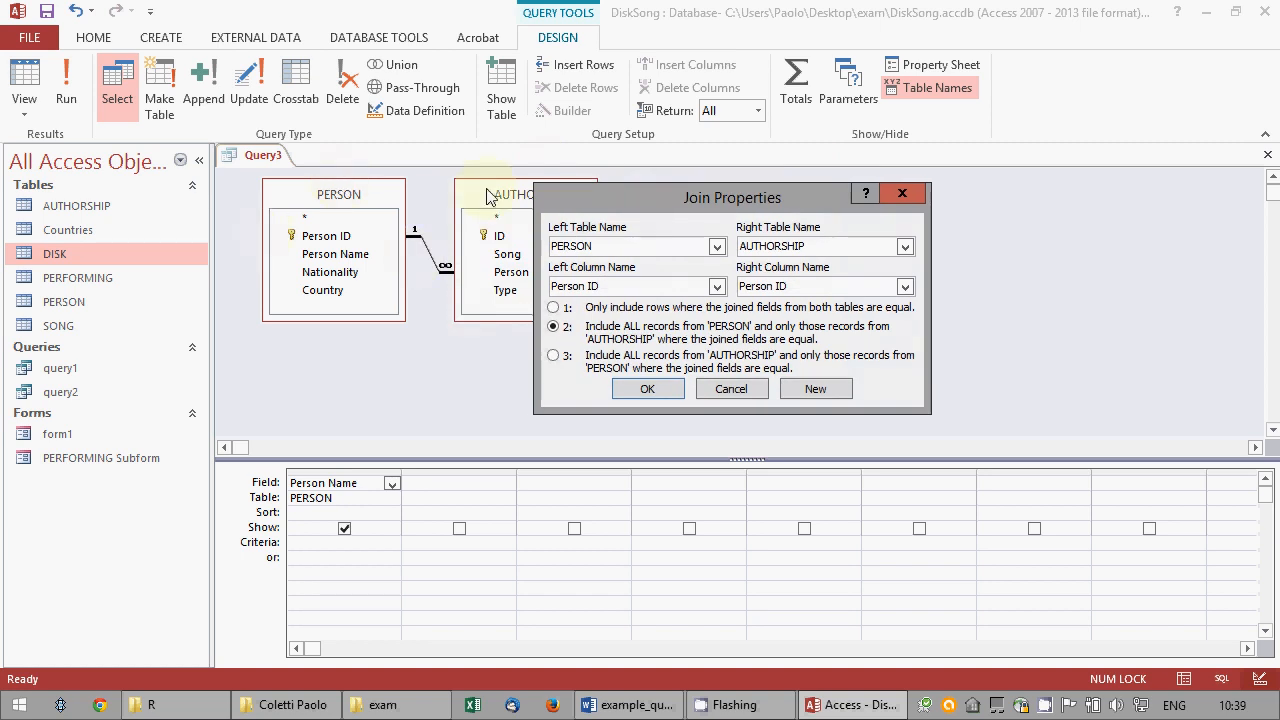
click(646, 392)
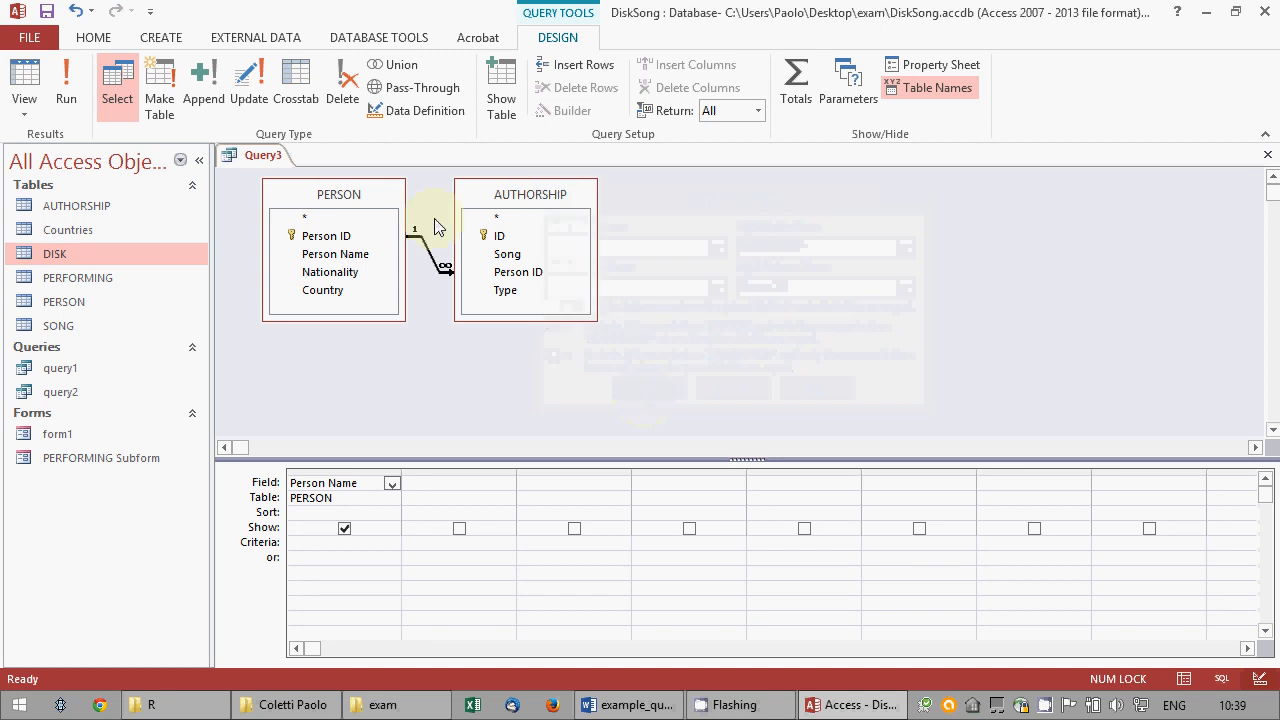
click(68, 77)
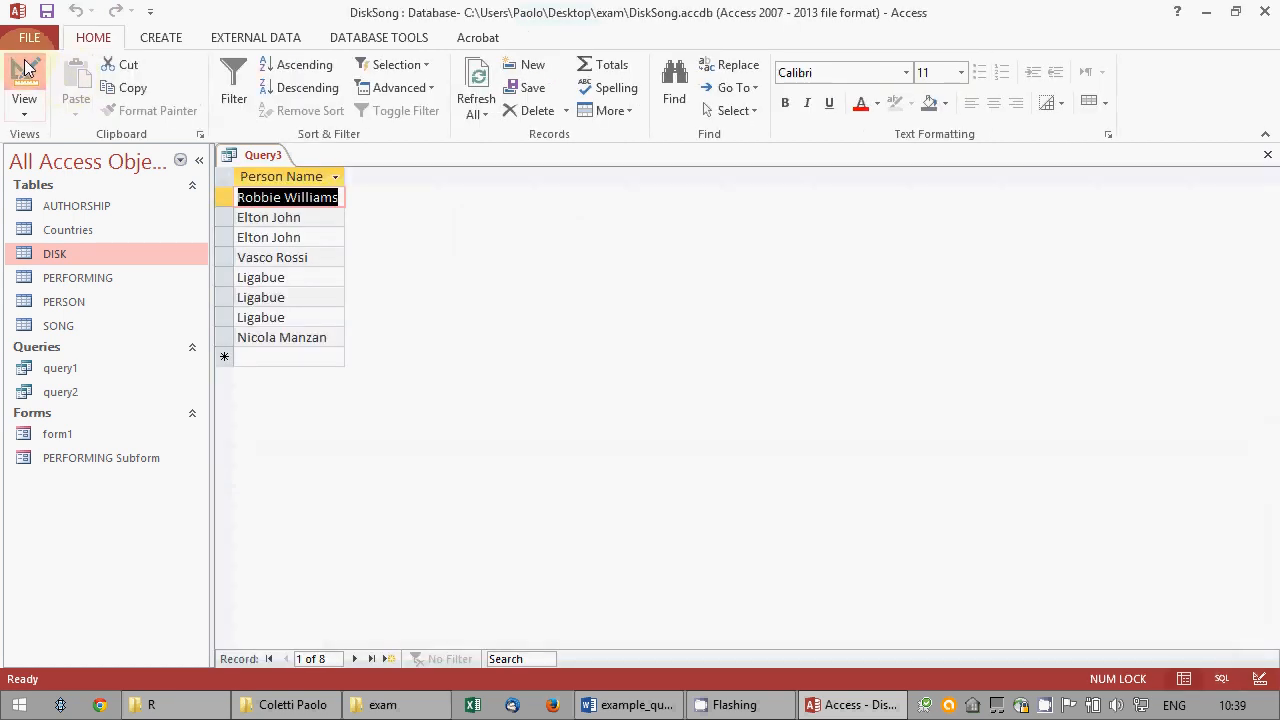
click(24, 78)
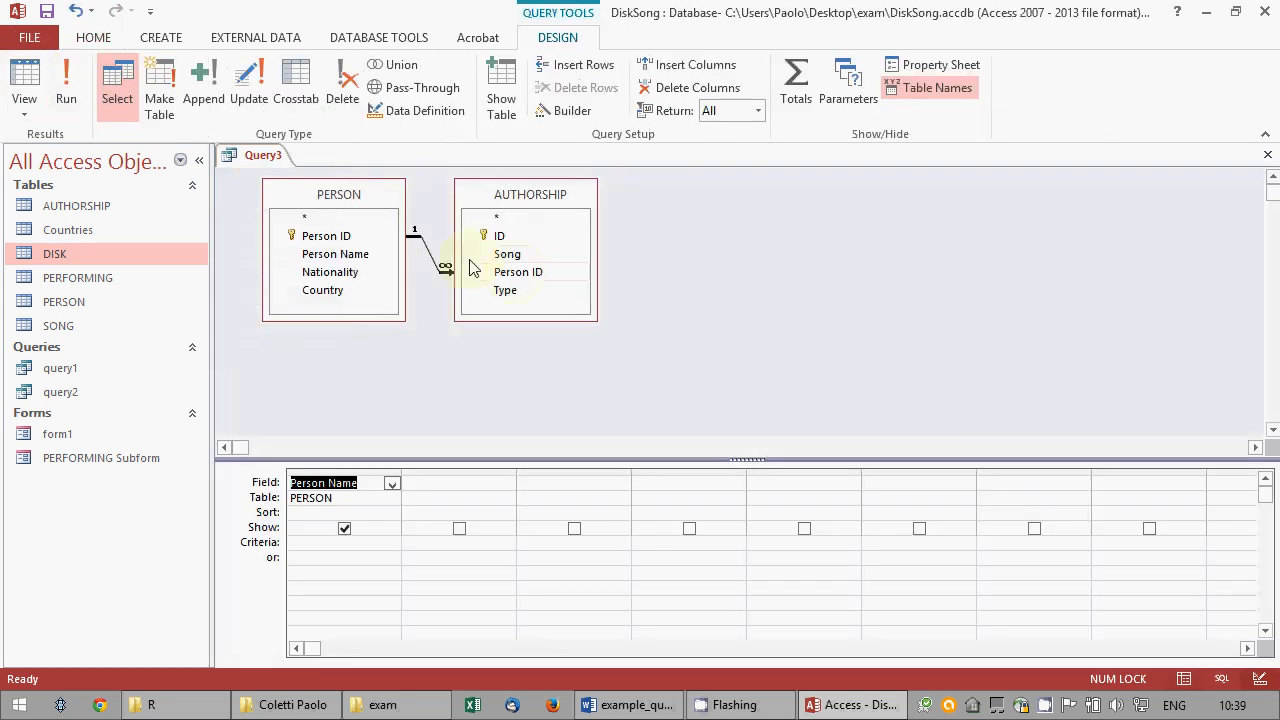
Add AUTHORSHIP's ID field to the query, run it to check the records, and return to design view.
click(428, 263)
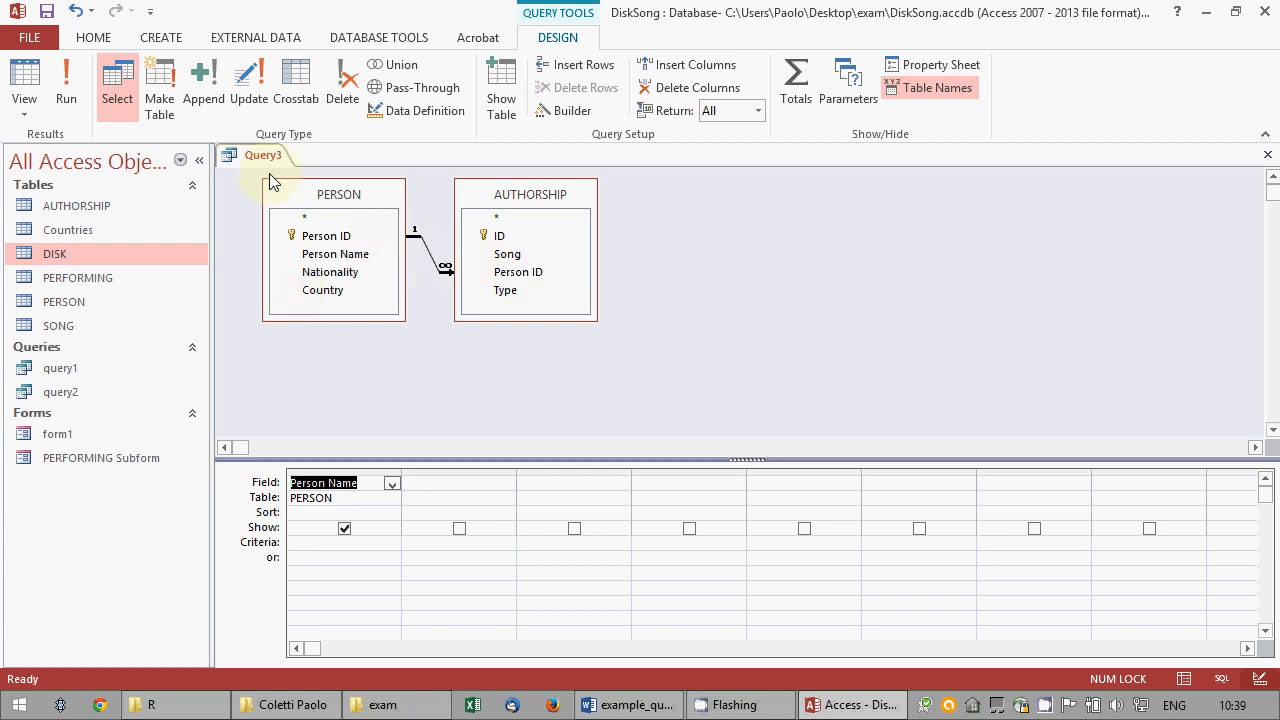
drag(488, 235, 442, 518)
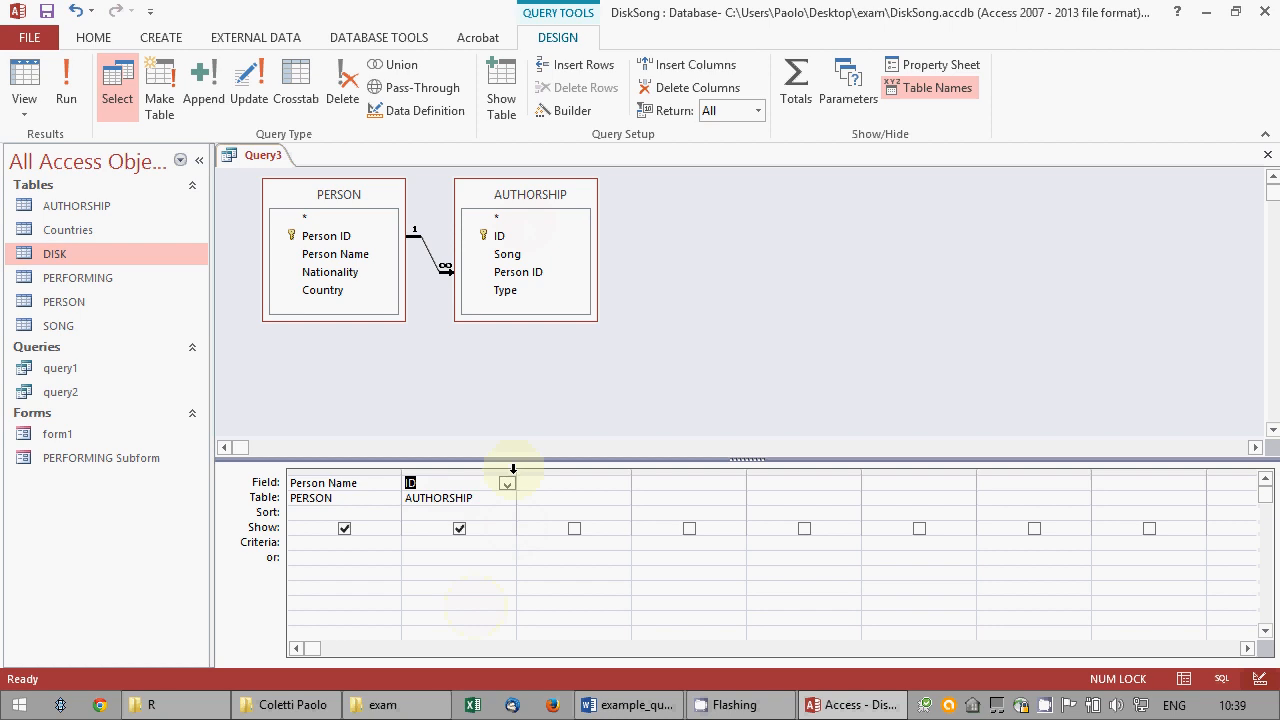
click(65, 80)
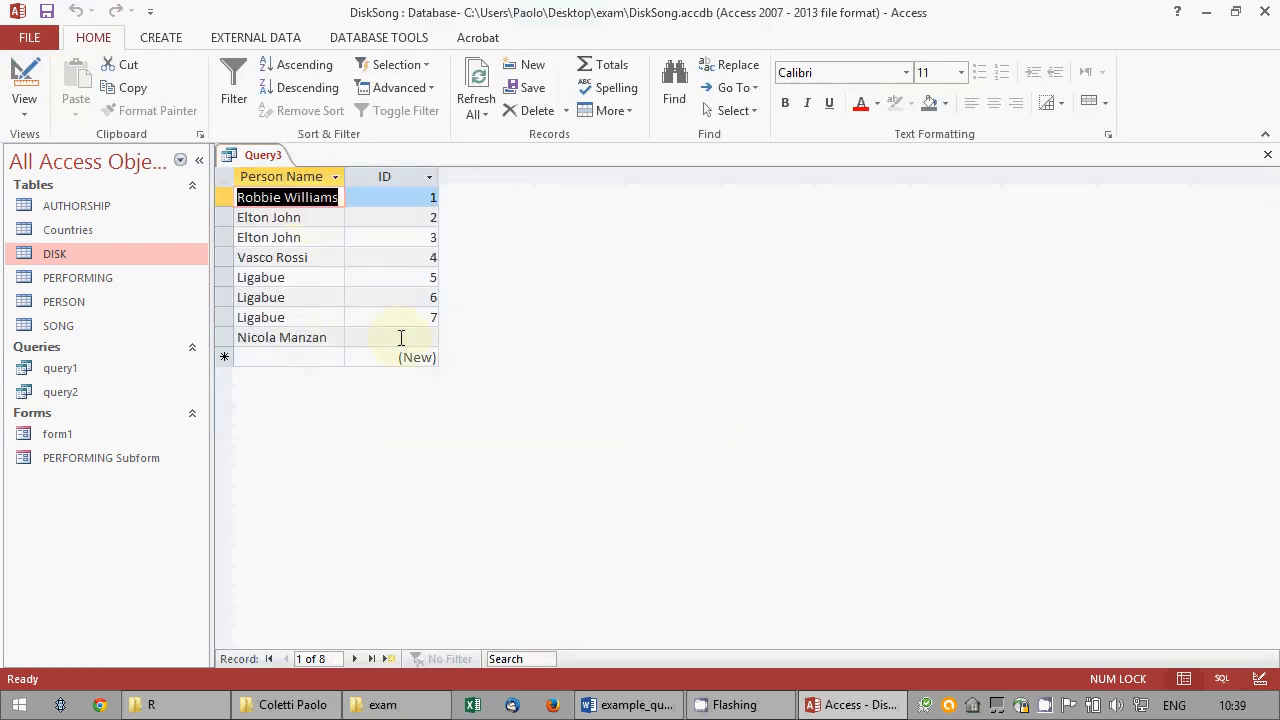
click(24, 80)
Restrict AUTHORSHIP's ID to Is Null, run the query to check it, and hide the ID column from the results.
click(443, 543)
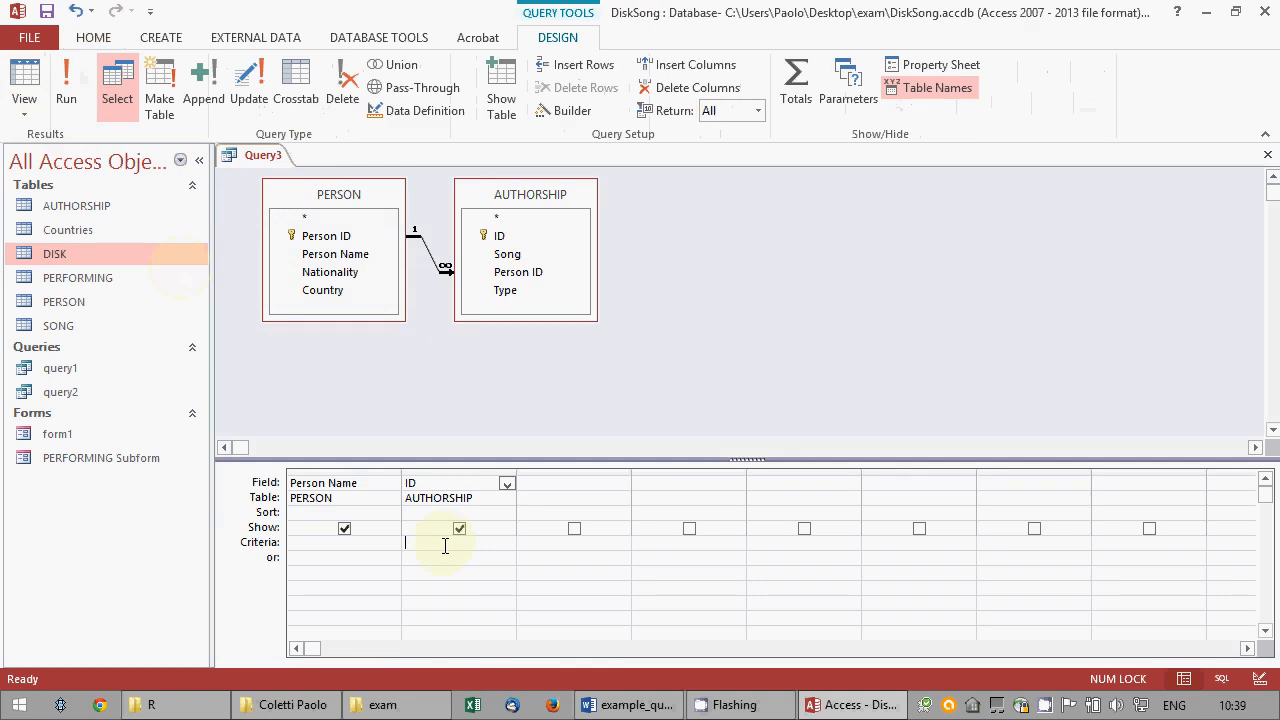
text(is null)
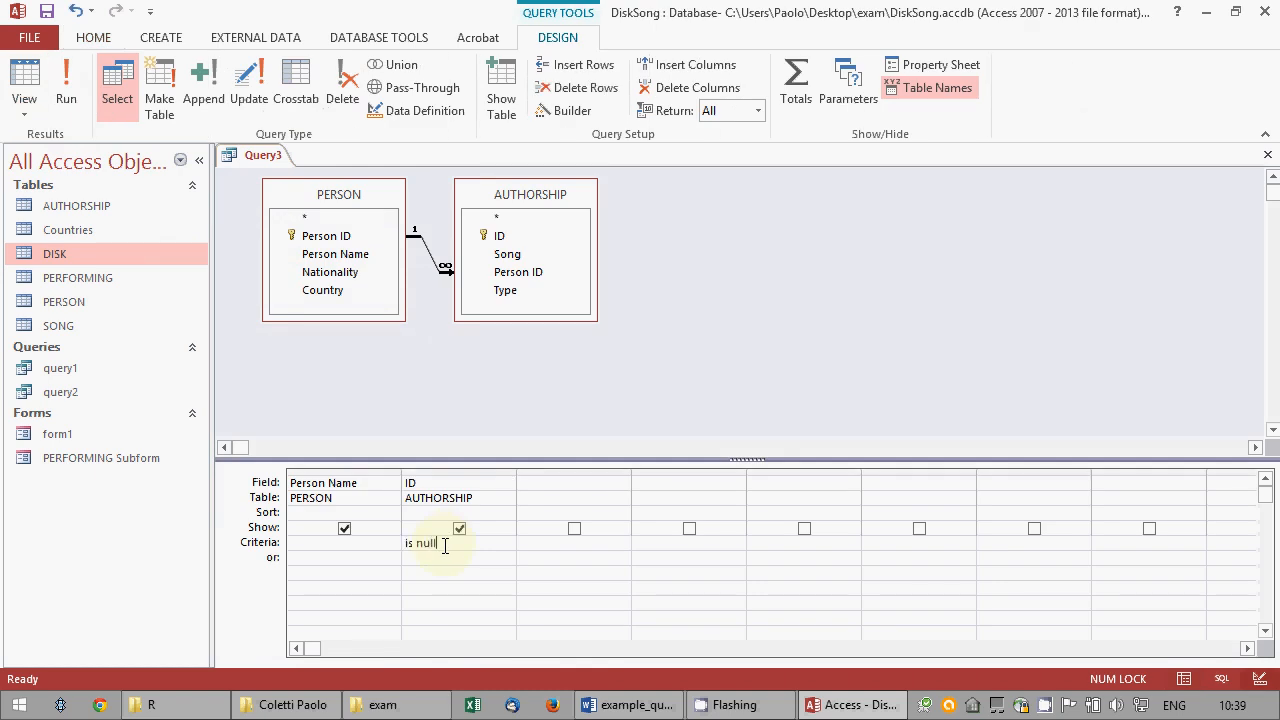
click(55, 82)
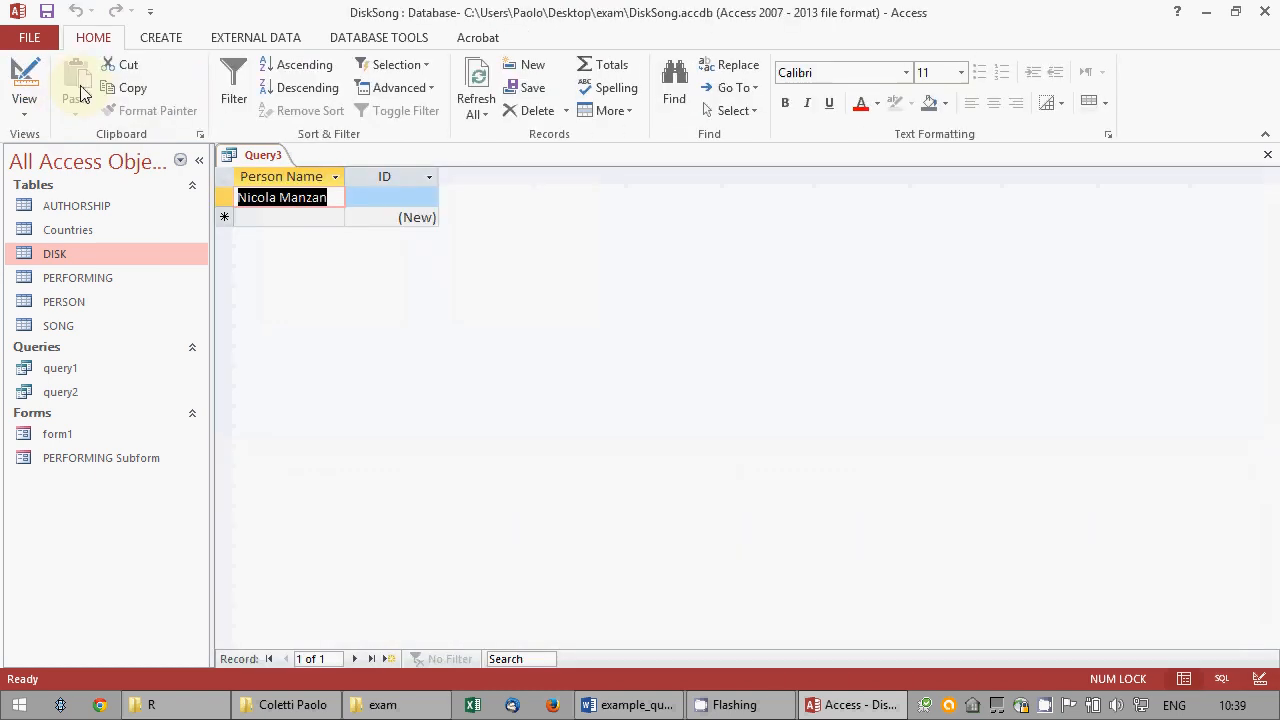
click(24, 80)
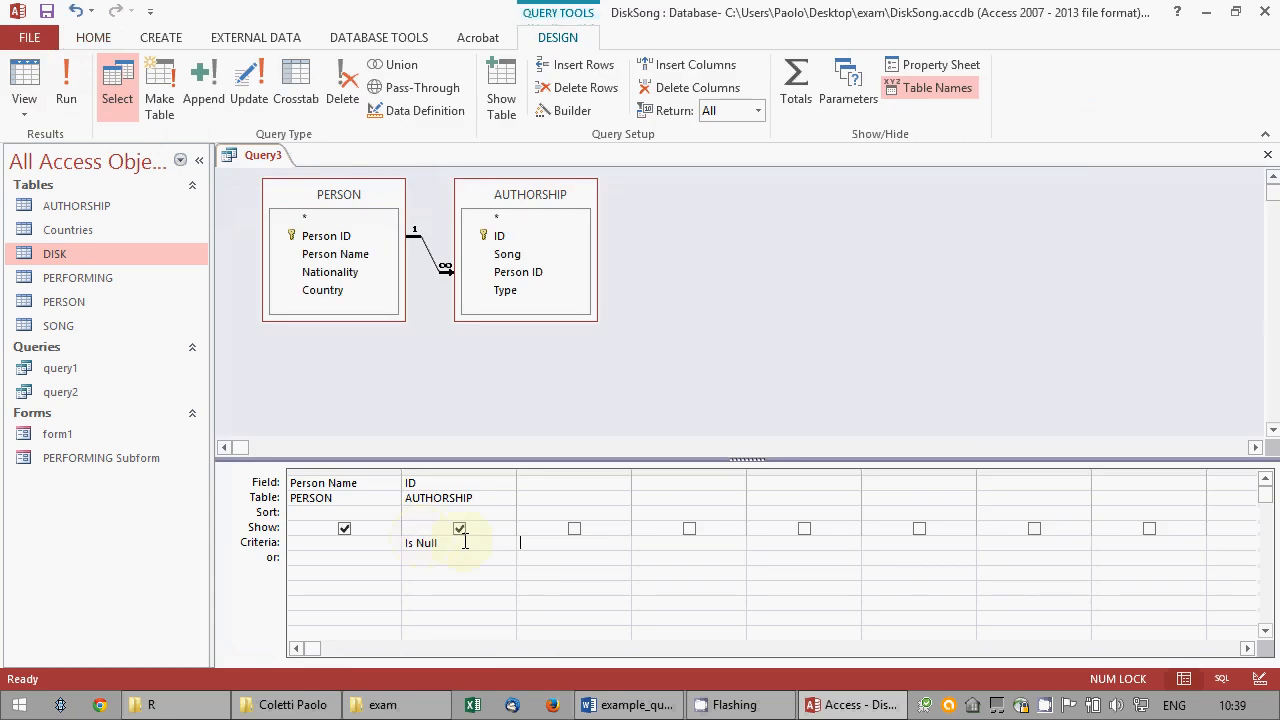
click(459, 528)
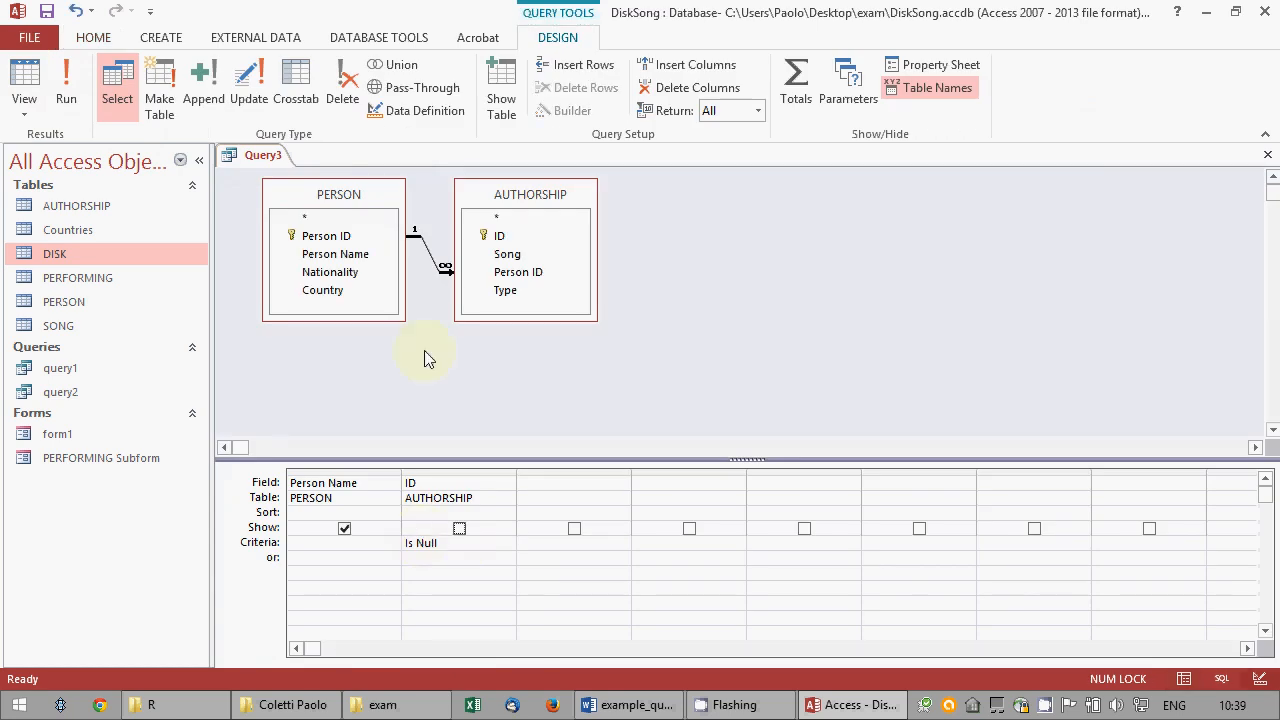
Save the query as query3 and close it.
click(47, 12)
text(query)
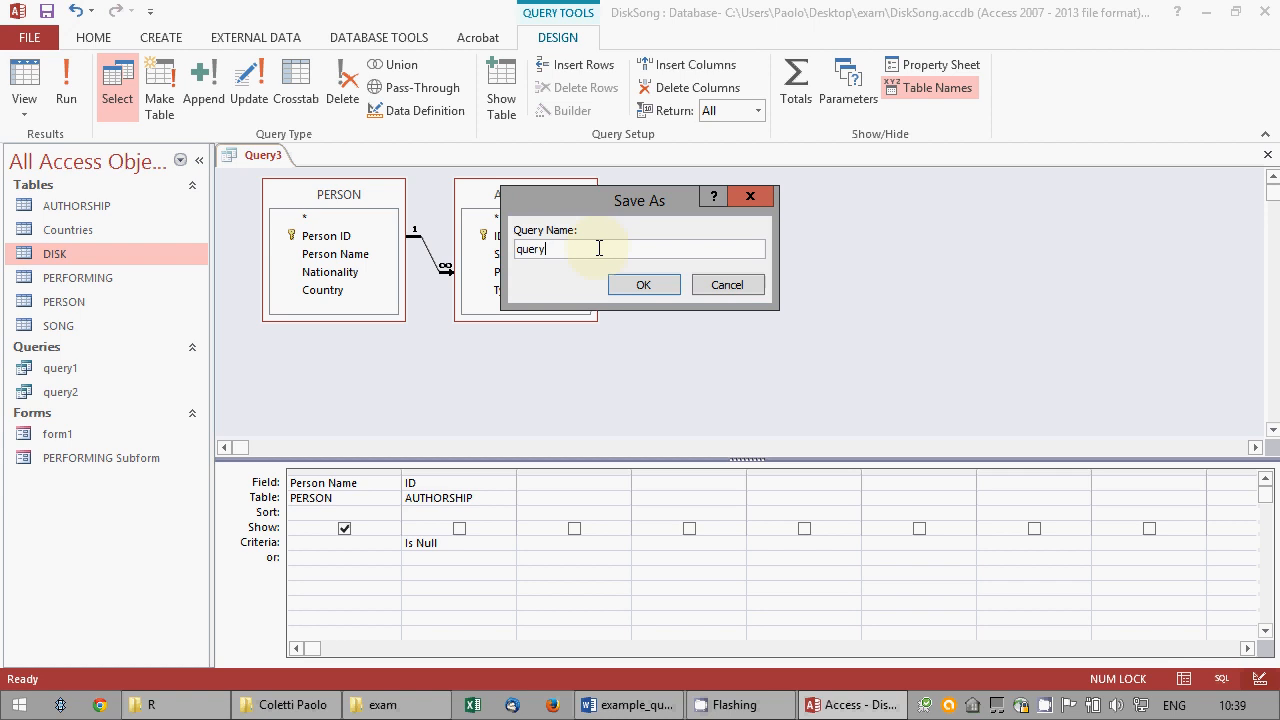
text(3)
key(Return)
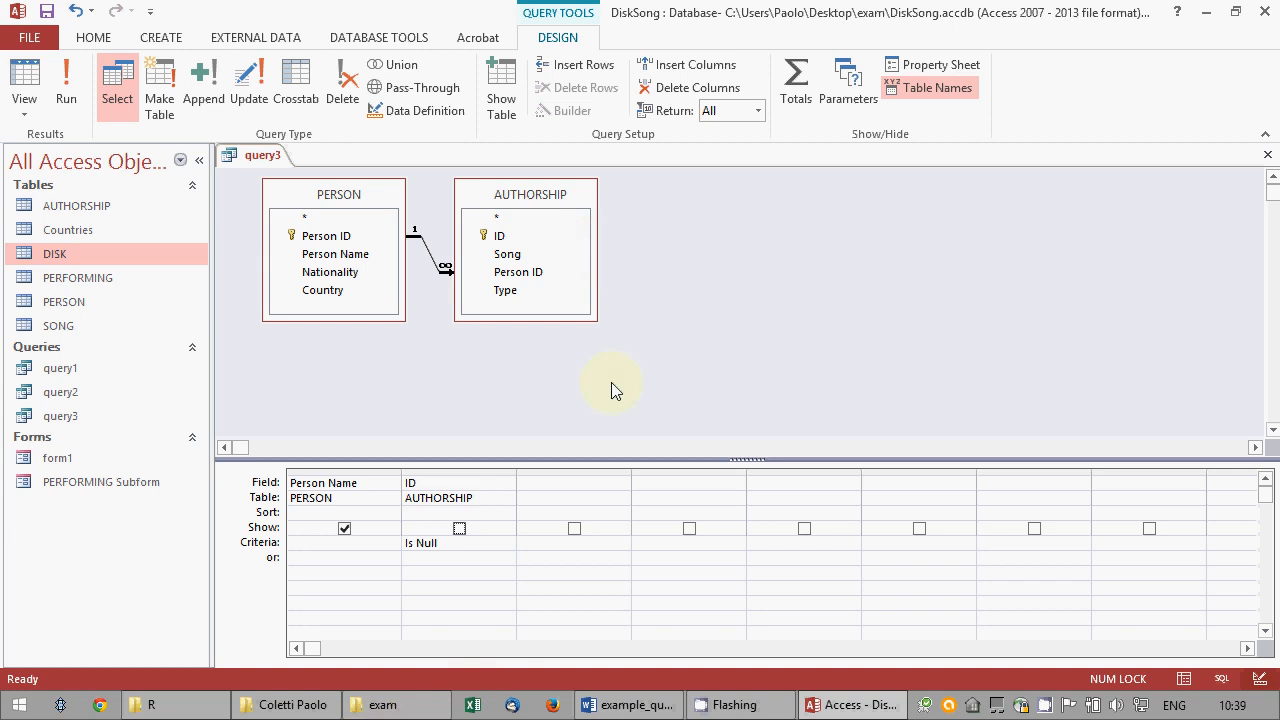
click(1268, 158)
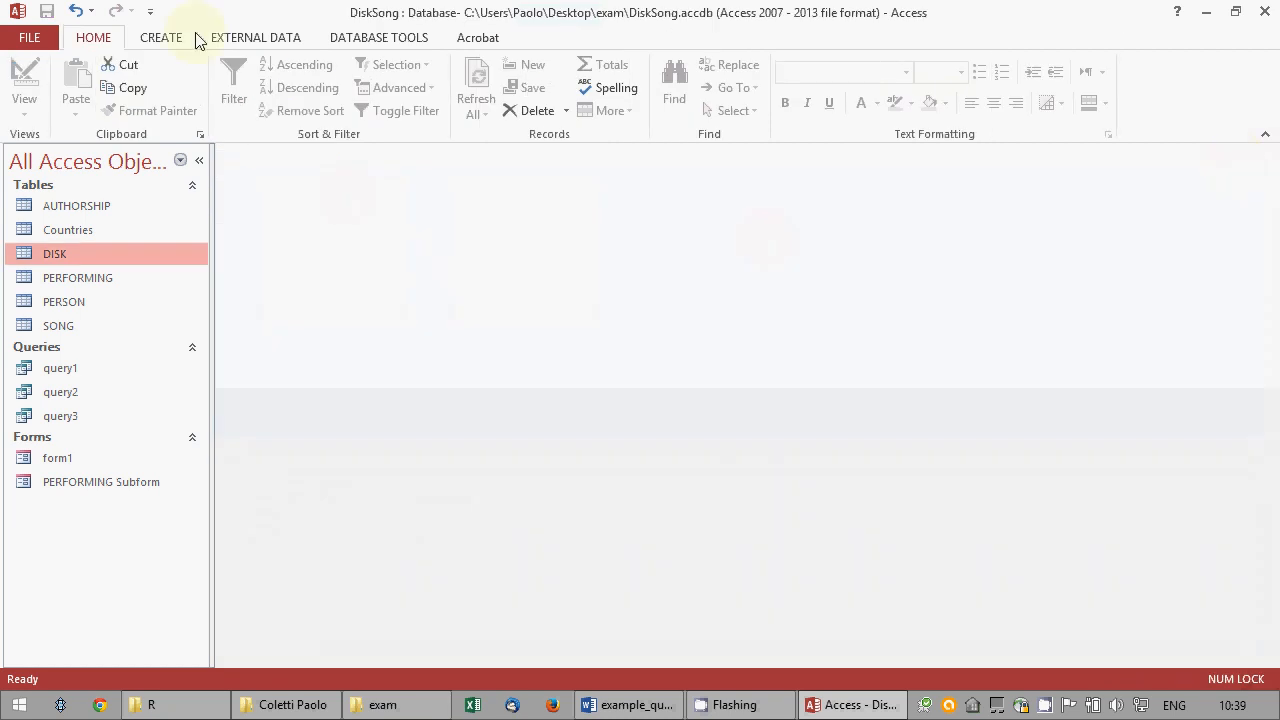
click(277, 43)
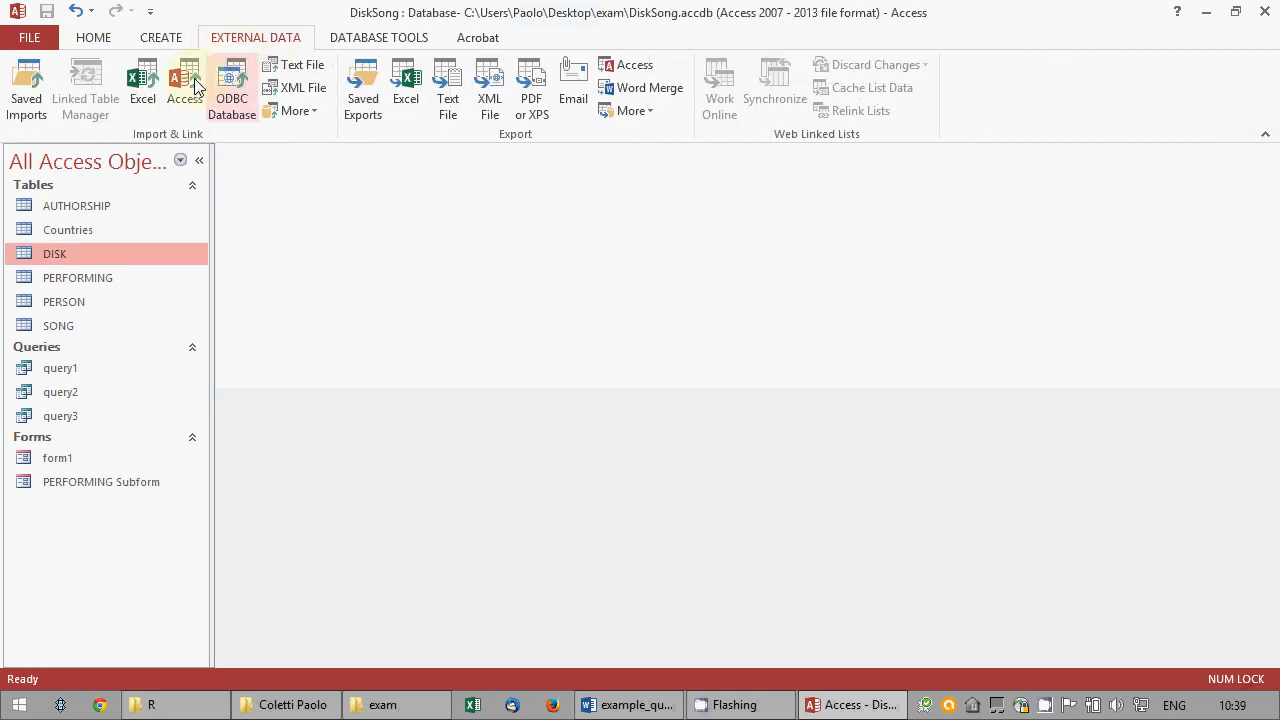
click(442, 85)
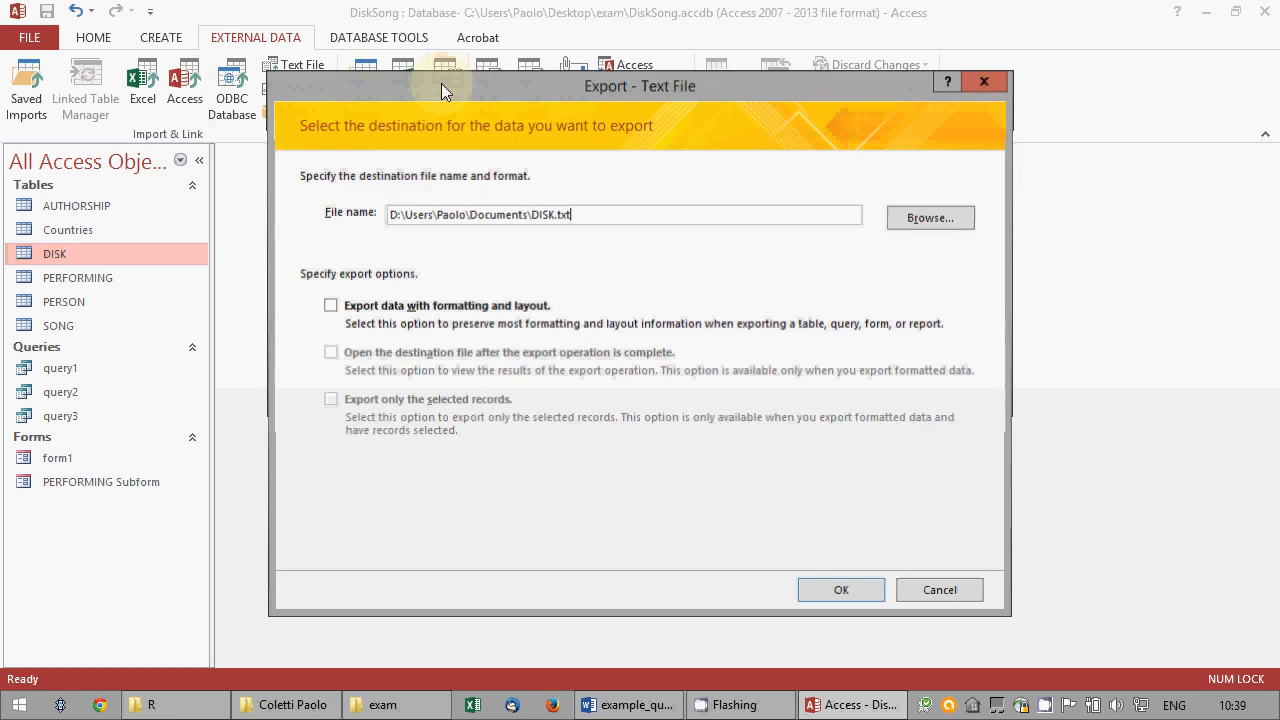
click(910, 218)
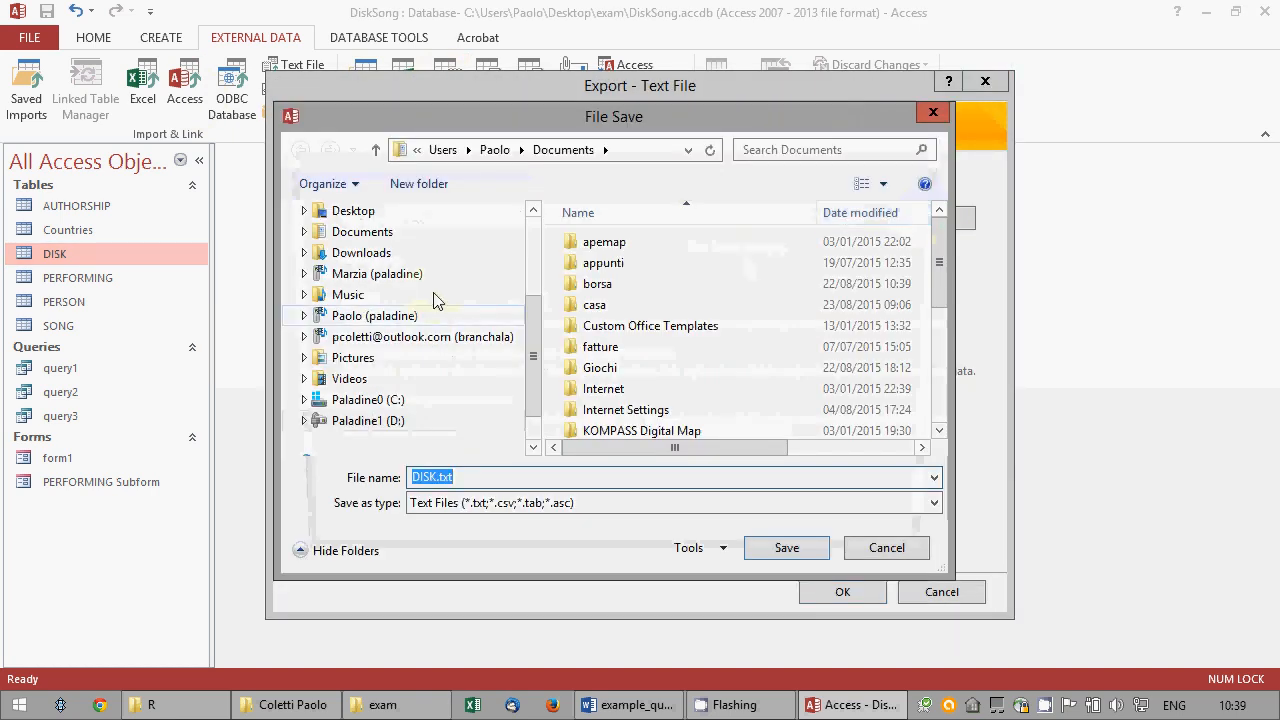
click(340, 211)
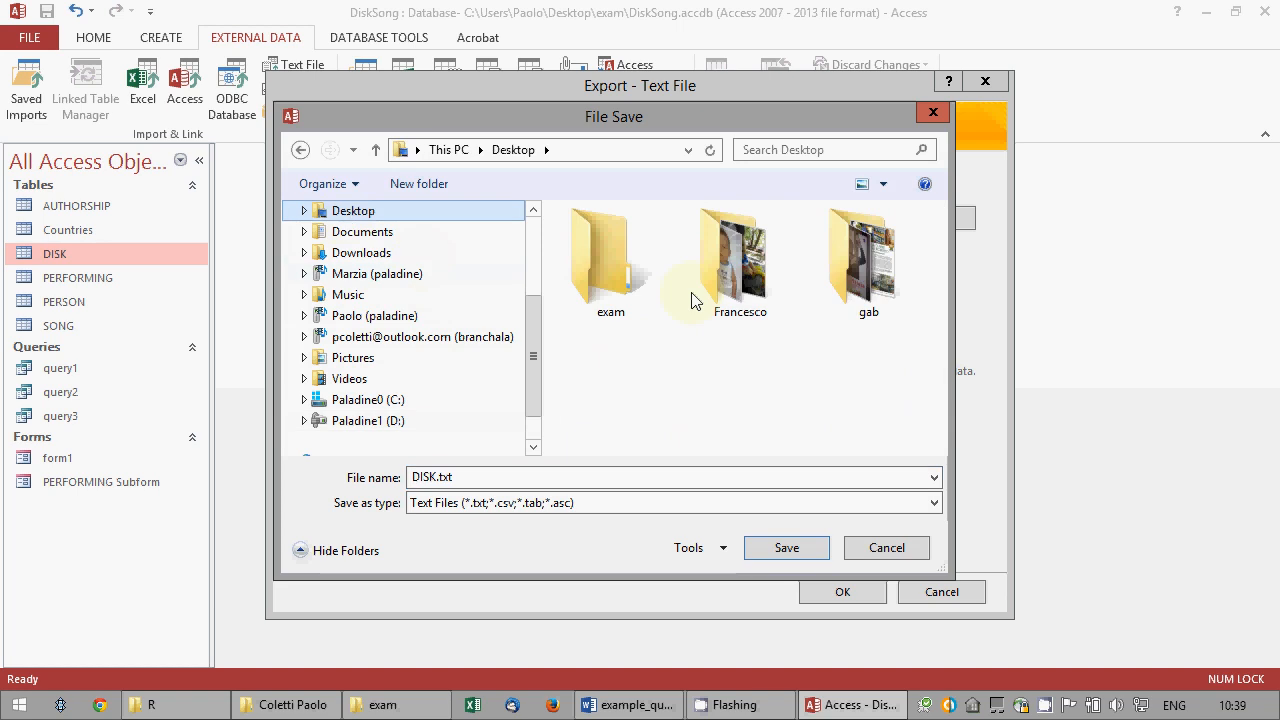
double_click(580, 305)
click(606, 245)
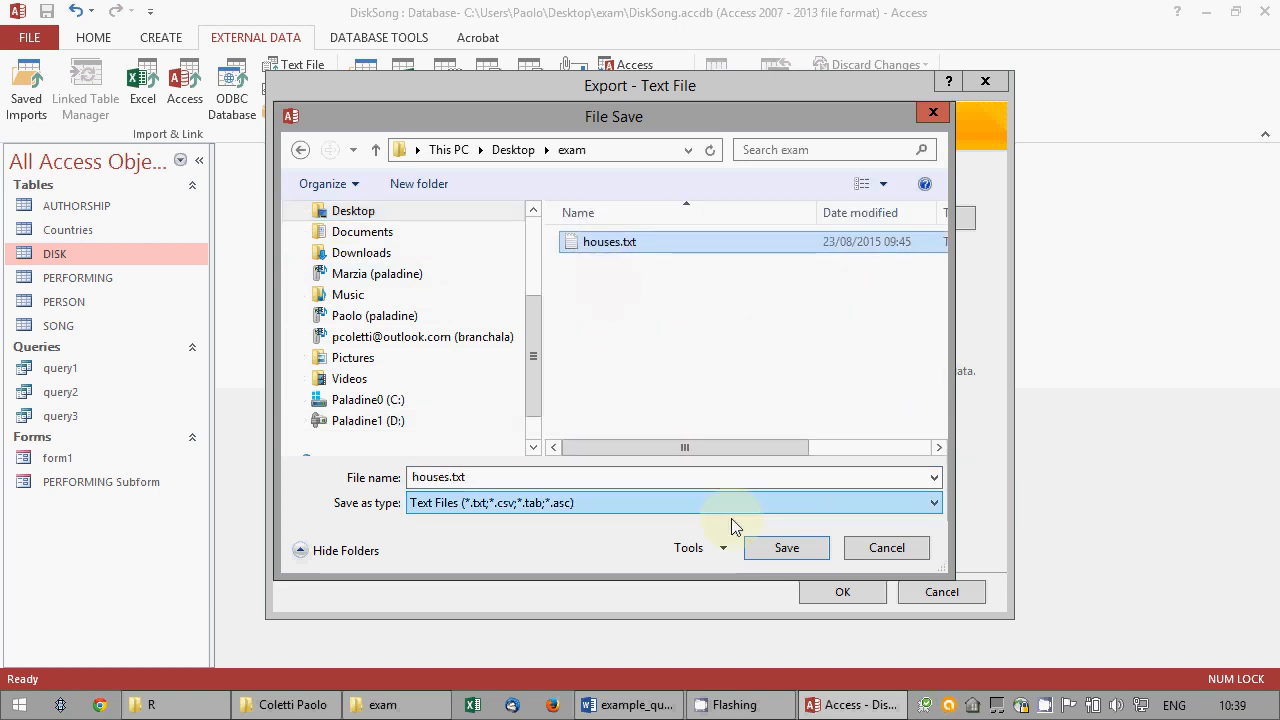
click(780, 547)
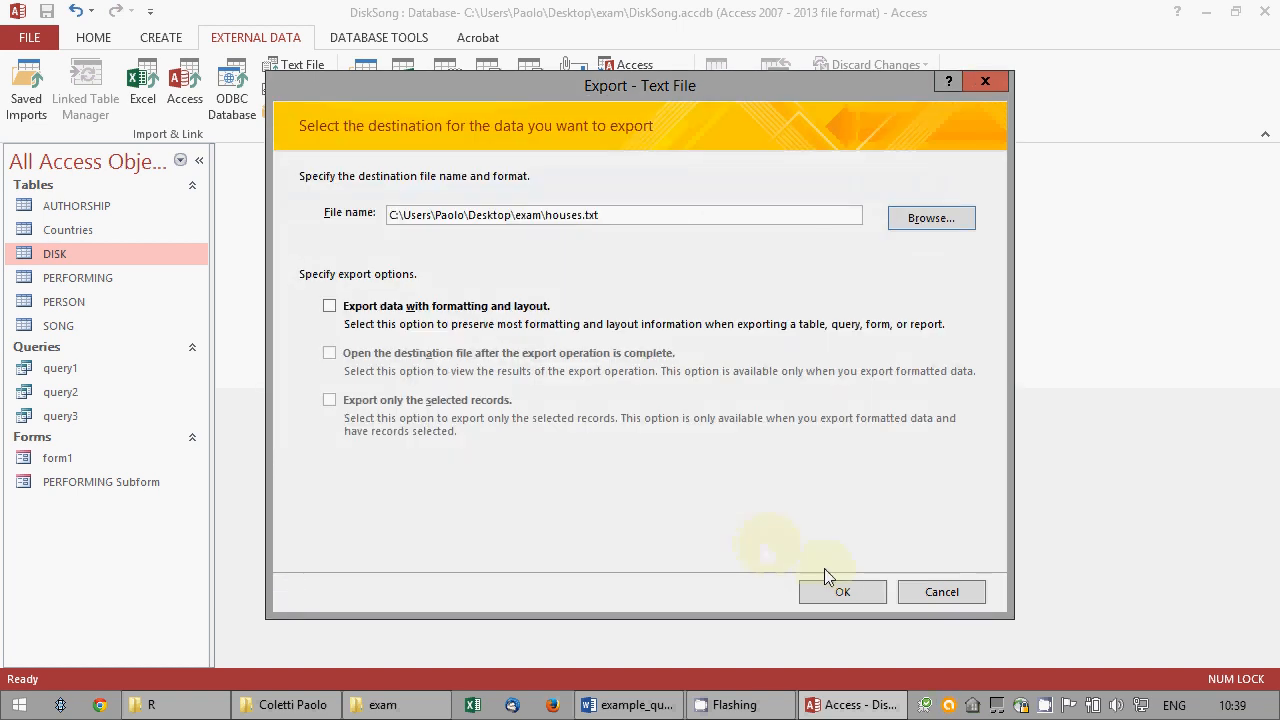
click(847, 594)
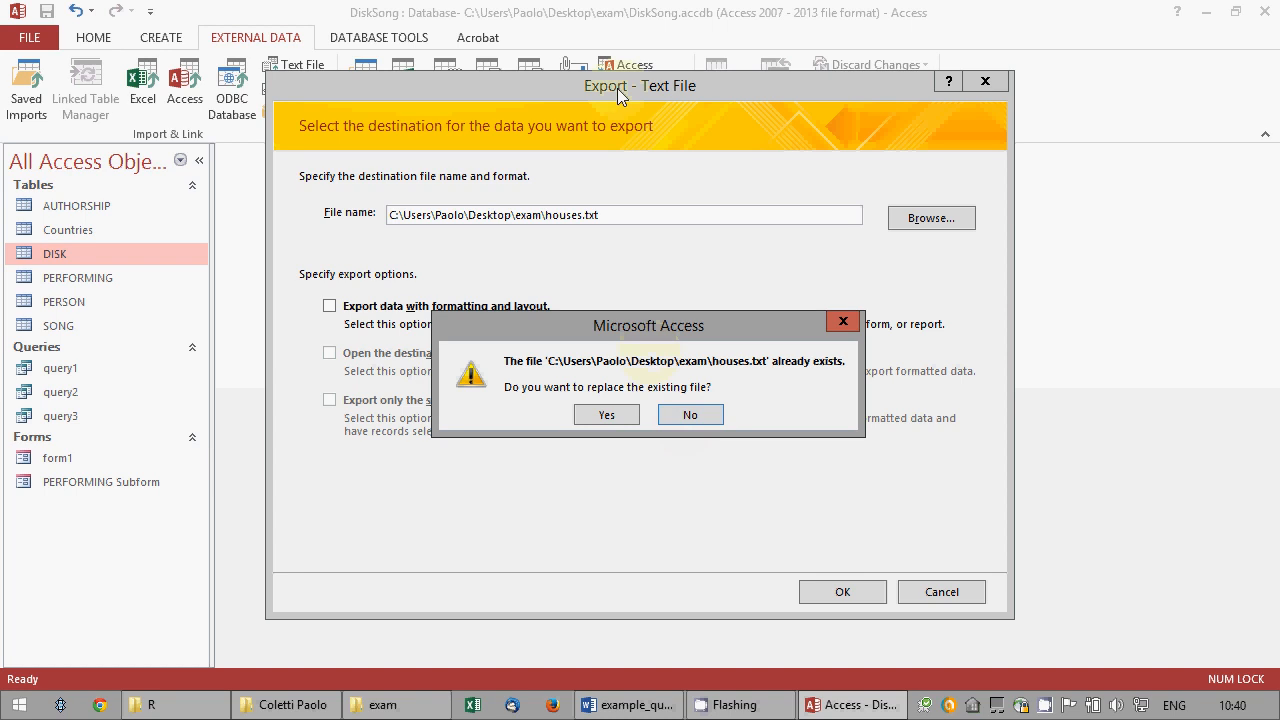
click(702, 416)
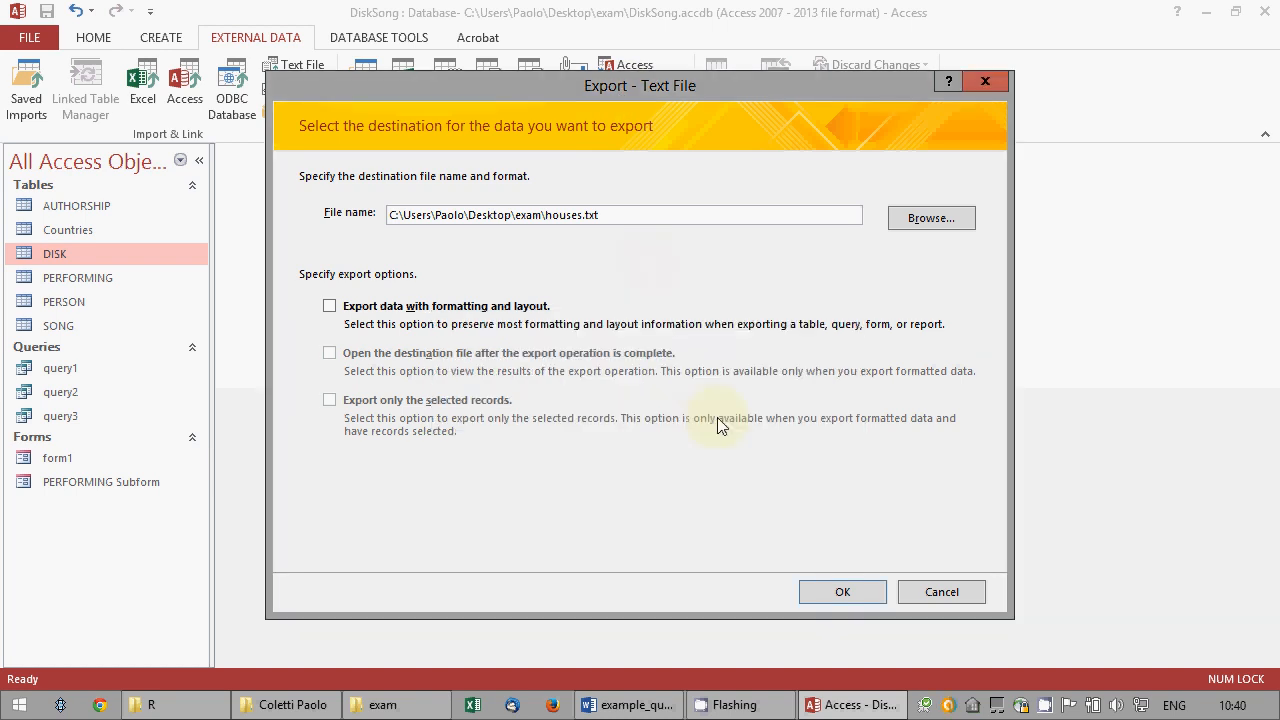
click(935, 591)
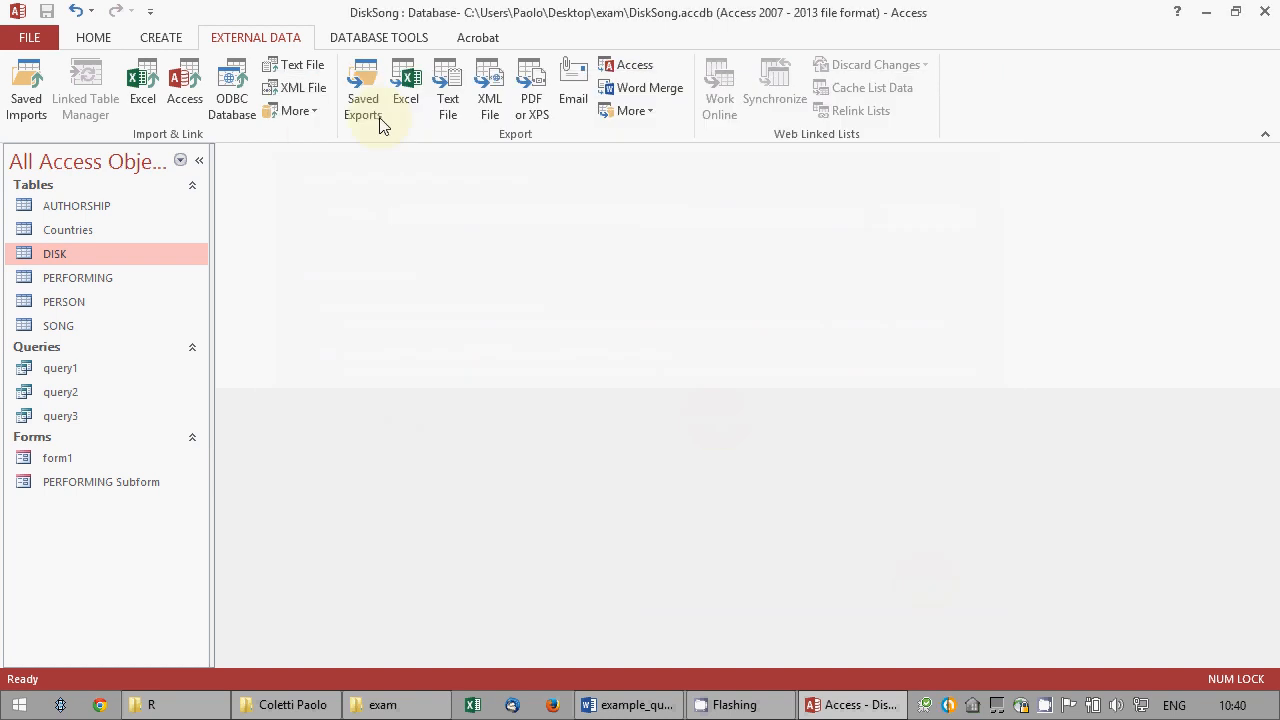
Start importing the text file houses.txt from the Desktop's exam folder into a new table of the current database.
click(298, 65)
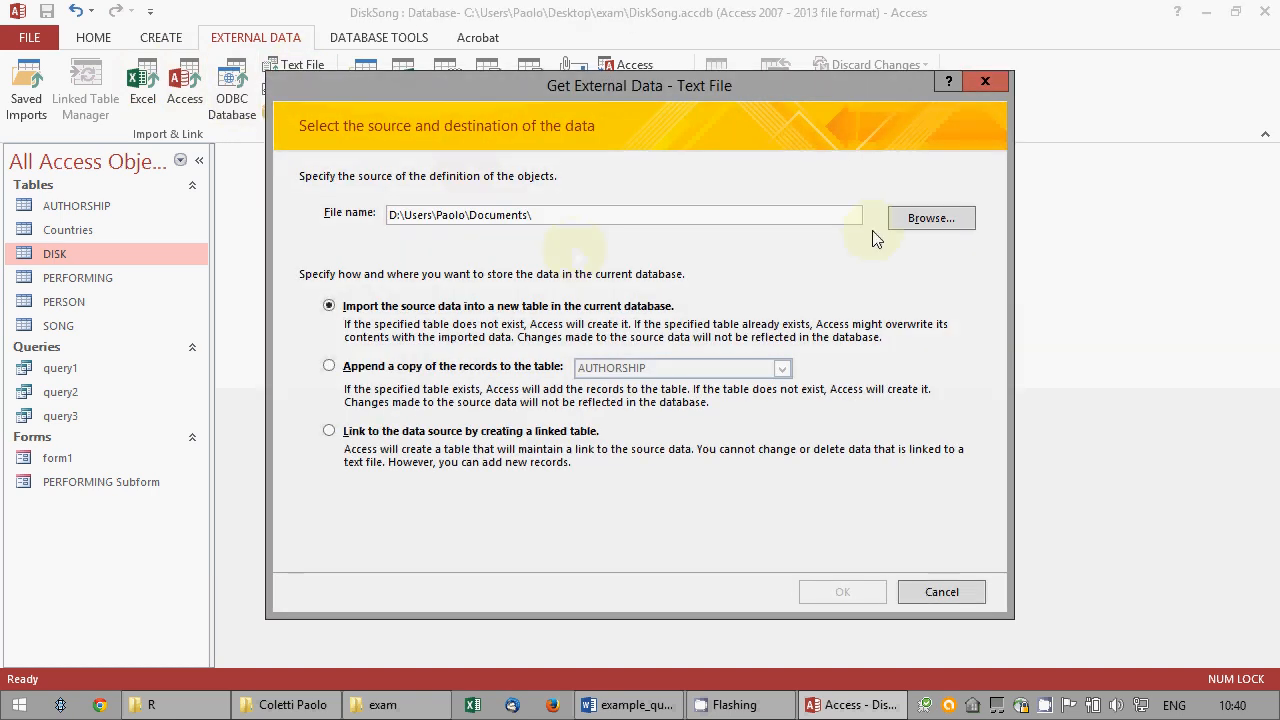
click(916, 220)
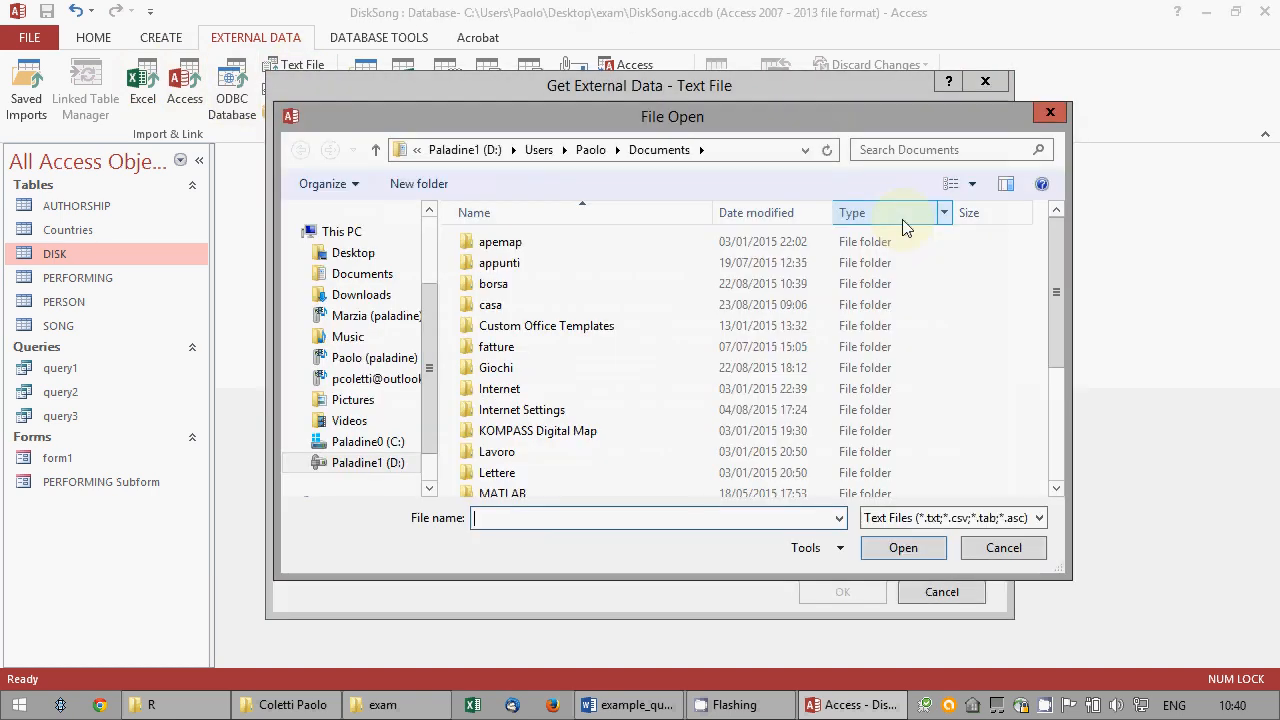
click(339, 258)
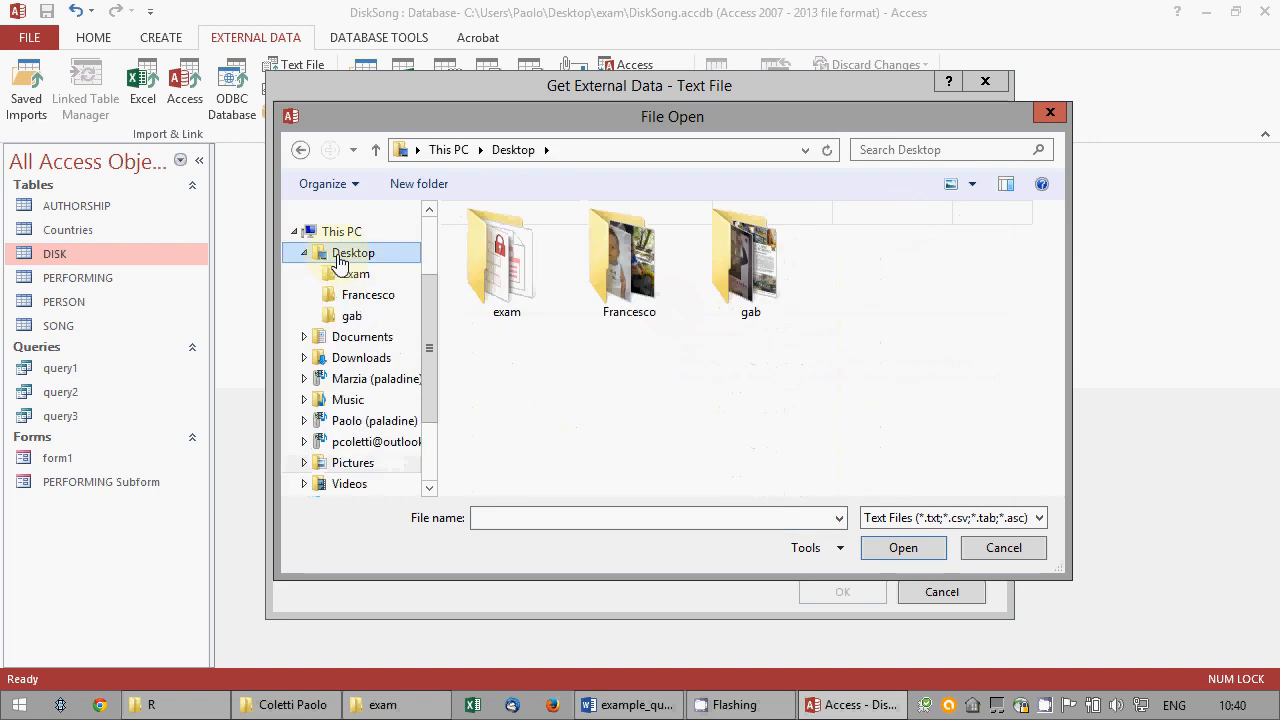
click(516, 292)
double_click(516, 292)
click(488, 244)
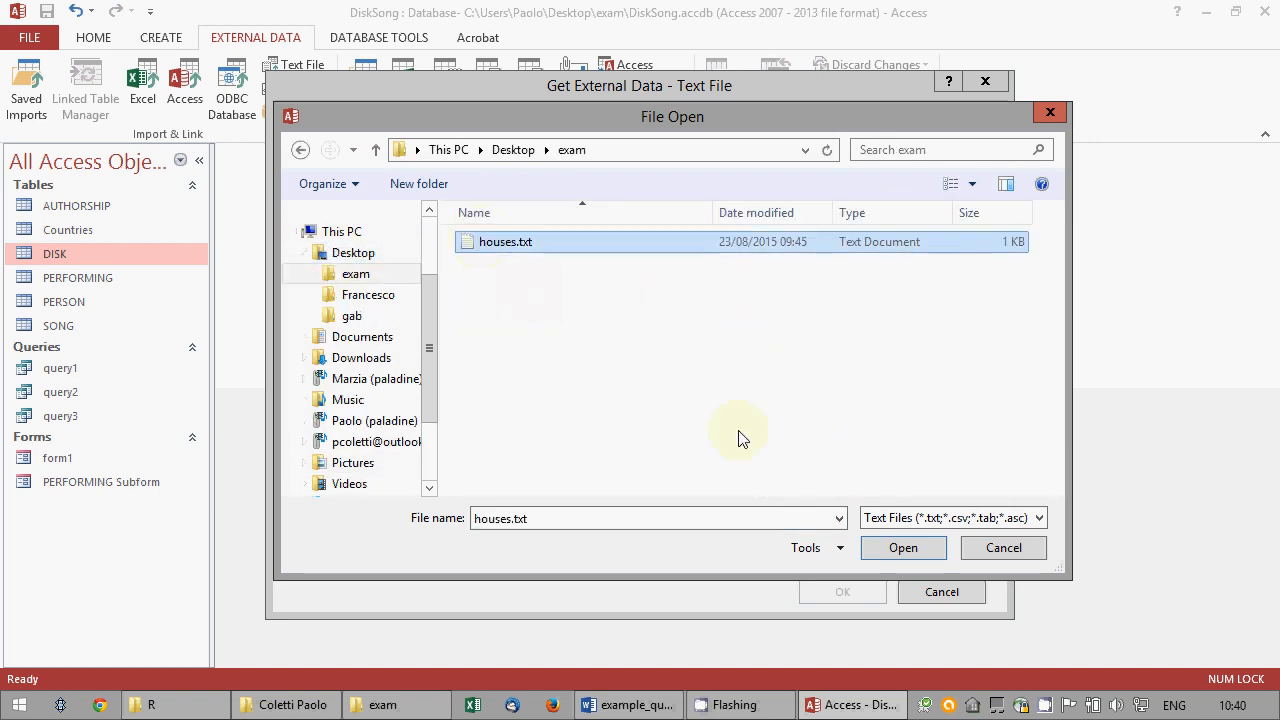
click(903, 548)
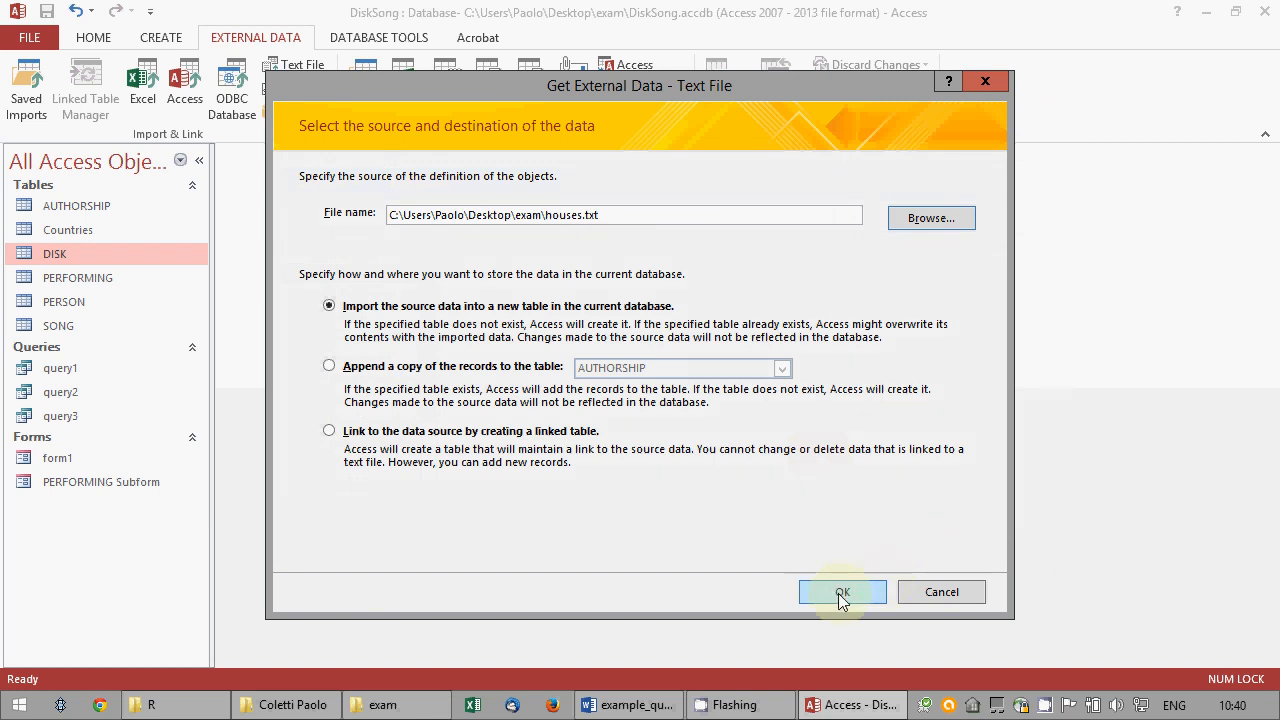
click(844, 592)
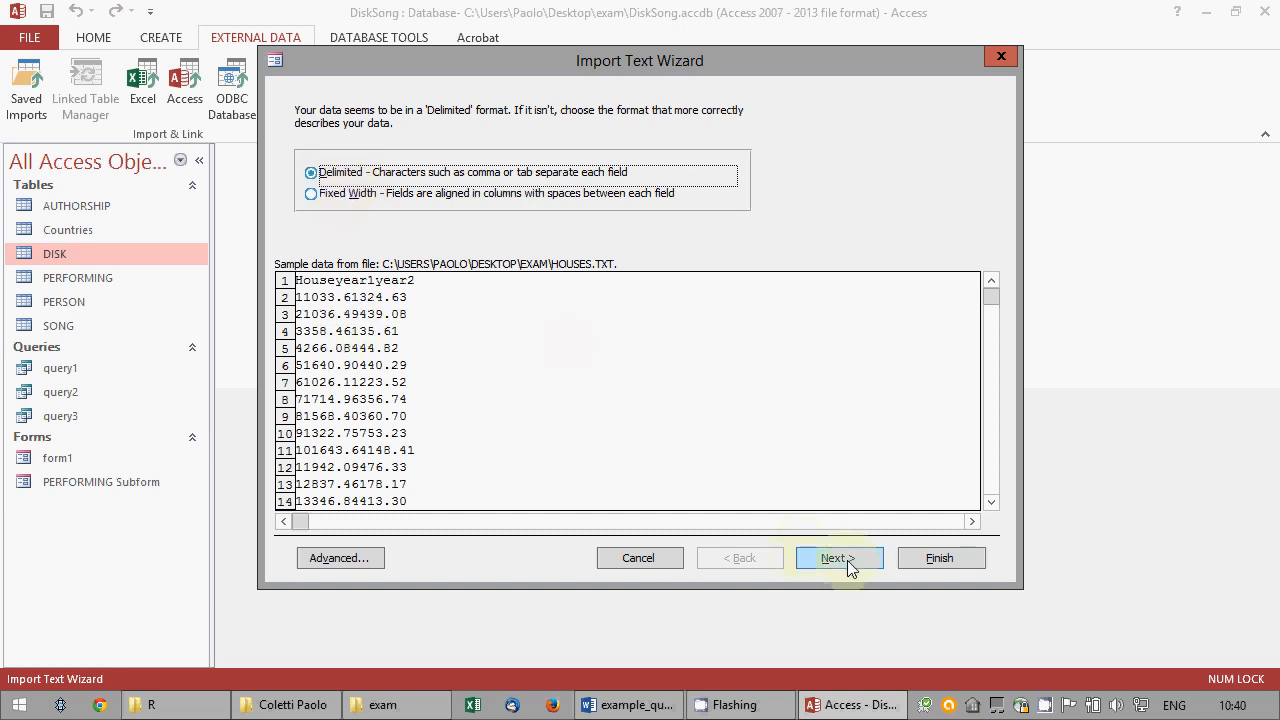
Open the advanced import specification and check the number format in houses.txt in Notepad, closing the file and returning to Access.
click(360, 558)
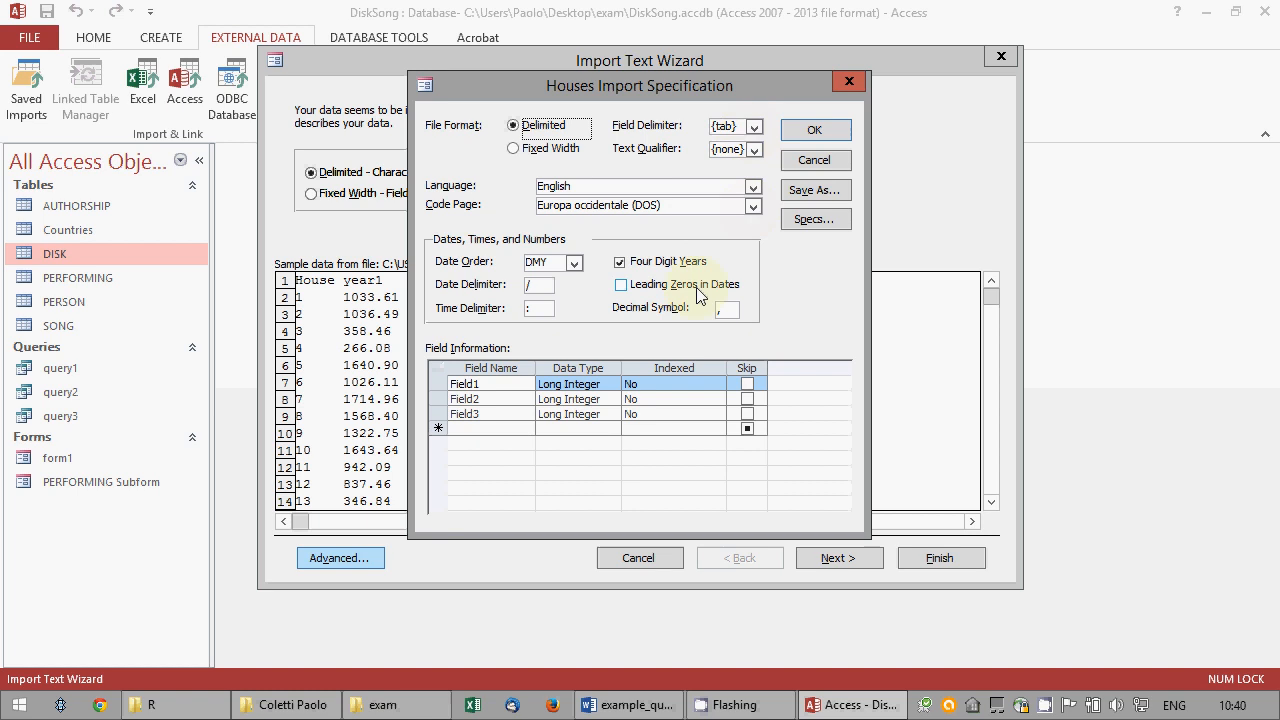
click(822, 163)
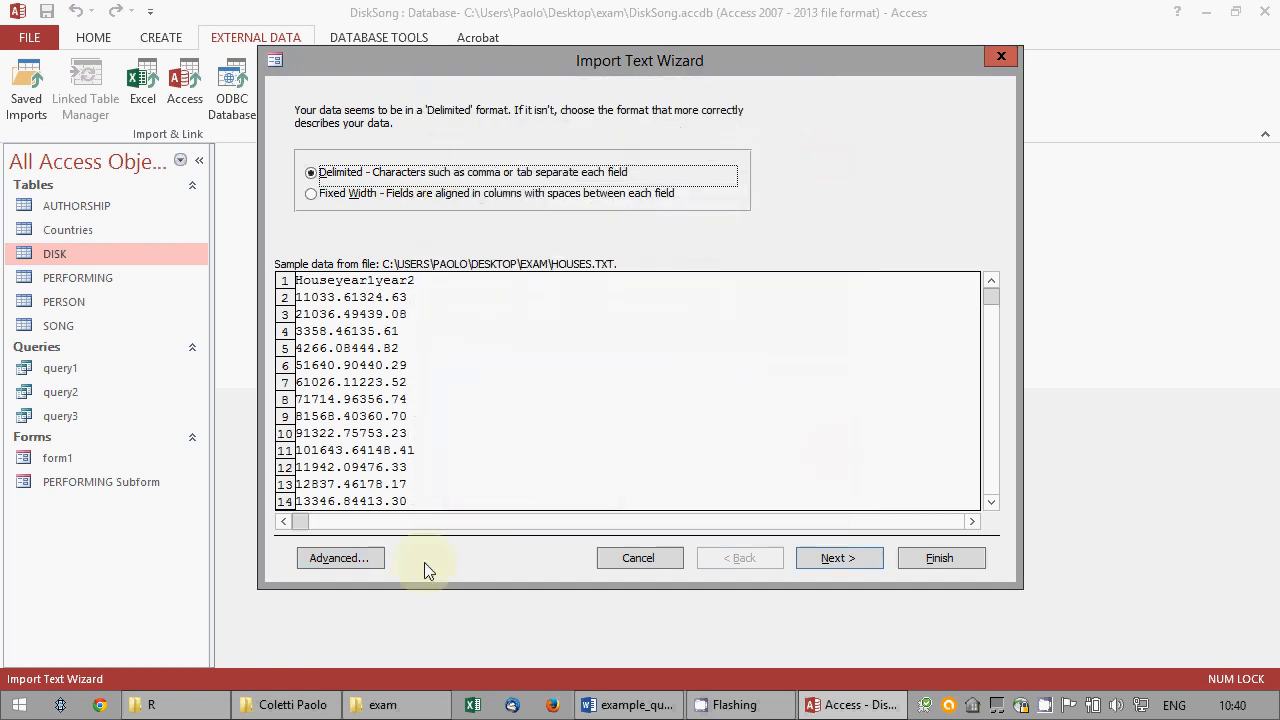
click(372, 560)
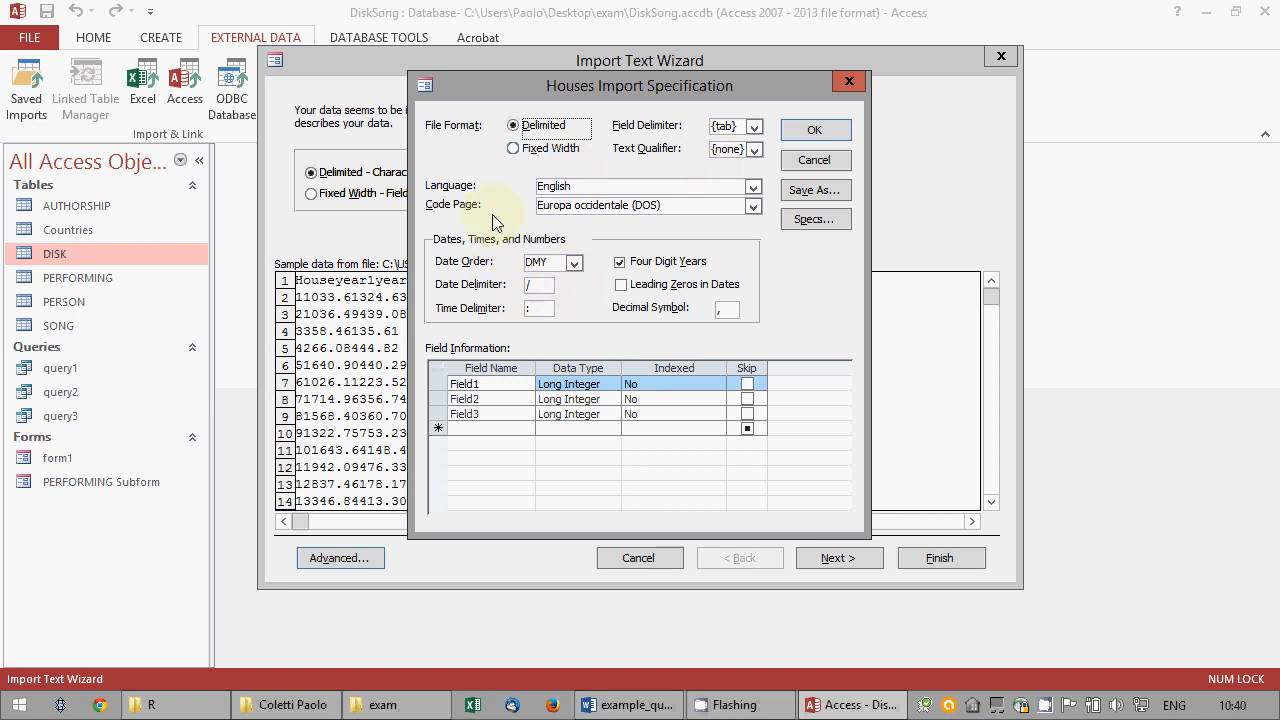
drag(604, 80, 721, 78)
click(376, 705)
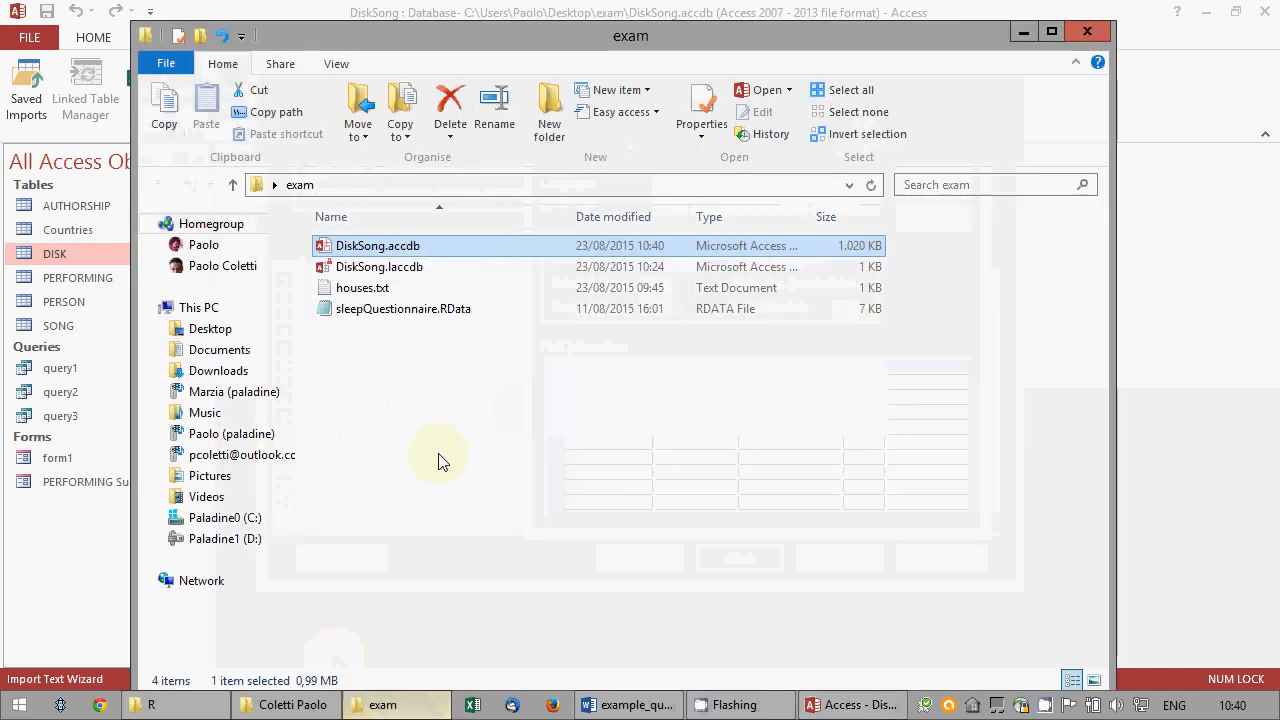
click(359, 292)
double_click(359, 293)
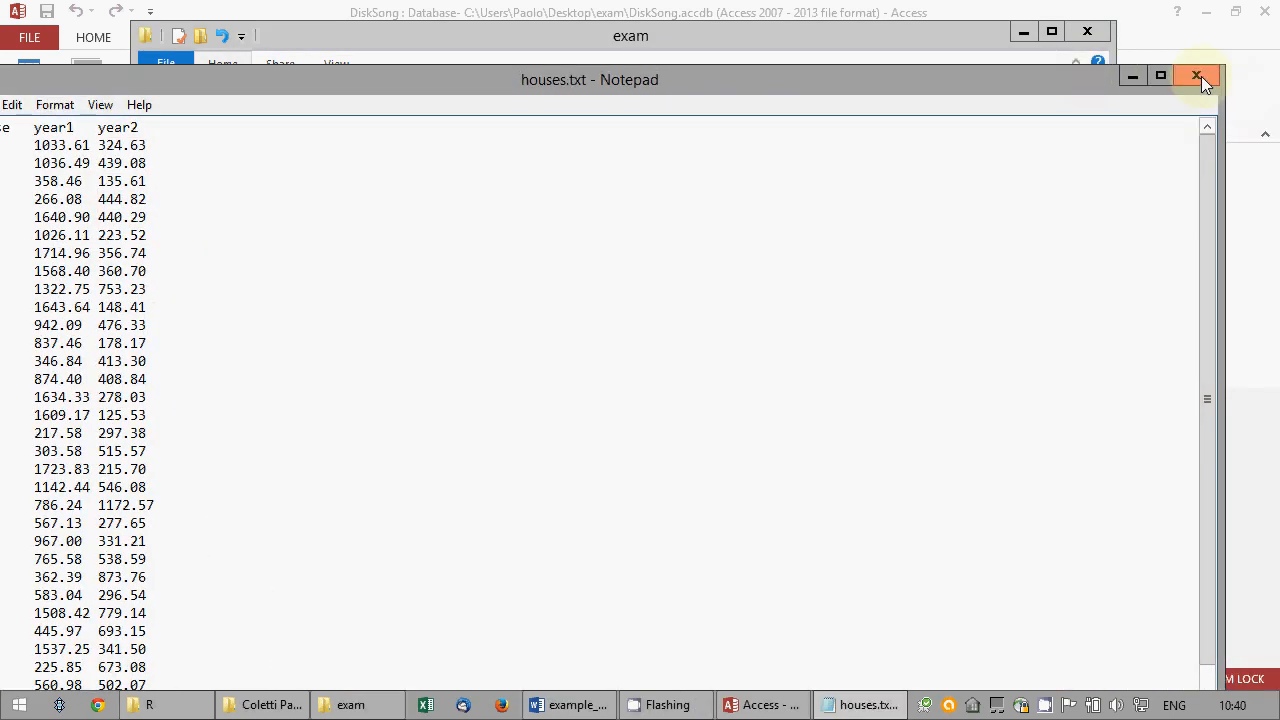
click(1201, 77)
click(858, 705)
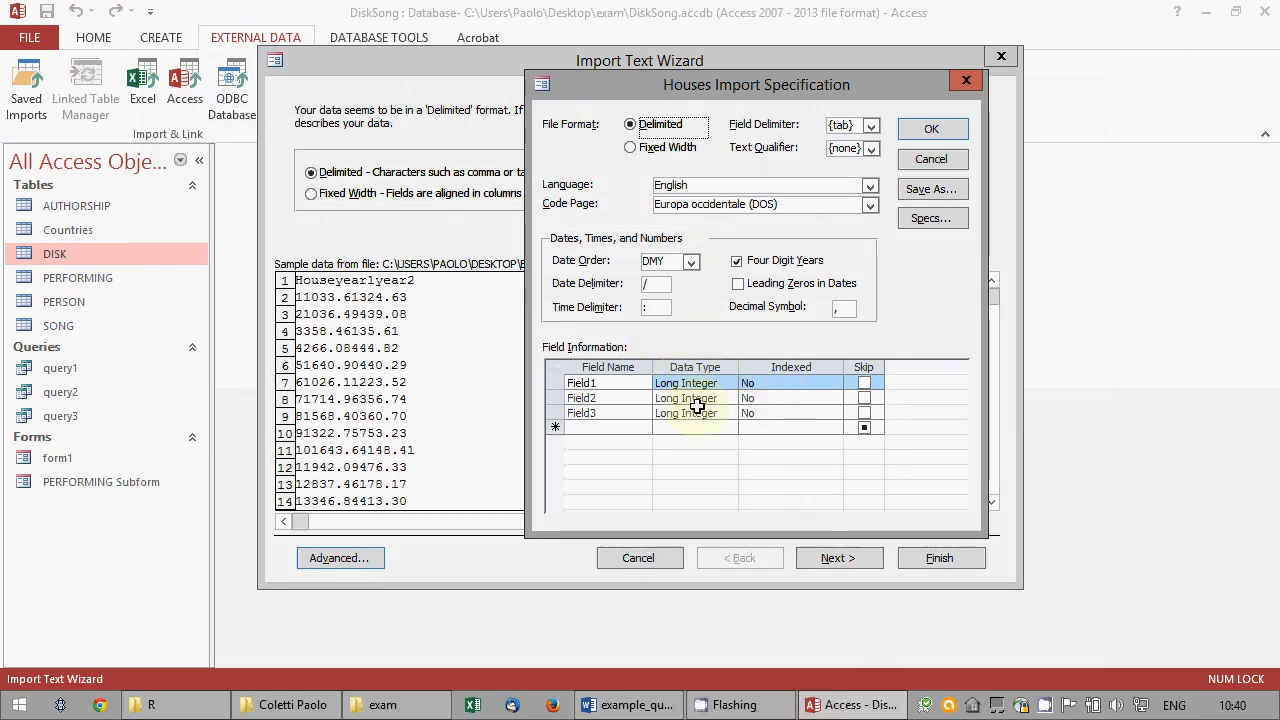
Set the decimal symbol of the import specification to a period and accept the specification.
click(843, 307)
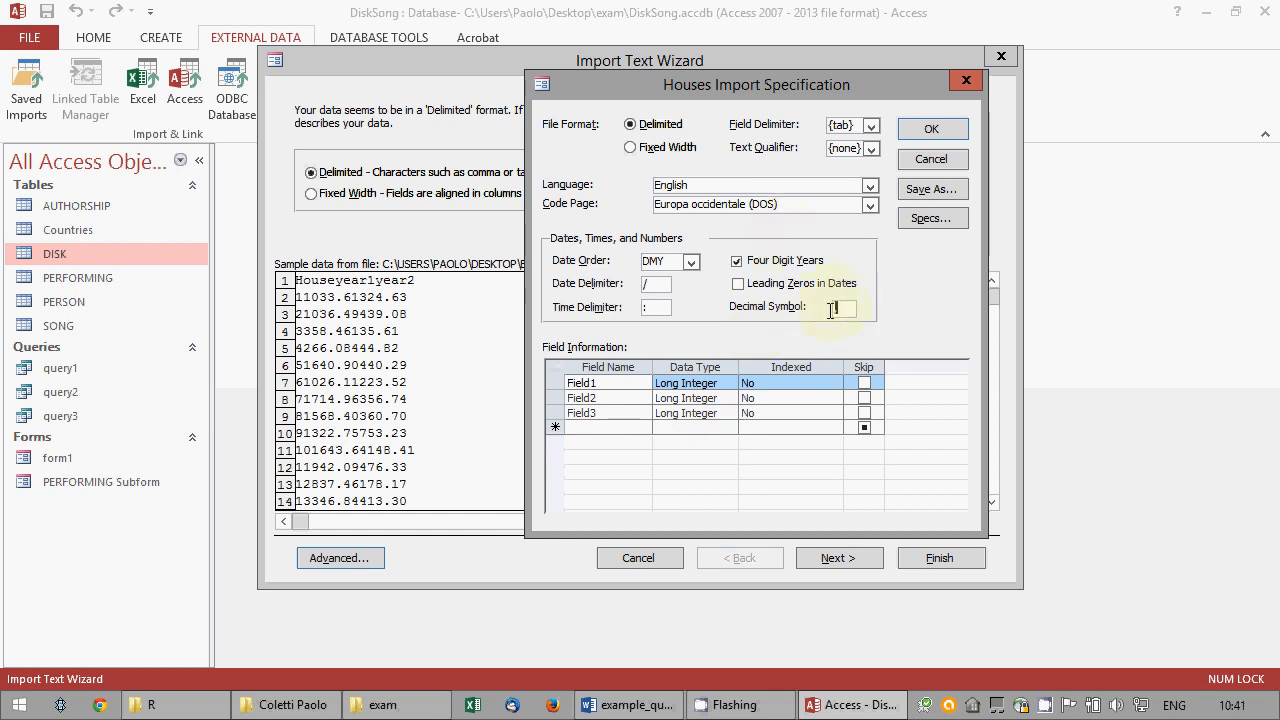
text(.)
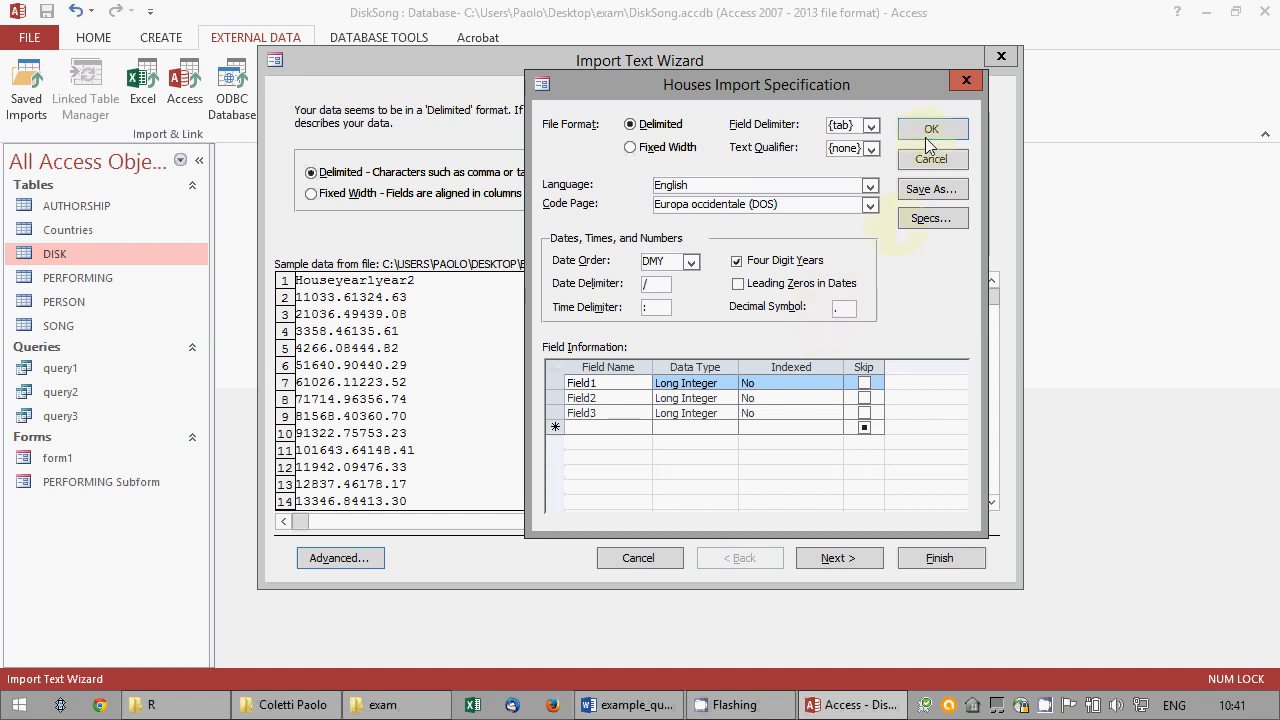
click(929, 132)
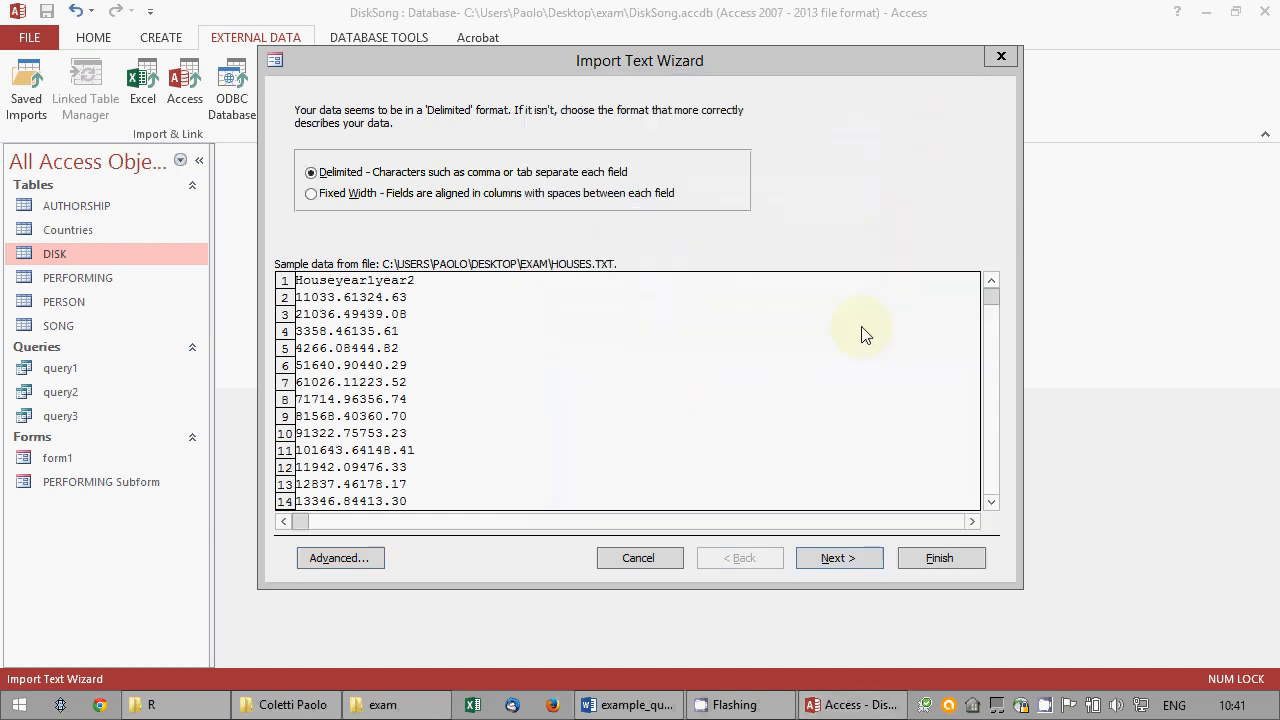
Keep Tab as the delimiter and set Field1 to data type Integer, indexed as Yes (No Duplicates).
click(835, 562)
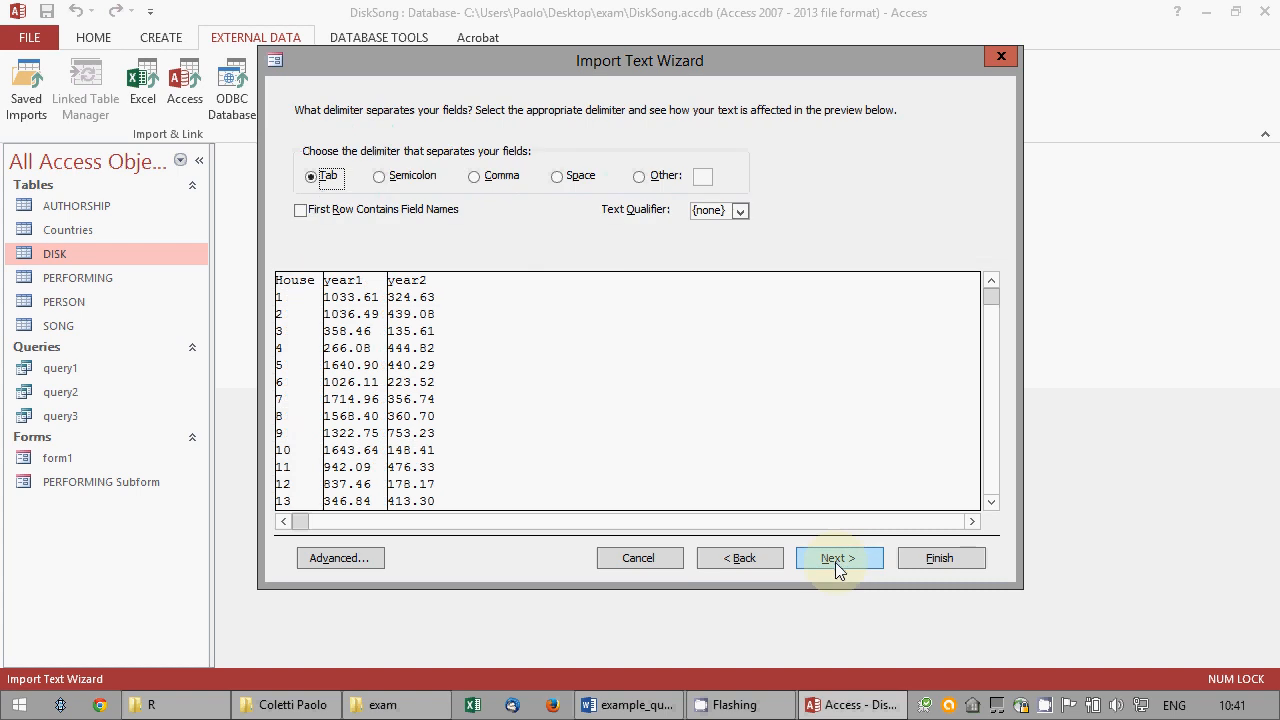
click(835, 558)
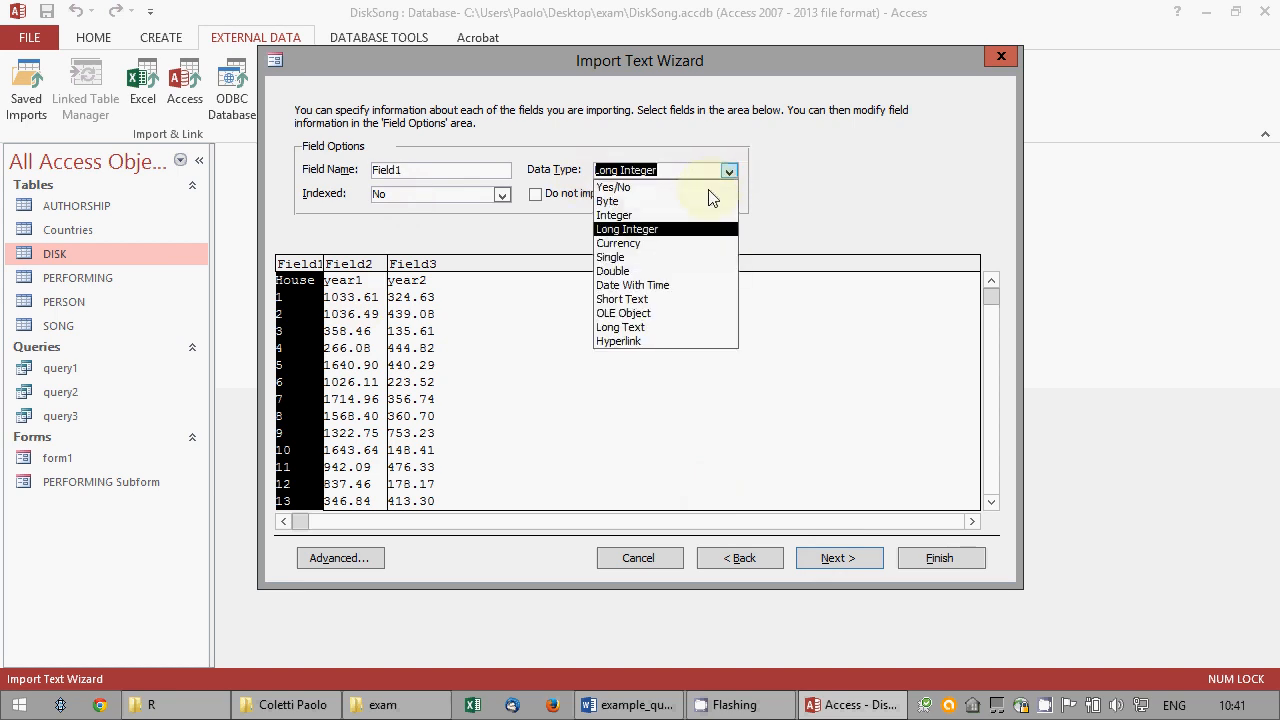
click(692, 215)
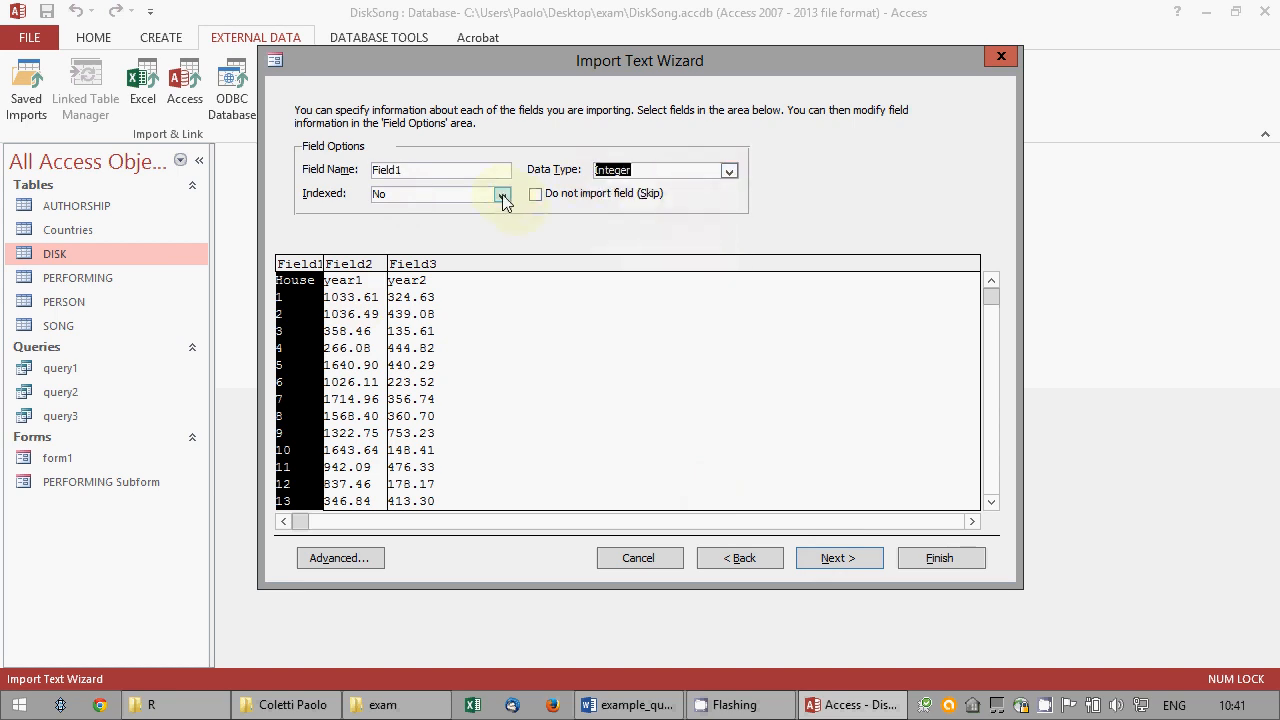
click(503, 198)
click(480, 240)
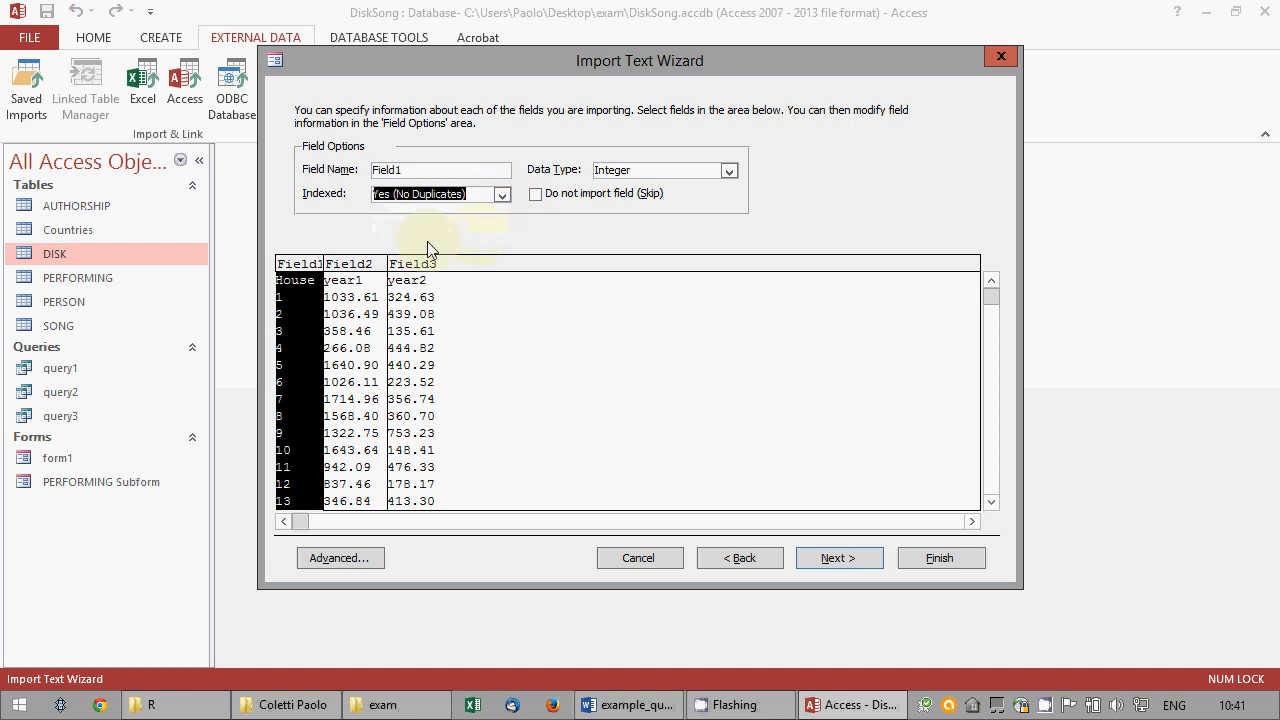
Set the data type of Field2 and Field3 to Single.
click(385, 270)
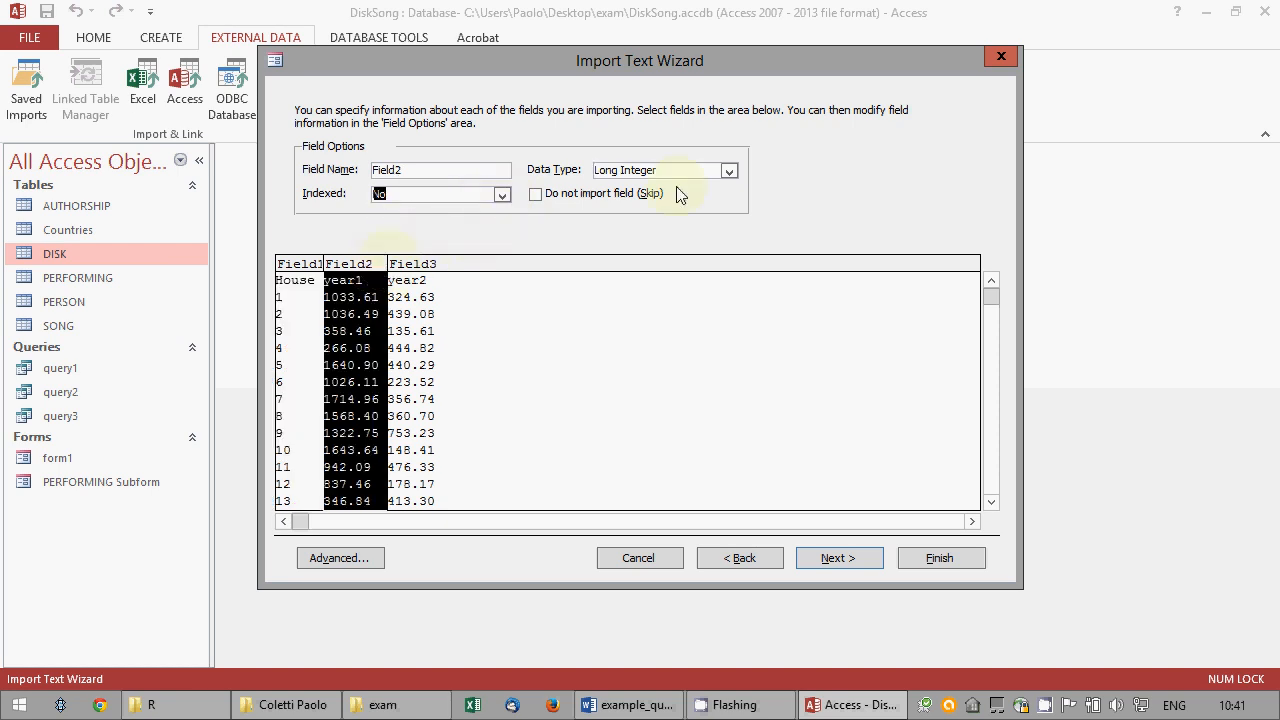
click(729, 171)
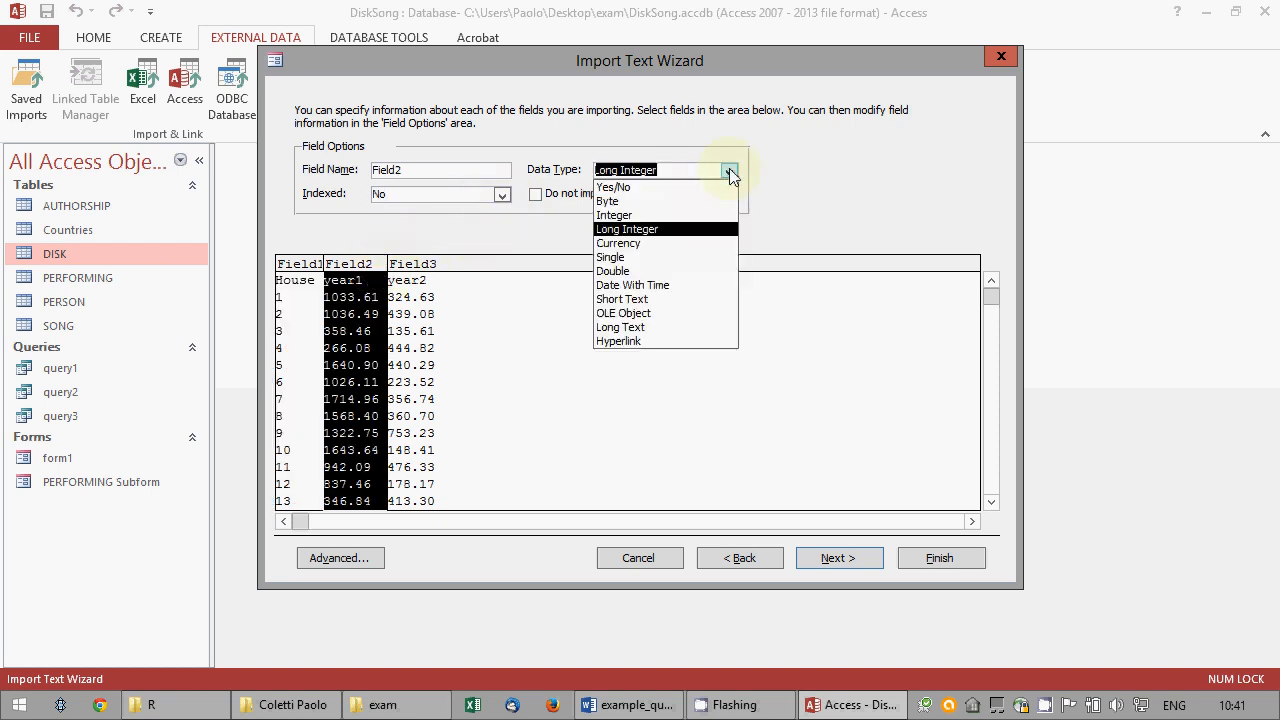
click(695, 257)
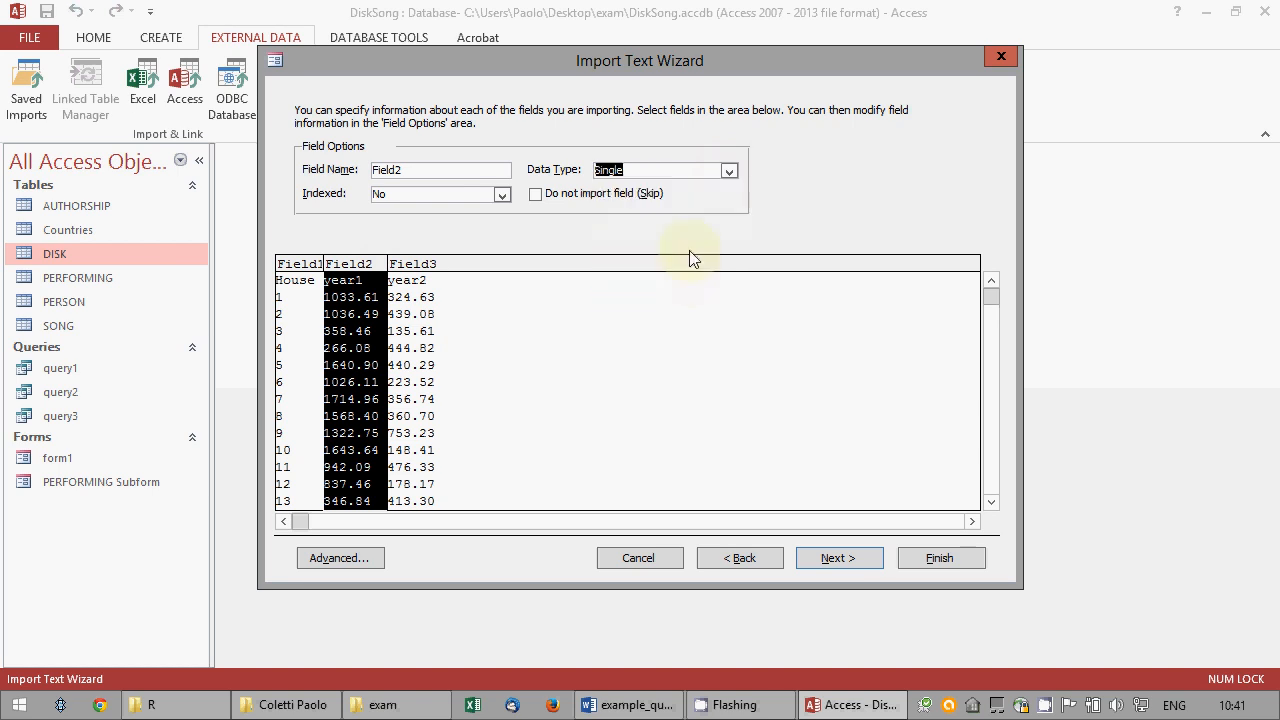
click(703, 263)
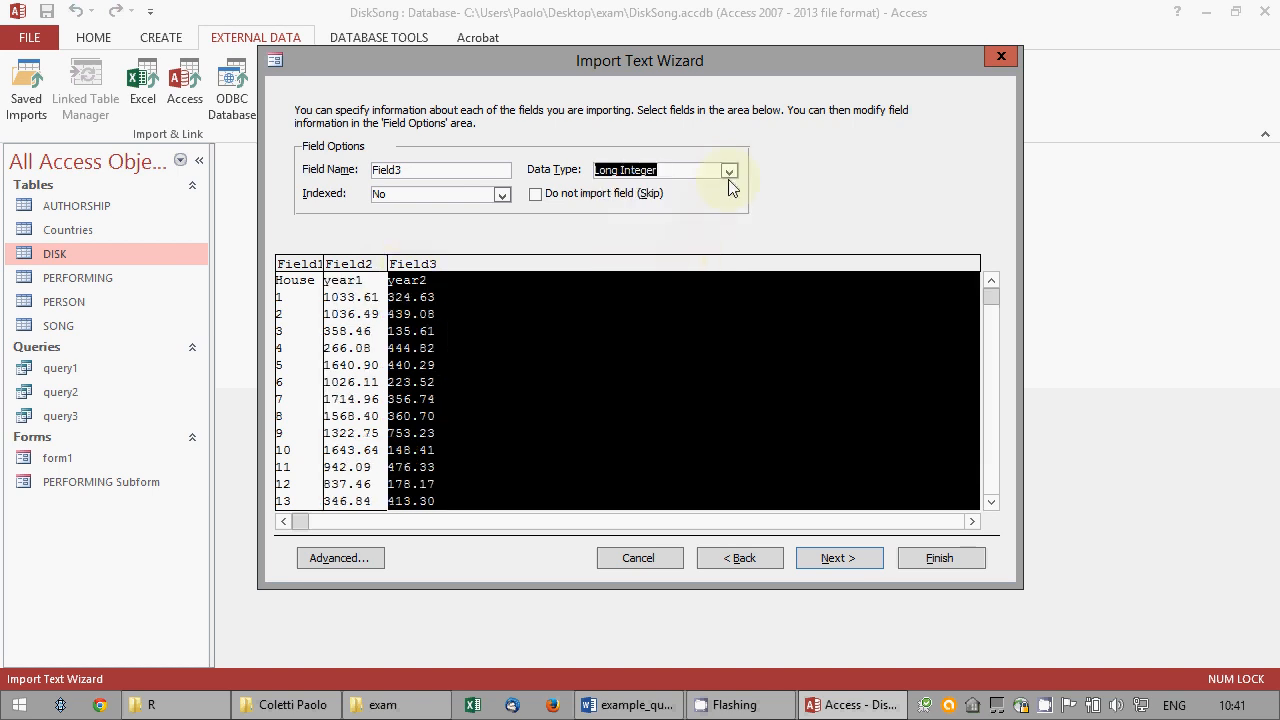
click(728, 172)
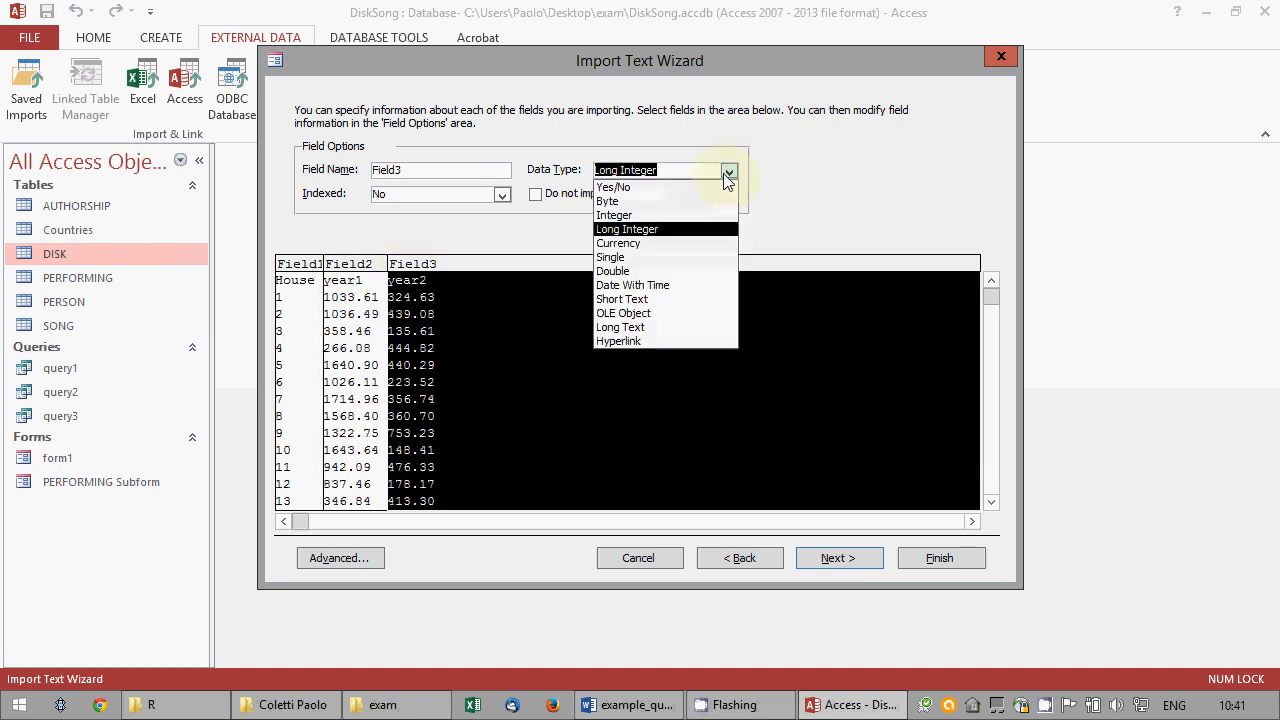
click(669, 258)
Choose Field1 as the primary key, and return to the delimiter settings to mark the first row as containing field names.
click(843, 562)
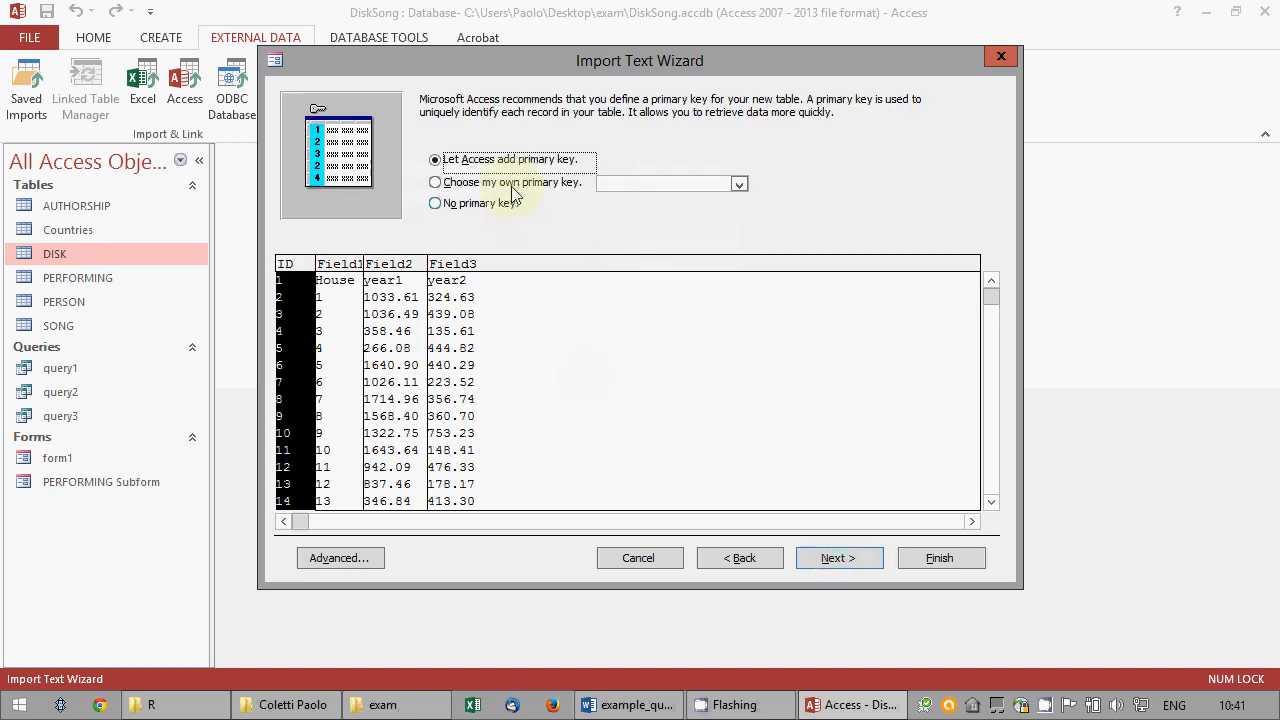
click(575, 185)
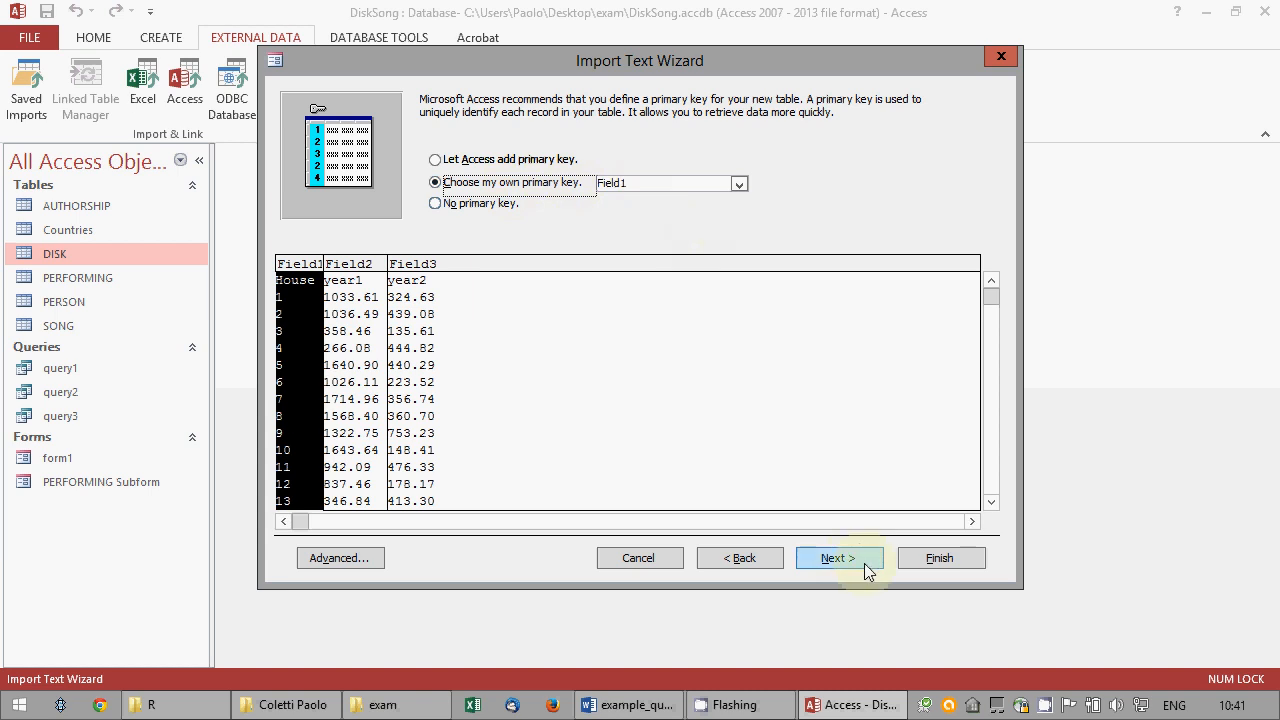
click(752, 560)
click(752, 560)
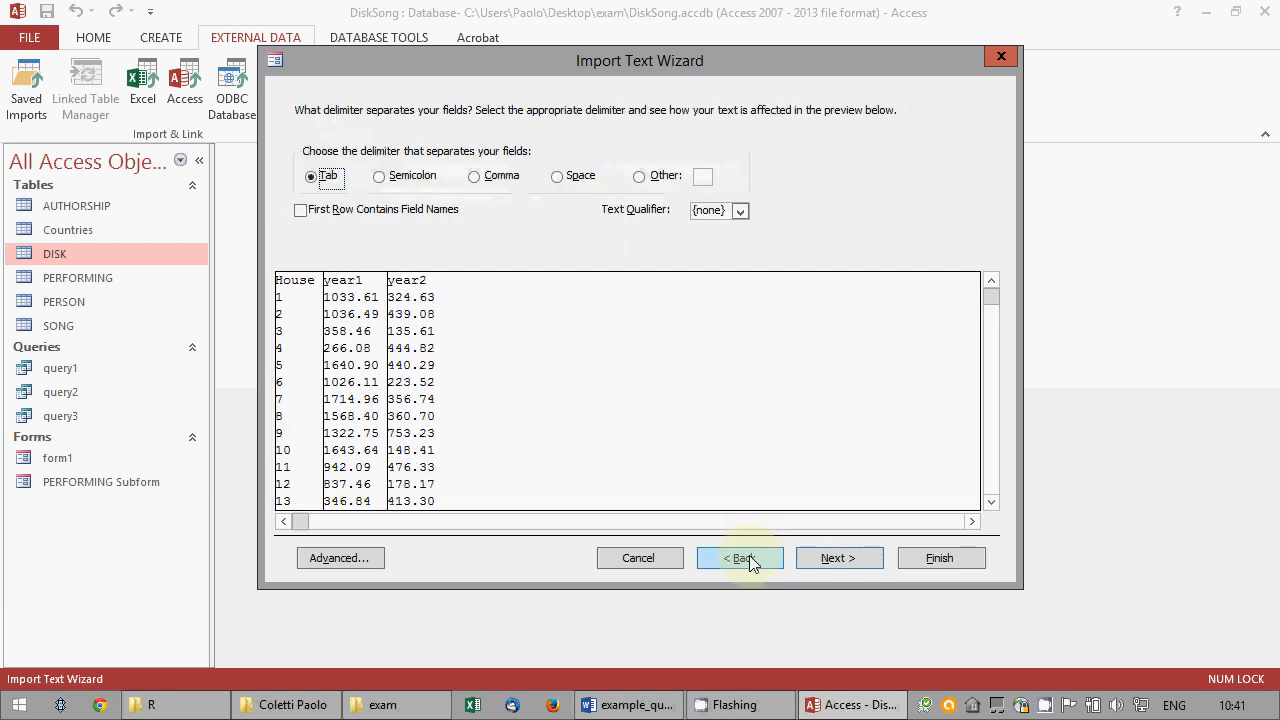
click(752, 560)
click(863, 560)
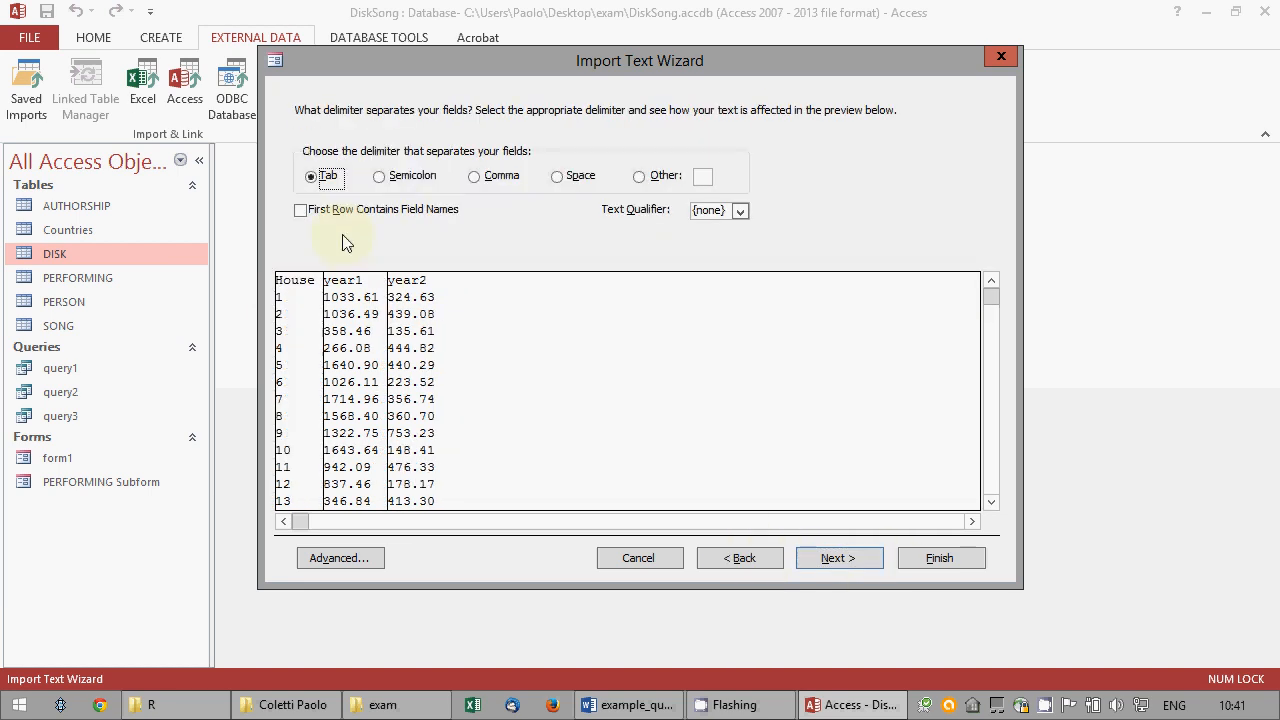
click(301, 210)
click(838, 556)
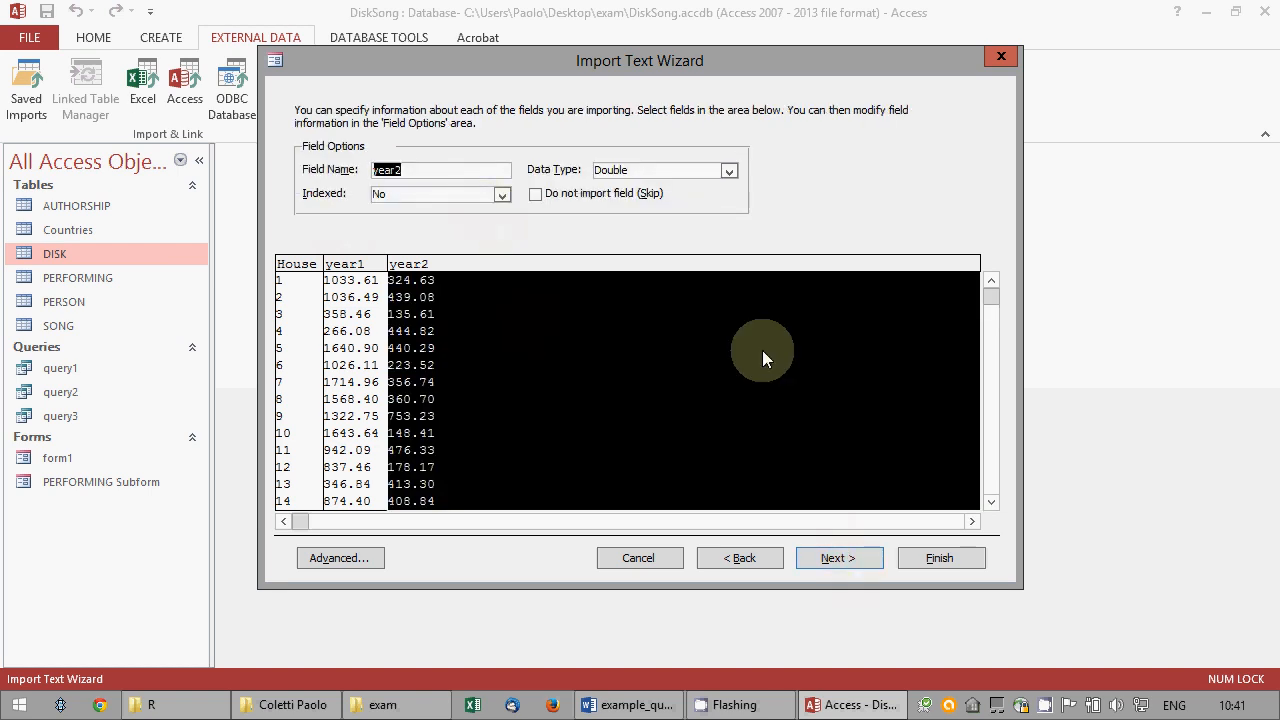
Keep House as the primary key and finish importing into the table Houses without saving the import steps.
click(843, 559)
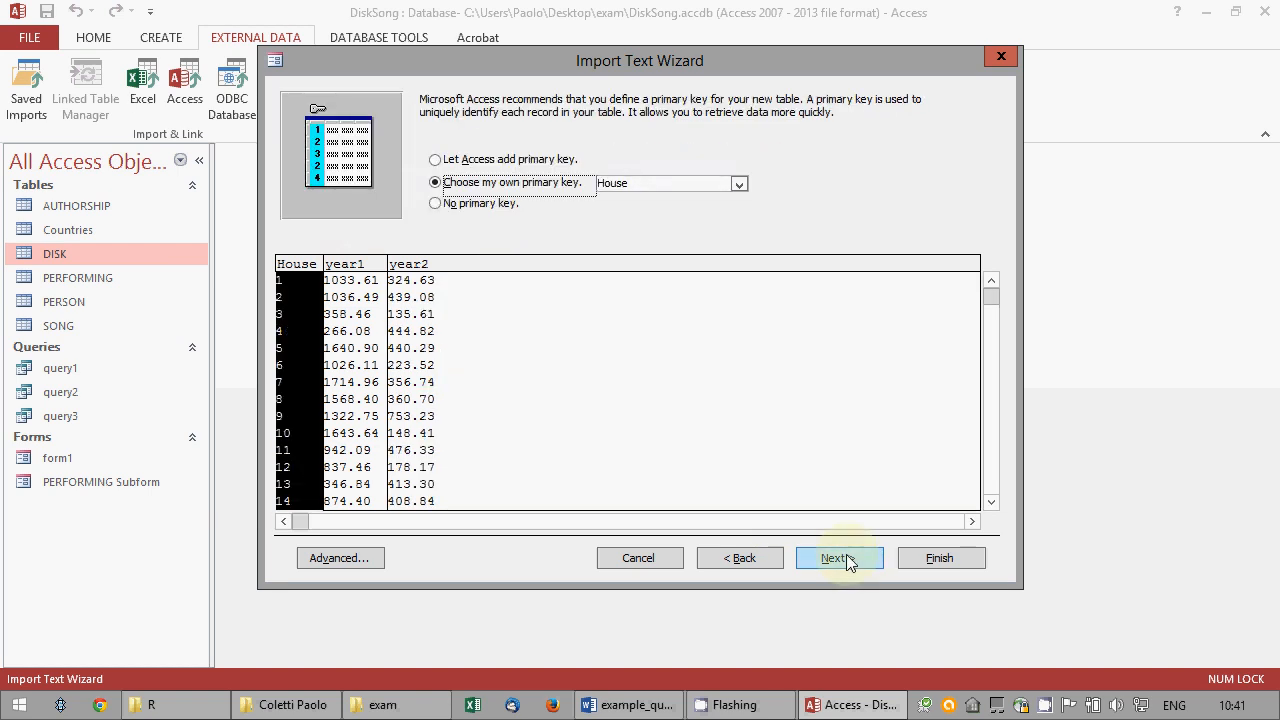
click(846, 560)
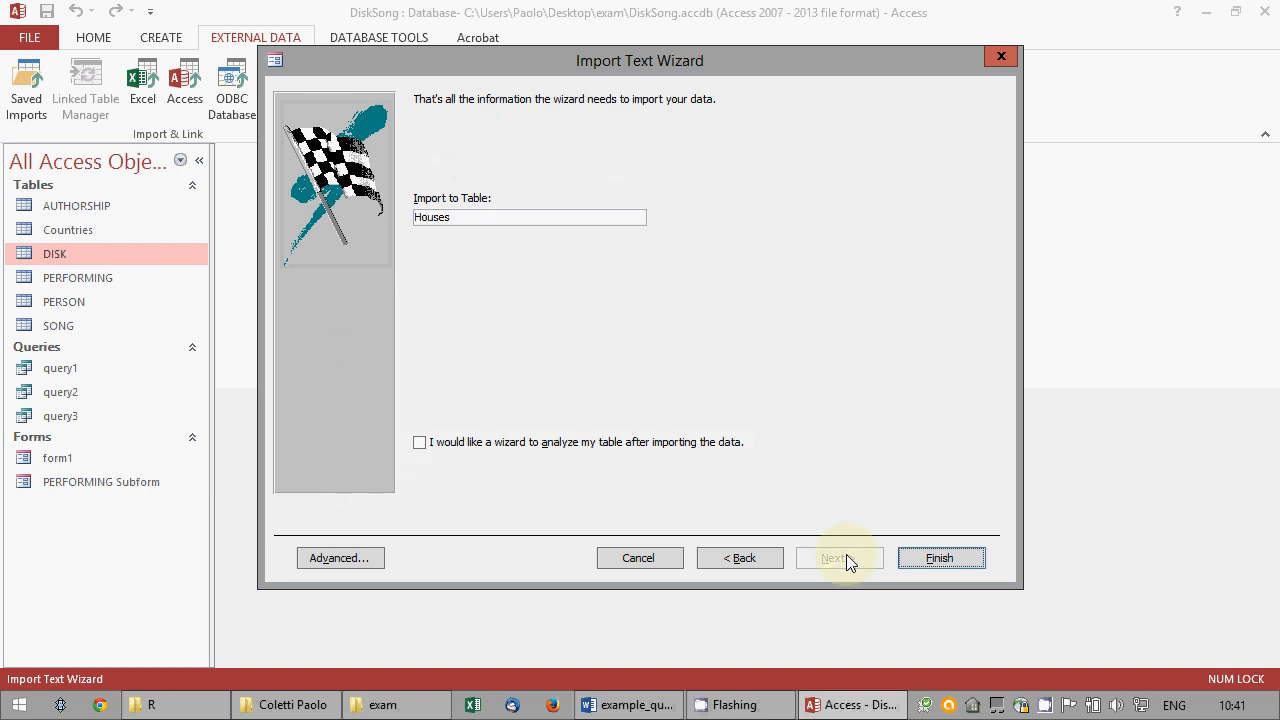
click(939, 560)
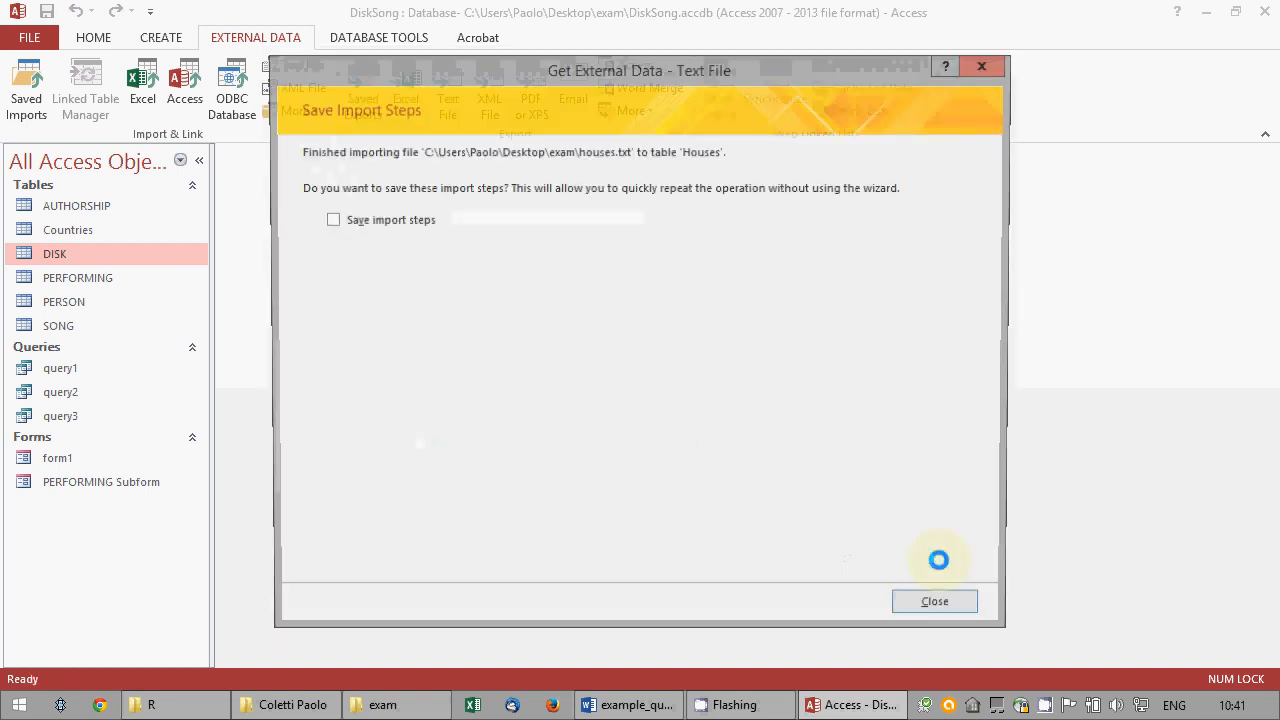
click(934, 600)
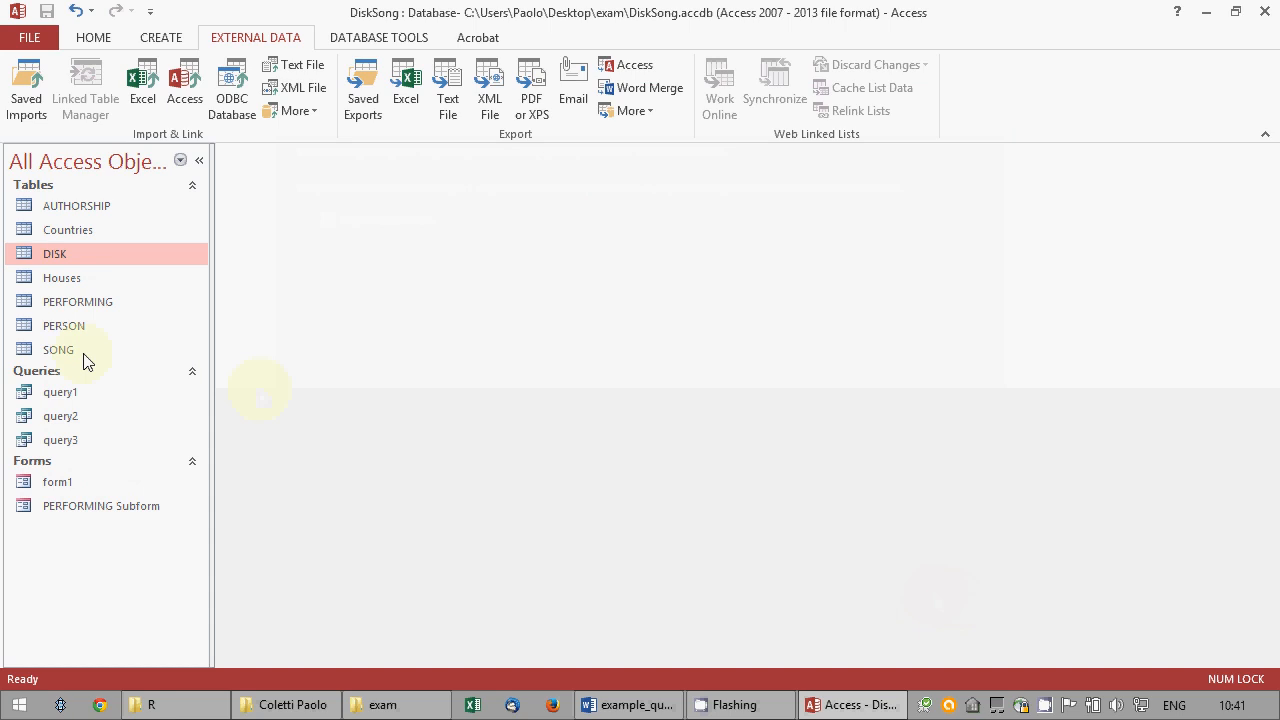
Open the Houses table to check the imported records, and close the table and Access.
double_click(70, 277)
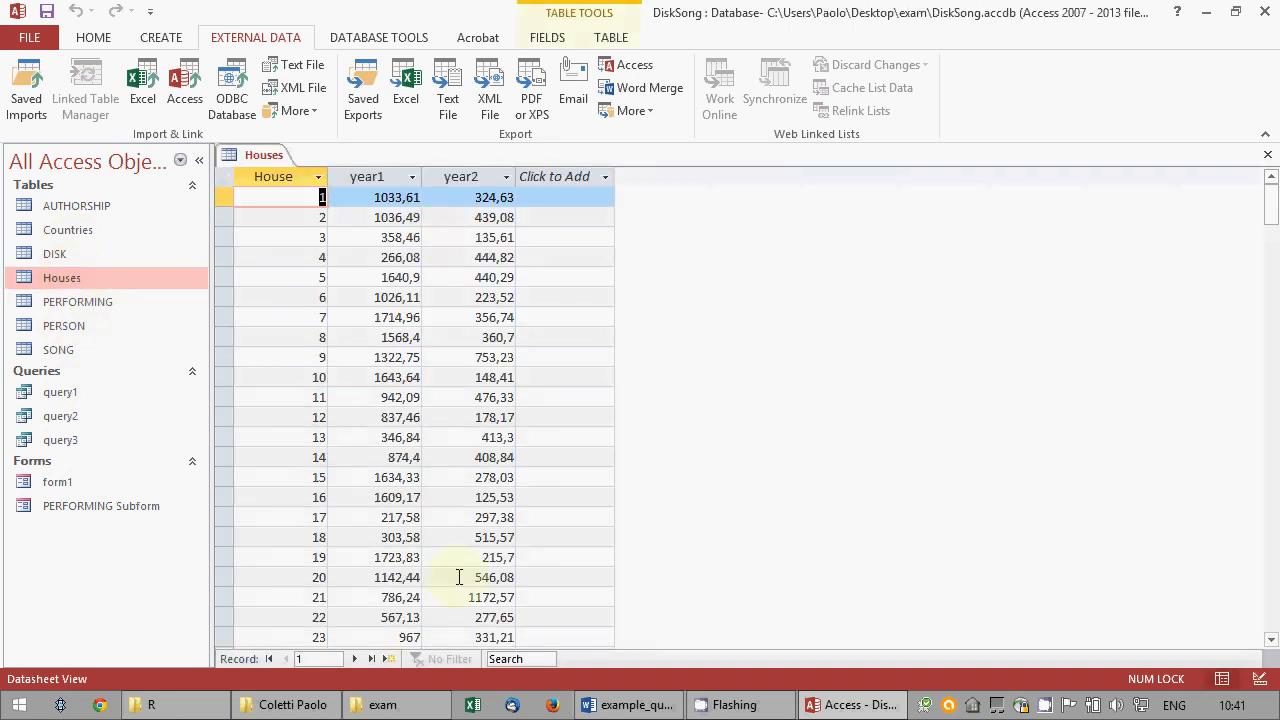
click(1268, 155)
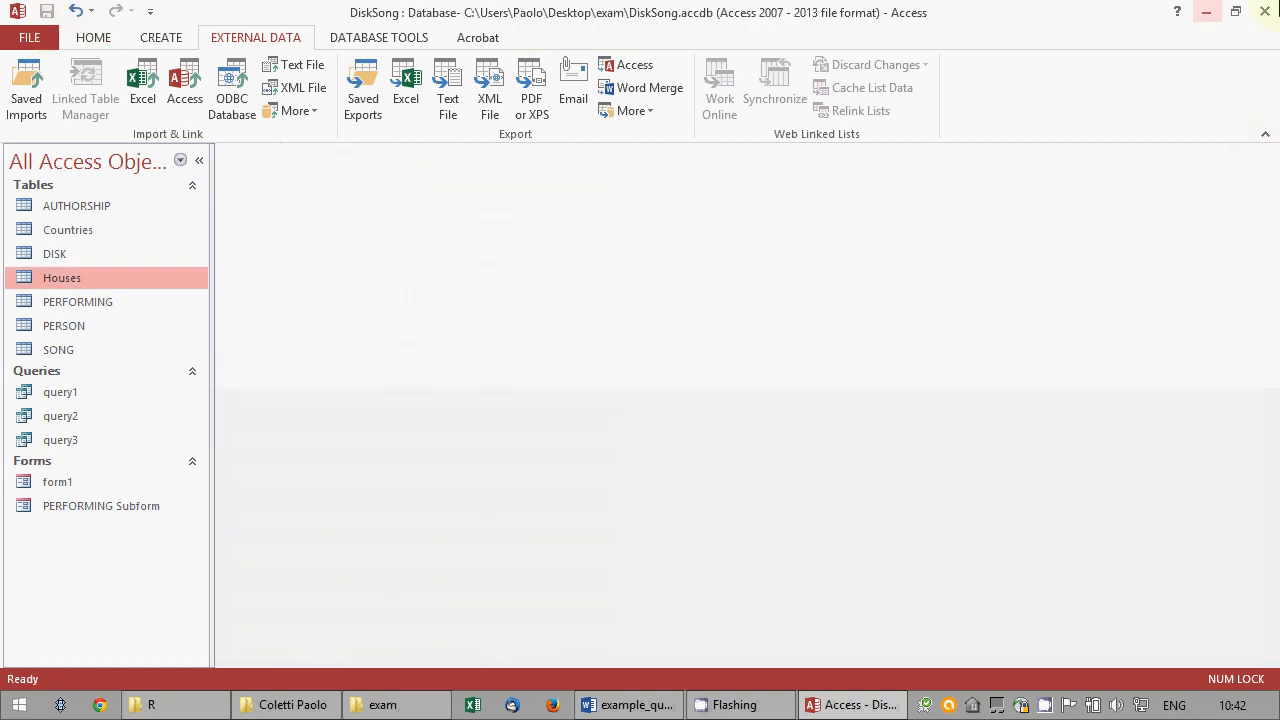
click(1265, 12)
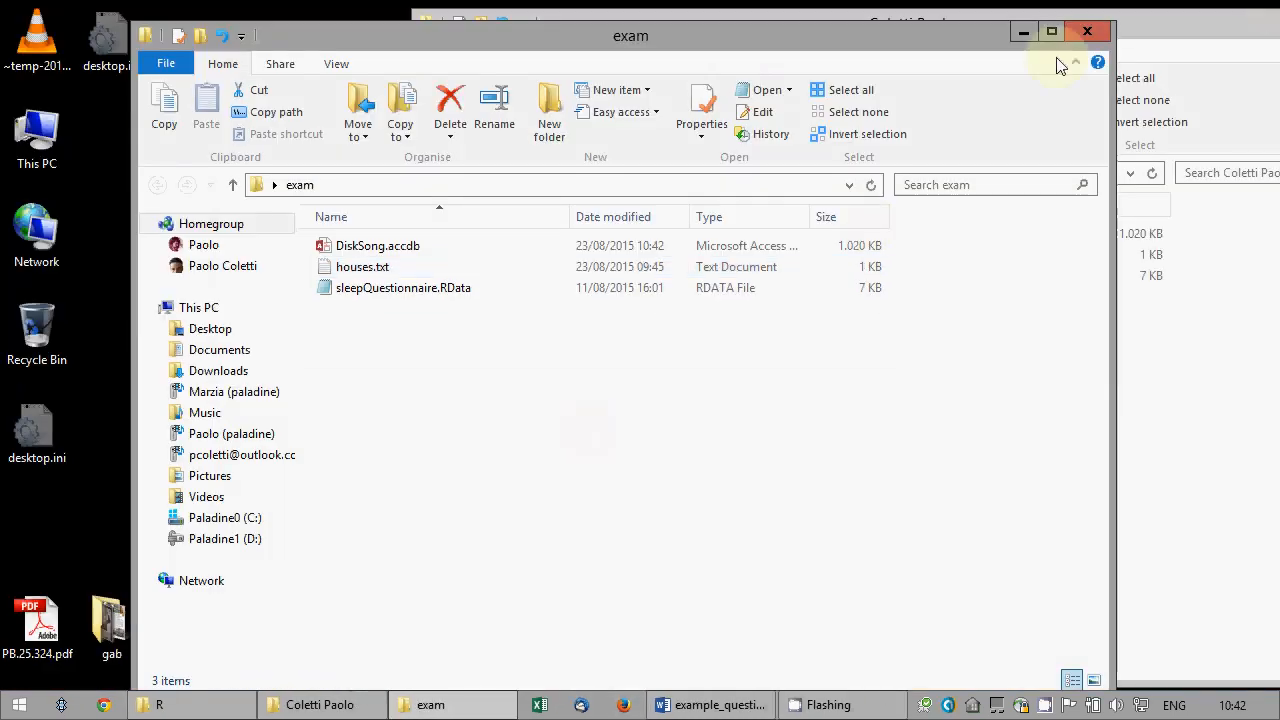
Put away the network exam folder window and bring up the exam and R folders in File Explorer.
click(1023, 32)
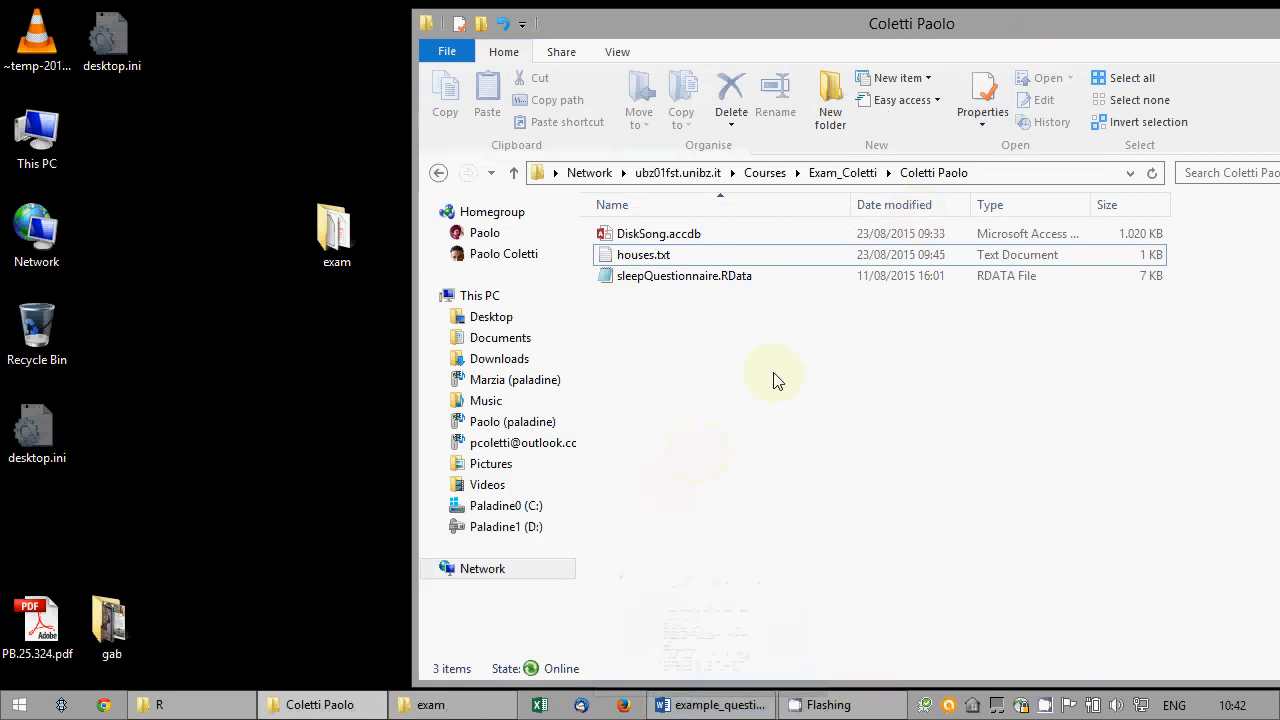
drag(990, 23, 812, 51)
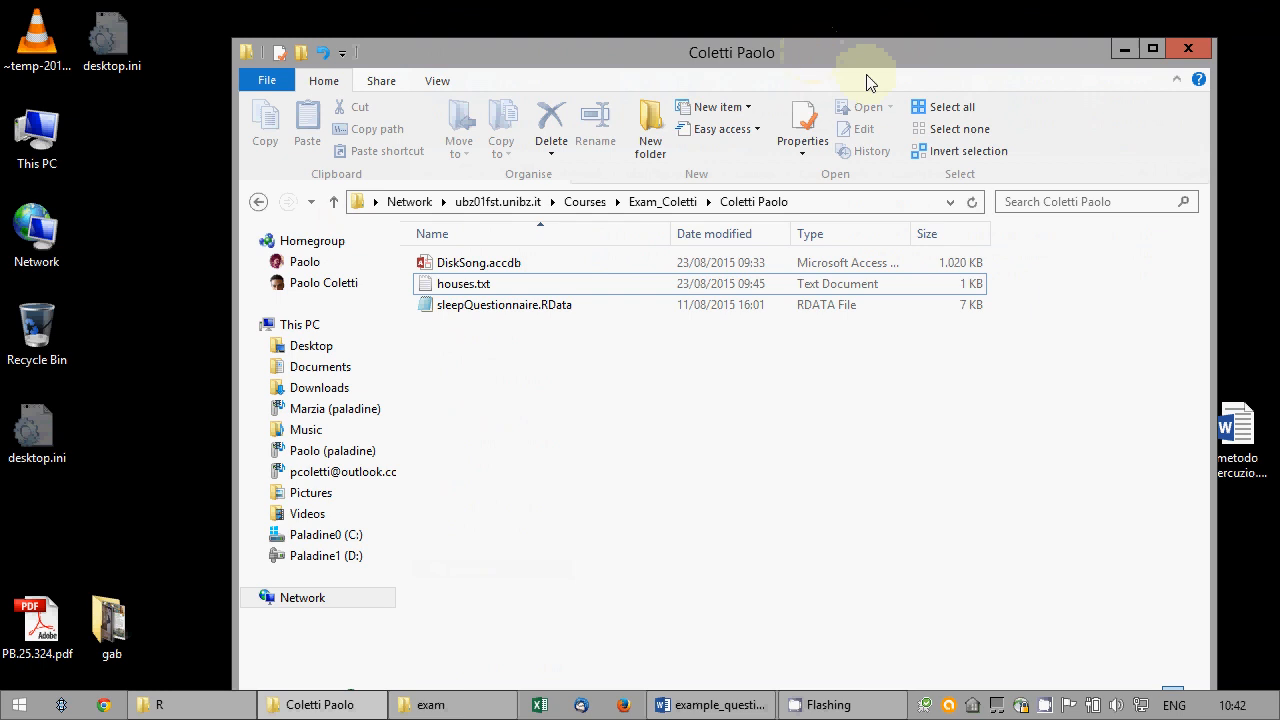
click(1123, 50)
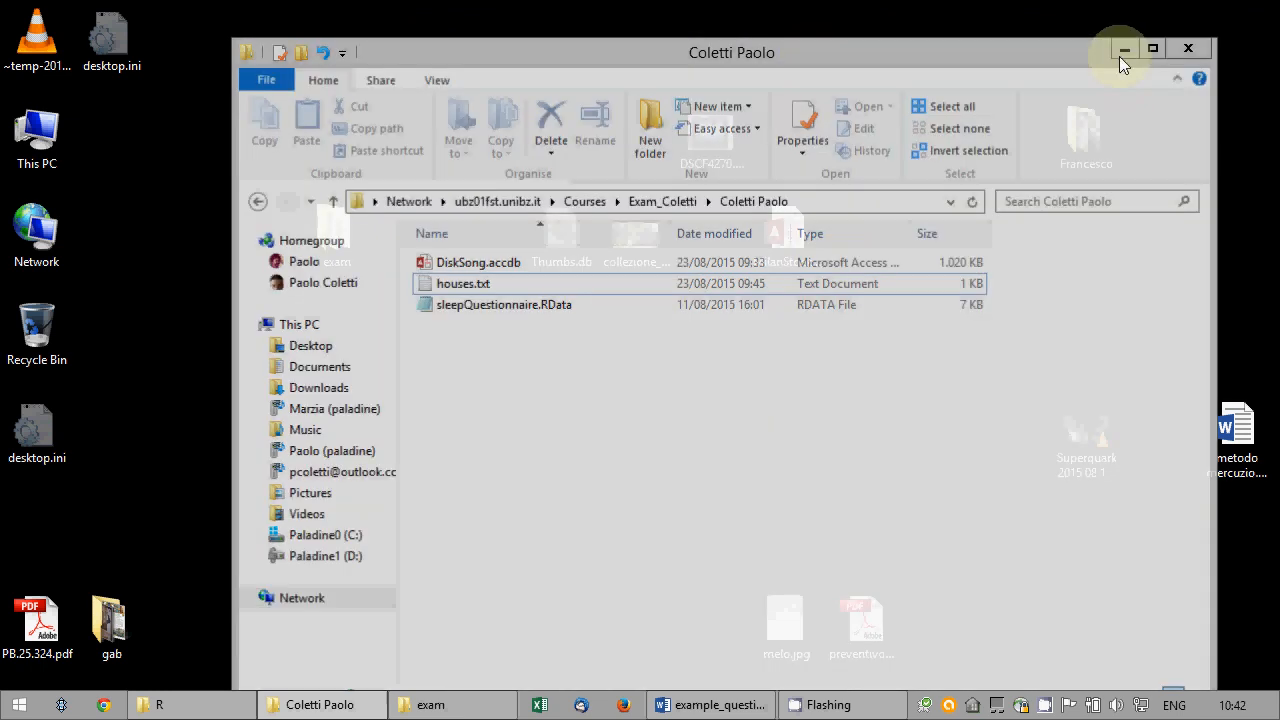
click(432, 704)
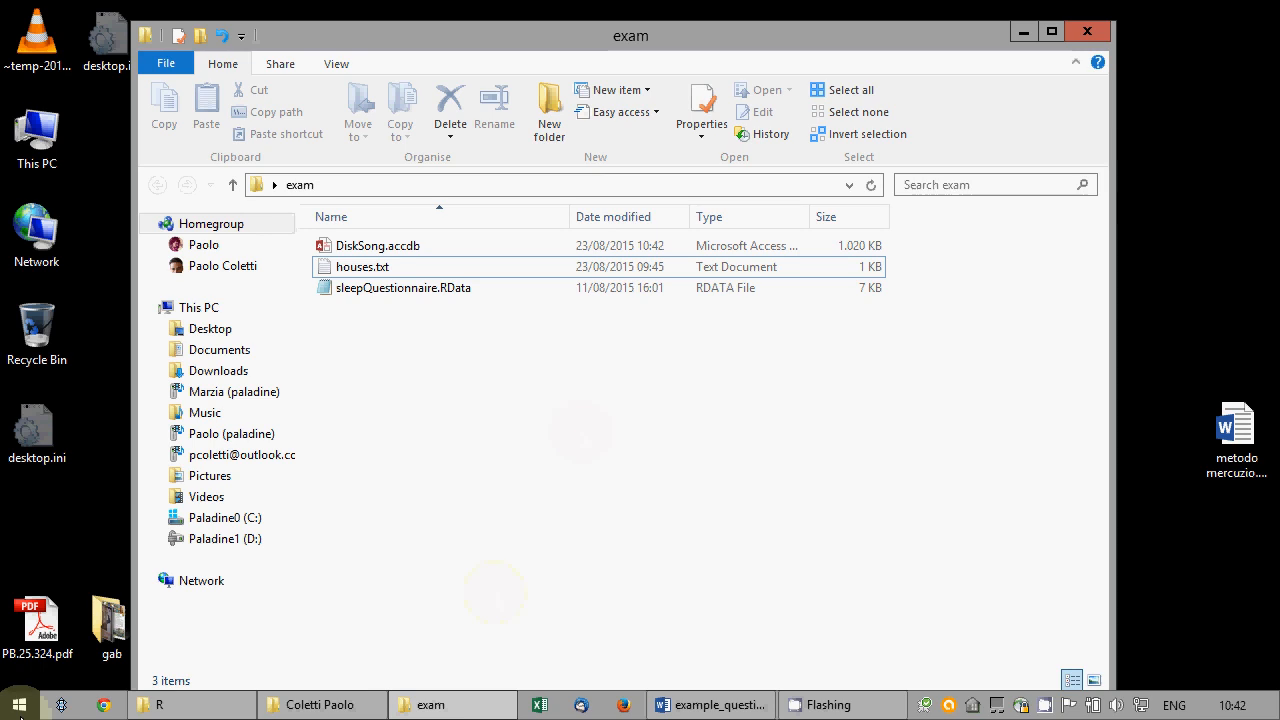
click(159, 705)
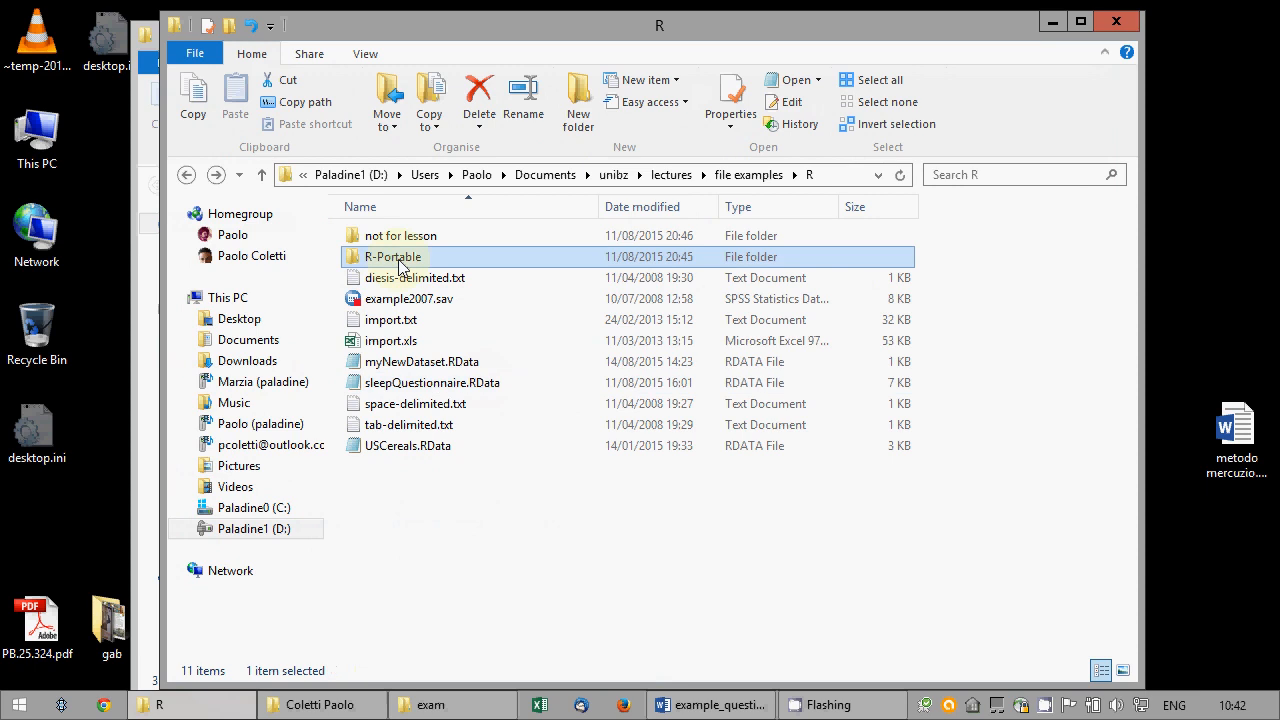
Open the R-Portable folder and launch R-Portable.exe.
double_click(385, 256)
click(397, 323)
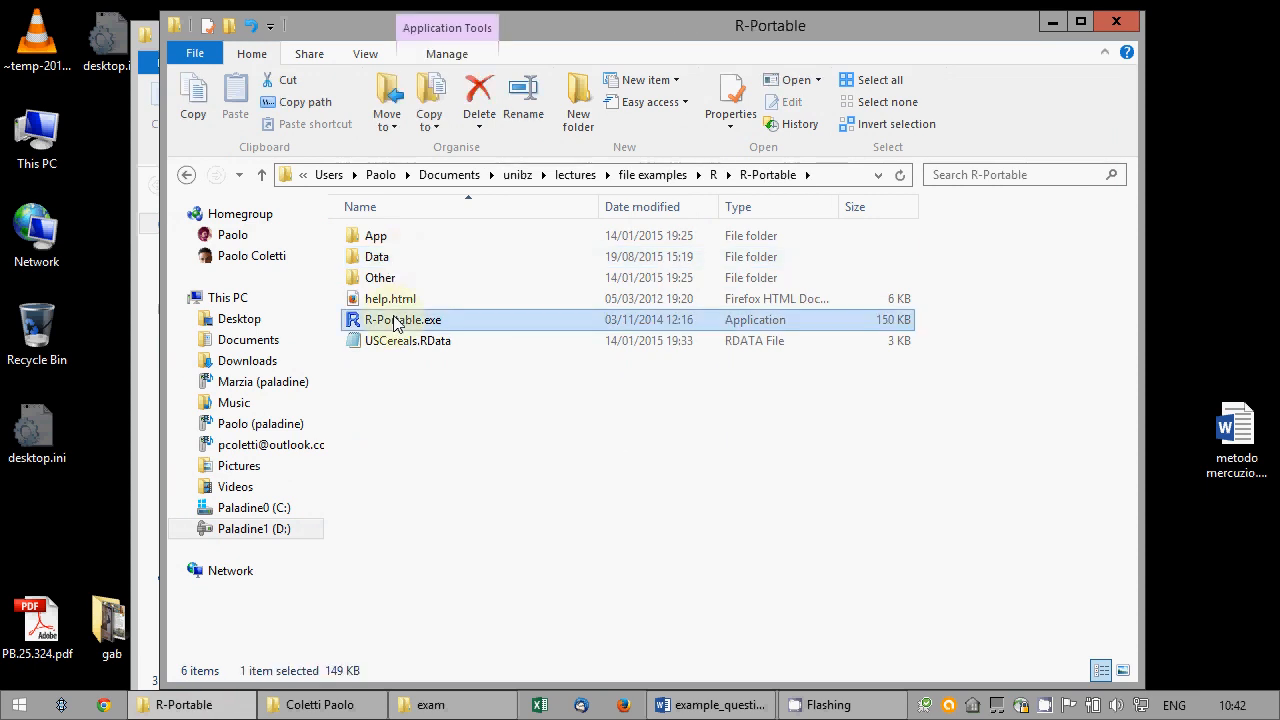
double_click(393, 321)
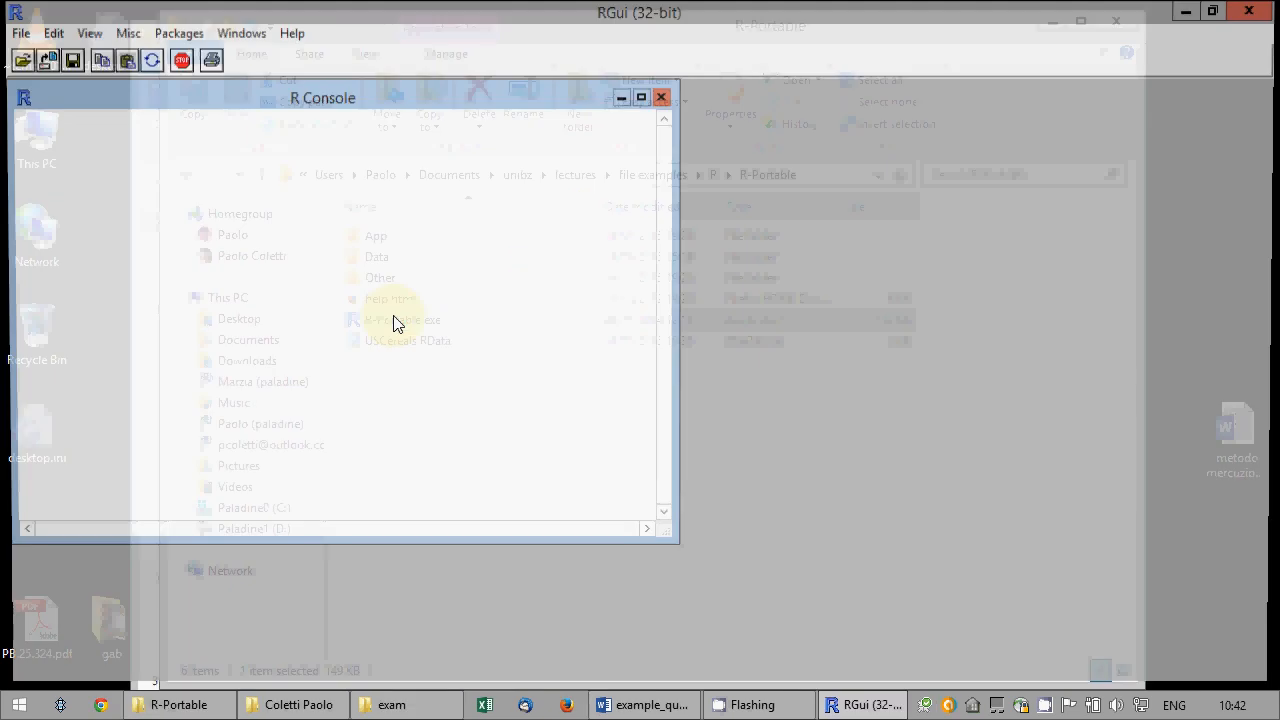
Load the Rcmdr package in R and maximize the R Commander window.
click(175, 33)
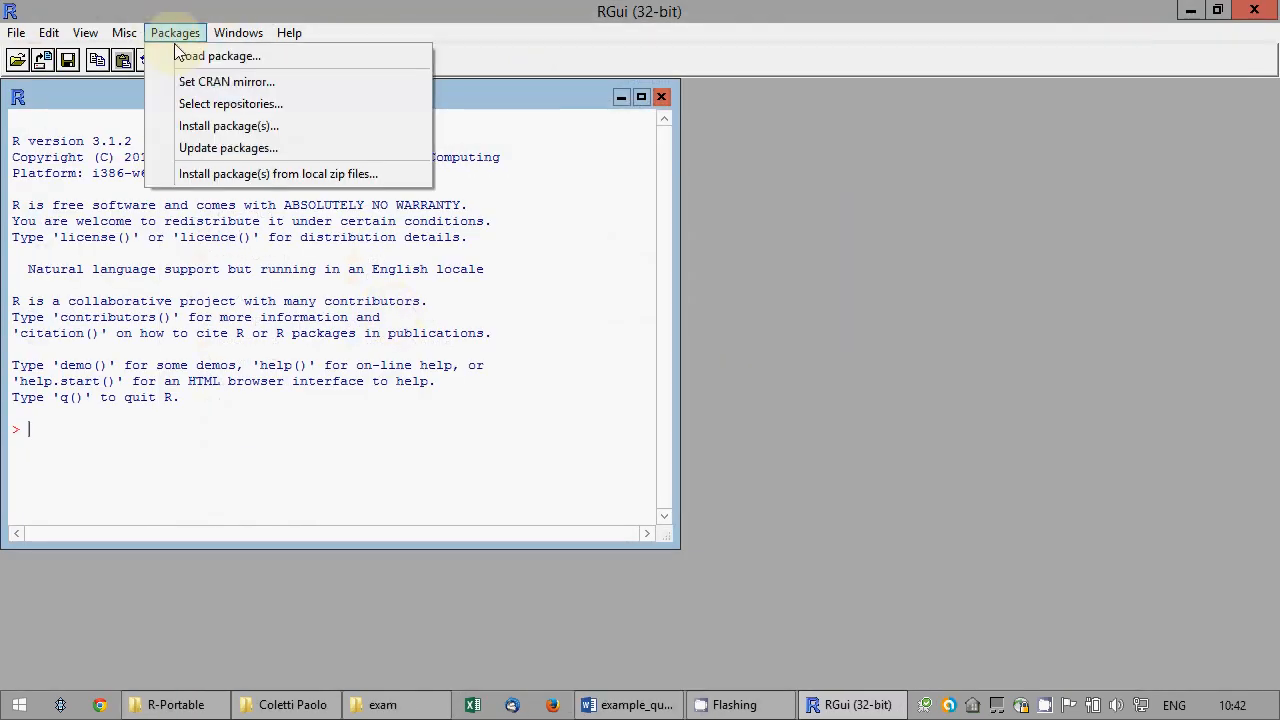
click(180, 55)
click(699, 402)
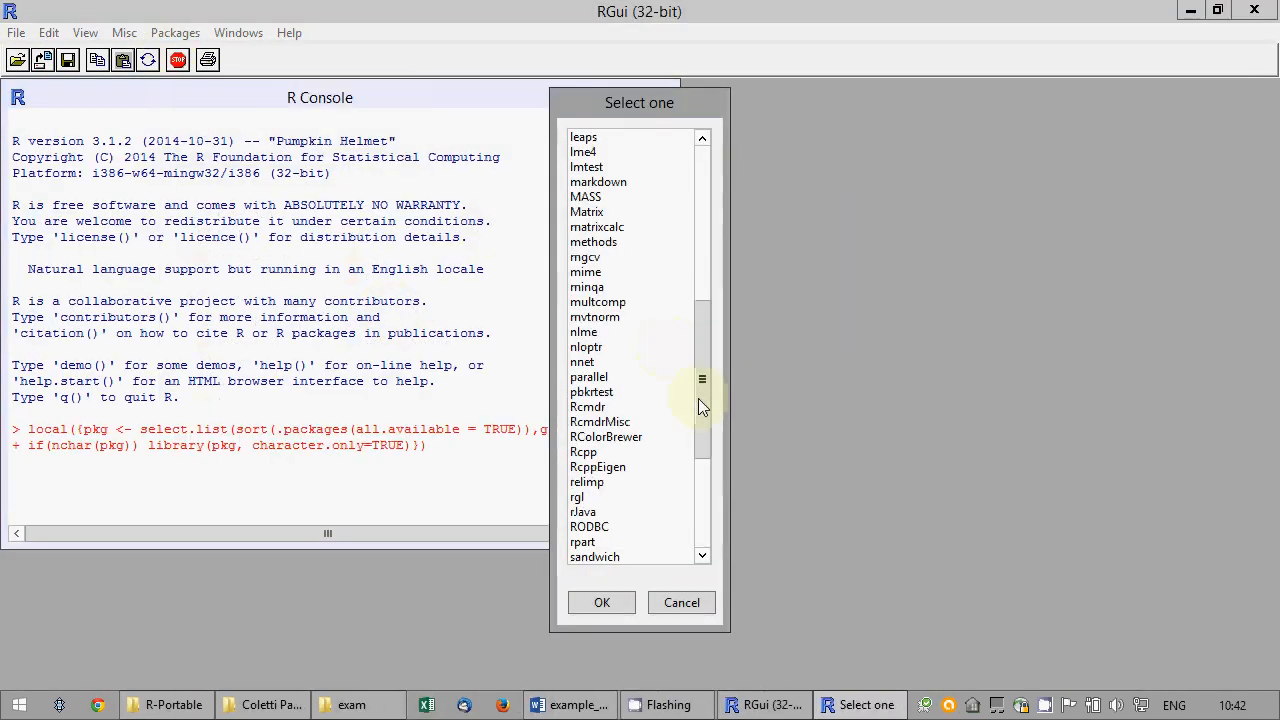
click(605, 407)
click(612, 602)
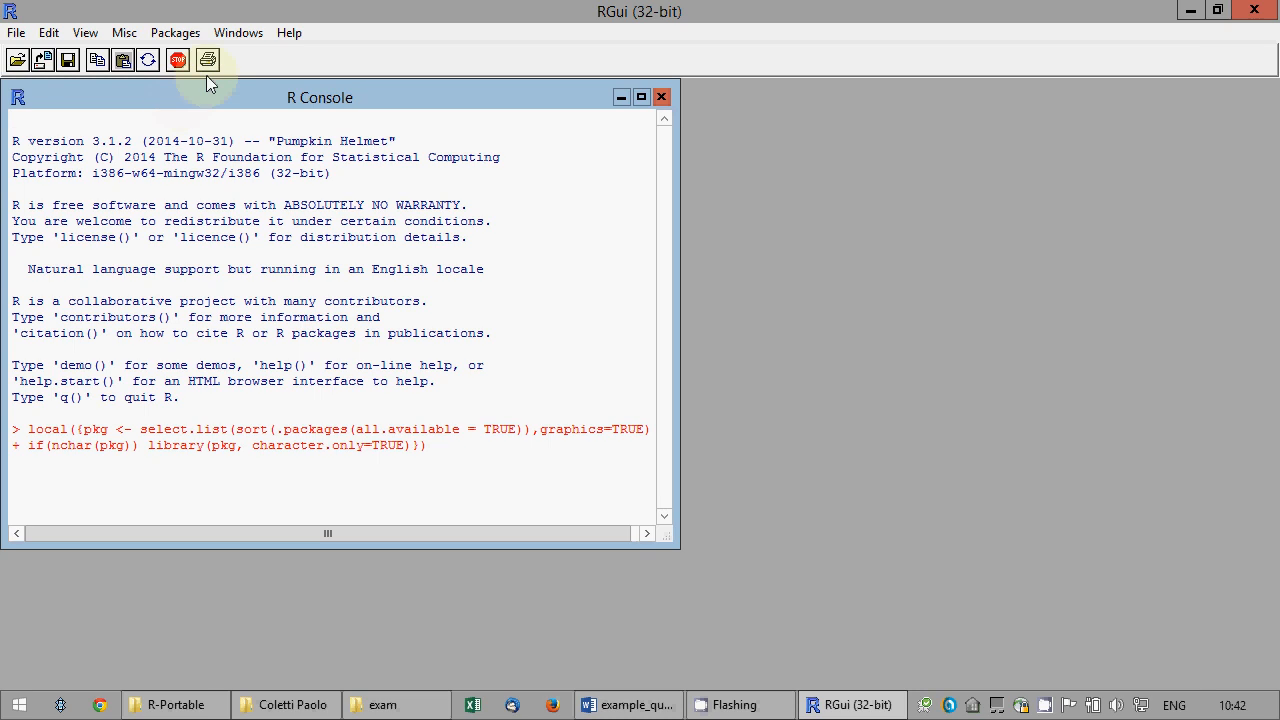
click(676, 12)
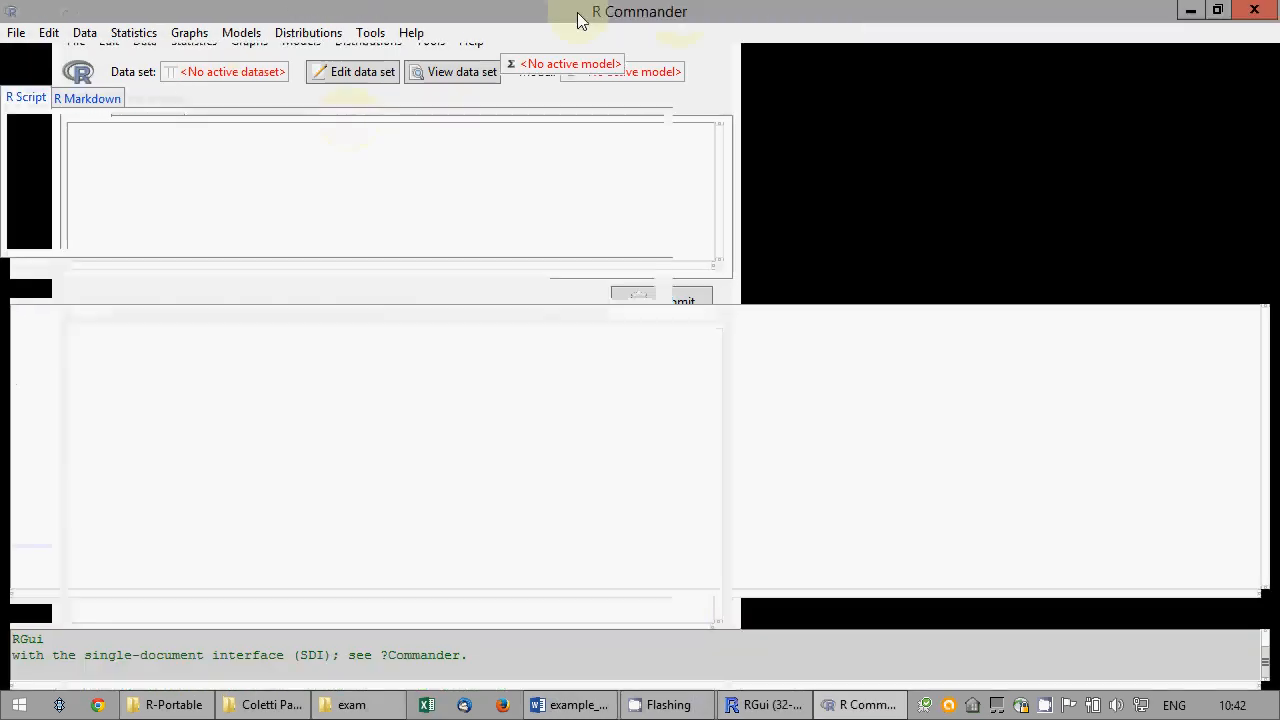
Change R Commander's working directory to the exam folder on the desktop.
click(16, 32)
click(62, 55)
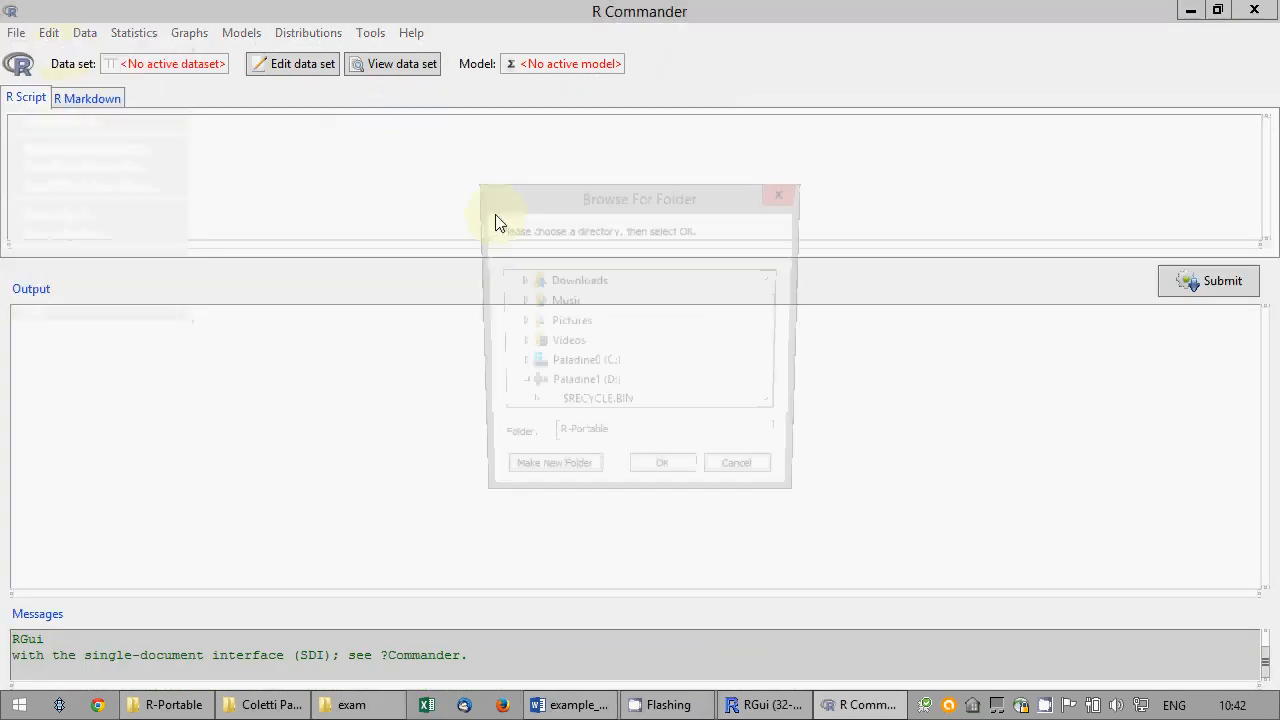
click(776, 277)
scroll(757, 391, down, 10)
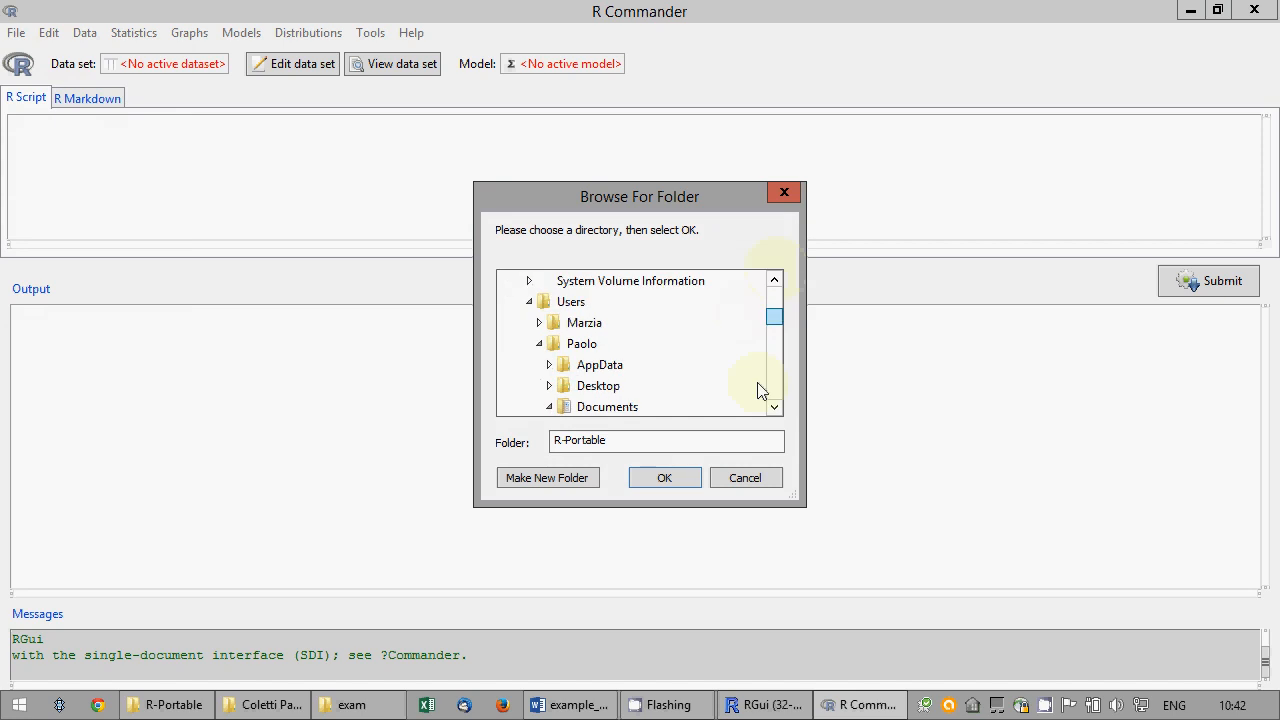
click(545, 344)
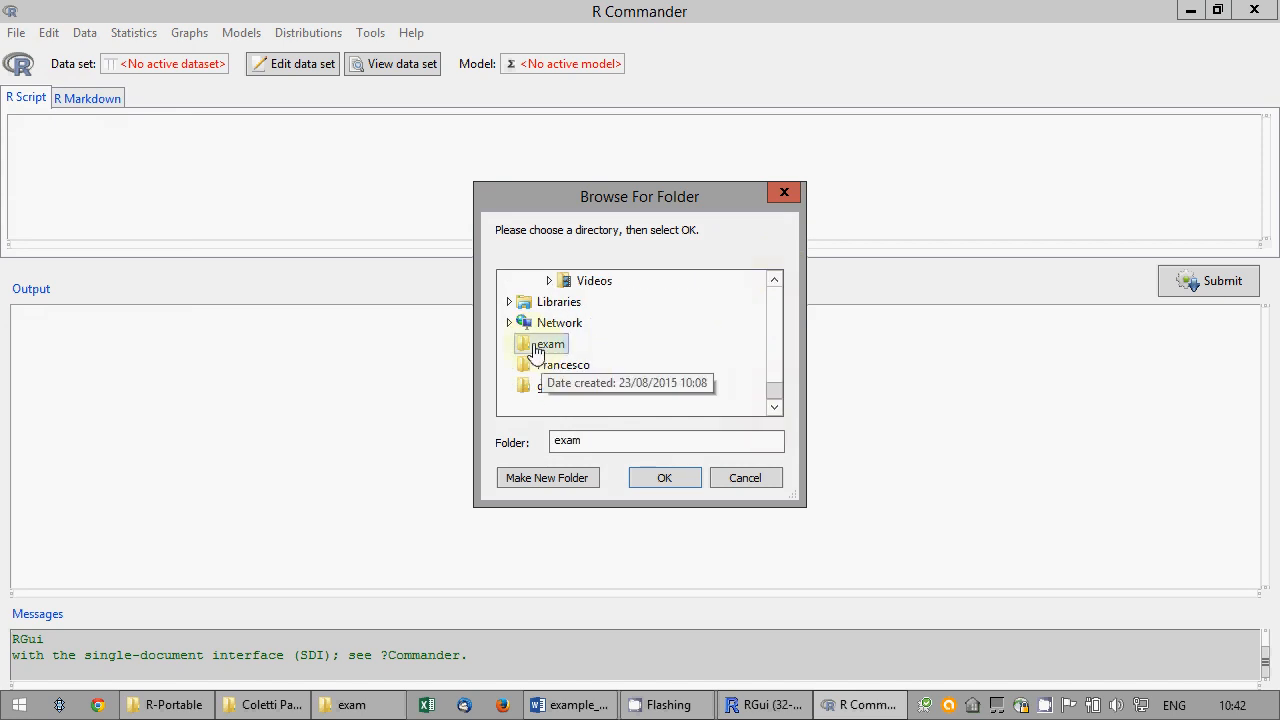
click(664, 478)
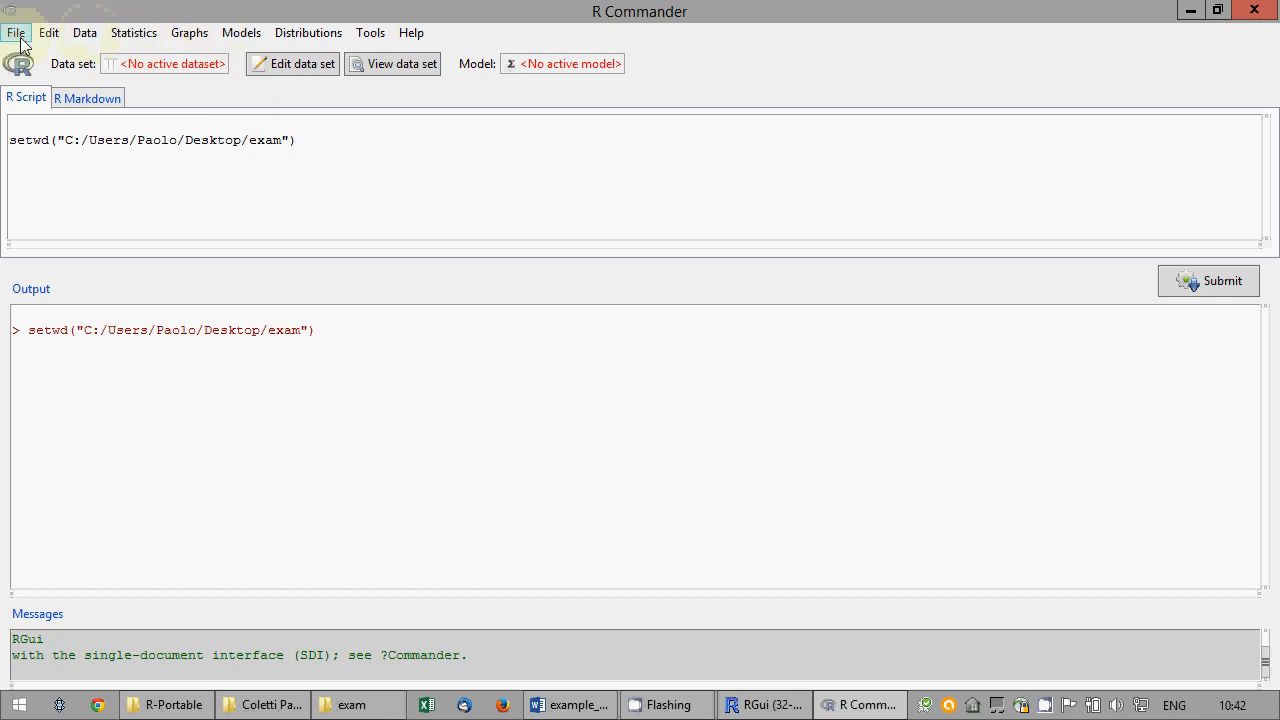
Switch to RGui and load the workspace file sleepQuestionnaire.RData from the exam folder.
click(762, 704)
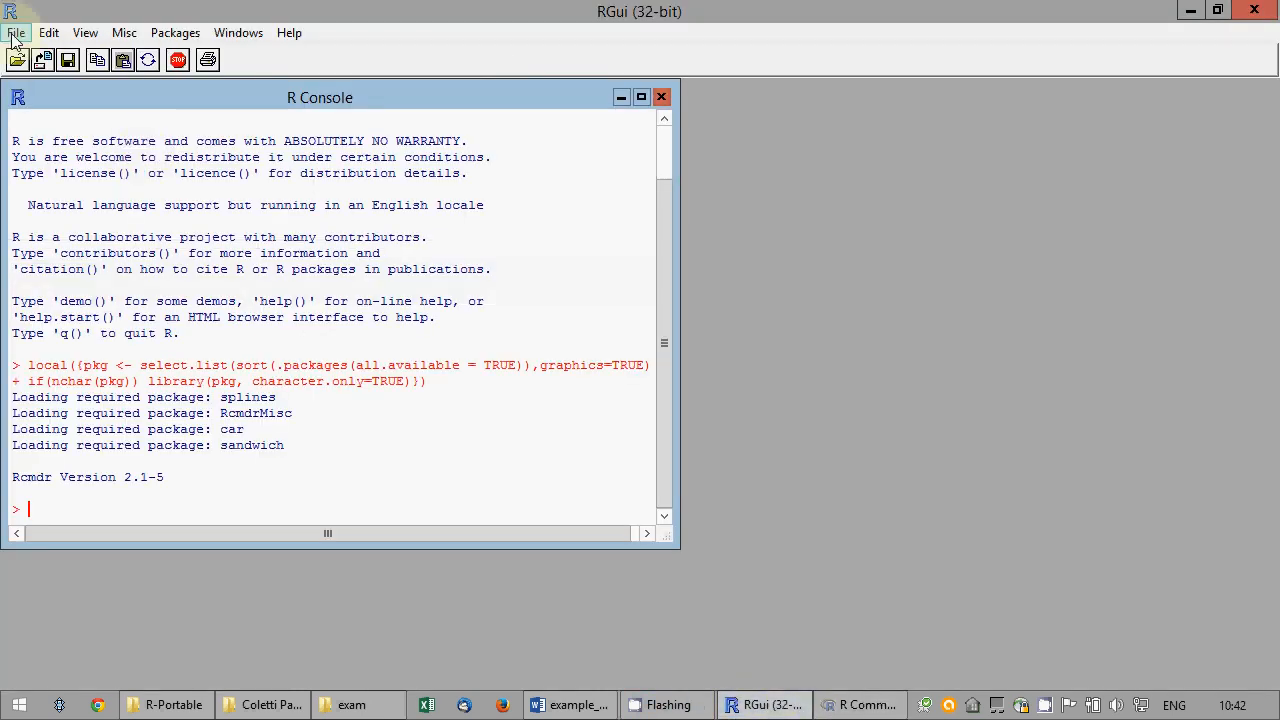
click(14, 34)
click(160, 148)
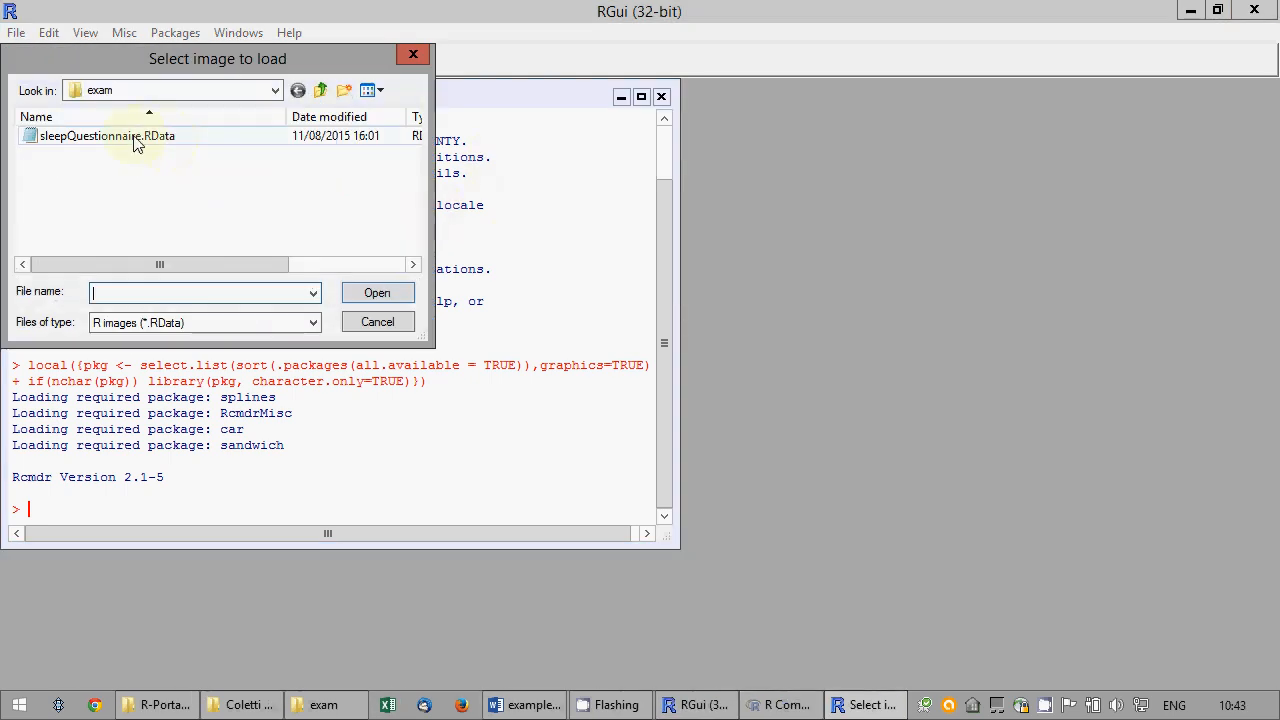
click(203, 135)
click(374, 296)
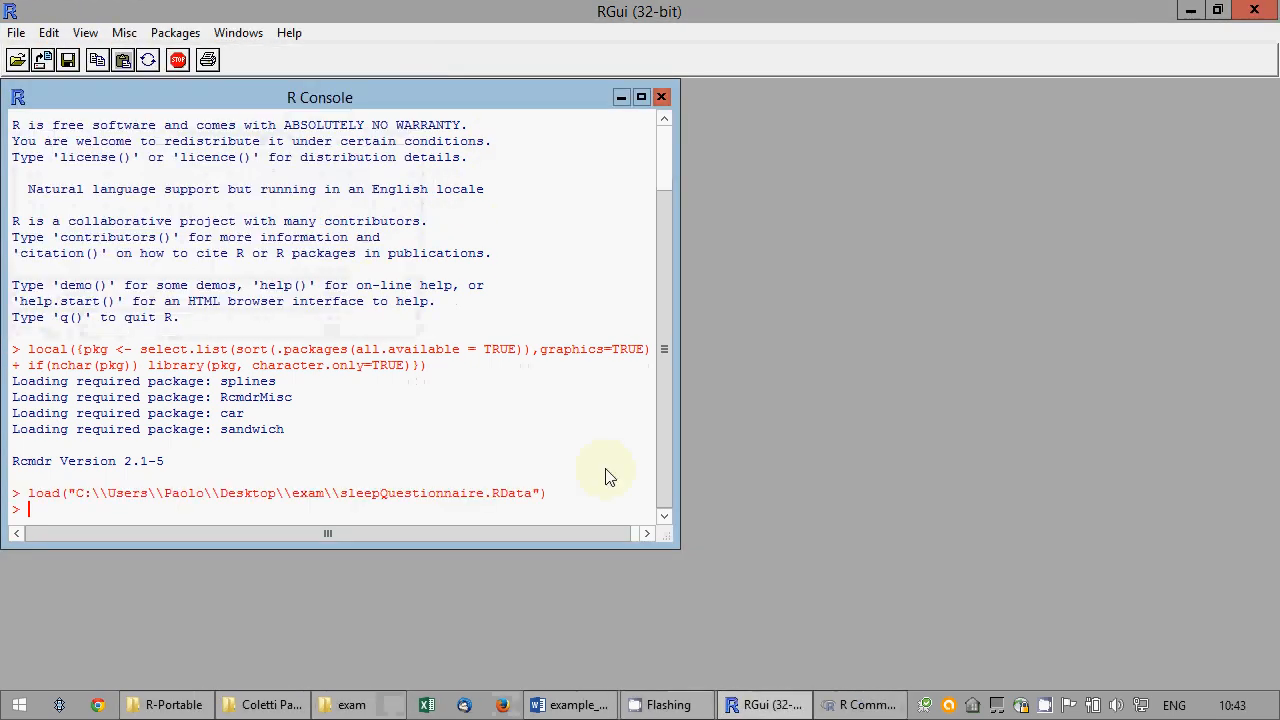
Switch to R Commander, make sleepQuestionnaire the active data set, and view its data before closing the viewer.
click(858, 704)
click(154, 66)
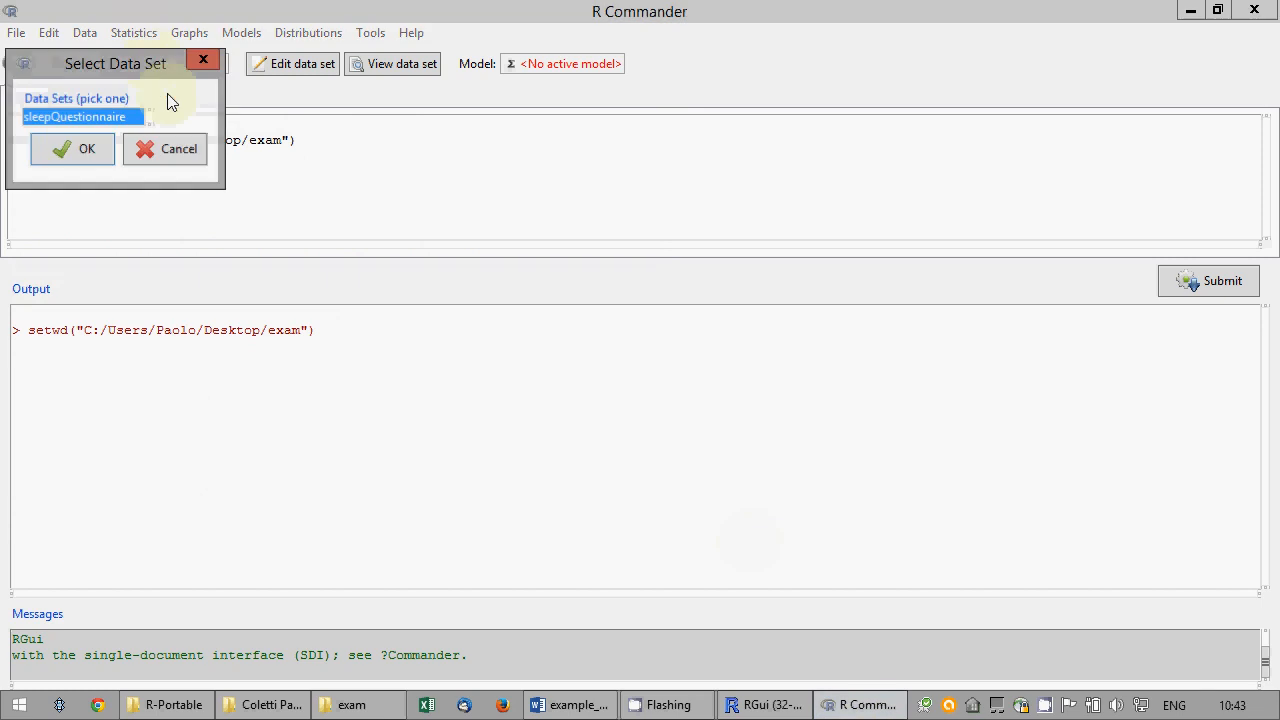
click(92, 148)
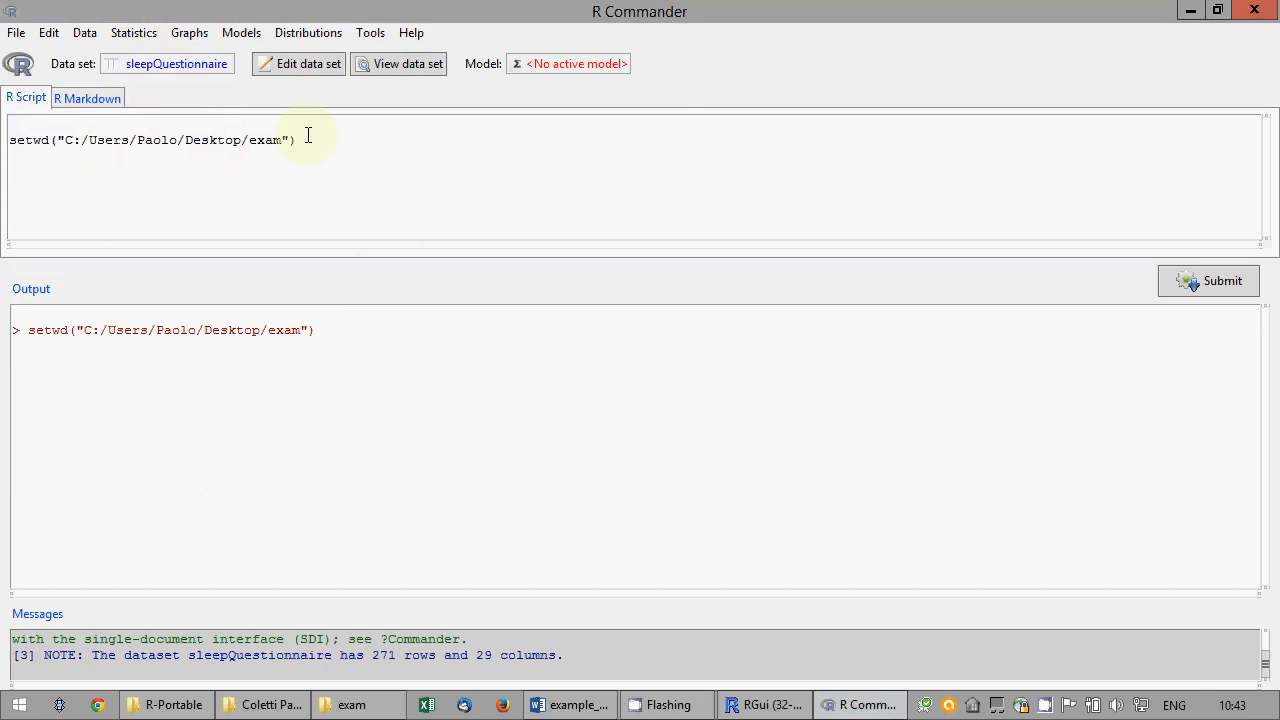
click(414, 72)
click(1222, 206)
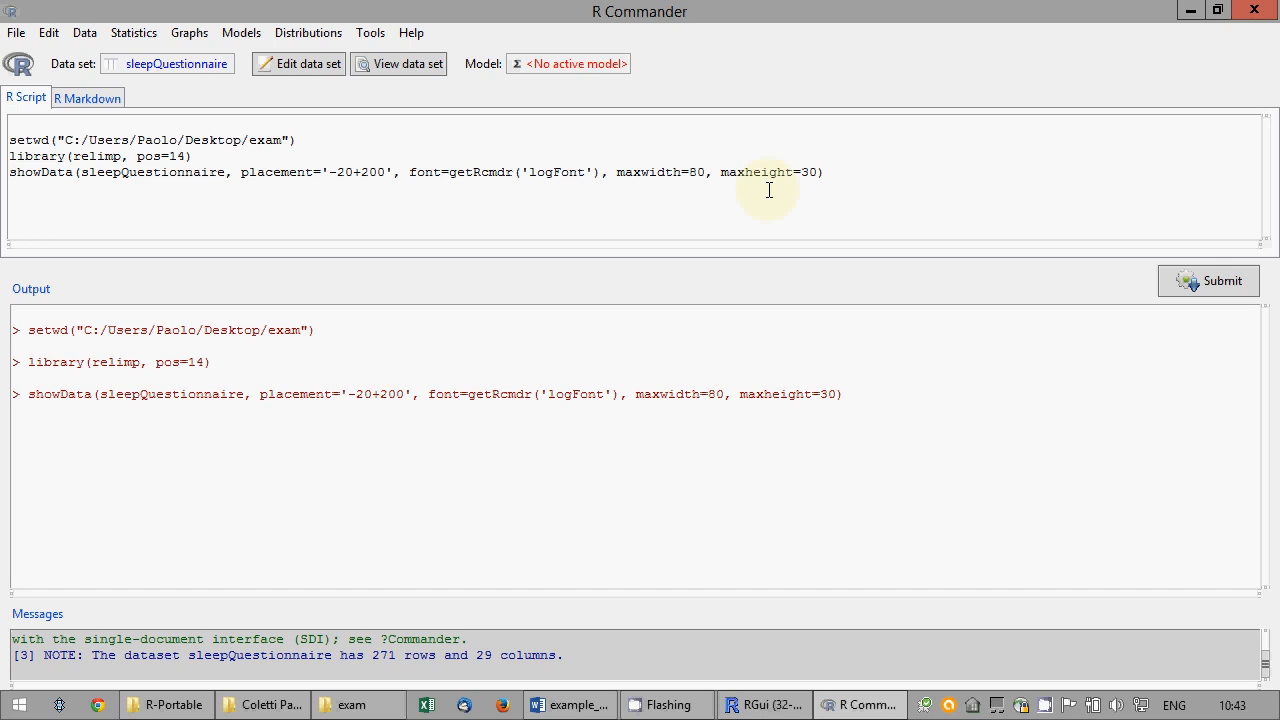
Start editing the graph color palette and change its first color to blue (#0000FF).
click(841, 180)
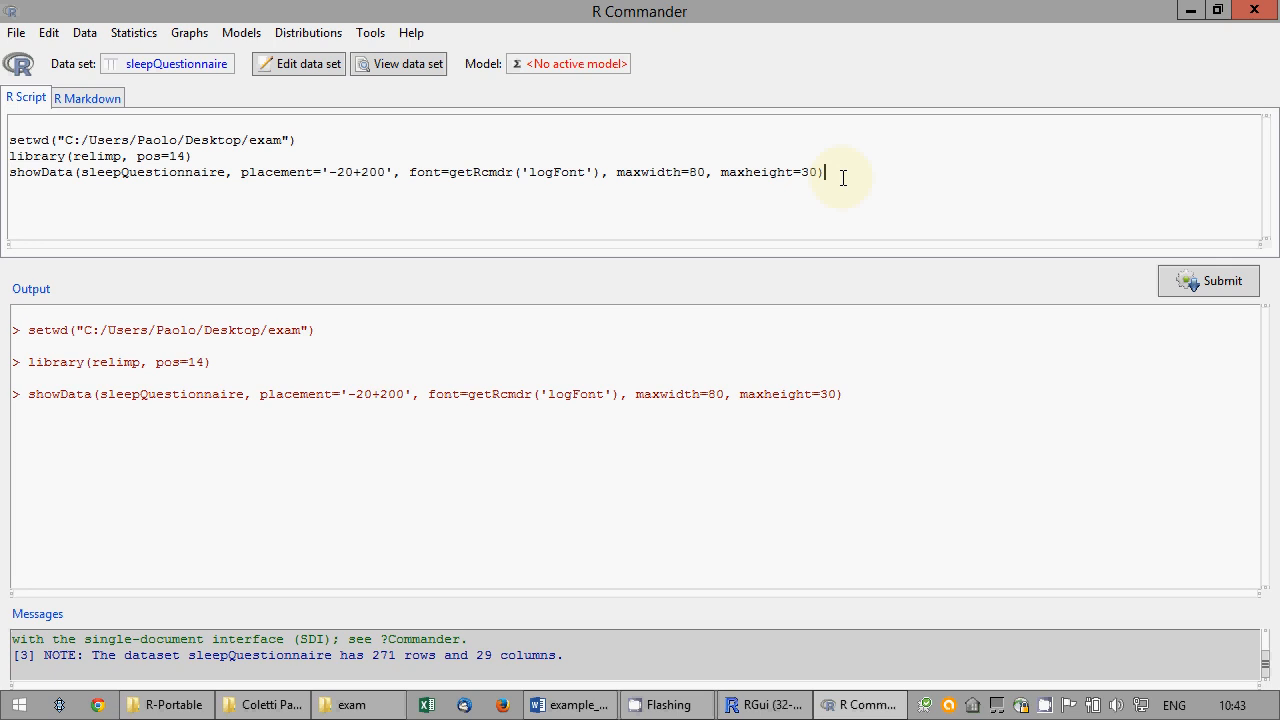
click(189, 33)
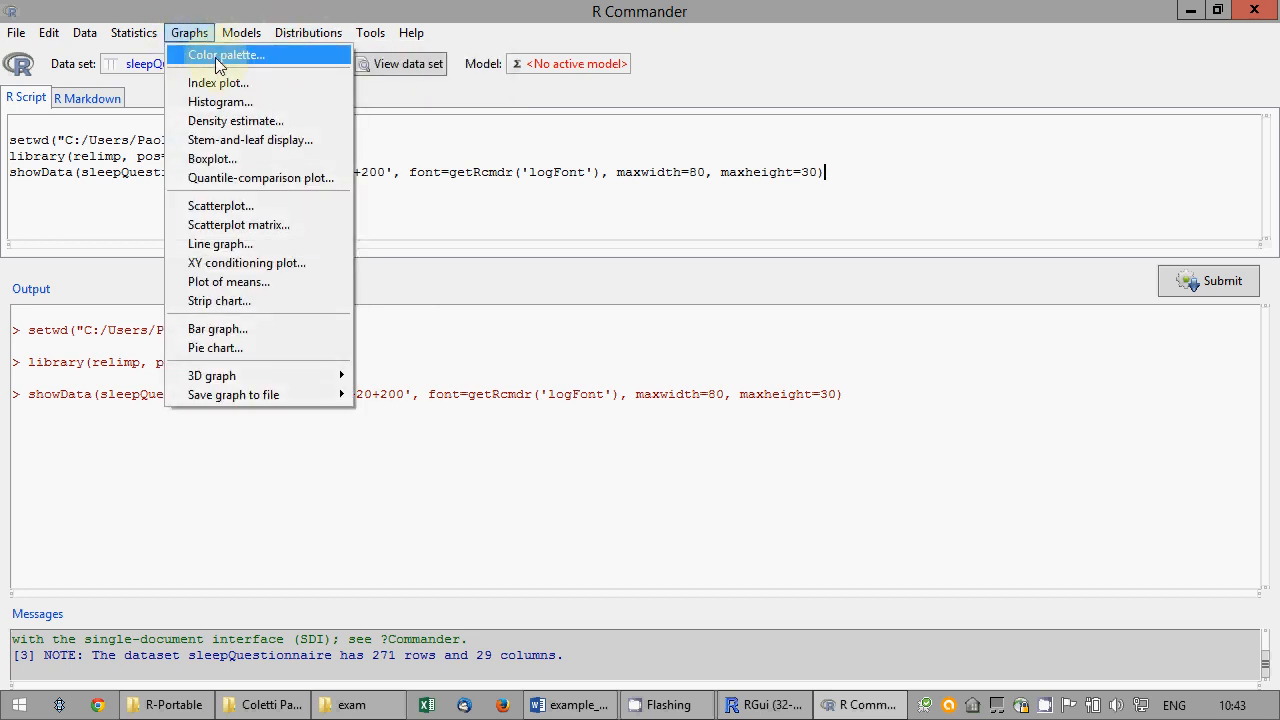
mouse_move(241, 30)
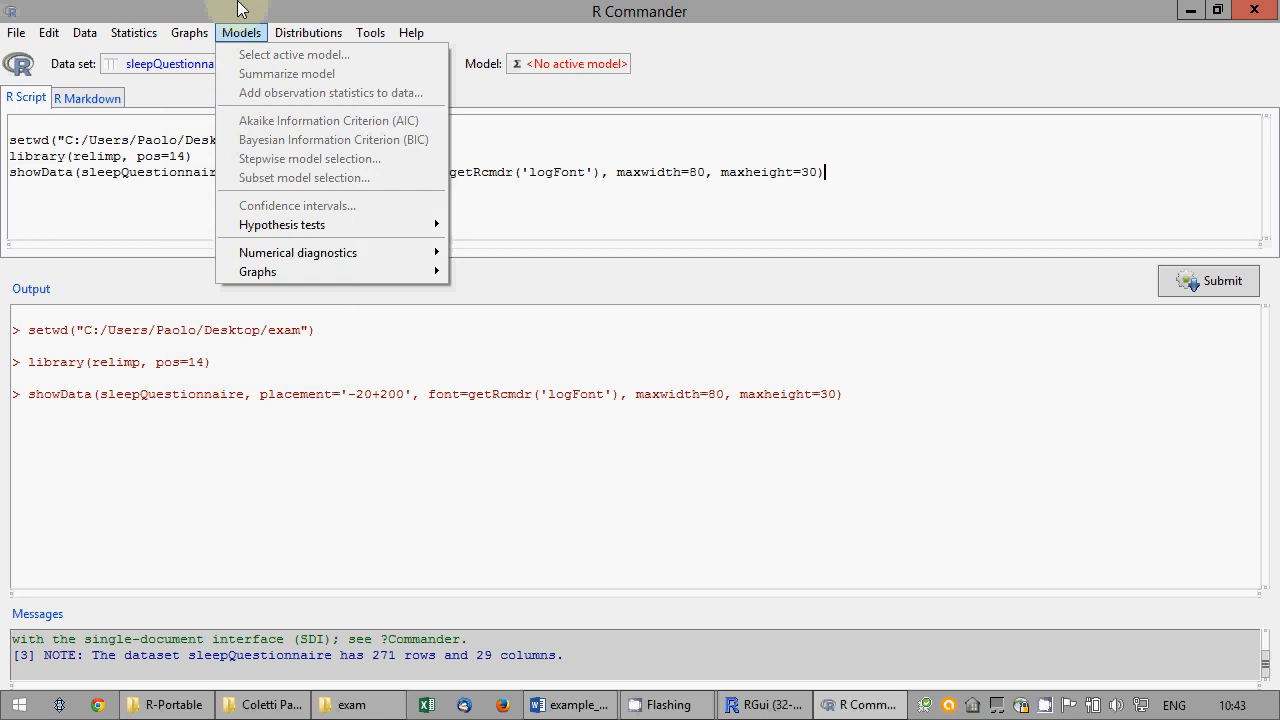
mouse_move(200, 32)
click(210, 55)
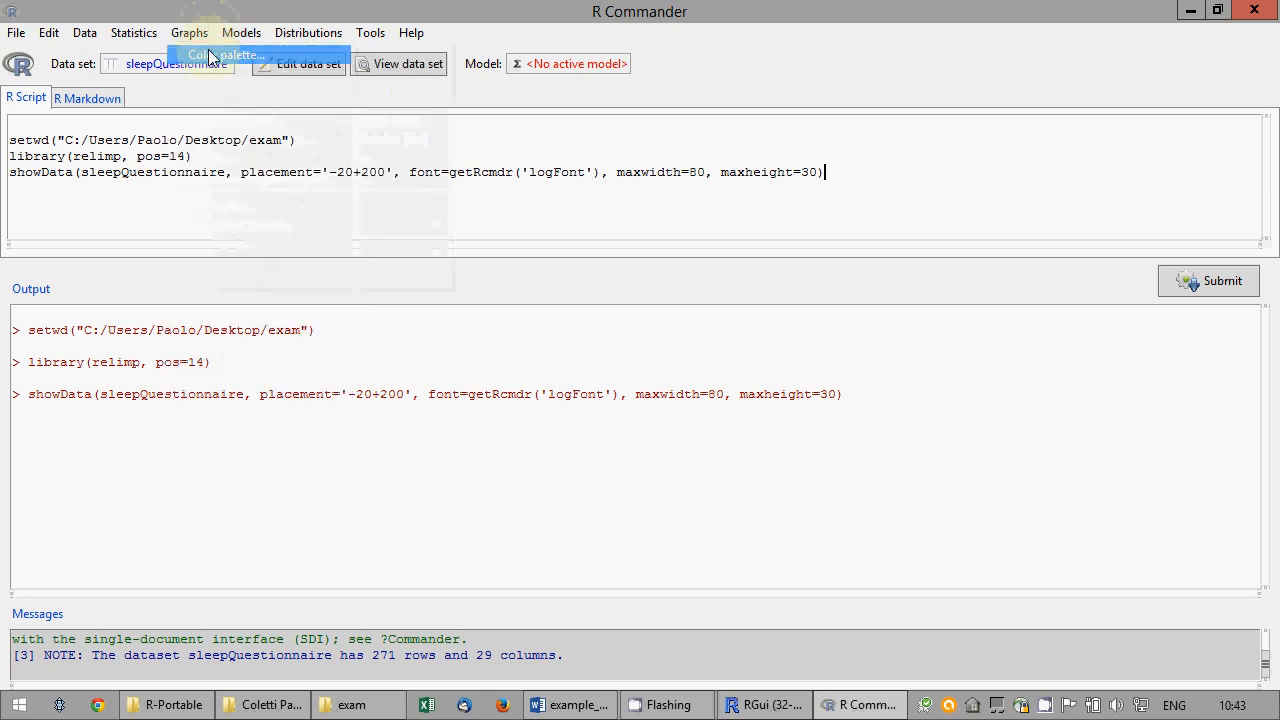
click(50, 106)
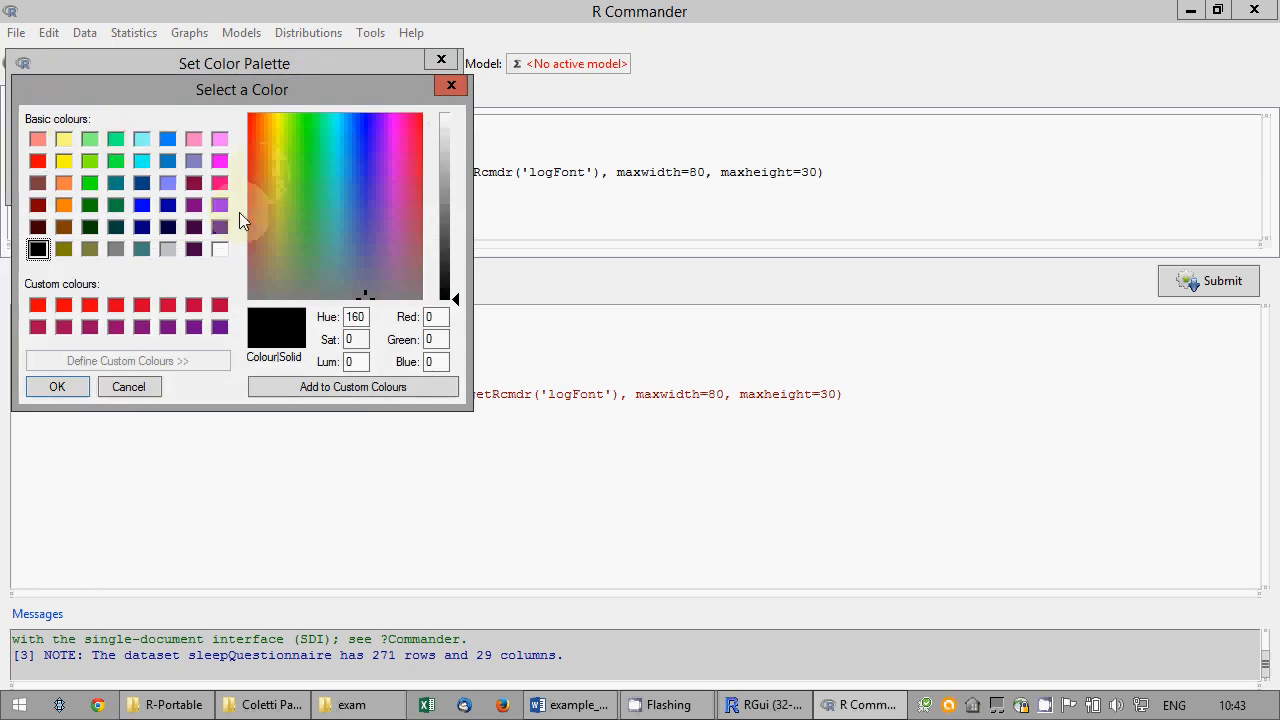
click(141, 205)
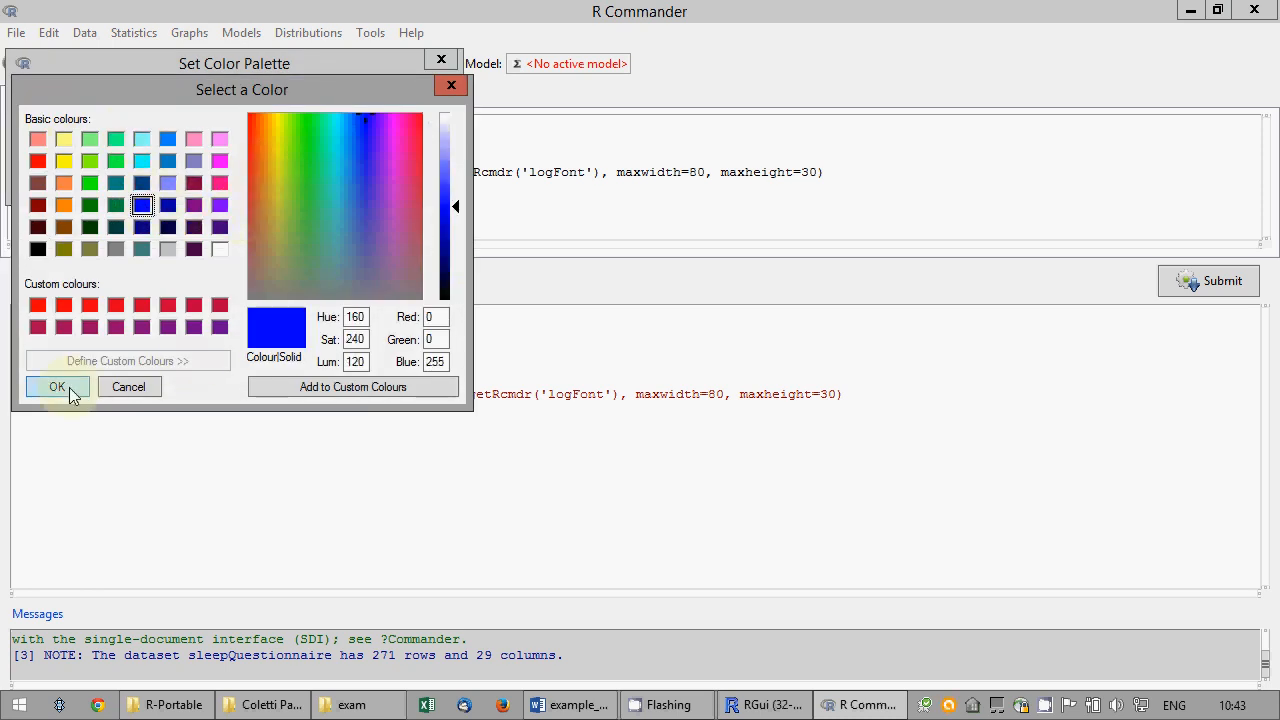
click(57, 386)
Change the palette's third color to yellow (#FFFF00) and its fourth color to black (#000000).
click(97, 110)
click(160, 105)
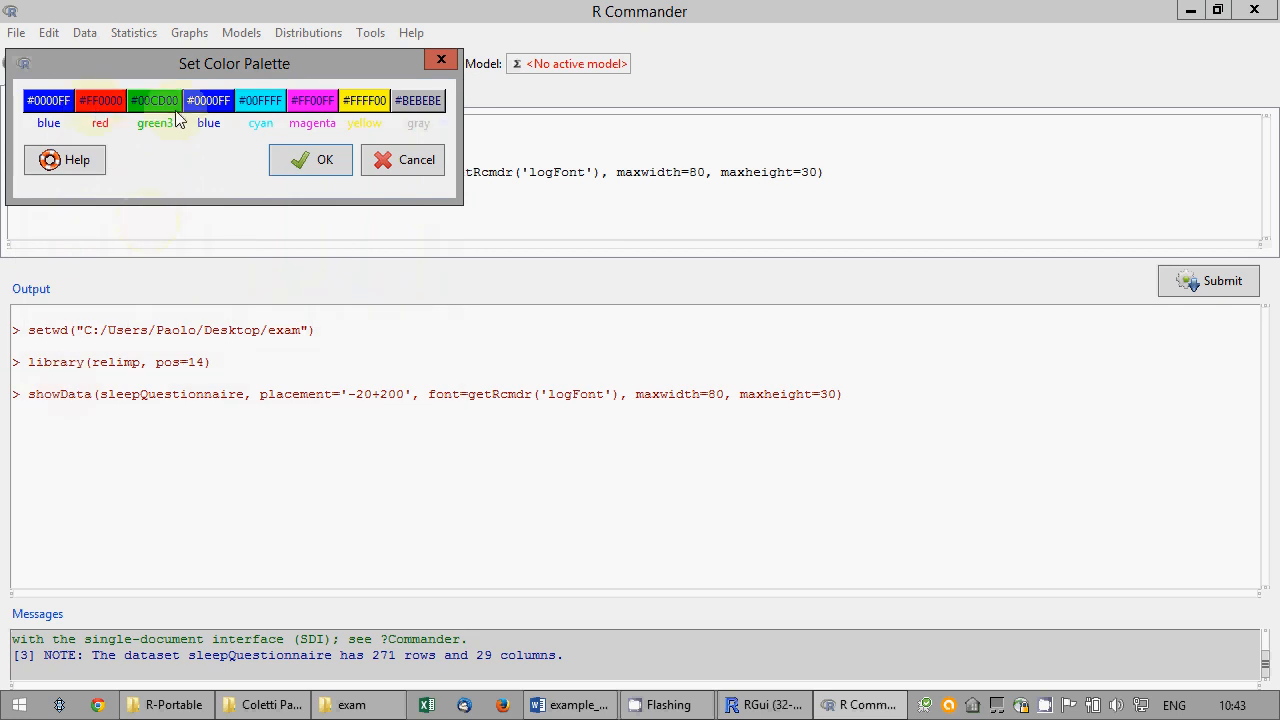
click(64, 141)
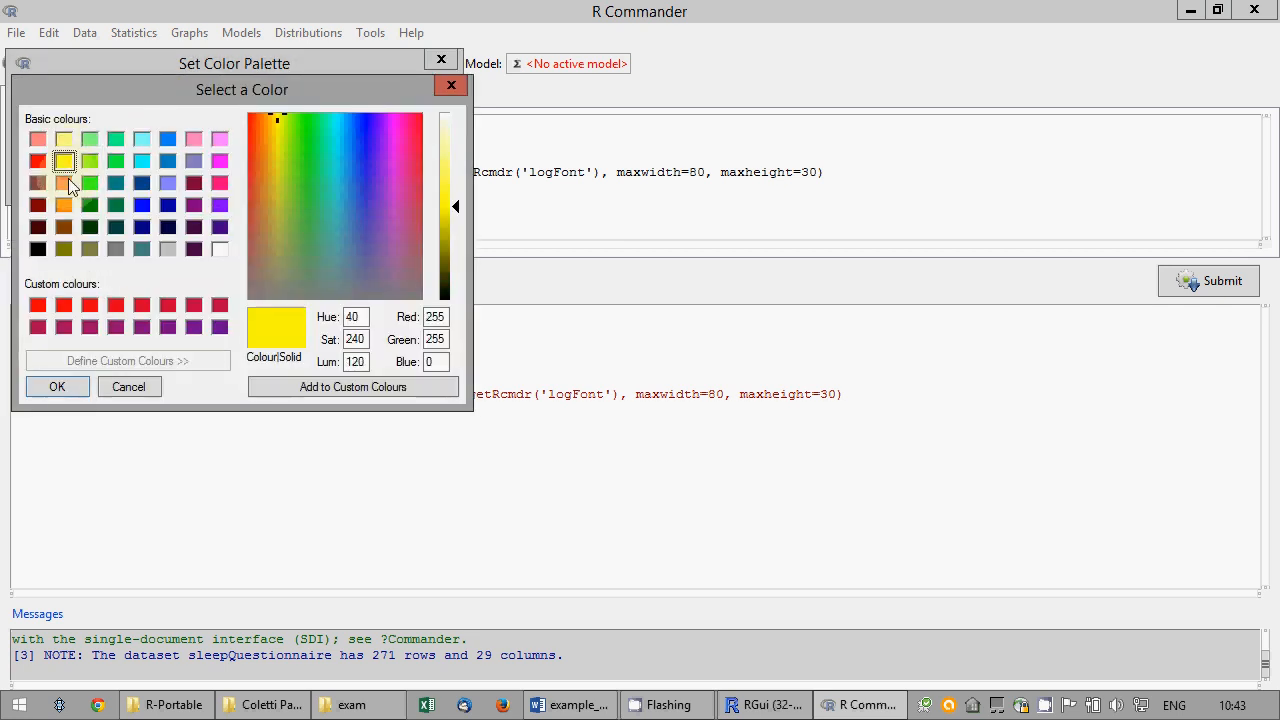
click(60, 379)
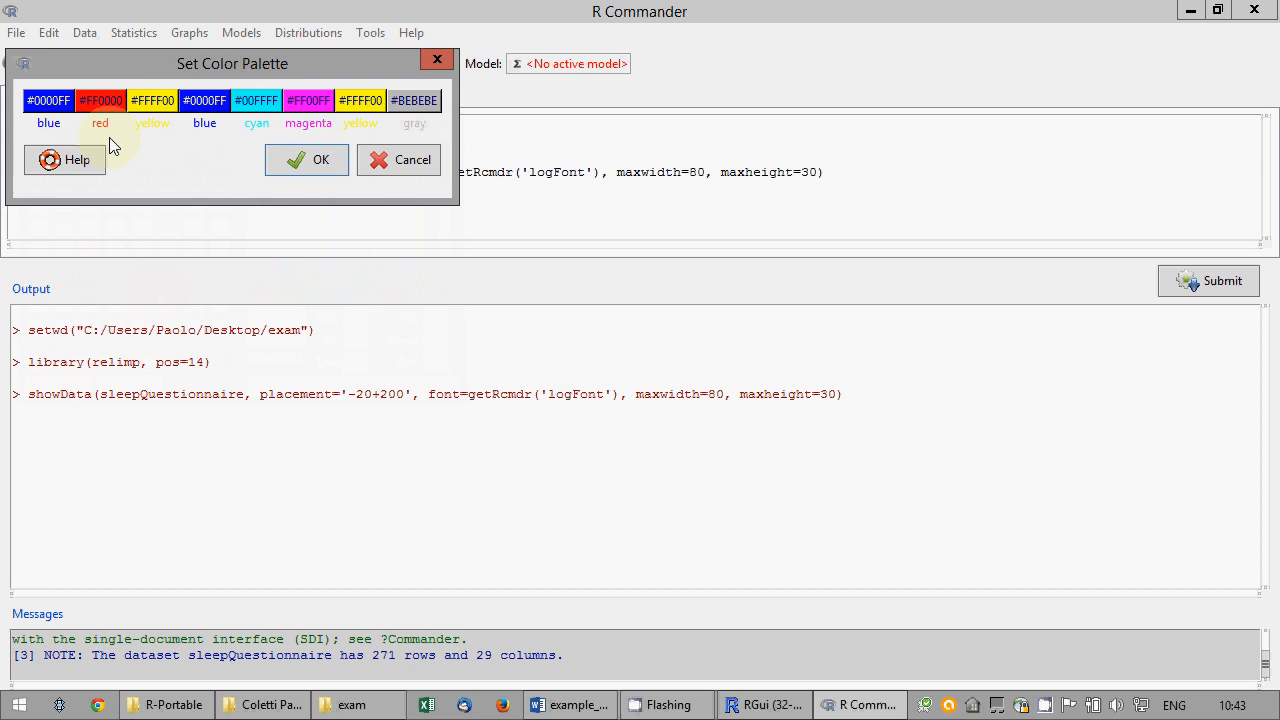
click(204, 100)
click(37, 249)
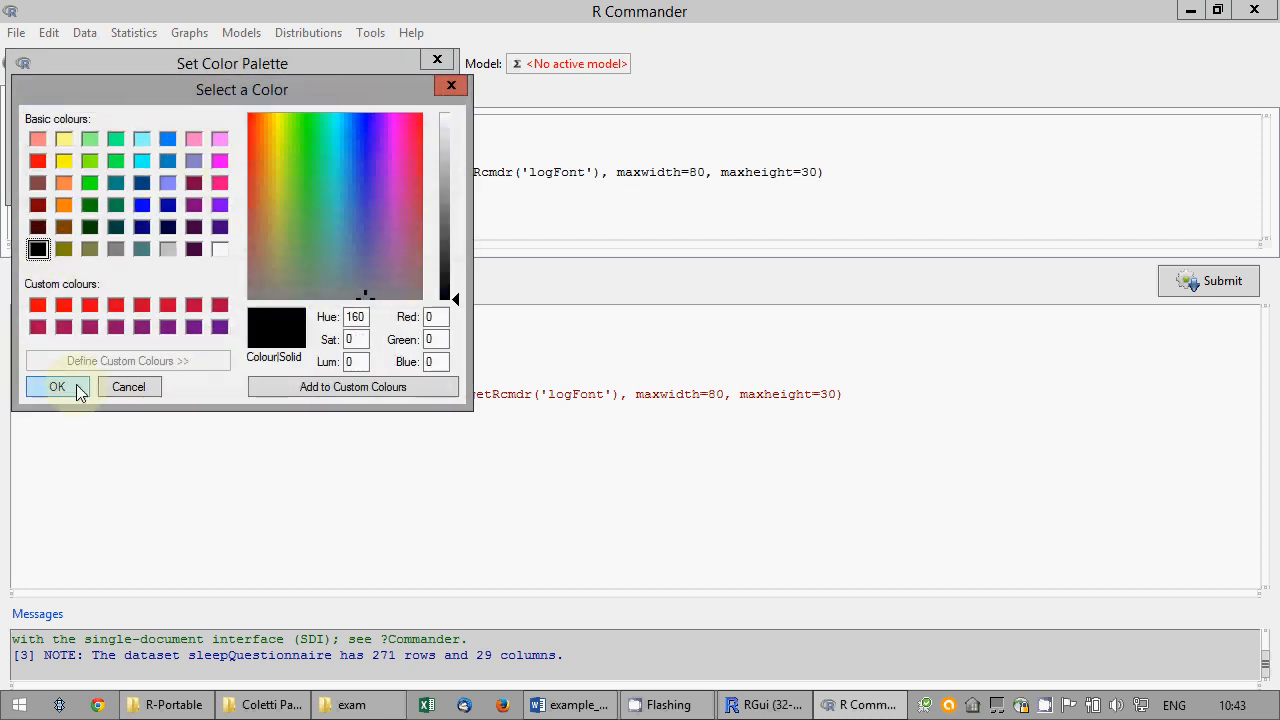
click(57, 386)
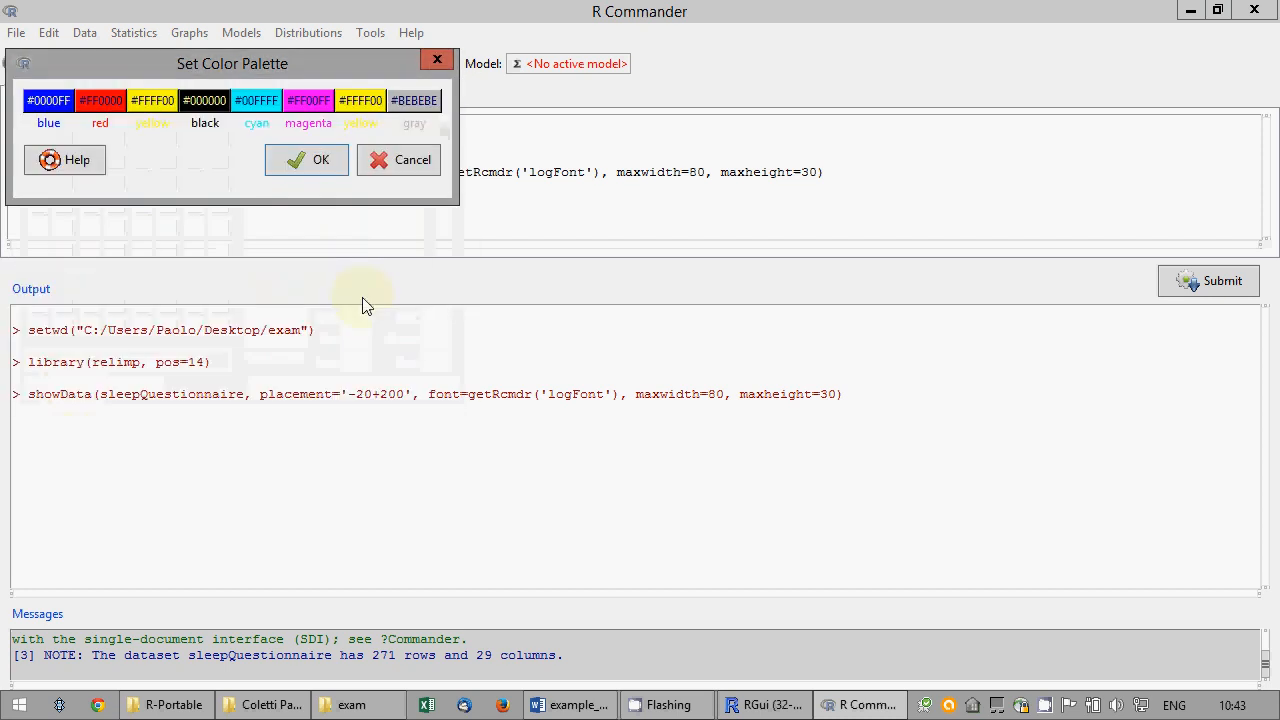
Apply the new palette and record it in the R script with the comment "# changed color palette".
click(304, 161)
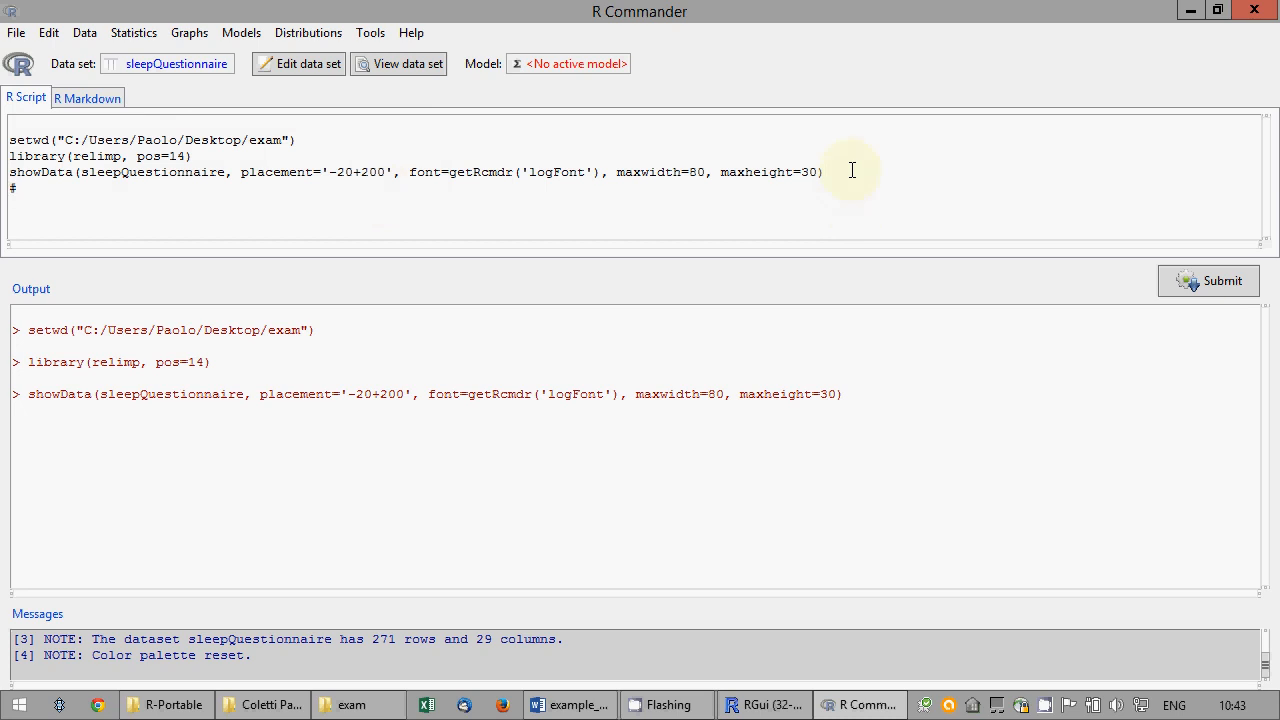
text(anged color palette)
Open a new Word 2013 window, maximize it, and create a blank document.
right_click(563, 712)
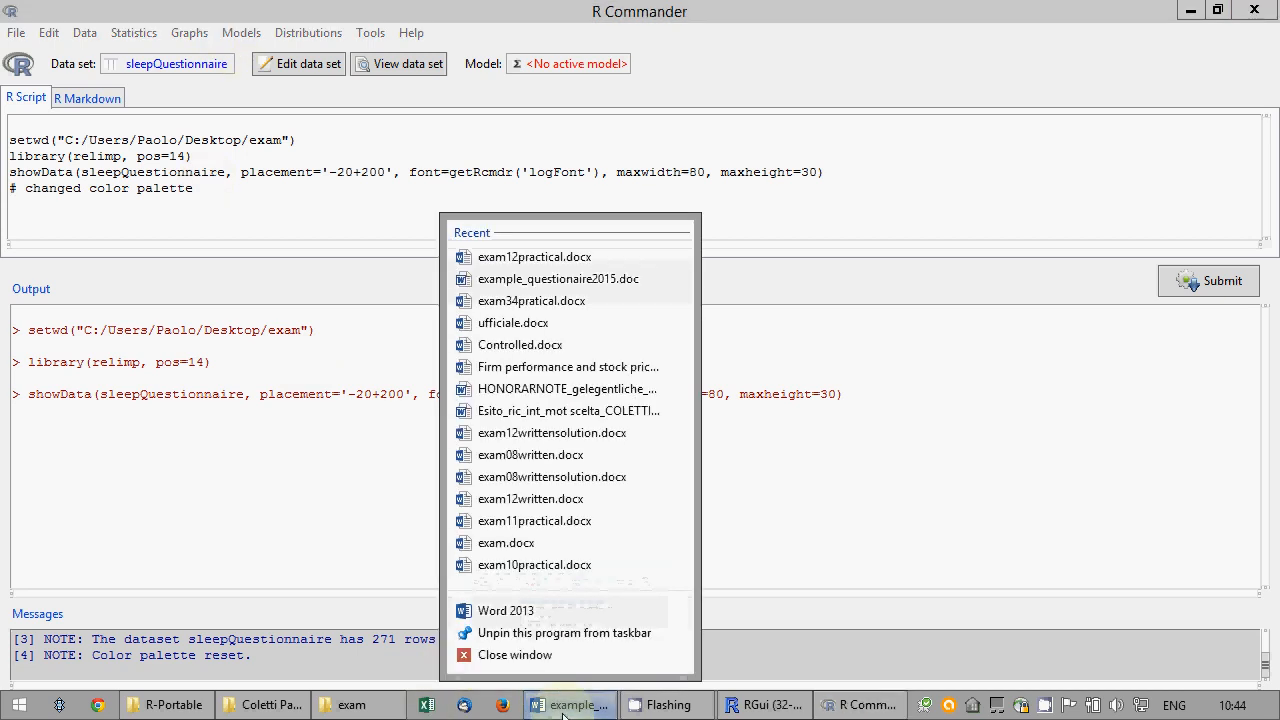
click(490, 610)
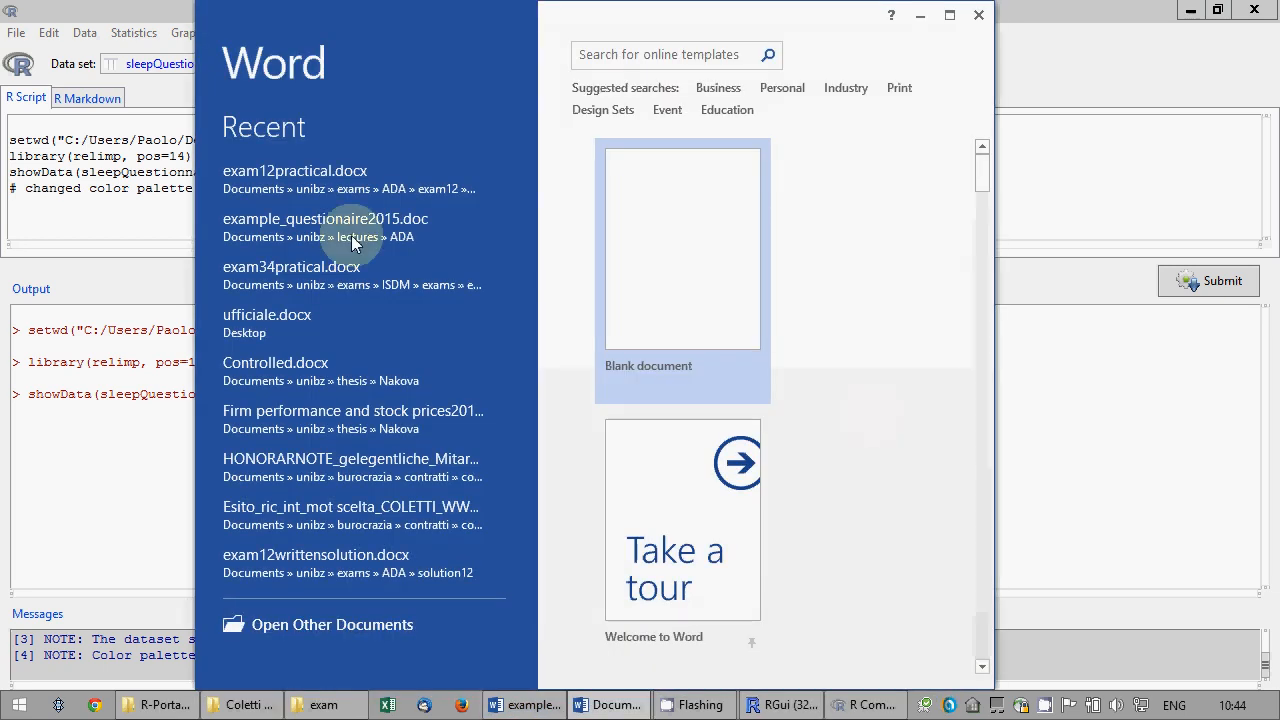
click(950, 16)
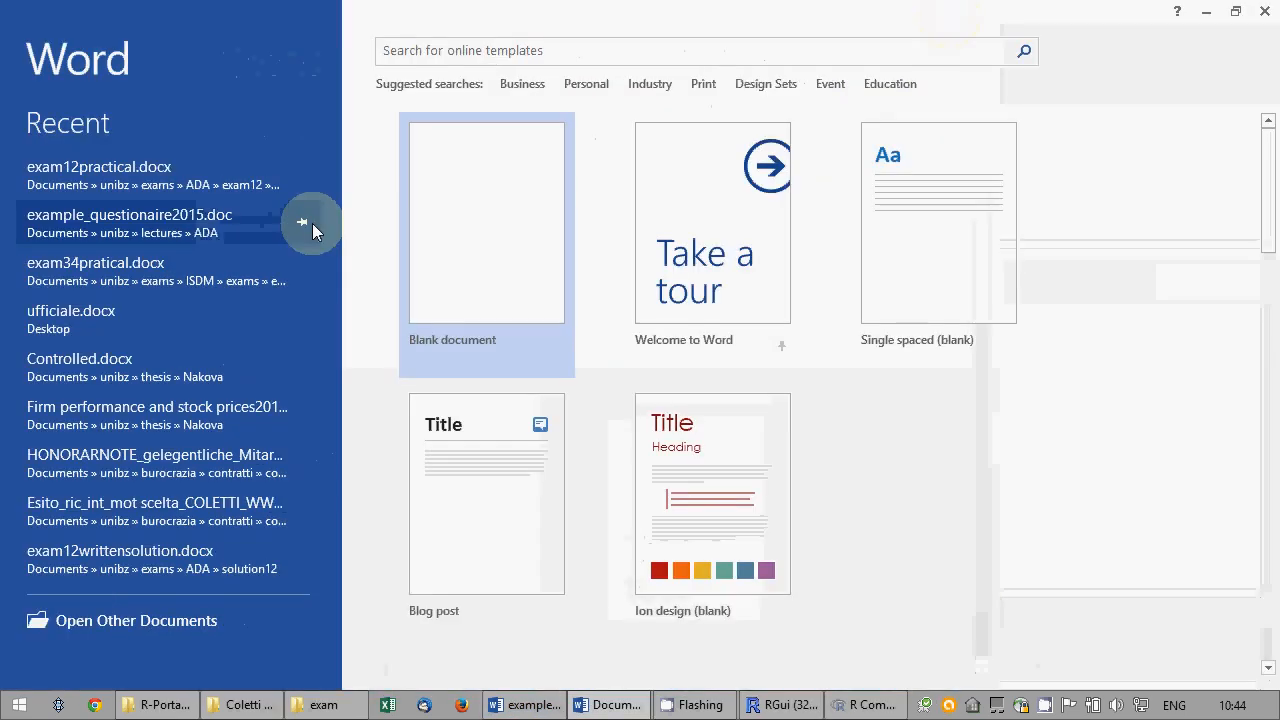
click(451, 229)
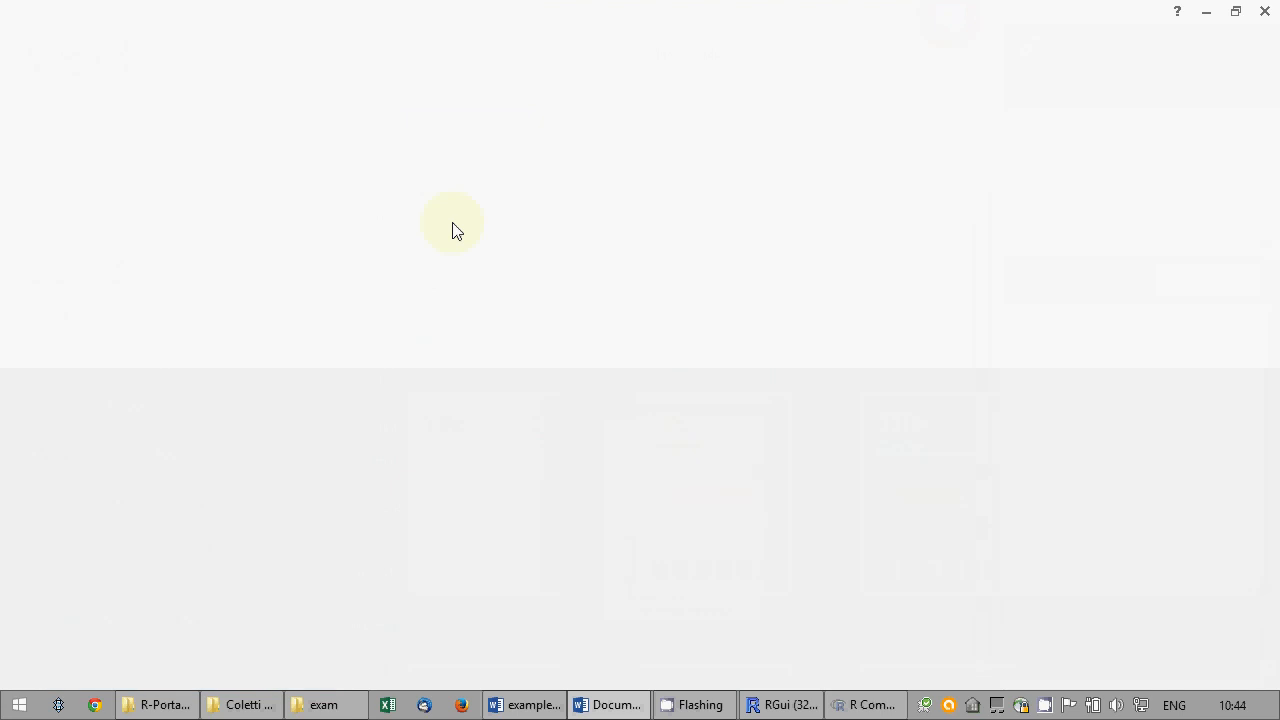
Switch to R Commander, create a bar graph of the marital variable, and close its graph window in RGui.
click(848, 706)
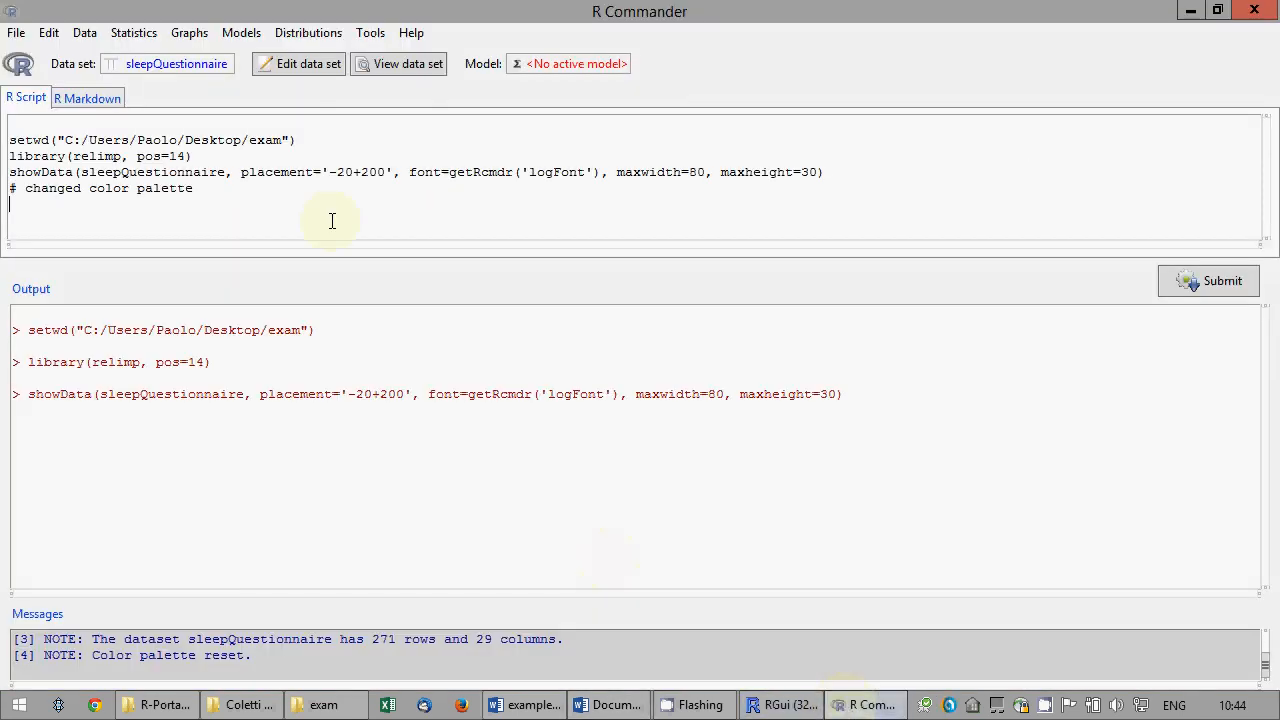
click(189, 33)
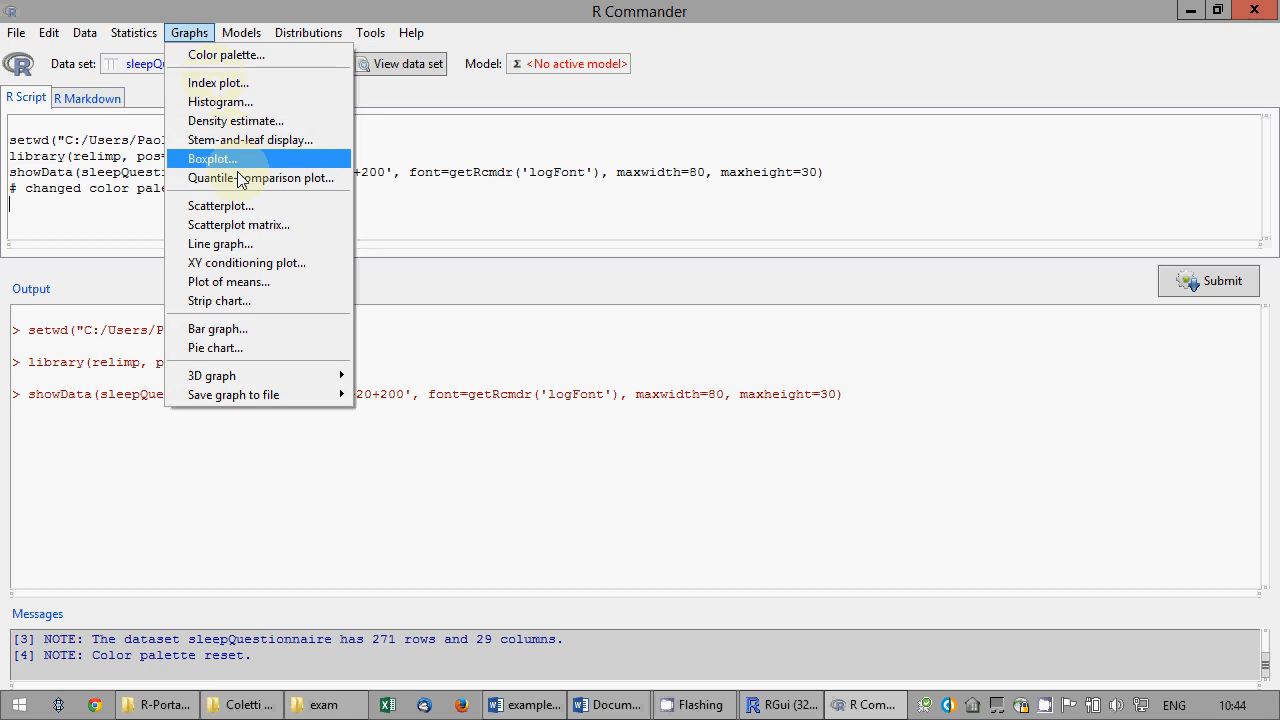
click(246, 330)
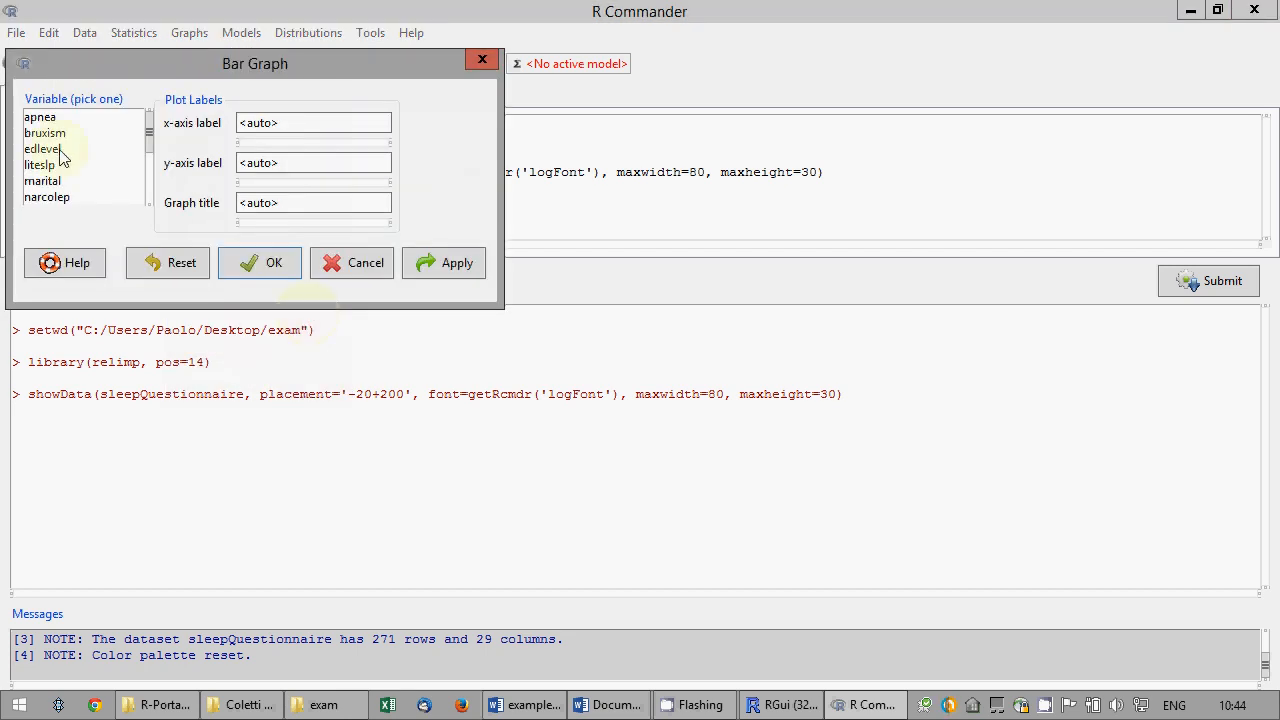
click(42, 181)
click(262, 263)
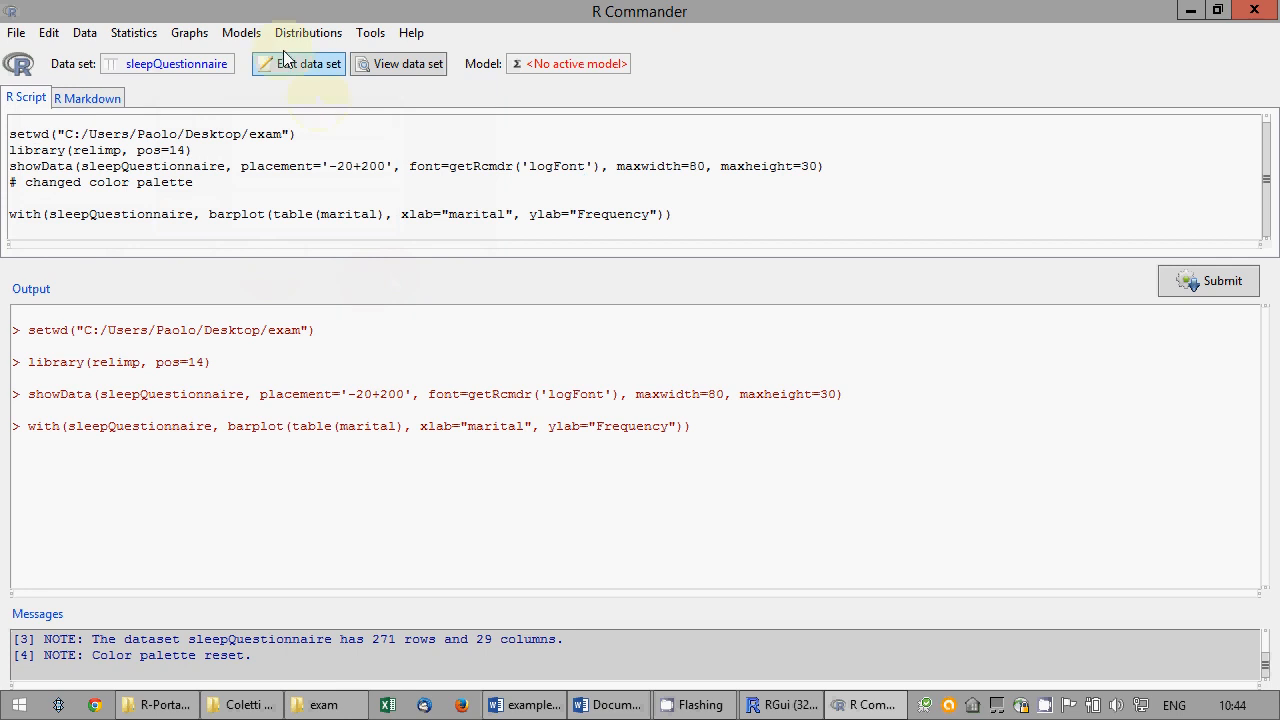
click(770, 705)
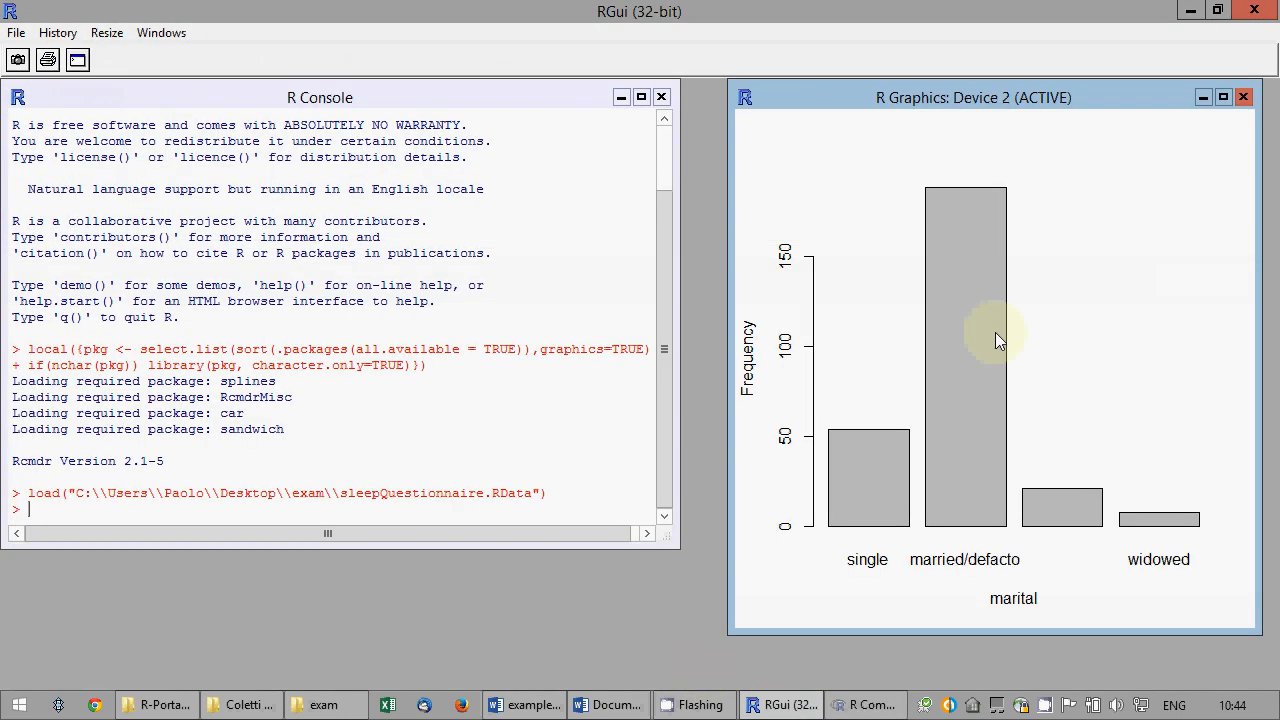
click(1243, 97)
Add col=c(1,2,3,4) to the barplot command in the R Commander script and run it again.
click(862, 705)
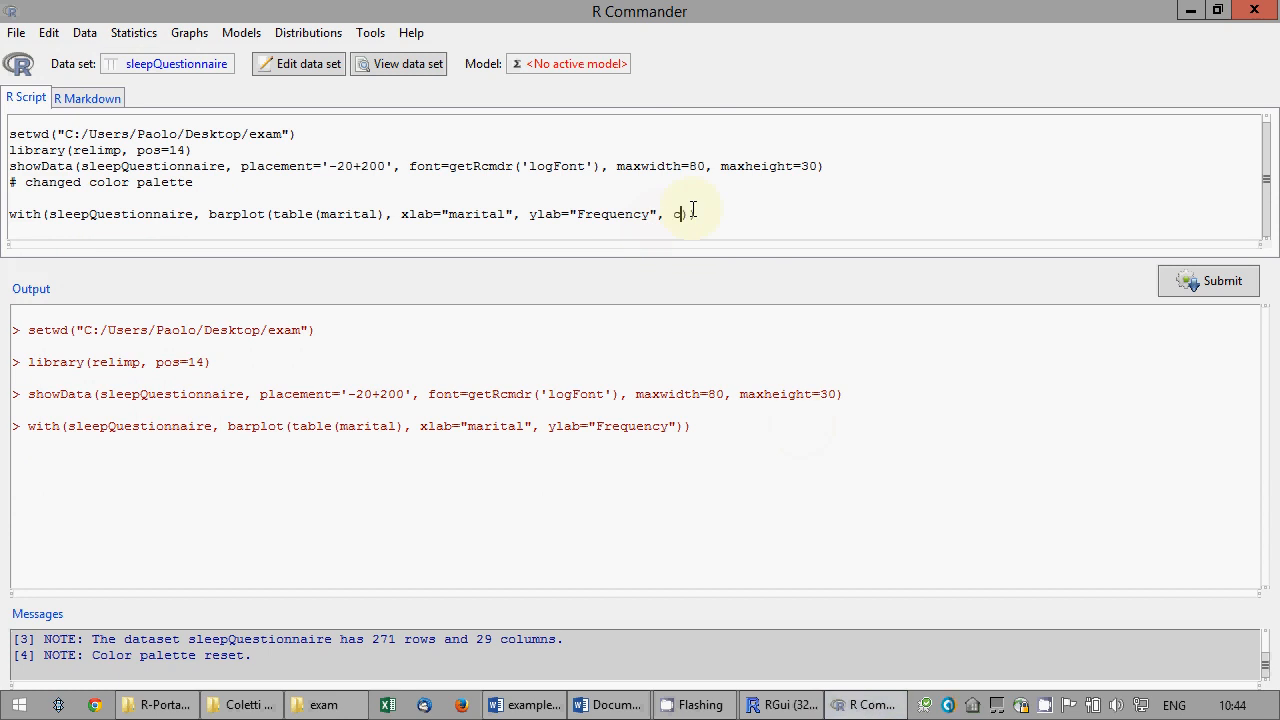
text(ol=c(1,2,3,4)
click(1175, 283)
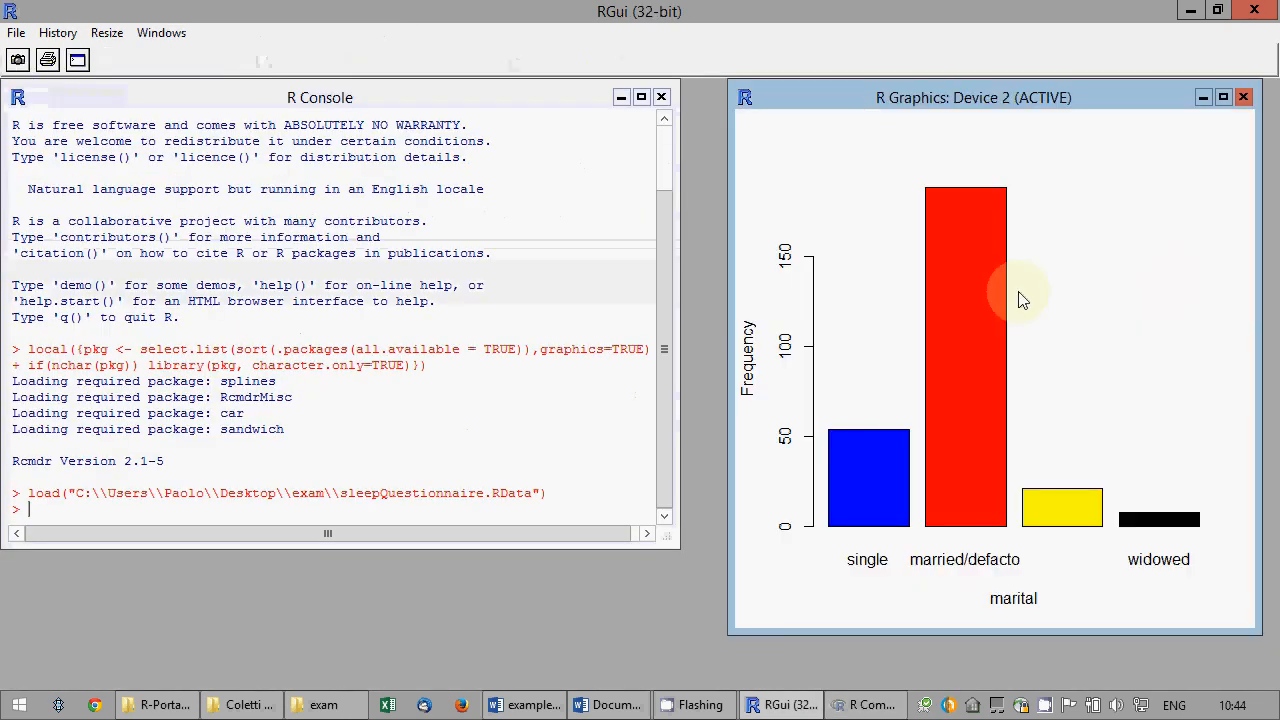
Copy the colored bar graph as a bitmap, paste it into the blank Word document, and start a new line below it.
right_click(905, 189)
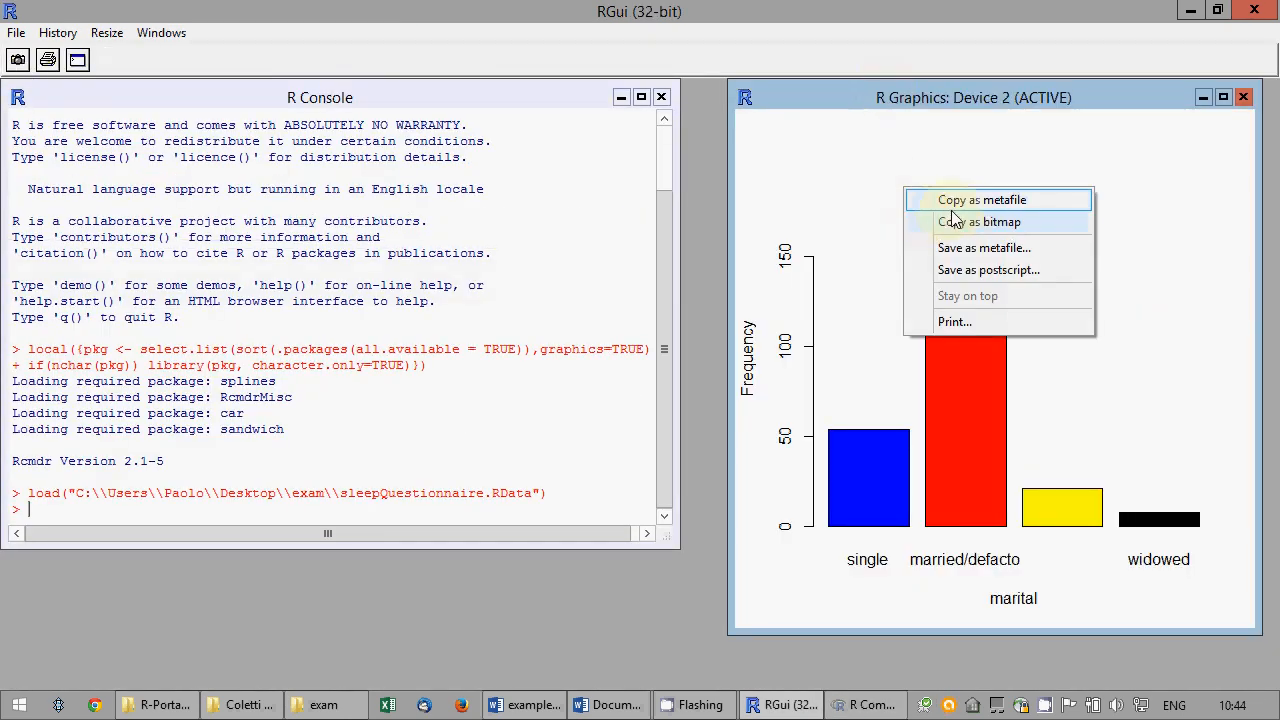
click(948, 221)
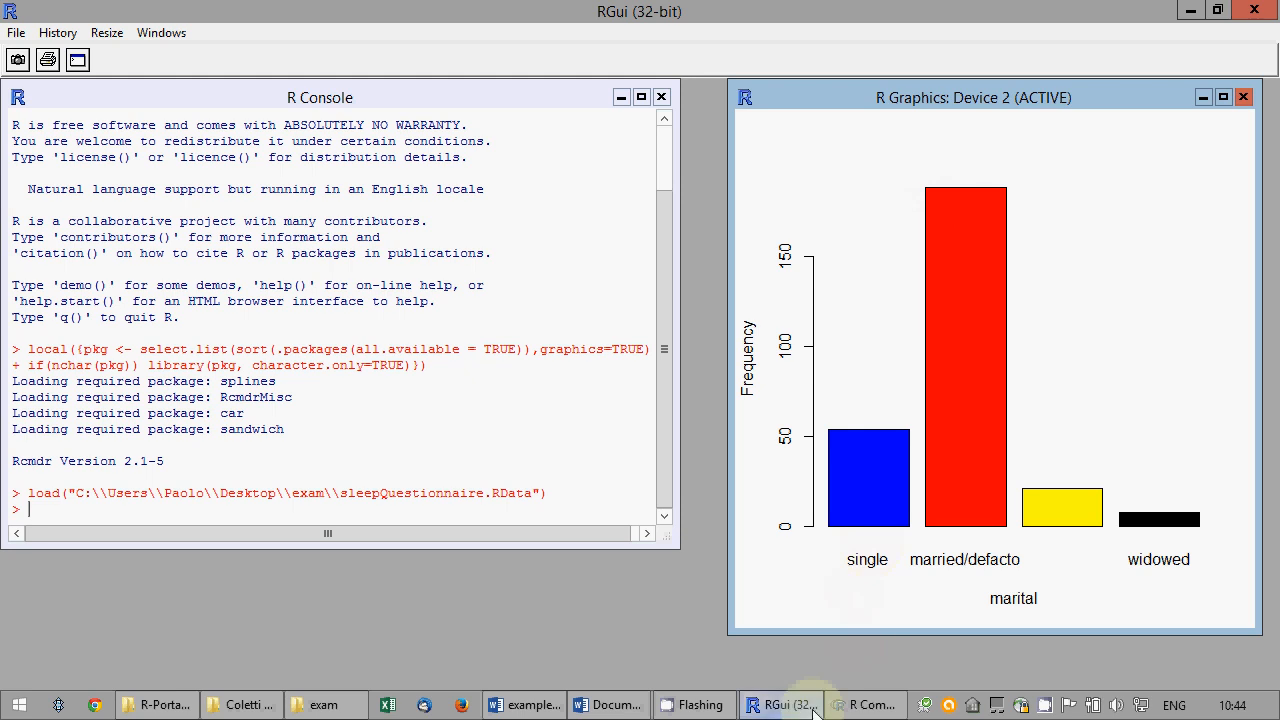
click(612, 710)
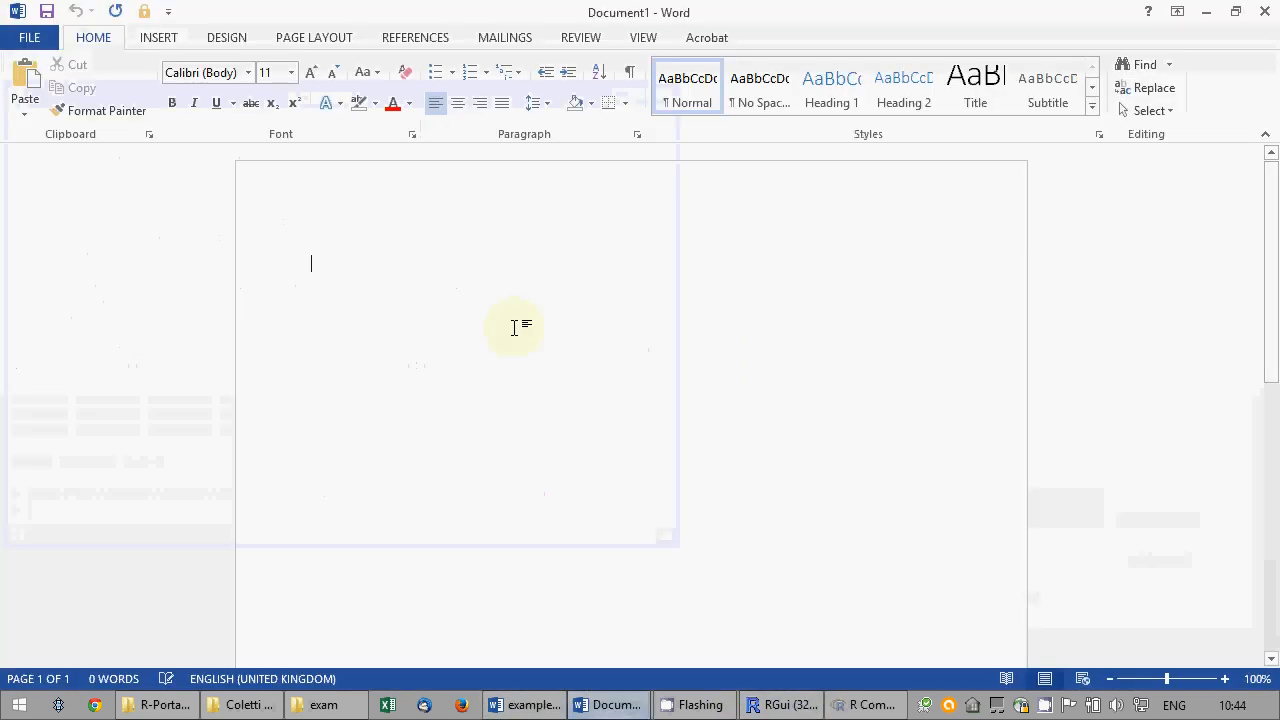
key(ctrl+v)
key(Return)
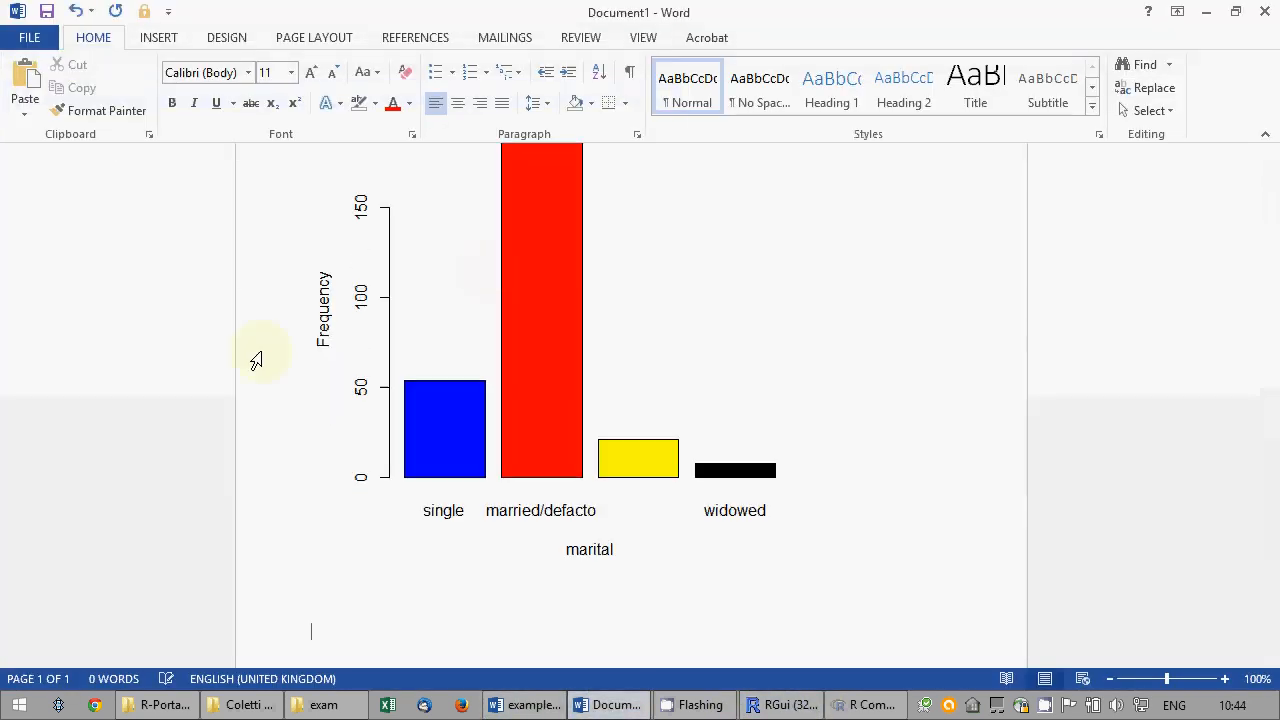
Switch back to RGui and close the colored bar graph's window.
click(876, 710)
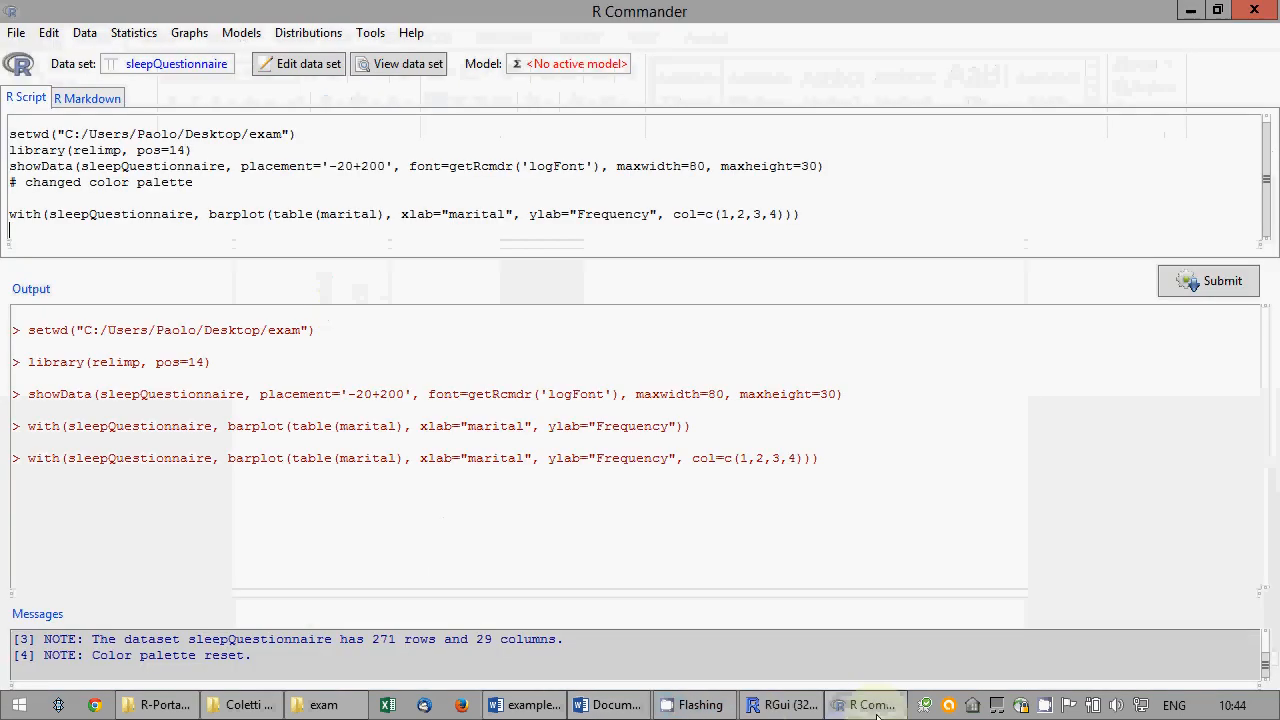
click(782, 705)
click(1245, 97)
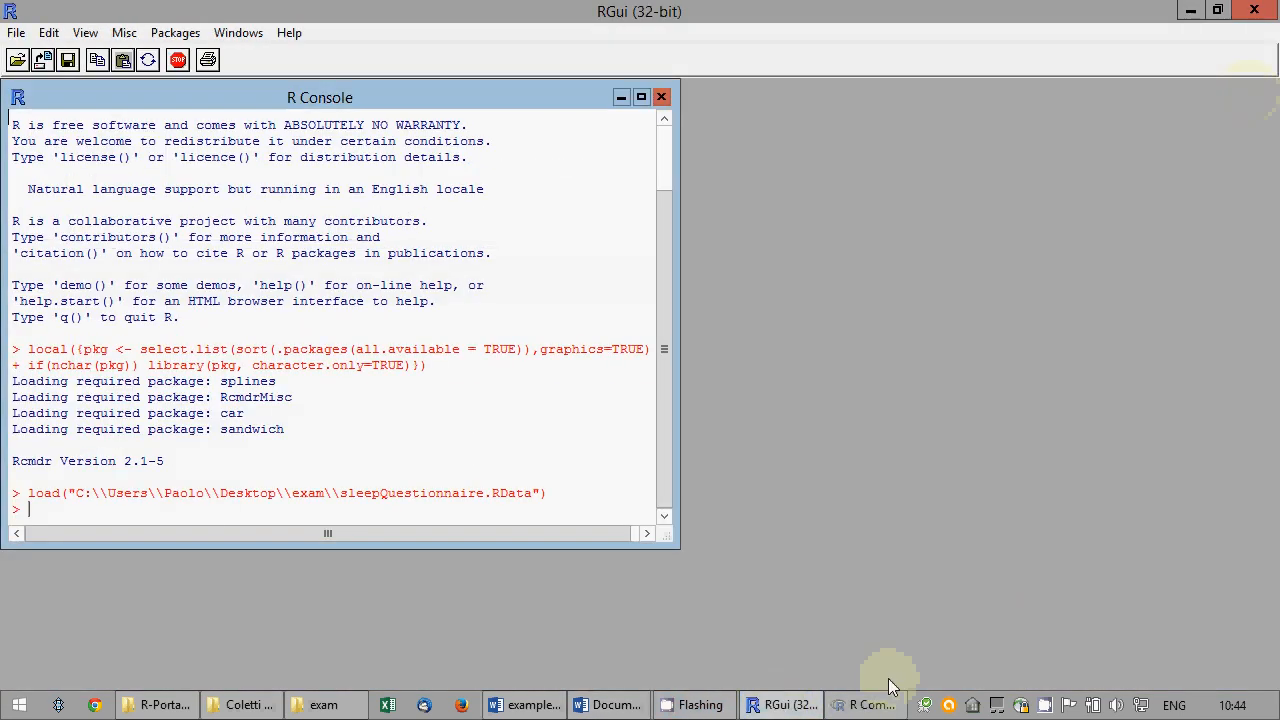
Create a pie chart of the marital variable from R Commander and close its graph window in RGui.
click(870, 705)
click(190, 33)
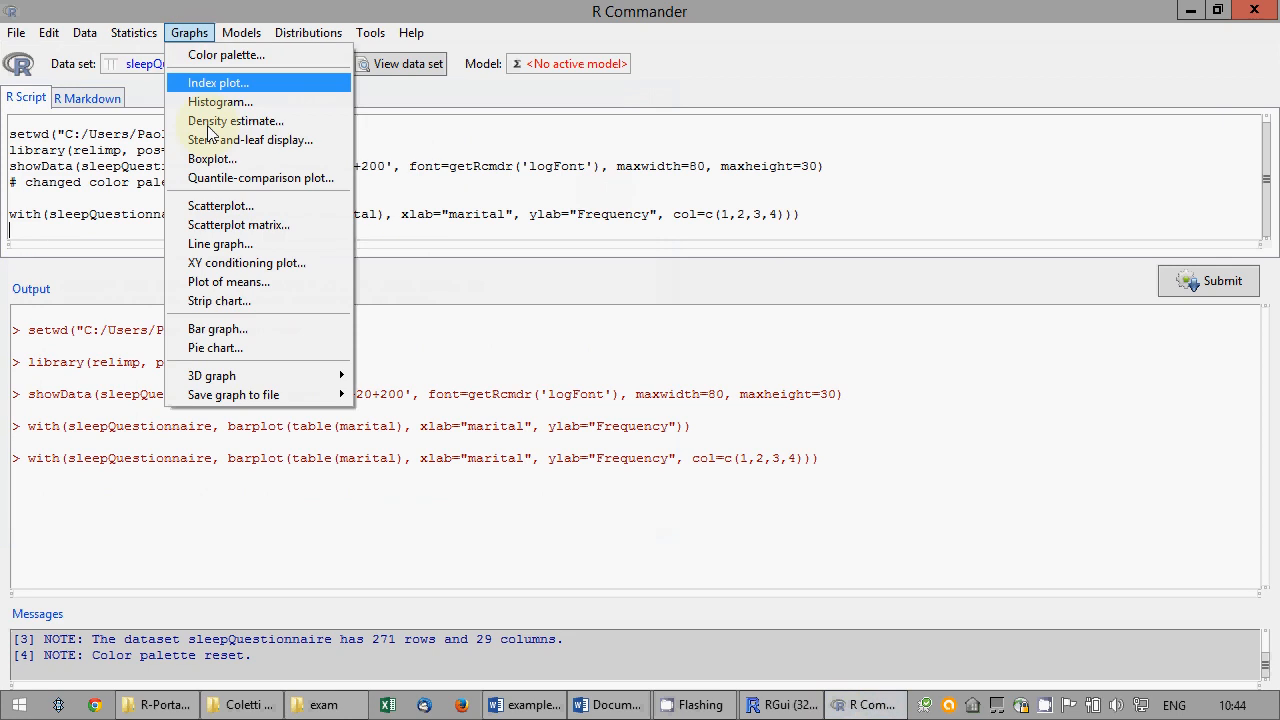
click(220, 491)
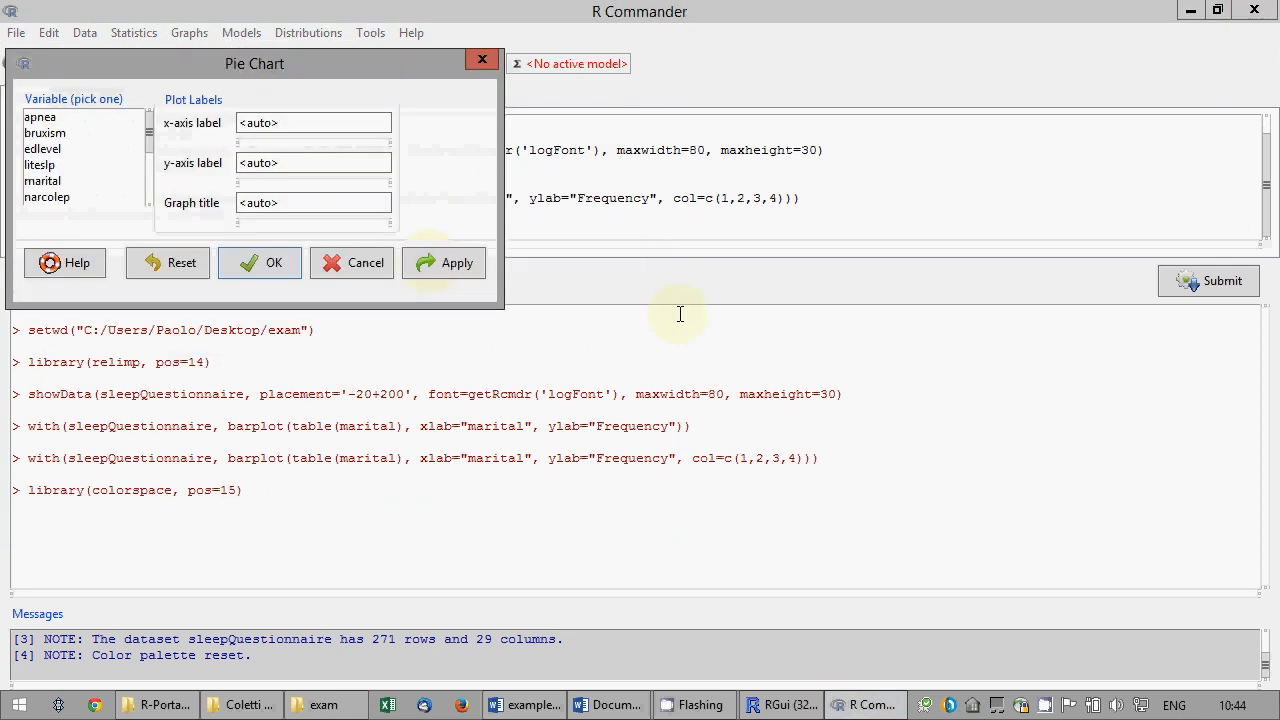
click(45, 181)
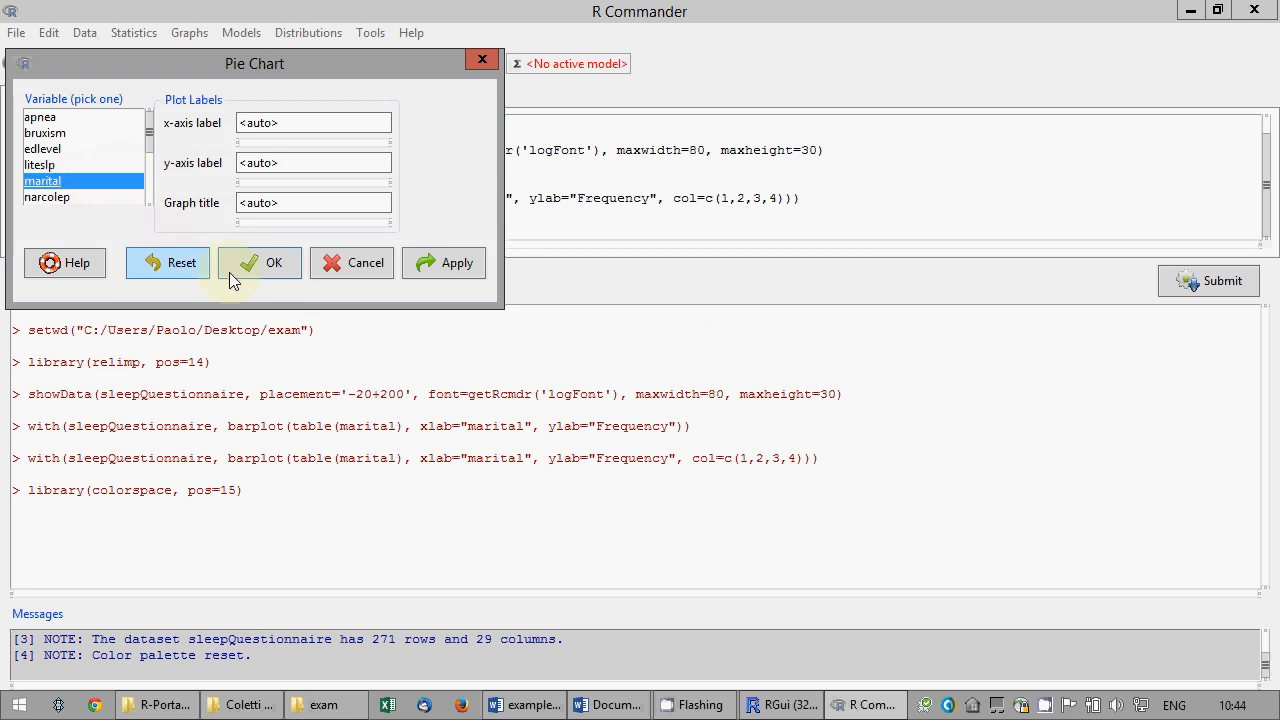
click(270, 263)
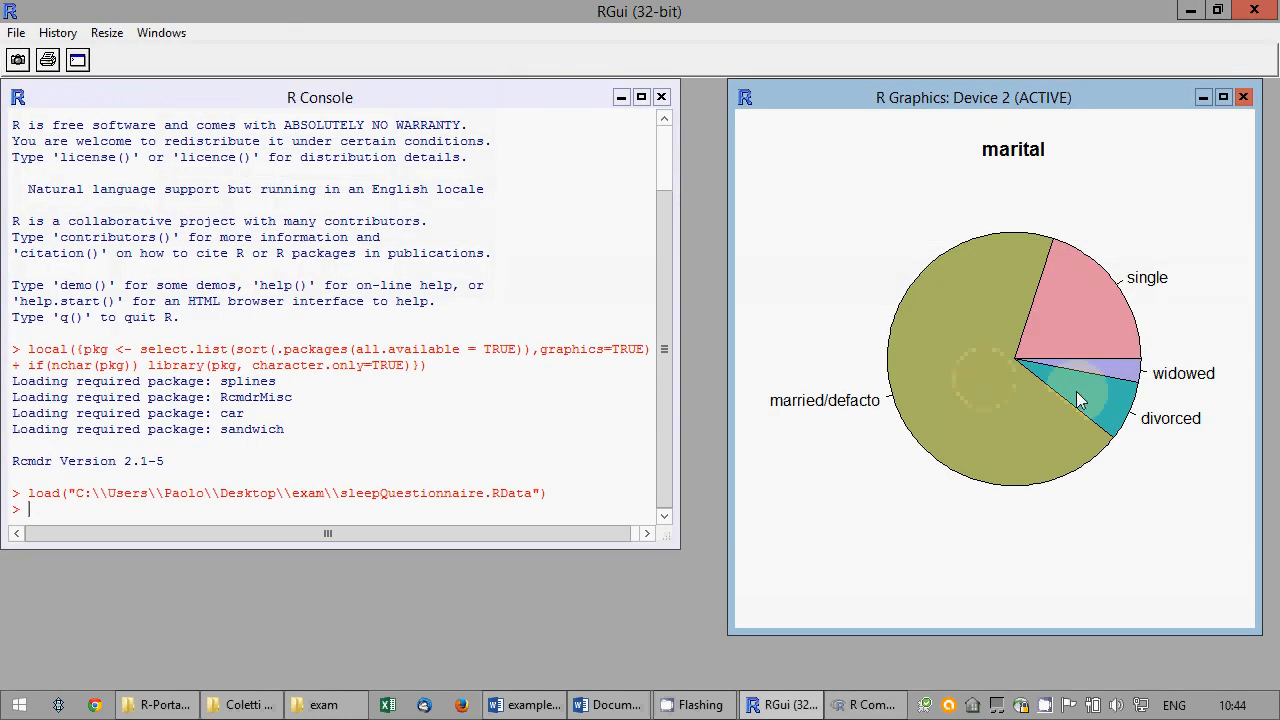
click(1243, 97)
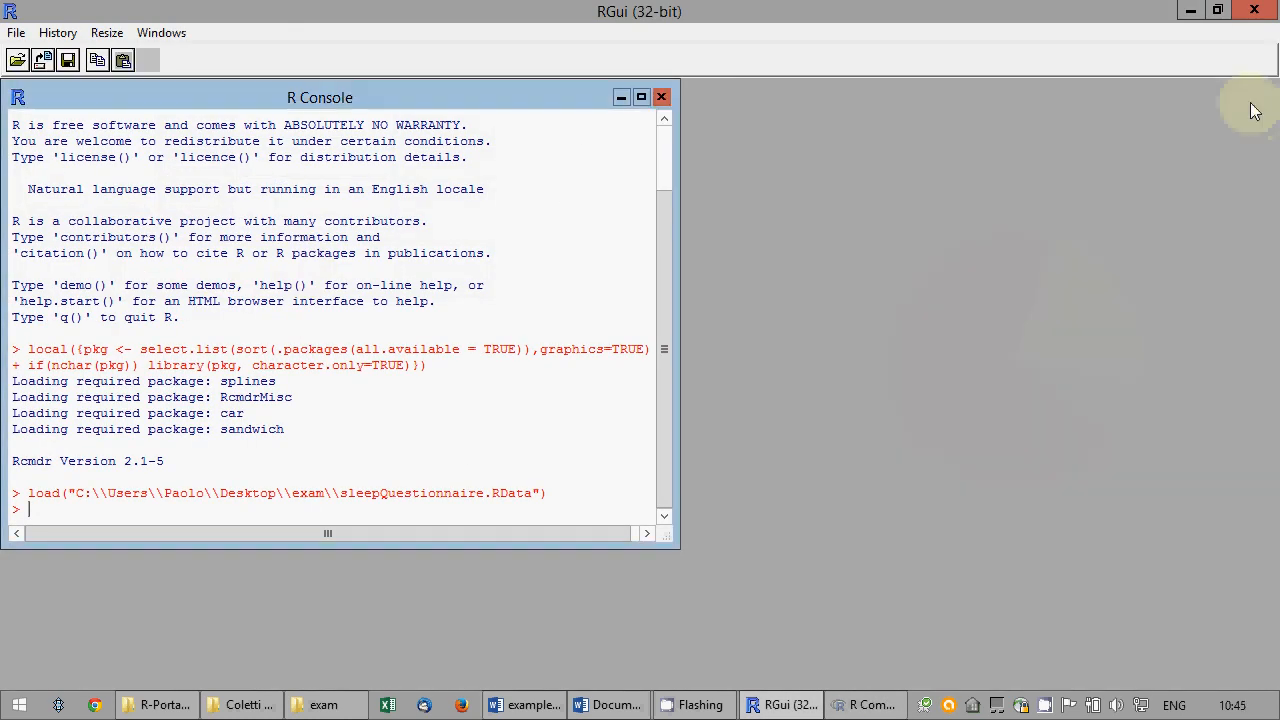
In the R Commander script, replace the pie command's rainbow_hcl color expression with c(1,2,3,4) and run the command again.
click(608, 705)
click(880, 706)
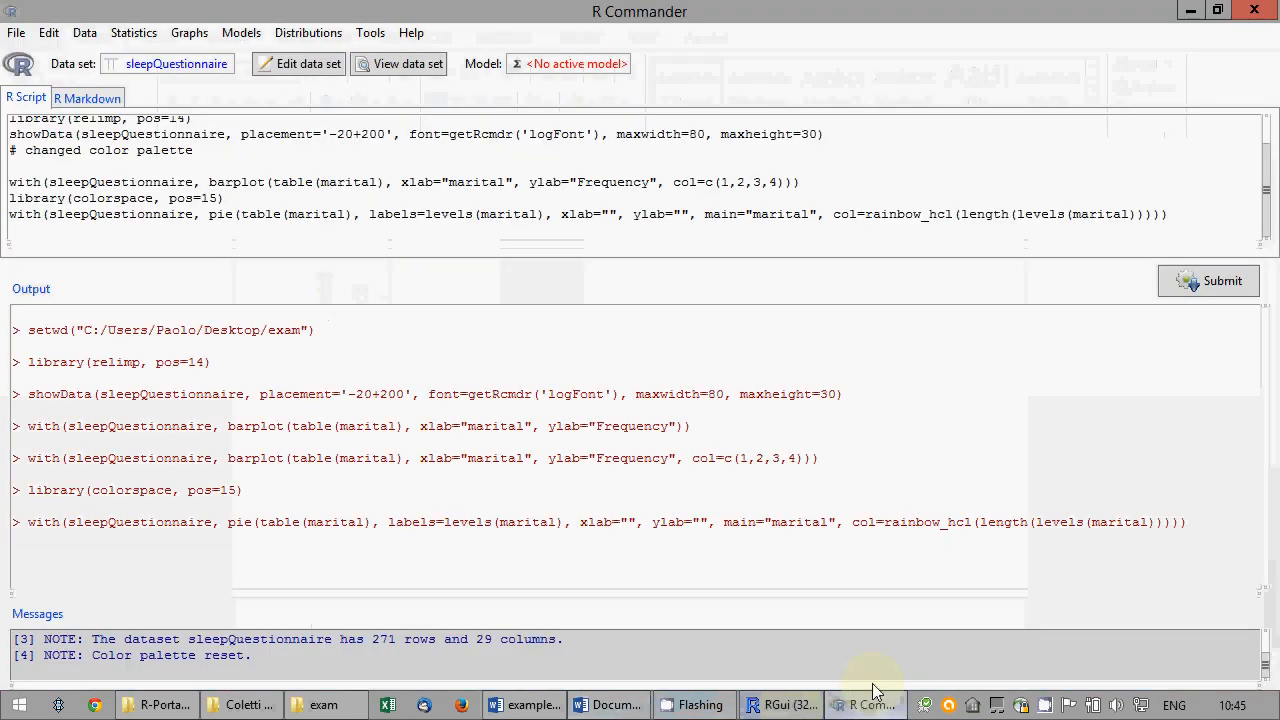
drag(865, 215, 1153, 215)
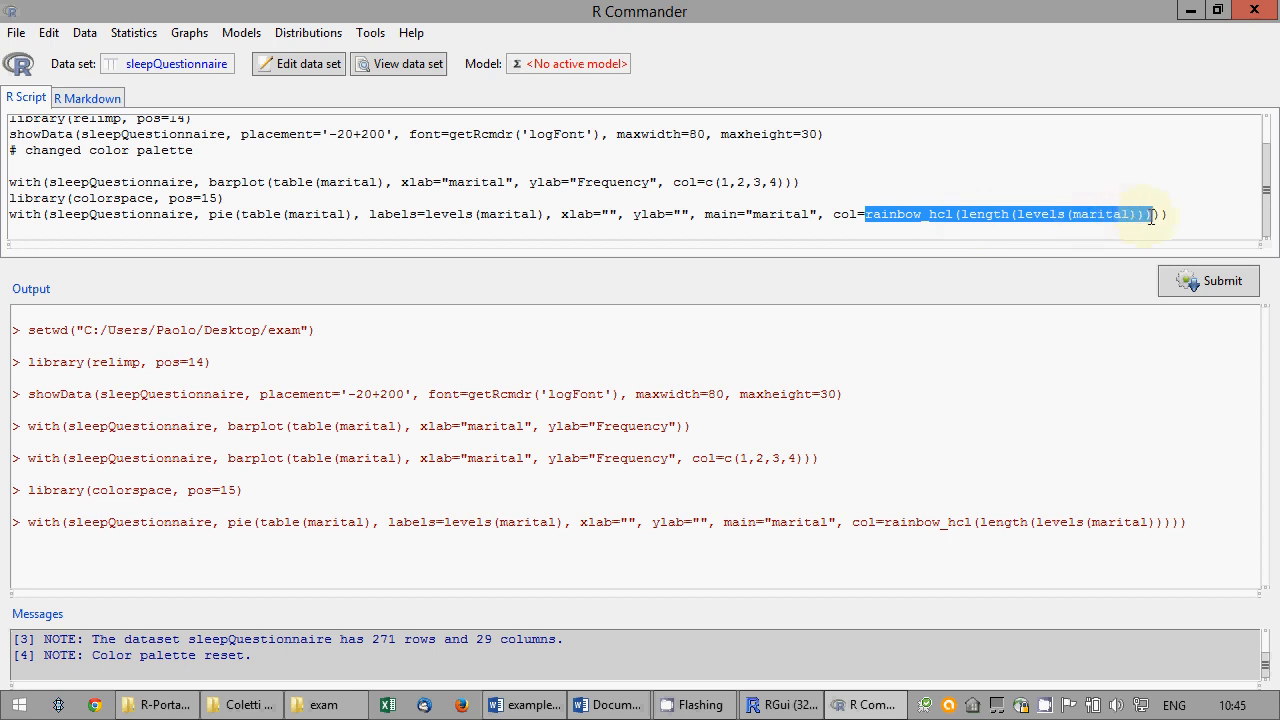
key(Delete)
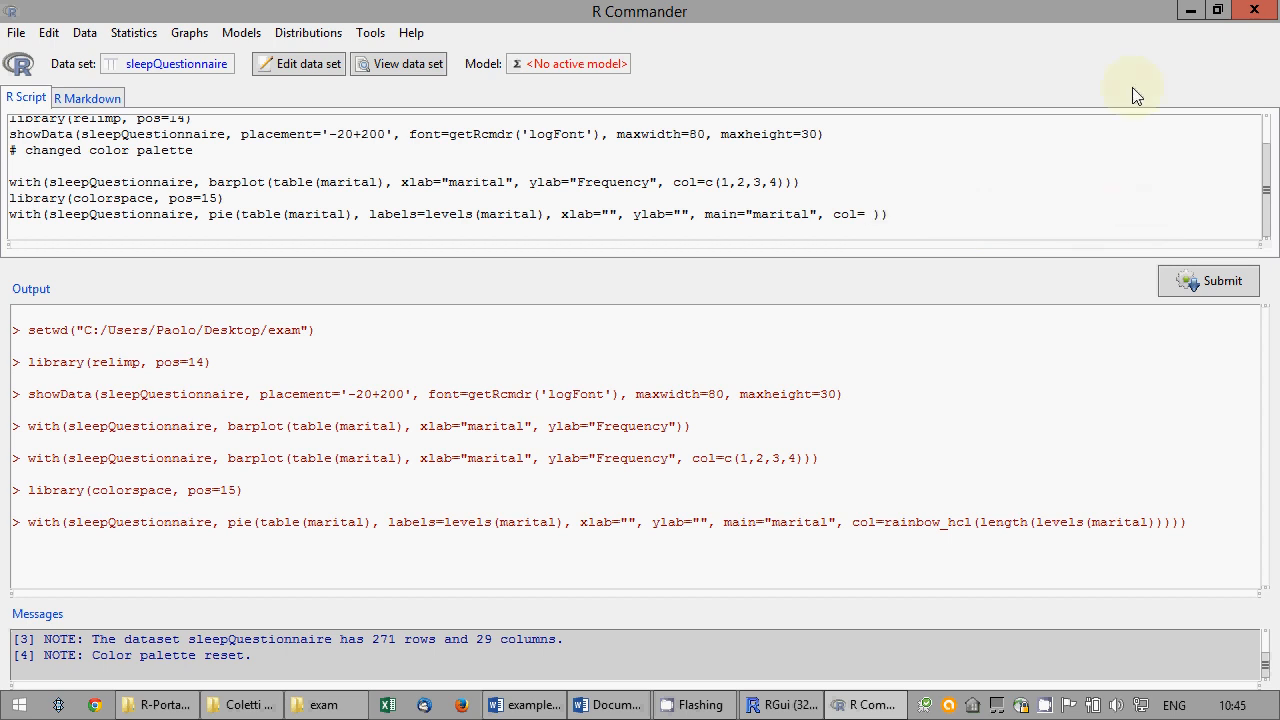
key(Left)
key(Left)
text(c(1,2,3,4)()
click(1195, 276)
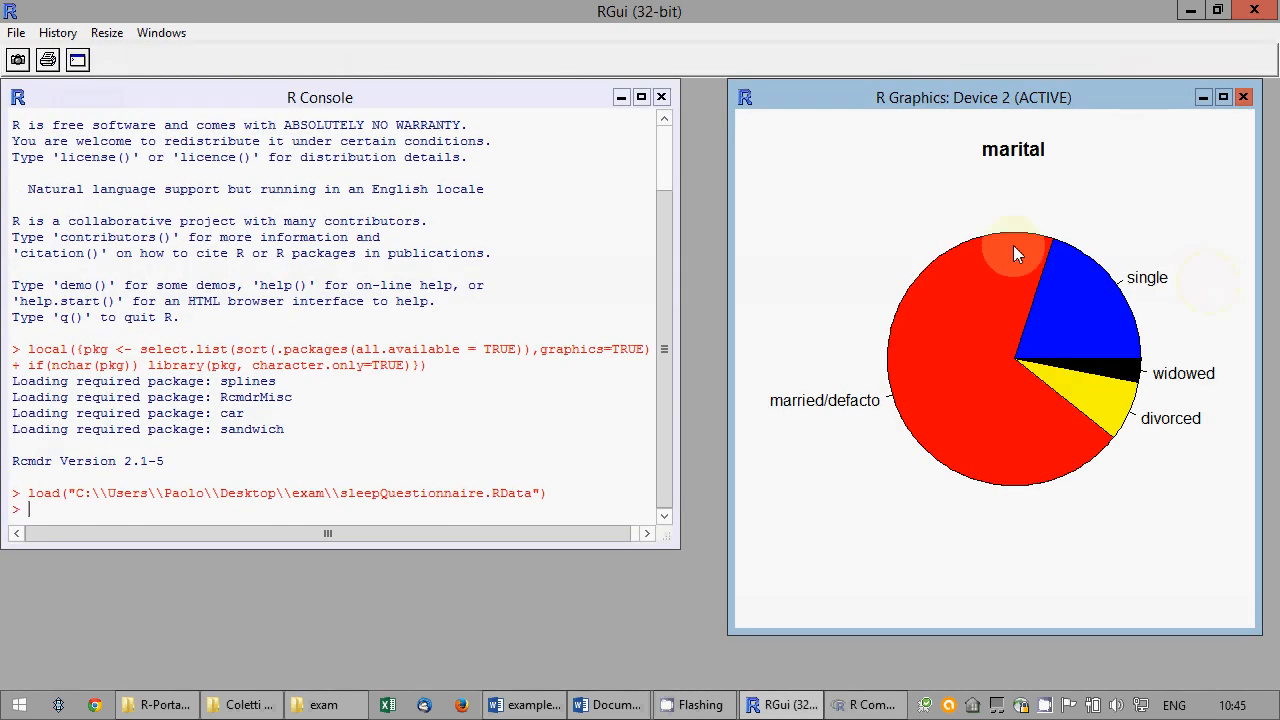
Copy the recolored pie chart as a bitmap and paste it below the bar graph in the Word document.
right_click(980, 190)
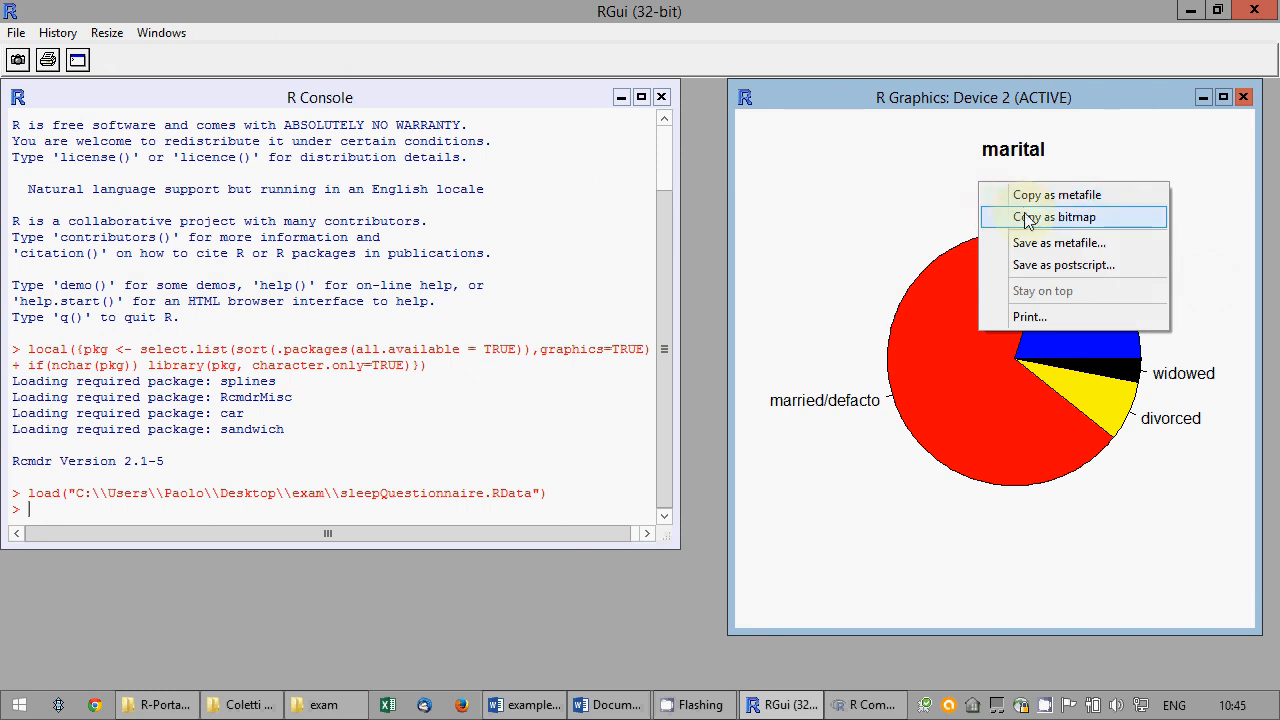
click(1026, 214)
click(606, 705)
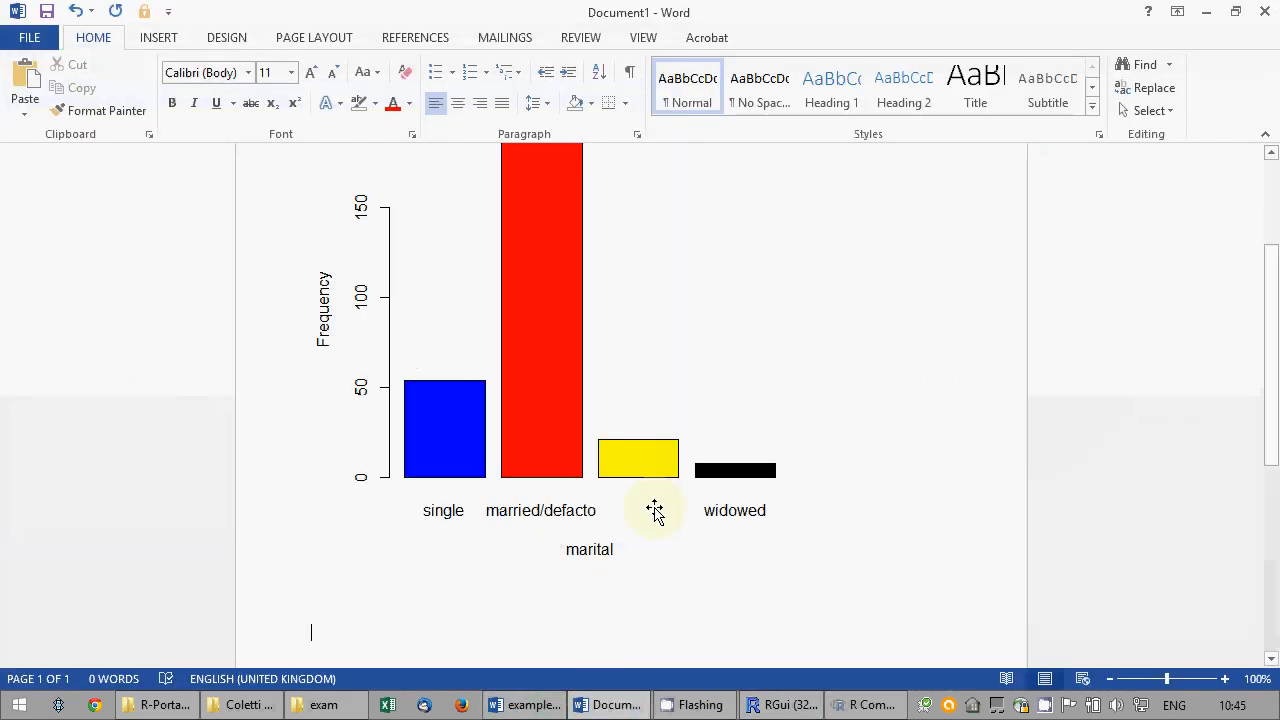
key(ctrl+v)
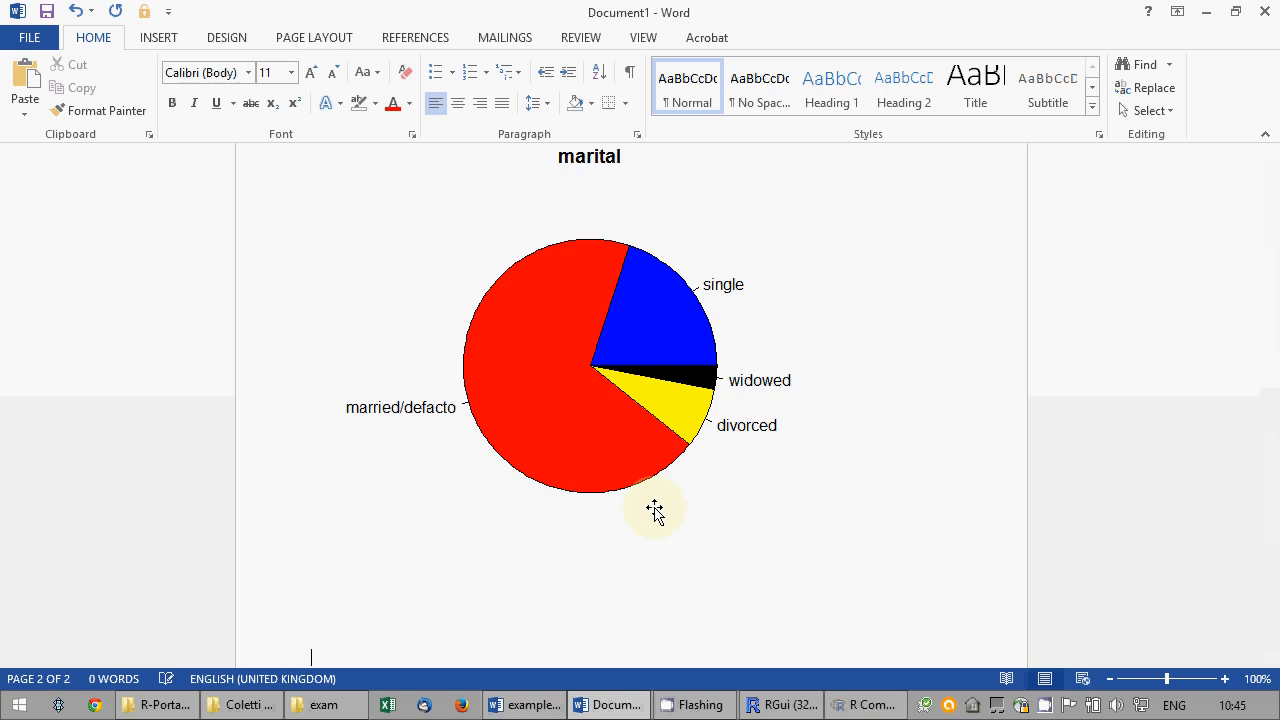
Save the Word document as exam.docx in the exam folder on the Desktop.
click(45, 11)
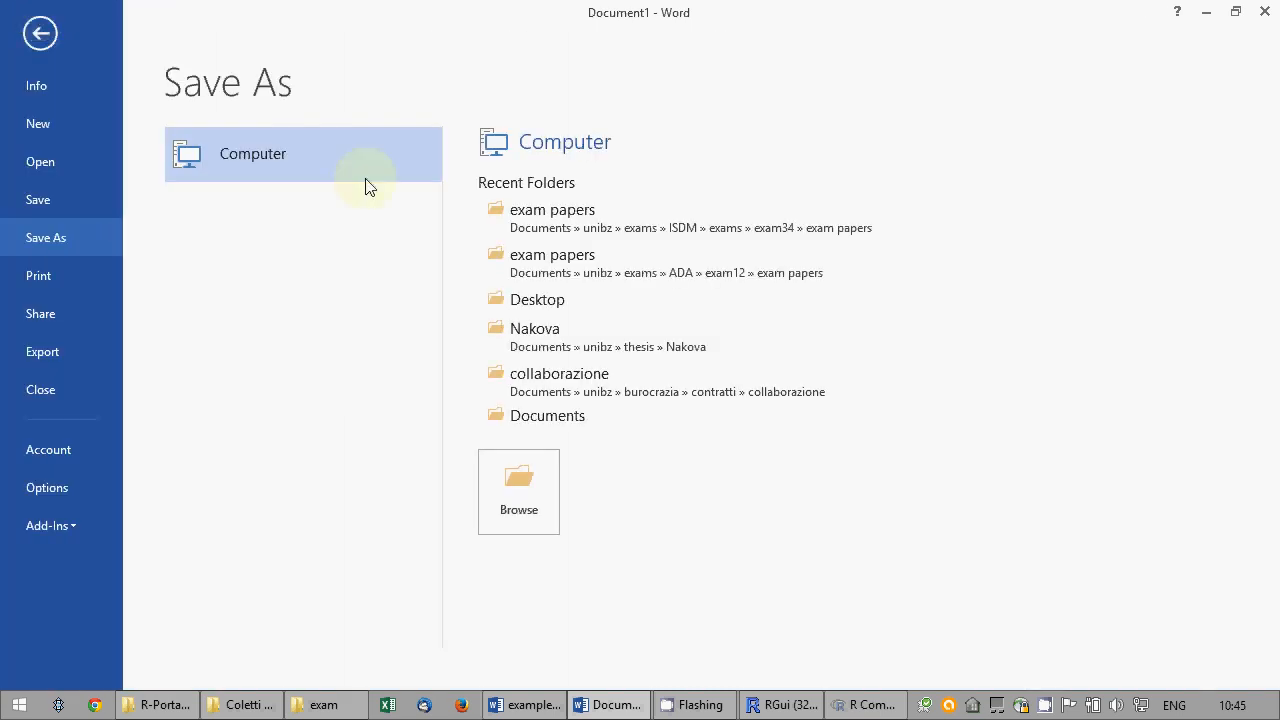
click(561, 295)
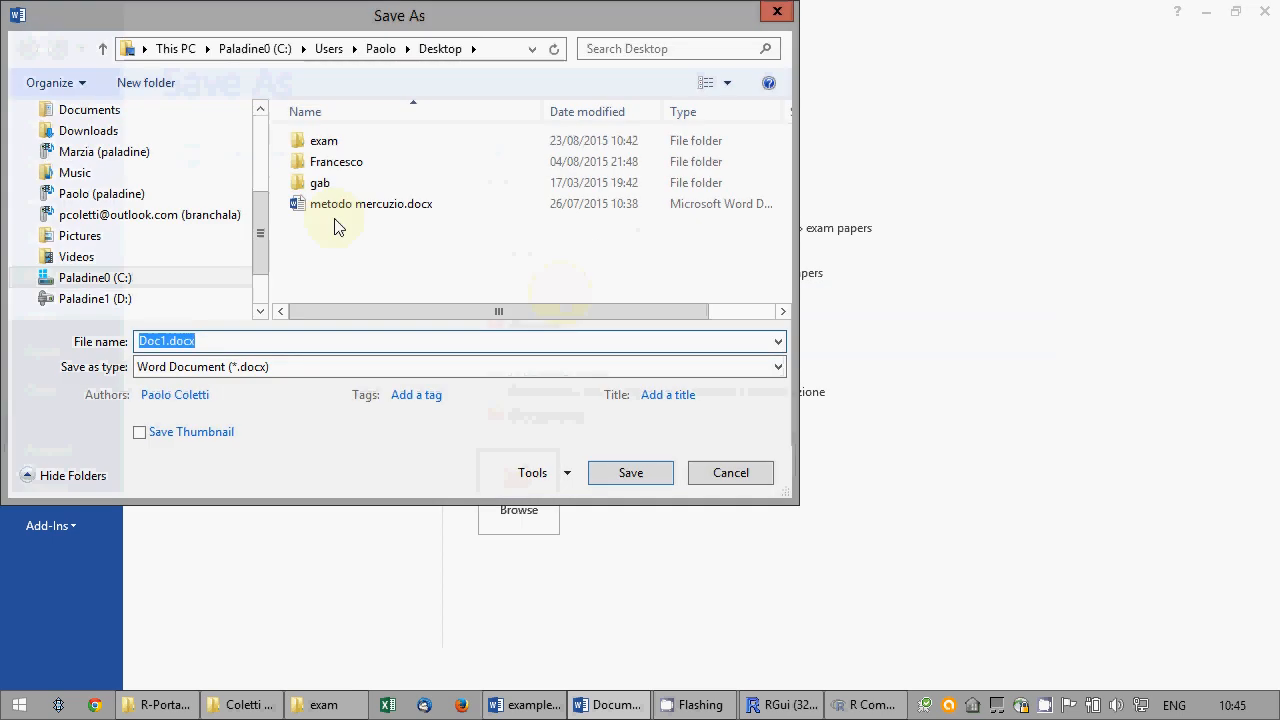
double_click(323, 137)
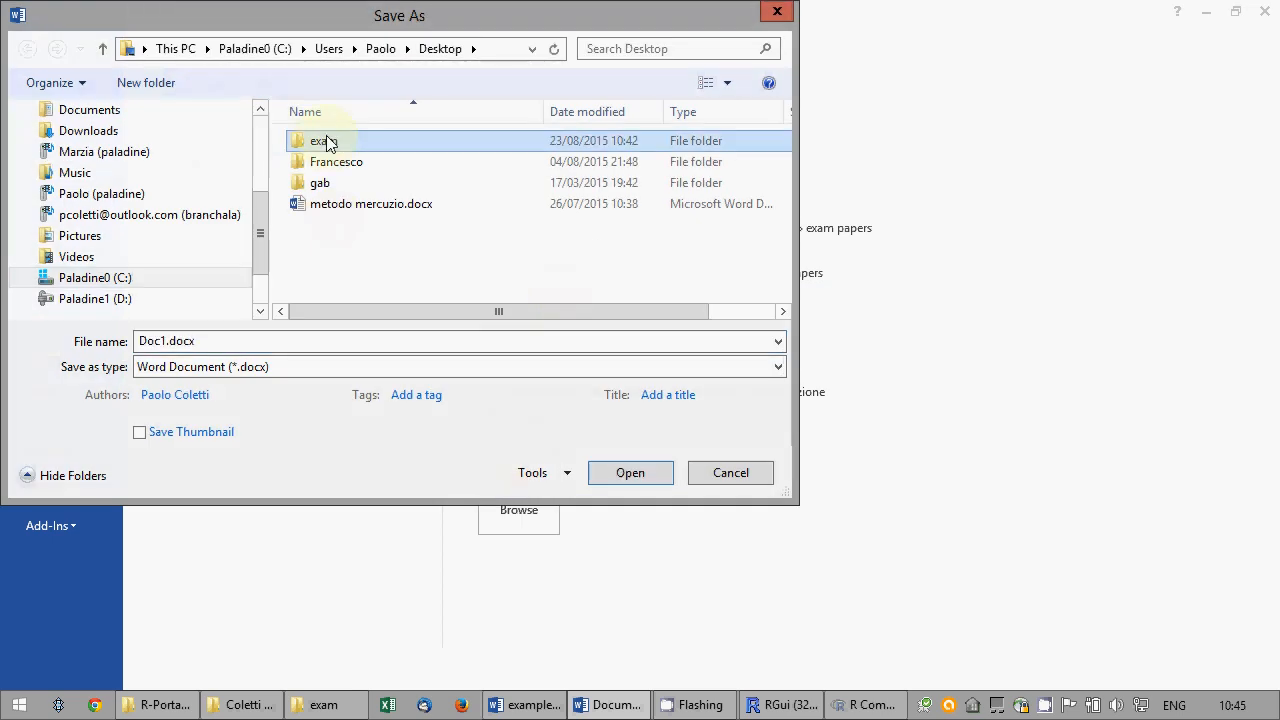
click(163, 341)
double_click(163, 341)
text(exam)
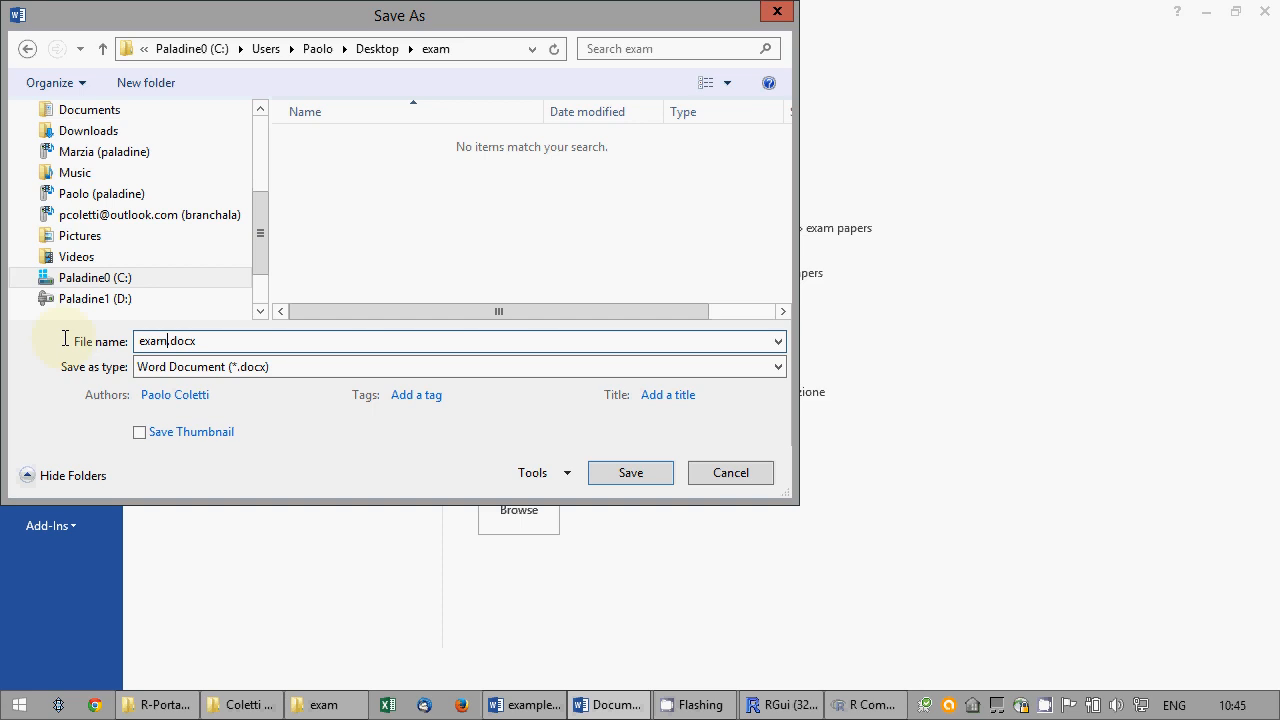
key(Return)
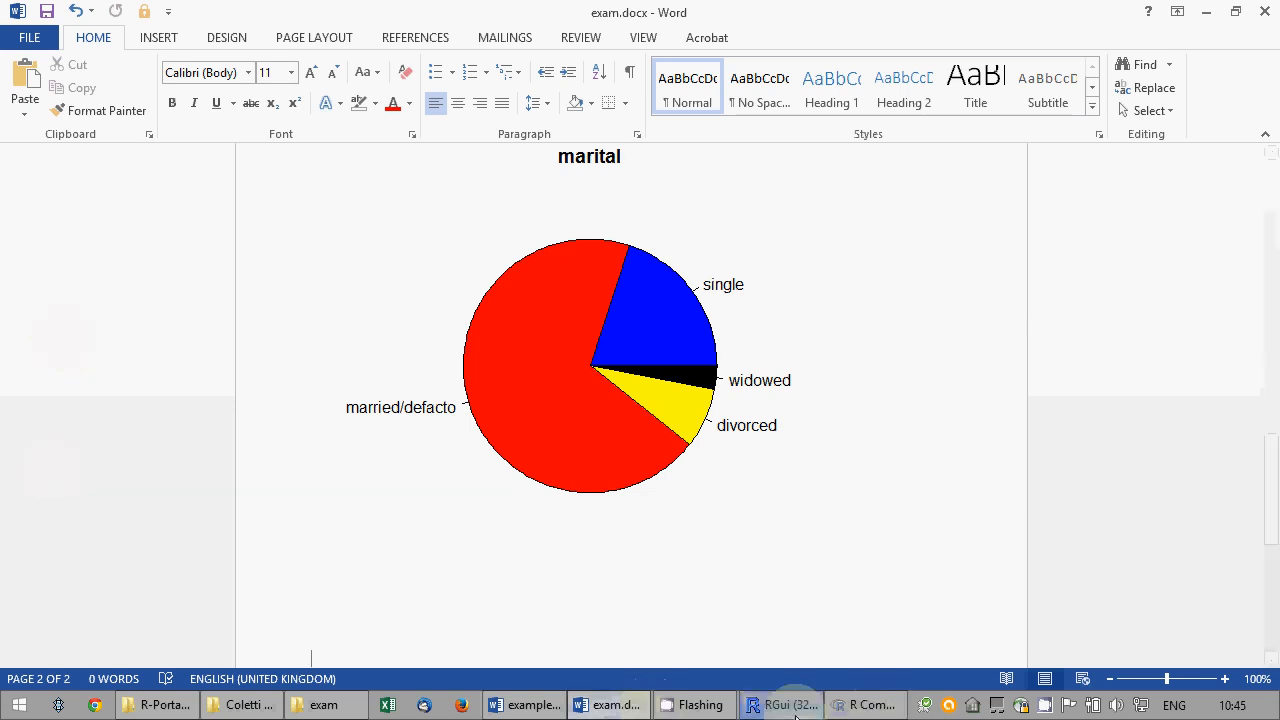
In R Commander, write the script line sleepQuestionnaire$satsleep=ordered(sleepQuestionnaire$satsleep) below the pie command.
click(868, 705)
mouse_move(600, 714)
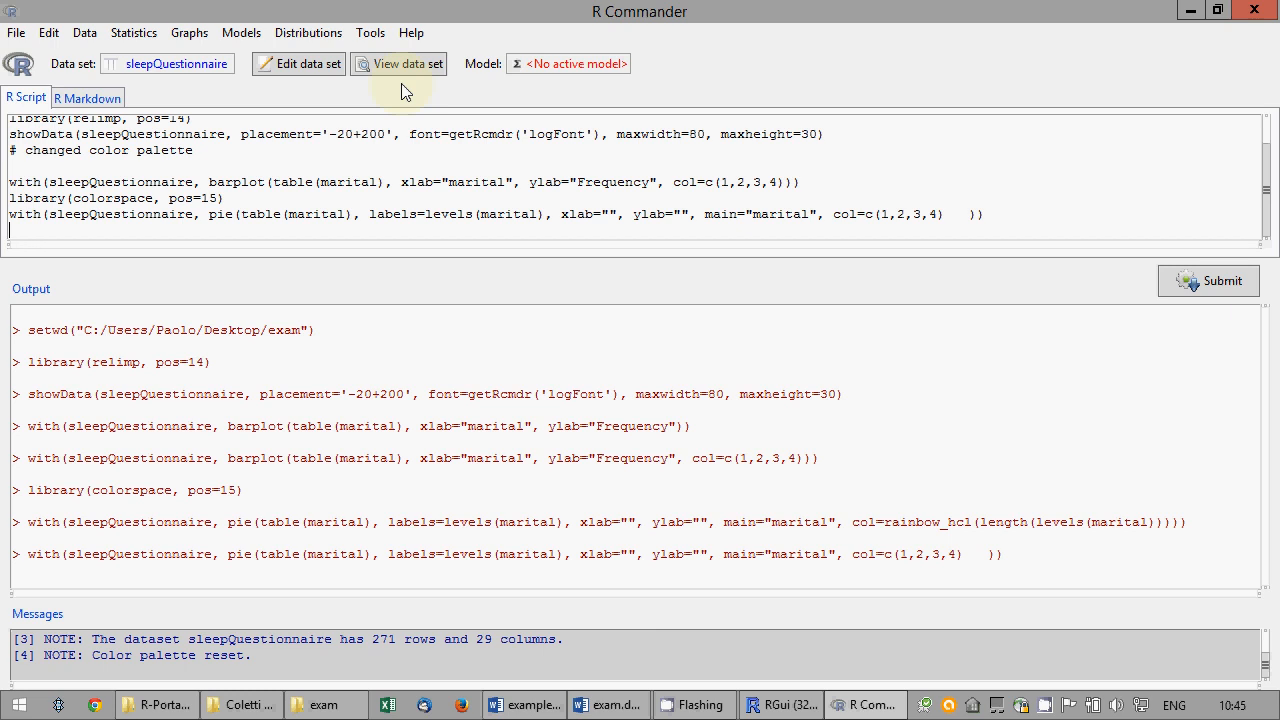
text(sleepQuestionnaire$satsleep)
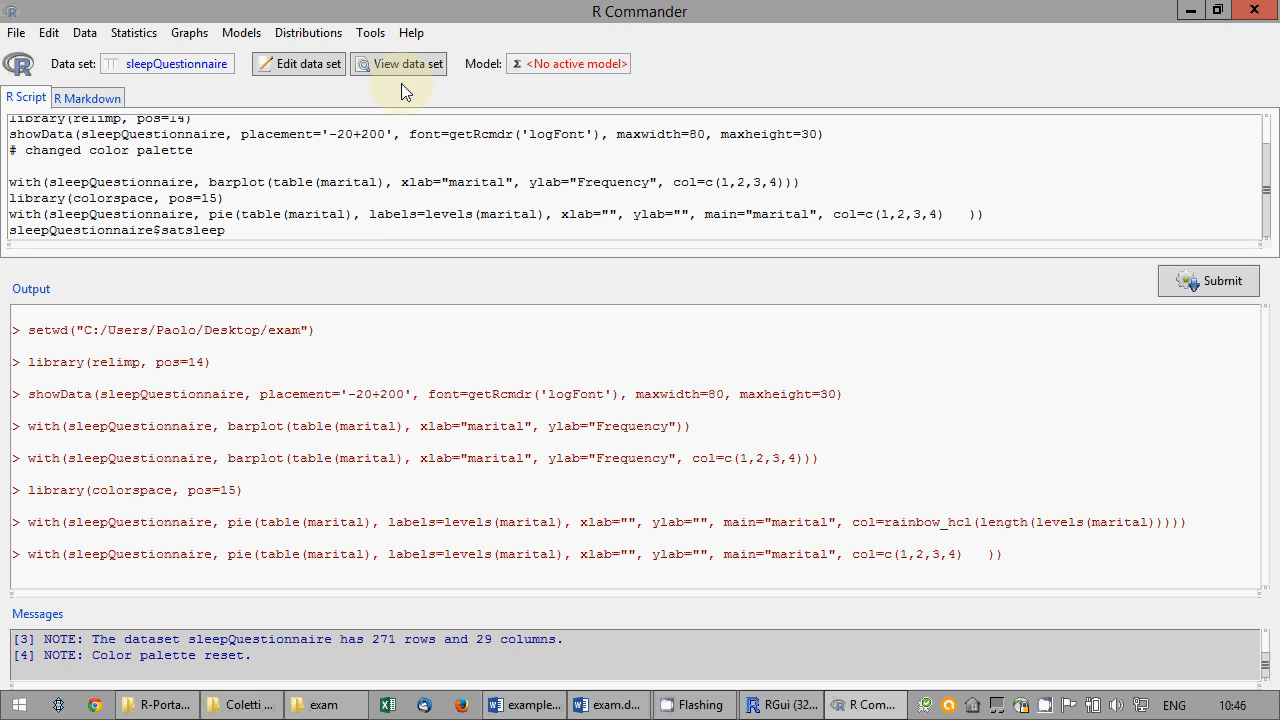
text(=ordered()
drag(225, 230, 6, 232)
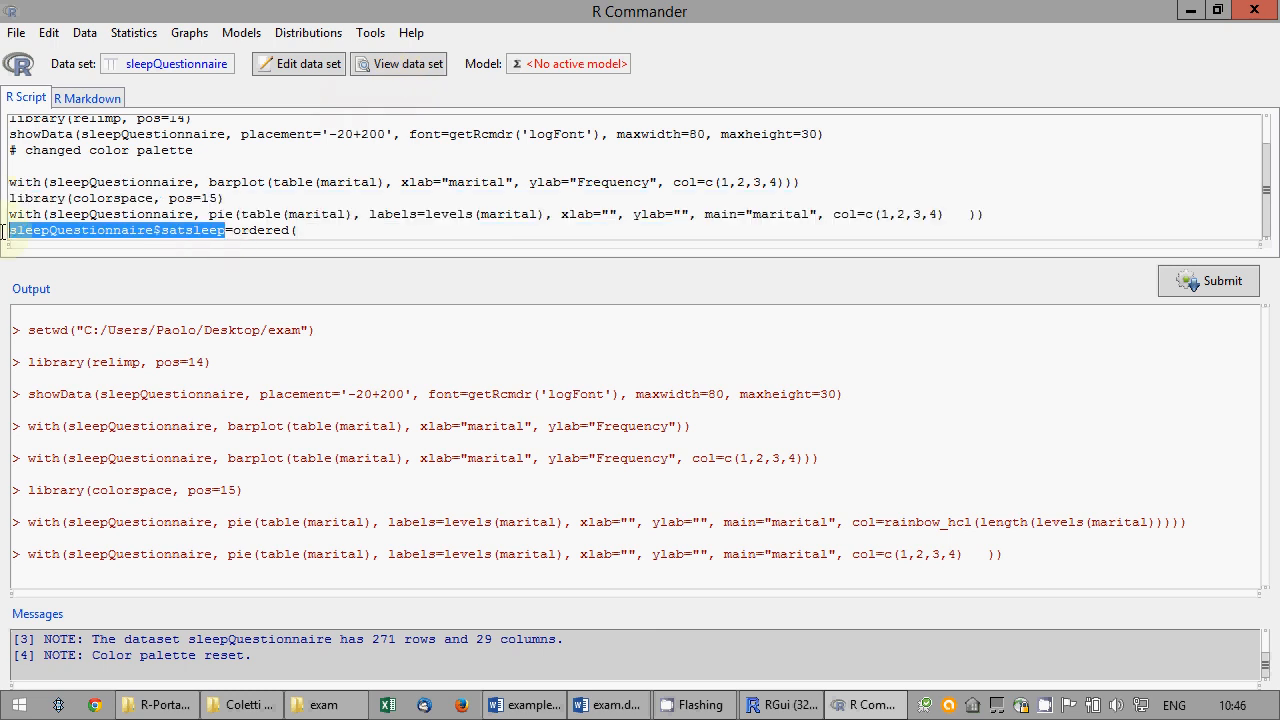
right_click(86, 222)
click(124, 286)
click(314, 229)
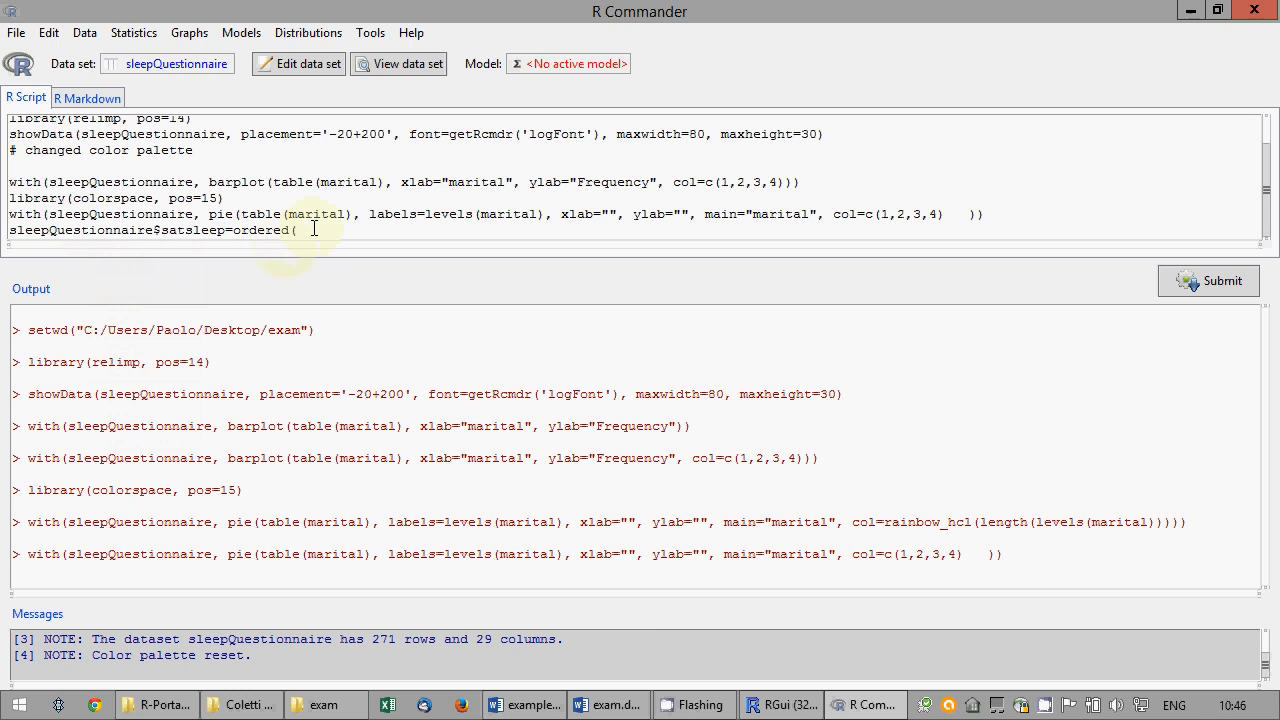
key(ctrl+v)
text())
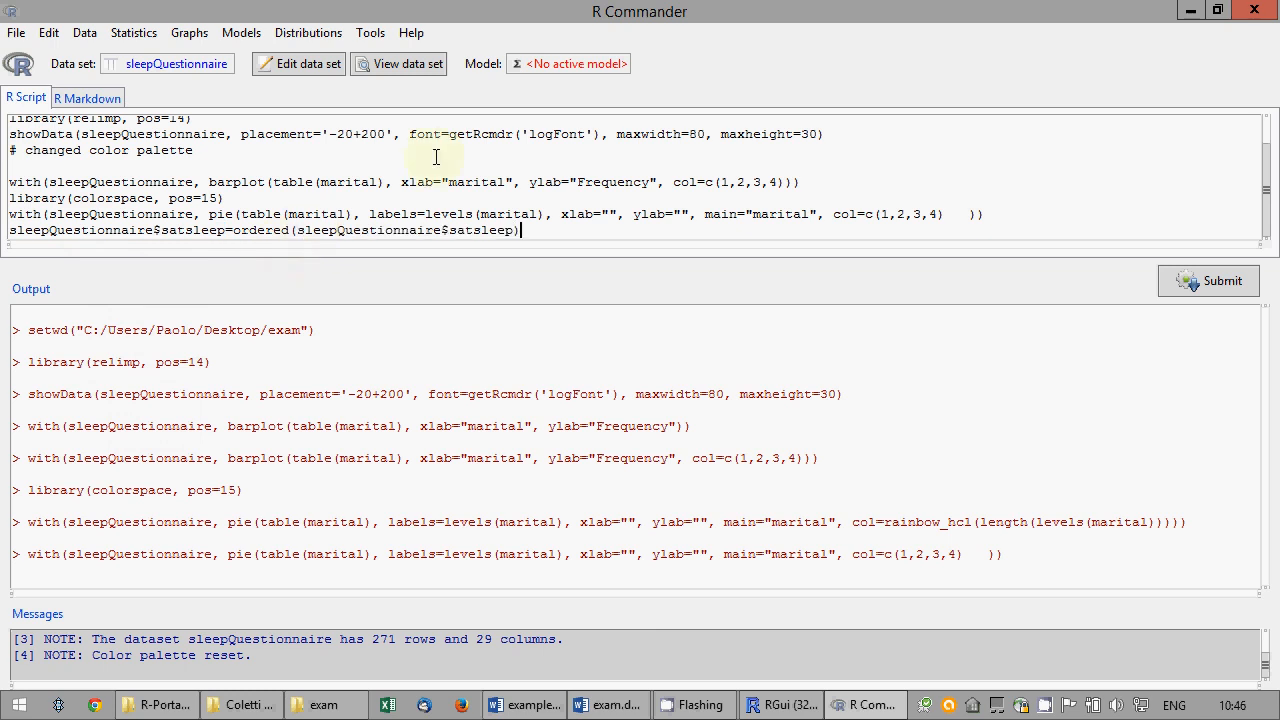
Run the ordered() line, output sleepQuestionnaire$satsleep to check its level order, and start a new script line below.
click(1193, 284)
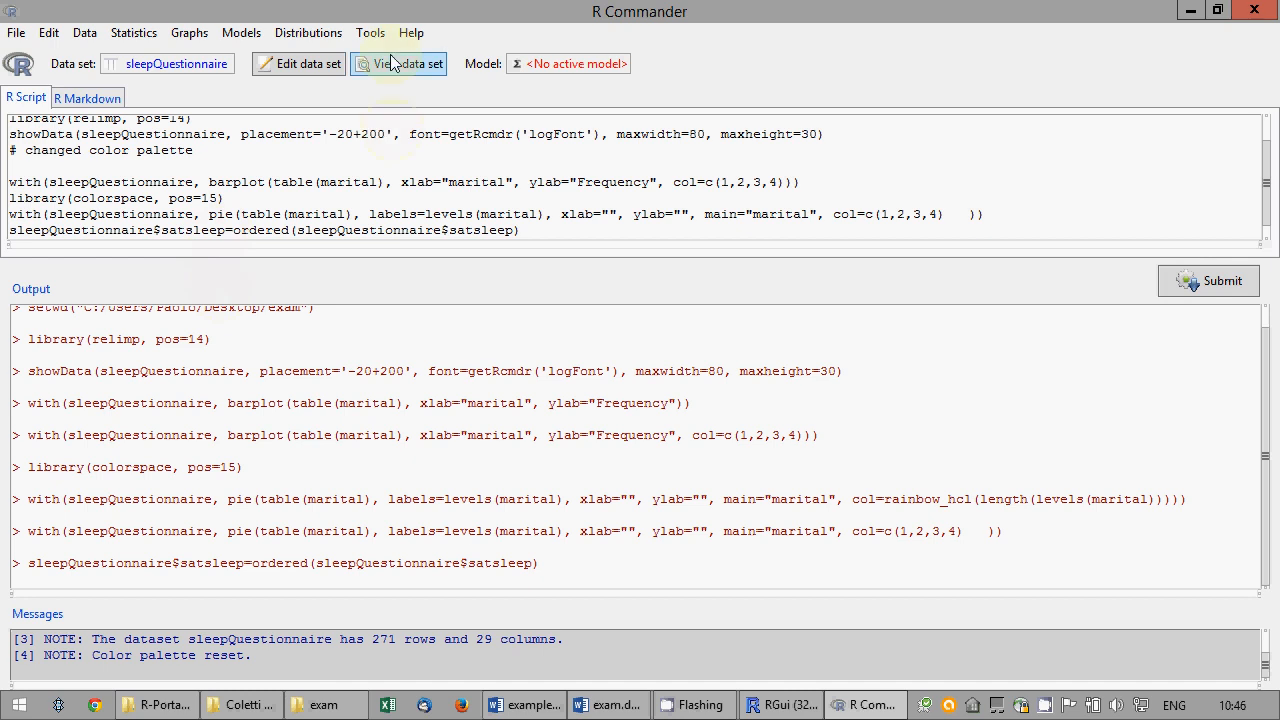
drag(226, 231, 8, 231)
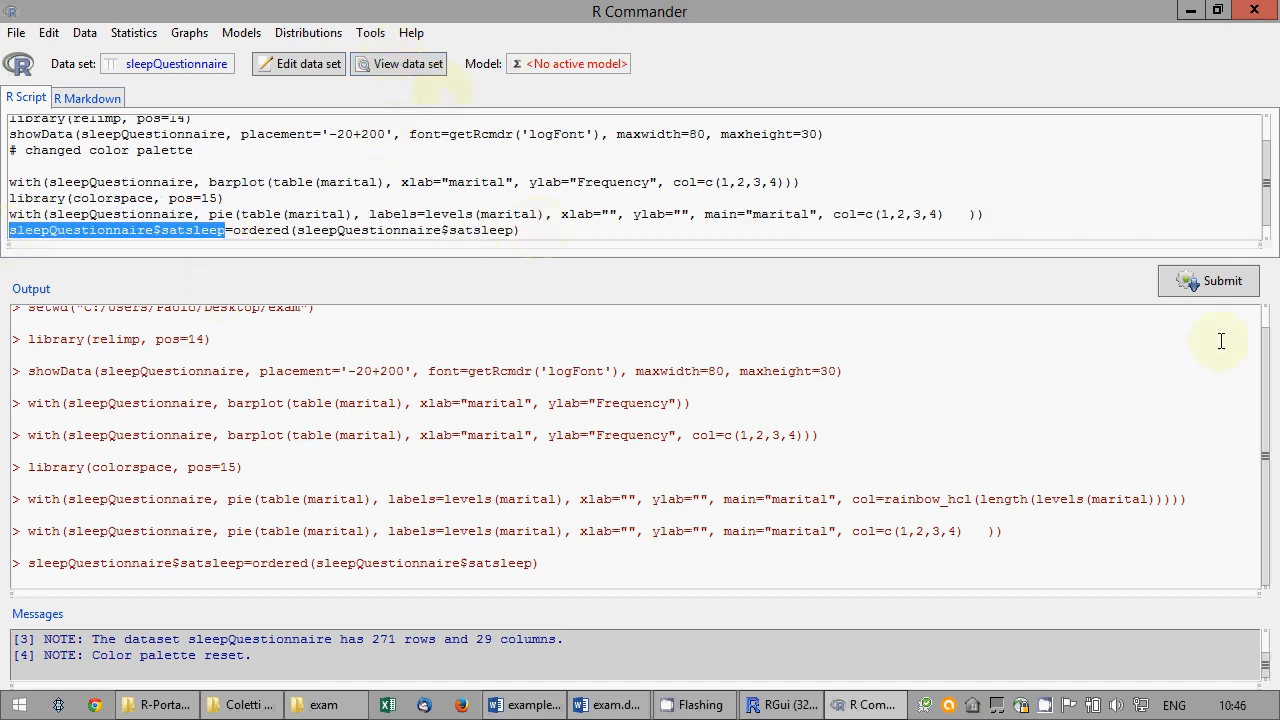
click(1190, 284)
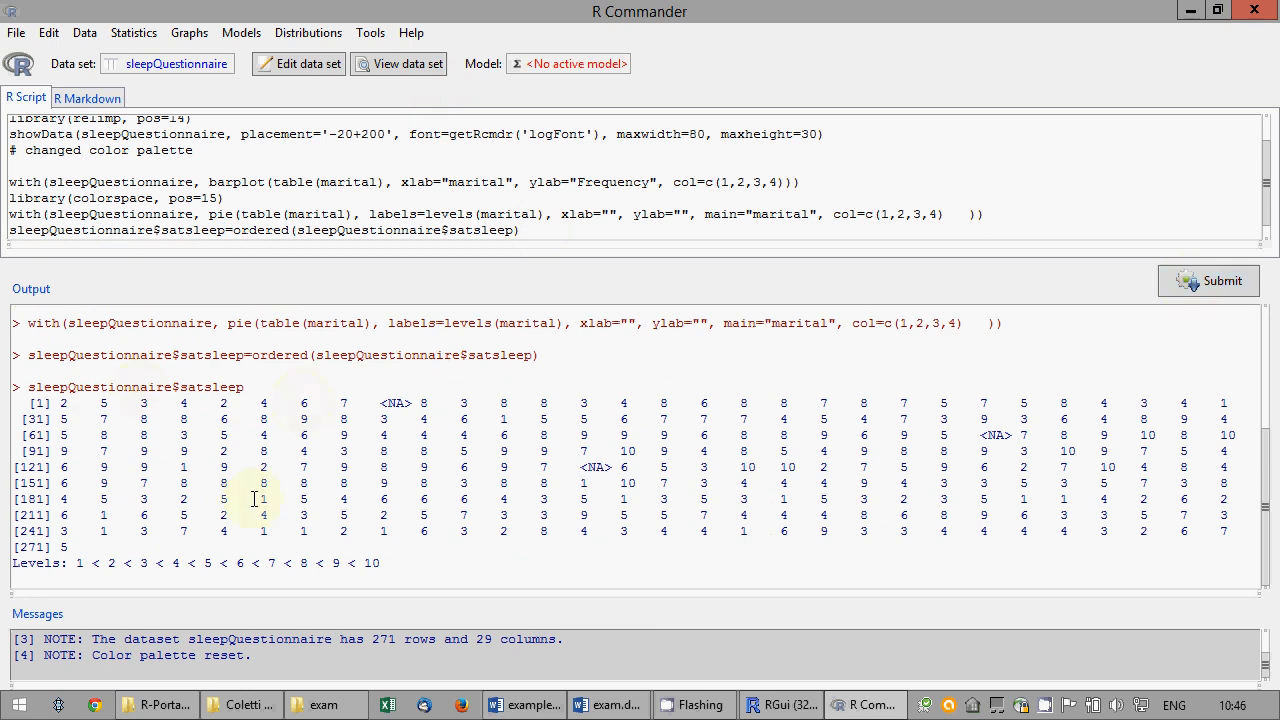
drag(76, 563, 385, 565)
drag(92, 564, 103, 563)
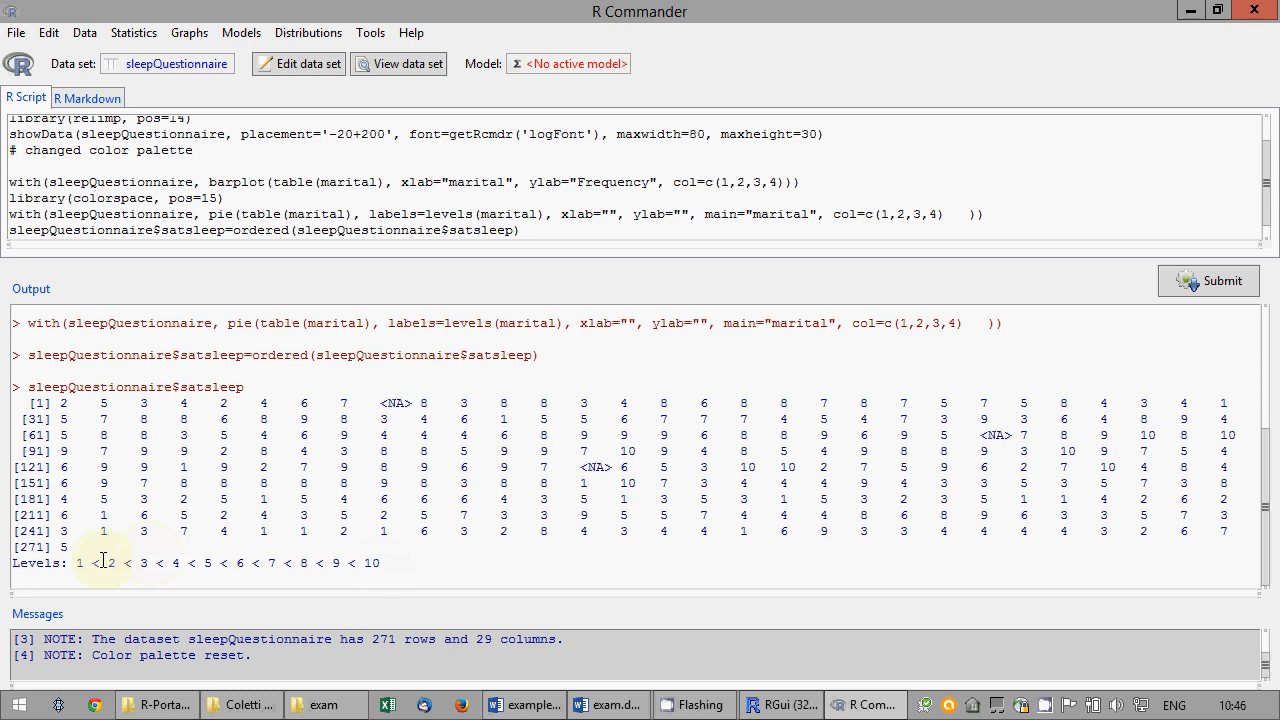
click(198, 572)
click(575, 221)
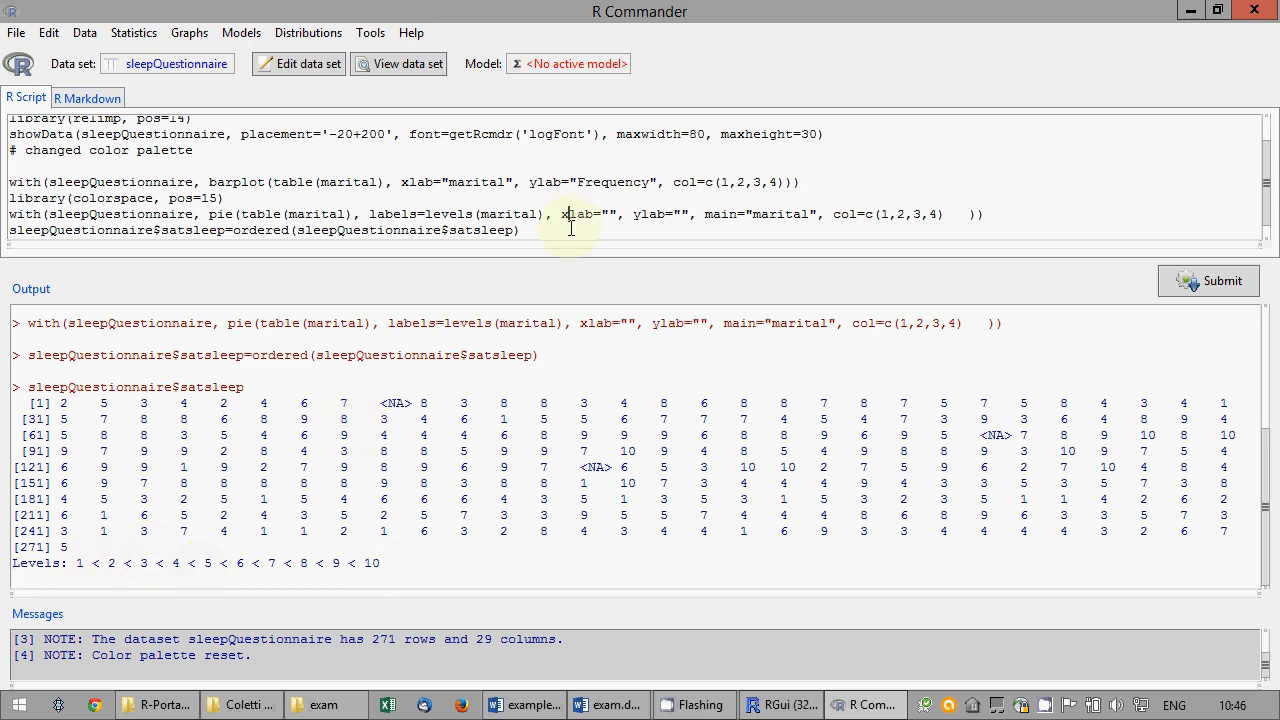
key(Return)
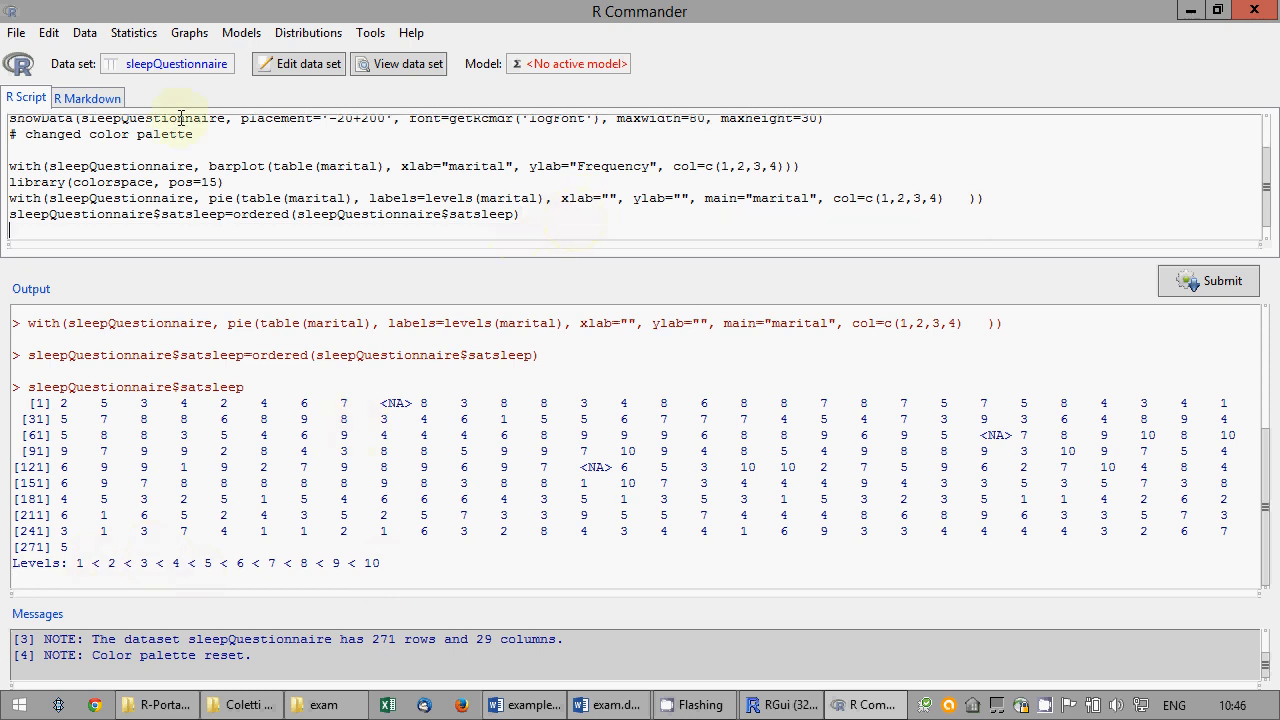
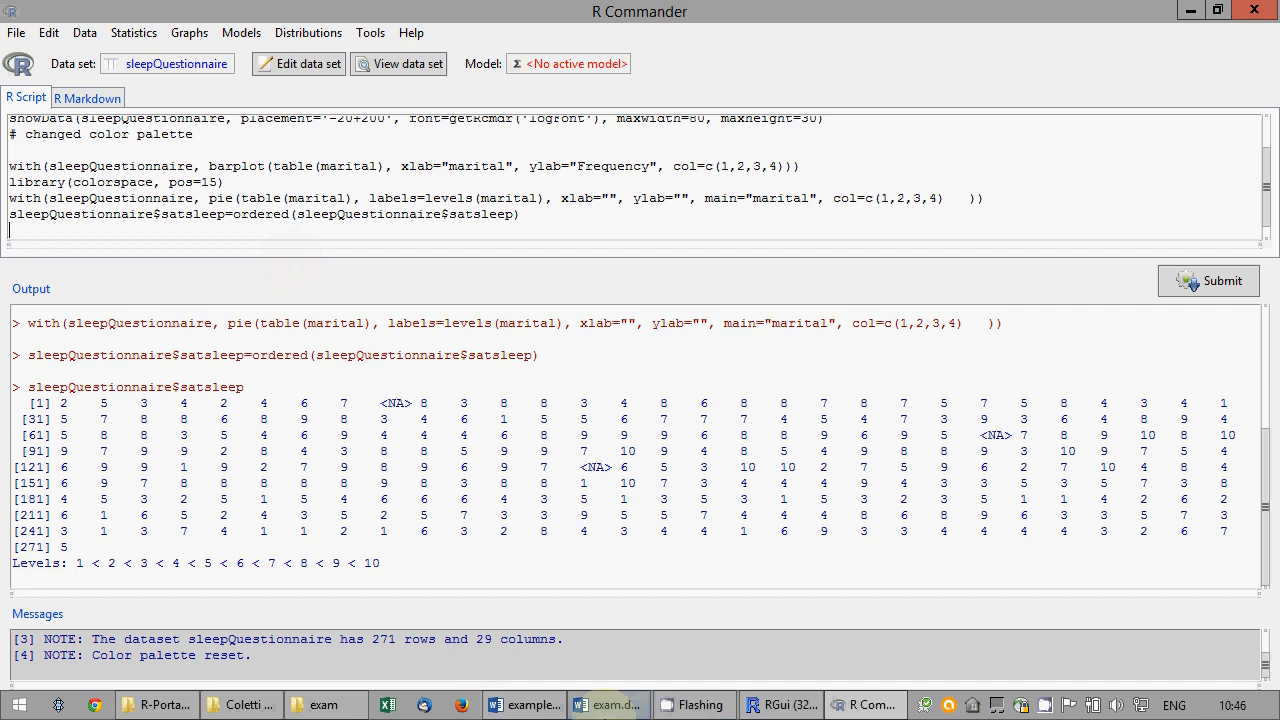
Switch to exam.docx in Word and write "Satsleep now is ordered" below the pie chart.
click(603, 704)
click(586, 600)
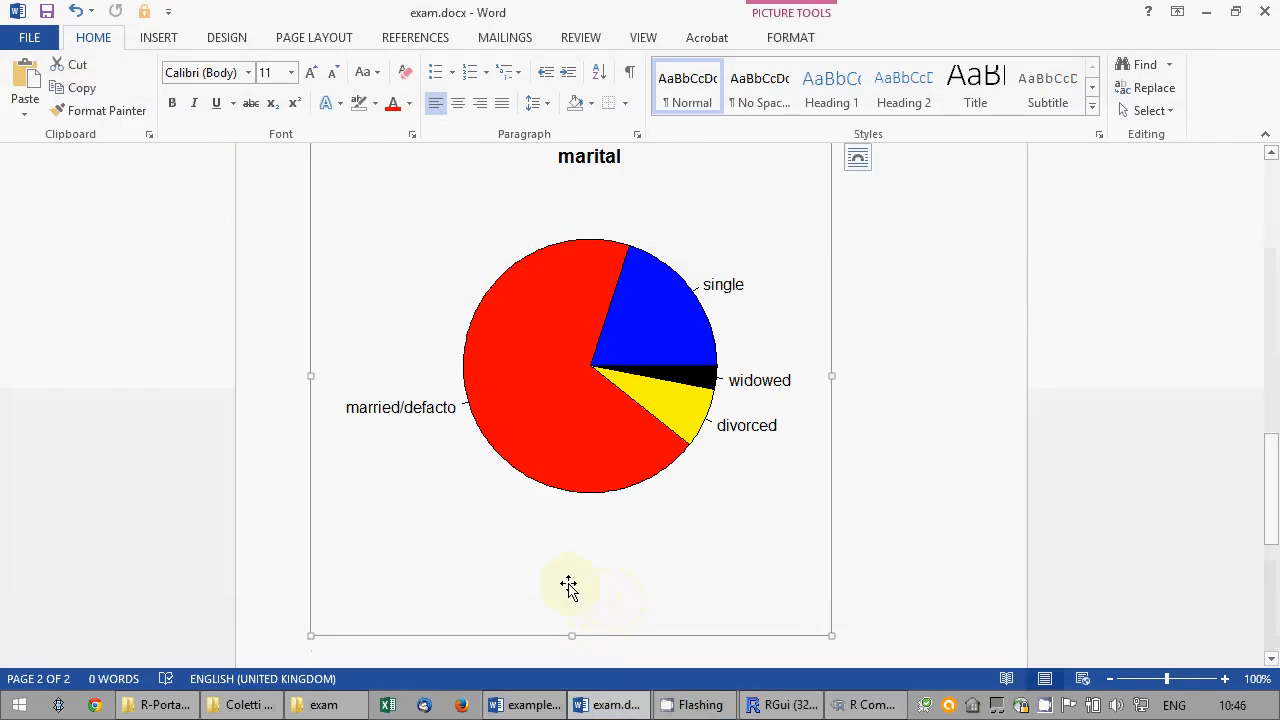
scroll(640, 581, down, 3)
click(640, 581)
text(sat)
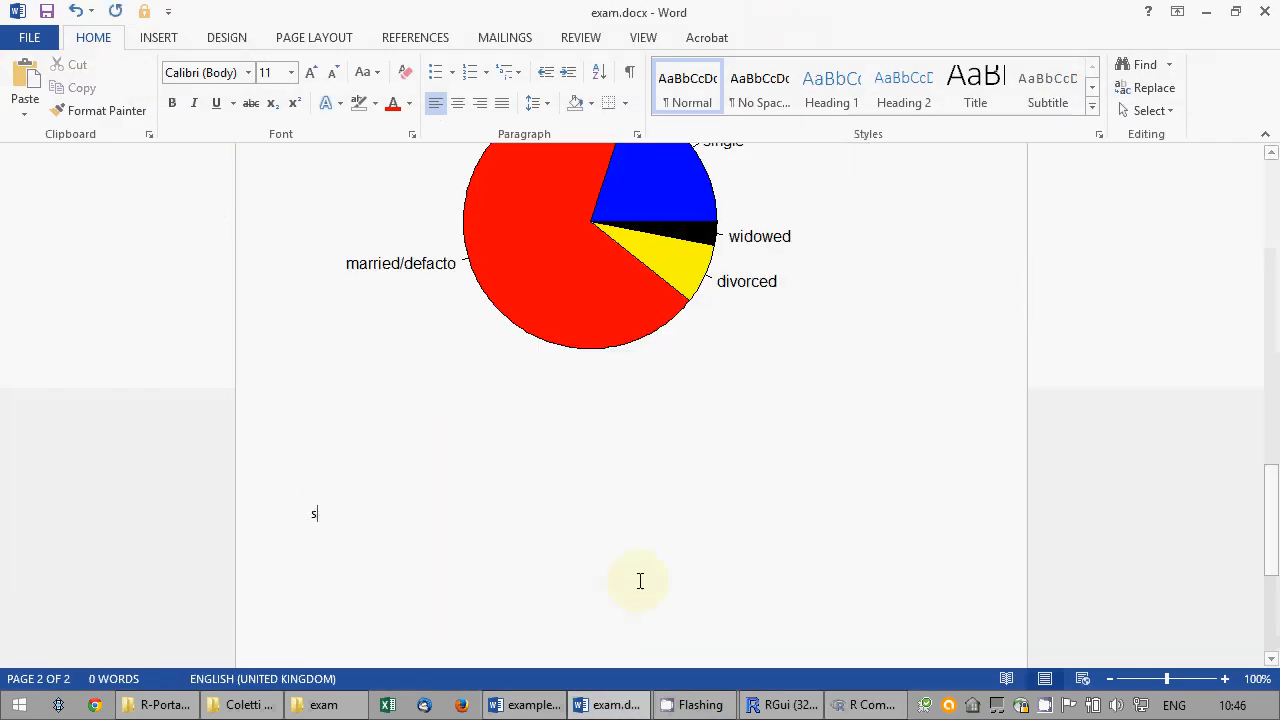
text(sle)
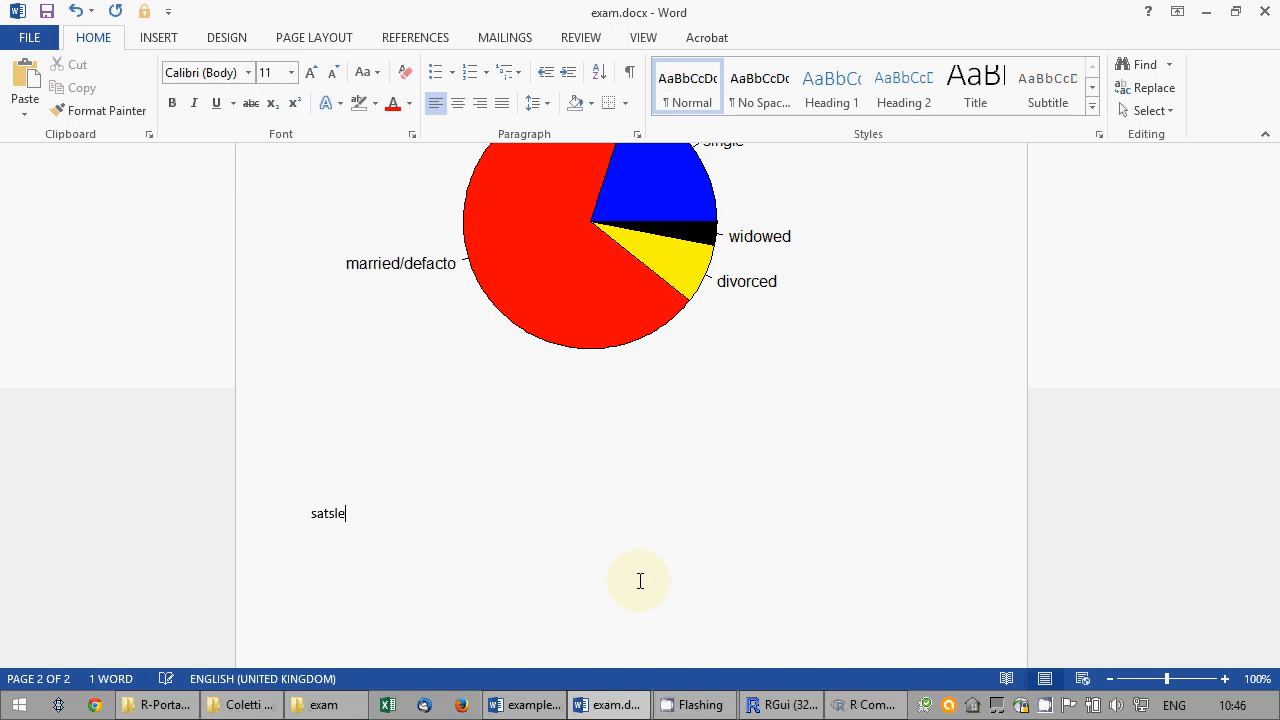
text(ep now is ordered)
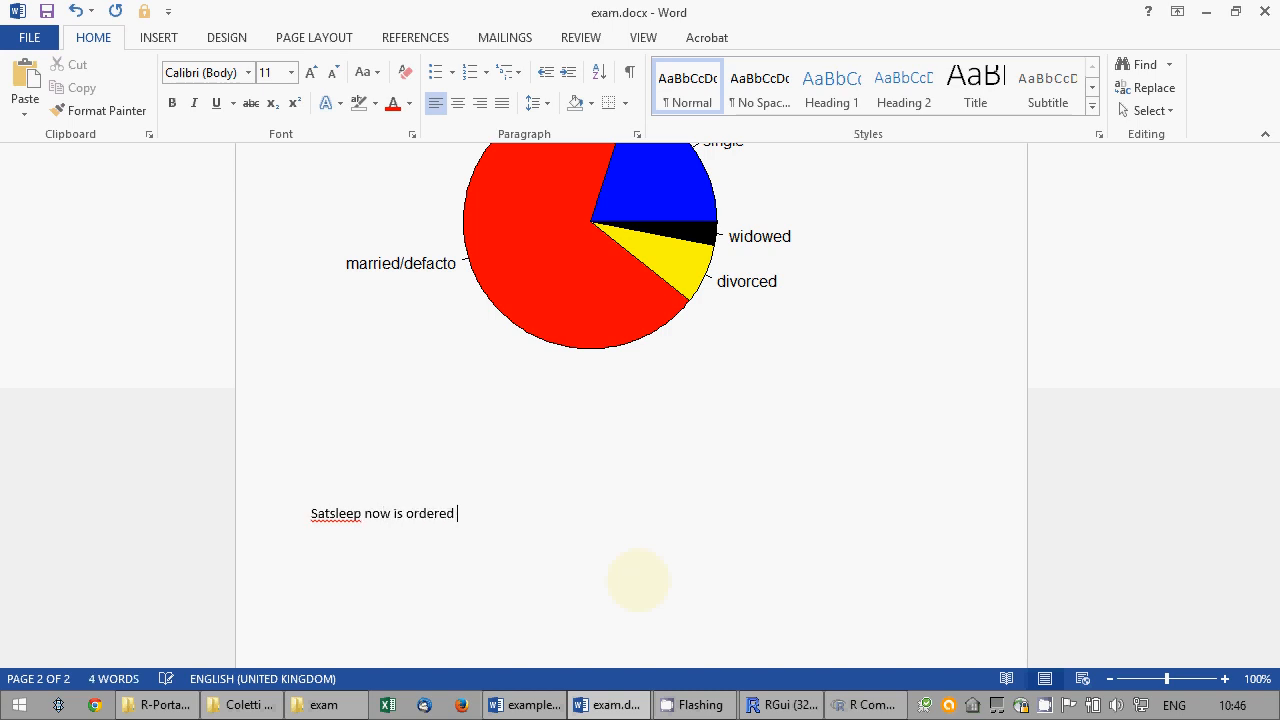
Copy the satsleep Levels line from the R Commander output, paste it after the sentence in exam.docx and start a new paragraph.
click(872, 706)
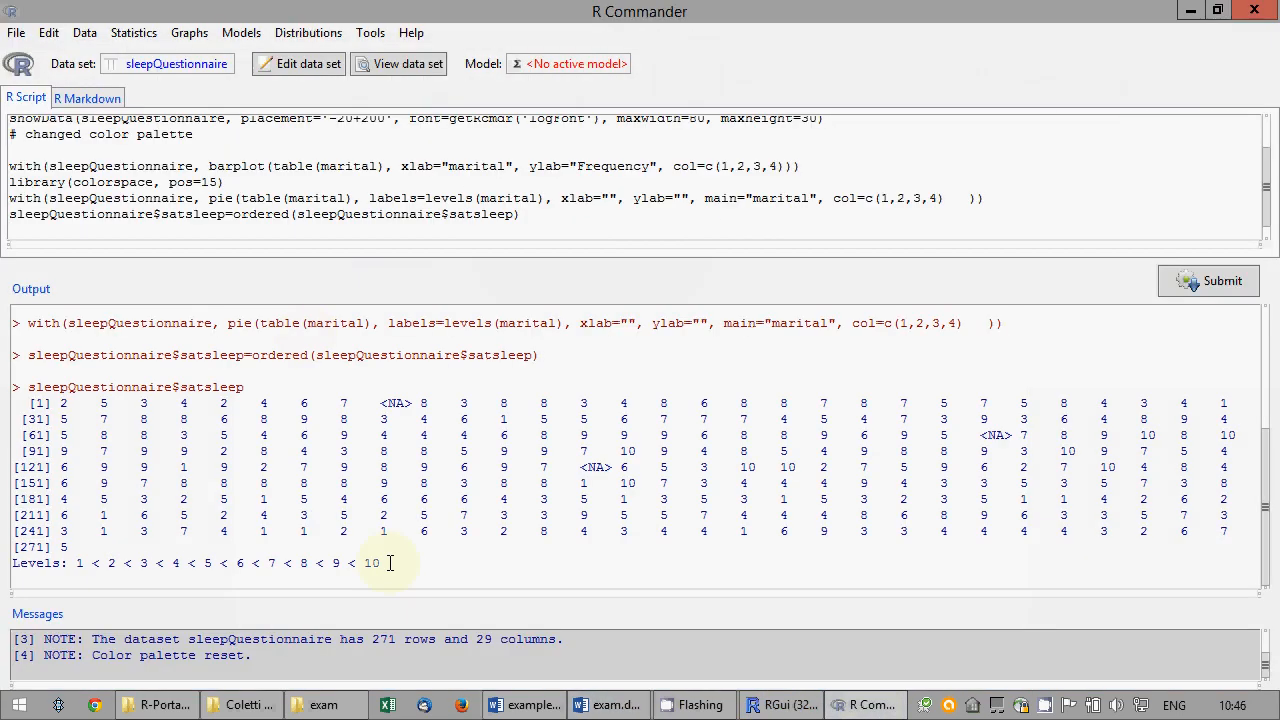
drag(380, 563, 3, 563)
key(ctrl+c)
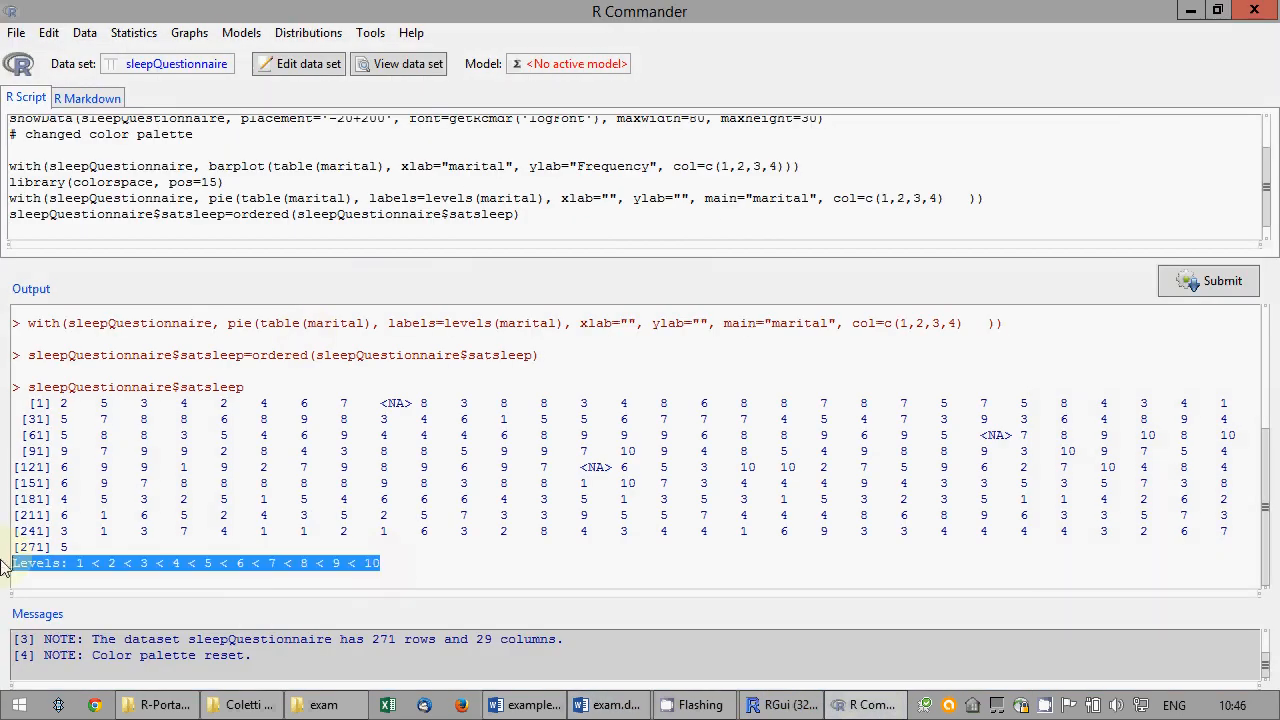
click(615, 705)
key(ctrl+v)
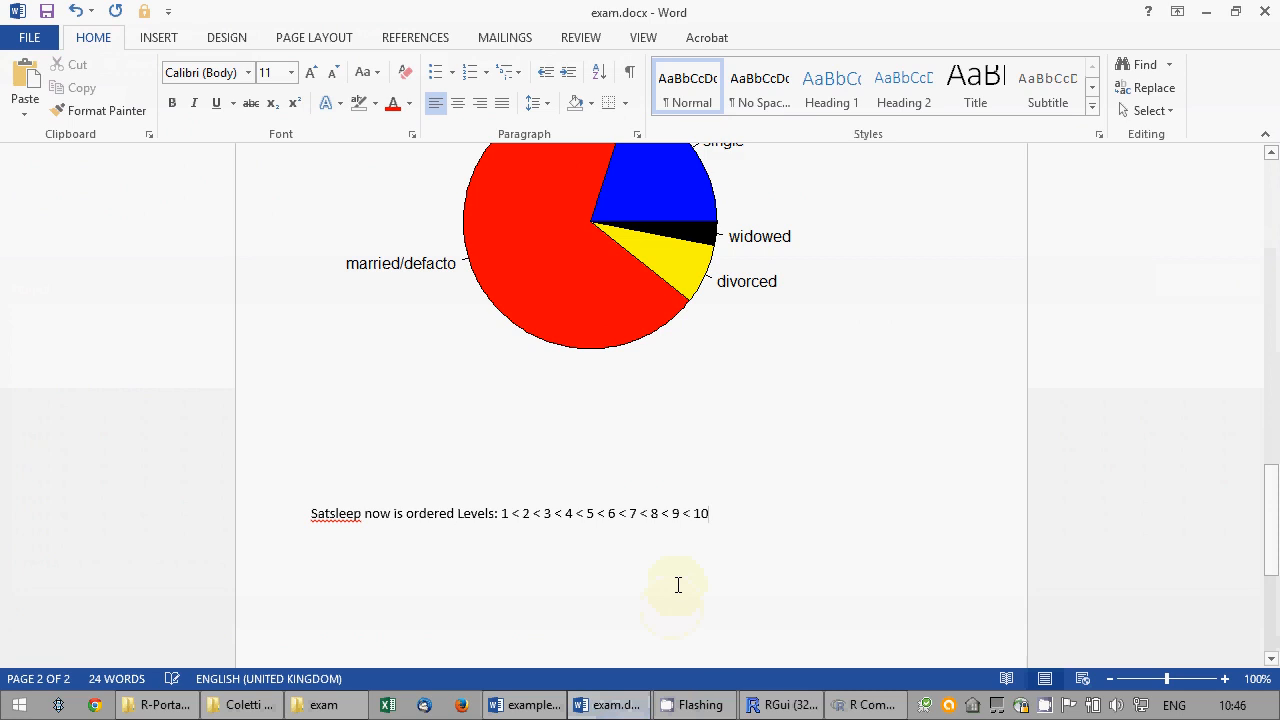
key(Return)
key(Return)
key(BackSpace)
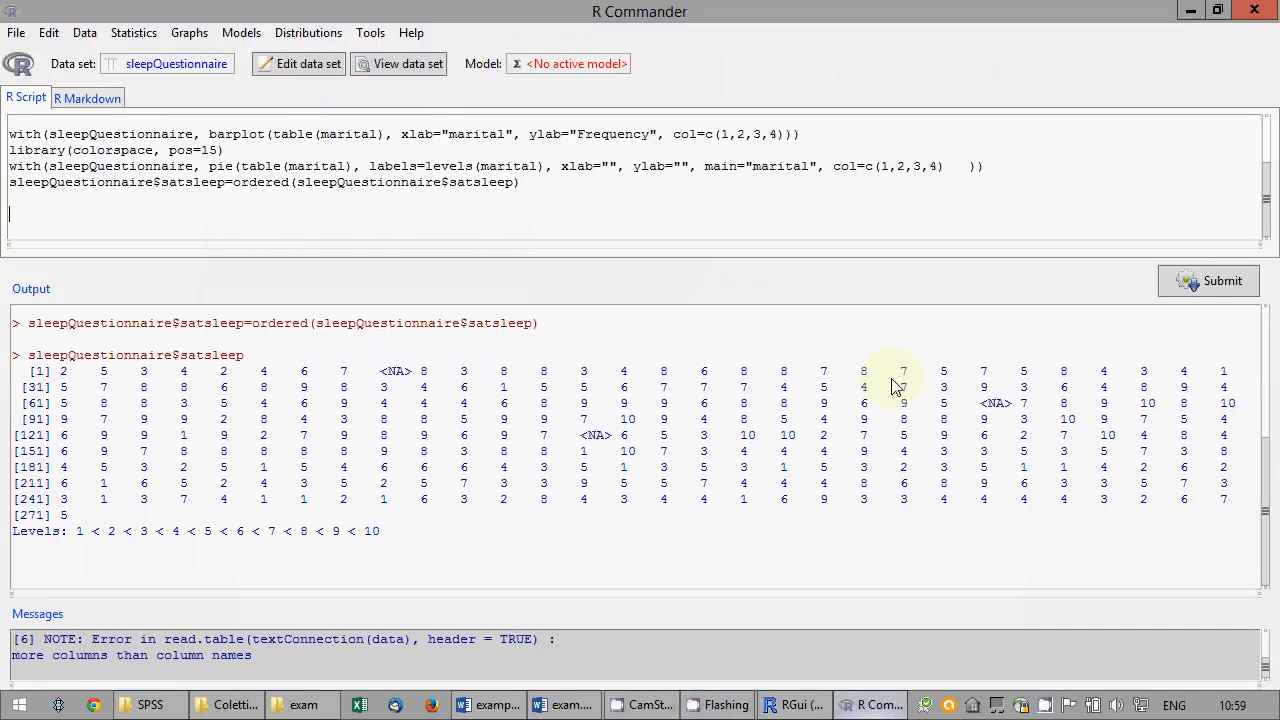
In R Commander, open Recode Variables, reset the dialog and select weightrate, healthrate and fitrate as the variables to recode.
click(872, 705)
click(85, 33)
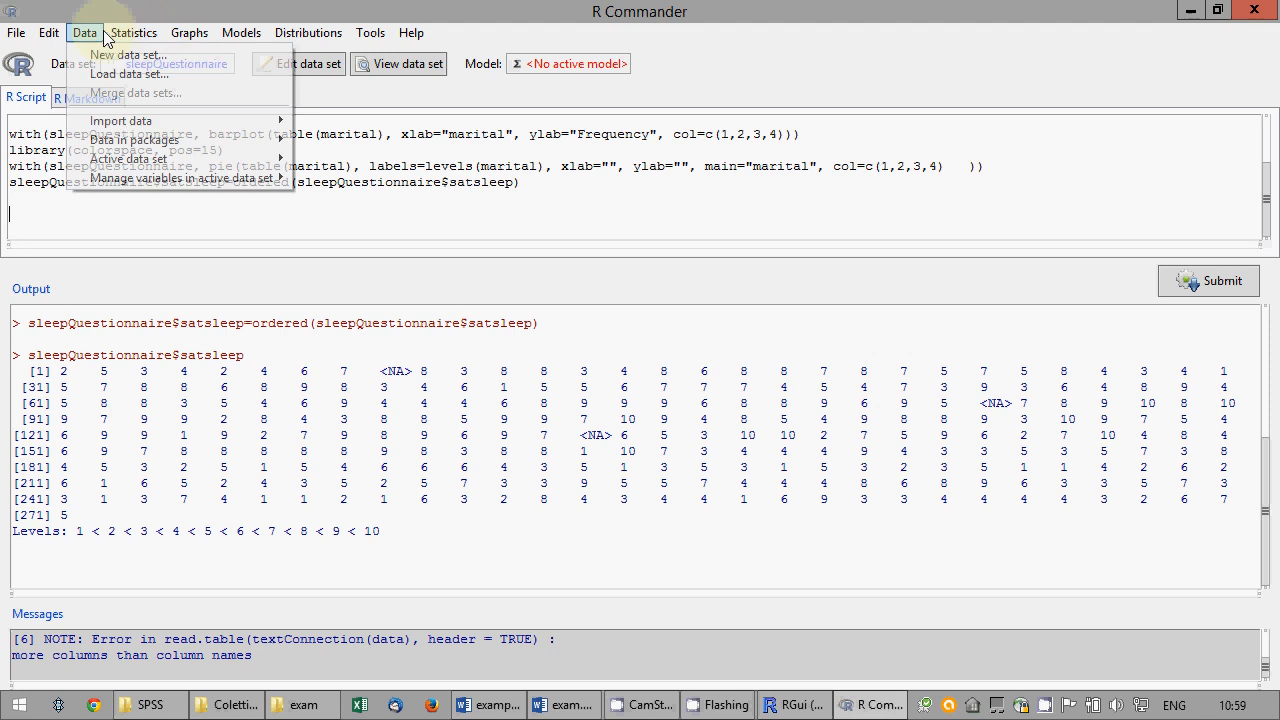
mouse_move(205, 176)
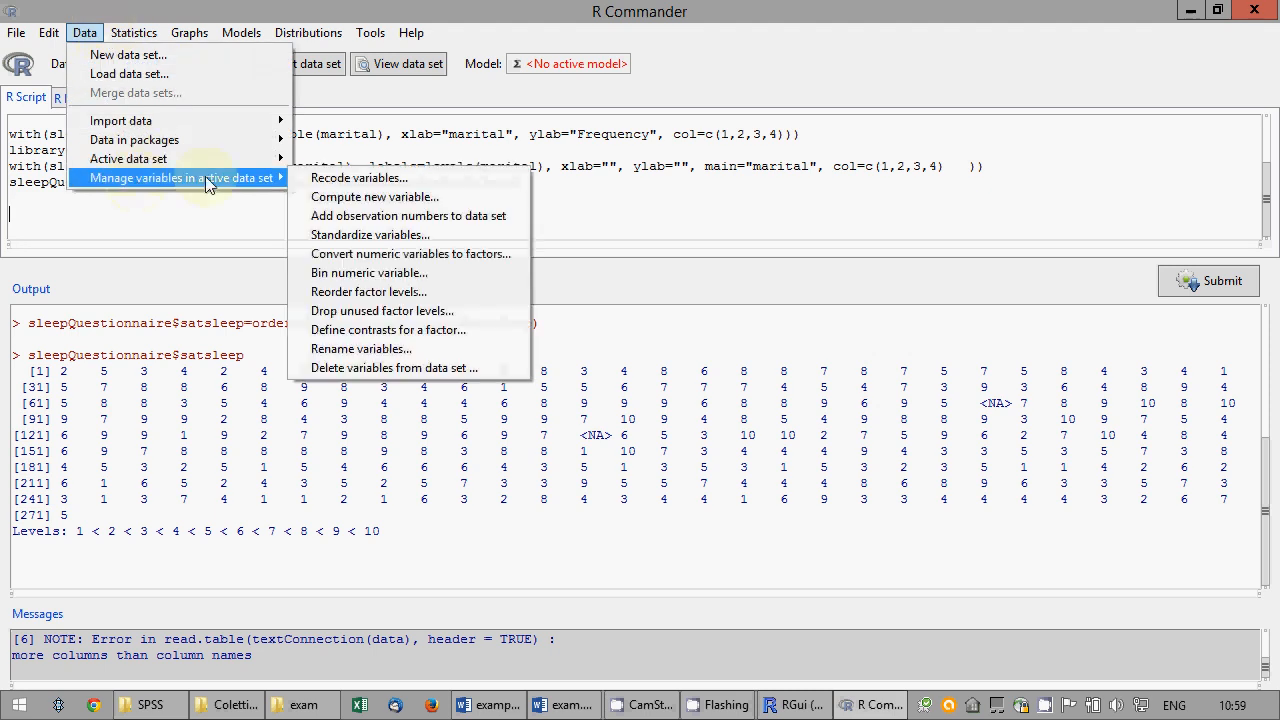
click(345, 180)
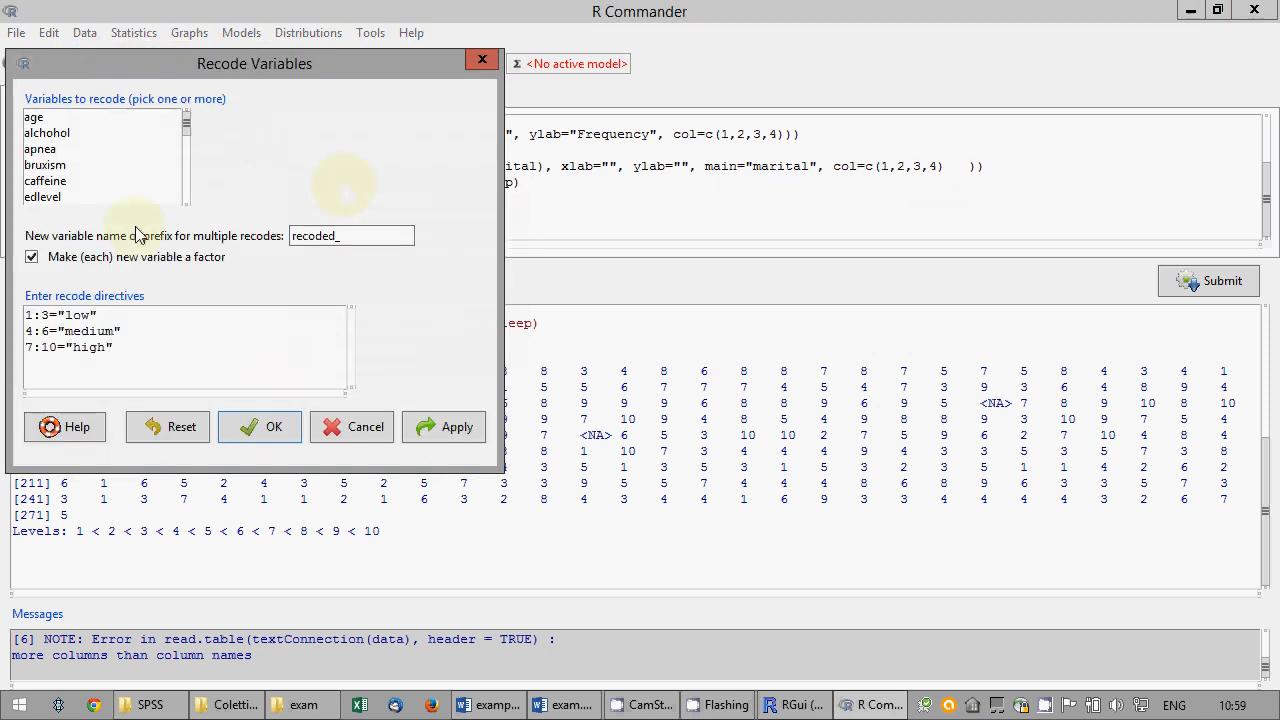
click(181, 432)
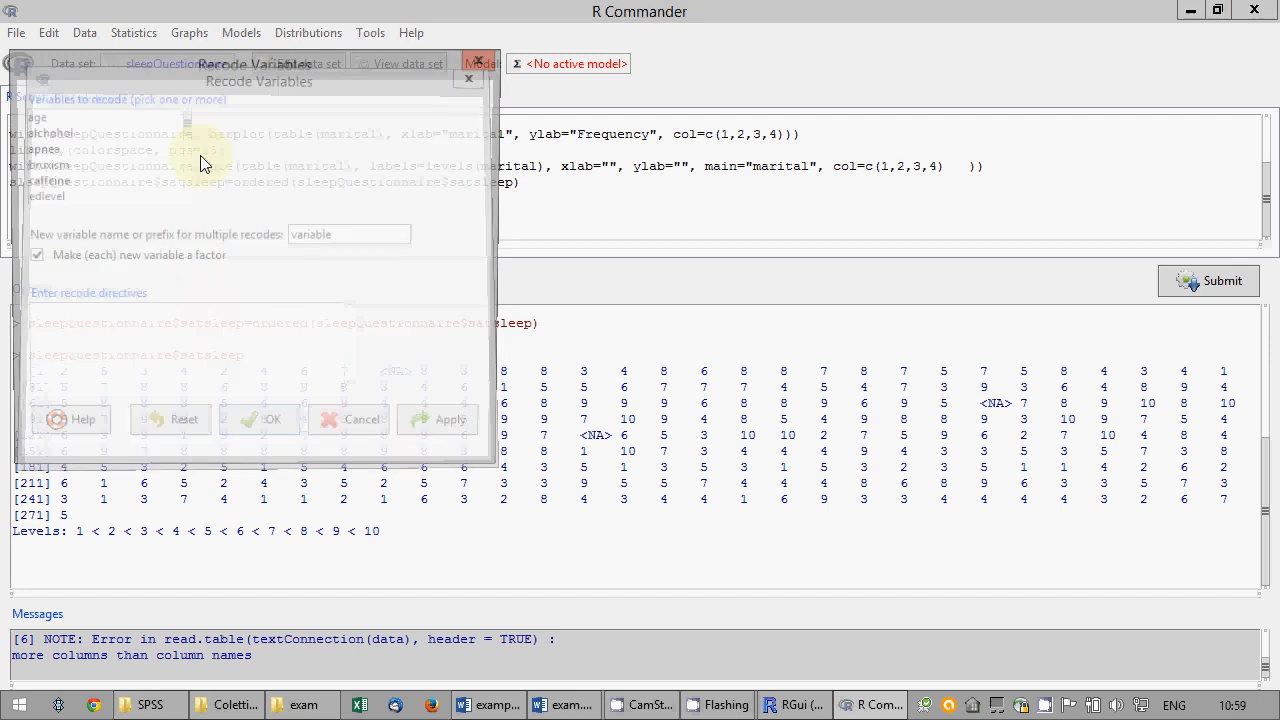
drag(187, 119, 188, 134)
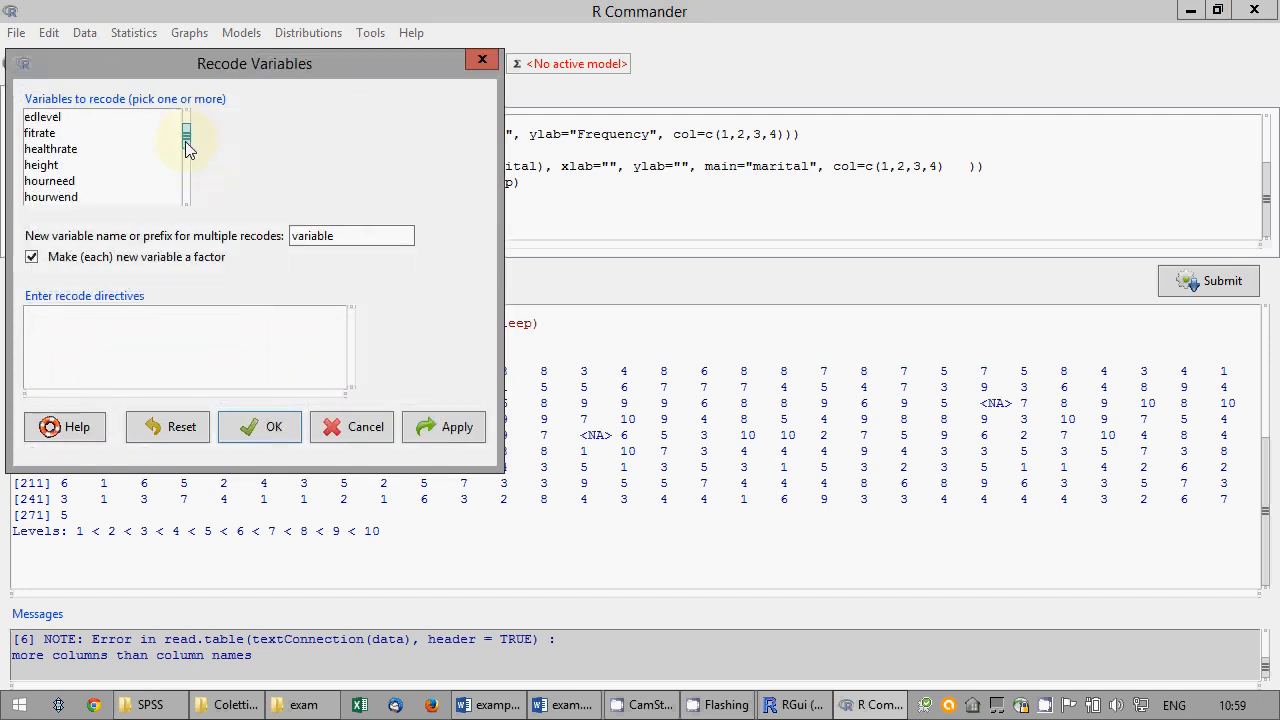
click(73, 152)
scroll(72, 170, down, 10)
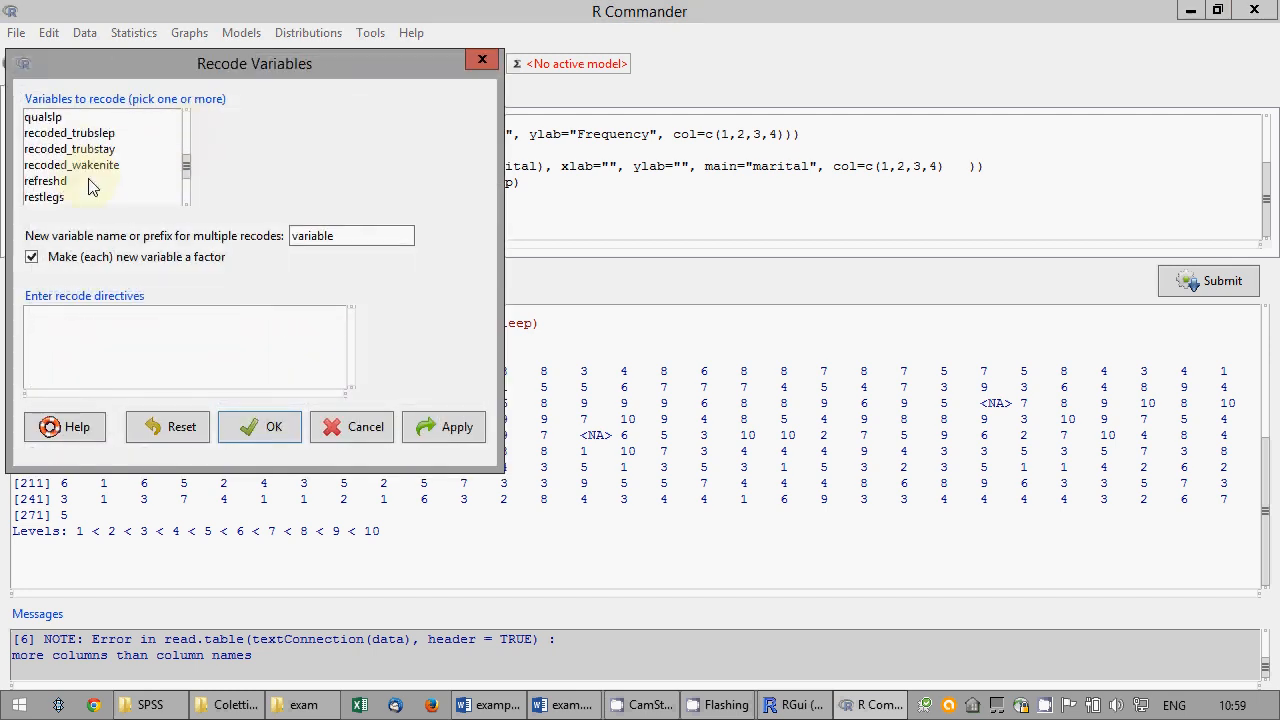
scroll(70, 190, down, 1)
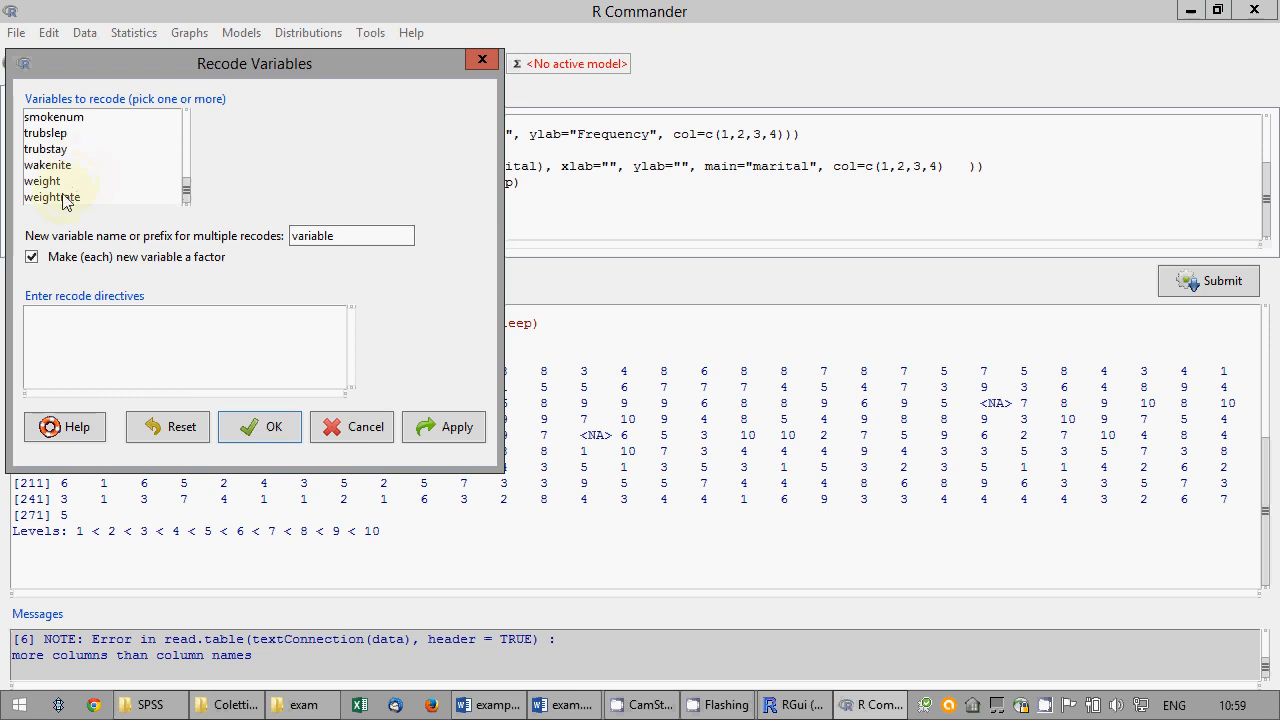
click(65, 198)
scroll(93, 186, up, 10)
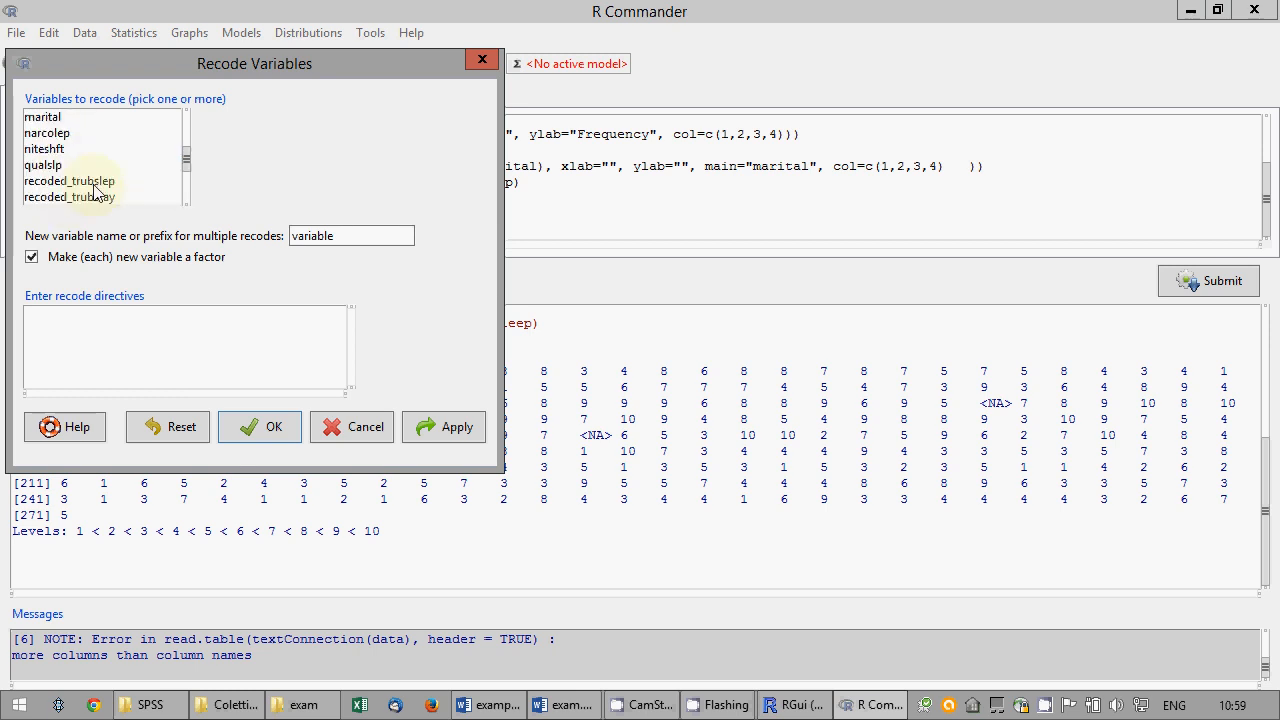
click(68, 140)
ctrl+click(45, 117)
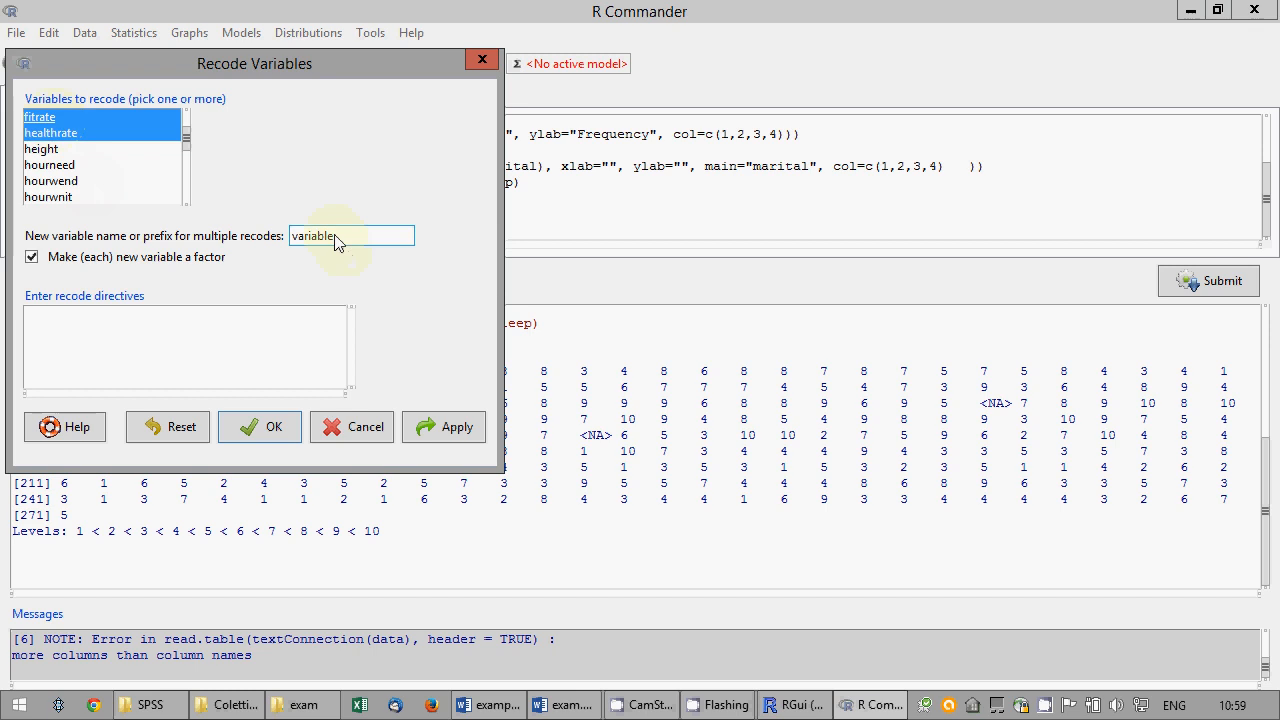
Recode the selected variables as factors with prefix recoded_ and directives 1:3="low", 4:6="medium" and 7:10="high".
drag(337, 240, 252, 244)
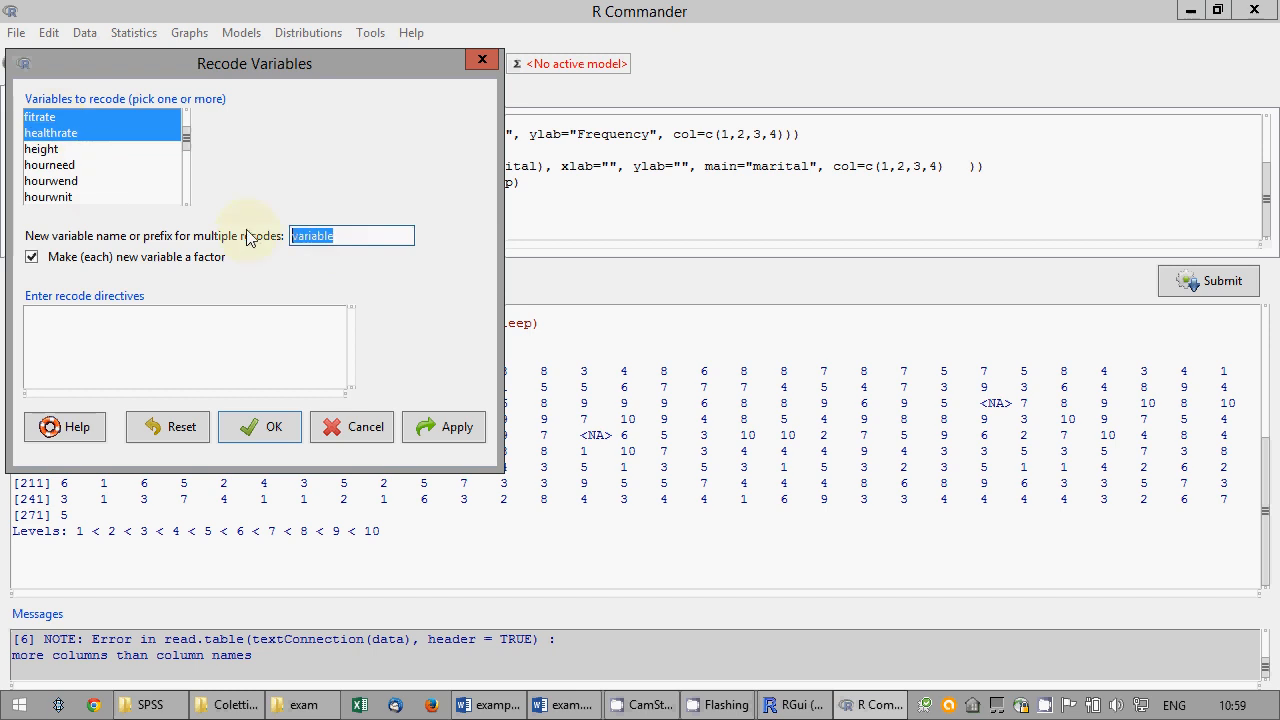
text(recoded_)
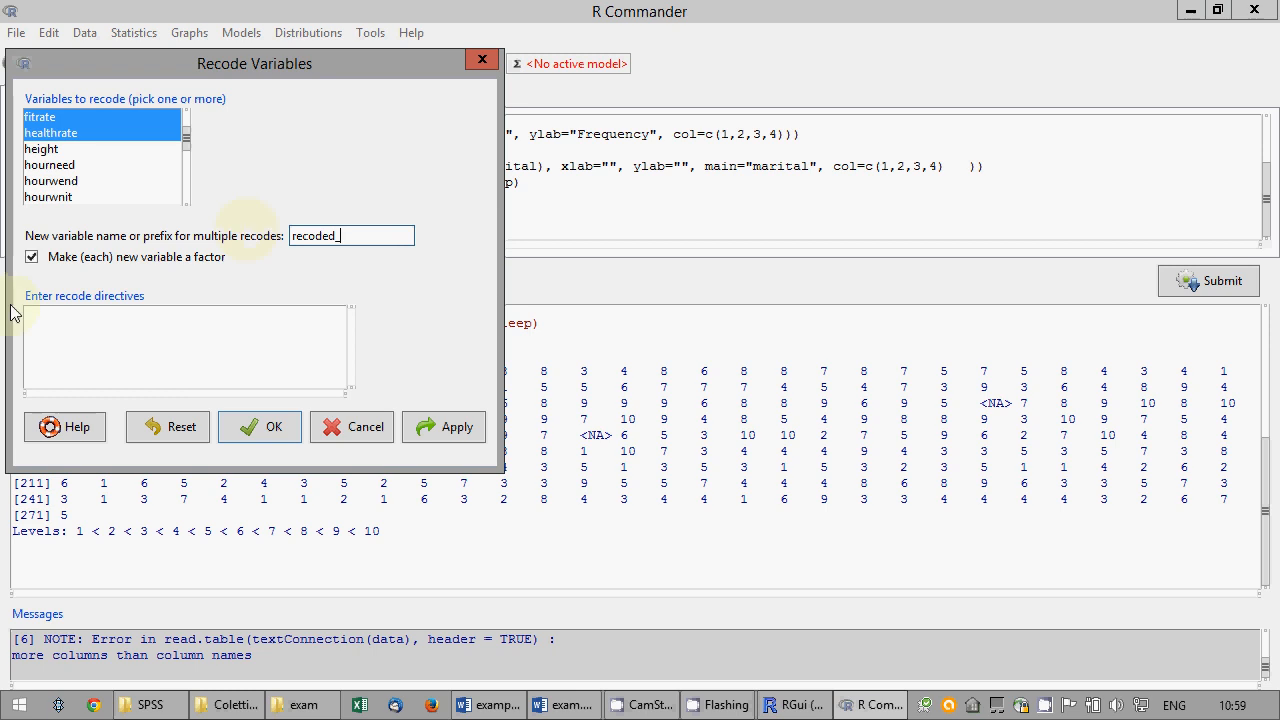
click(106, 354)
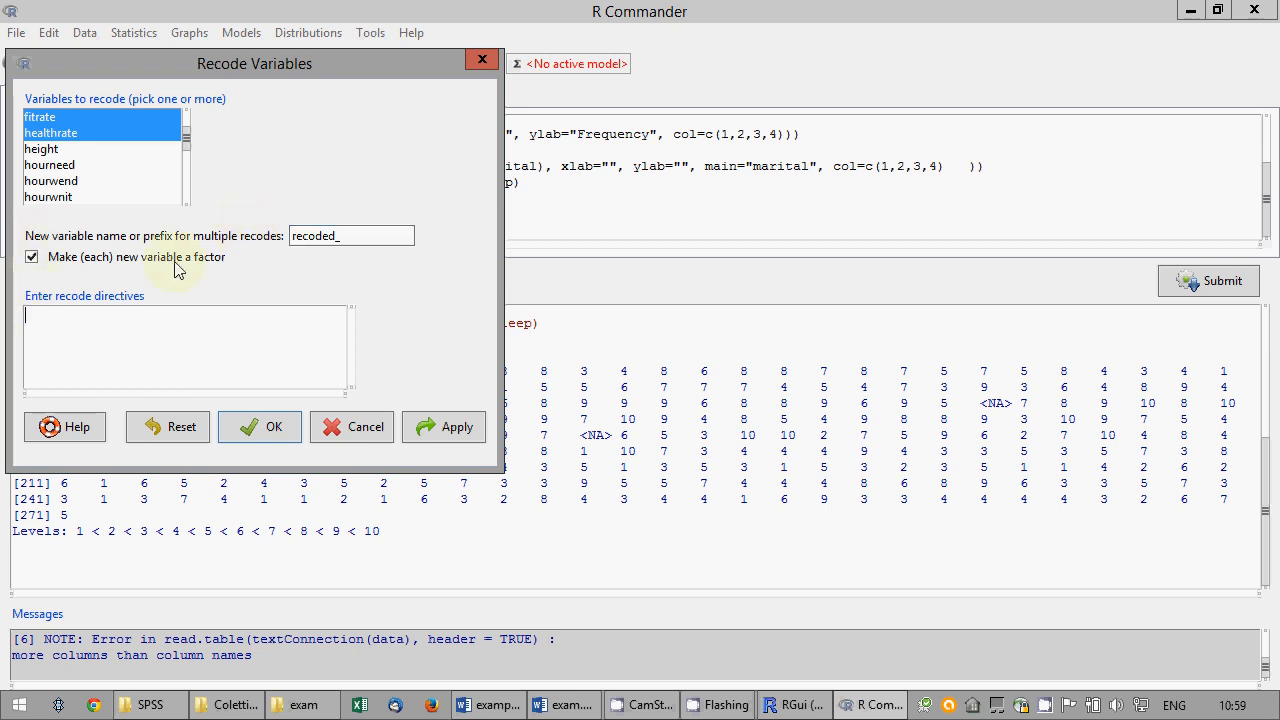
text(1:3="low")
key(Return)
text(4:6="medium" 7:1)
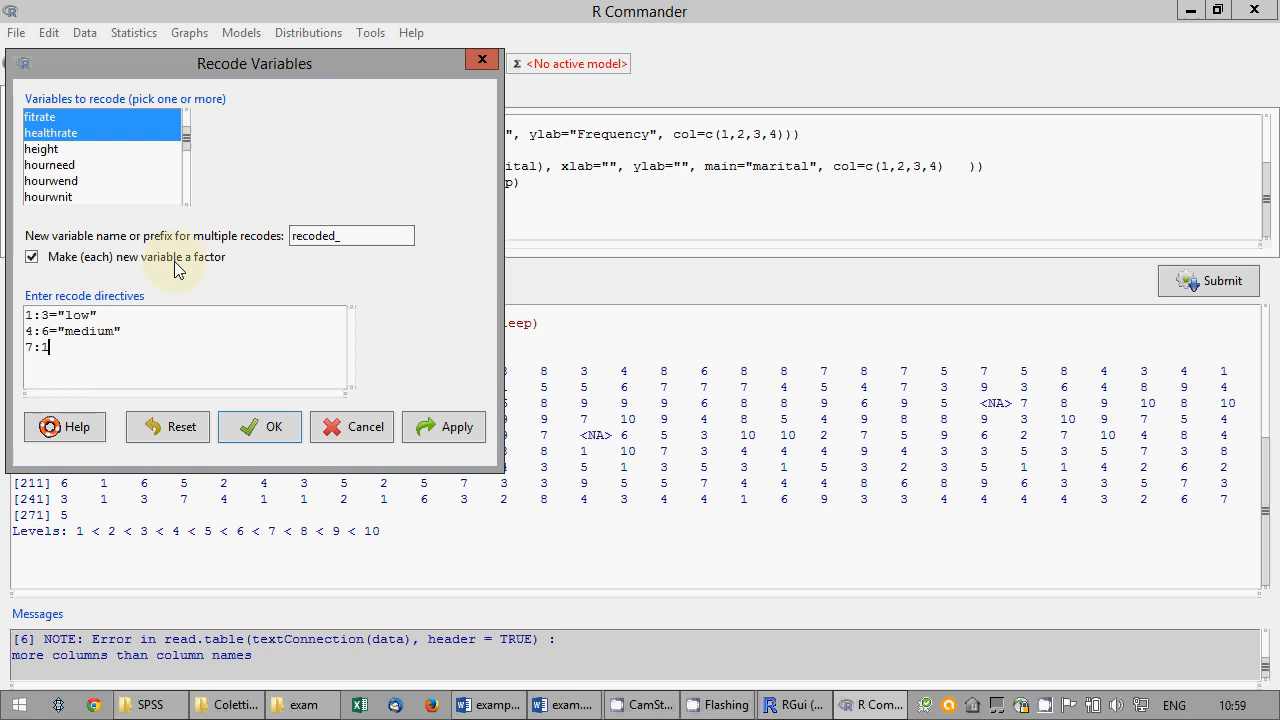
text(0="high")
click(262, 427)
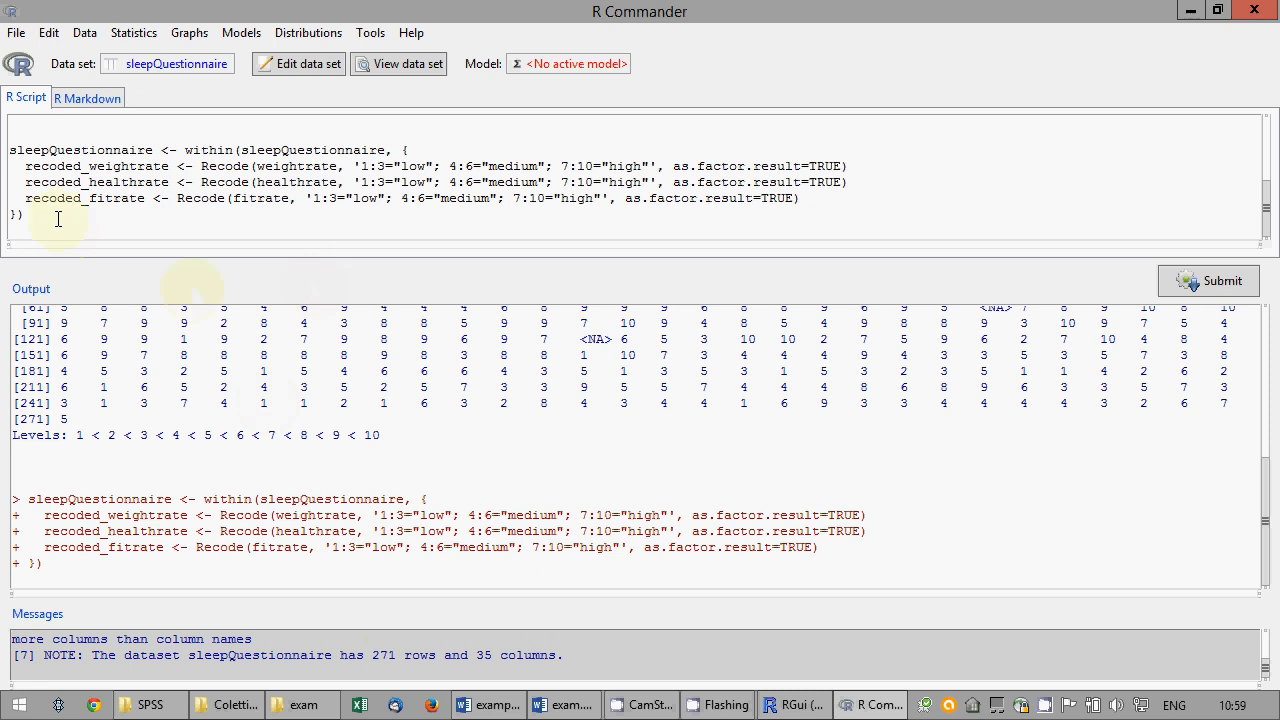
Copy the generated recode command from the script and paste it below the Levels line in exam.docx.
drag(58, 220, 4, 147)
key(ctrl+c)
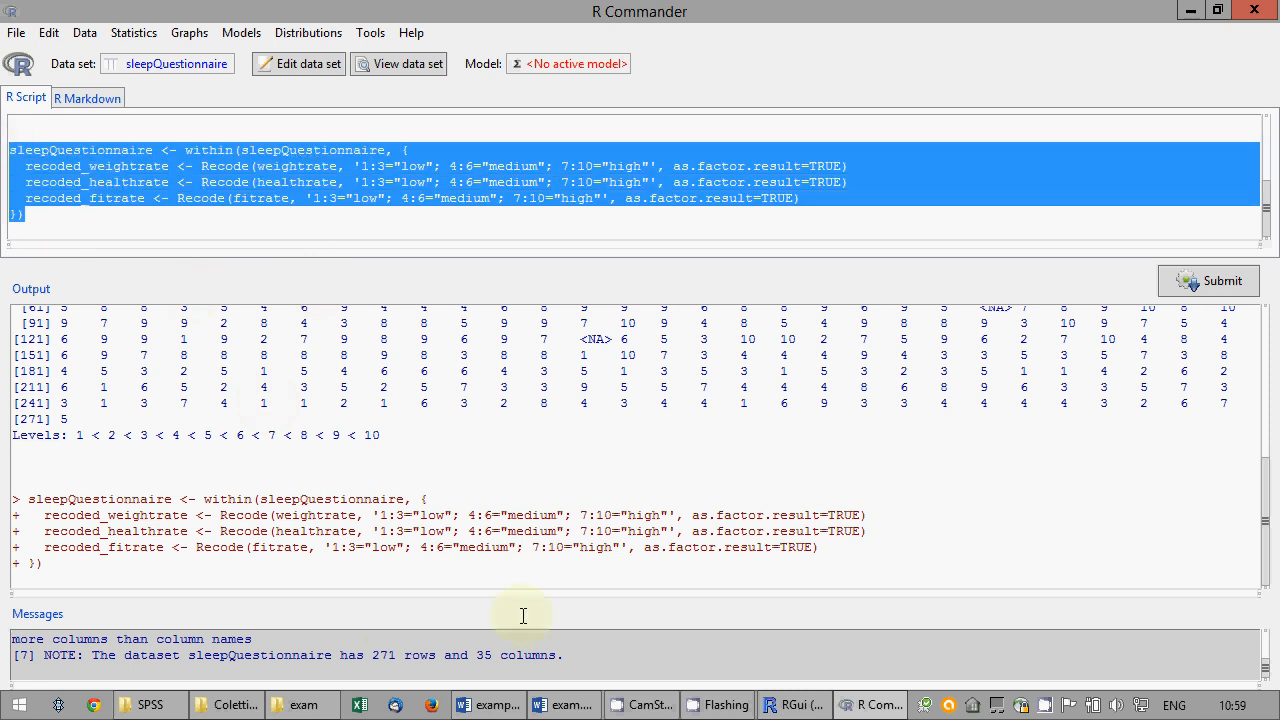
click(565, 704)
key(ctrl+v)
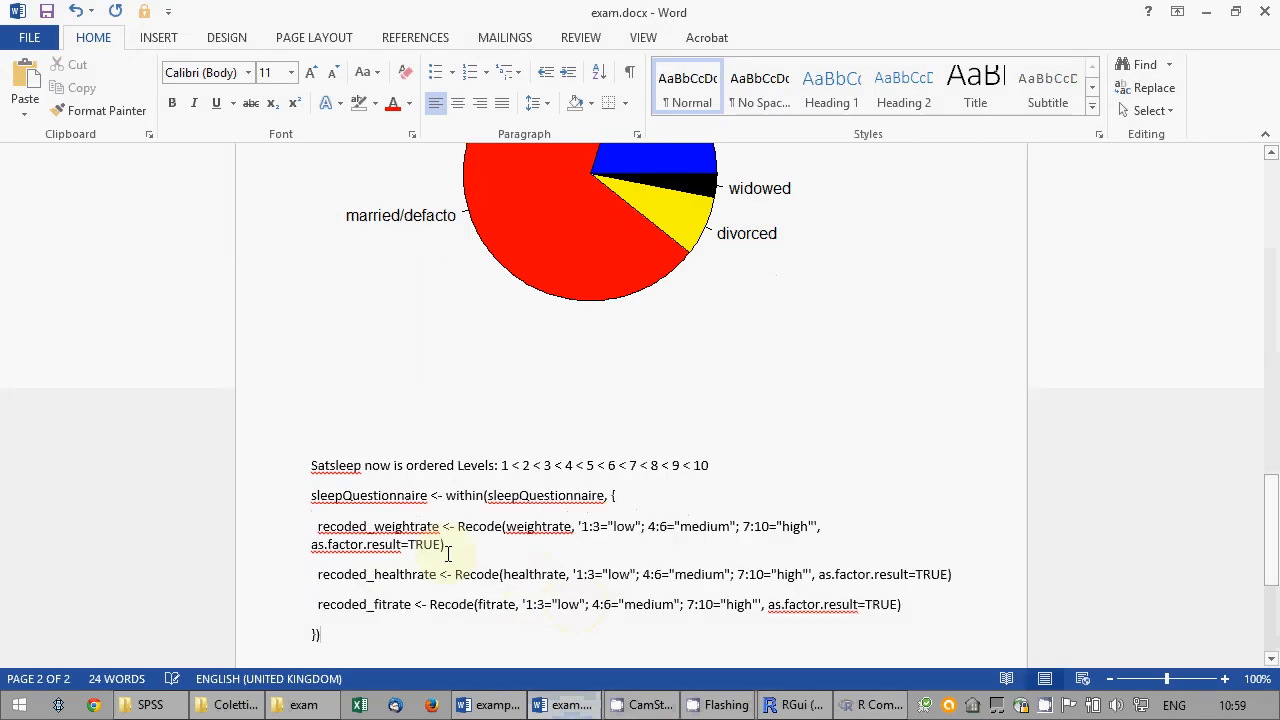
Delete the opening sleepQuestionnaire <- within line and the closing brackets, keeping only the three Recode lines.
click(272, 503)
key(Delete)
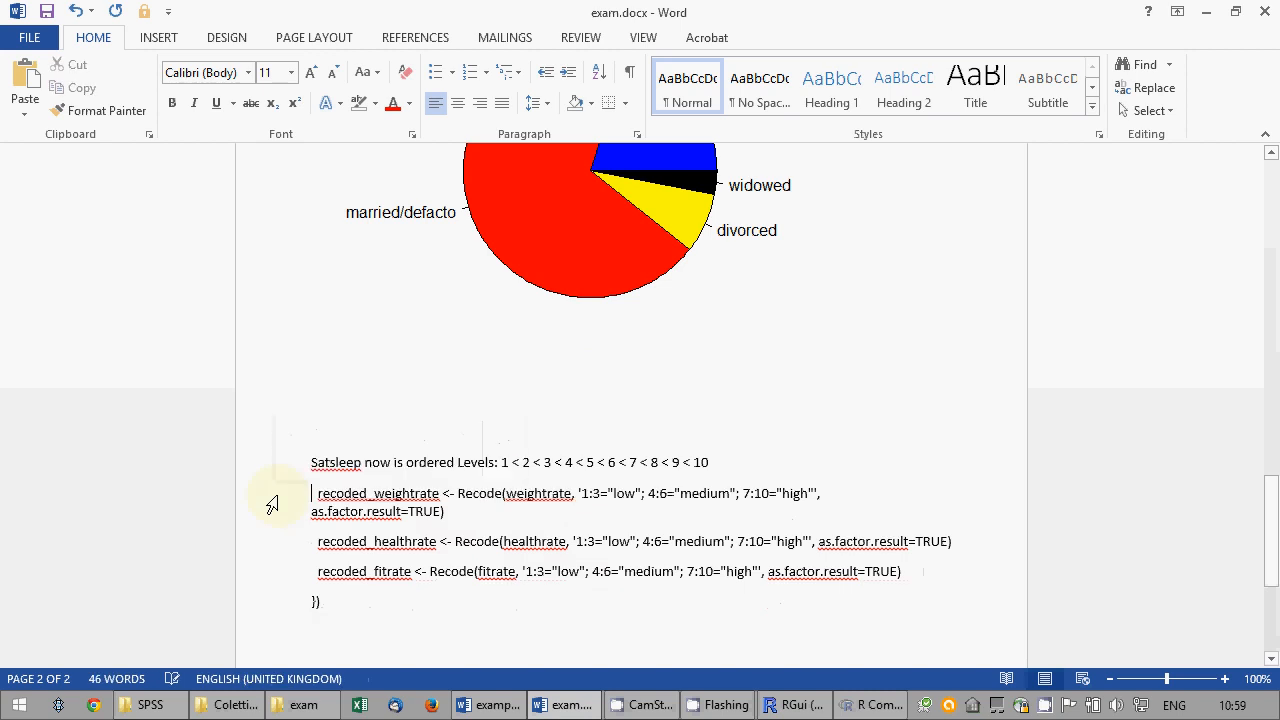
click(288, 590)
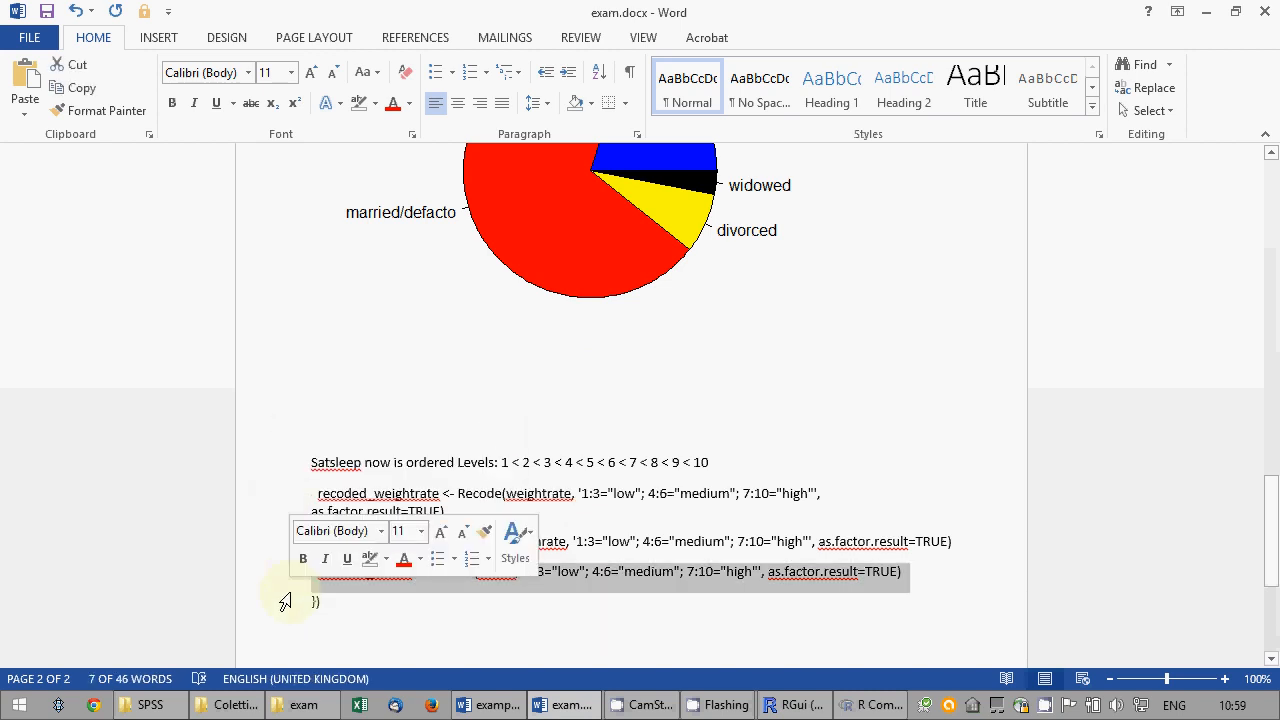
key(Down)
key(BackSpace)
key(BackSpace)
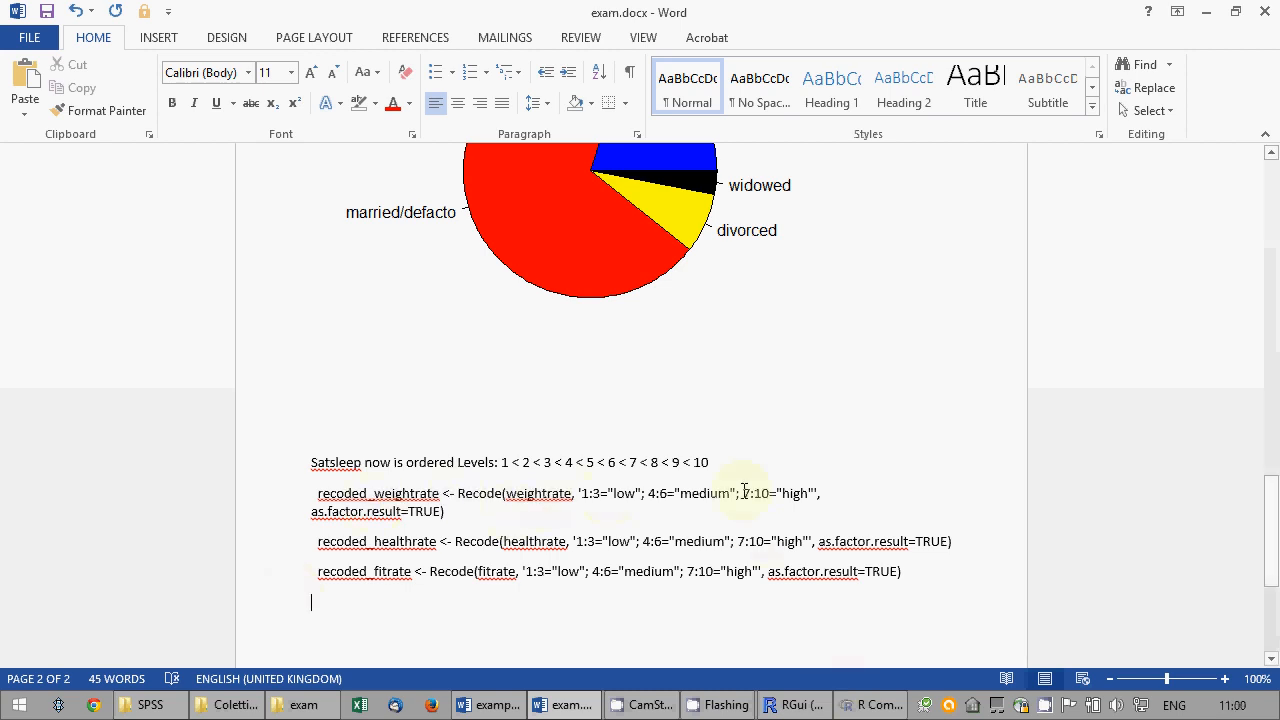
Delete the trailing as.factor.result=TRUE argument, with its comma and closing bracket, from all three Recode lines.
drag(817, 514, 306, 517)
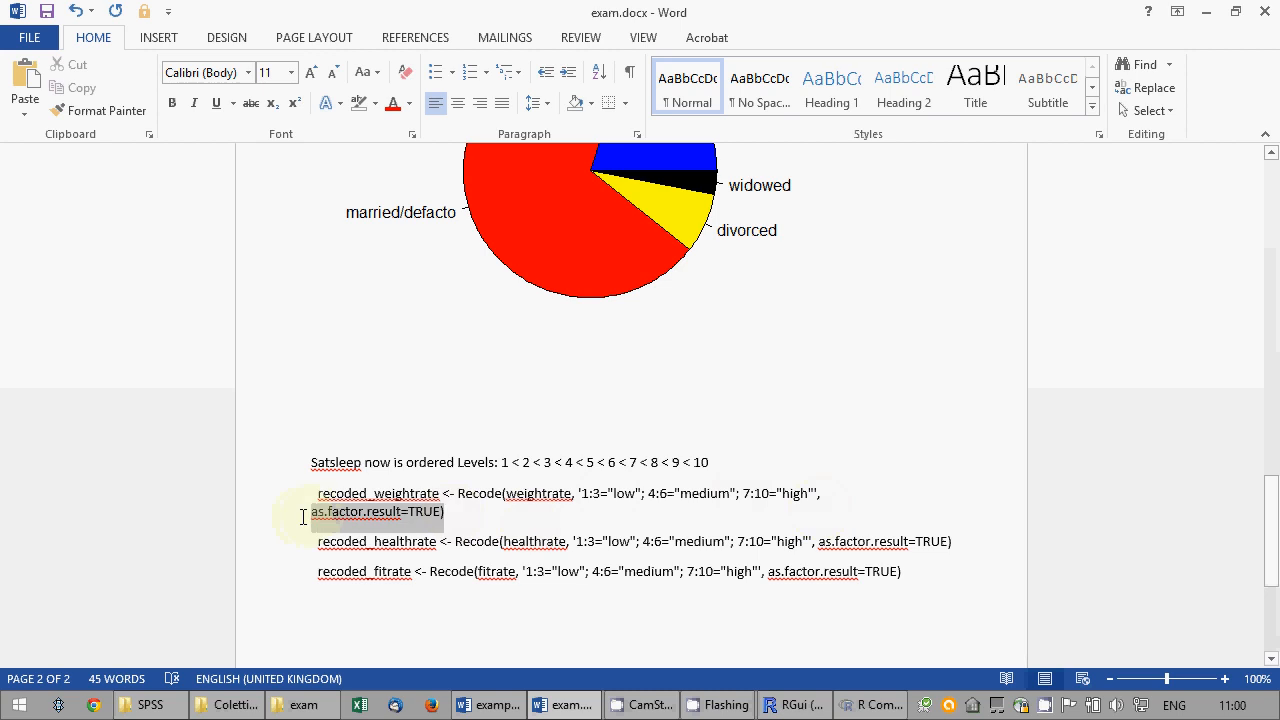
key(BackSpace)
key(BackSpace)
key(BackSpace)
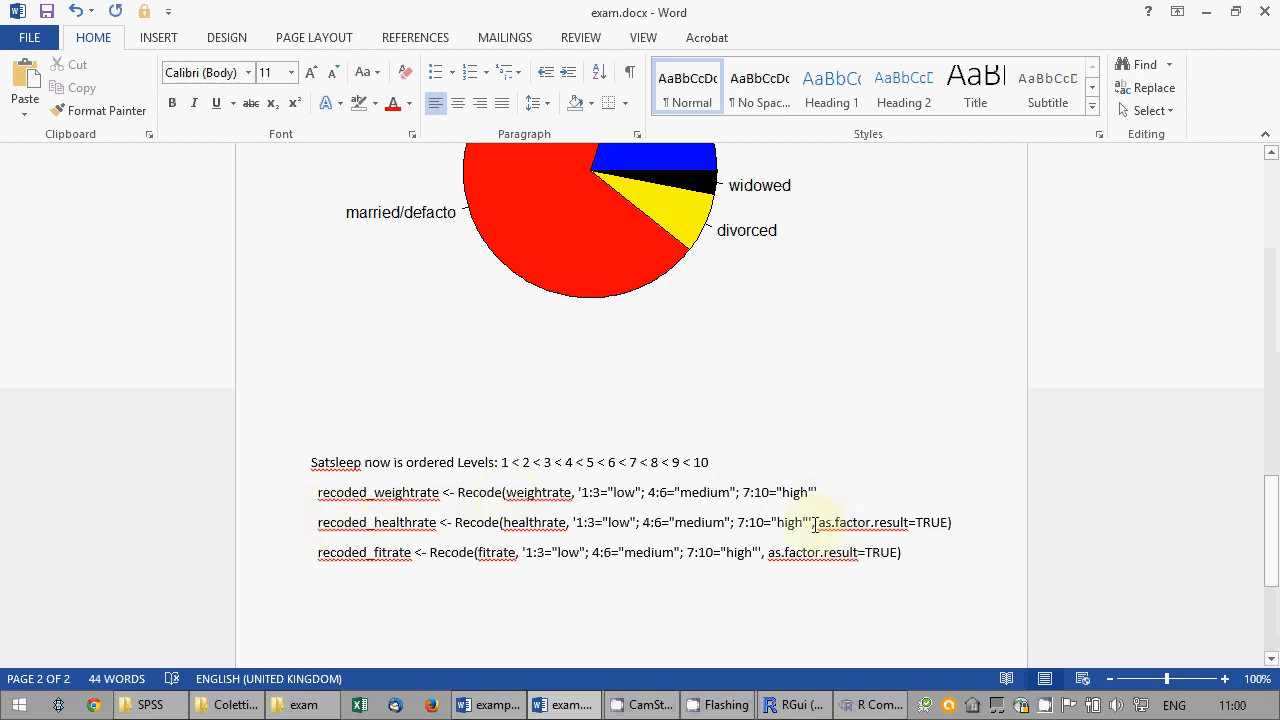
drag(817, 526, 1003, 521)
key(BackSpace)
click(765, 552)
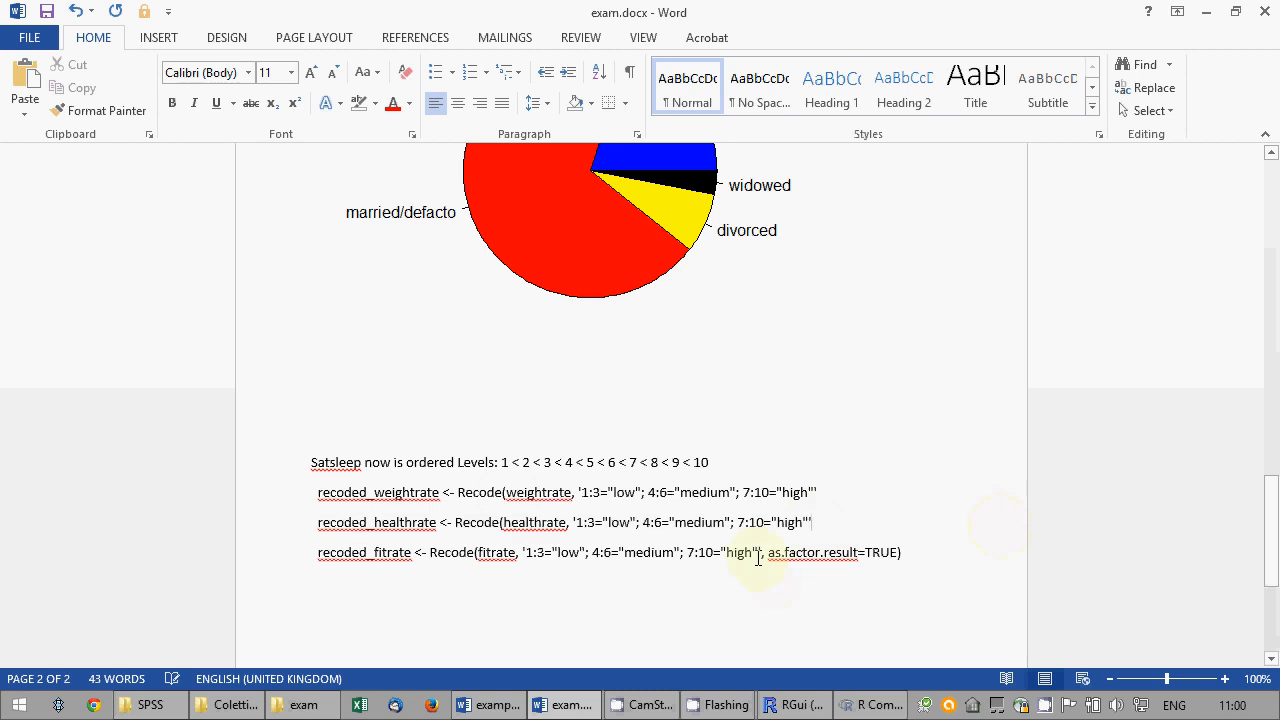
shift+click(931, 556)
key(BackSpace)
key(BackSpace)
key(BackSpace)
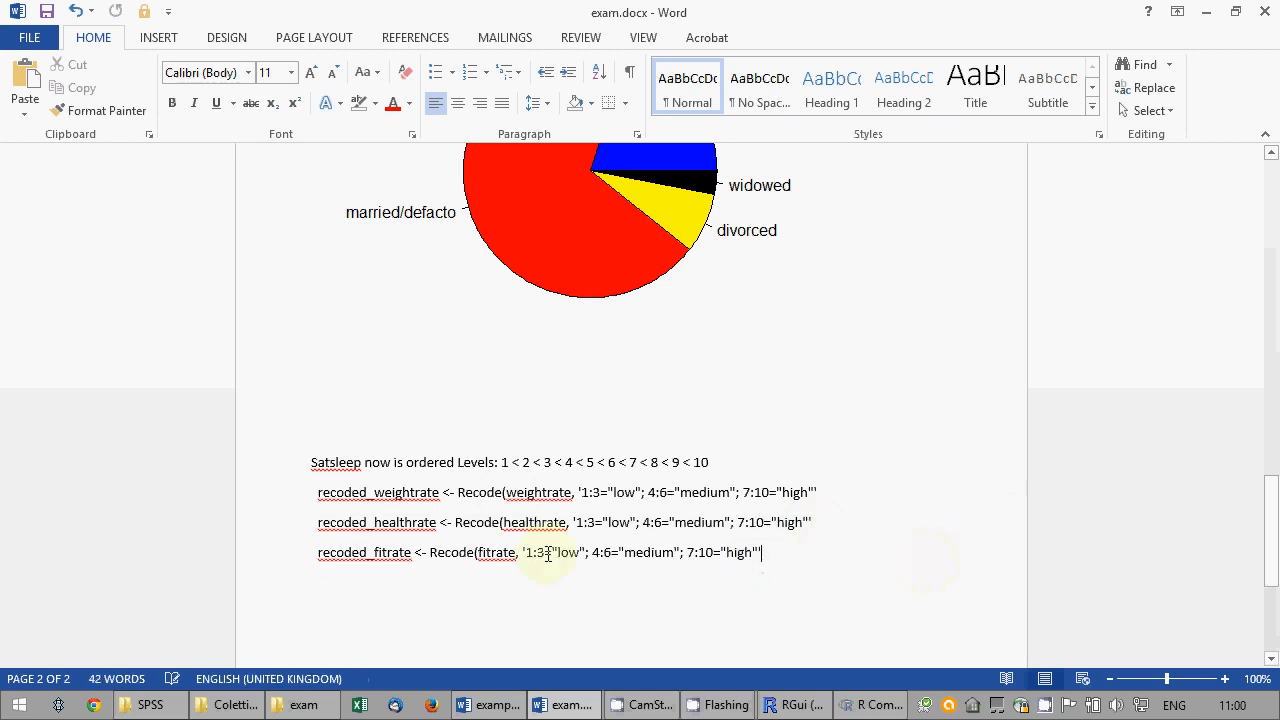
Place the cursor on the empty line below the Recode lines and save exam.docx.
click(483, 552)
double_click(452, 552)
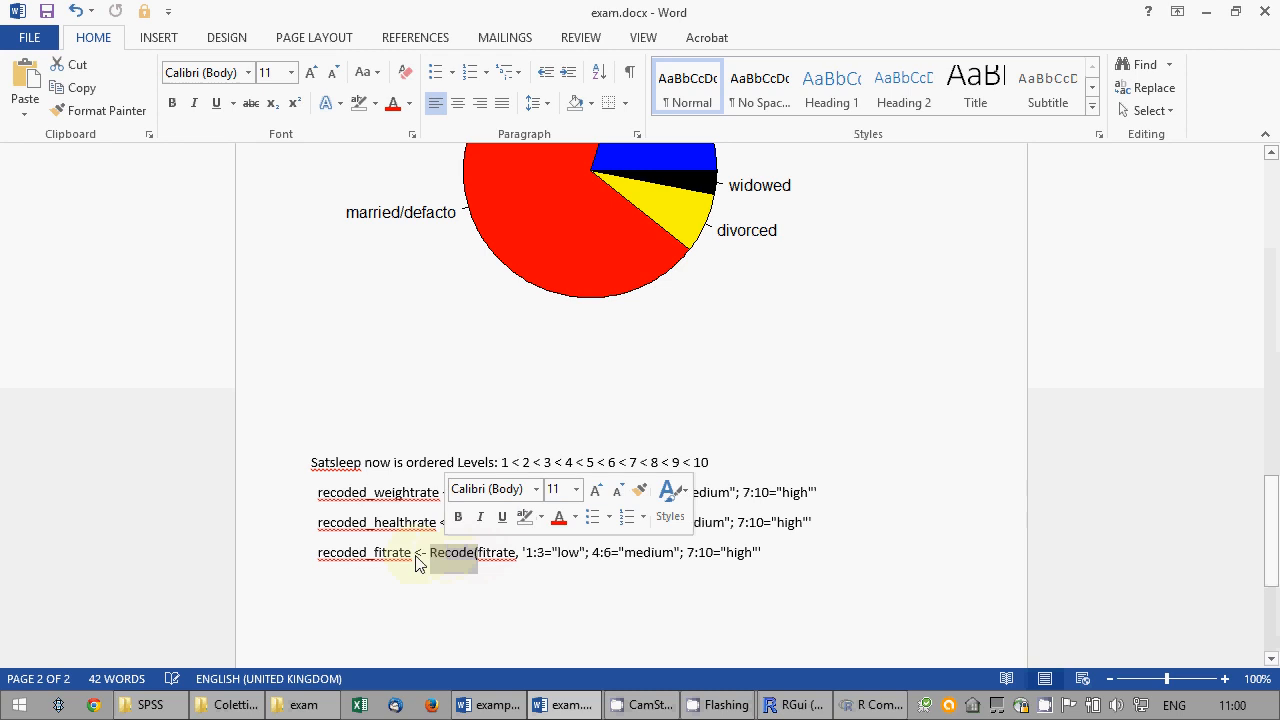
click(488, 585)
click(46, 12)
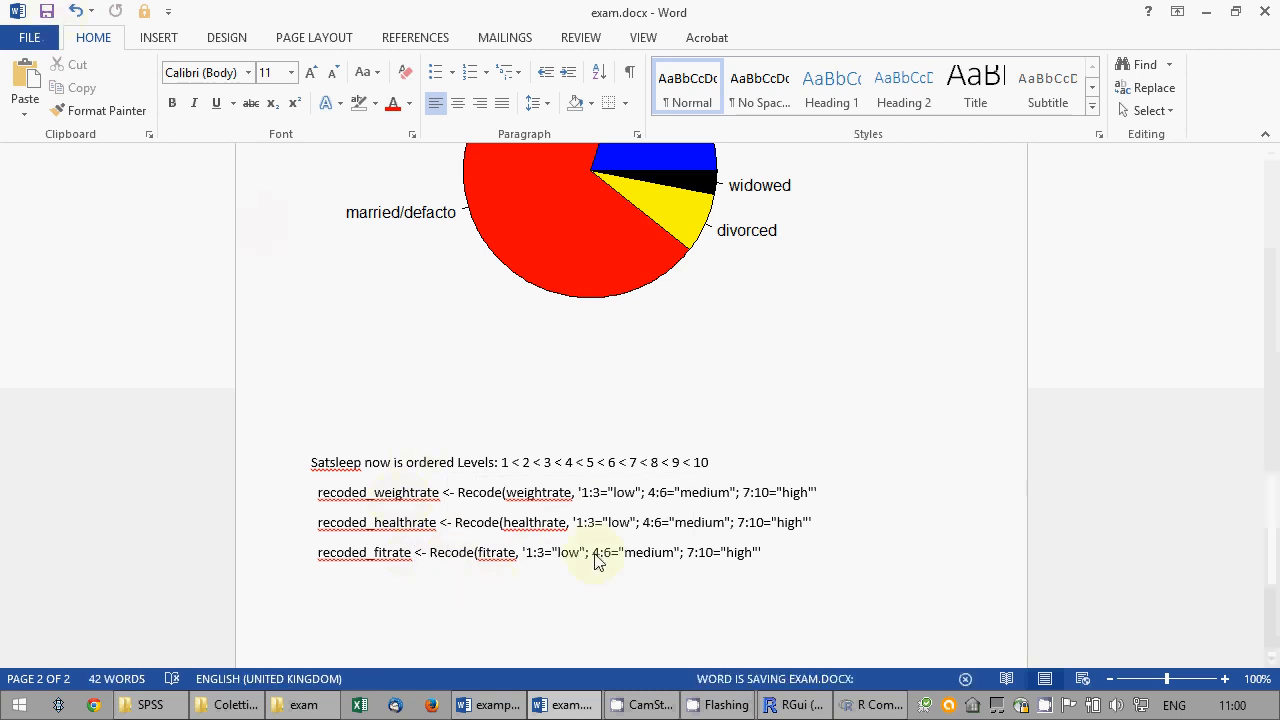
Switch to R Commander, view the sleepQuestionnaire data set and check its recoded fitrate, healthrate and weightrate columns, closing the viewer when done.
click(566, 703)
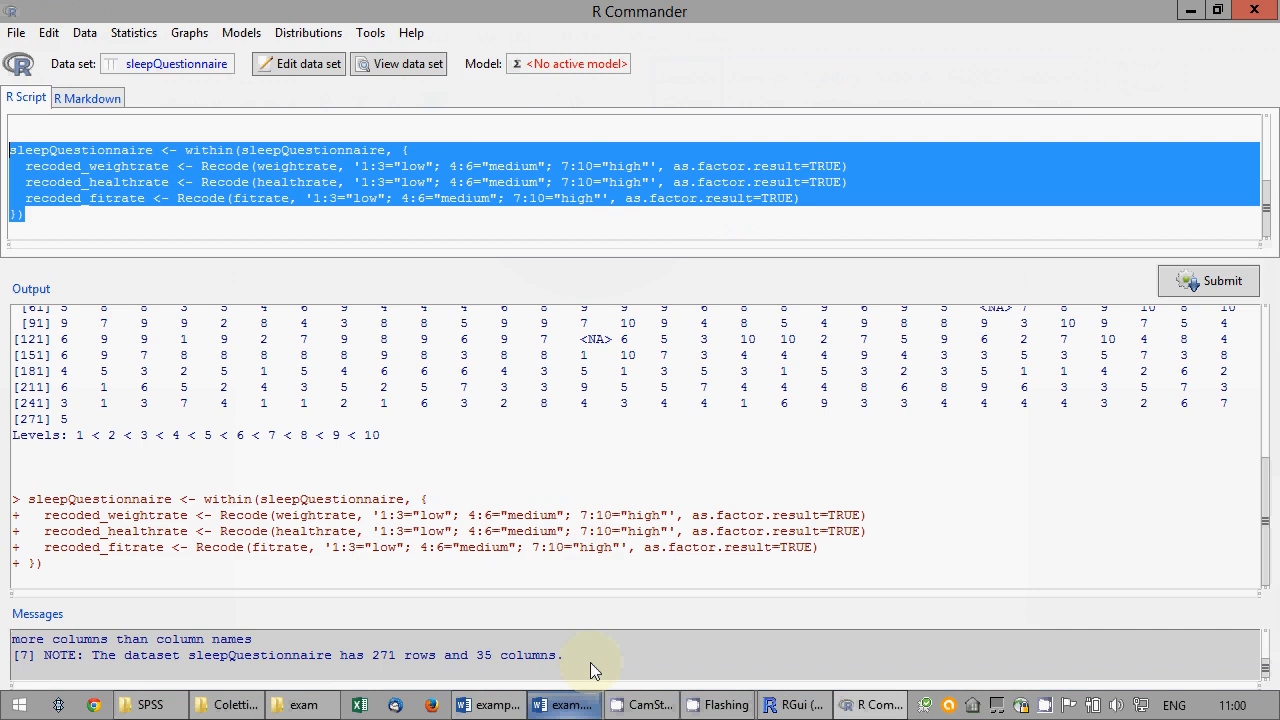
click(179, 222)
click(398, 63)
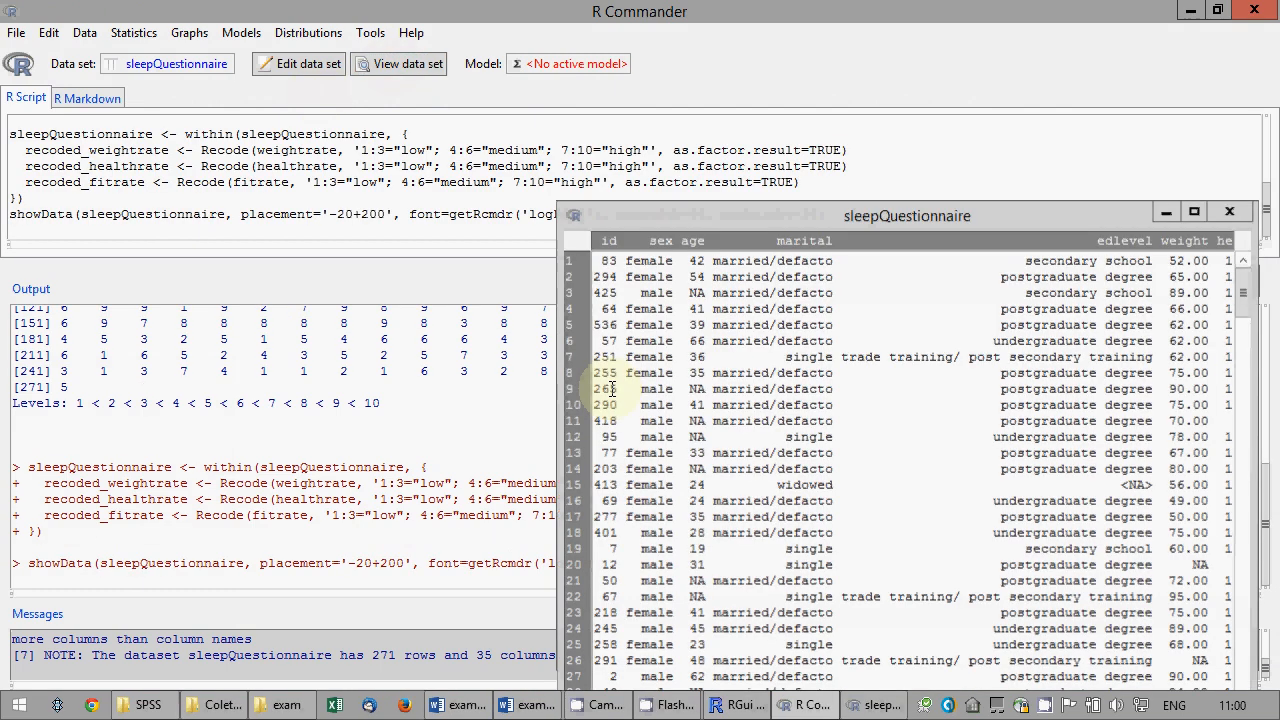
drag(784, 226, 435, 130)
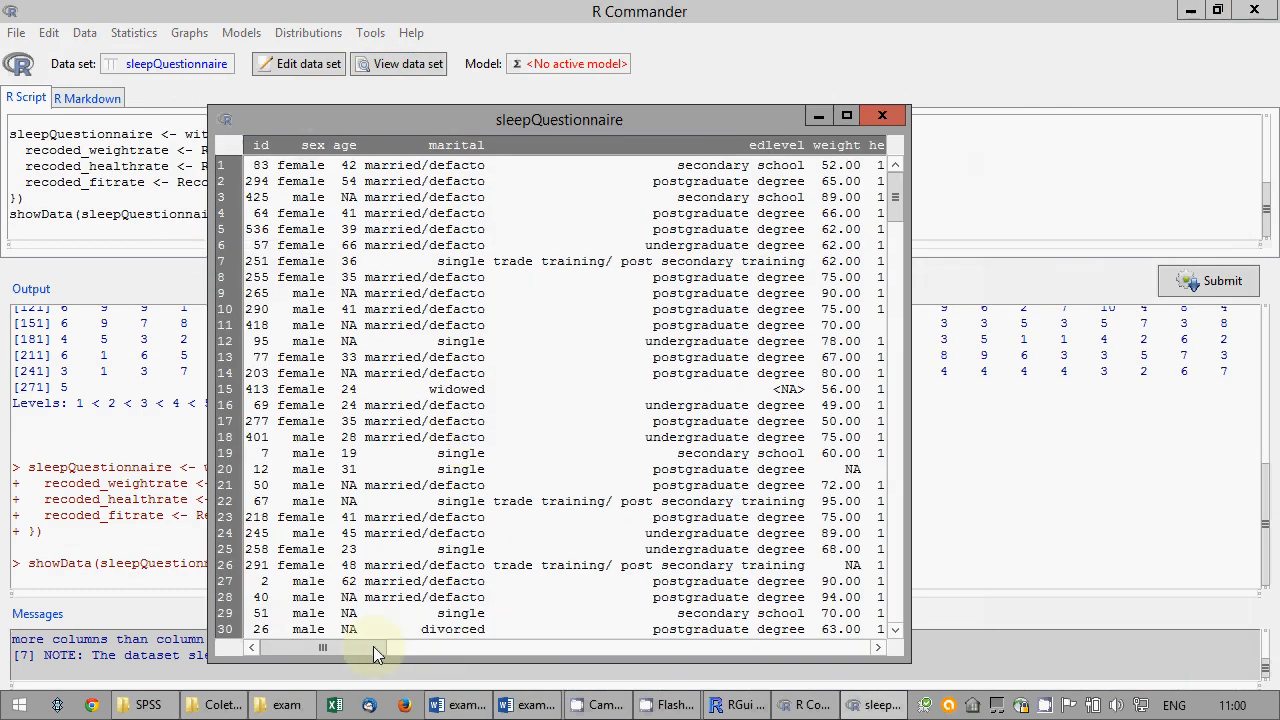
mouse_move(373, 646)
mouse_down()
mouse_move(520, 653)
mouse_move(484, 647)
mouse_up()
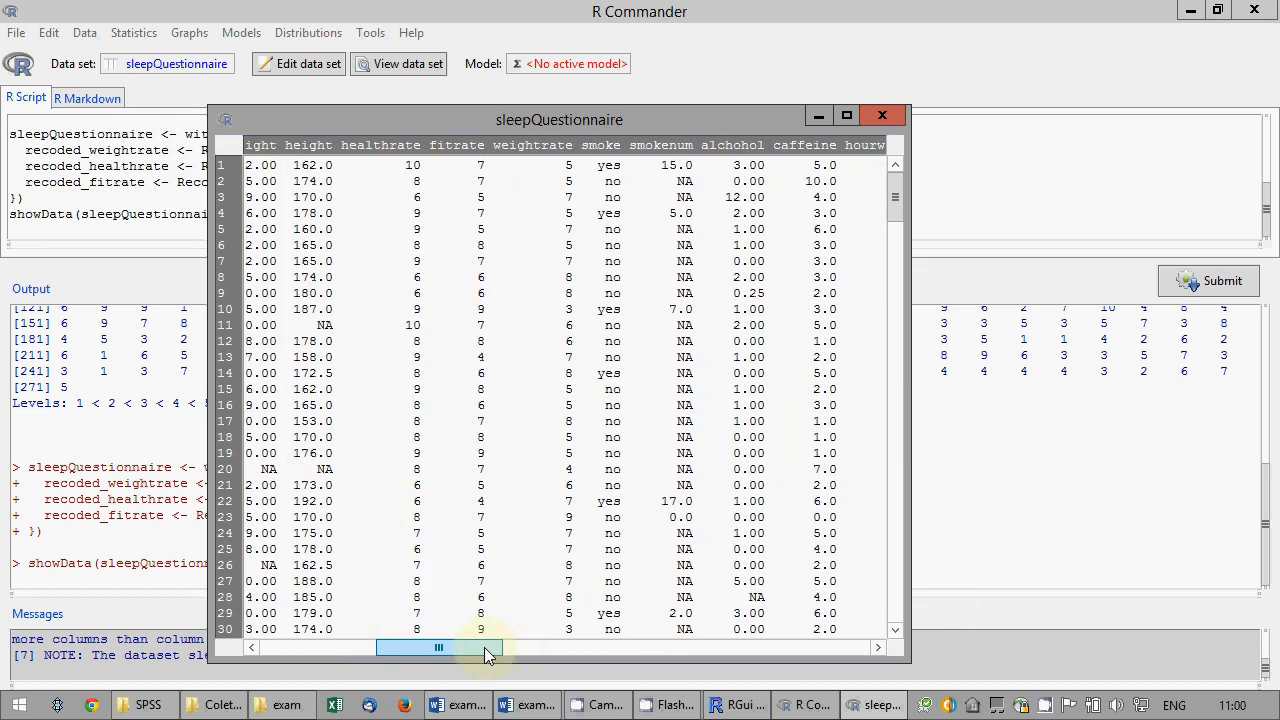
drag(484, 647, 877, 644)
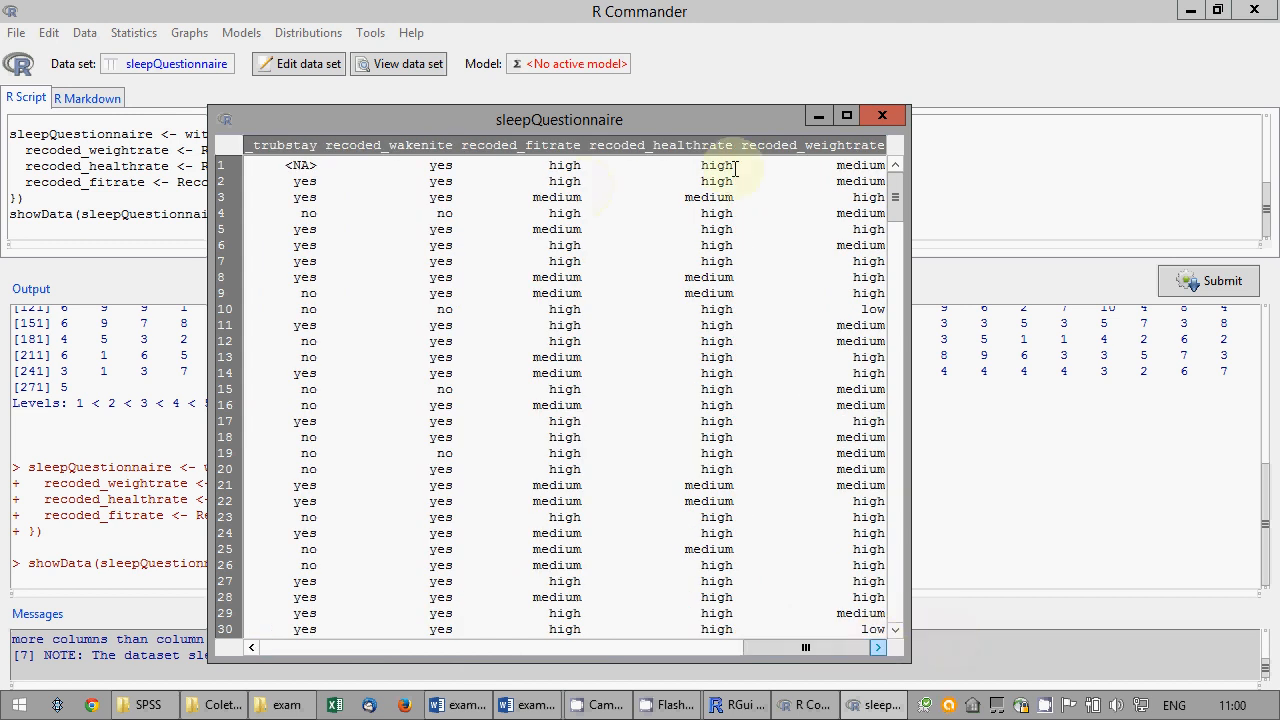
click(878, 120)
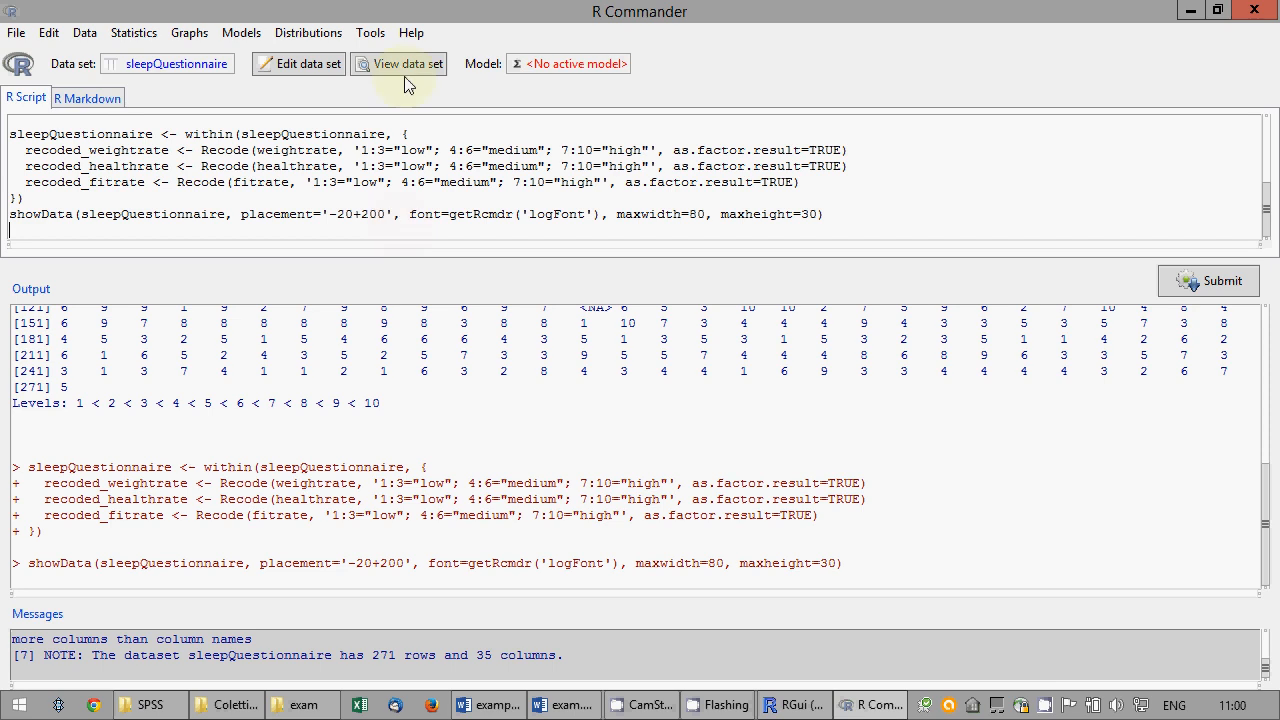
Draw a boxplot of the weight variable.
click(189, 32)
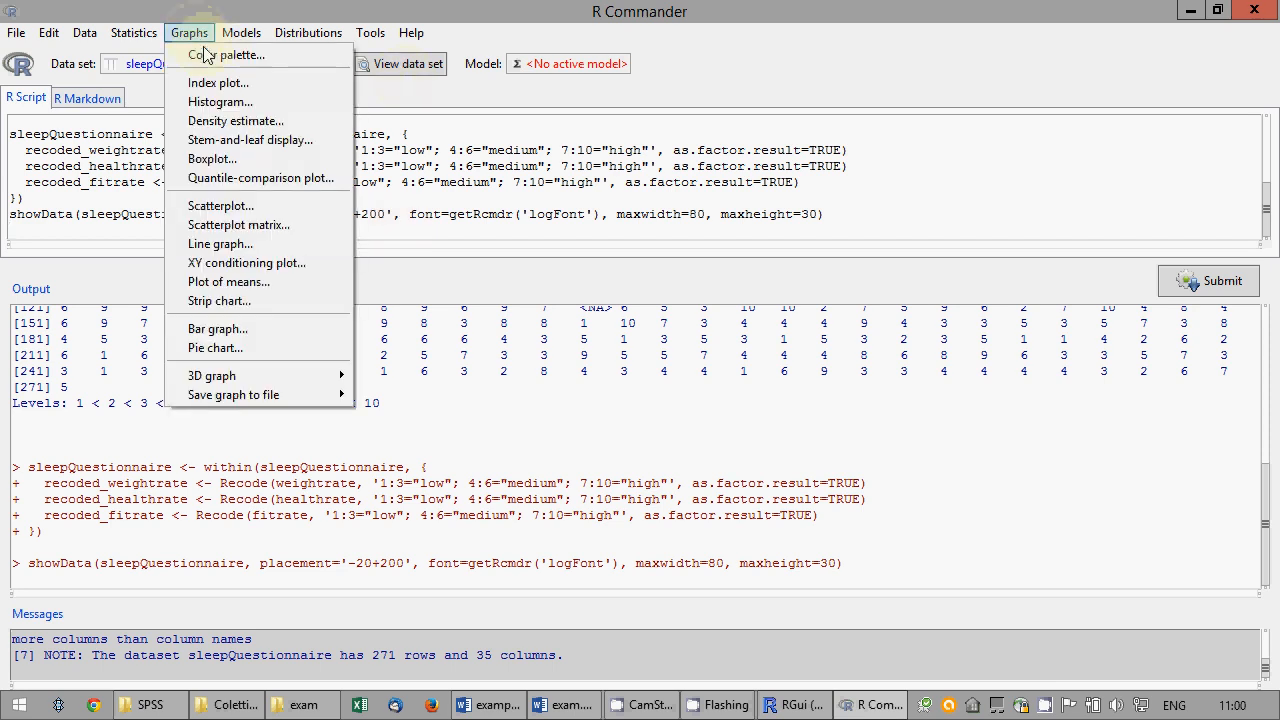
click(224, 159)
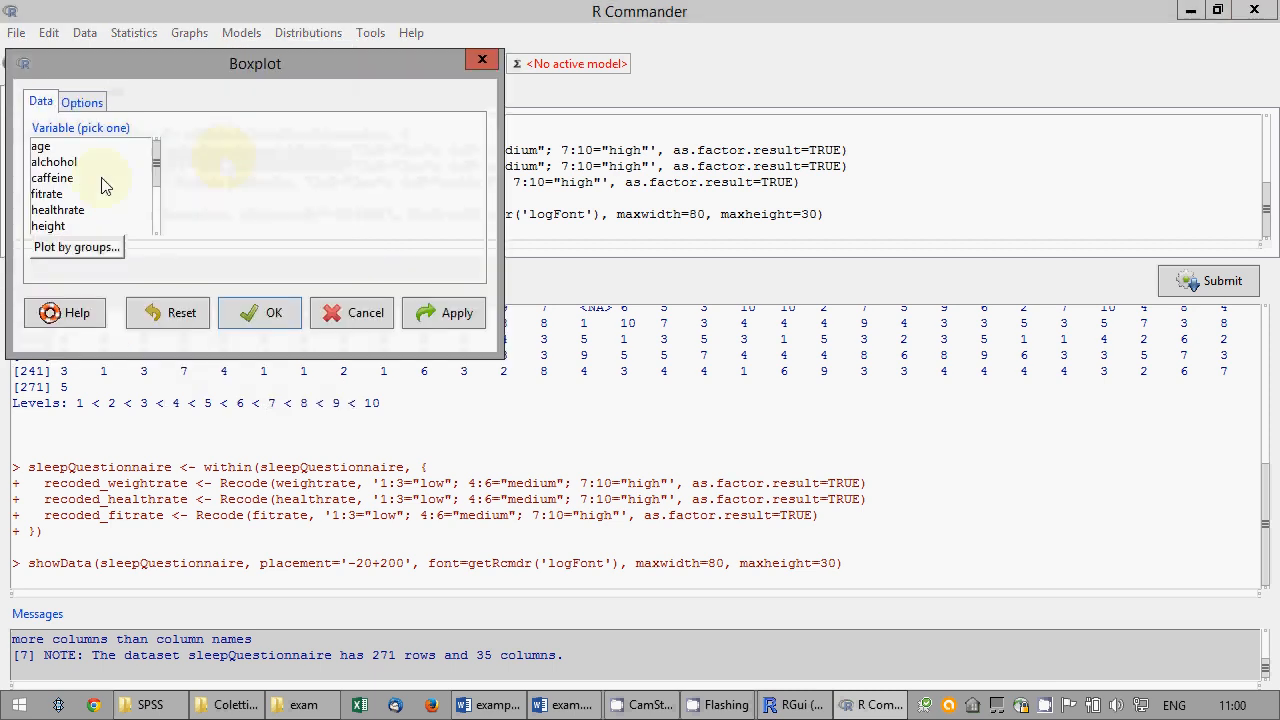
drag(156, 176, 155, 245)
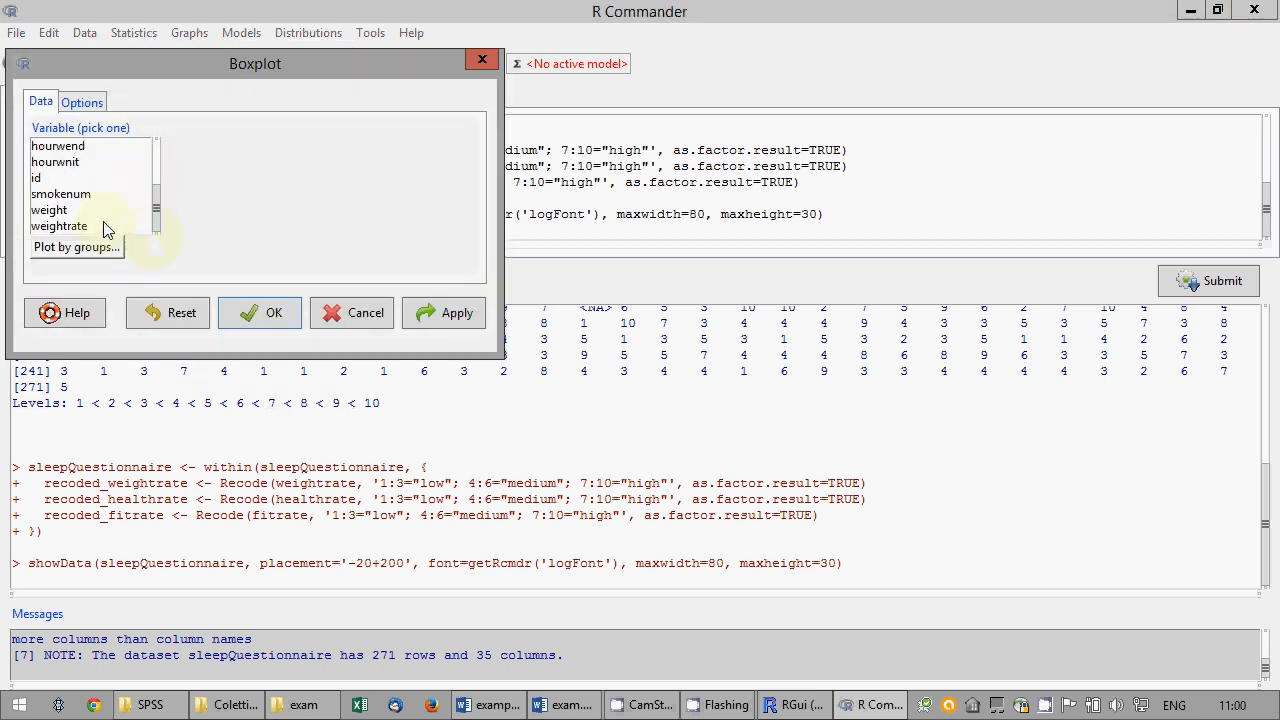
click(120, 210)
click(274, 325)
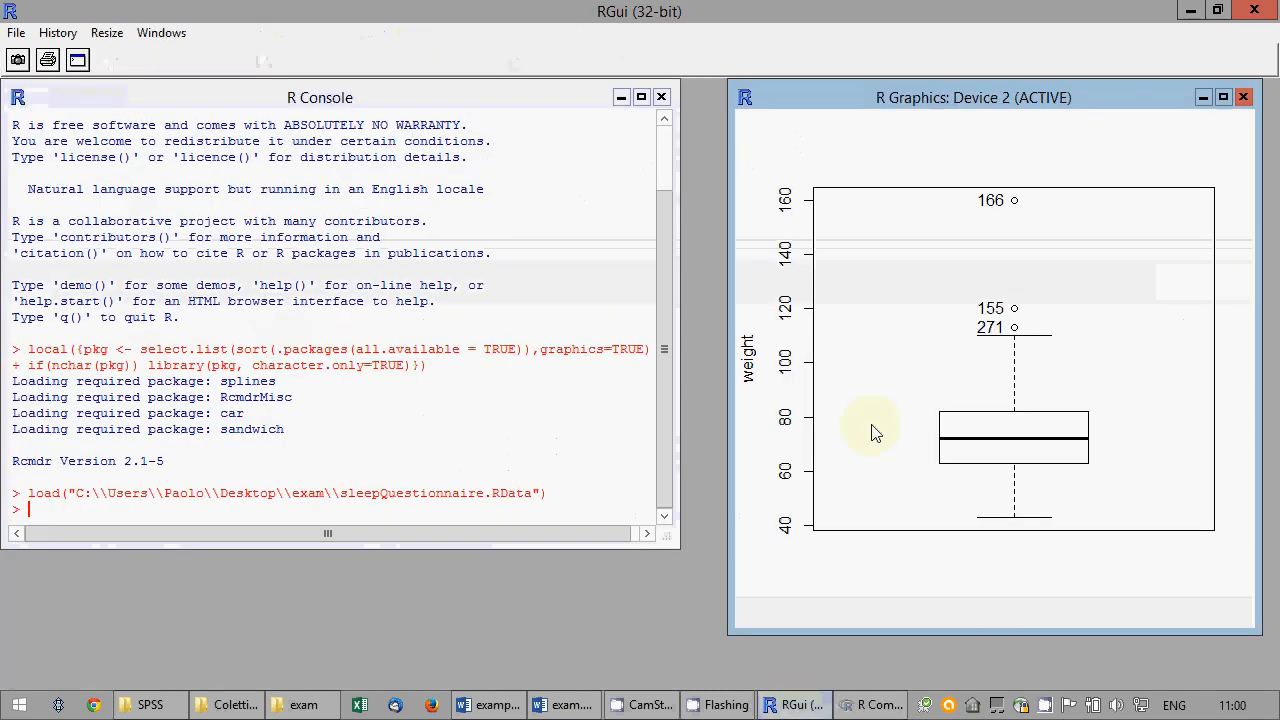
Copy the weight boxplot as a bitmap and paste it below the Recode lines in exam.docx.
right_click(976, 282)
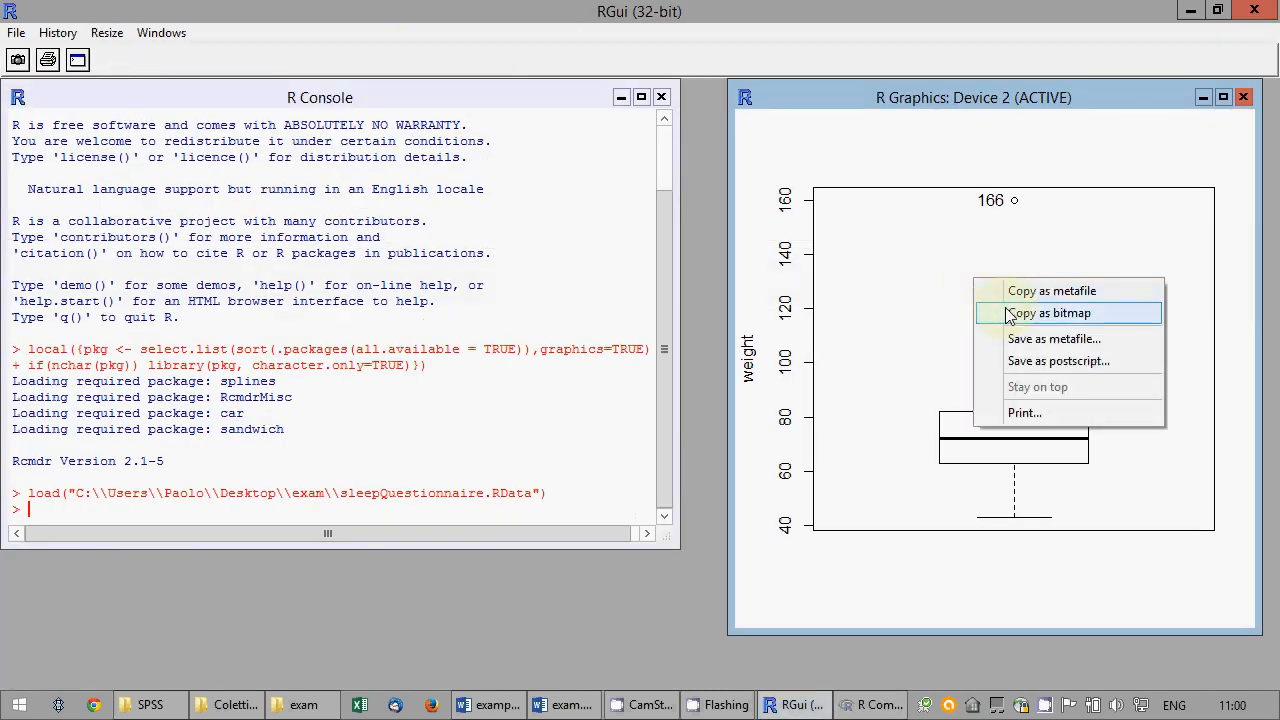
click(1040, 313)
click(563, 710)
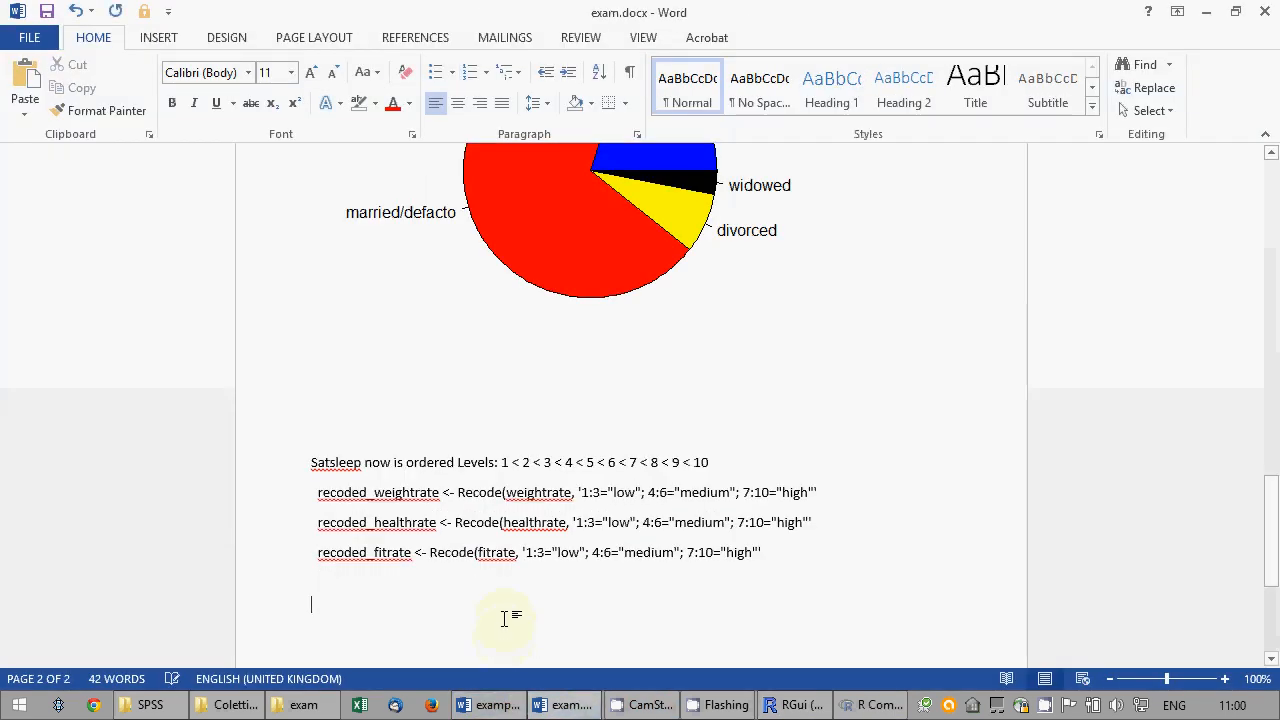
key(ctrl+v)
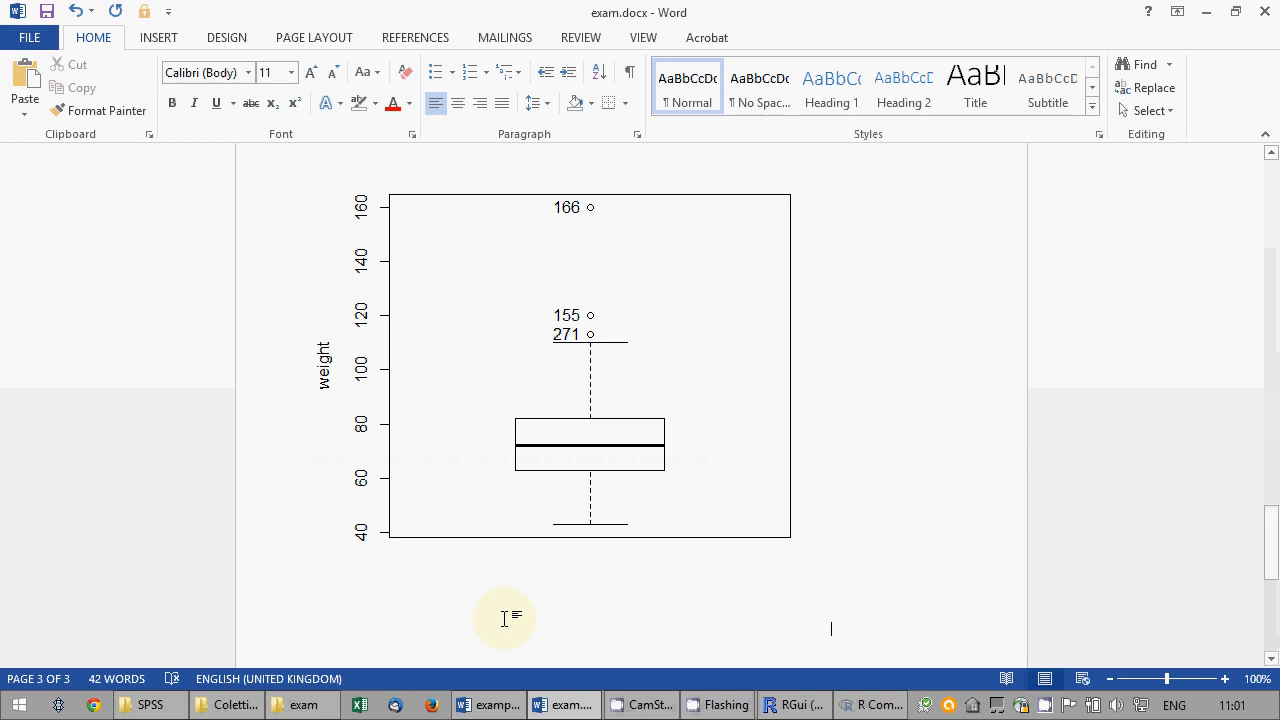
Switch to RGui and close the graphics window holding the boxplot.
click(886, 708)
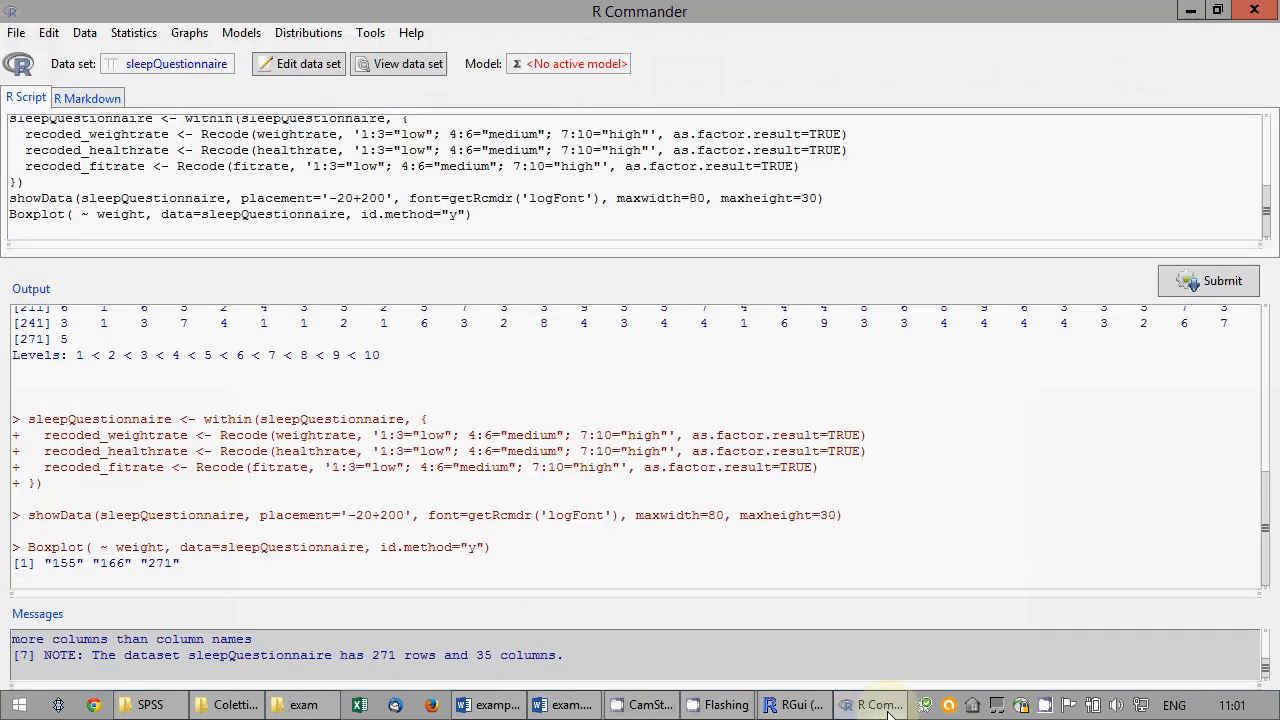
click(790, 711)
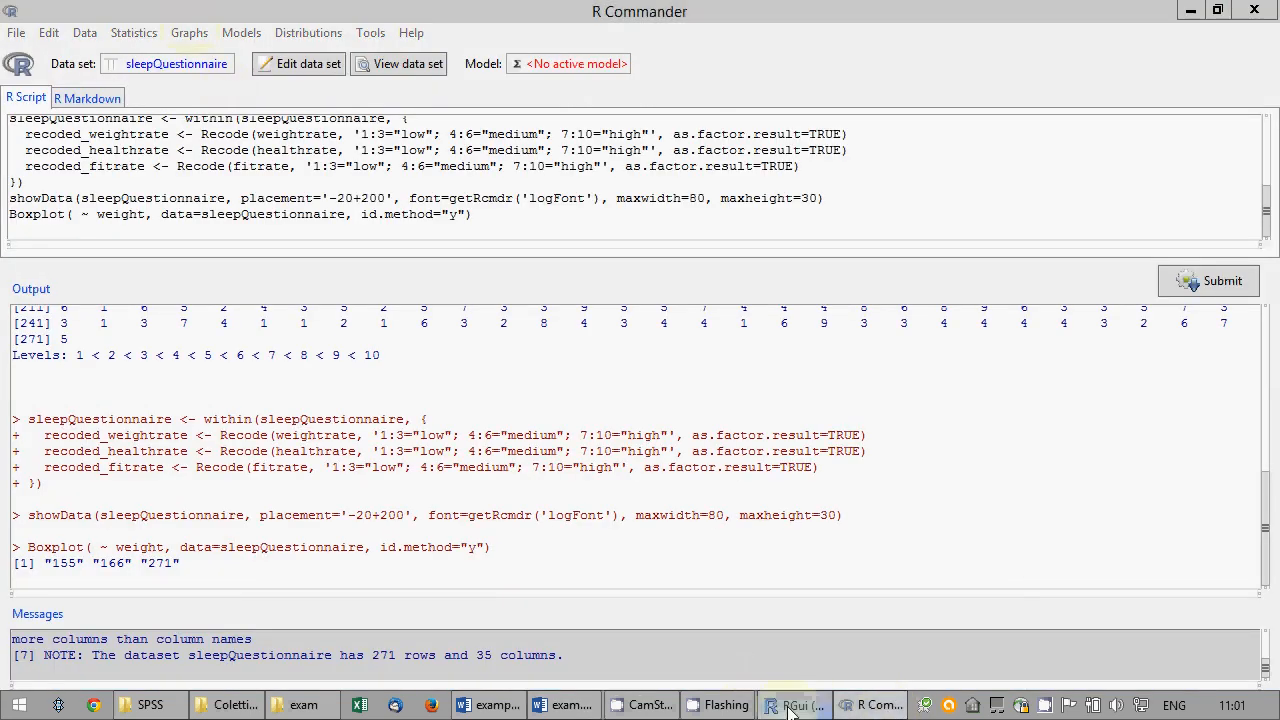
click(1243, 94)
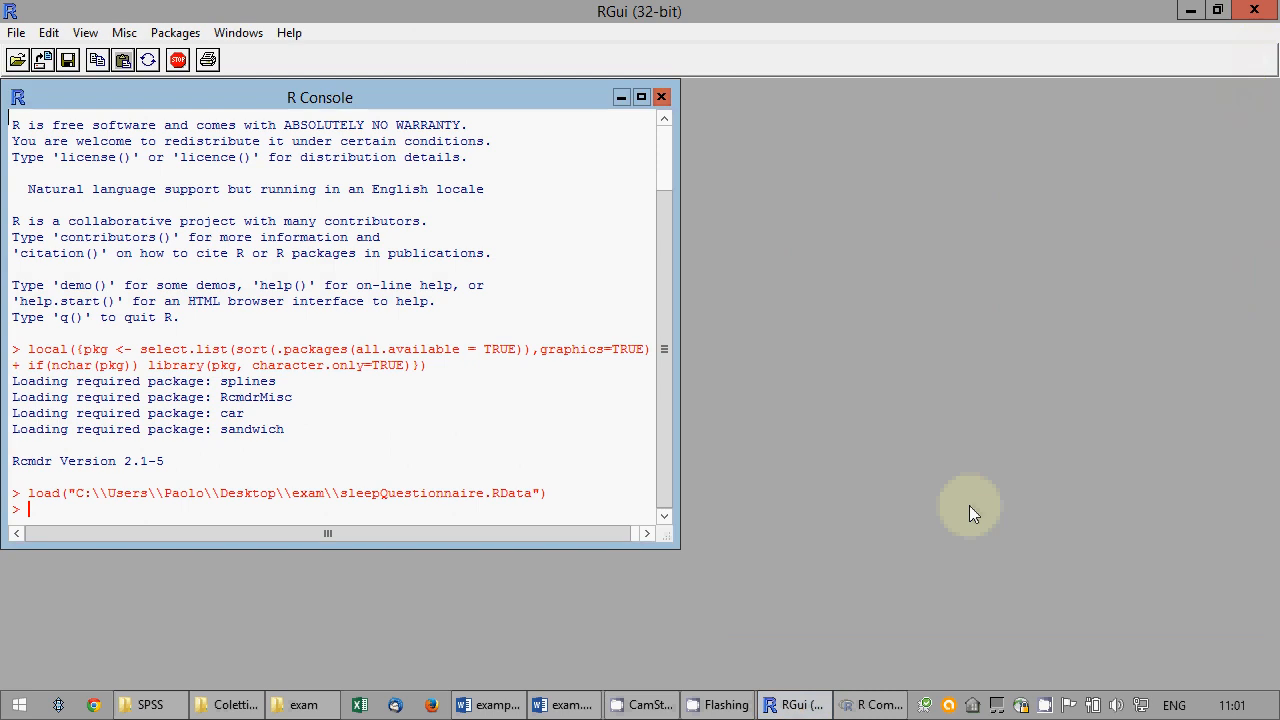
Return to R Commander and draw a histogram of the weight variable.
click(845, 707)
click(189, 33)
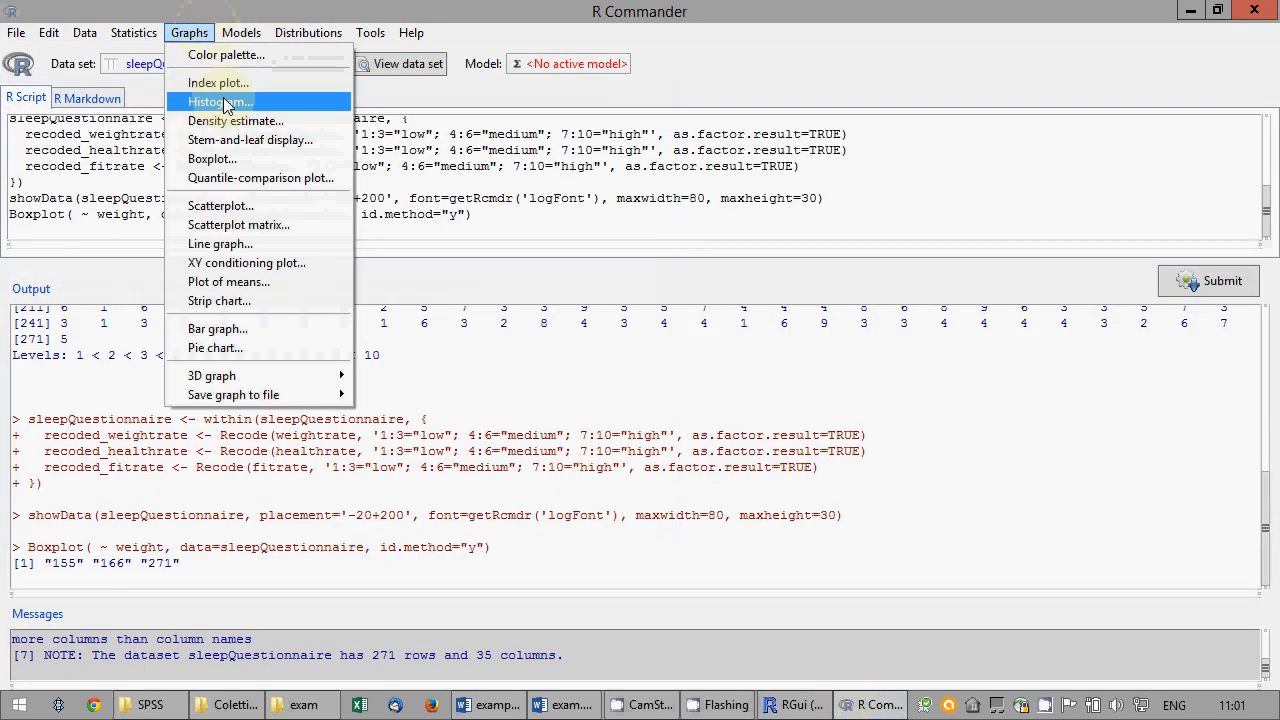
click(225, 102)
click(156, 208)
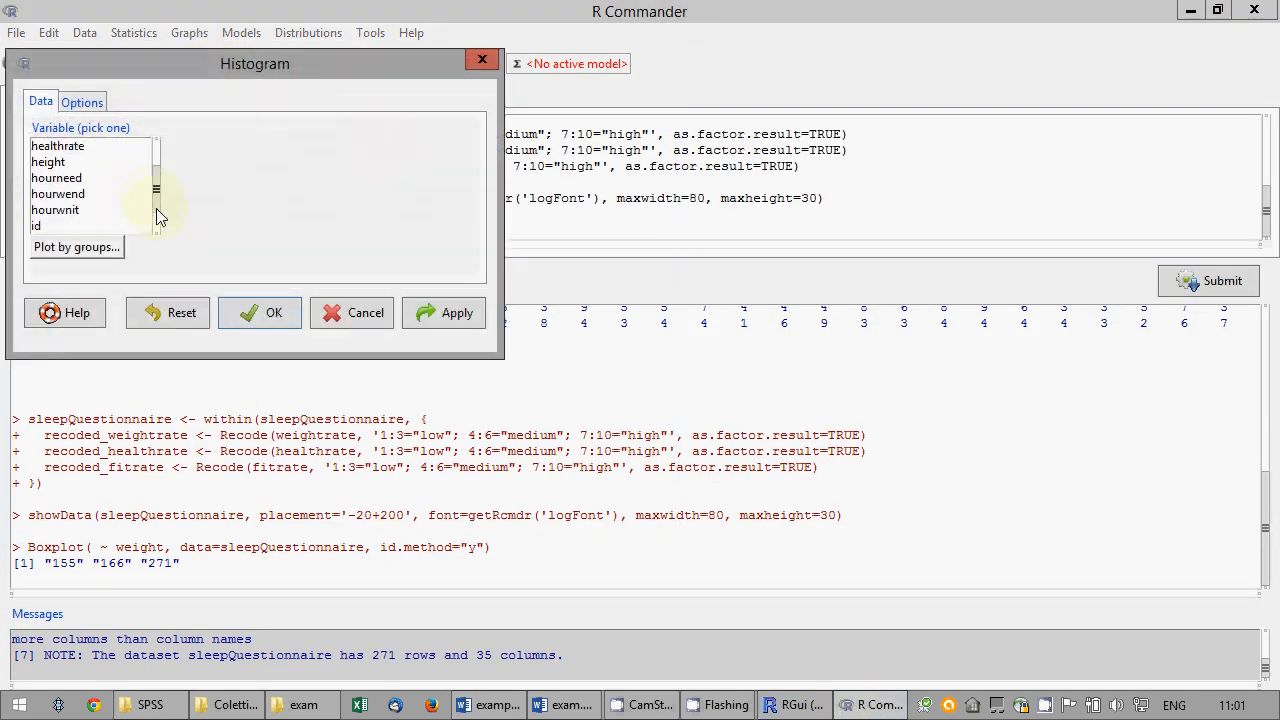
click(155, 216)
click(49, 210)
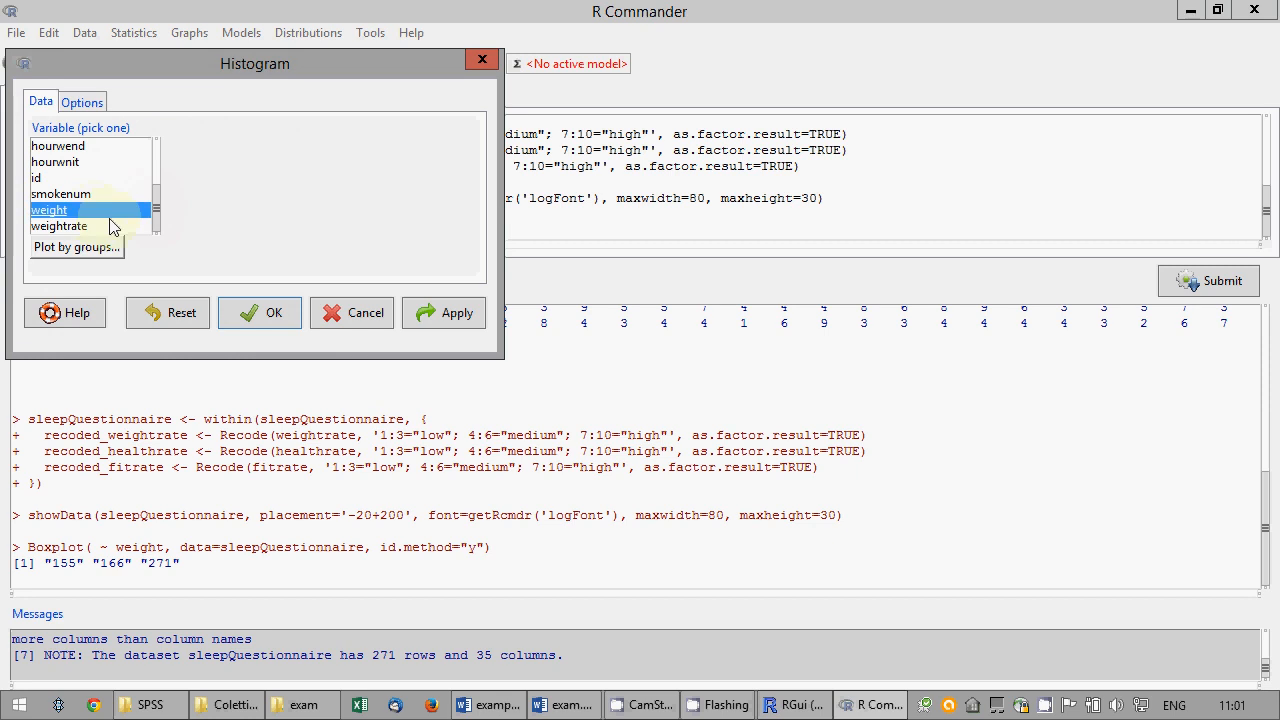
click(258, 313)
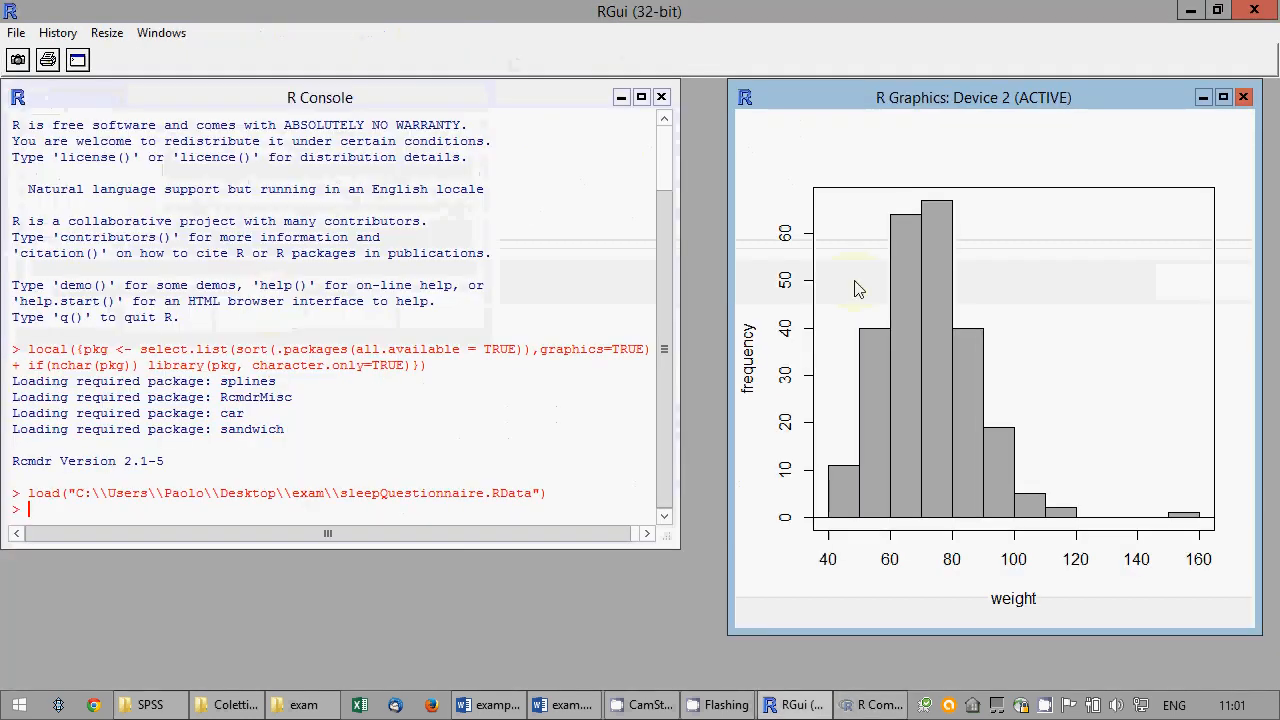
Copy the weight histogram as a bitmap into exam.docx below the boxplot and save the document.
right_click(1055, 209)
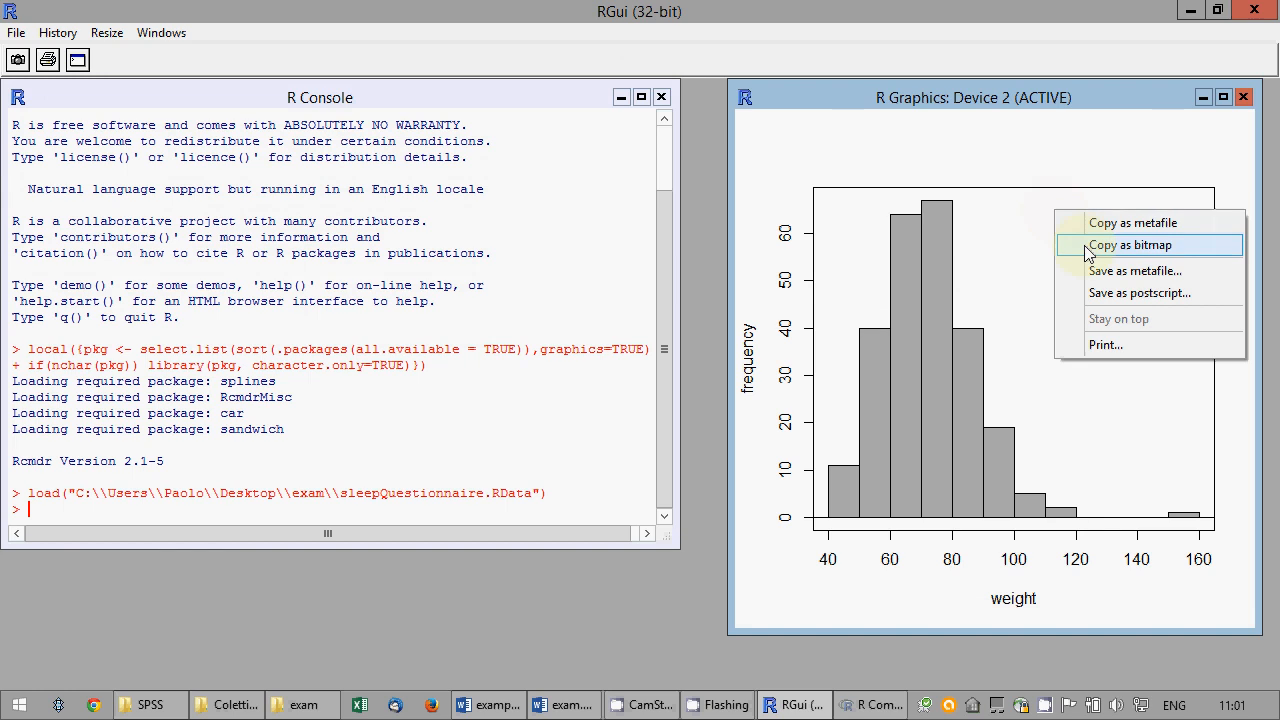
click(1095, 244)
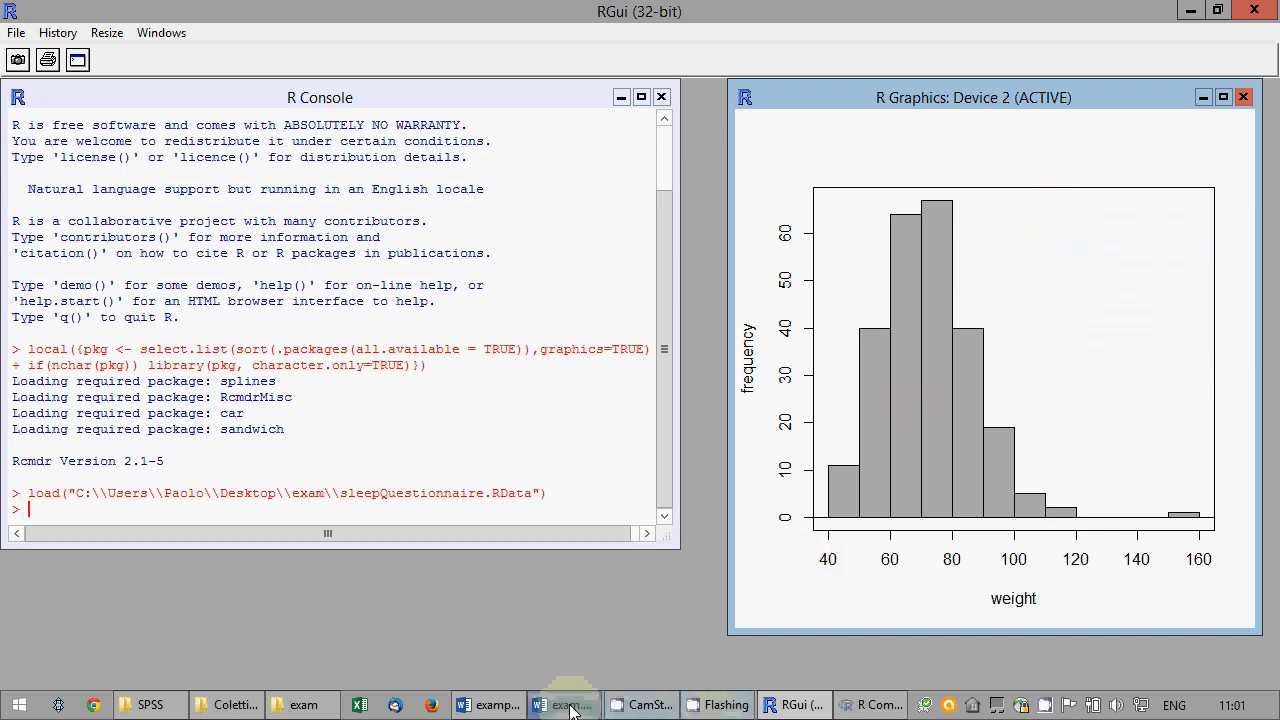
click(540, 705)
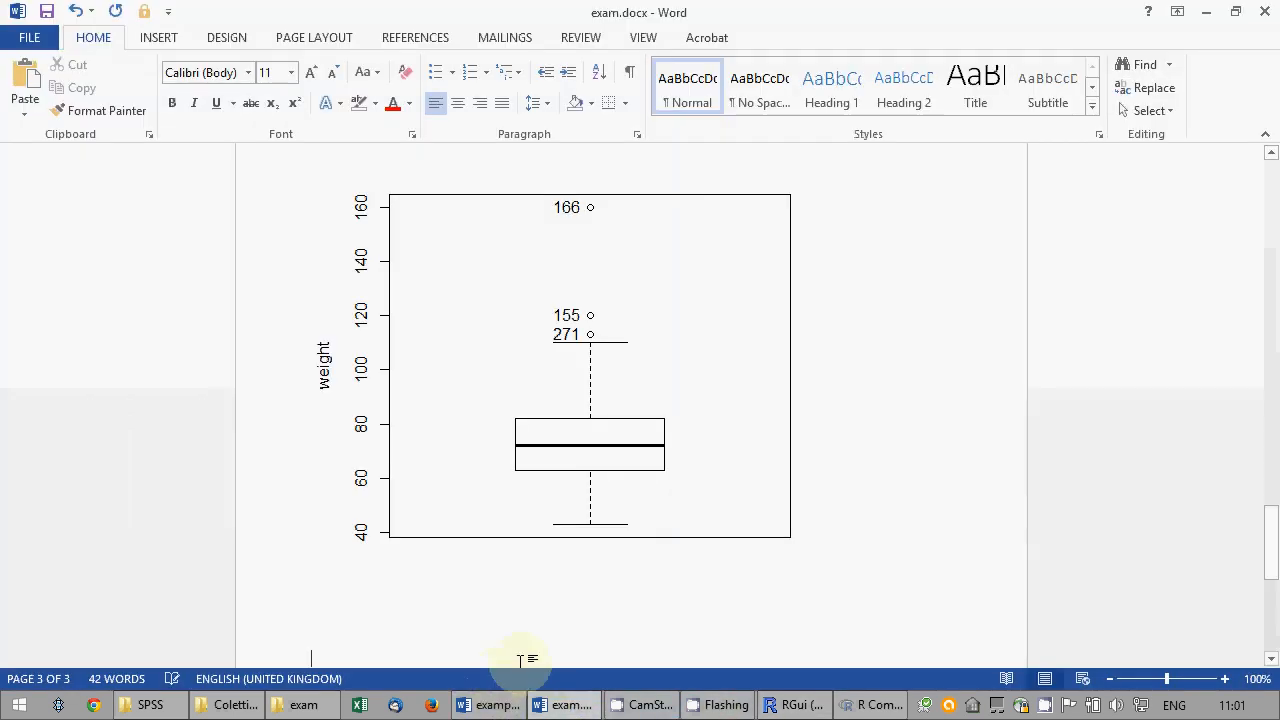
key(ctrl+v)
click(520, 660)
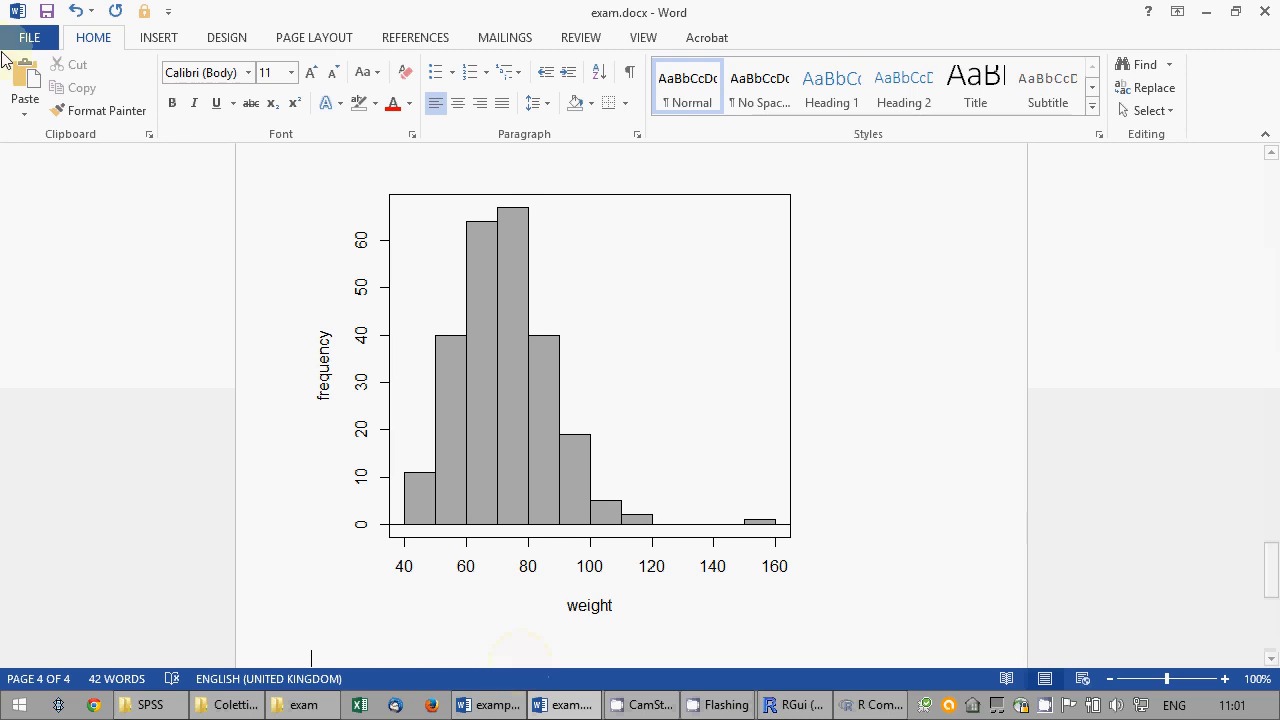
click(45, 12)
In R Commander, save the script as exam.R in the exam folder.
click(875, 703)
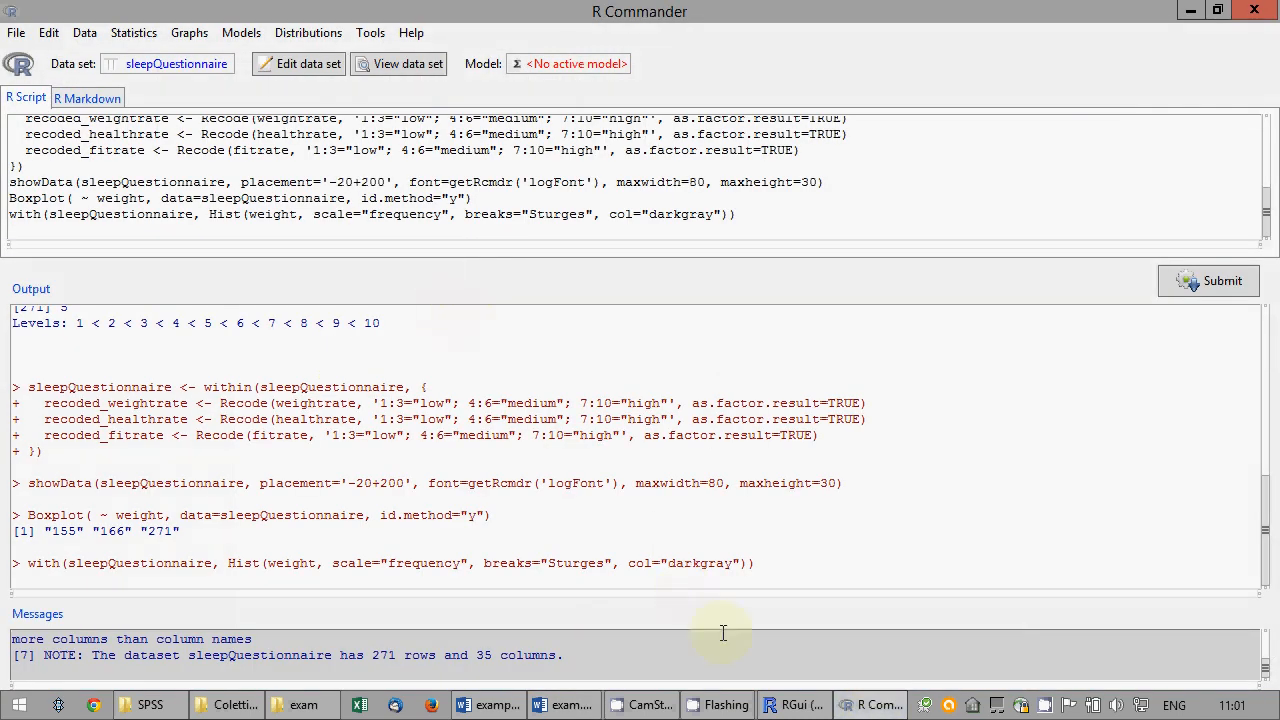
click(16, 33)
click(60, 101)
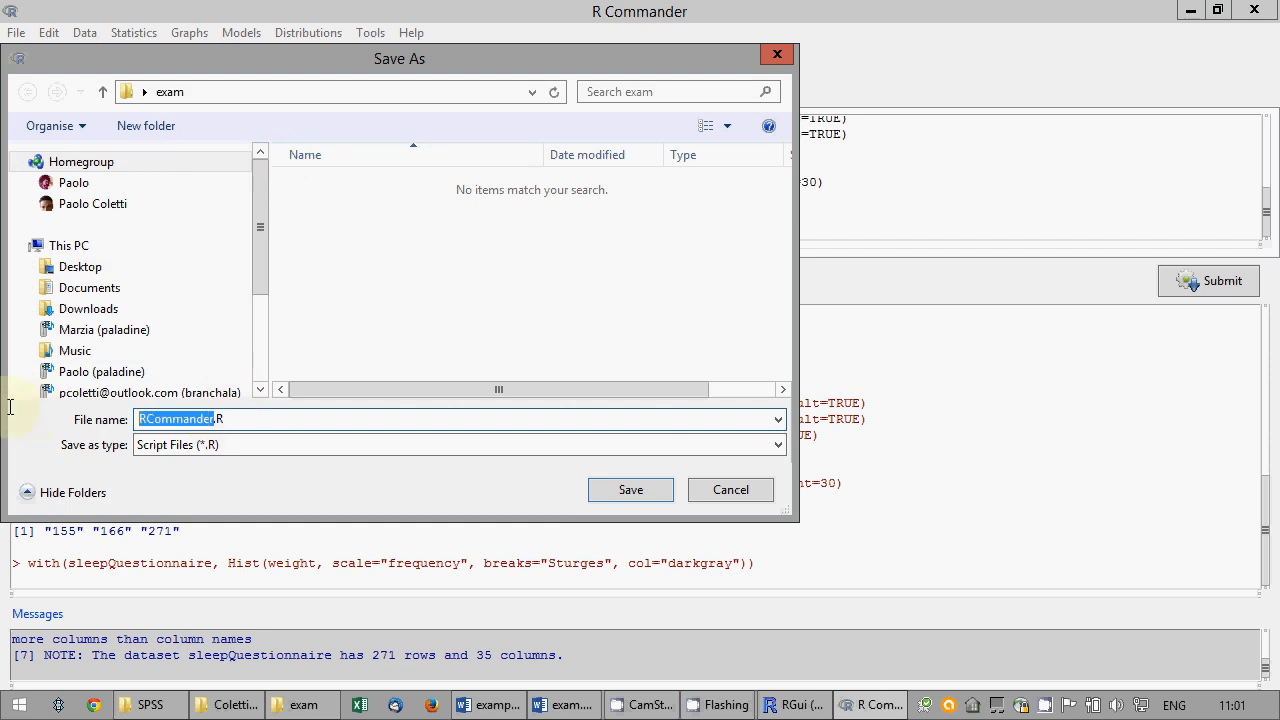
text(exam)
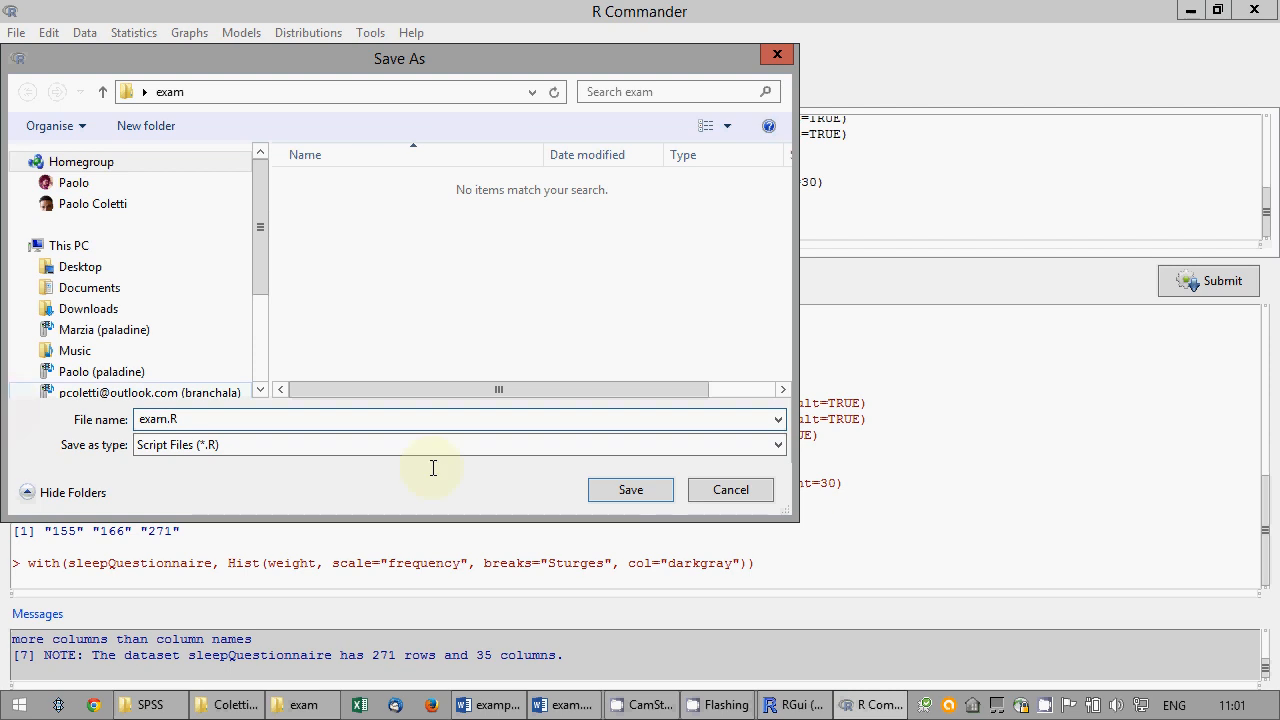
click(626, 489)
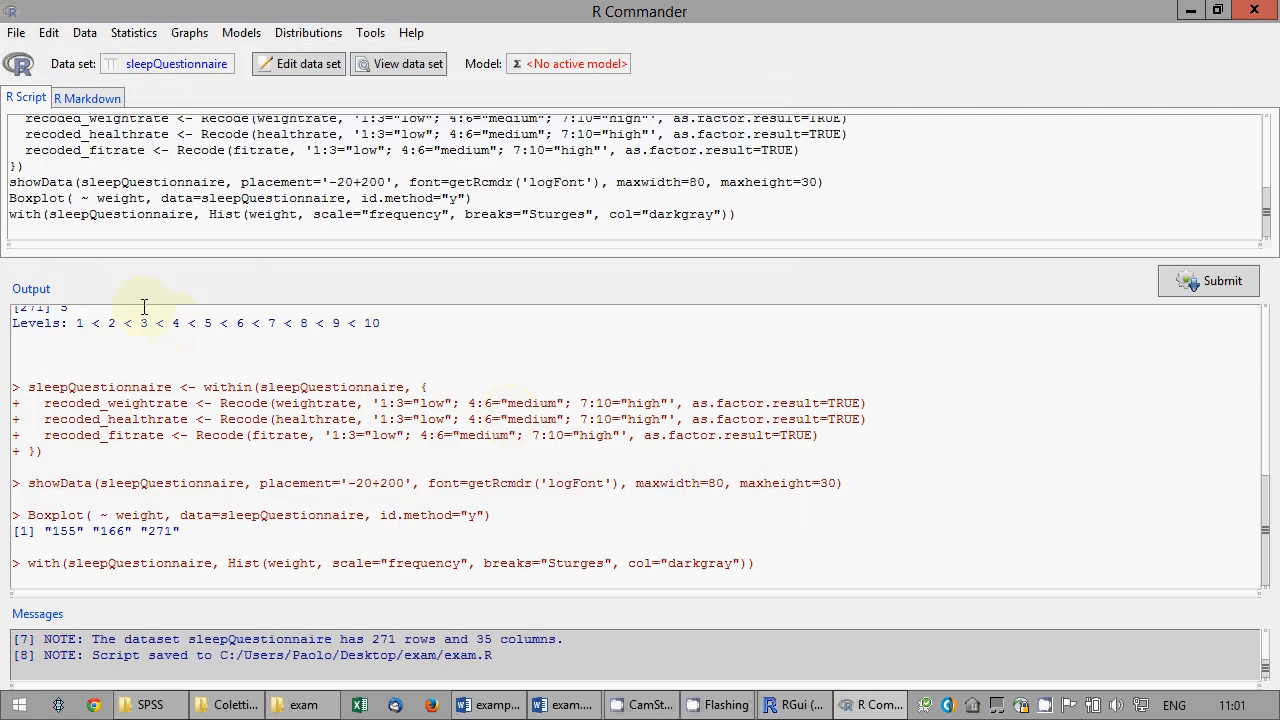
Save the R Commander output as exam.txt in the exam folder.
click(16, 32)
click(62, 216)
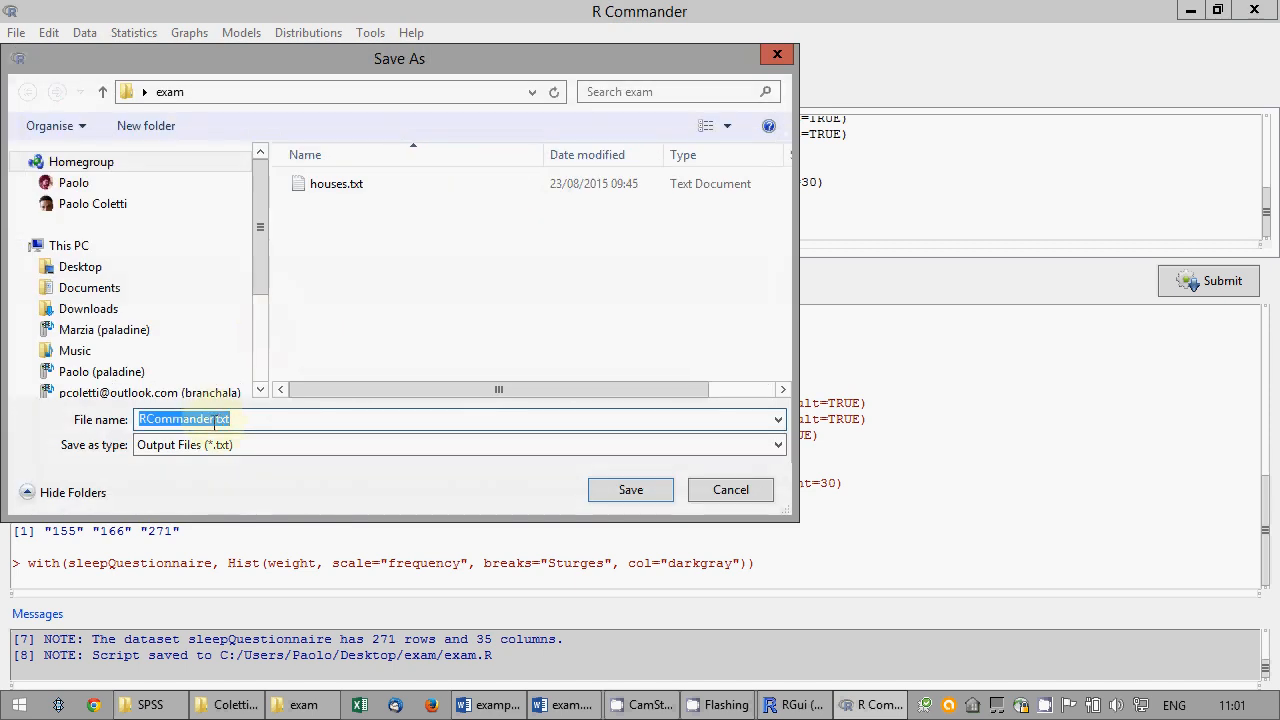
drag(212, 420, 5, 420)
text(exam)
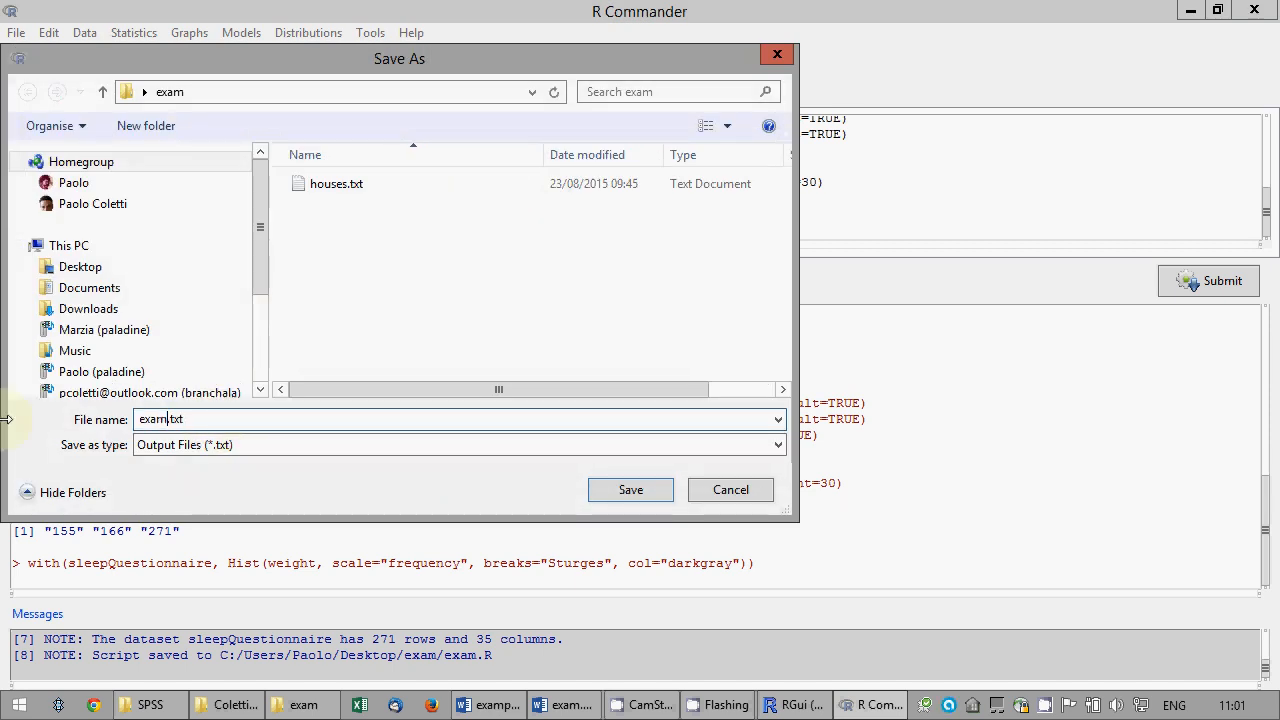
key(Return)
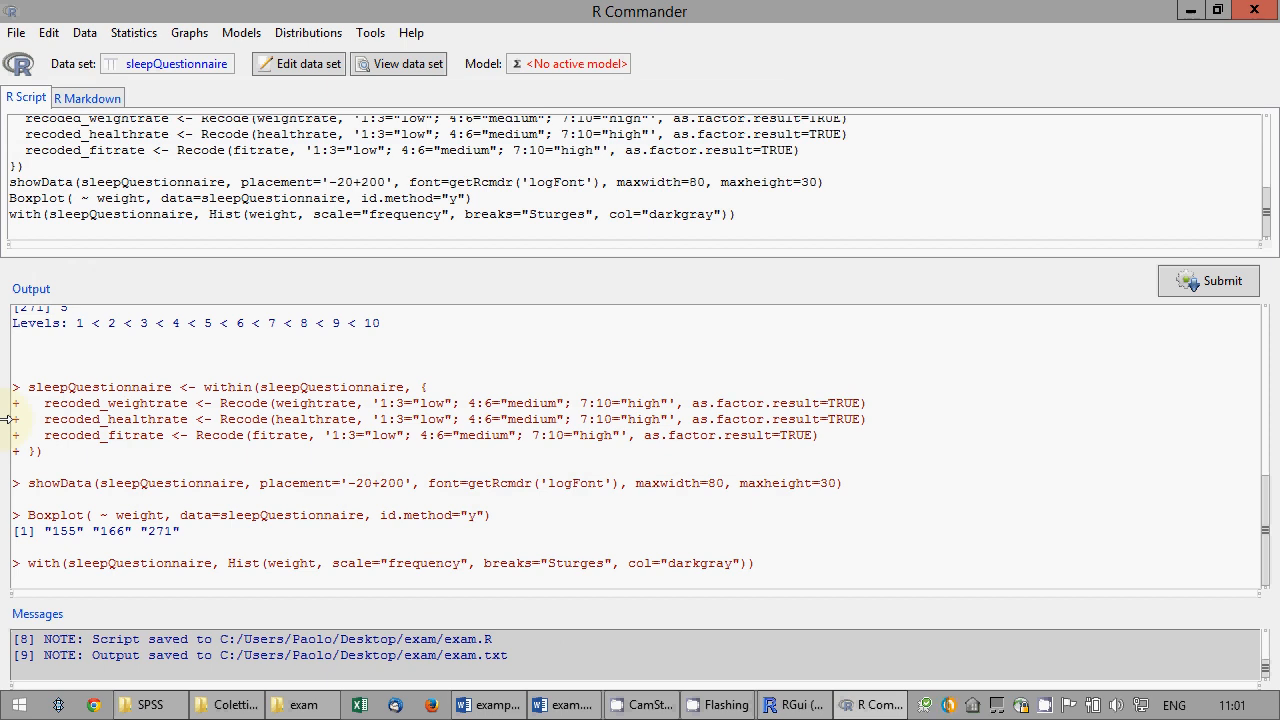
Save the R workspace in the exam folder, replacing the existing sleepQuestionnaire.RData file.
click(16, 32)
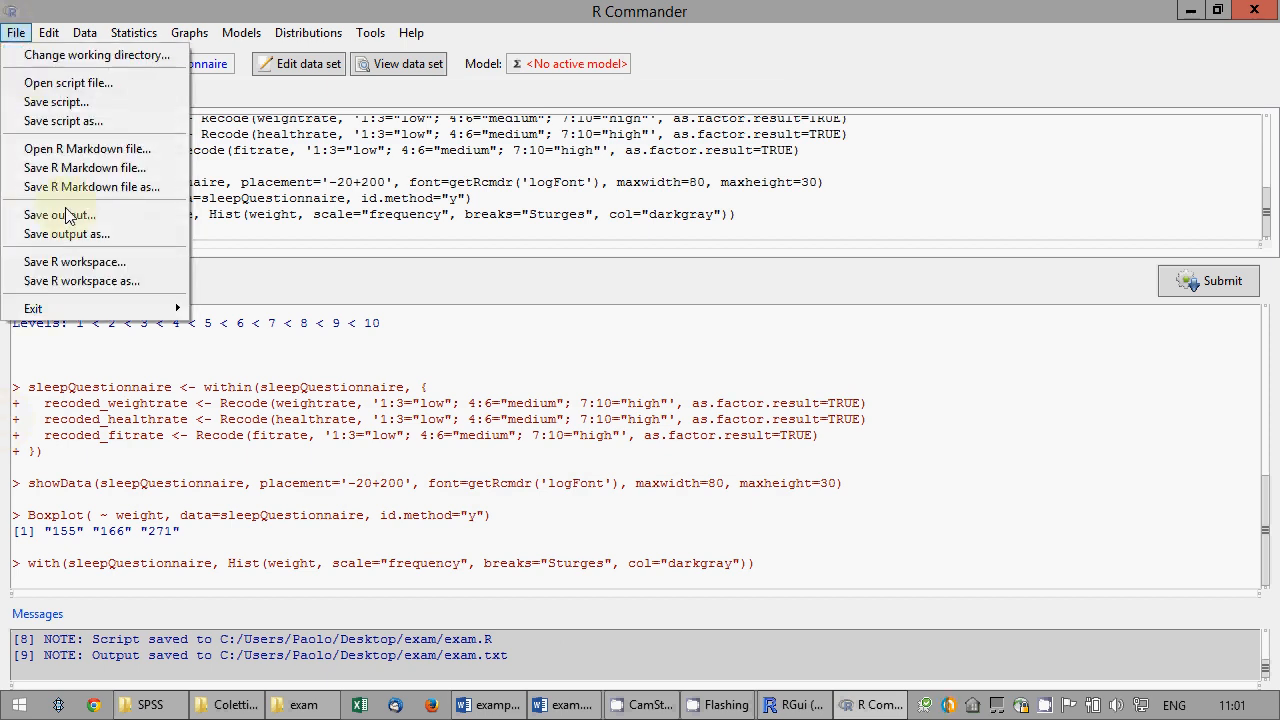
click(72, 283)
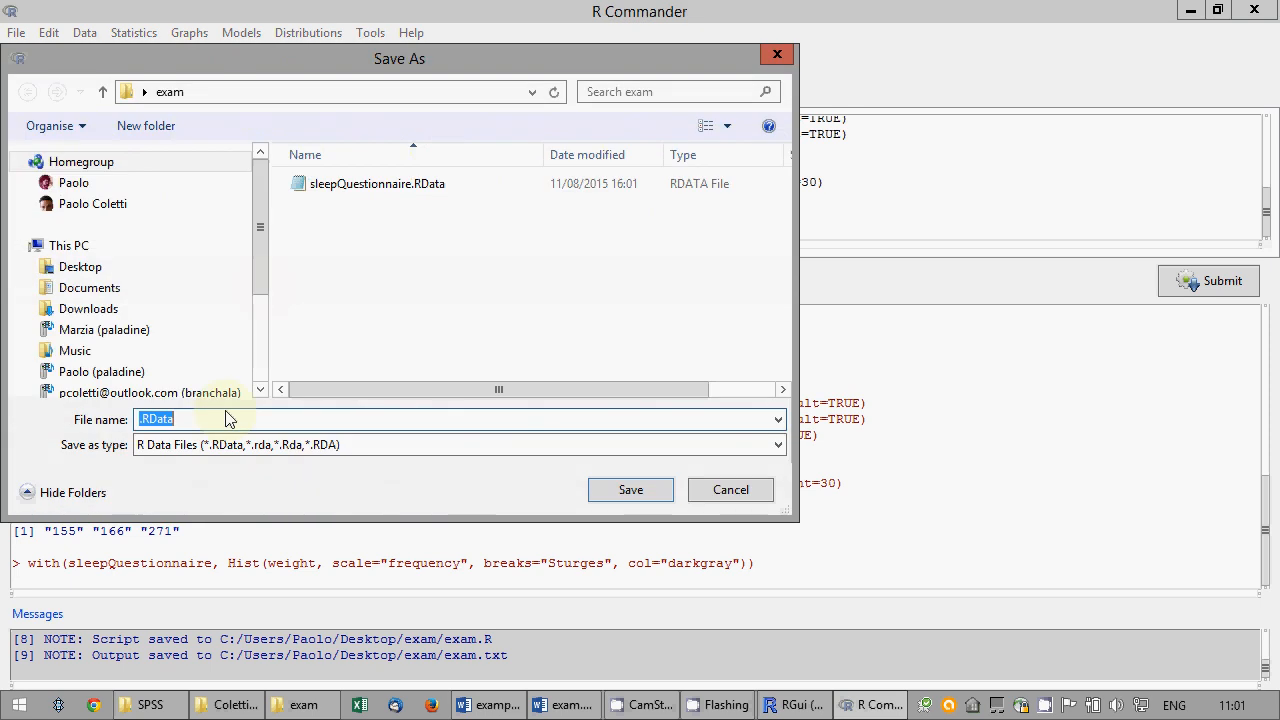
click(205, 419)
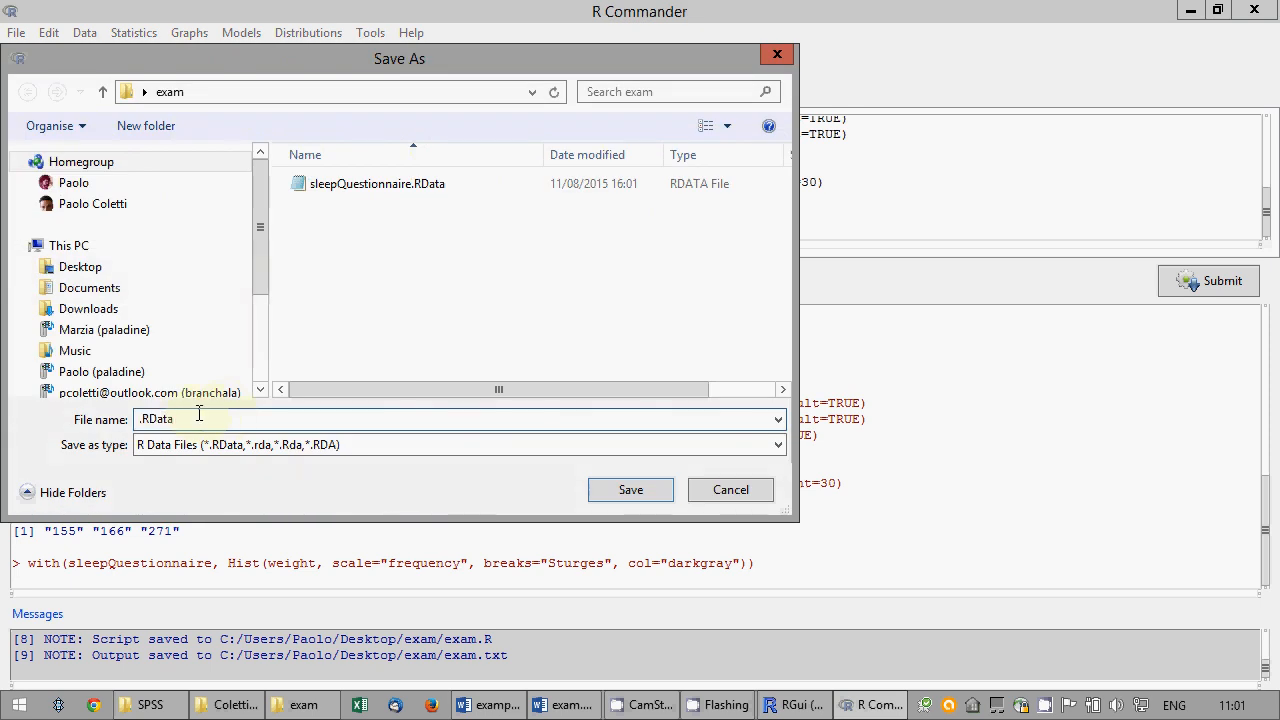
click(381, 194)
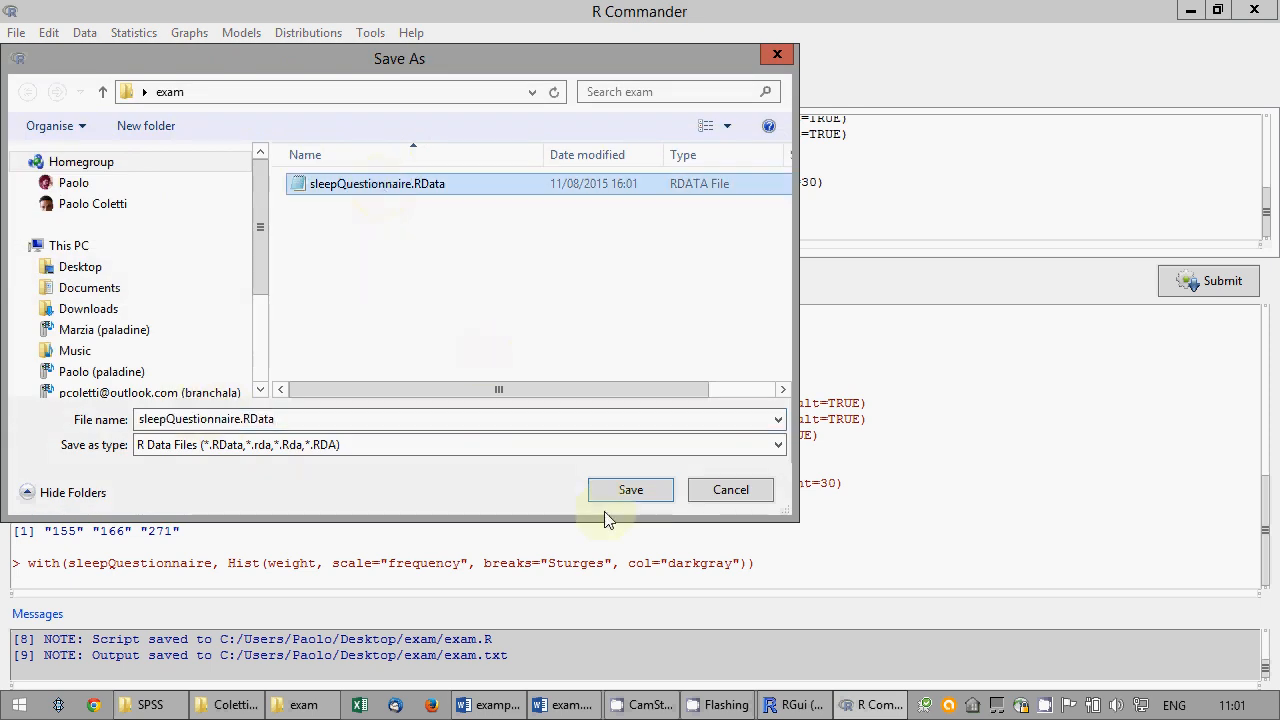
click(628, 492)
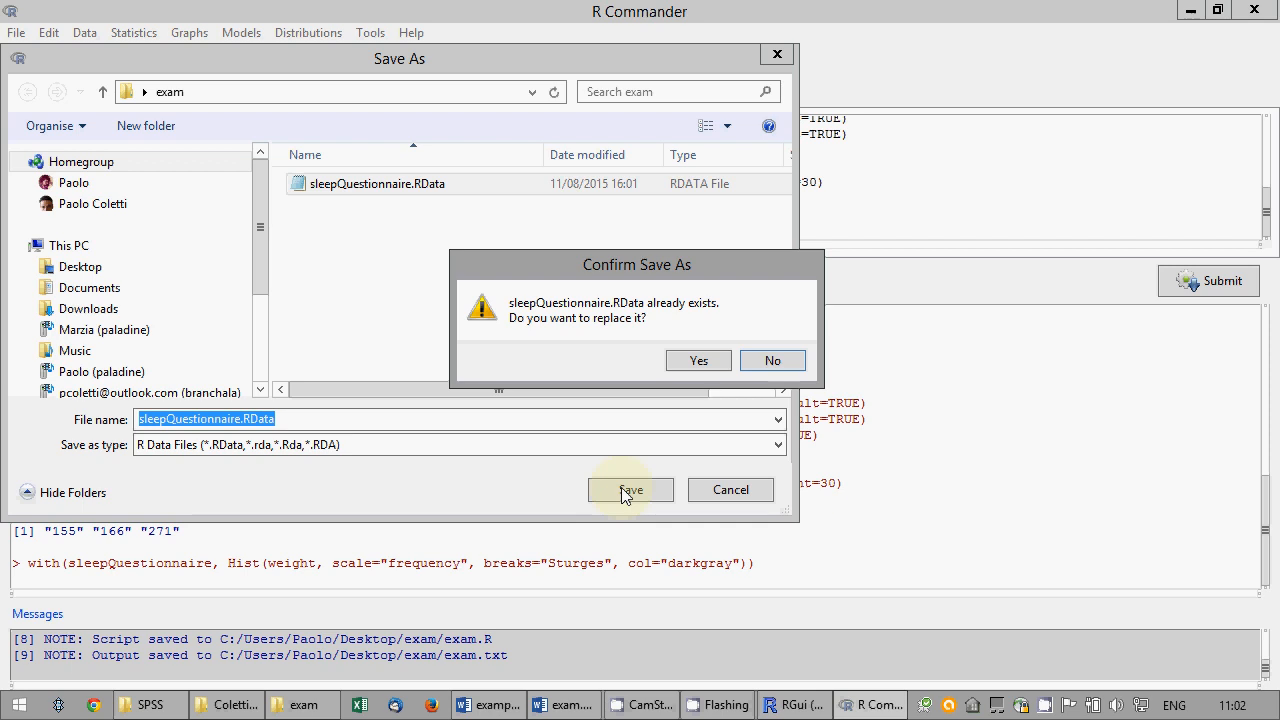
click(724, 364)
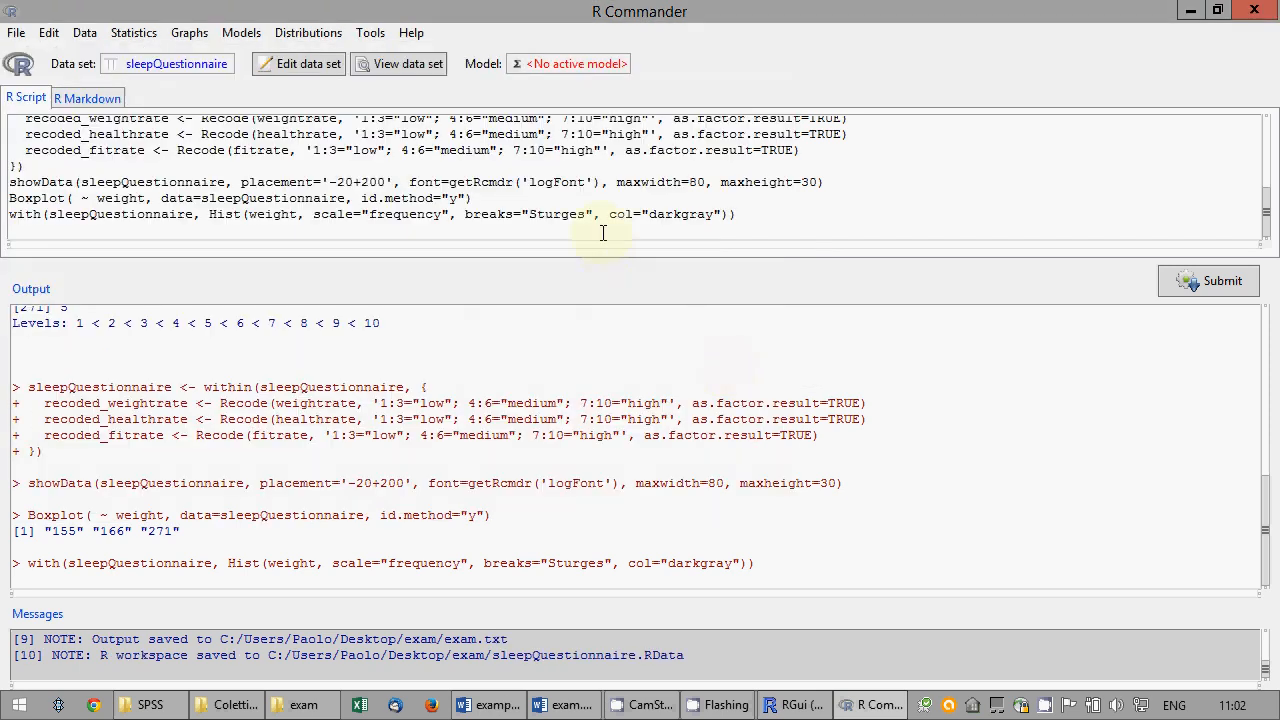
Compute numerical summaries of the weight variable with mean, standard deviation, interquartile range and quantiles 0, .25, .5, .75, 1.
mouse_move(798, 707)
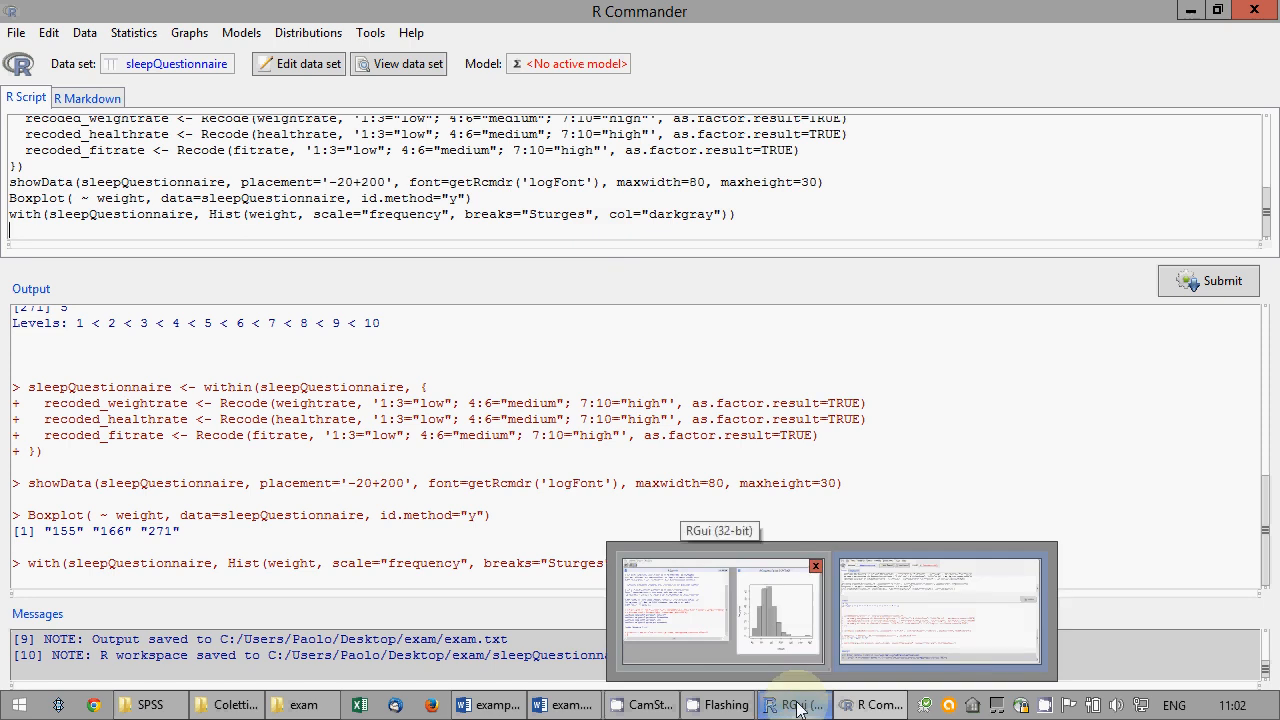
click(133, 32)
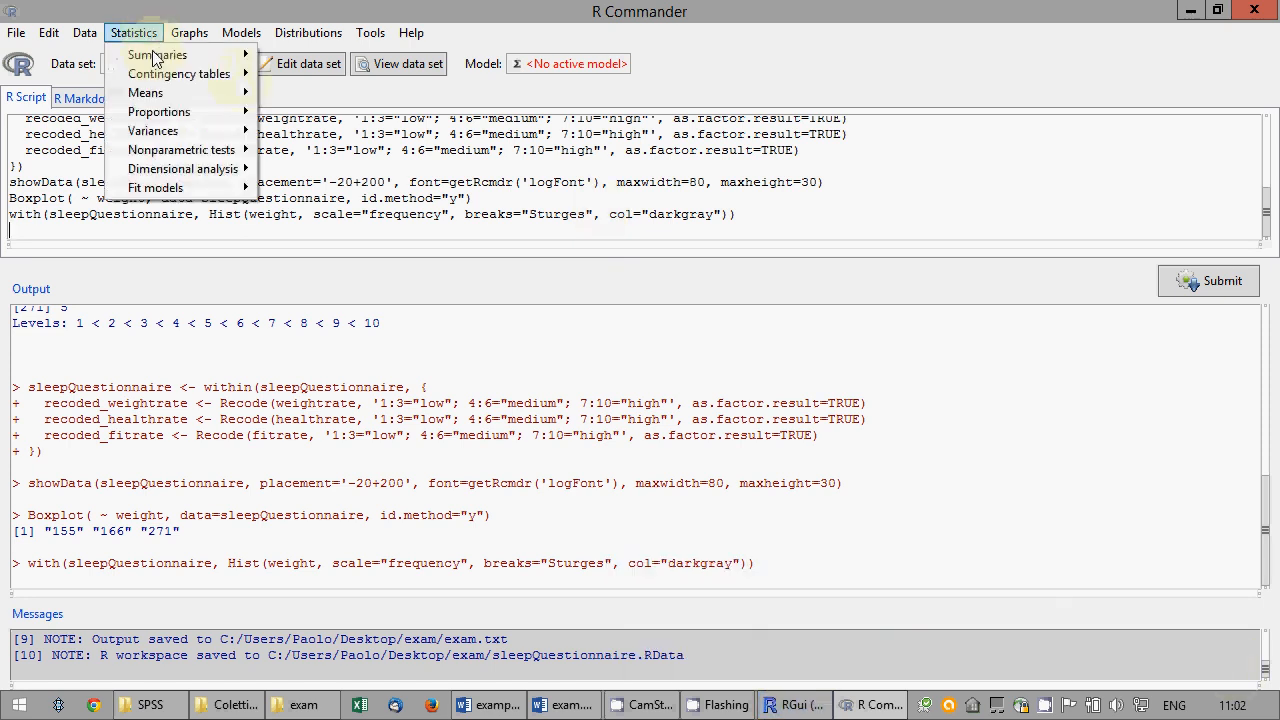
mouse_move(157, 55)
click(298, 72)
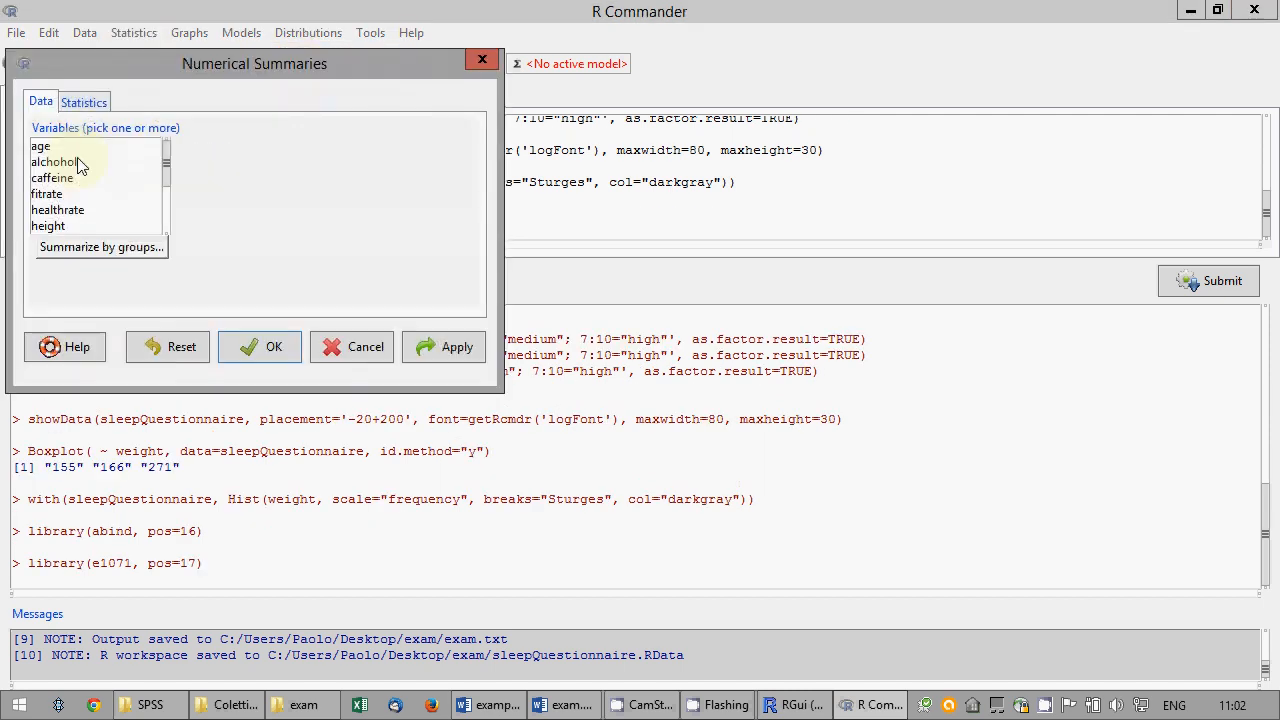
scroll(164, 214, down, 2)
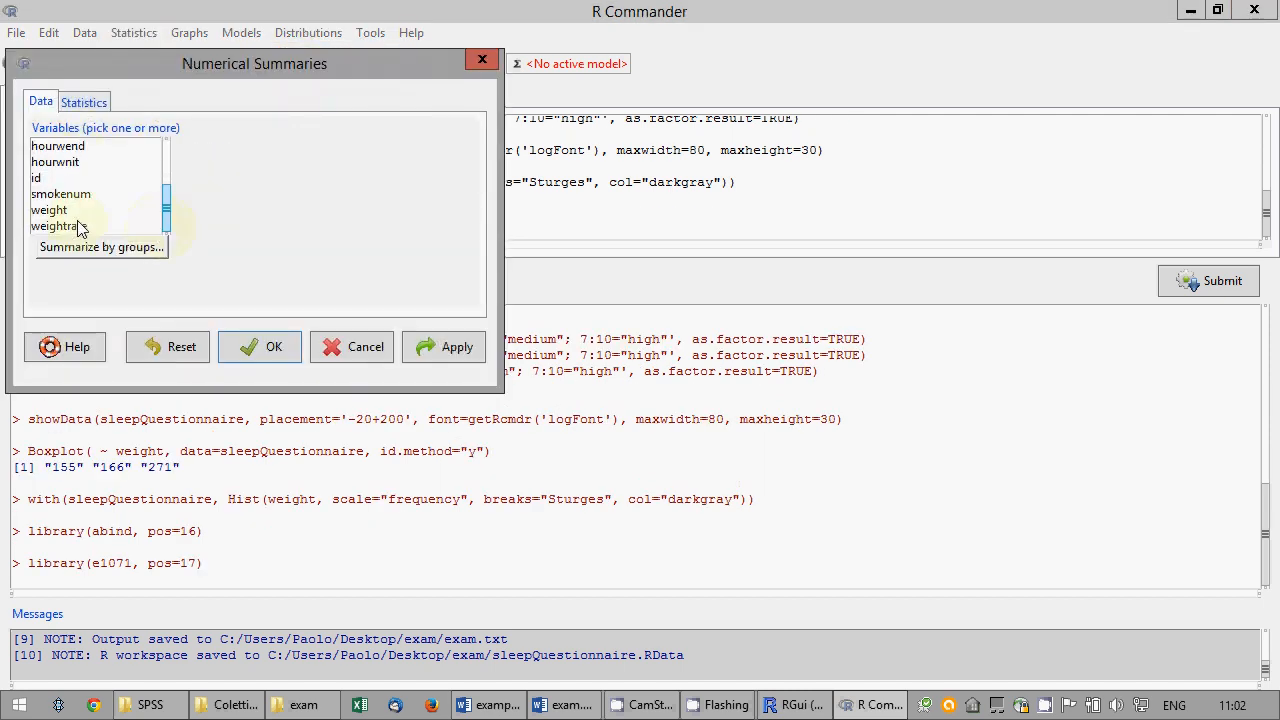
click(52, 210)
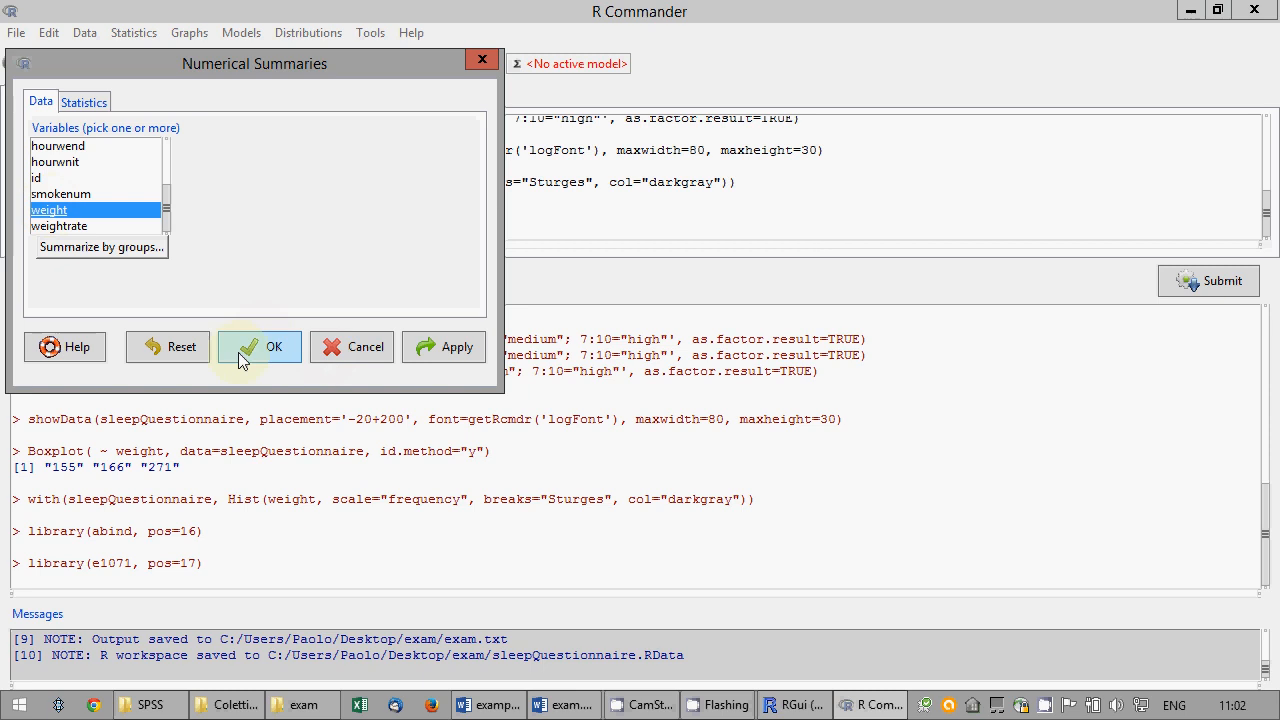
click(83, 102)
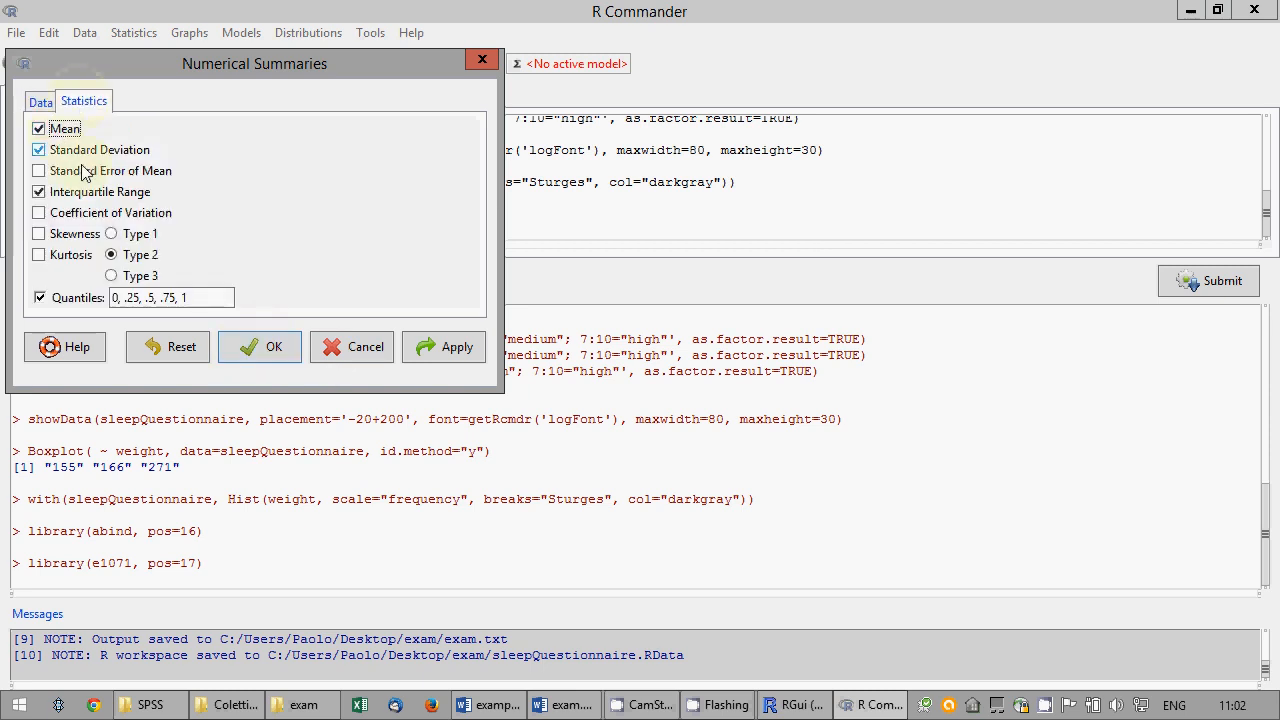
click(262, 346)
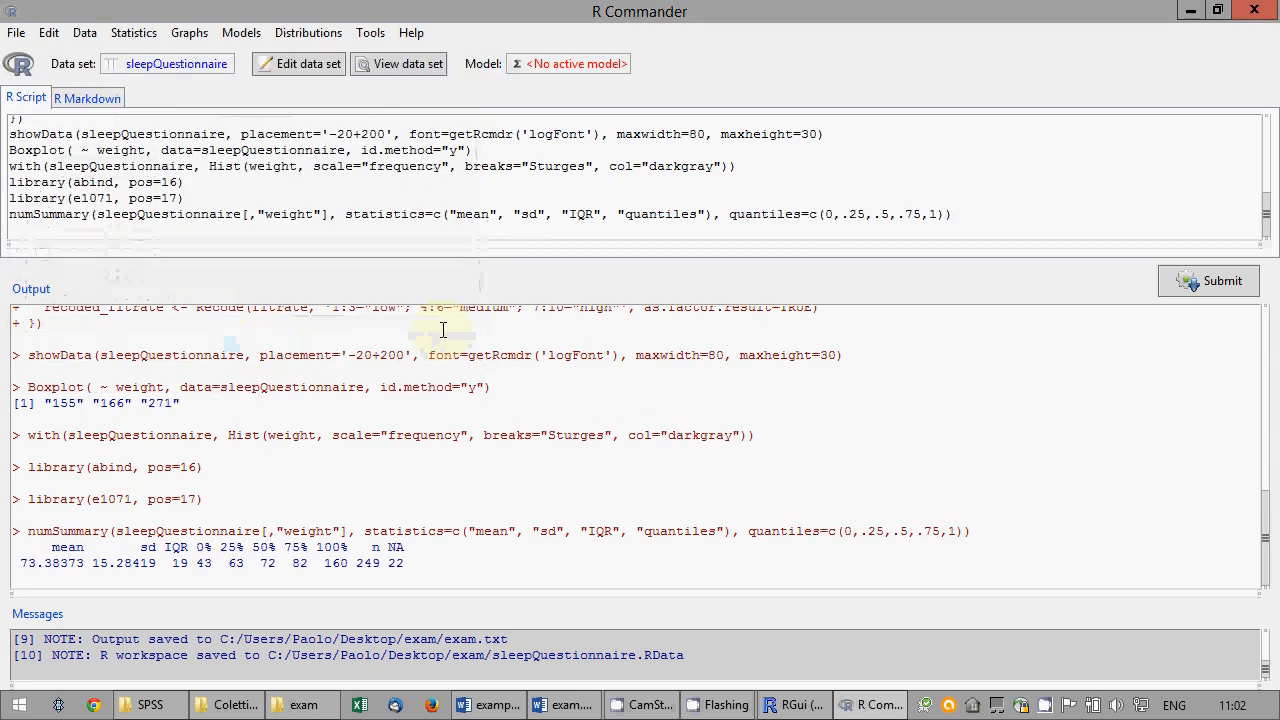
Copy the weight summary table from the output into exam.docx in Word, below the histogram.
drag(405, 563, 3, 546)
key(ctrl+c)
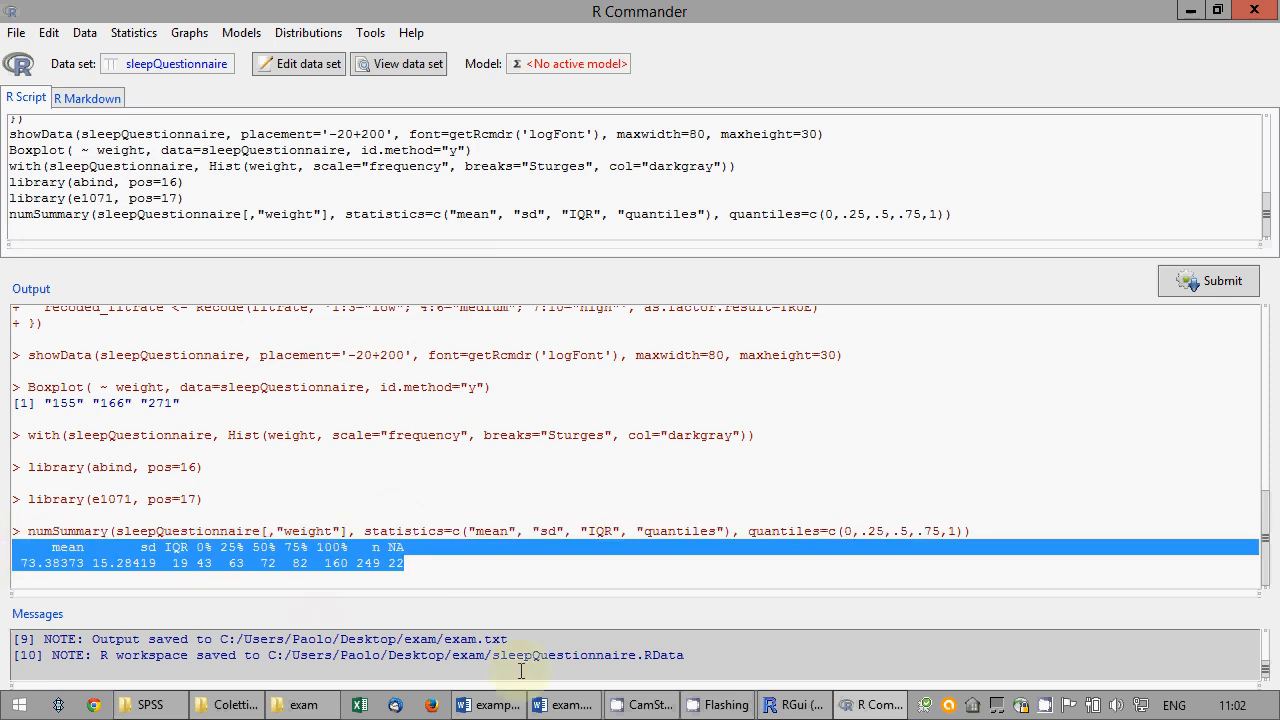
click(562, 705)
key(ctrl+v)
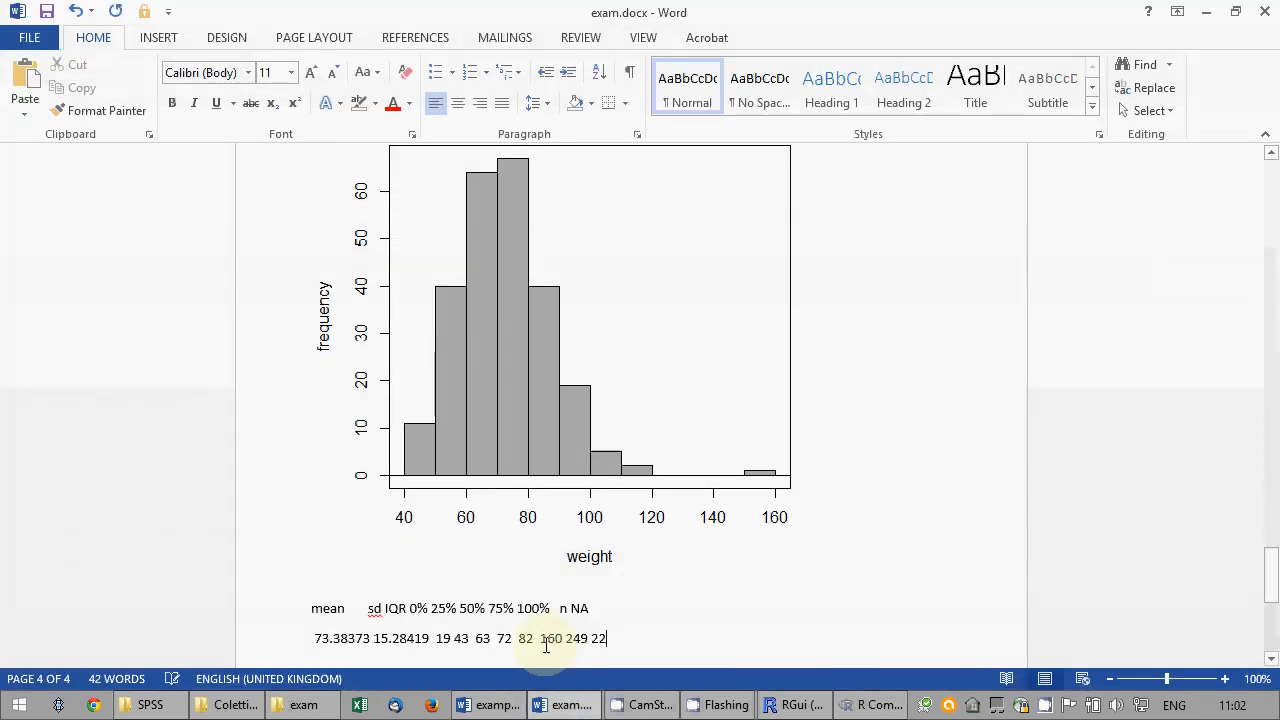
scroll(546, 645, down, 1)
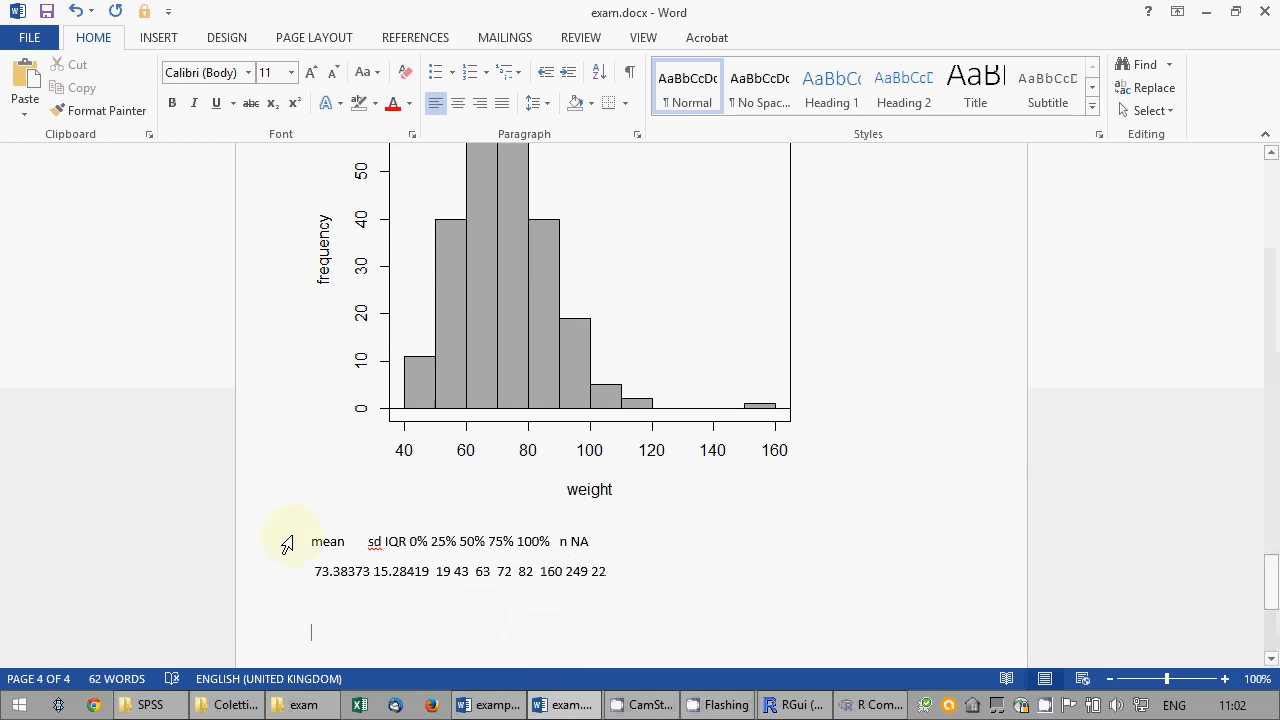
Set both lines of the pasted weight summary to the Miriam Fixed font.
drag(286, 543, 286, 580)
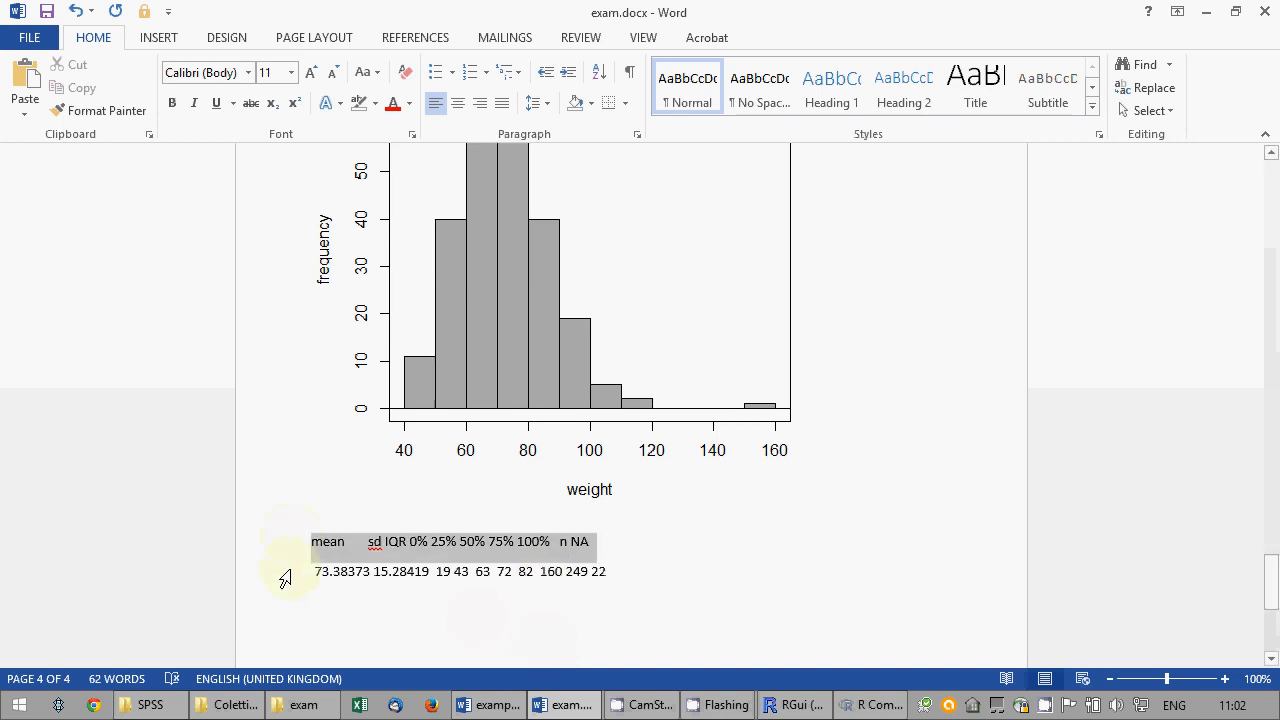
click(248, 72)
click(265, 197)
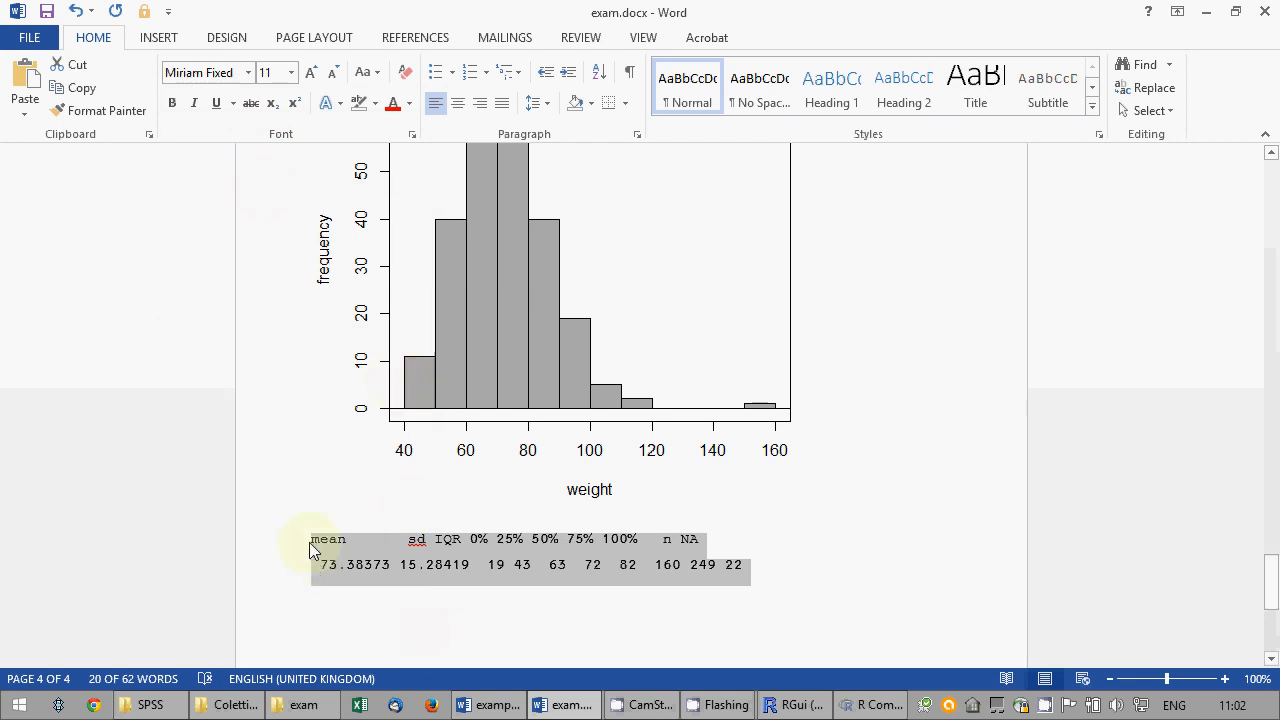
click(390, 600)
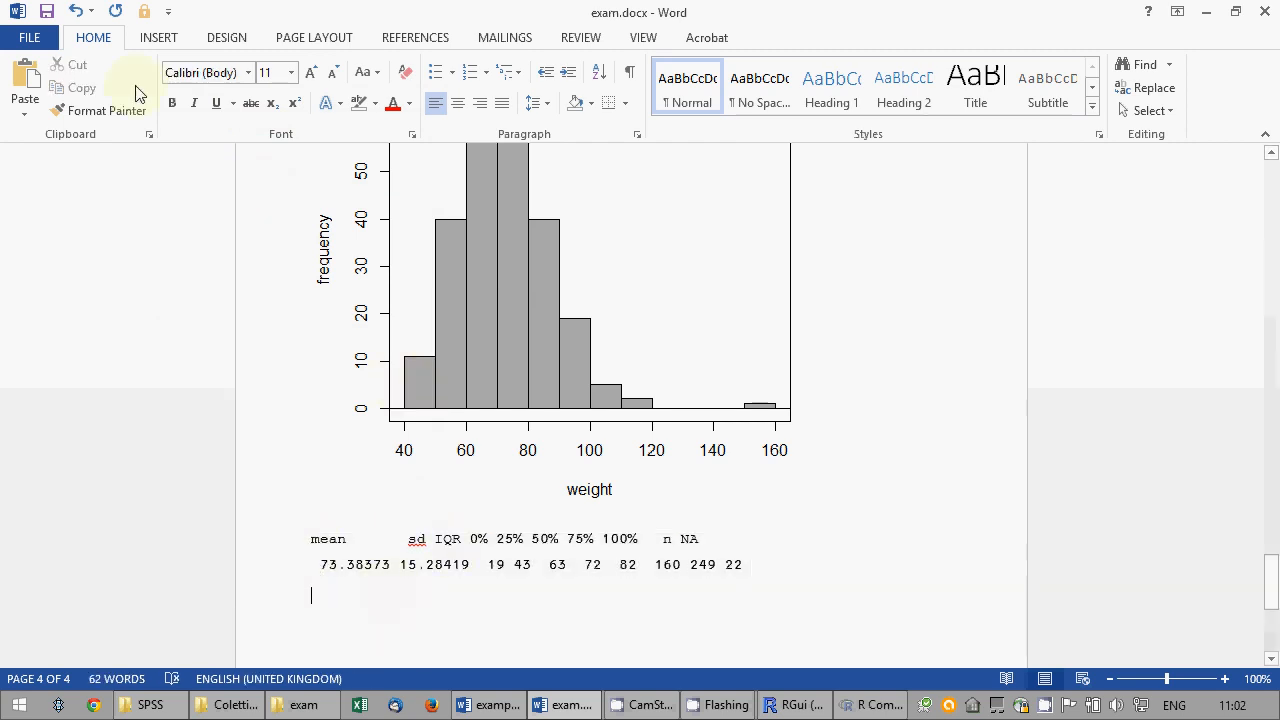
Switch to R Commander and run a two-sided single-sample t-test on weight with null hypothesis mu = 70 and confidence level .95.
click(874, 705)
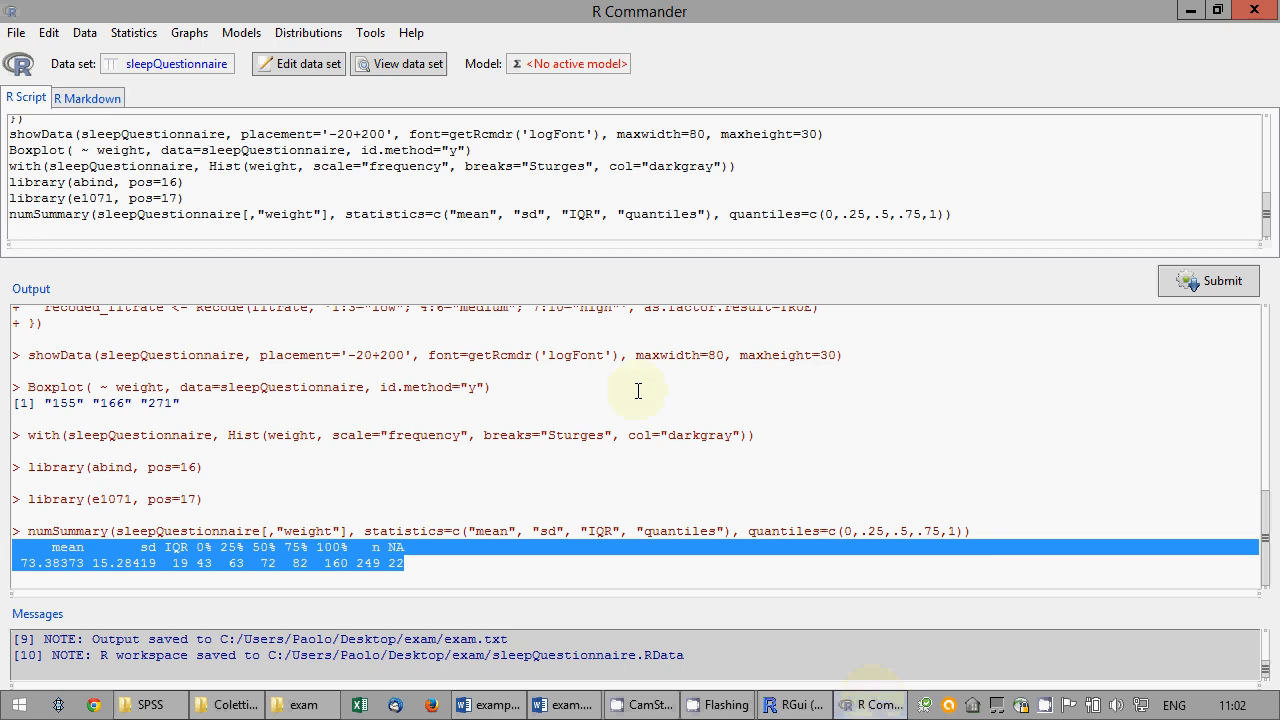
click(199, 228)
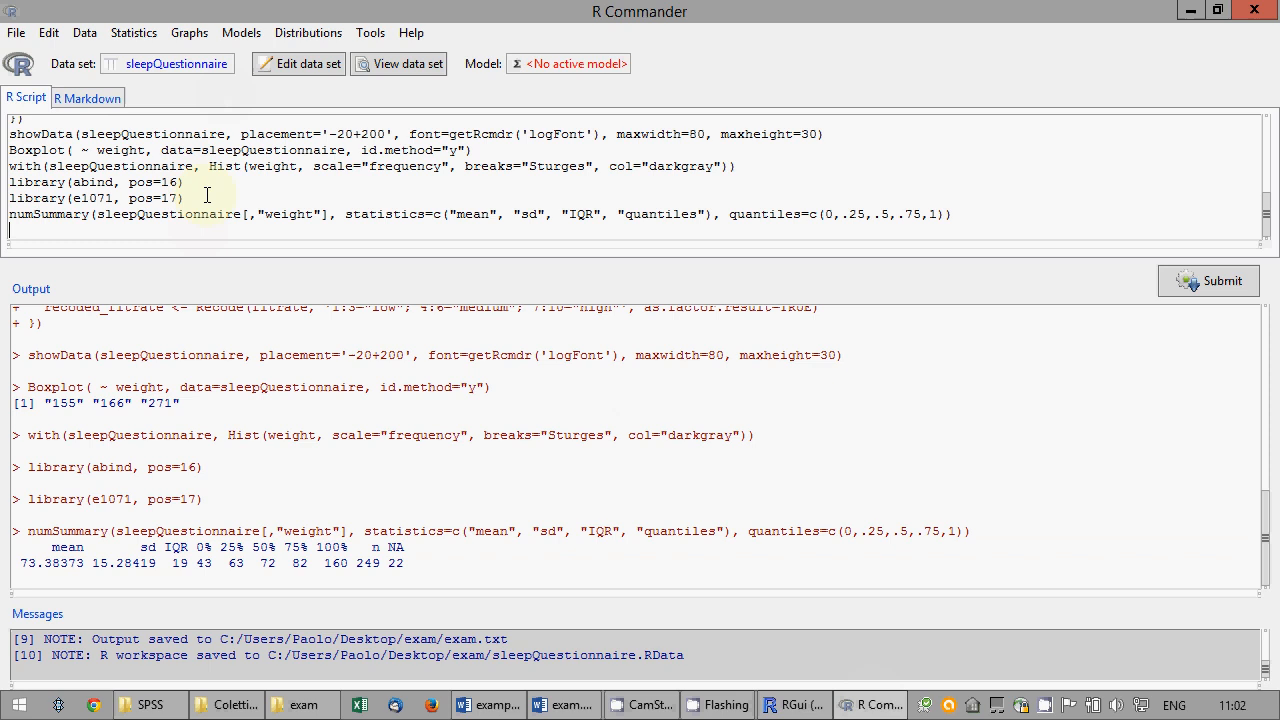
click(153, 36)
mouse_move(182, 94)
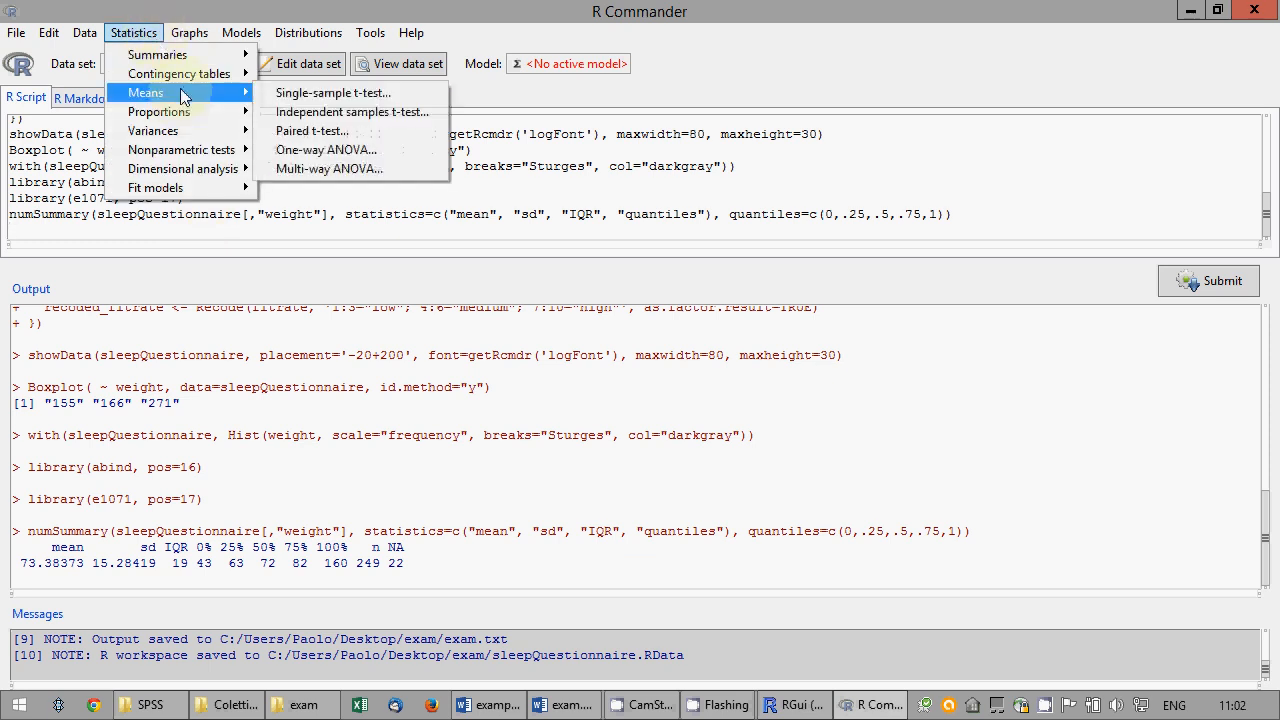
click(300, 97)
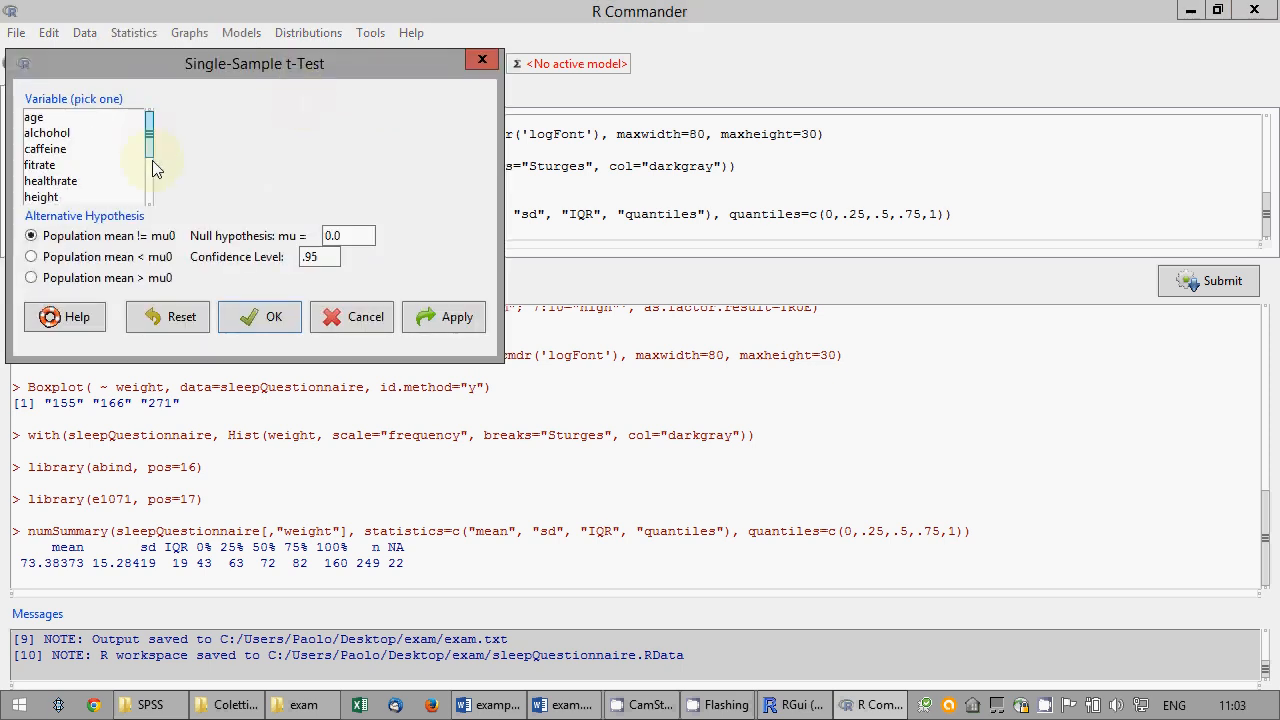
scroll(146, 141, down, 5)
click(55, 181)
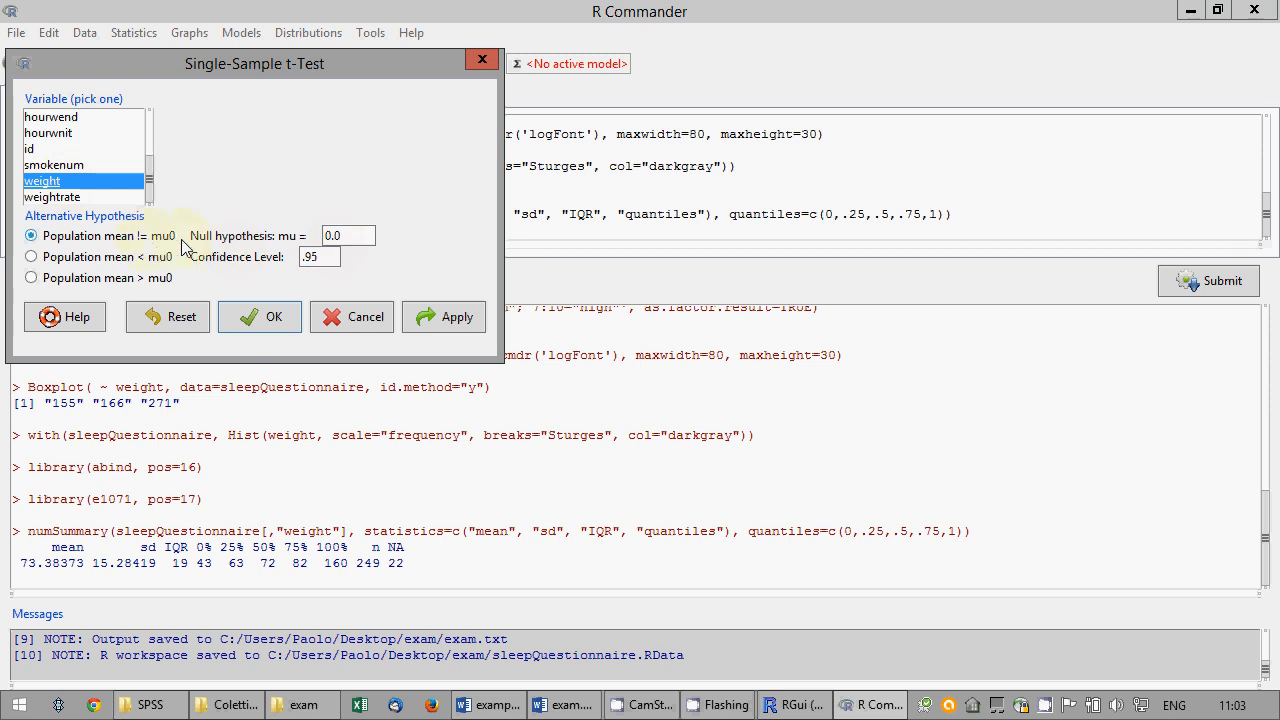
drag(340, 235, 302, 240)
text(70)
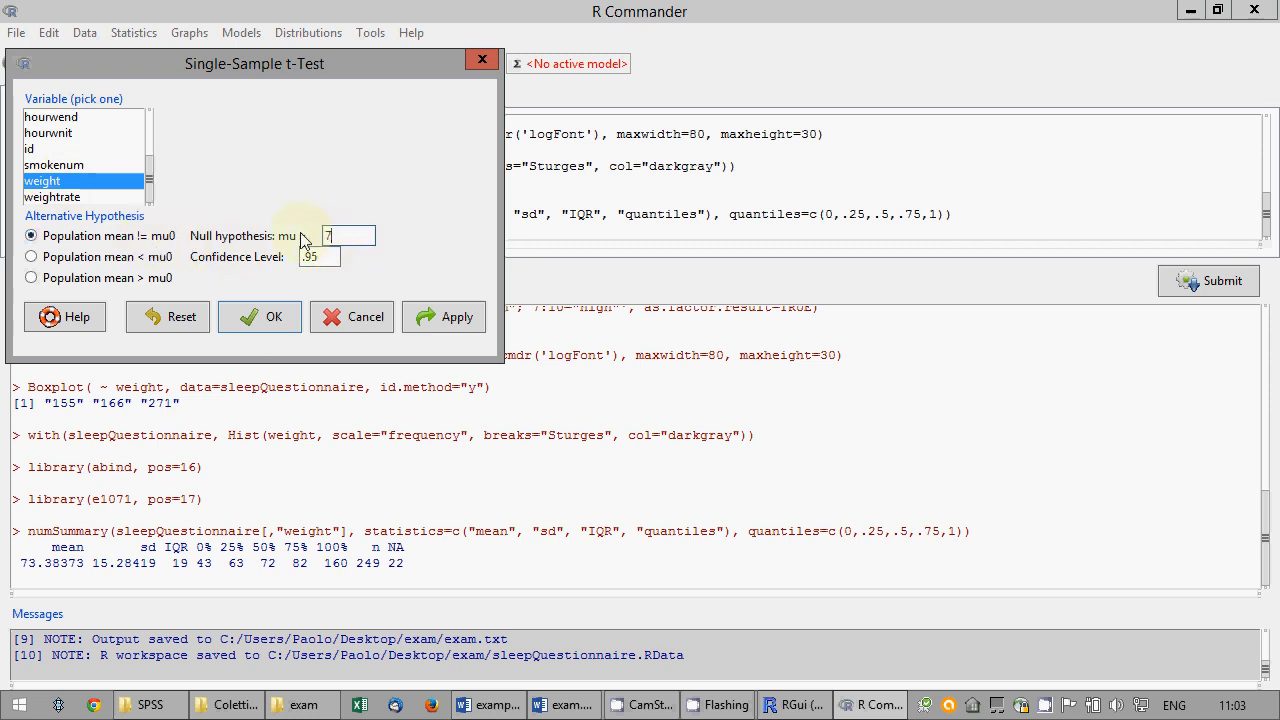
click(283, 322)
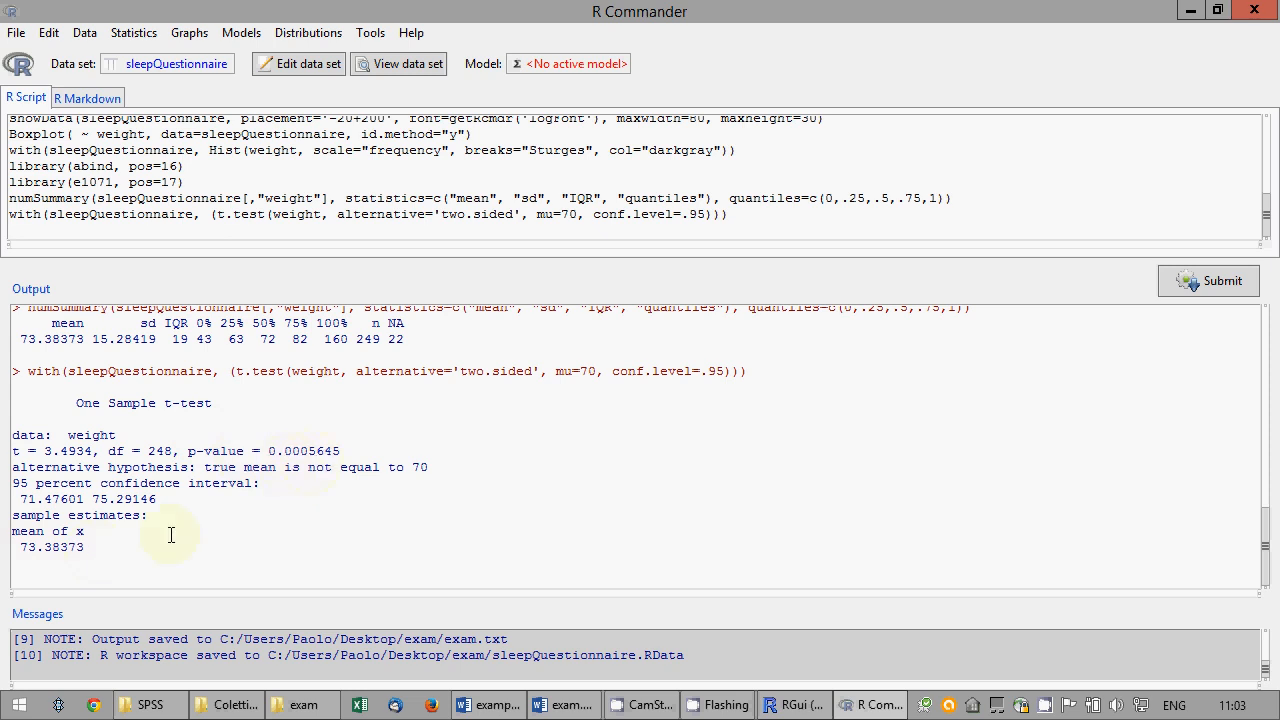
Copy the complete One Sample t-test result from the output into exam.docx in Word, below the weight summary.
drag(87, 531, 14, 430)
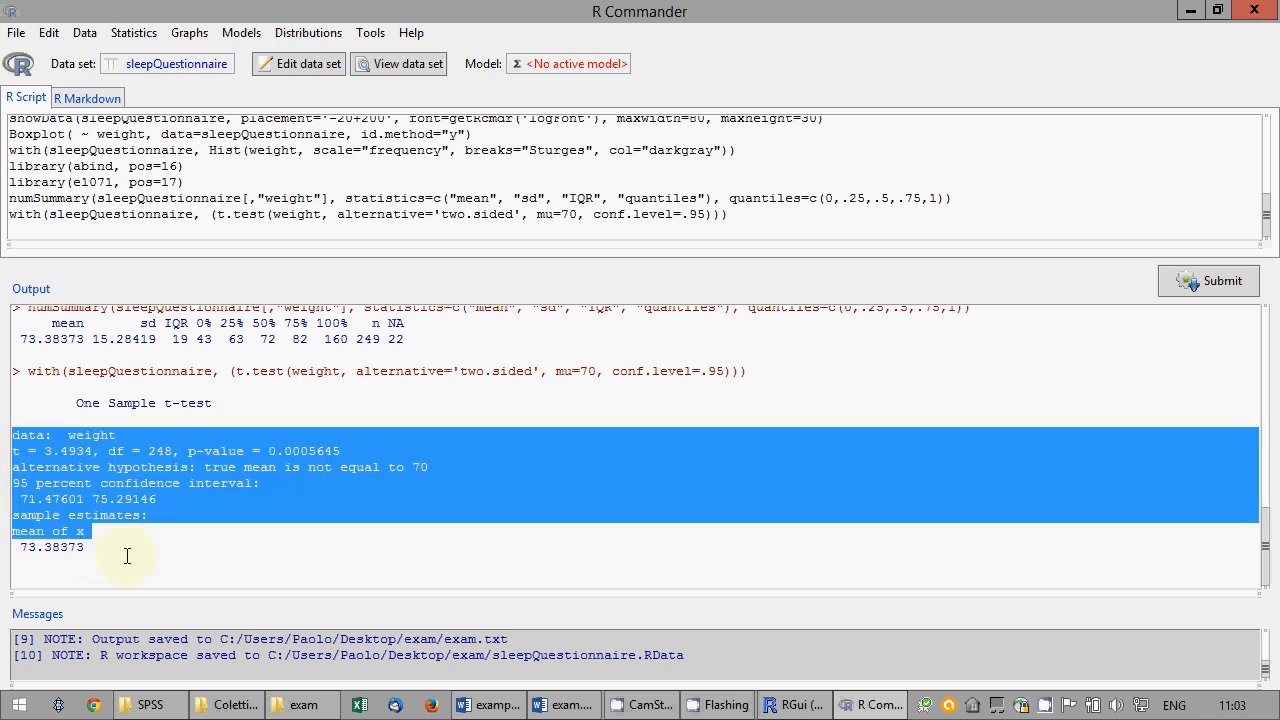
click(90, 538)
drag(91, 545, 12, 403)
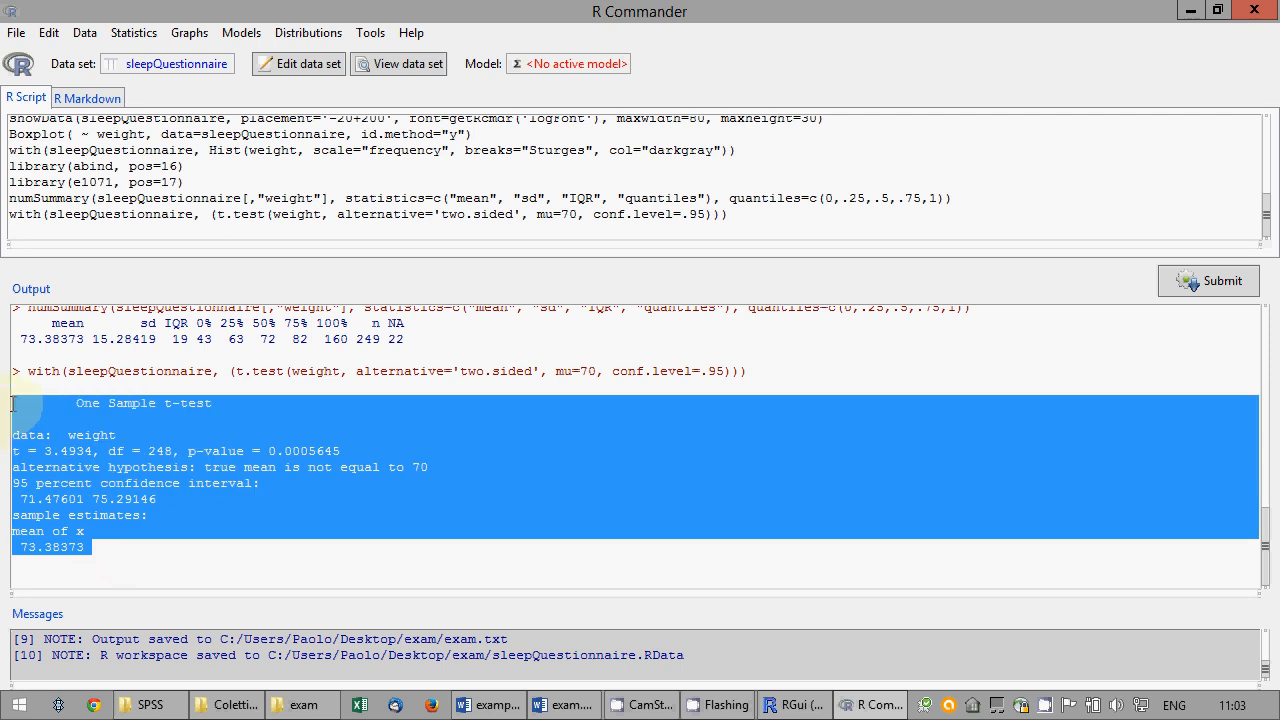
key(ctrl+c)
click(565, 705)
click(505, 620)
key(ctrl+v)
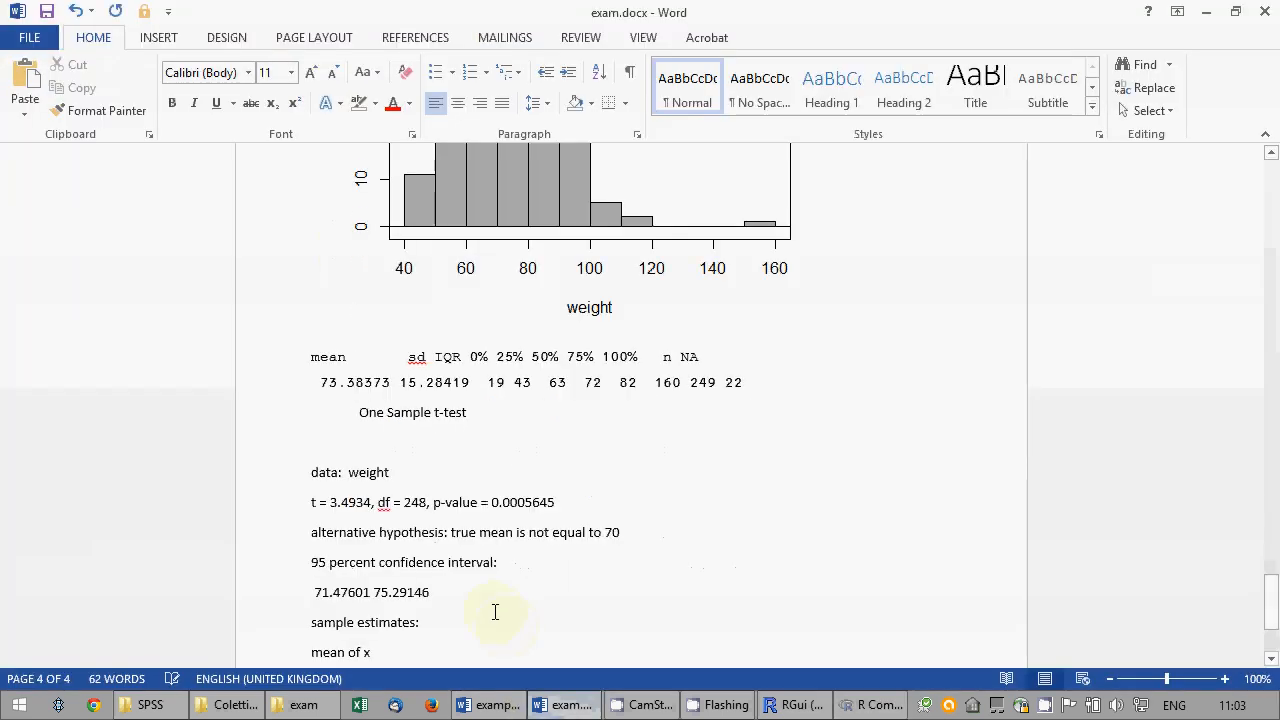
Change the test heading to "Student's One Sample t-test", remove its indent, add a blank line above it and delete the one below.
click(358, 364)
text(St)
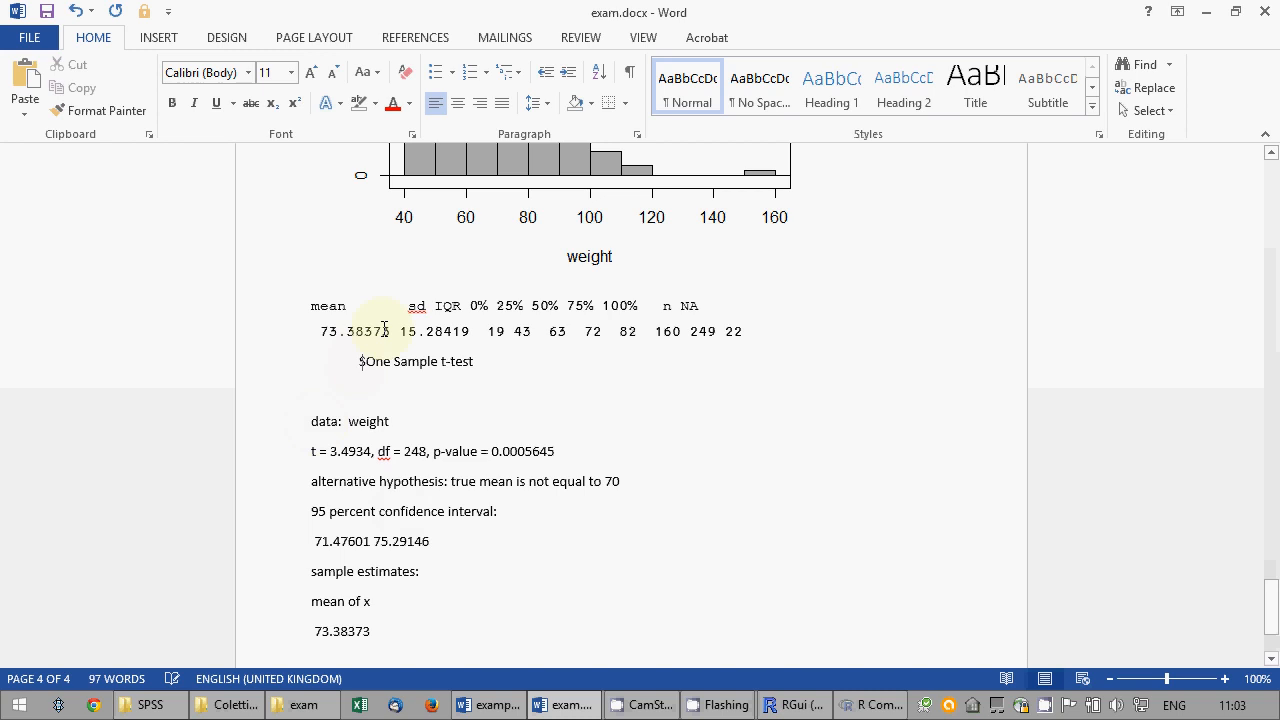
text(udent's)
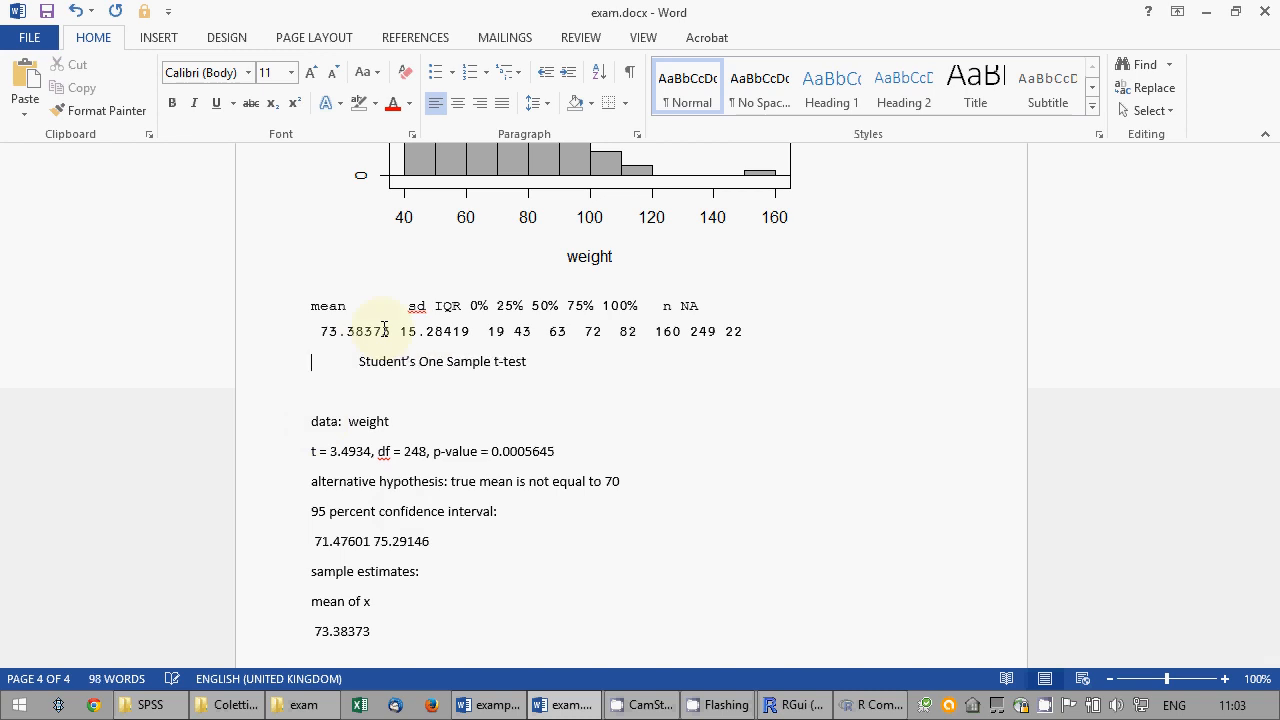
key(Delete)
key(Return)
key(Down)
key(Delete)
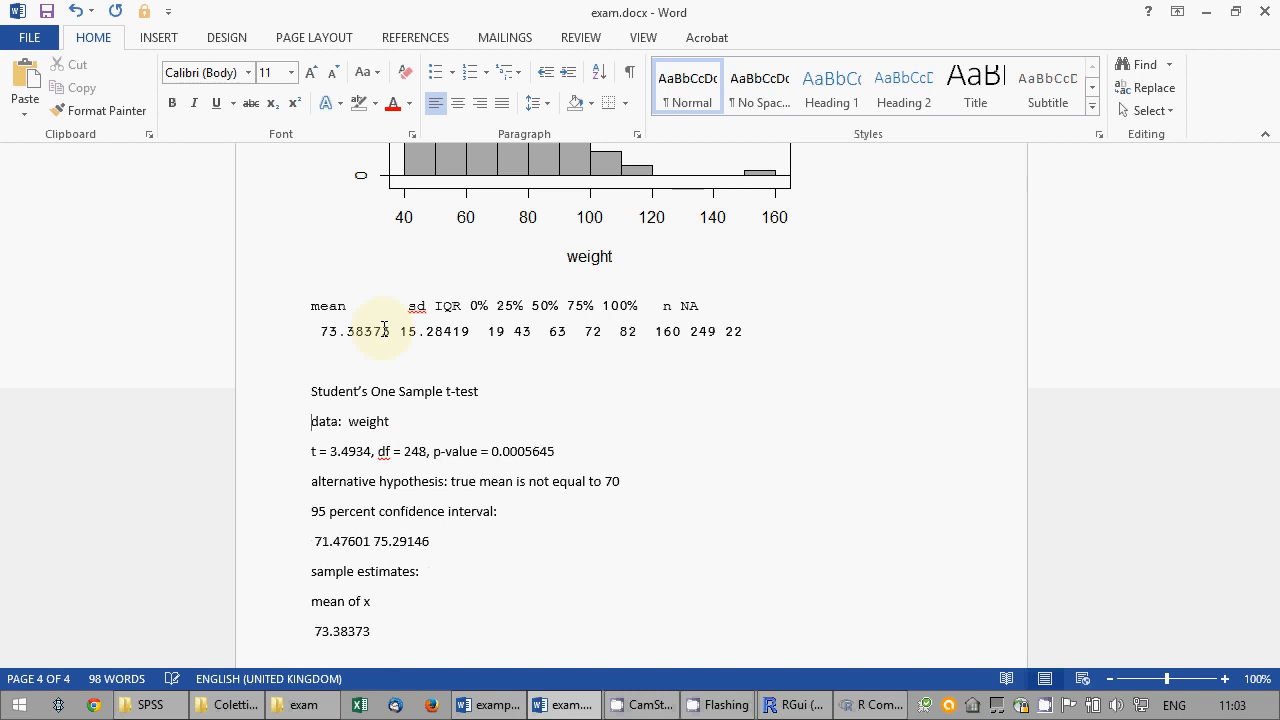
Delete the "data: weight" line under the t-test heading and add a blank line after the t, df and p-value line.
key(shift+Down)
key(Delete)
key(End)
key(Return)
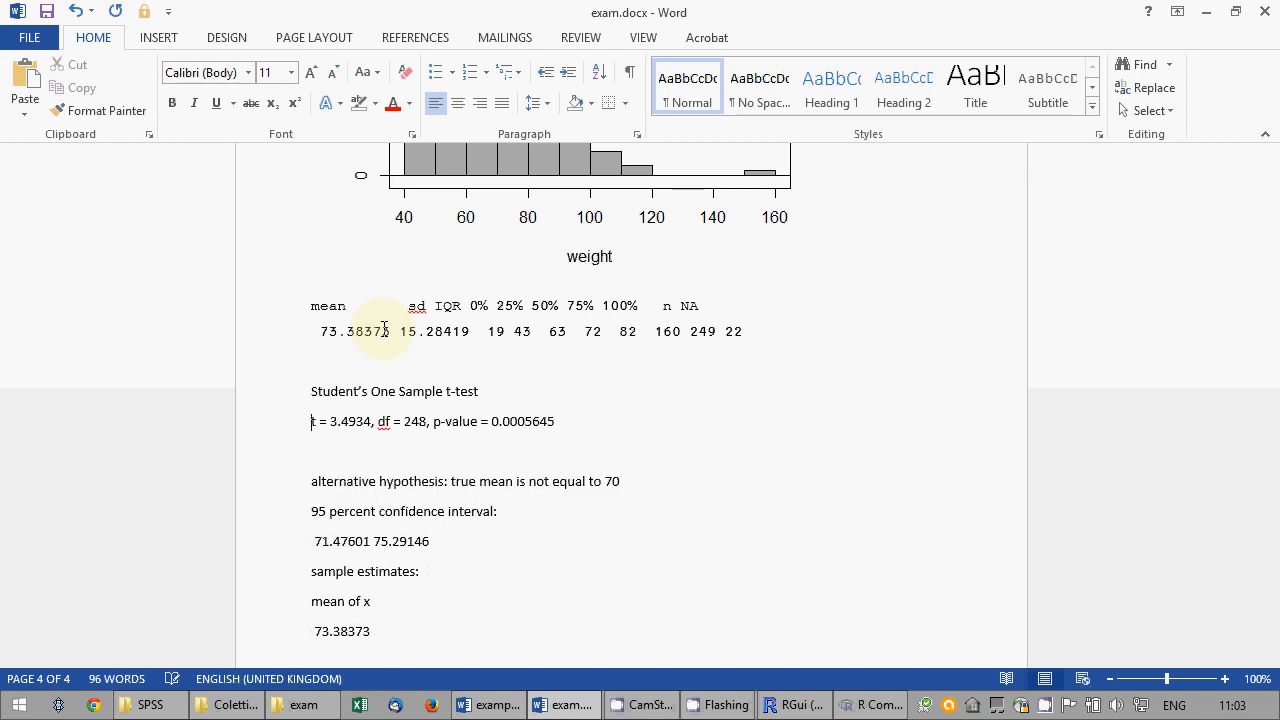
Insert the null hypothesis "H0: average on the population for weight is 70" before the t, df and p-value results.
text(H0: )
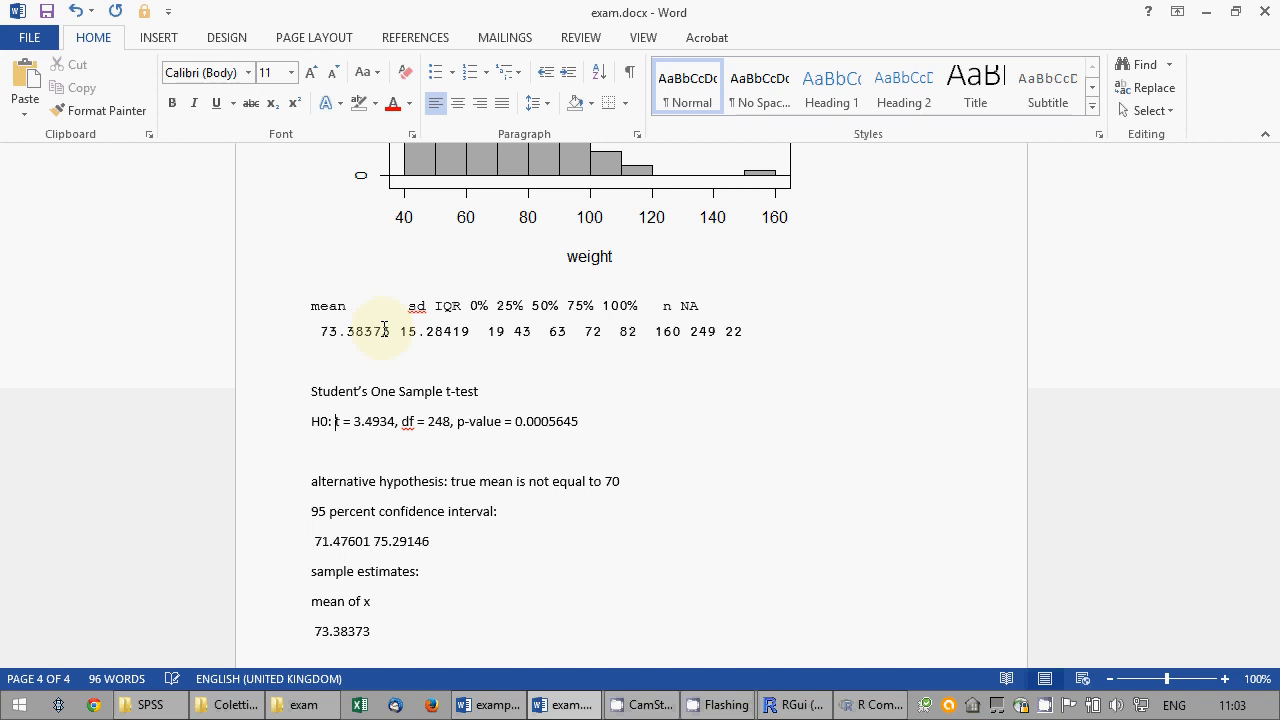
text(average on)
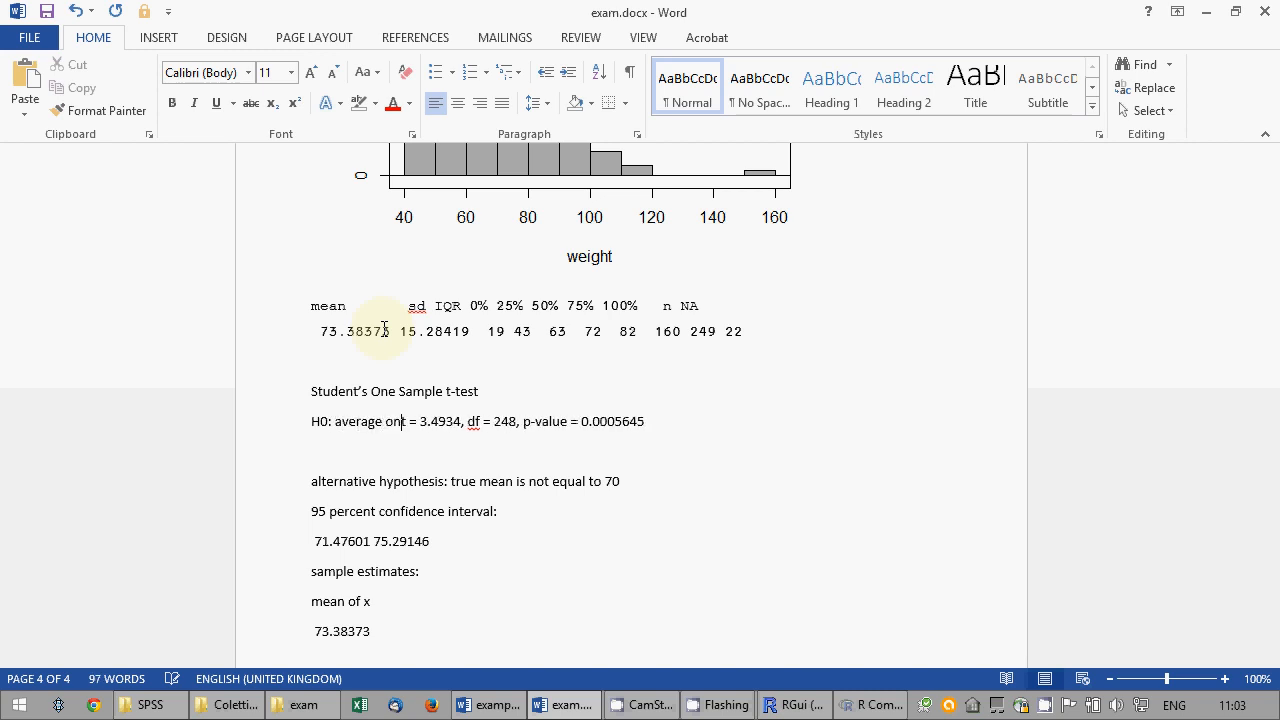
text( the popul)
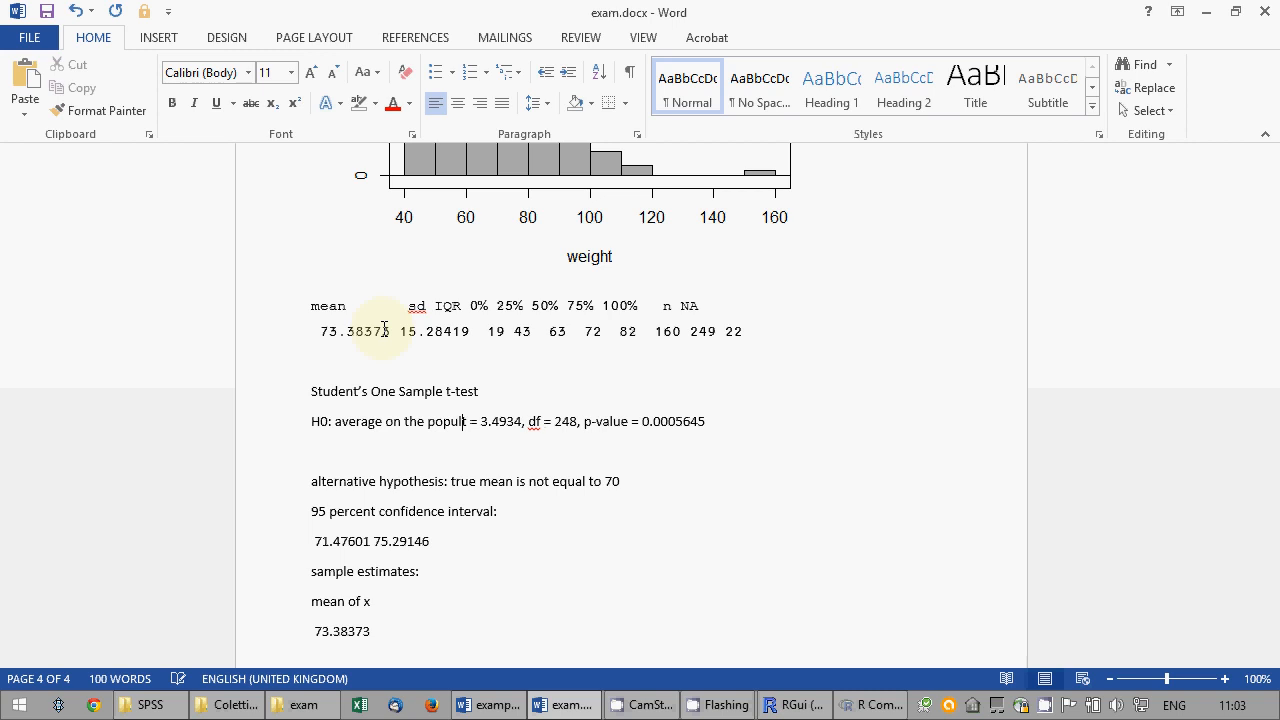
text(ation for wei)
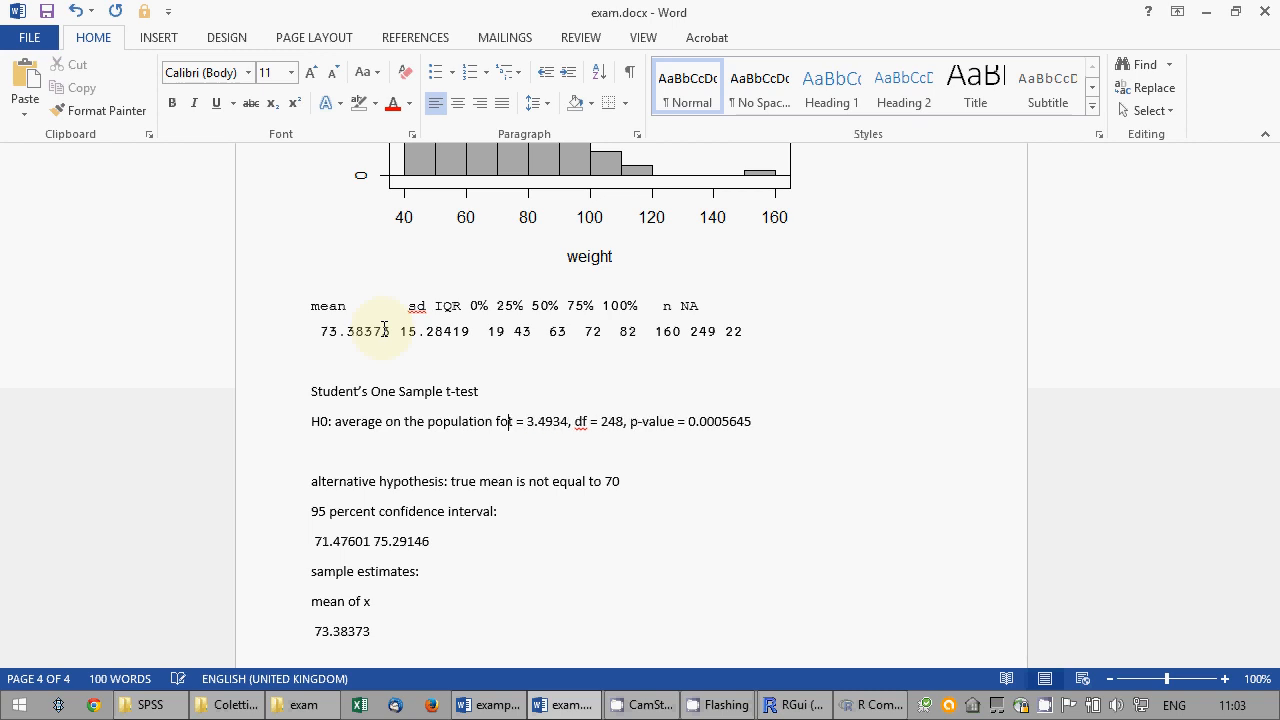
text(ght is 70)
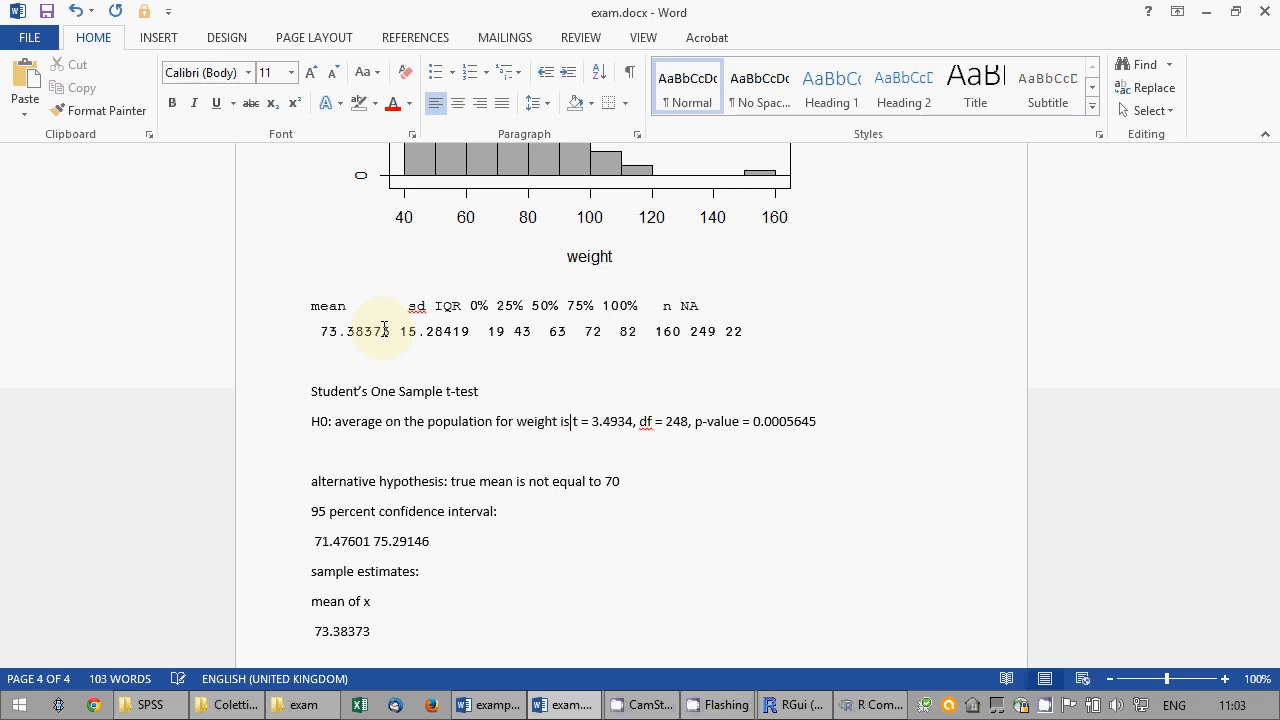
End the null hypothesis line with 70 and add "H0 rejected, average is for sure not 70" below the t-test's p-value line.
key(Return)
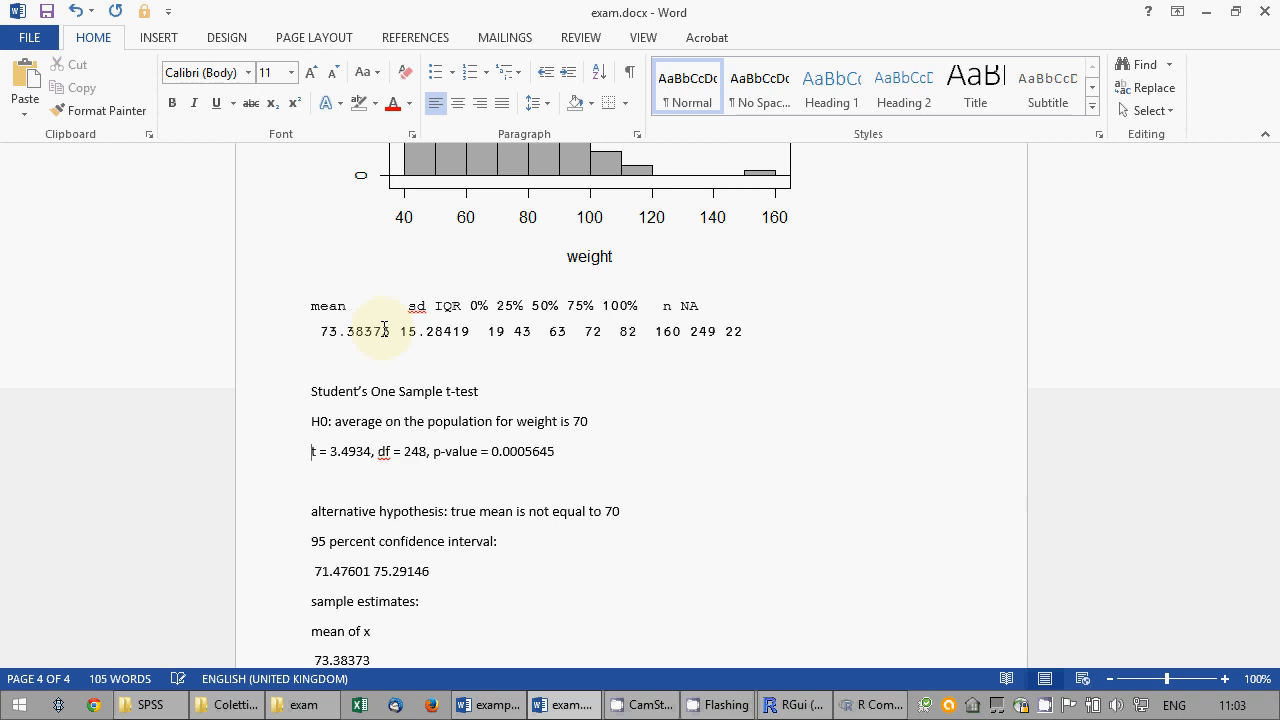
key(Down)
text(H0 rejected, average is for sure)
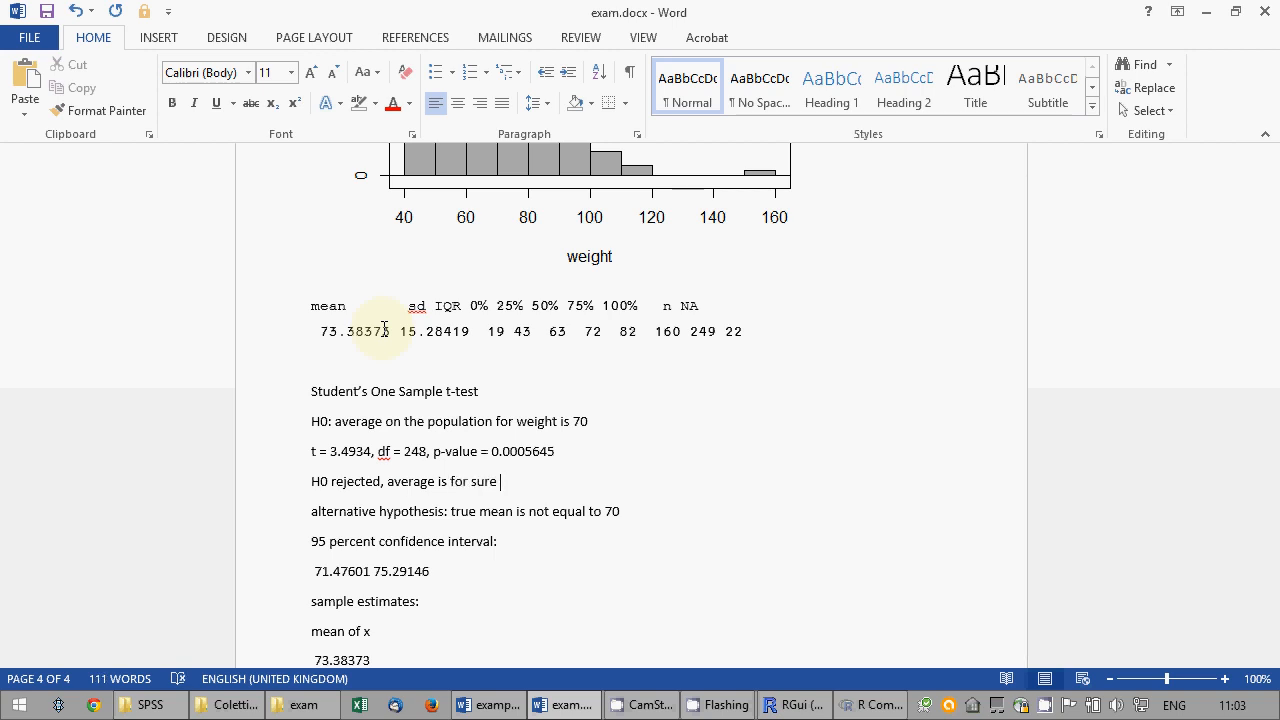
text( not 70)
Delete the leftover t-test output from the alternative hypothesis line through the sample mean, and save the document.
key(shift+Down)
key(shift+Down)
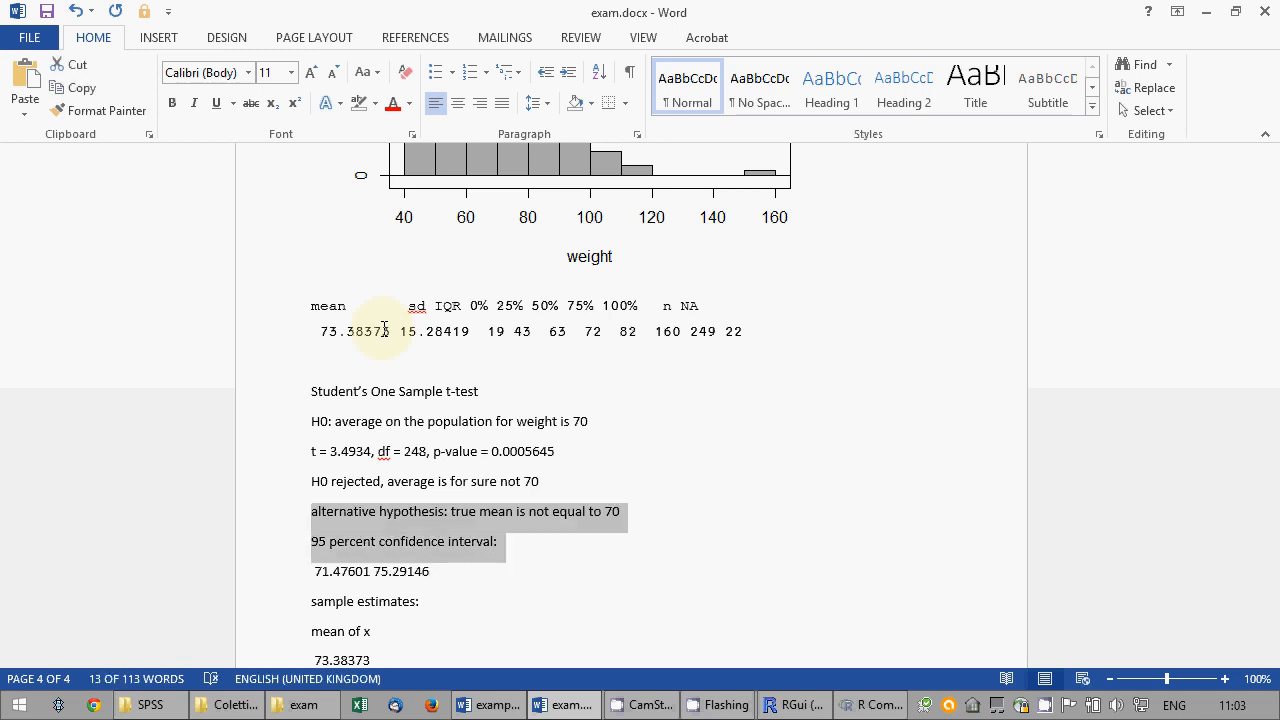
key(shift+Down)
key(shift+Down)
key(shift+Down)
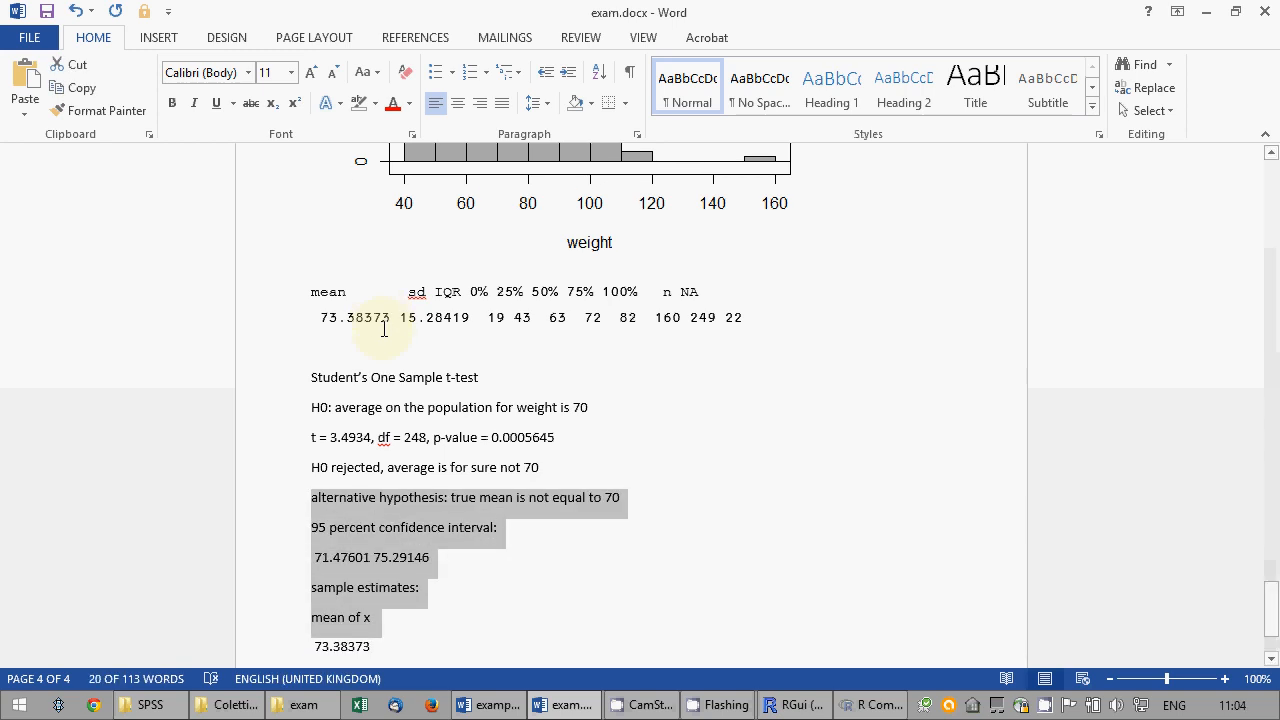
key(shift+Down)
key(Delete)
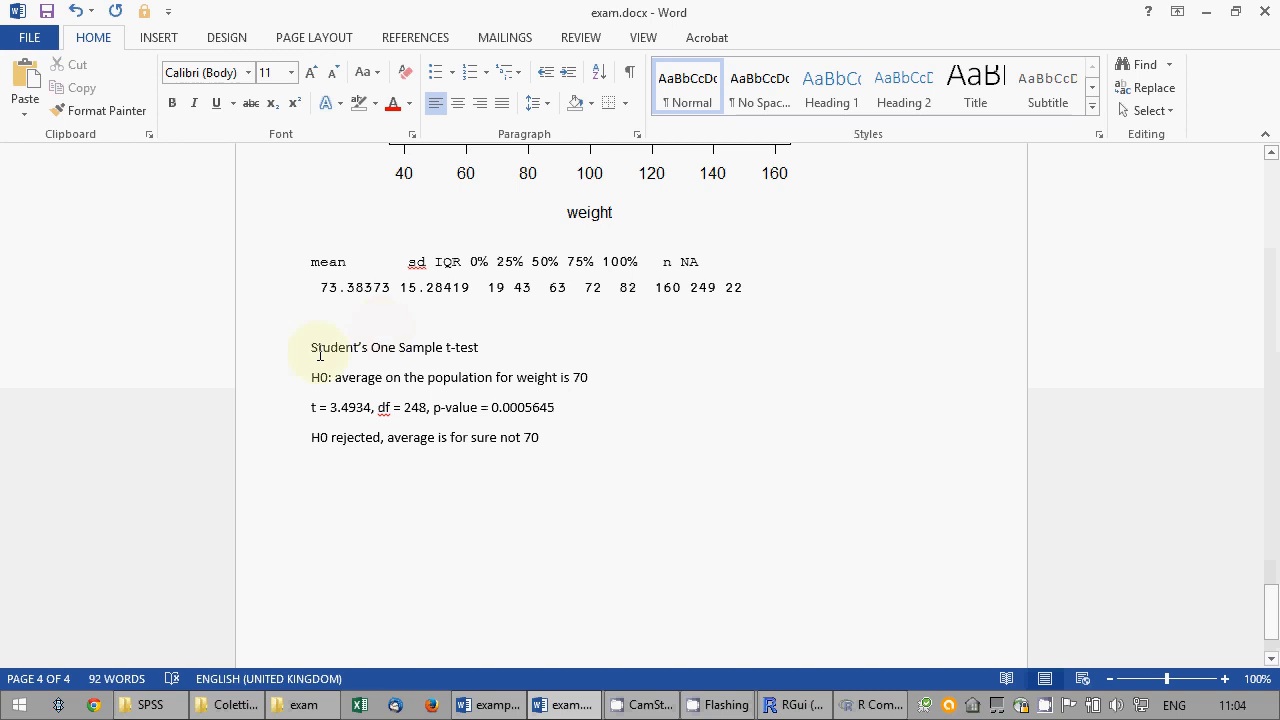
click(48, 13)
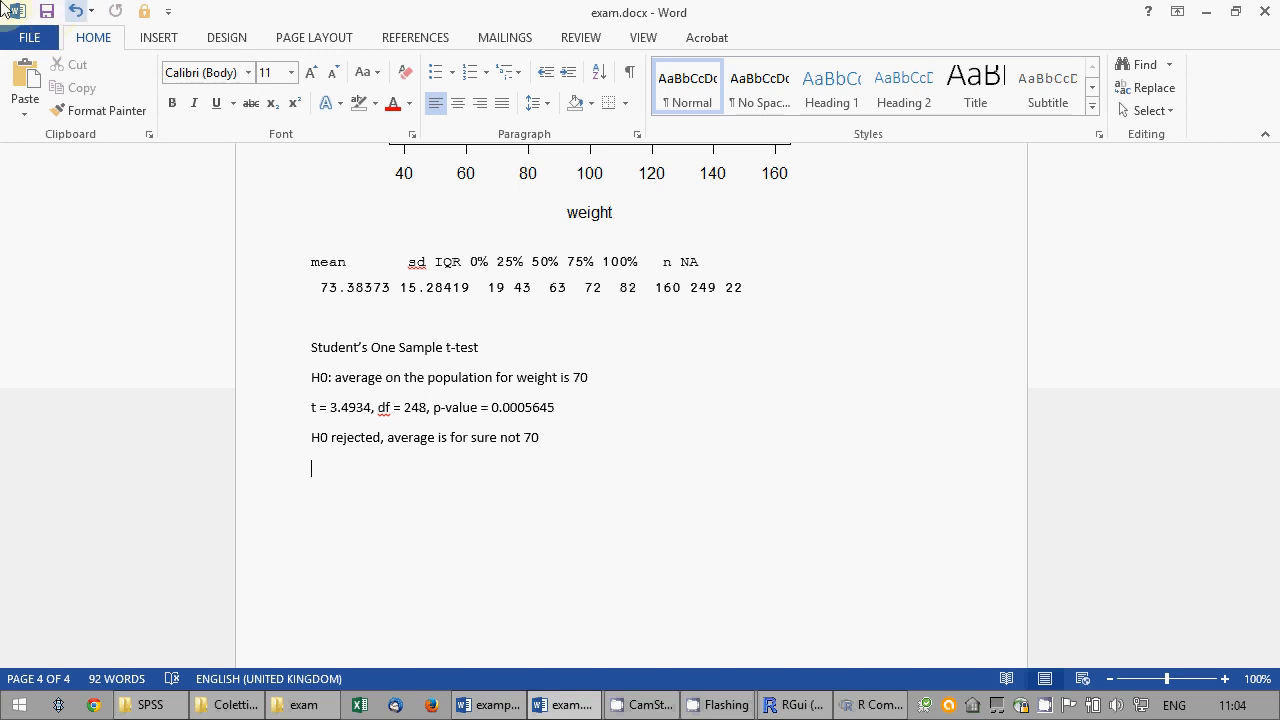
Switch to R Commander and run a Shapiro-Wilk normality test on the weight variable.
click(577, 708)
click(574, 708)
click(882, 702)
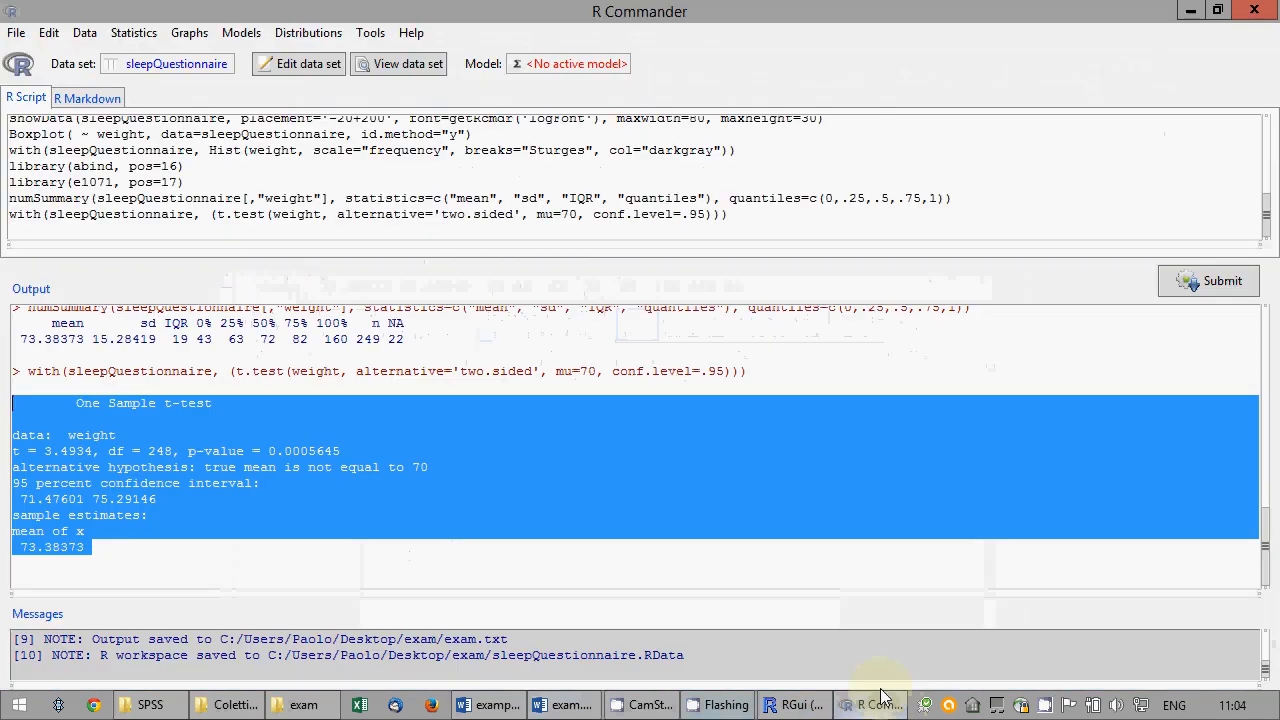
click(355, 228)
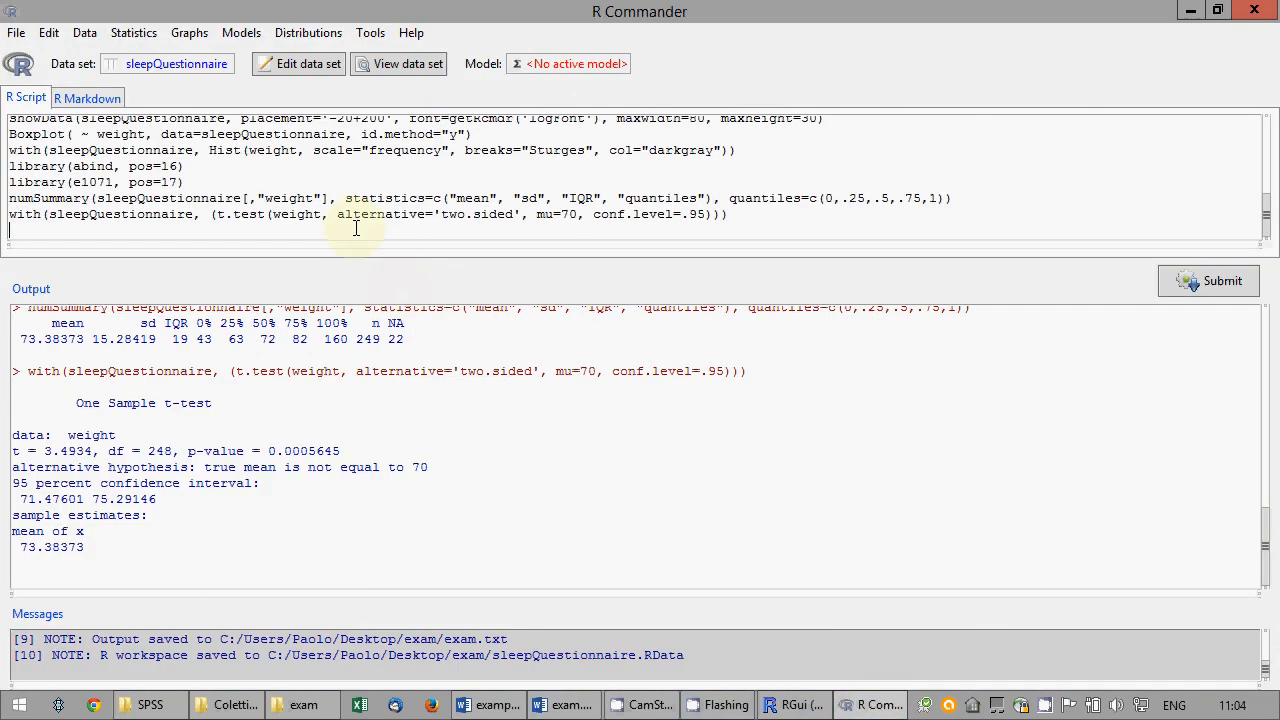
click(189, 33)
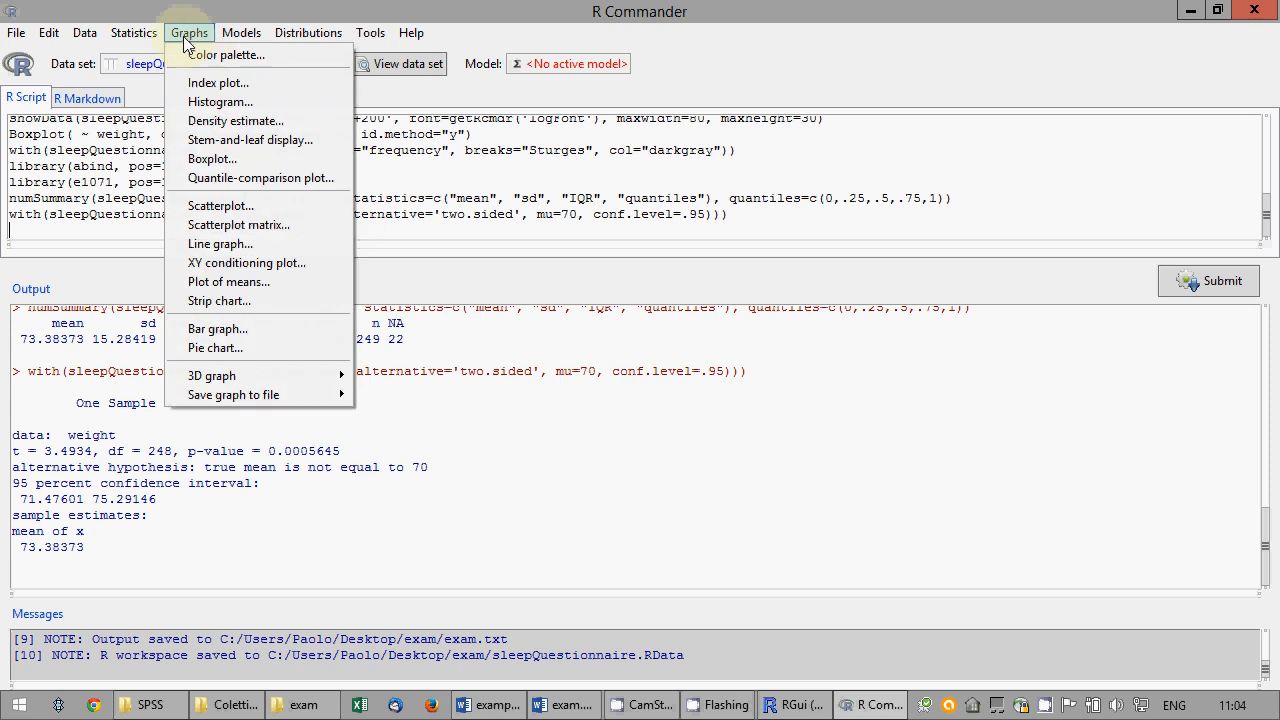
mouse_move(148, 38)
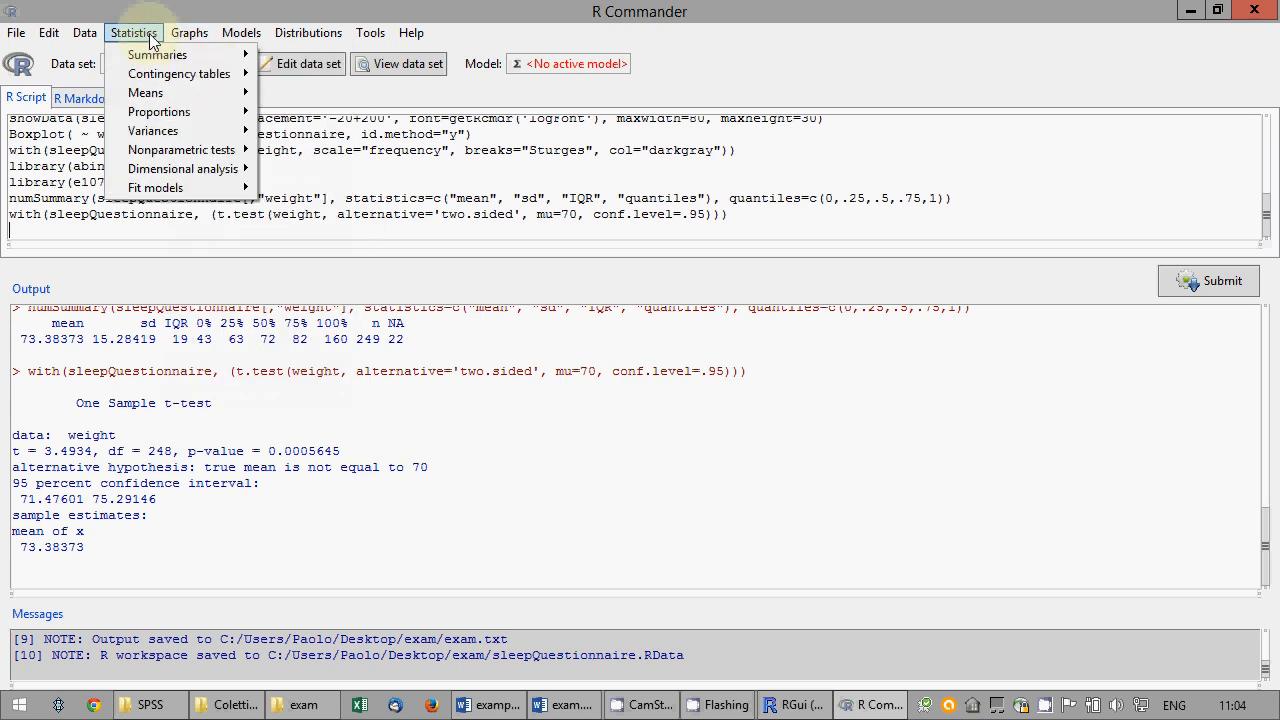
click(150, 40)
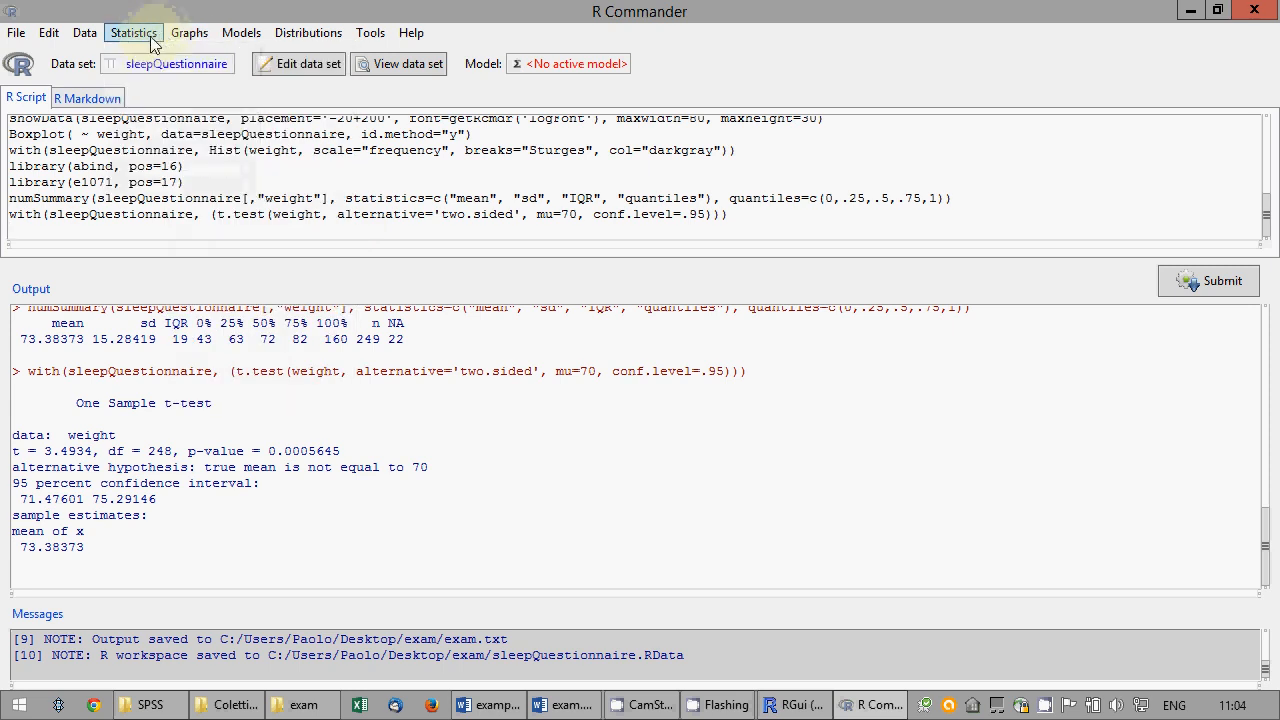
click(152, 43)
mouse_move(175, 55)
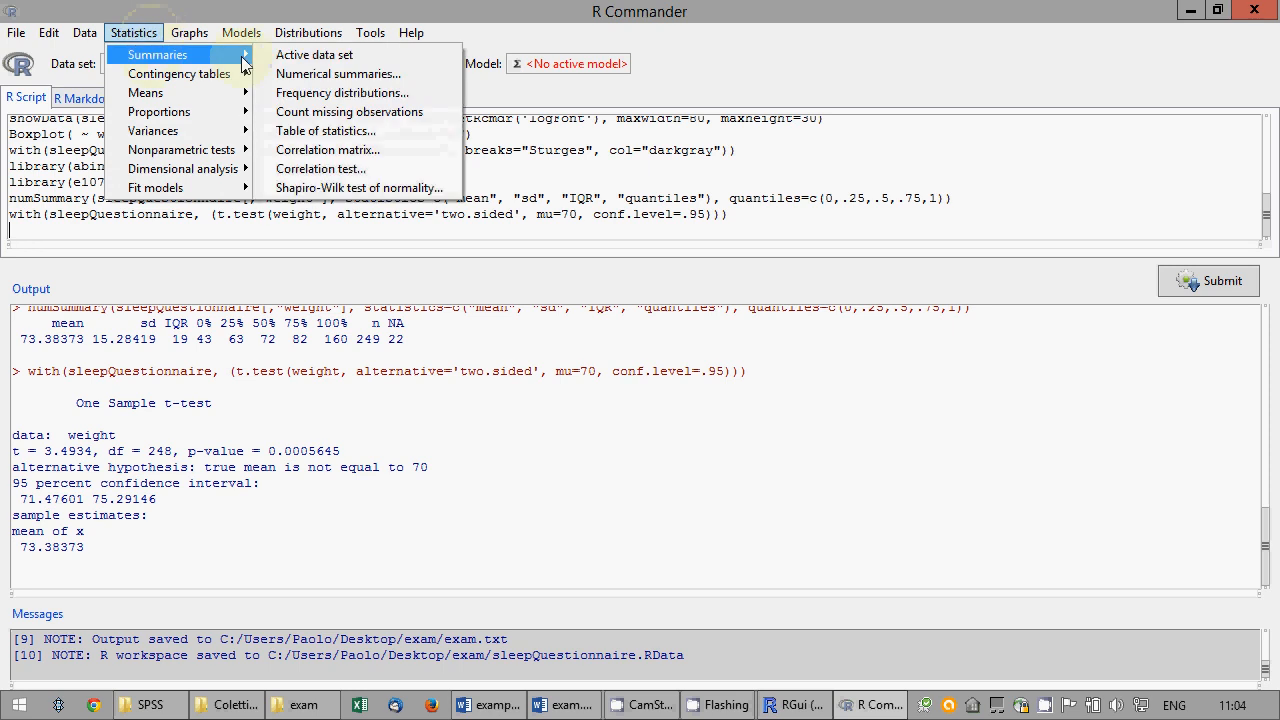
click(333, 190)
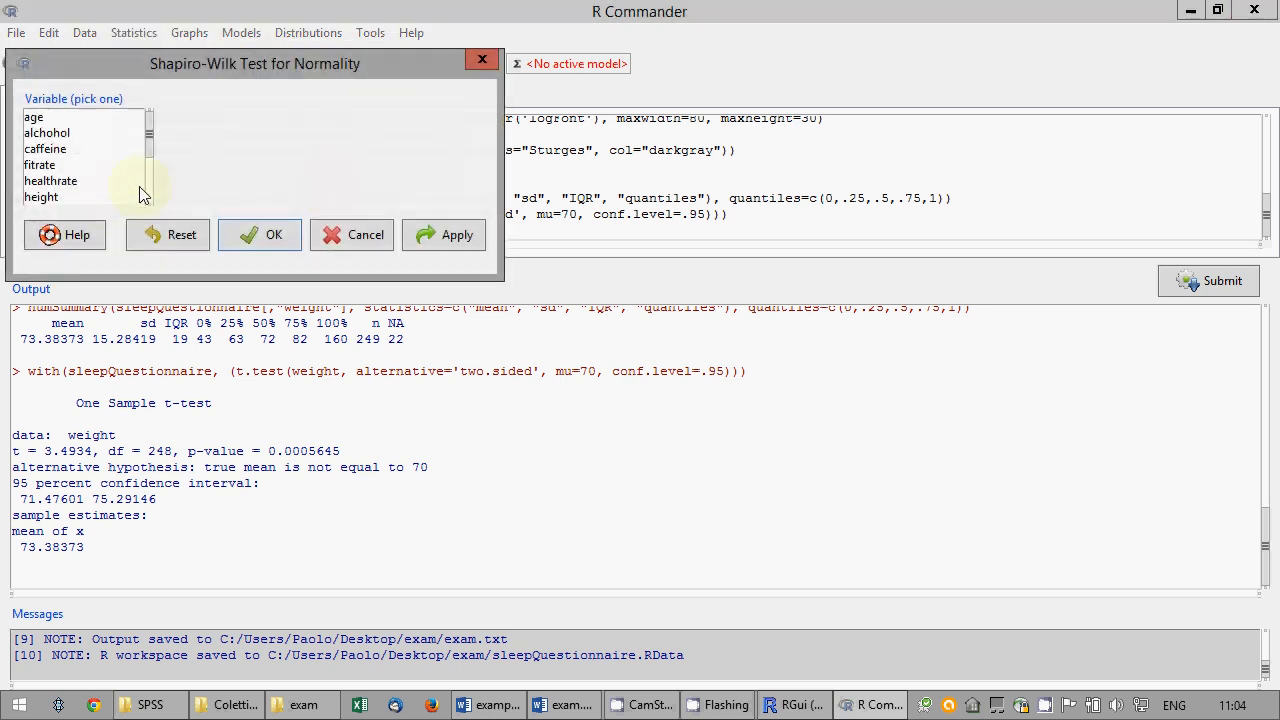
scroll(147, 193, down, 2)
click(50, 181)
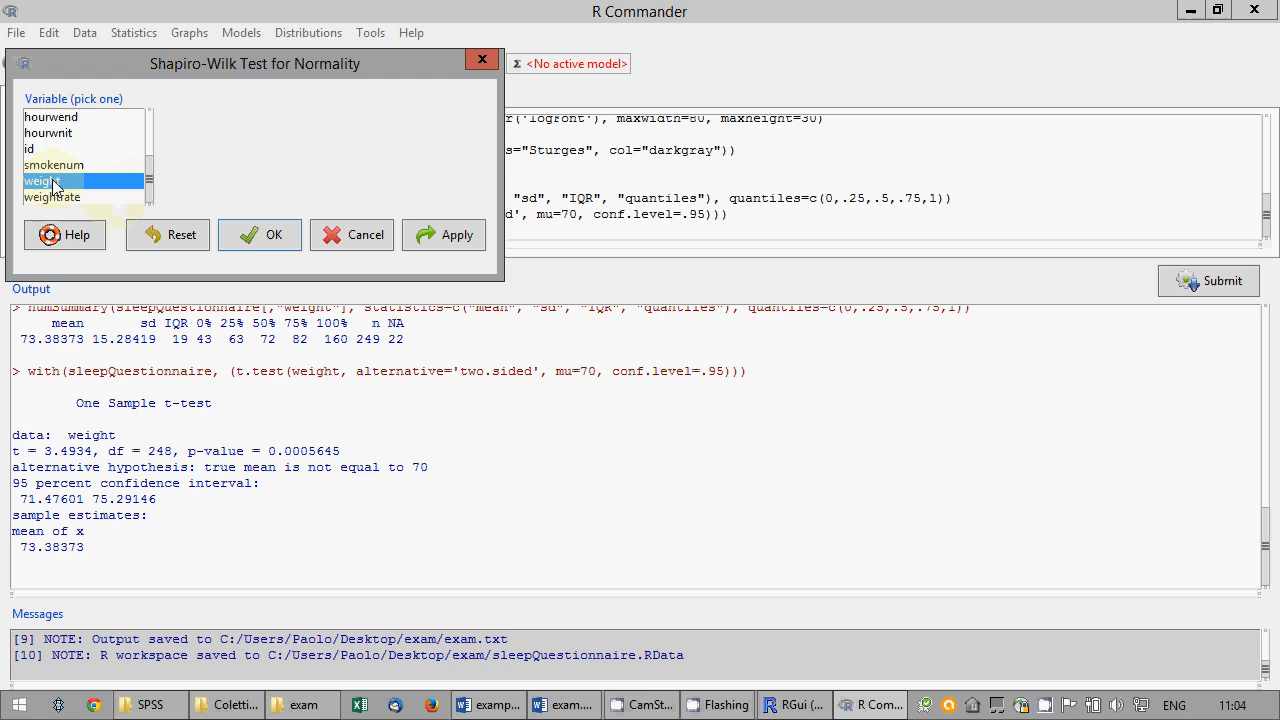
click(266, 235)
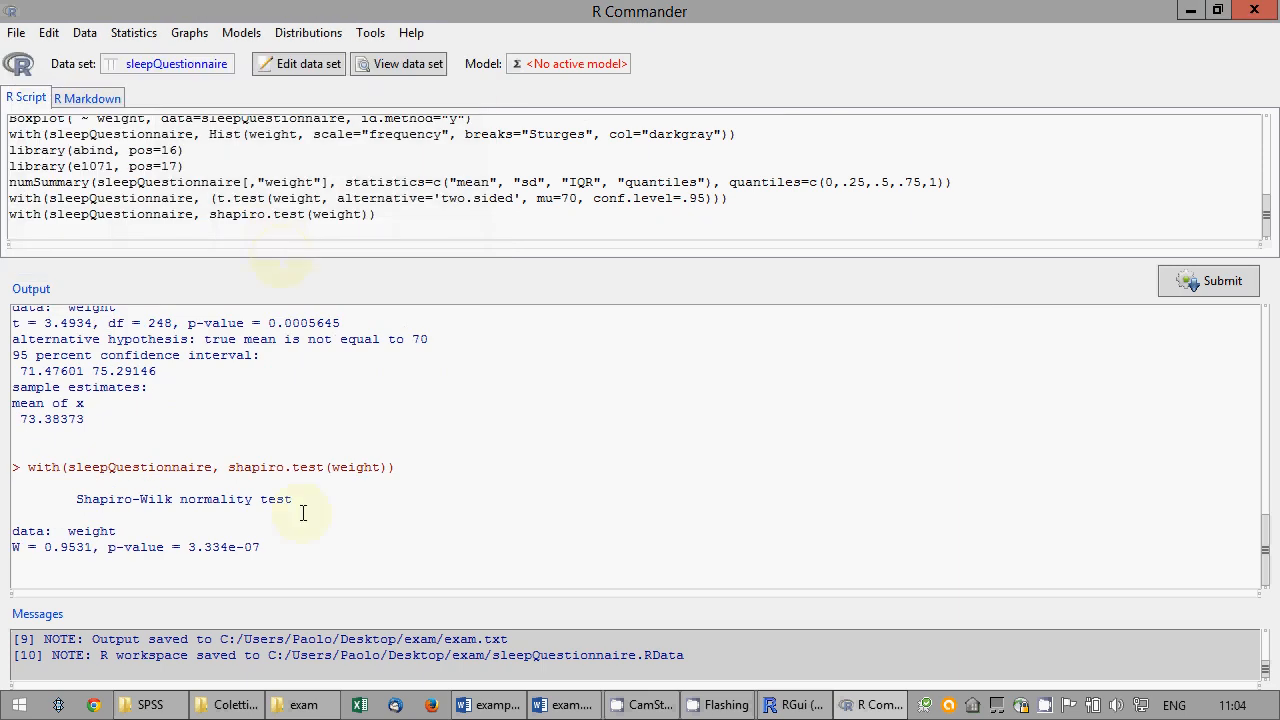
Copy the Shapiro-Wilk test output and paste it into exam.docx in Word, below the t-test conclusion.
drag(262, 548, 4, 497)
key(ctrl+c)
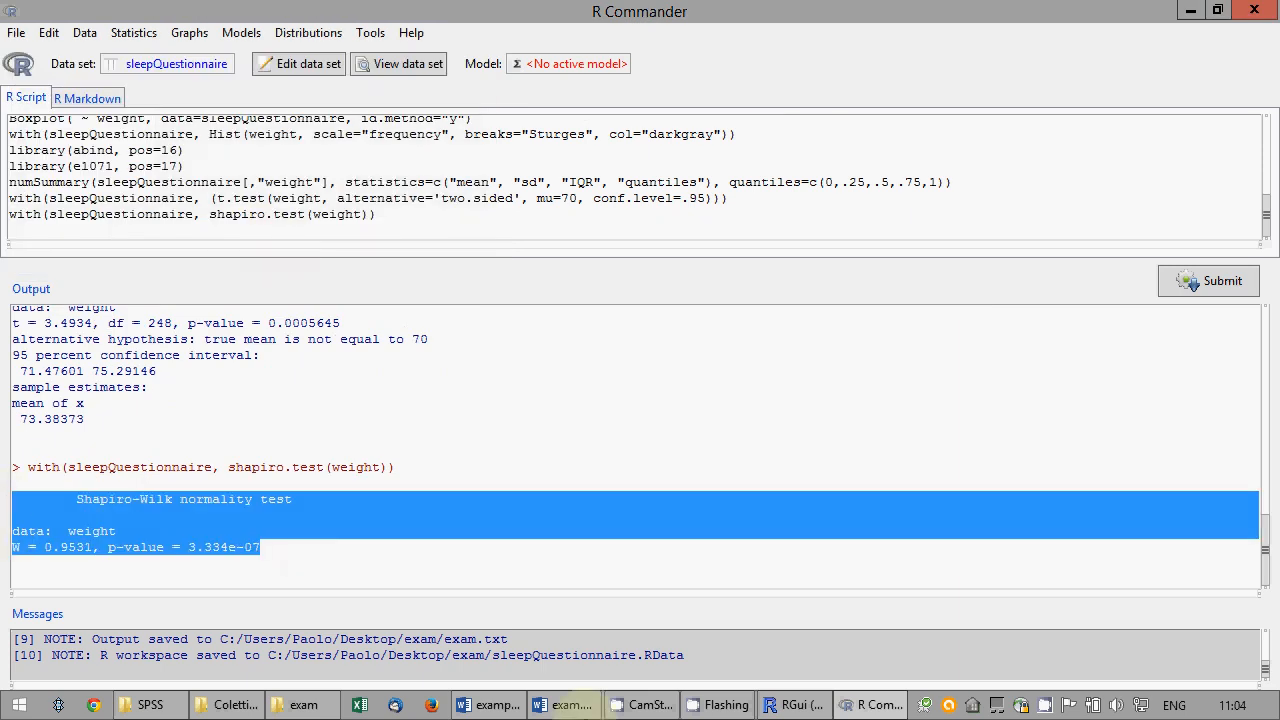
click(588, 707)
key(Return)
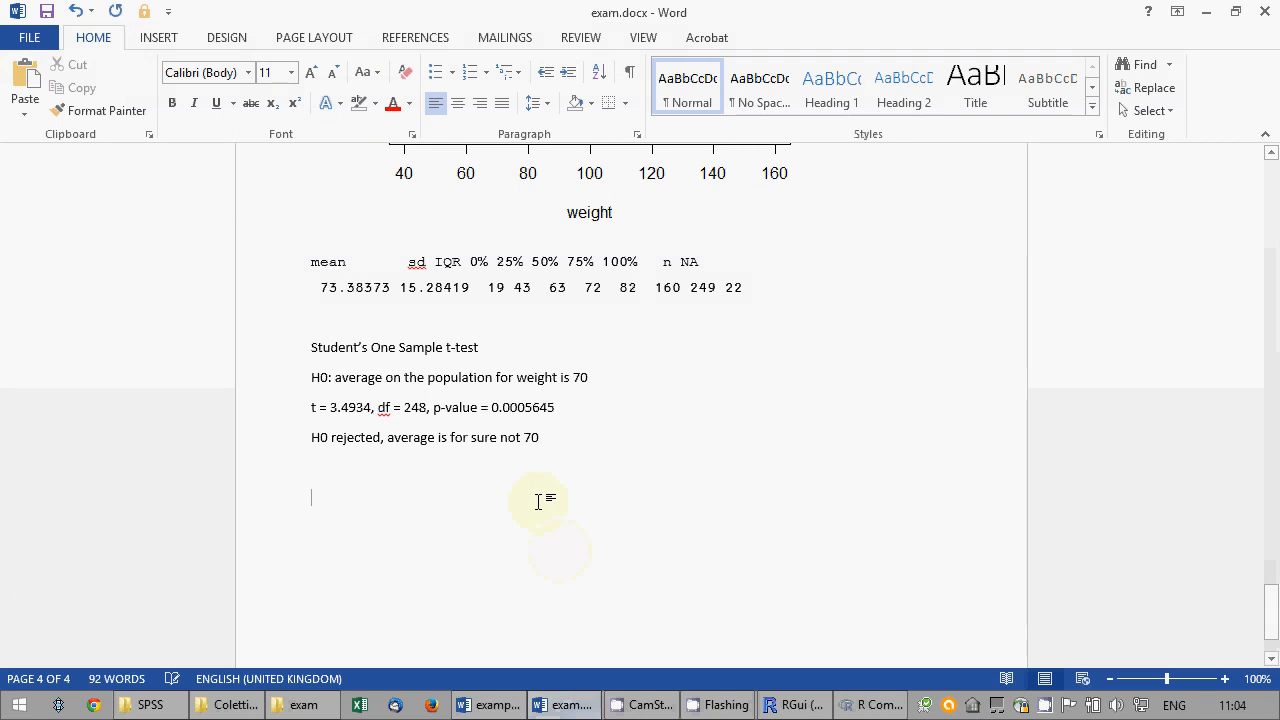
key(ctrl+v)
Remove the blank line and the "data: weight" line from the pasted Shapiro-Wilk output.
click(277, 528)
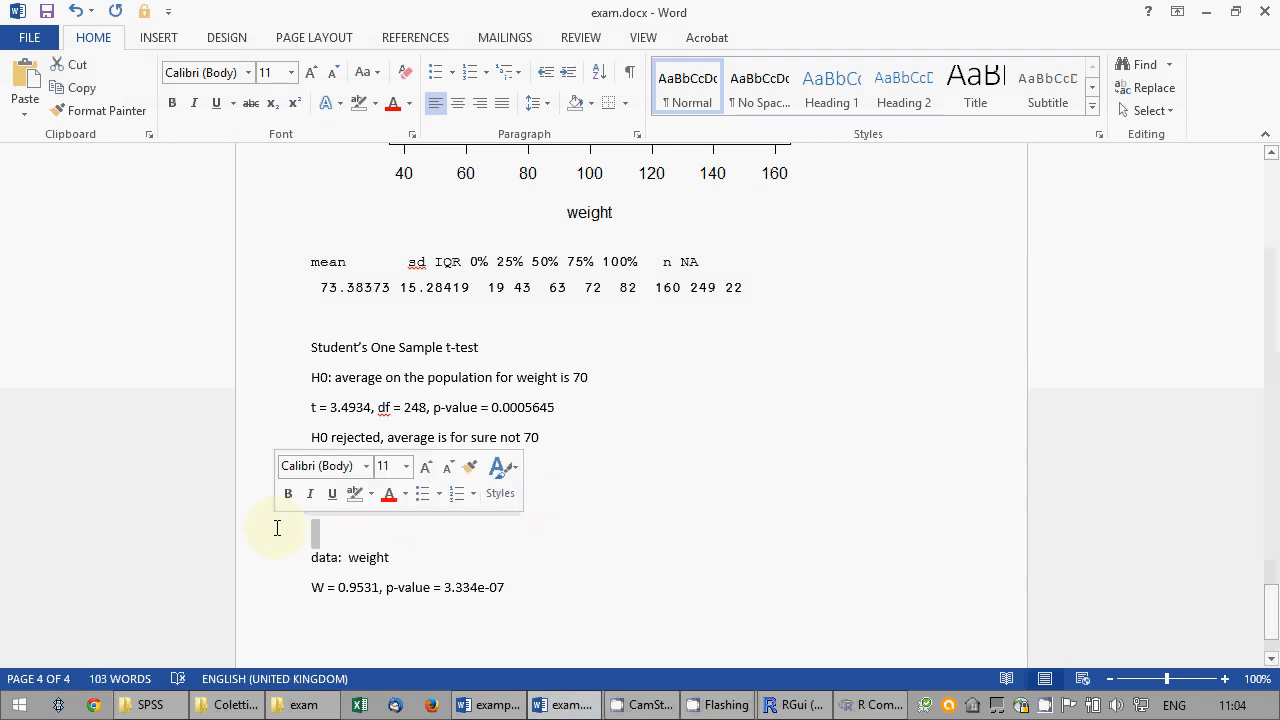
key(Delete)
key(shift+End)
key(Delete)
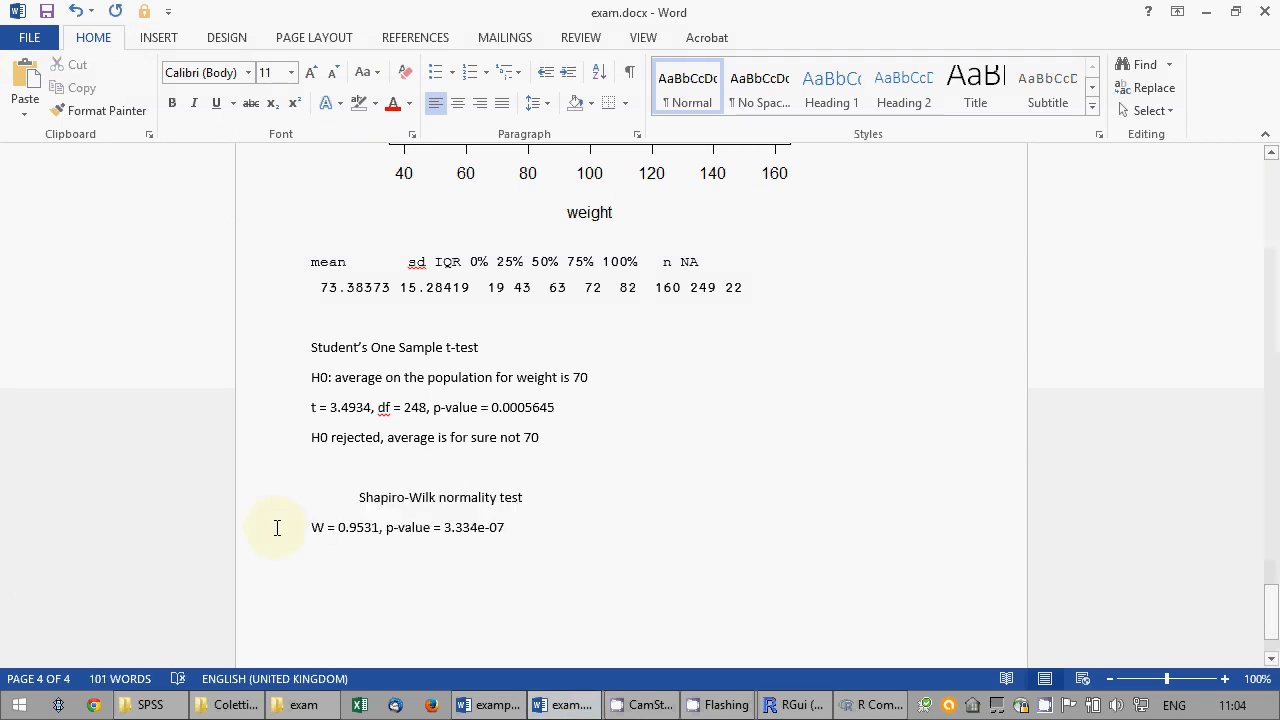
Insert the line "H0: weight is normally distributed on population" above the Shapiro-Wilk W and p-value line.
key(Return)
key(Up)
text(H0:)
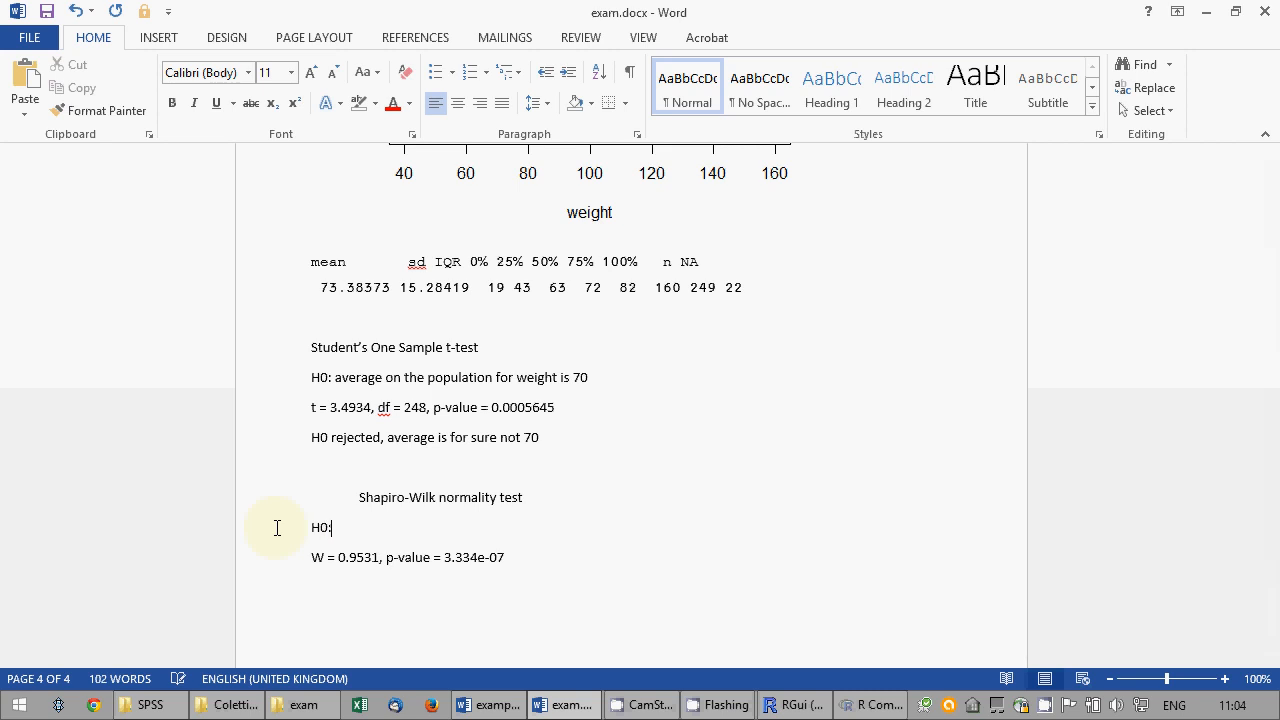
text( weight is normally distribu)
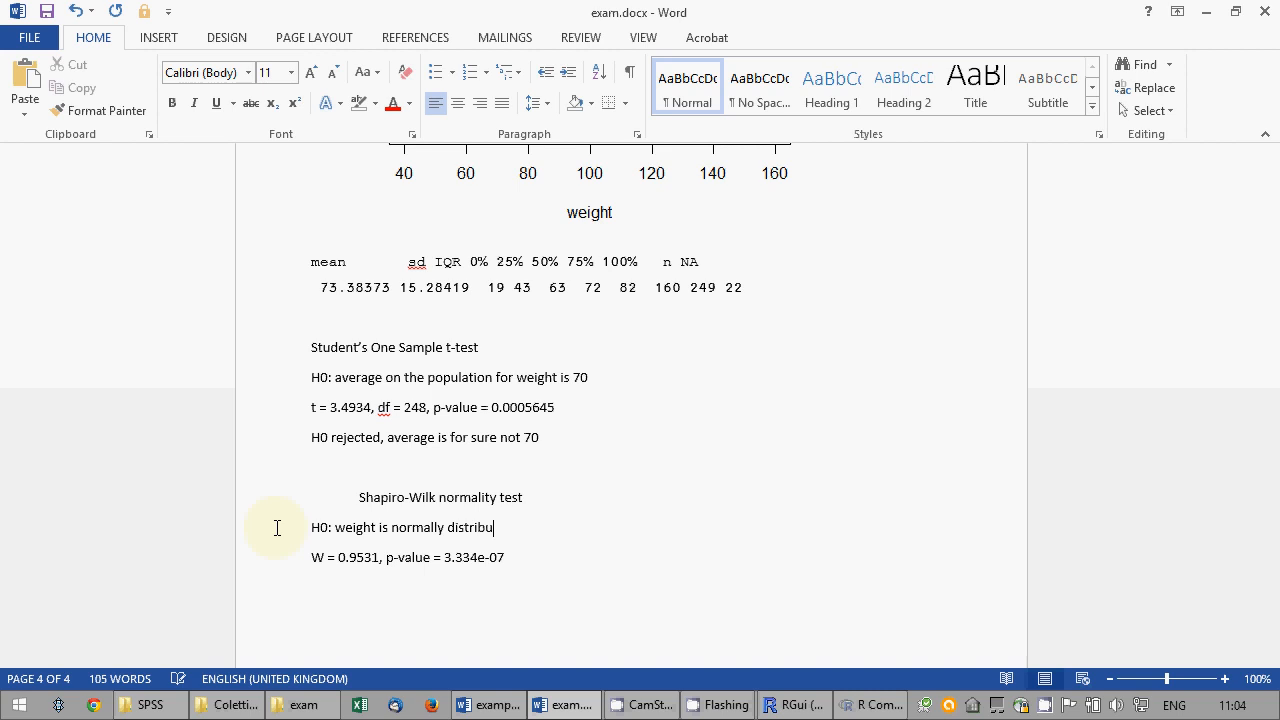
text(ted on population)
Add "H0 is rejected, weight is not normally distributed, which implies that we cannot do Student's t test" below the p-value and save.
text(H0 is rejecte)
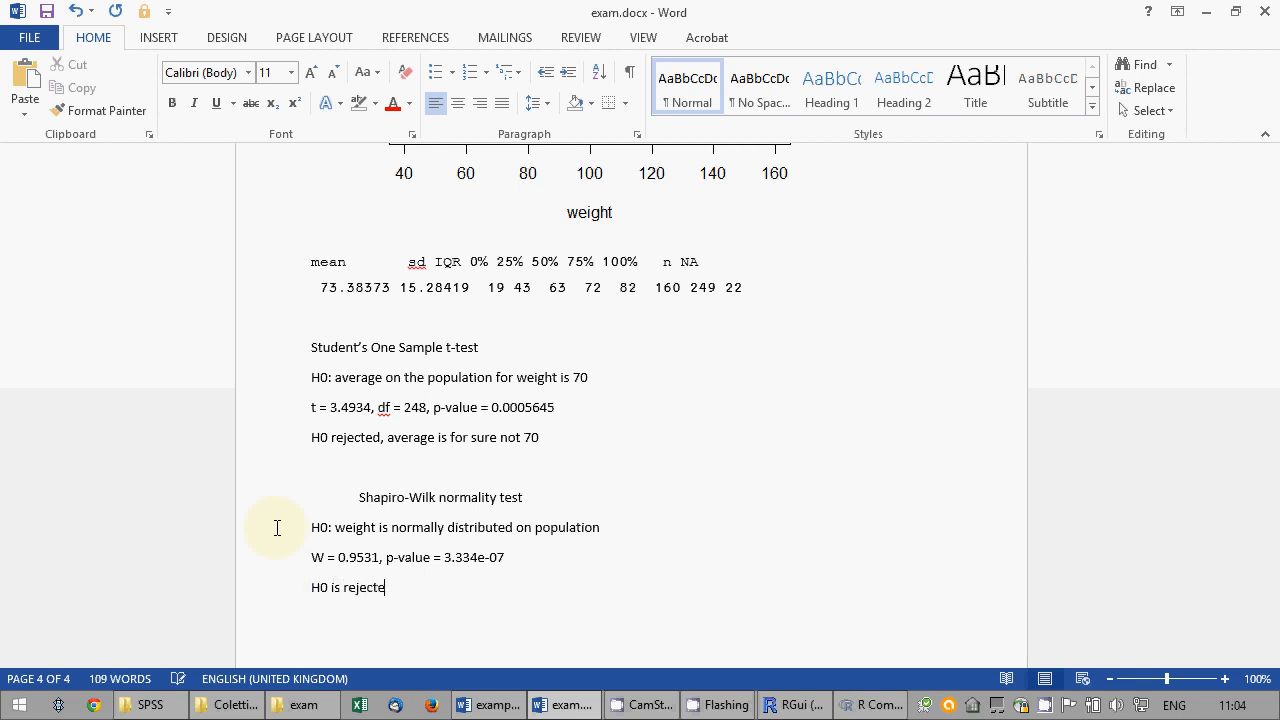
text(d, weight is not normally )
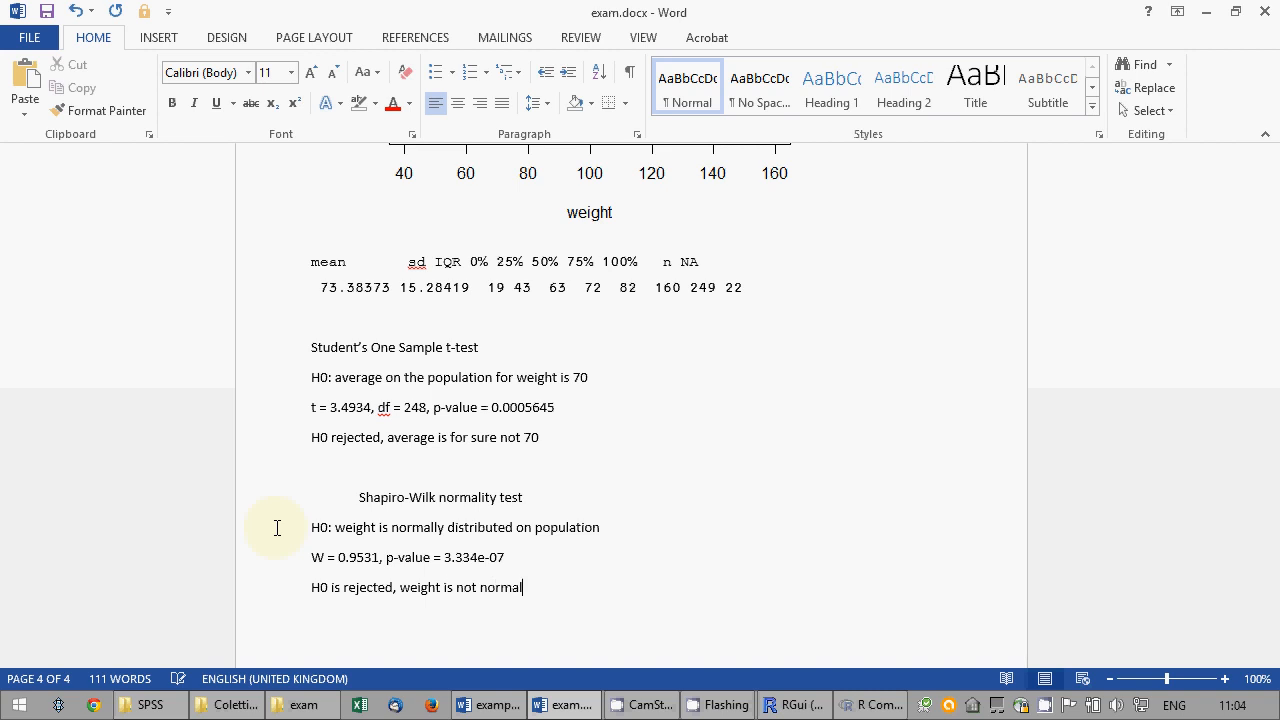
text(distributed, which implies)
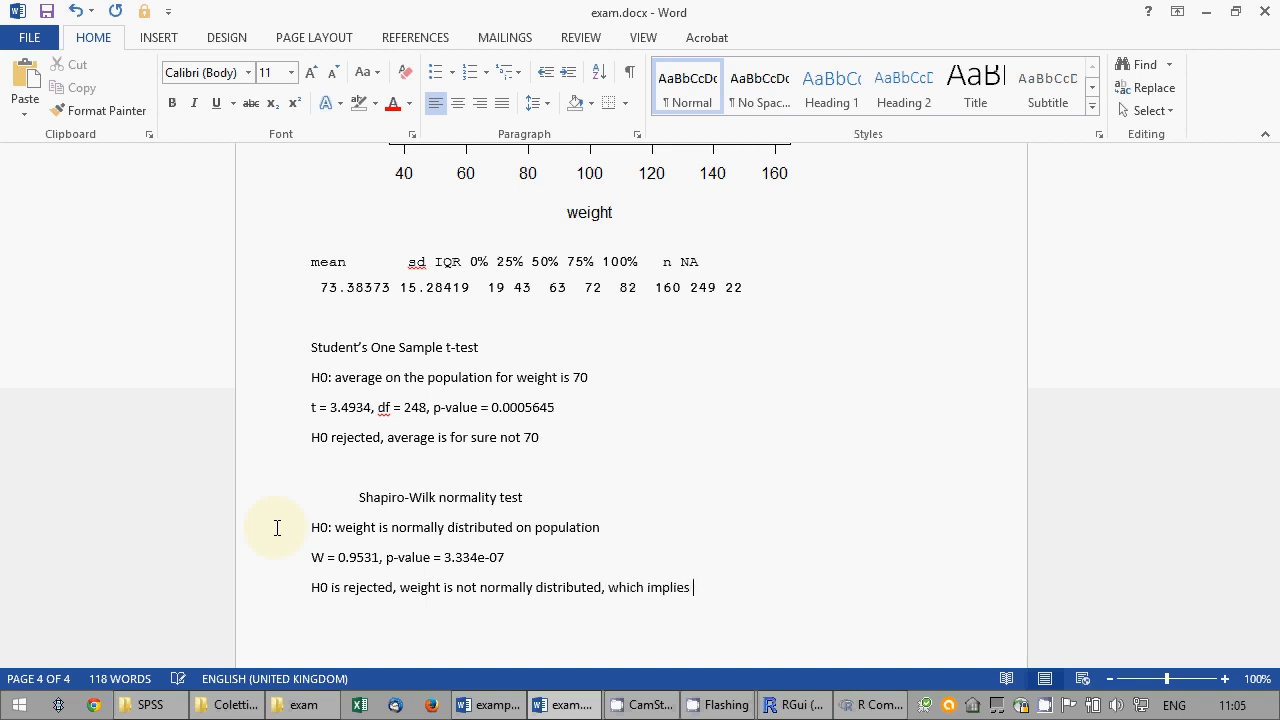
text( that we cannot do STude)
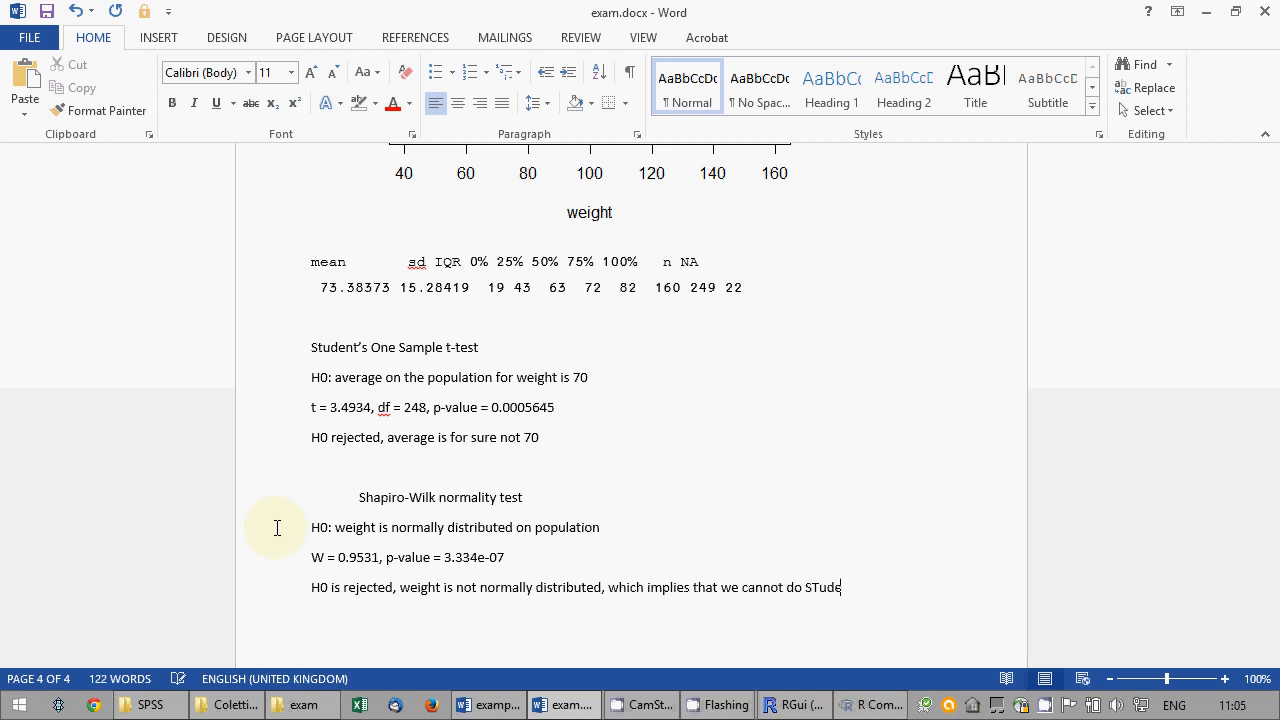
text(nt's t test)
key(ctrl+s)
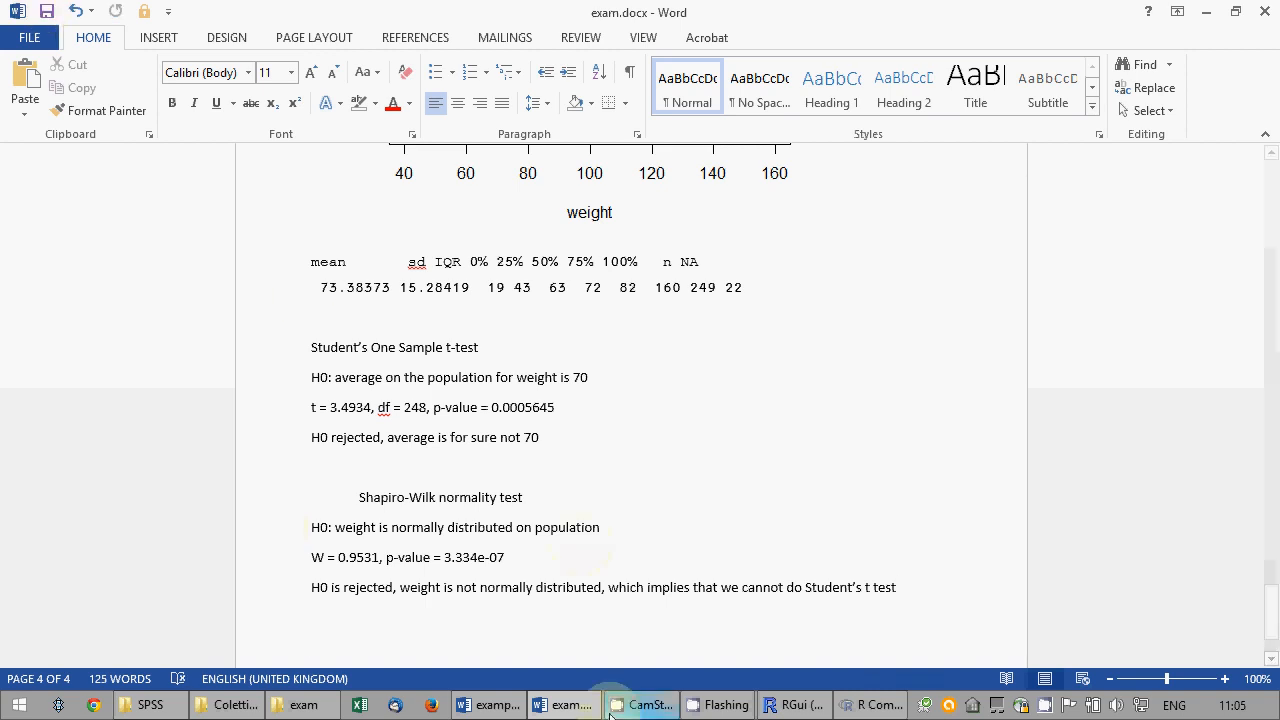
Switch to R Commander and set the numerical summaries to compute only skewness and kurtosis, keeping Type 2.
click(873, 705)
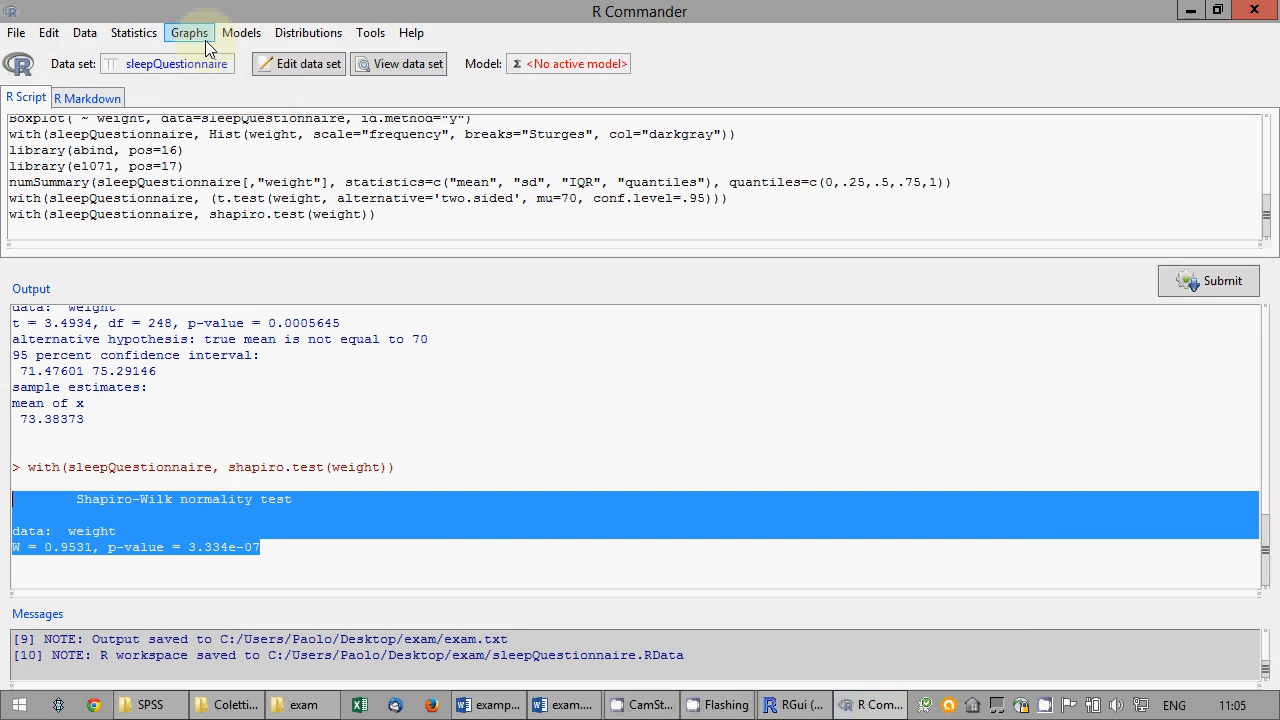
click(150, 36)
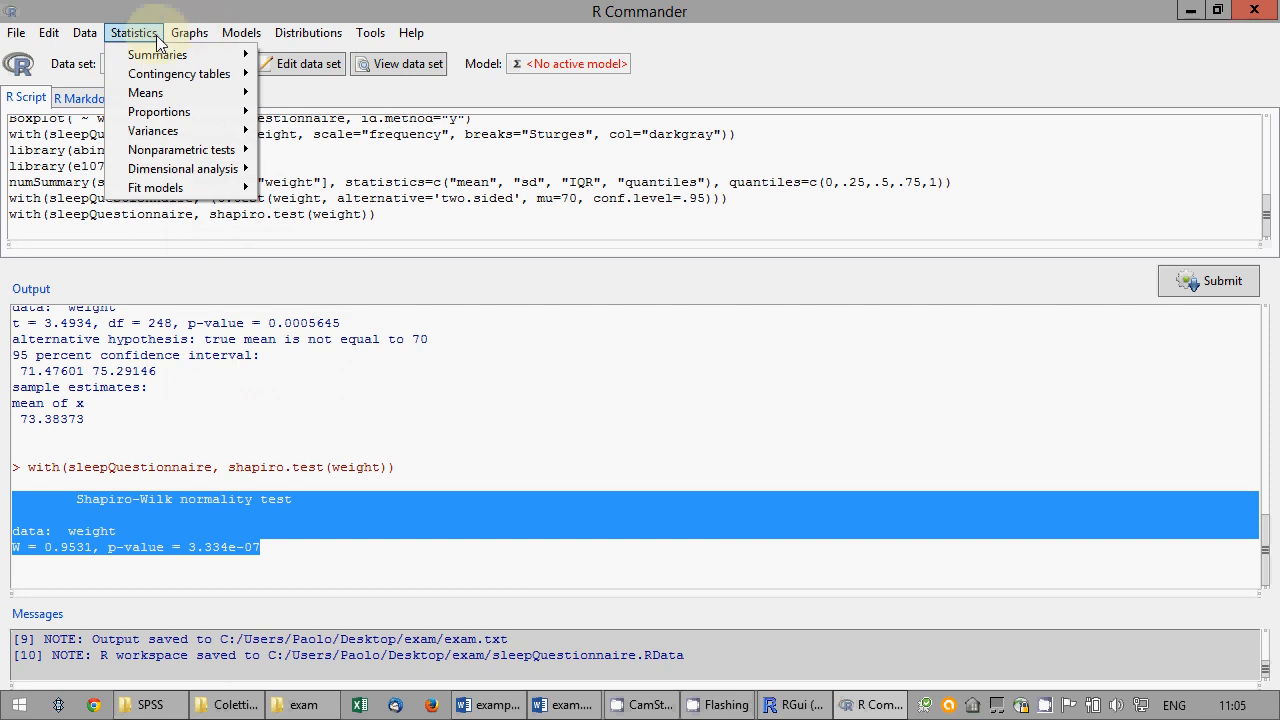
mouse_move(180, 55)
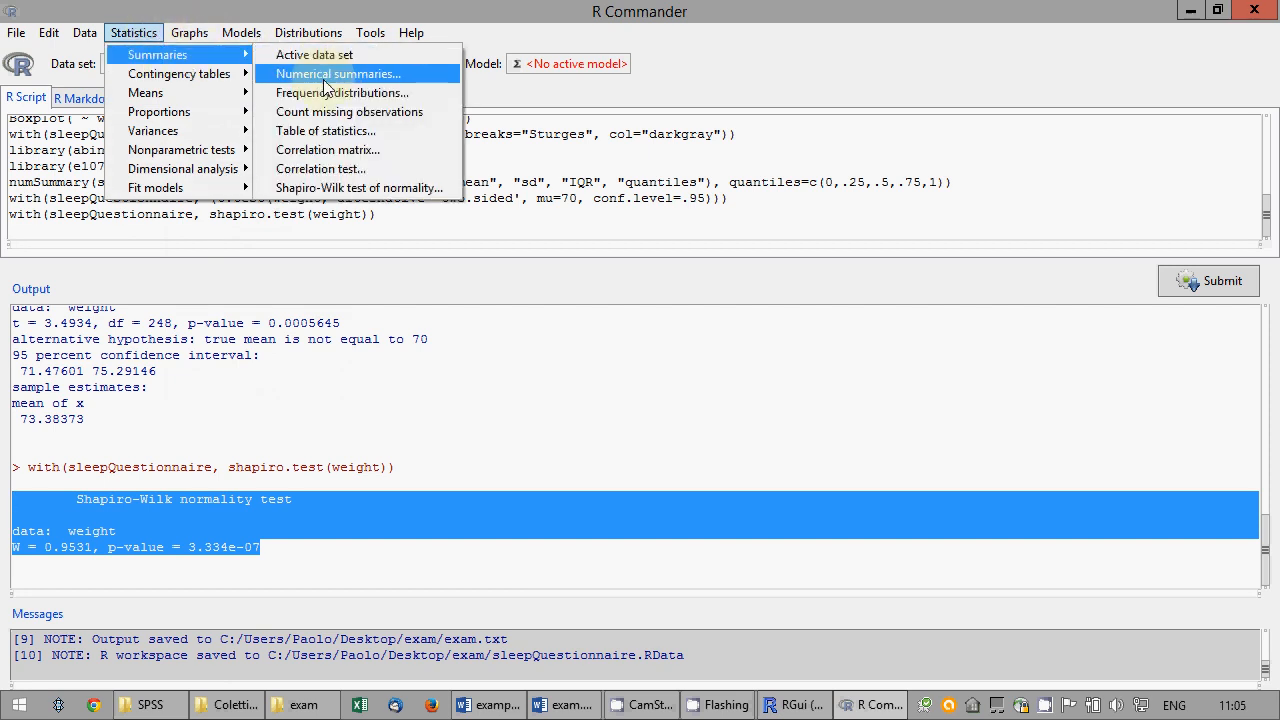
click(324, 74)
click(83, 101)
click(38, 128)
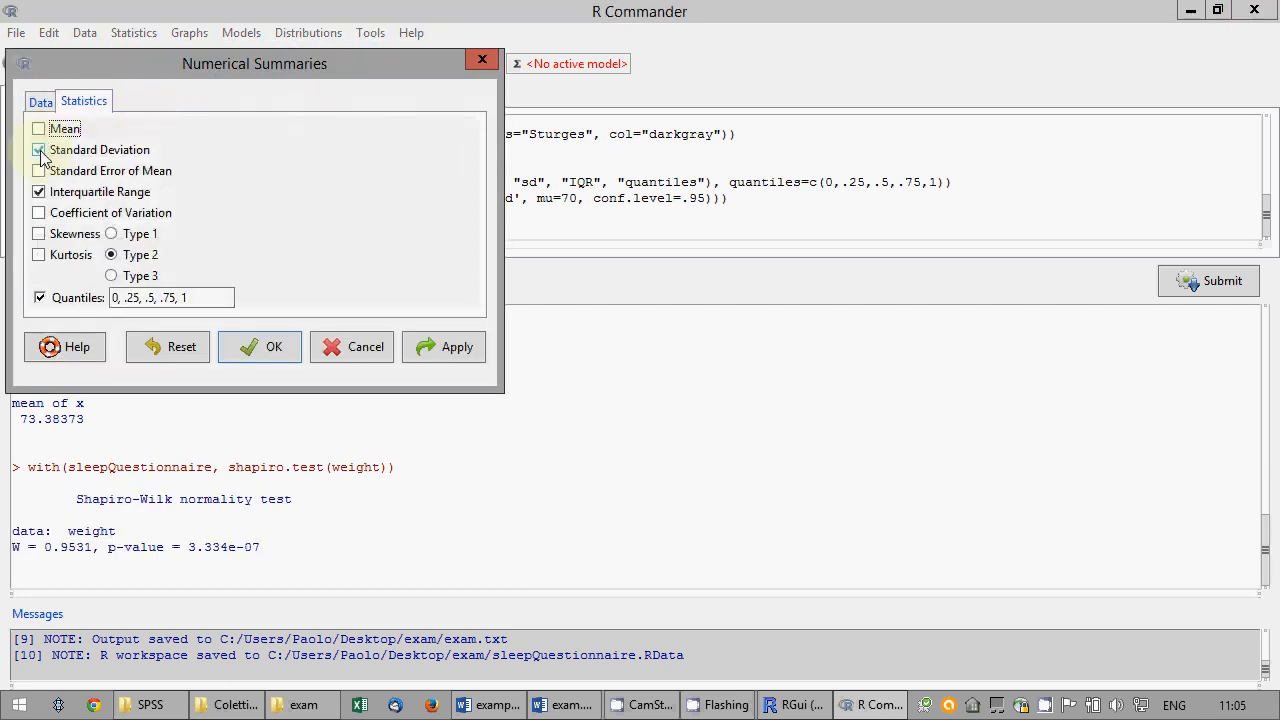
click(38, 150)
click(38, 191)
click(40, 297)
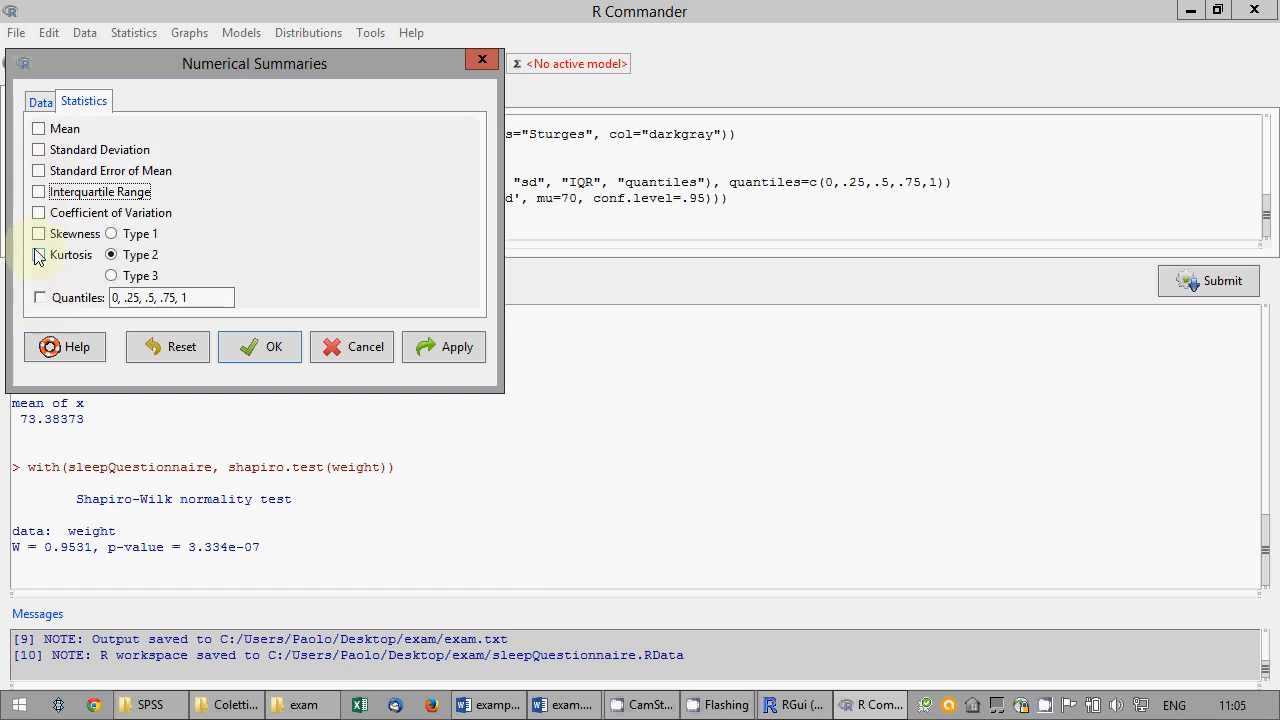
click(38, 255)
click(38, 234)
Compute the numerical summary for the weight variable.
click(41, 102)
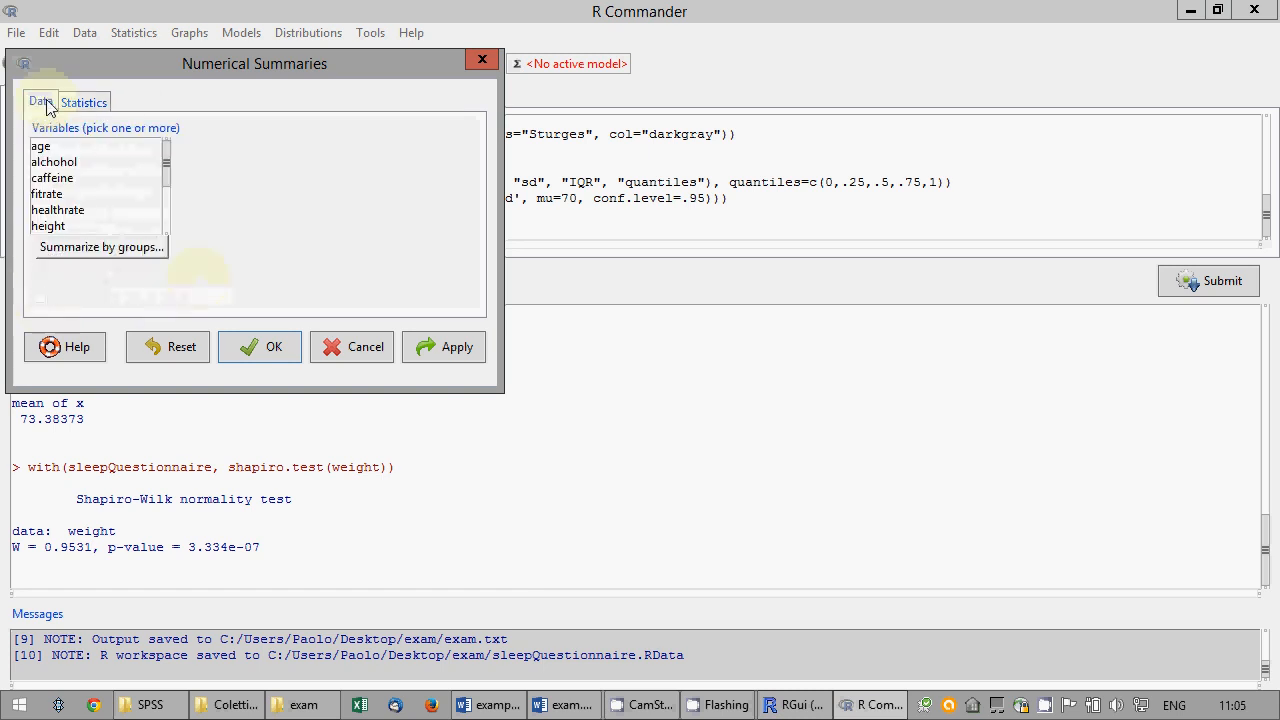
drag(168, 176, 160, 229)
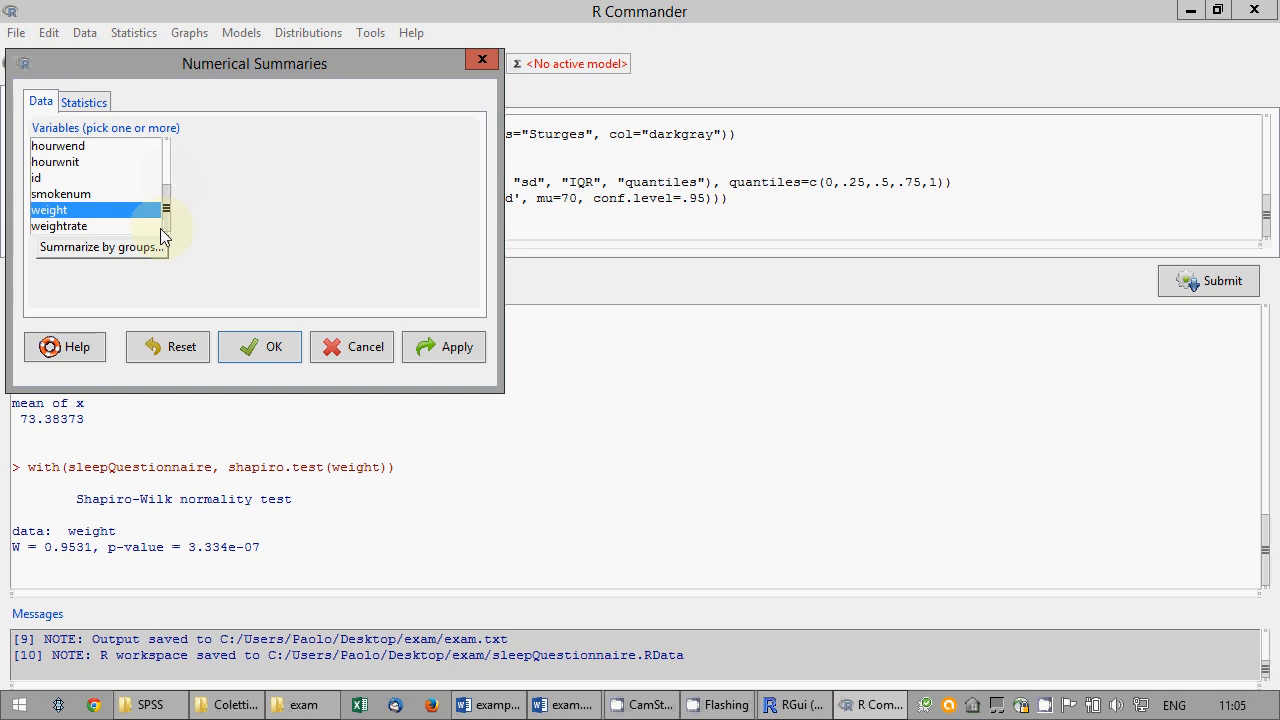
click(288, 355)
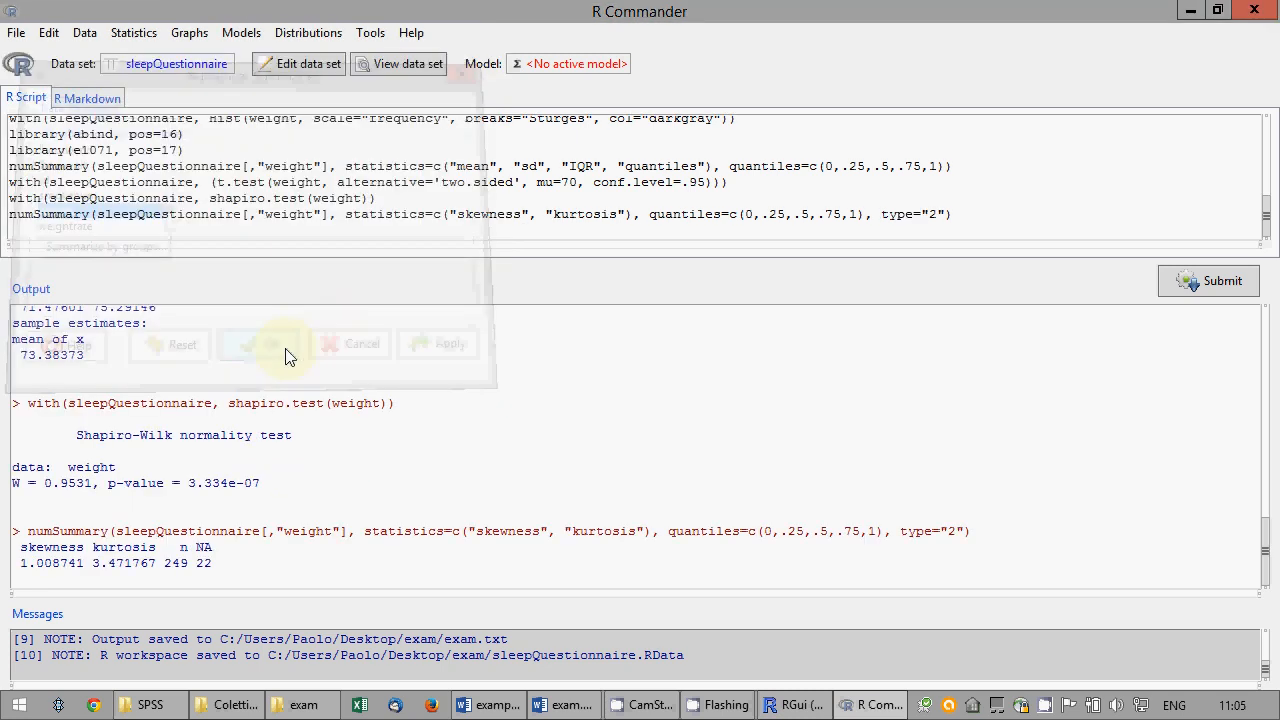
Copy the skewness and kurtosis output for weight into exam.docx, below the Shapiro-Wilk conclusion.
drag(212, 563, 5, 547)
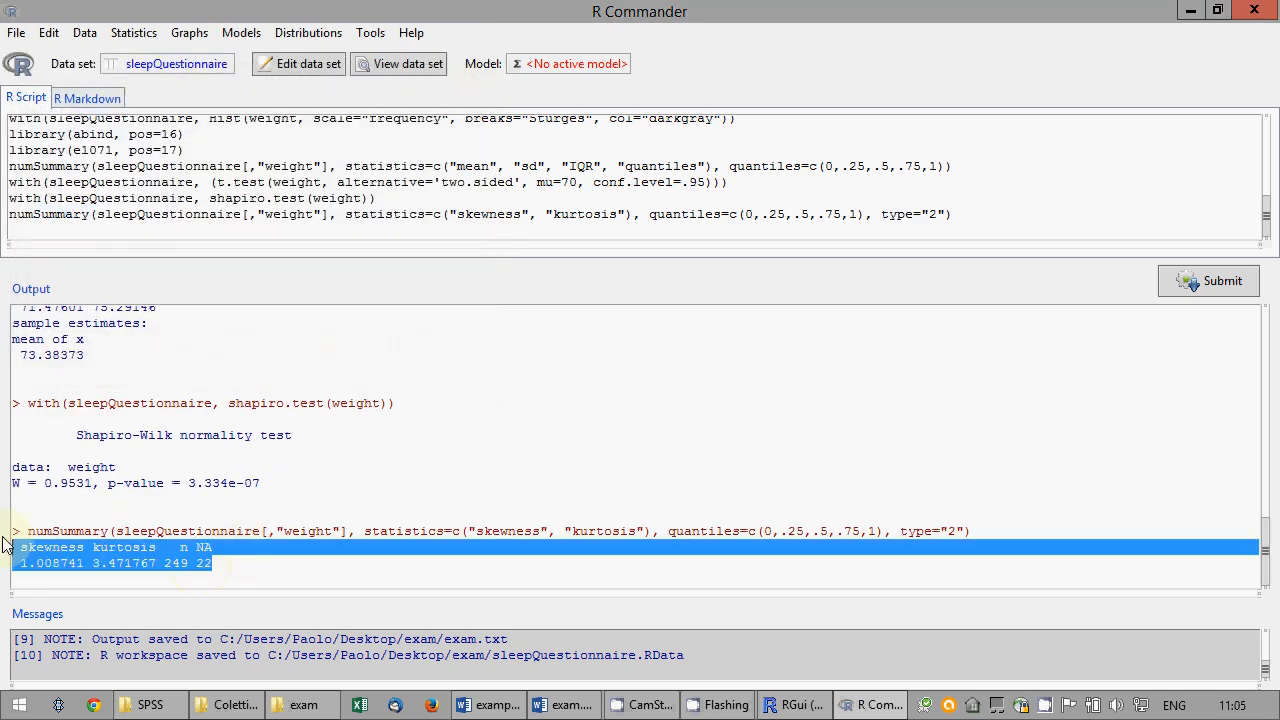
key(ctrl+c)
click(565, 705)
key(ctrl+v)
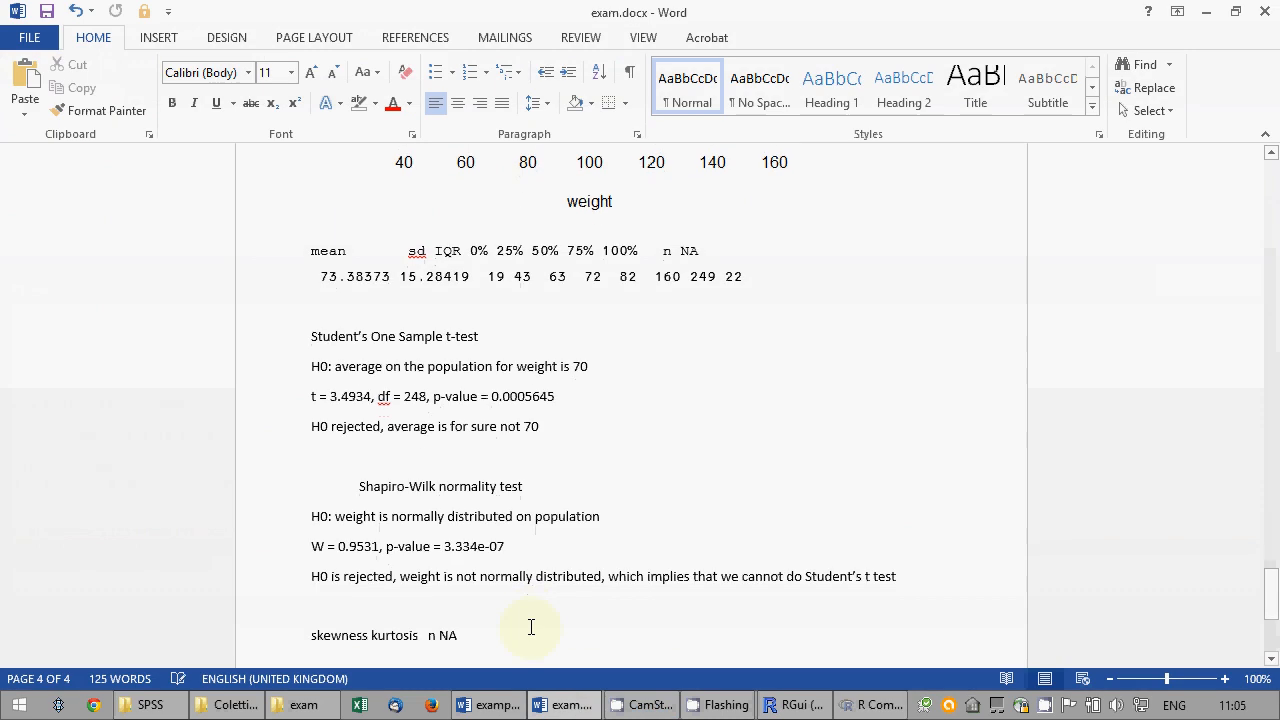
scroll(503, 480, down, 2)
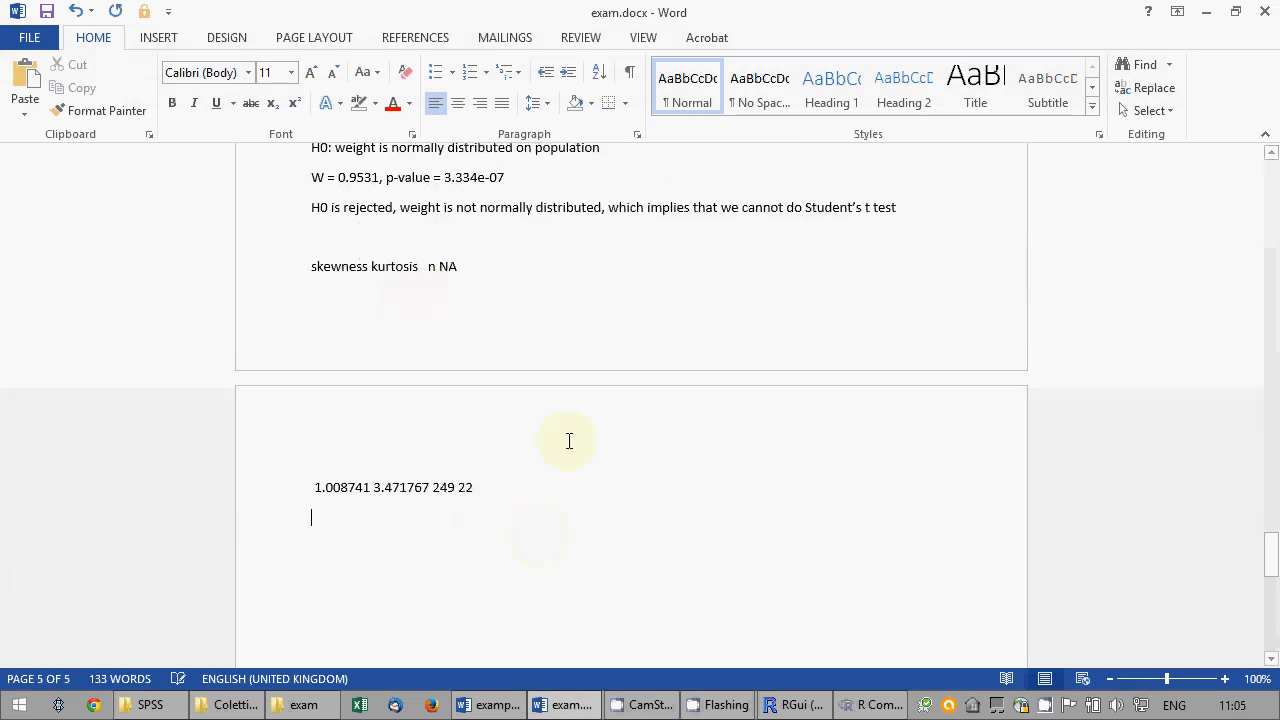
Write "Skewness is very different from 0, Kurtosis is very different from" below the pasted skewness and kurtosis values.
text(ske)
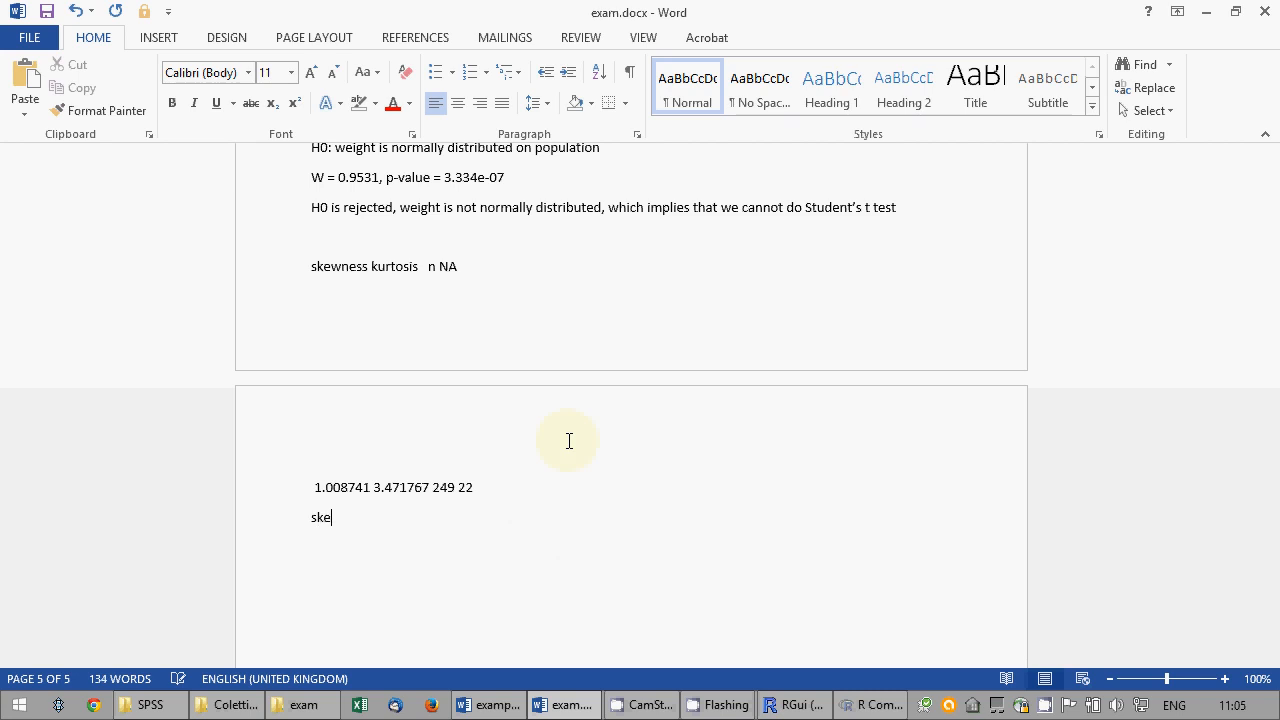
text(wness is different)
key(ctrl+Left)
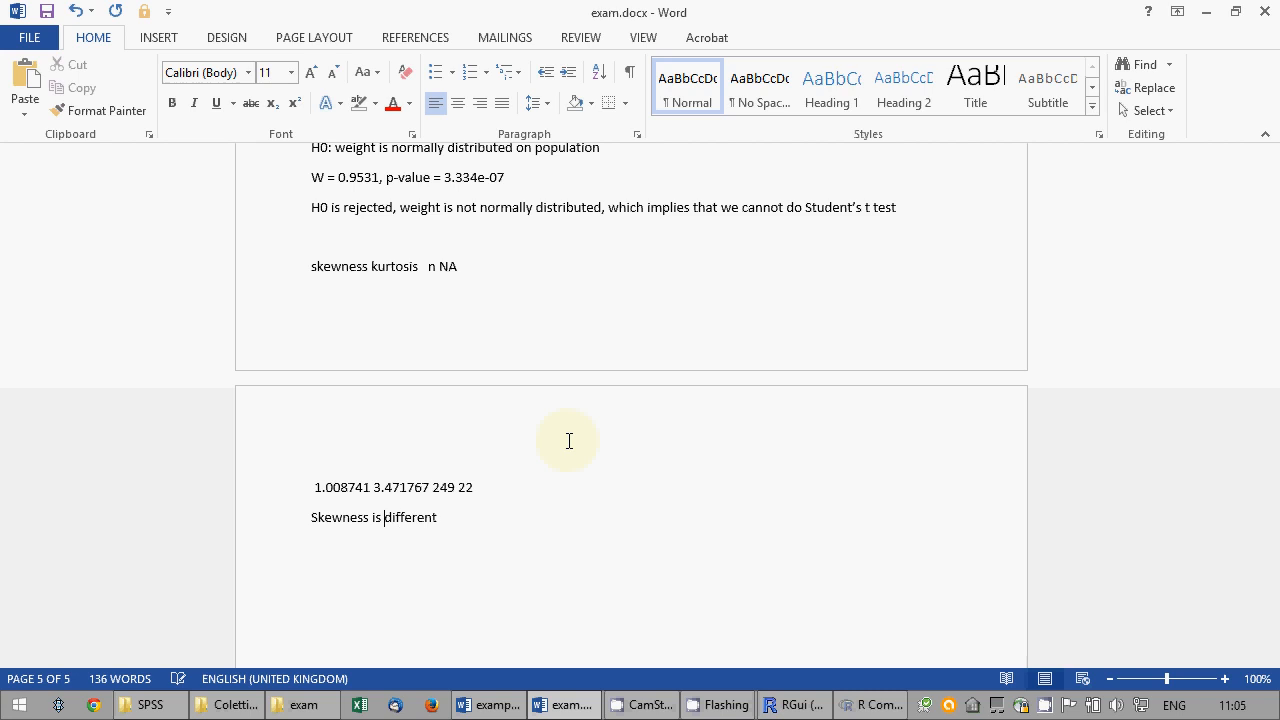
text(very )
text( from 0)
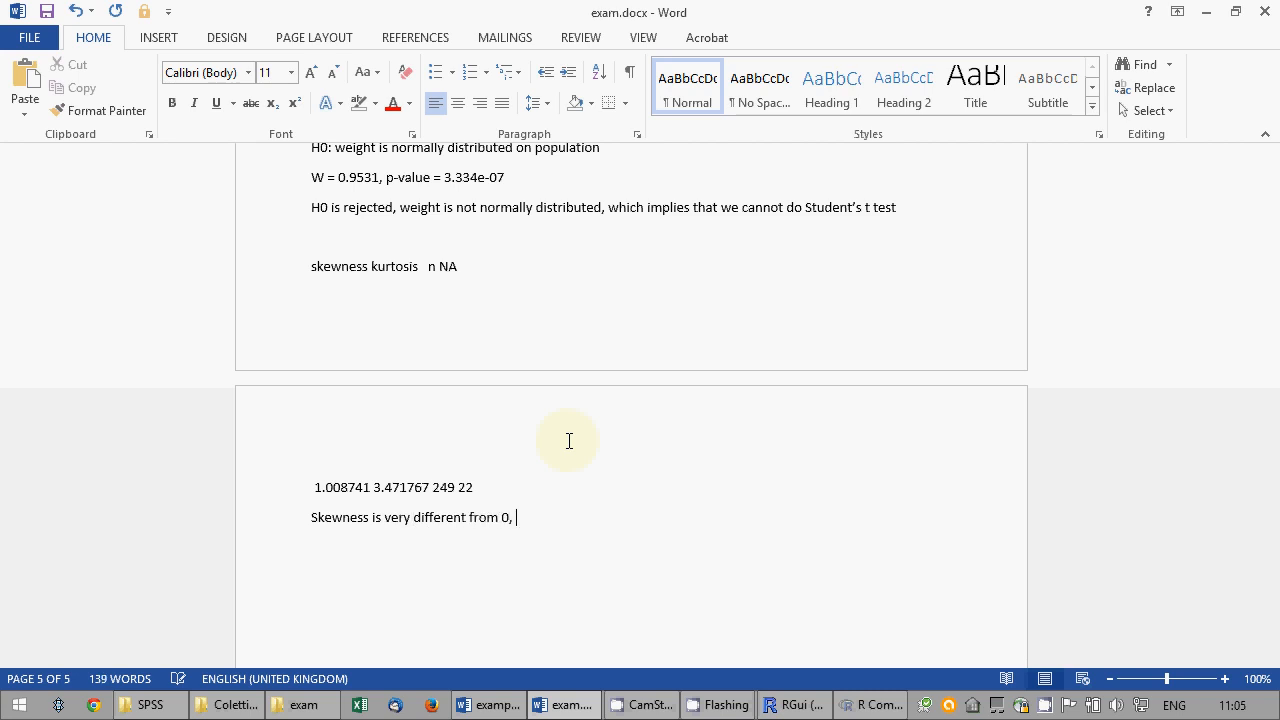
text(, Kurtosis is very different fro)
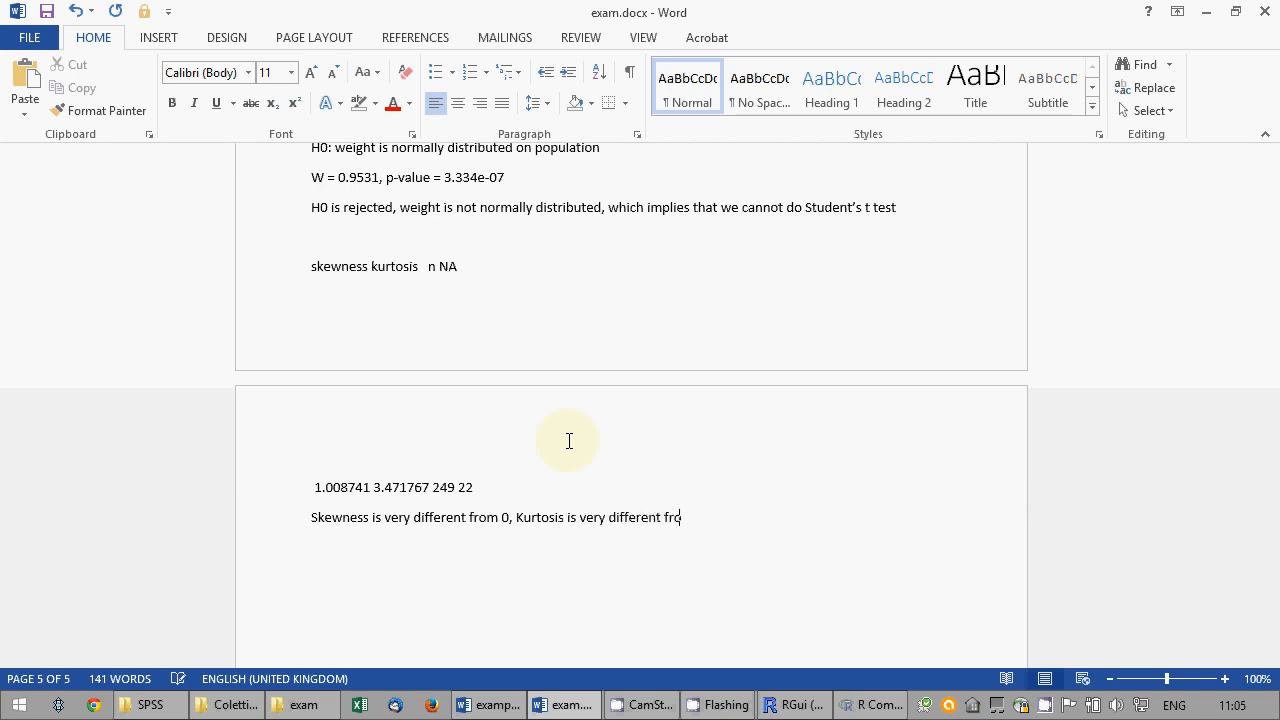
text(m)
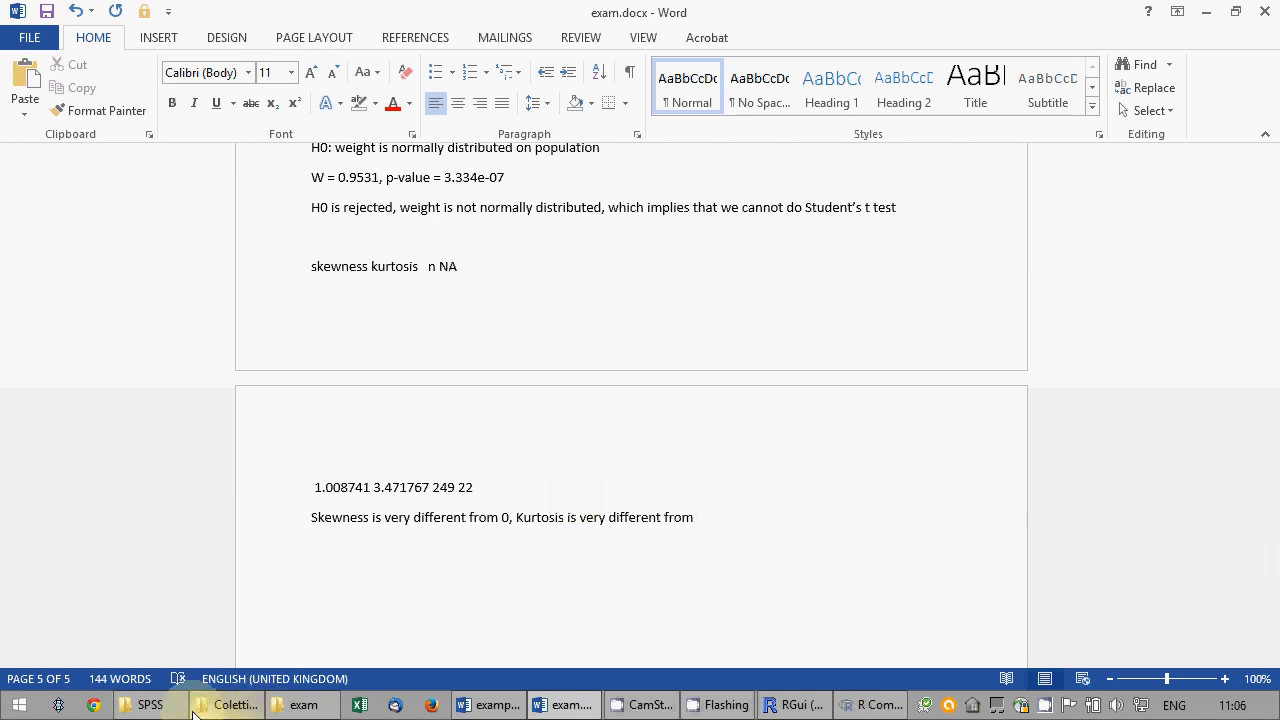
Open StatisticalAnalysisWithR.pptx from the ADA lectures folder and consult slide 63 on skewness and excess kurtosis.
click(140, 705)
click(604, 174)
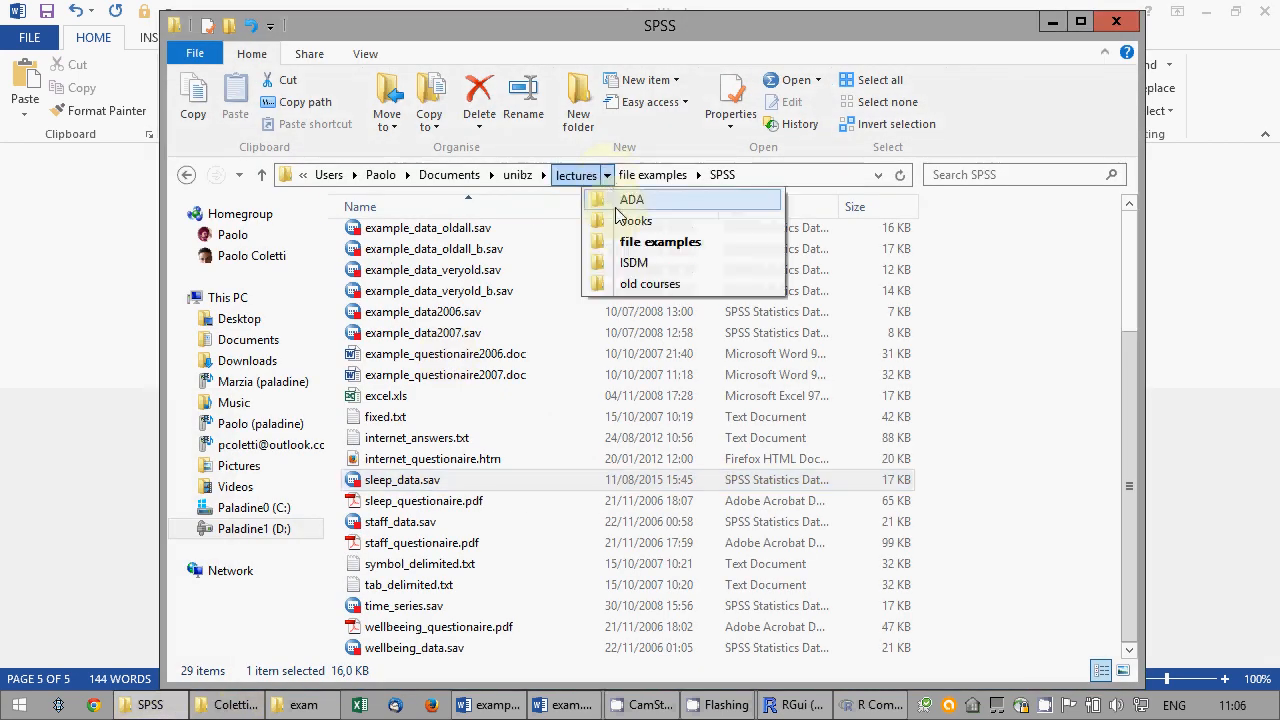
click(622, 197)
double_click(400, 508)
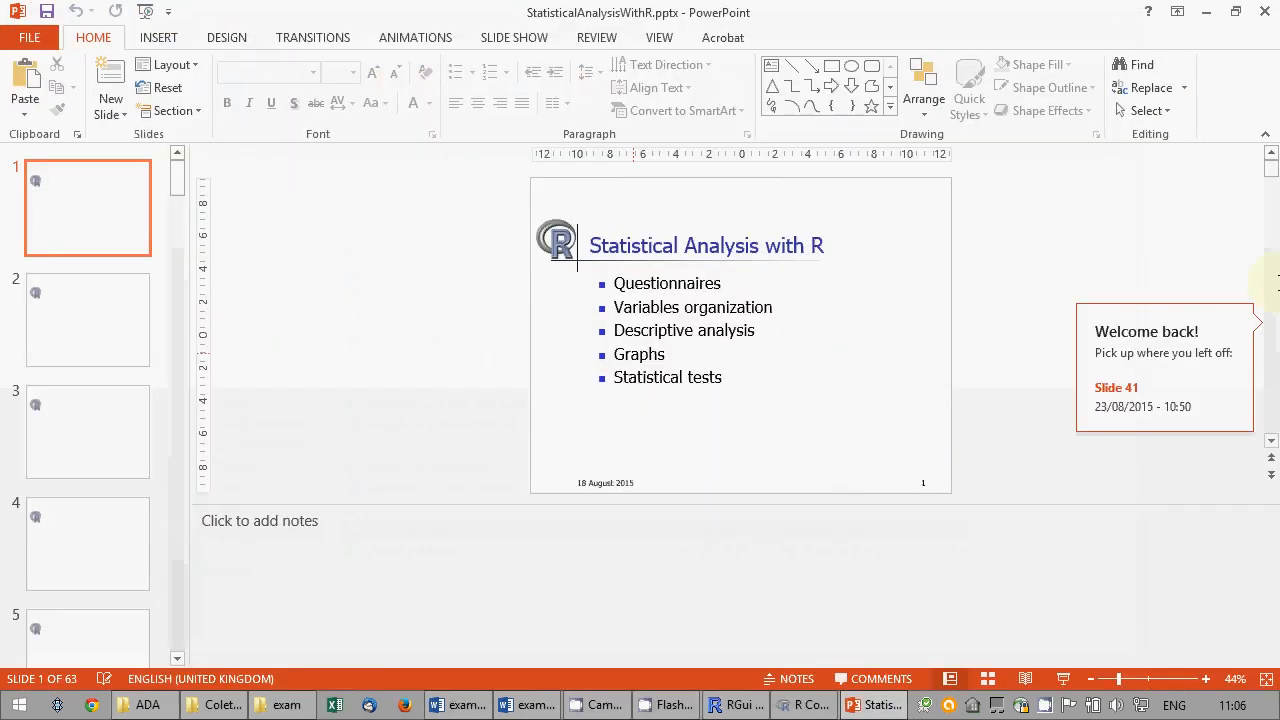
click(1157, 352)
scroll(529, 491, down, 3)
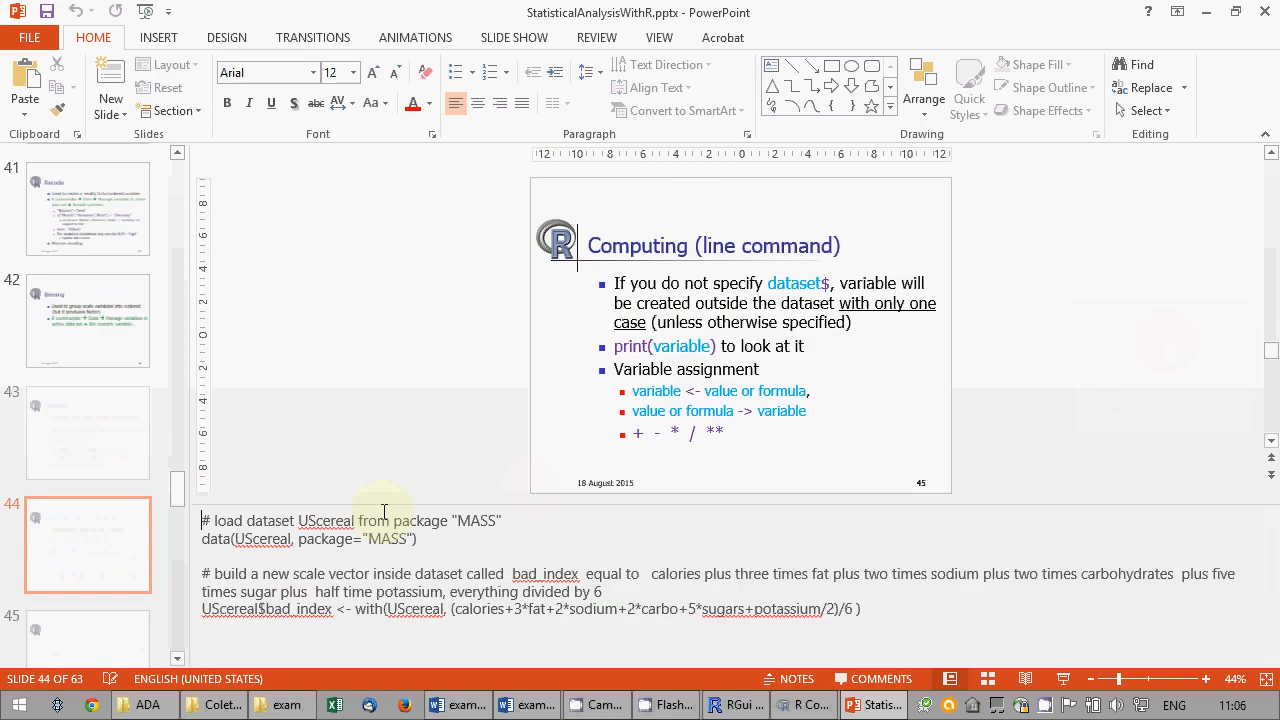
scroll(174, 632, down, 15)
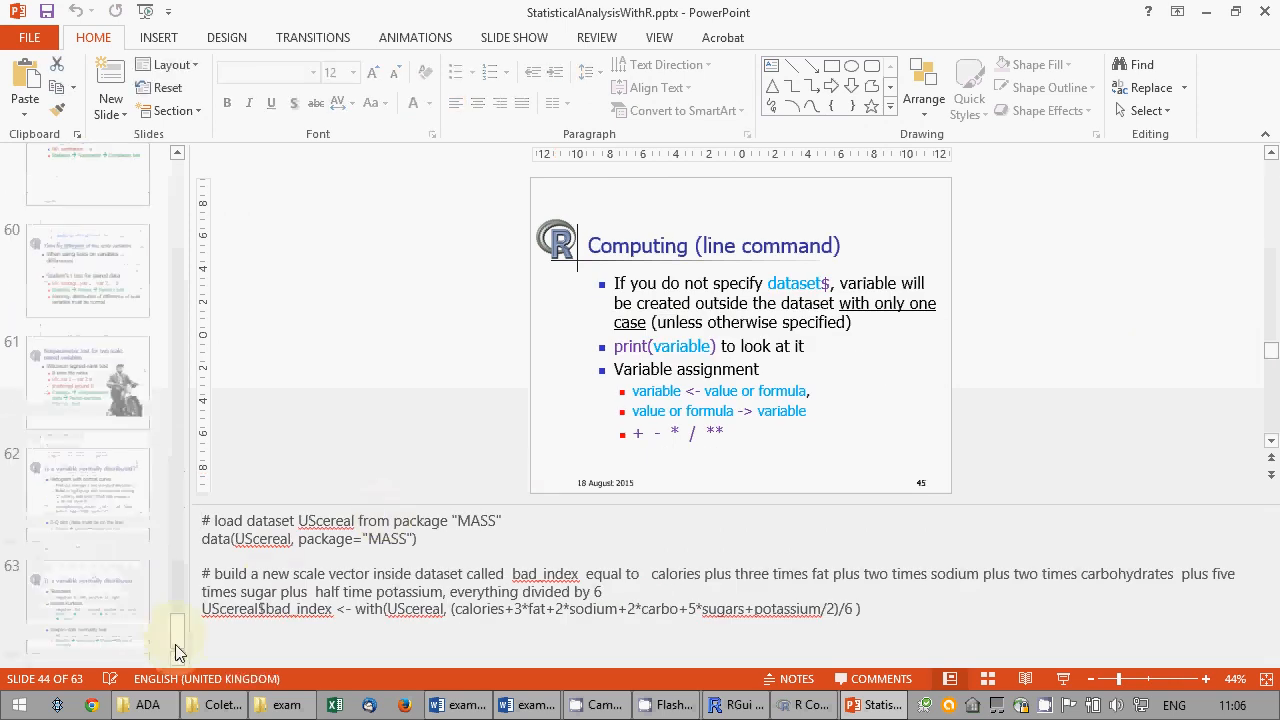
click(120, 612)
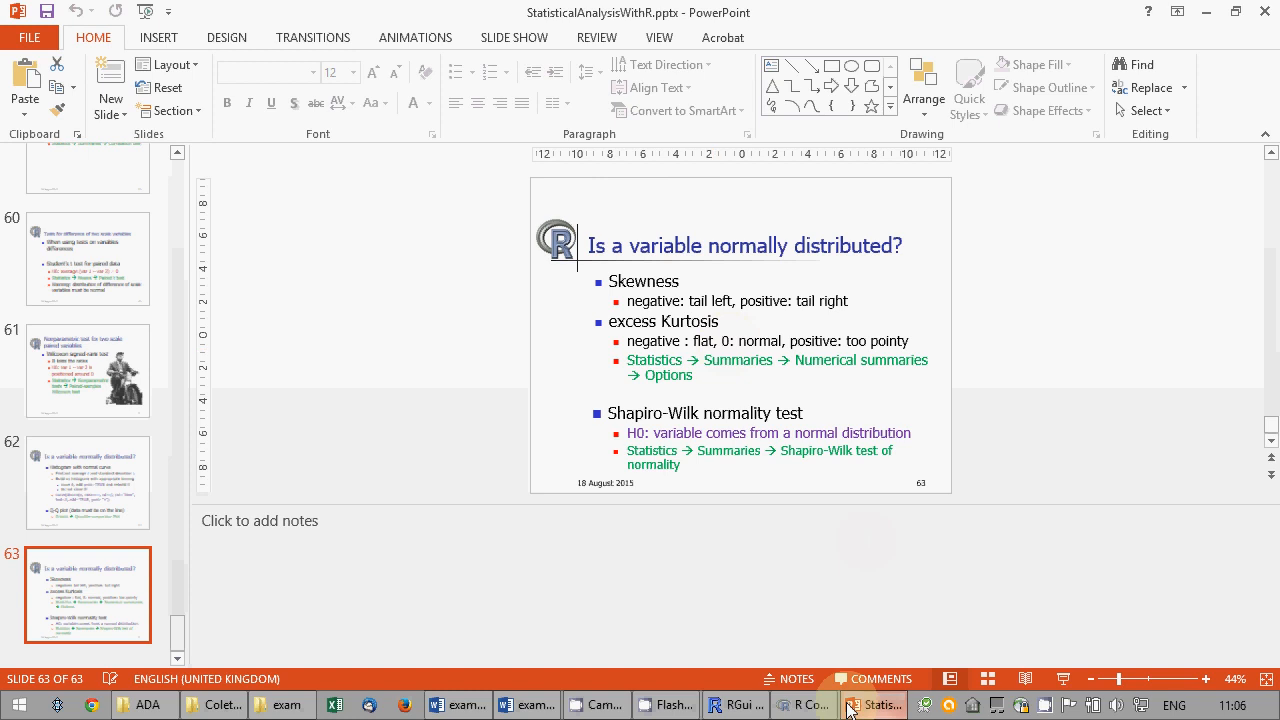
Return to exam.docx, insert "excess" before "Kurtosis" and complete the sentence with "0, meaning that it is too pointy.".
click(527, 705)
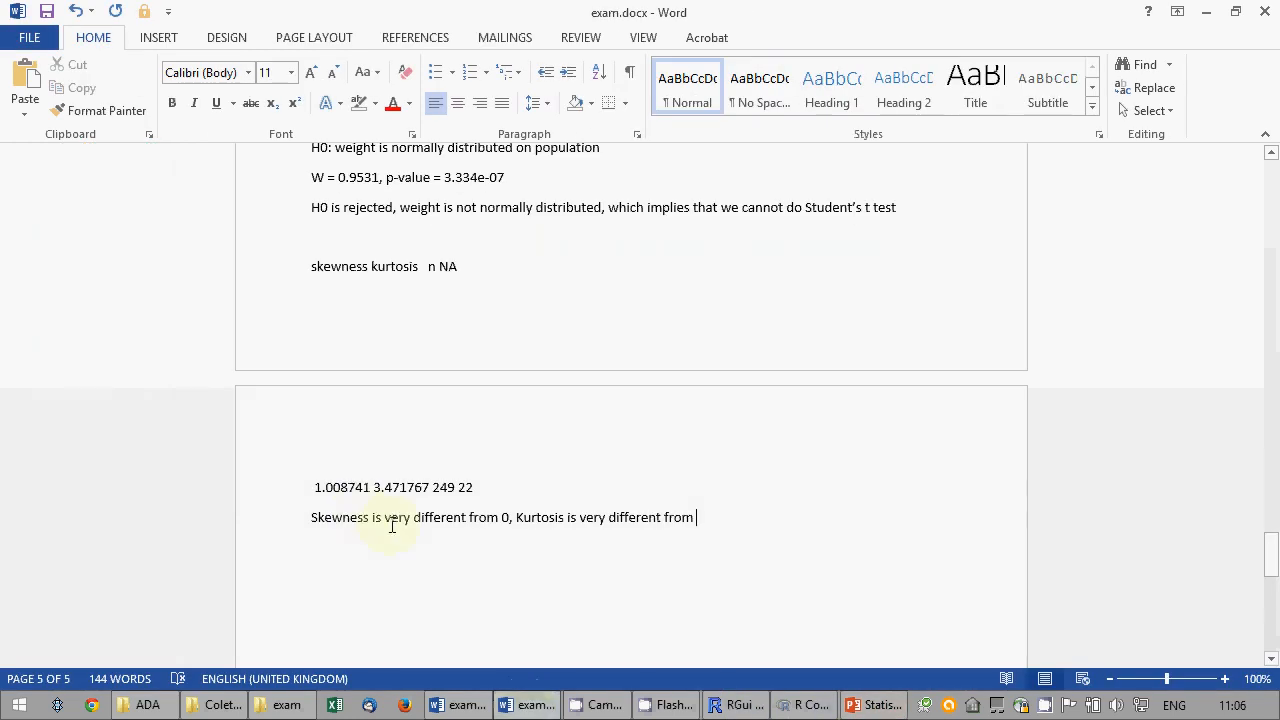
click(516, 517)
text(excess)
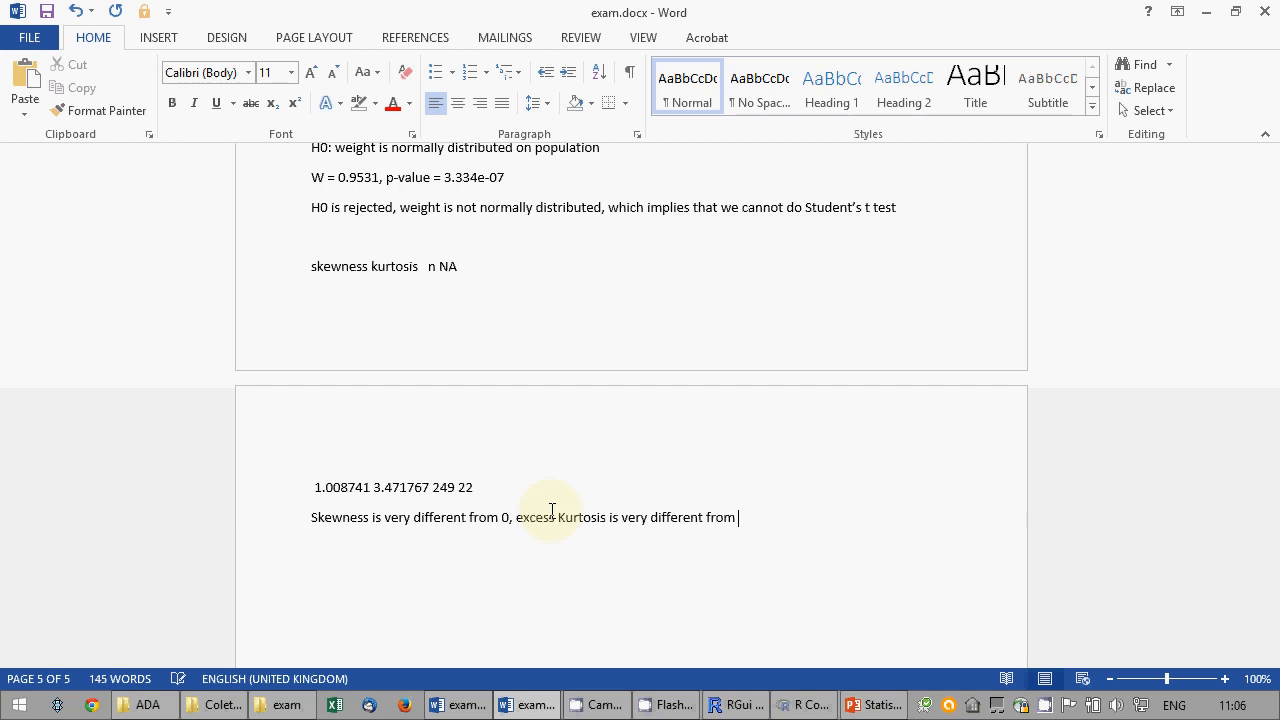
text( 0,)
text(meaning that it is too poi)
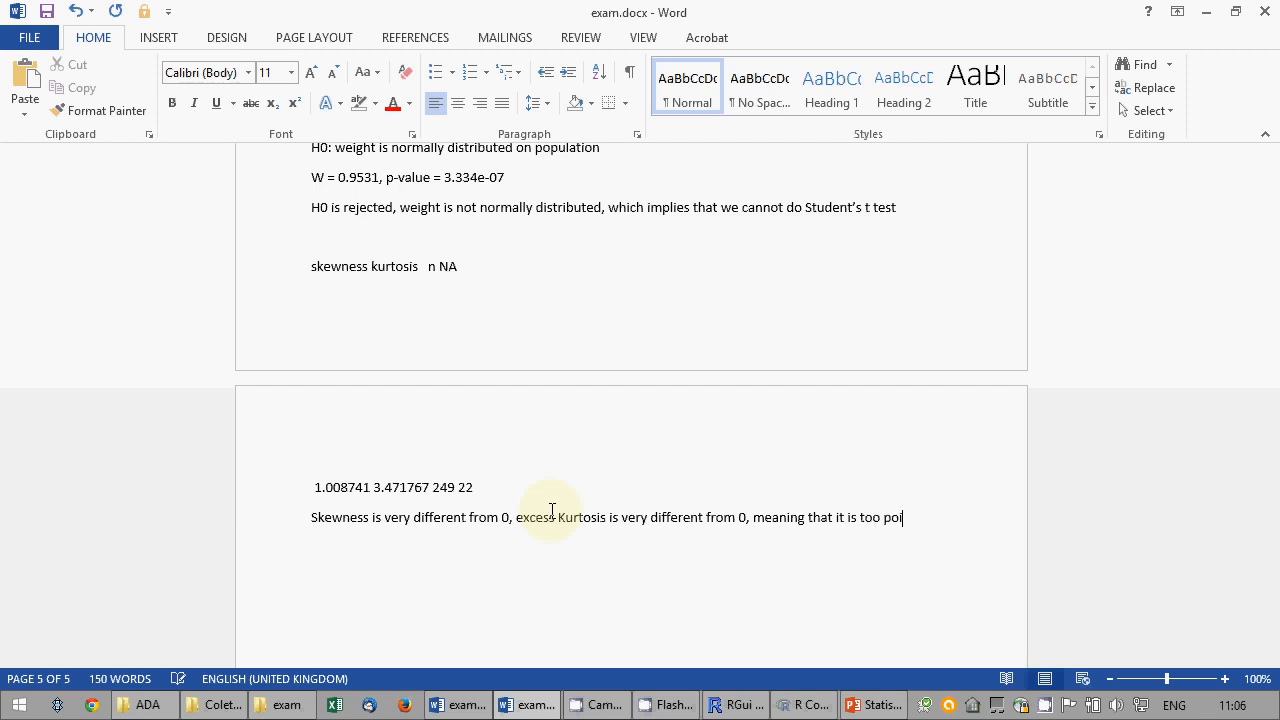
text(nty.)
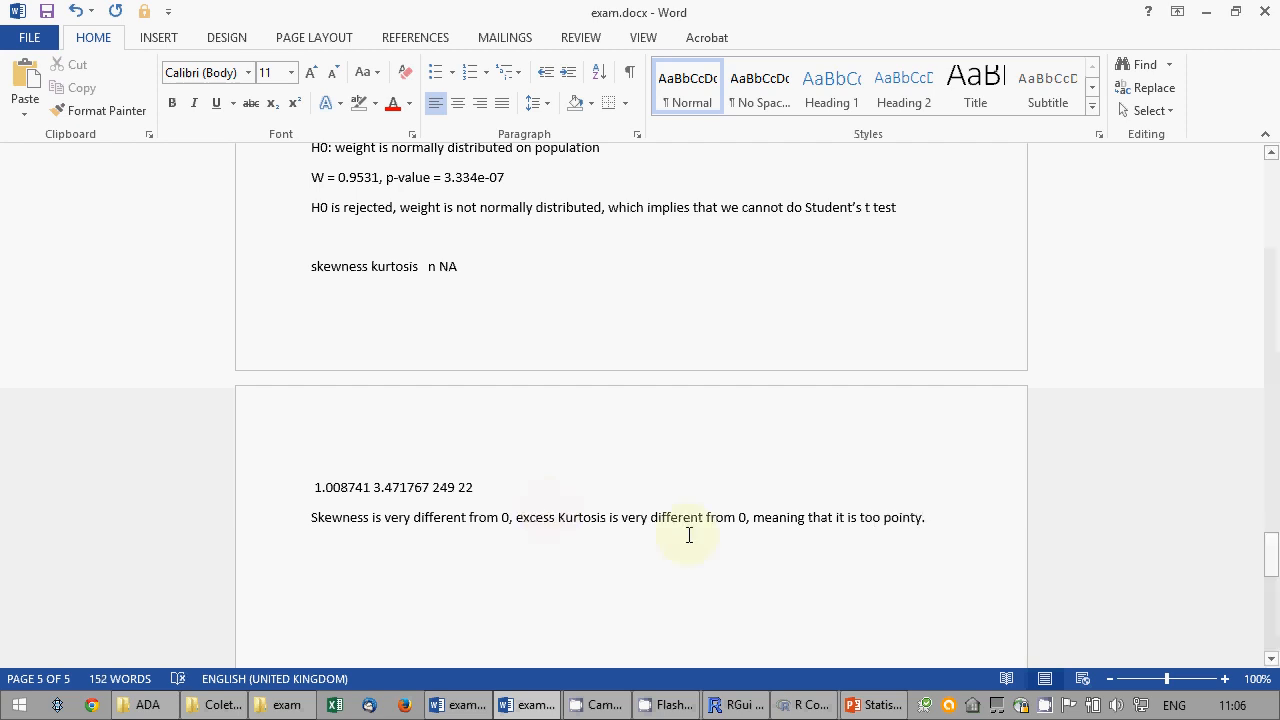
Insert "meaning that we have a right tail not present on the left" after "Skewness is very different from 0", save, and start a new paragraph below.
click(504, 517)
text(meaning)
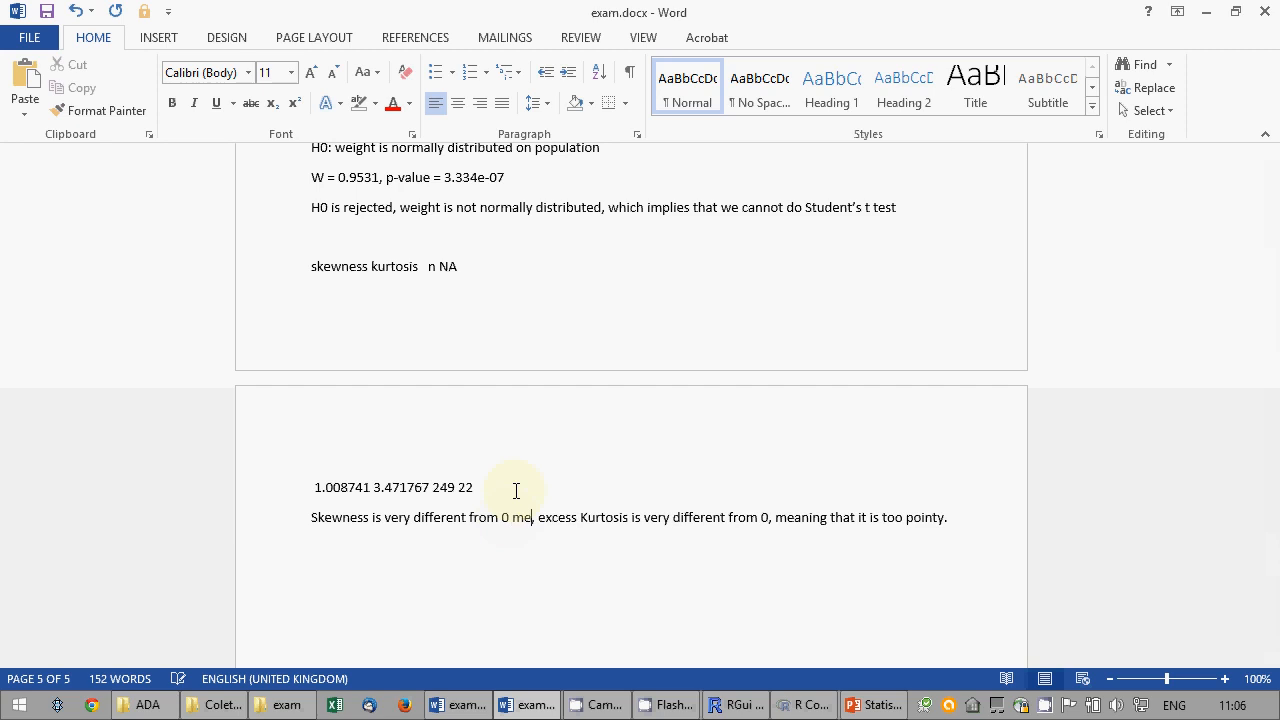
text( that we have a ri)
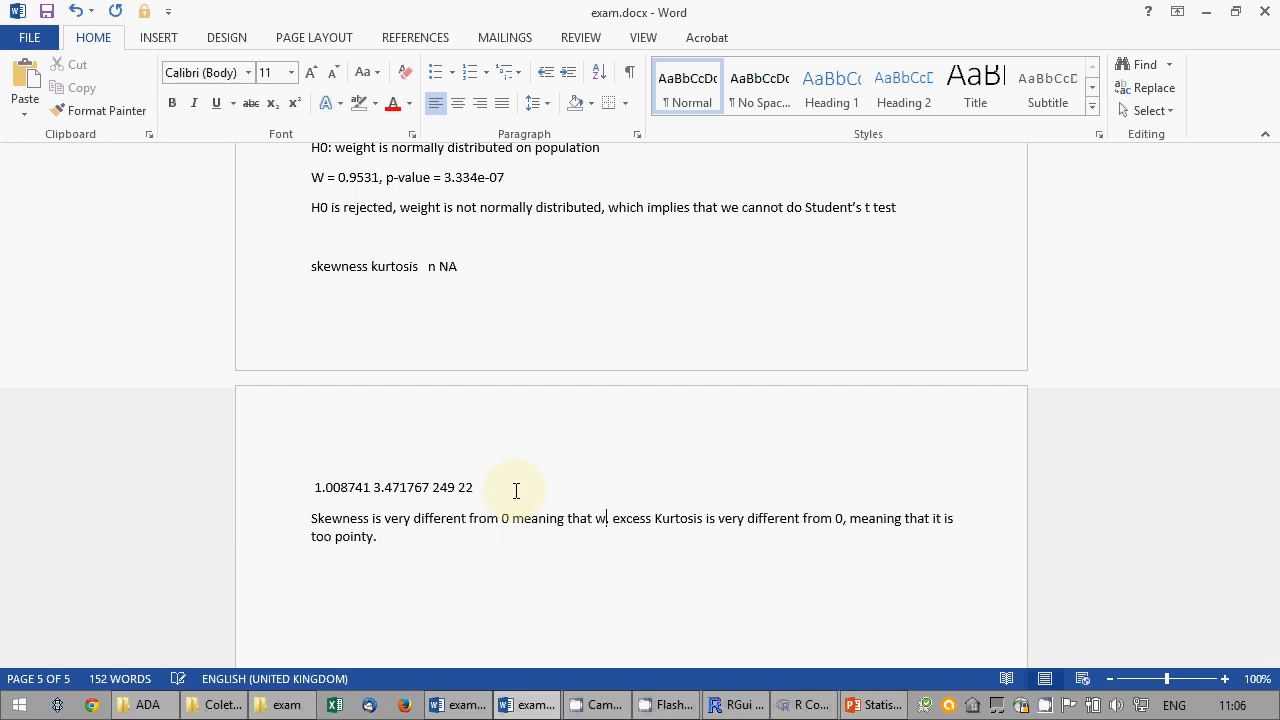
text(ght tail not )
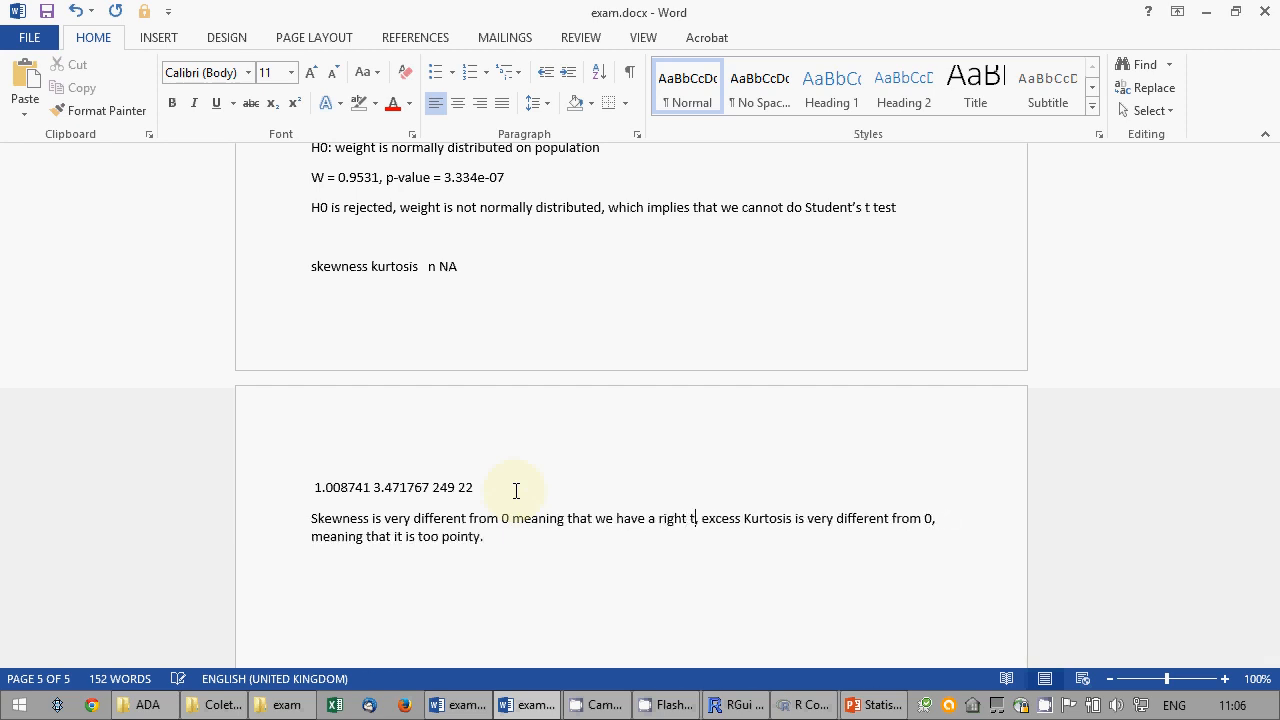
text(present)
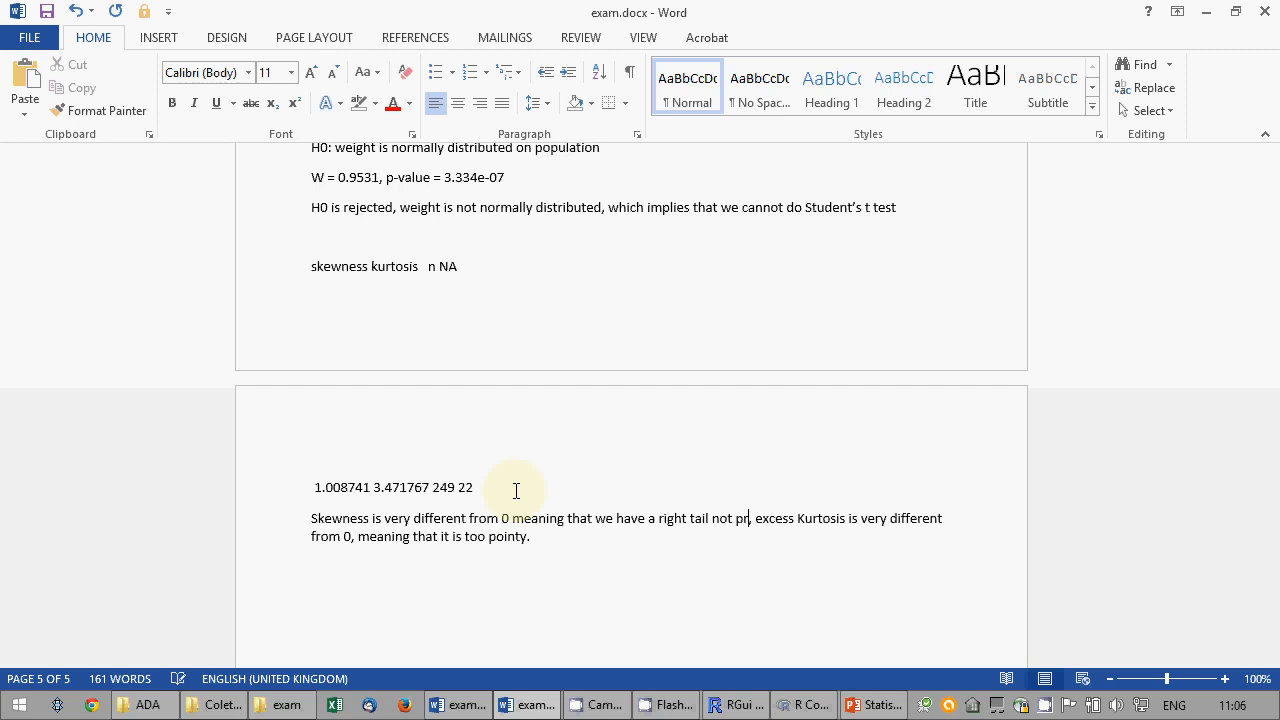
text( on the left)
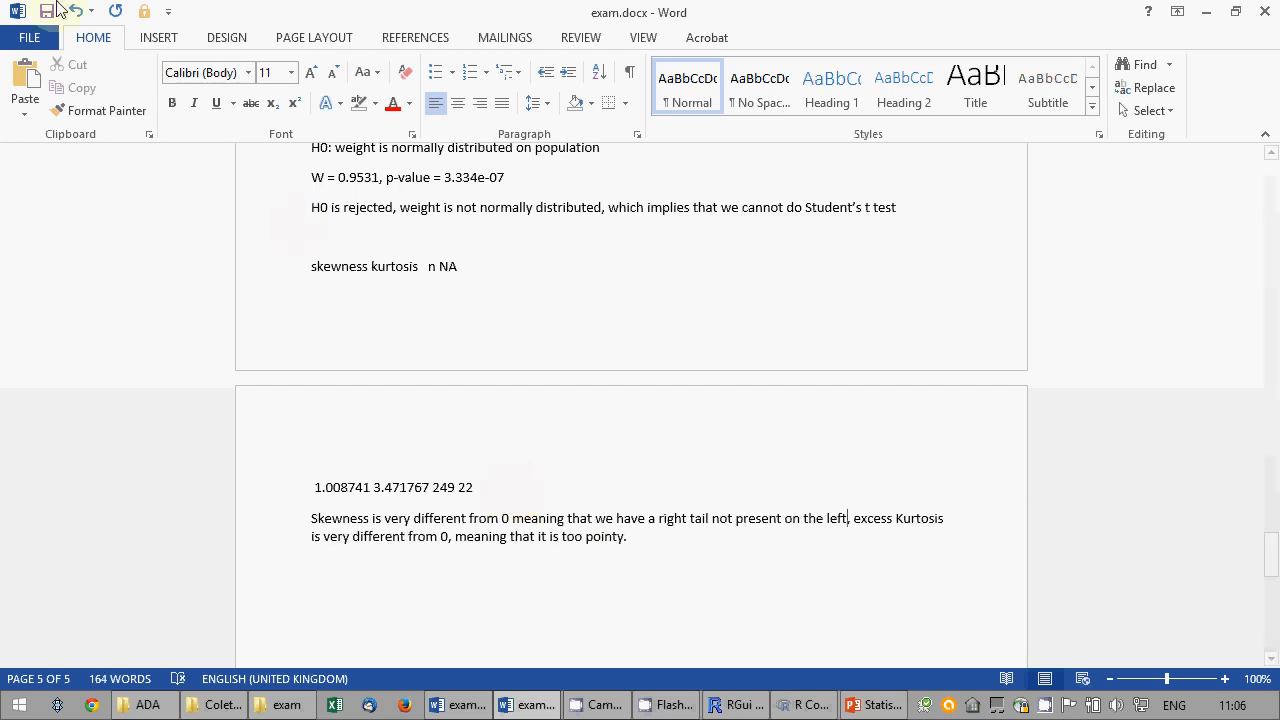
key(ctrl+s)
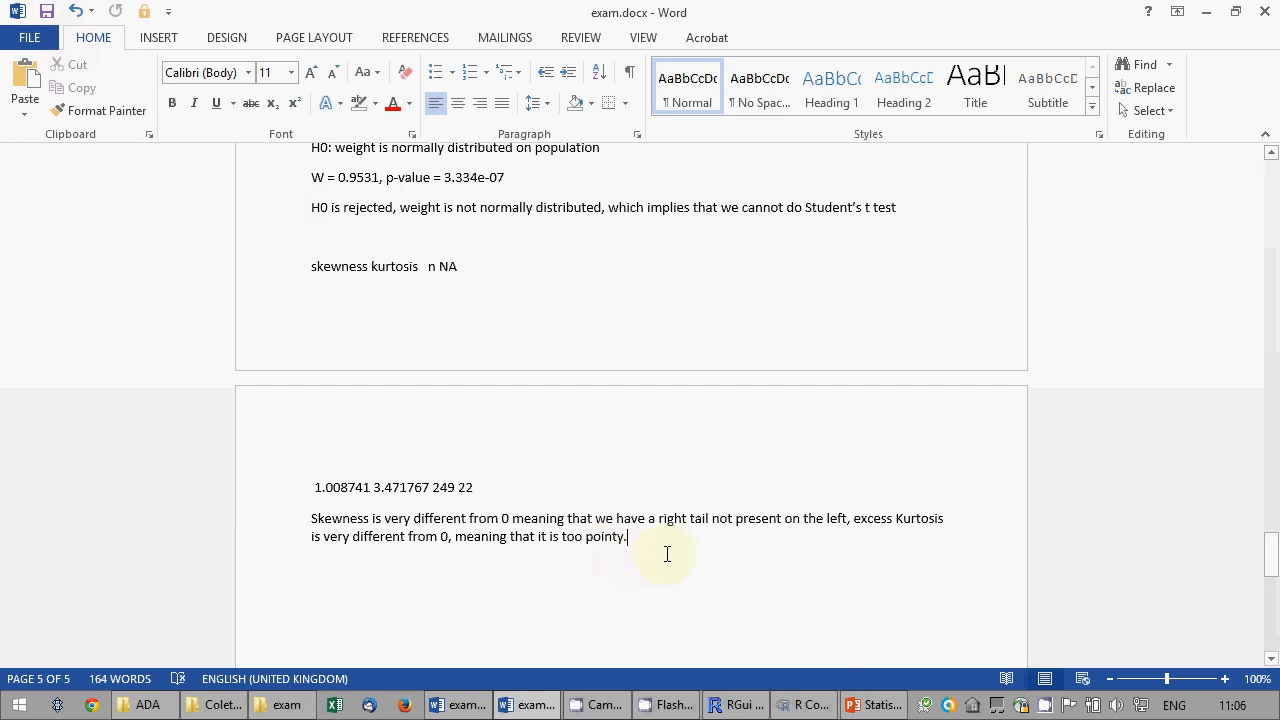
key(Return)
key(Return)
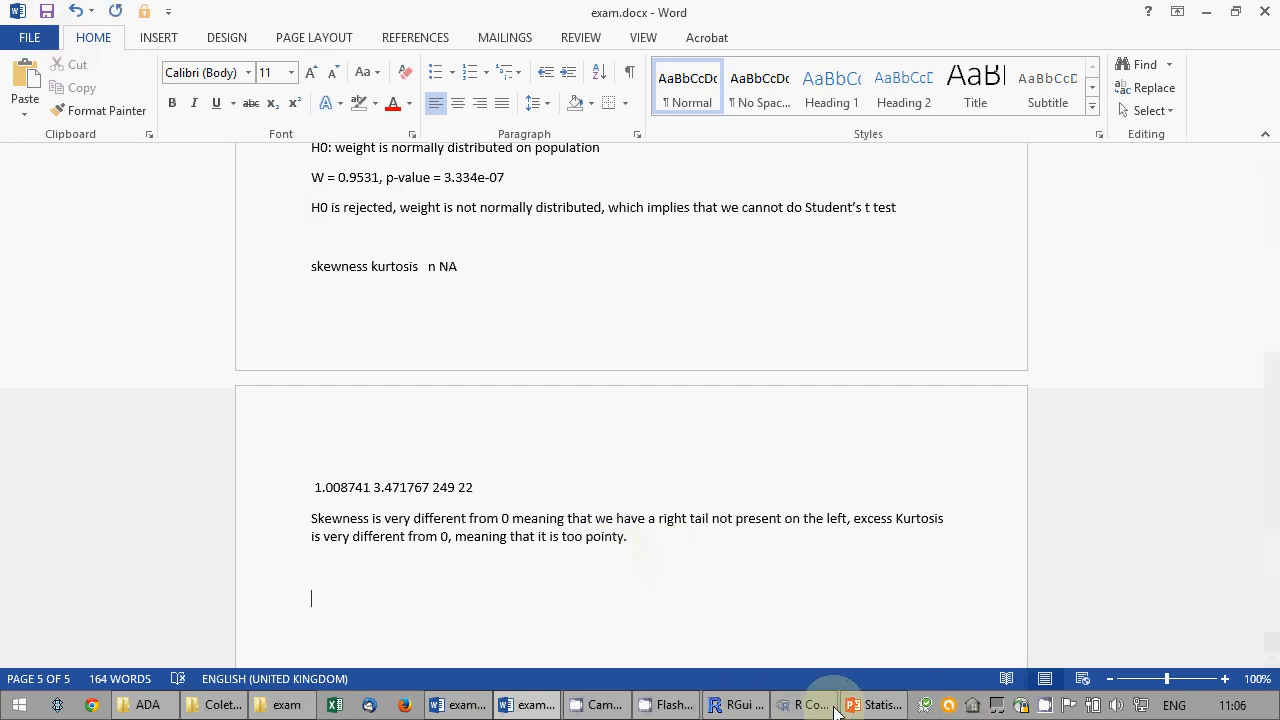
Switch to R Commander and plot a histogram of the weight variable.
click(537, 716)
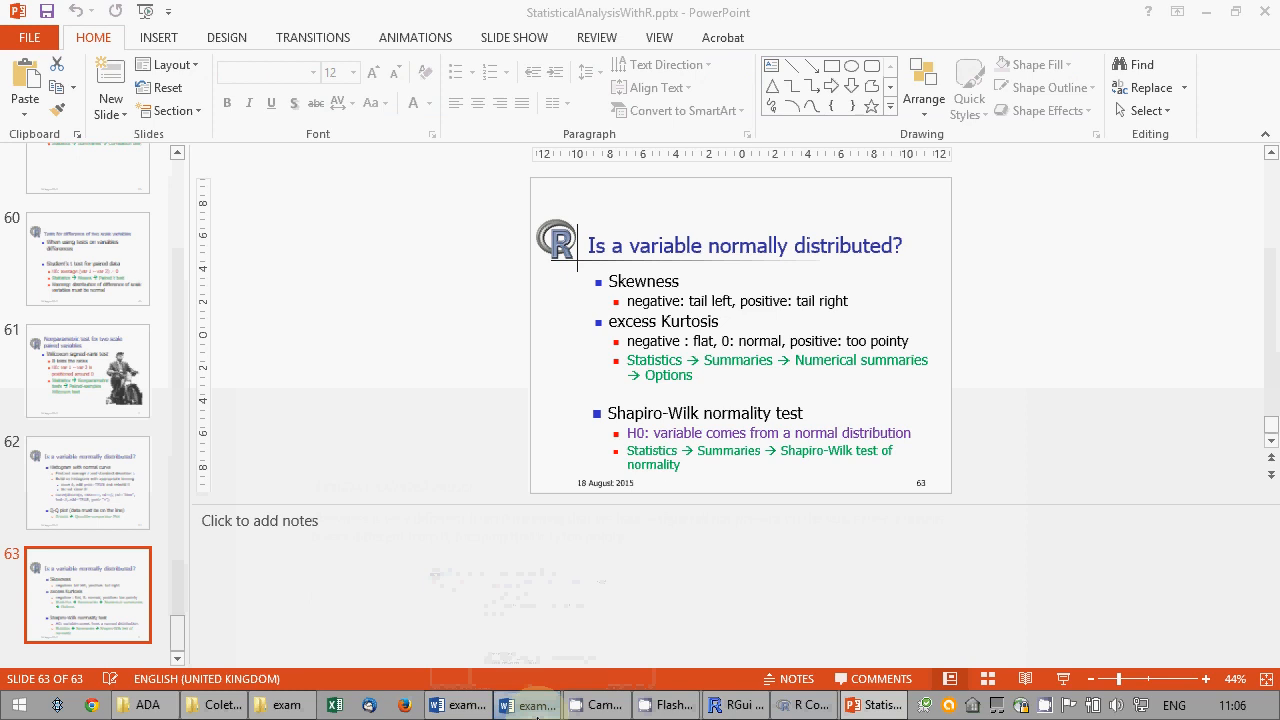
click(537, 714)
click(788, 712)
click(189, 32)
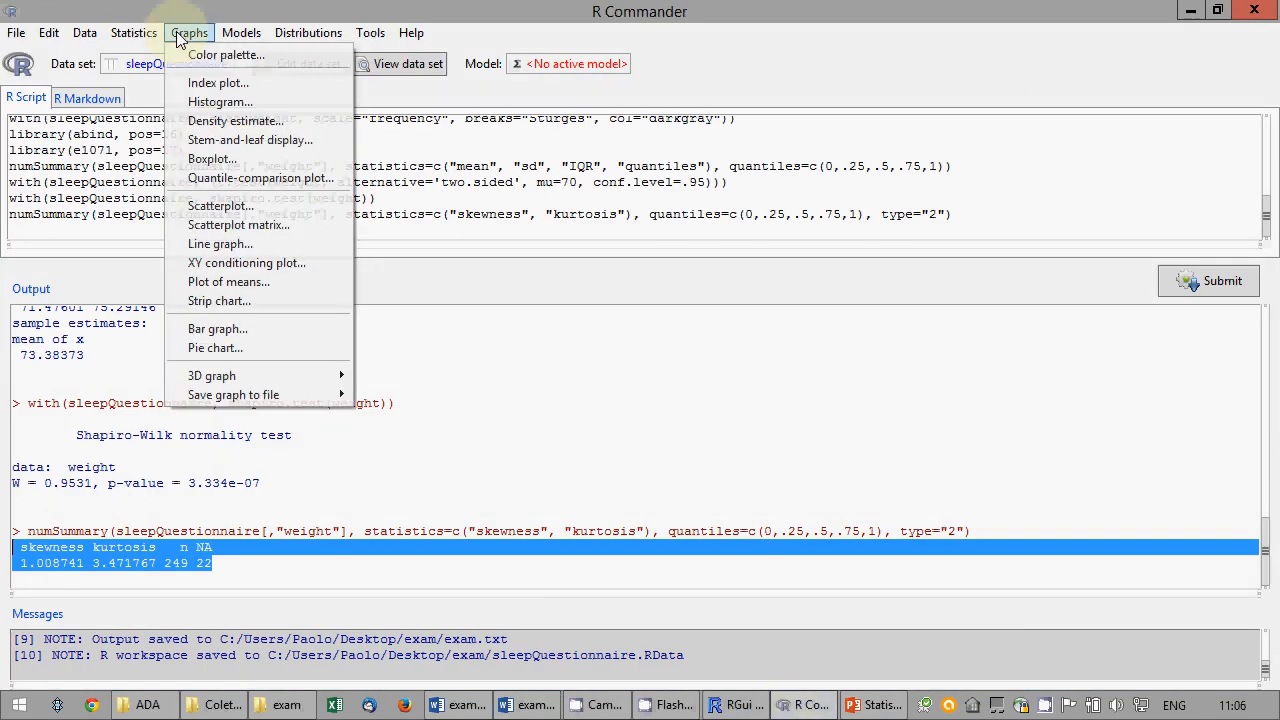
click(215, 102)
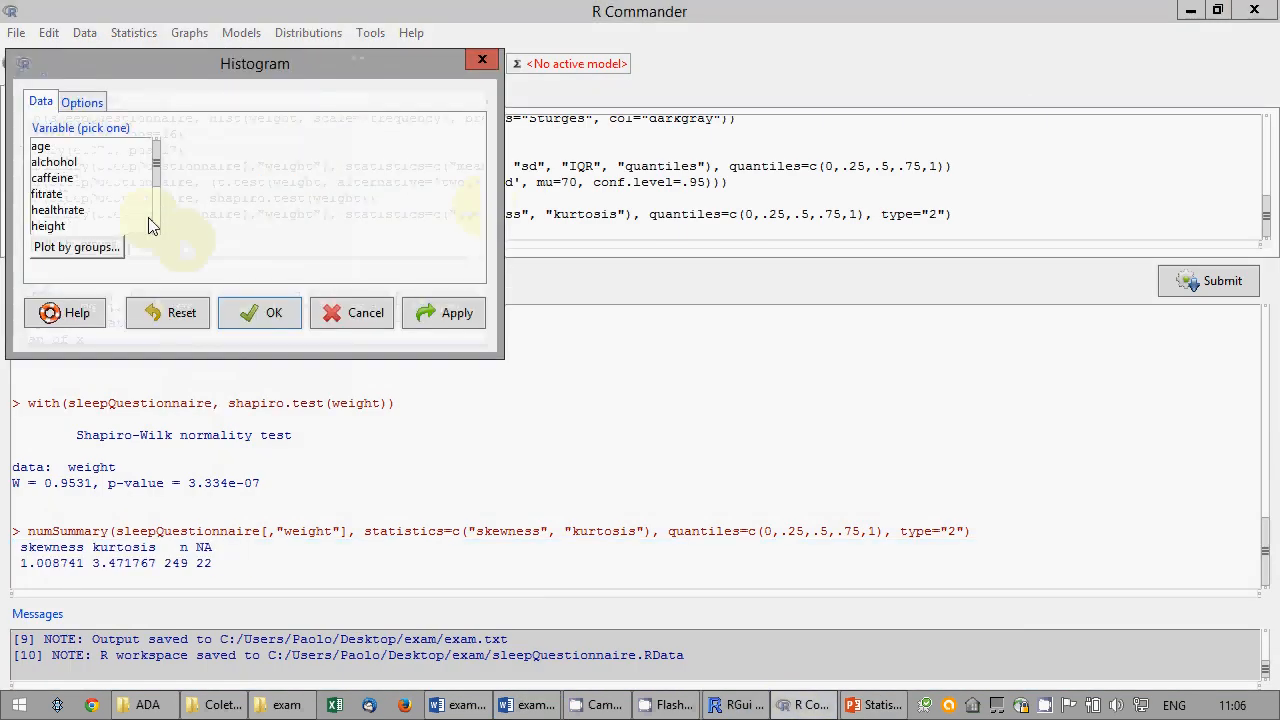
scroll(156, 225, down, 4)
click(262, 313)
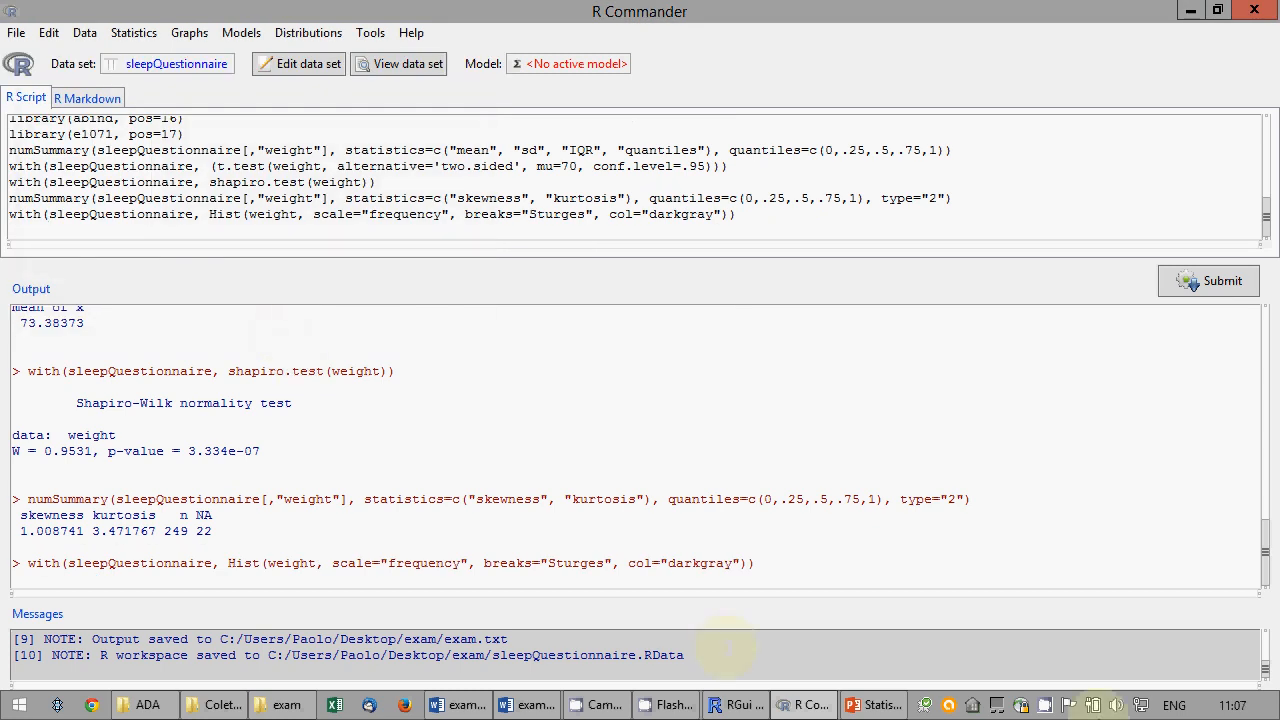
Consult slide 62 on the histogram with normal curve and close the weight histogram window in RGui.
click(872, 705)
click(101, 493)
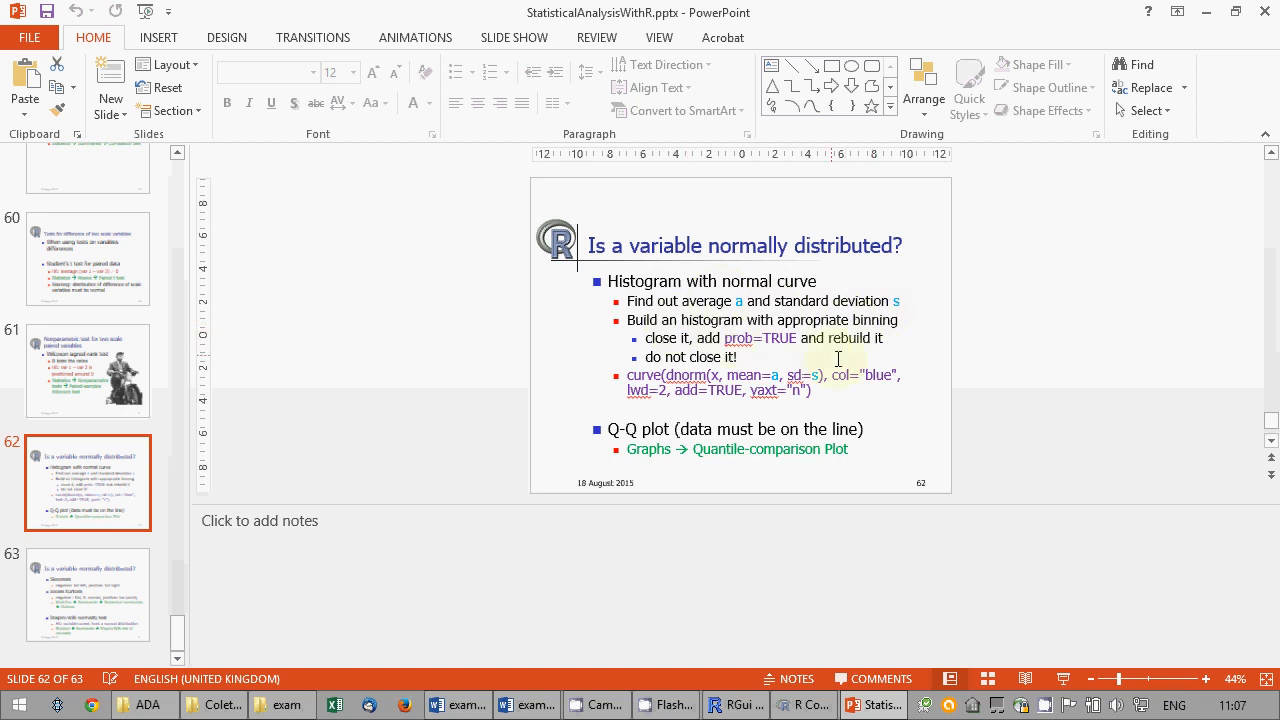
click(800, 705)
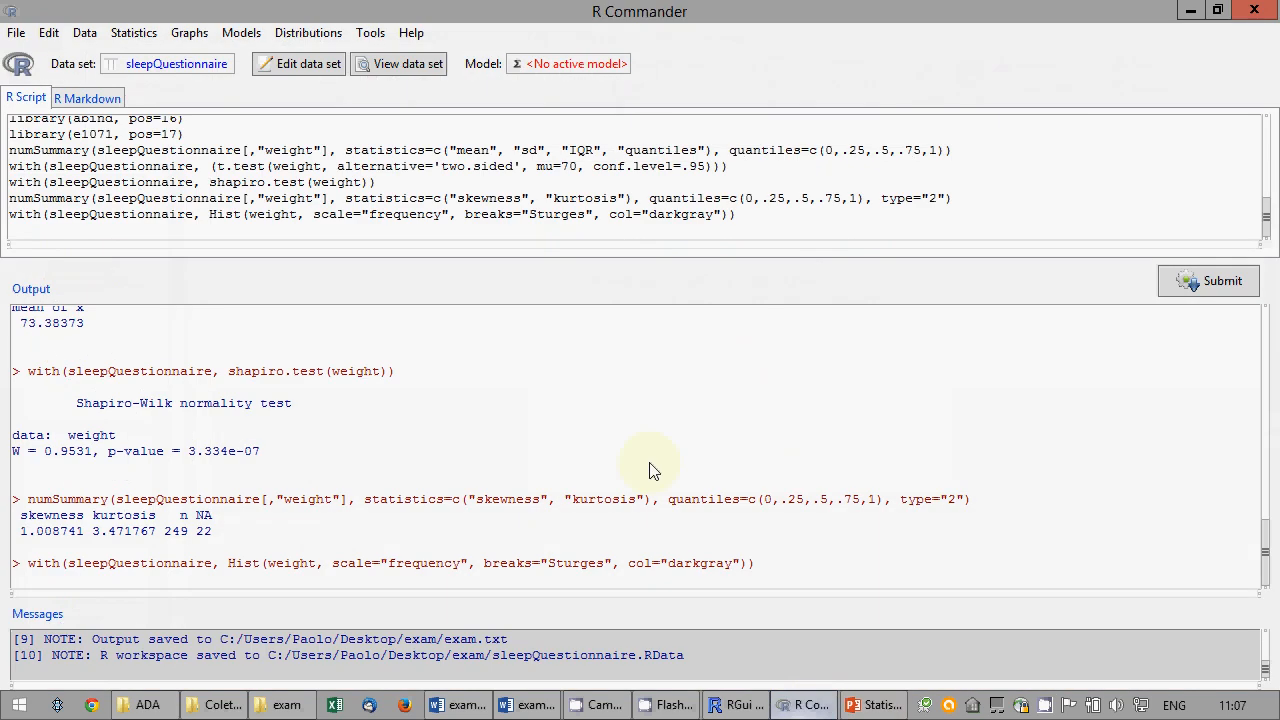
click(722, 708)
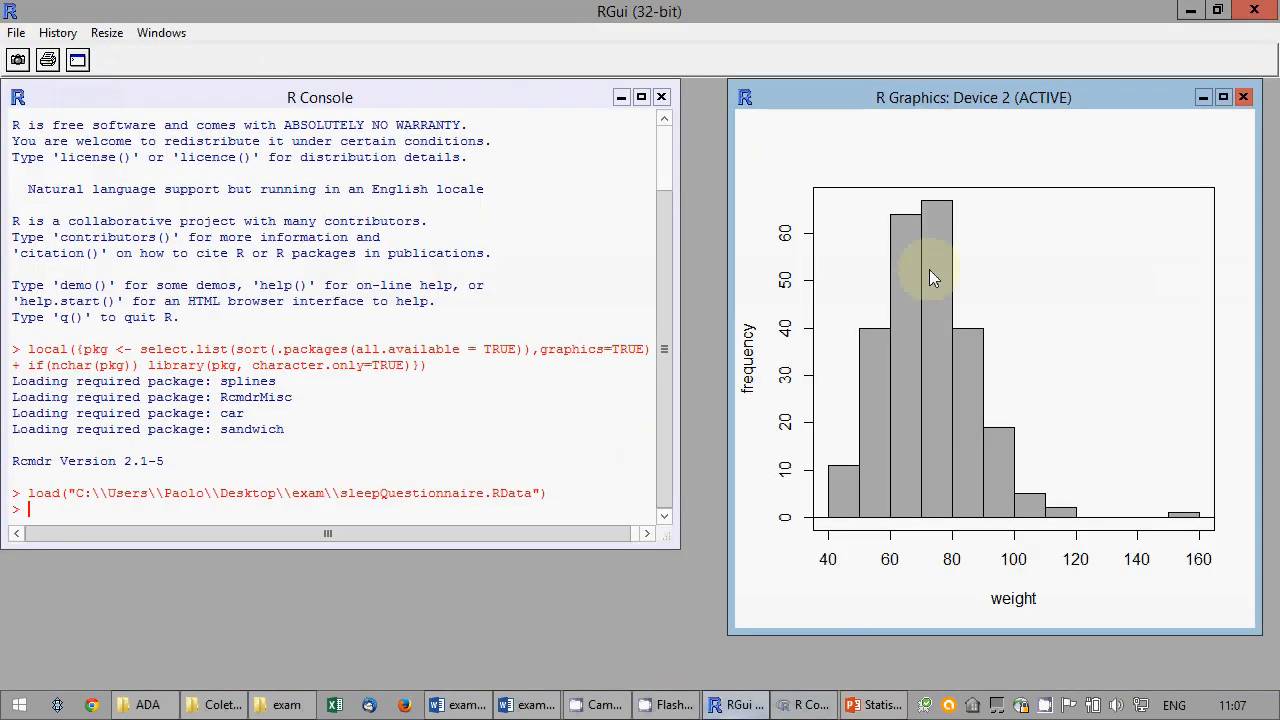
click(1243, 94)
In R Commander, add prob=TRUE to the last Hist command in the script and set its col value to "red".
click(812, 706)
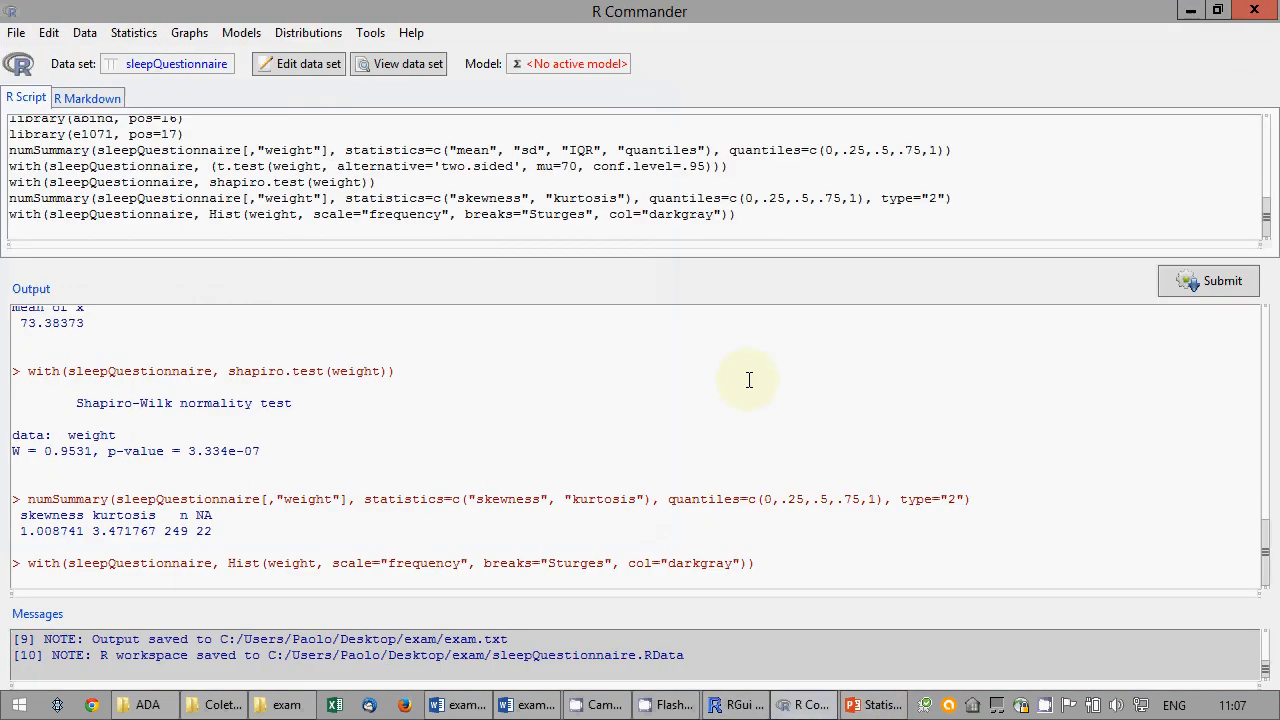
click(720, 213)
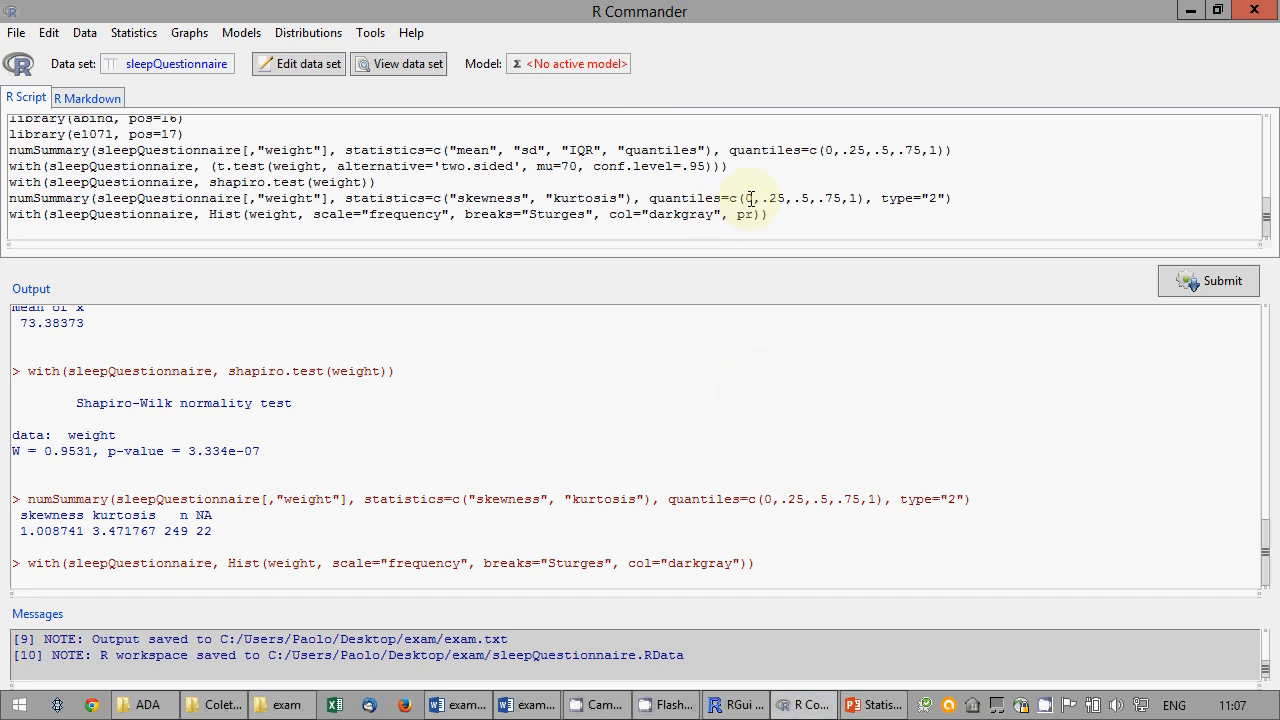
text(, prob=TRUE)
drag(716, 217, 651, 217)
key(Delete)
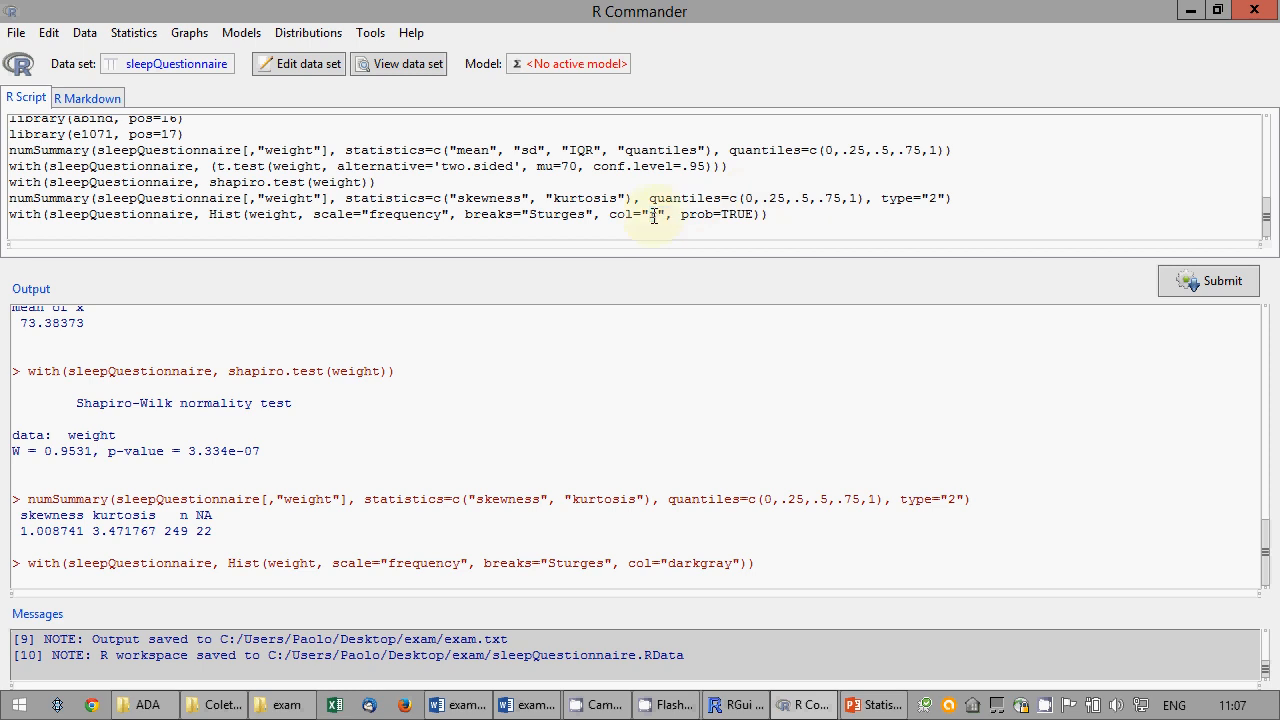
text(red)
click(806, 220)
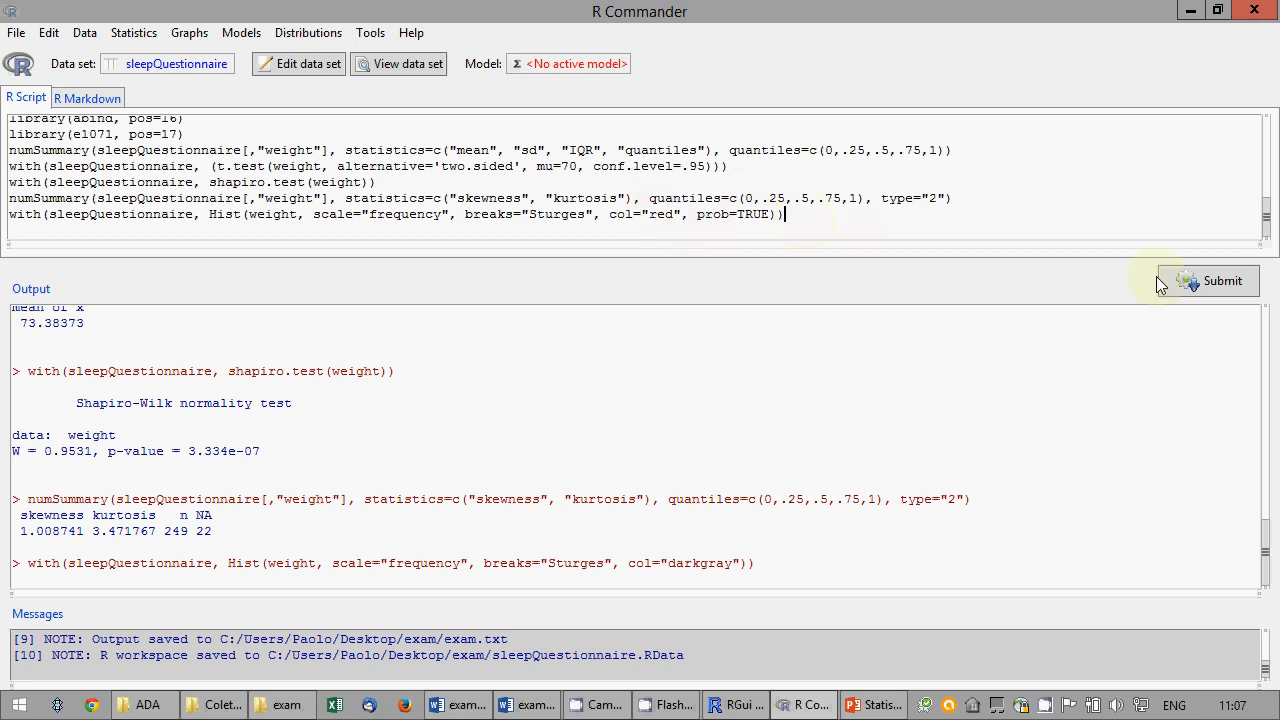
Run the edited Hist command, copy the curve(dnorm(...)) command from slide 62, and paste it below Hist in the R Commander script.
click(1160, 280)
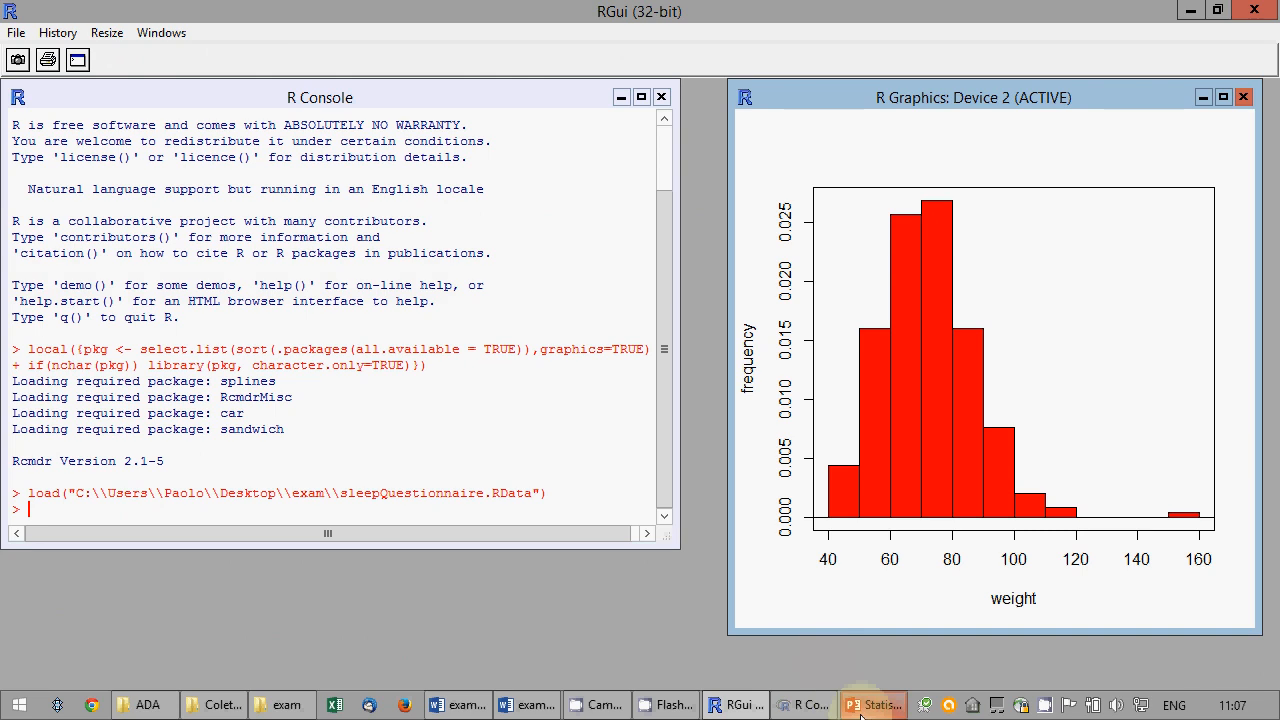
click(872, 705)
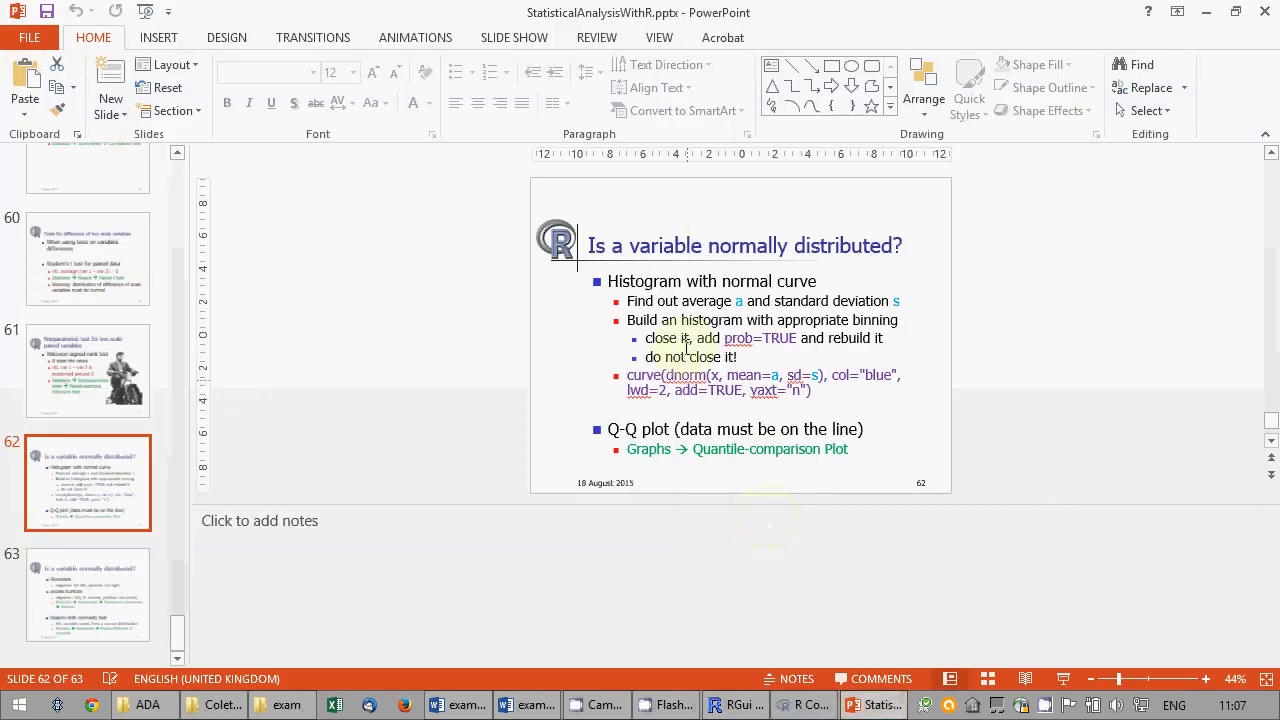
drag(627, 375, 810, 395)
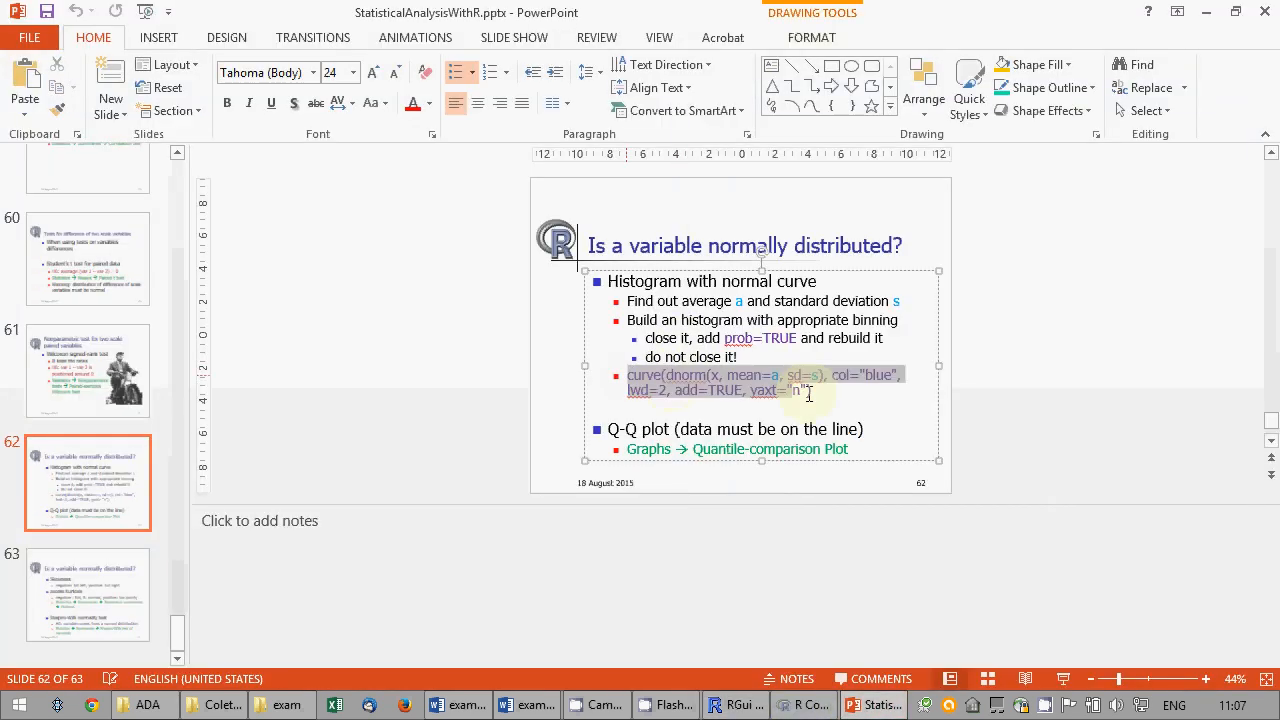
click(852, 700)
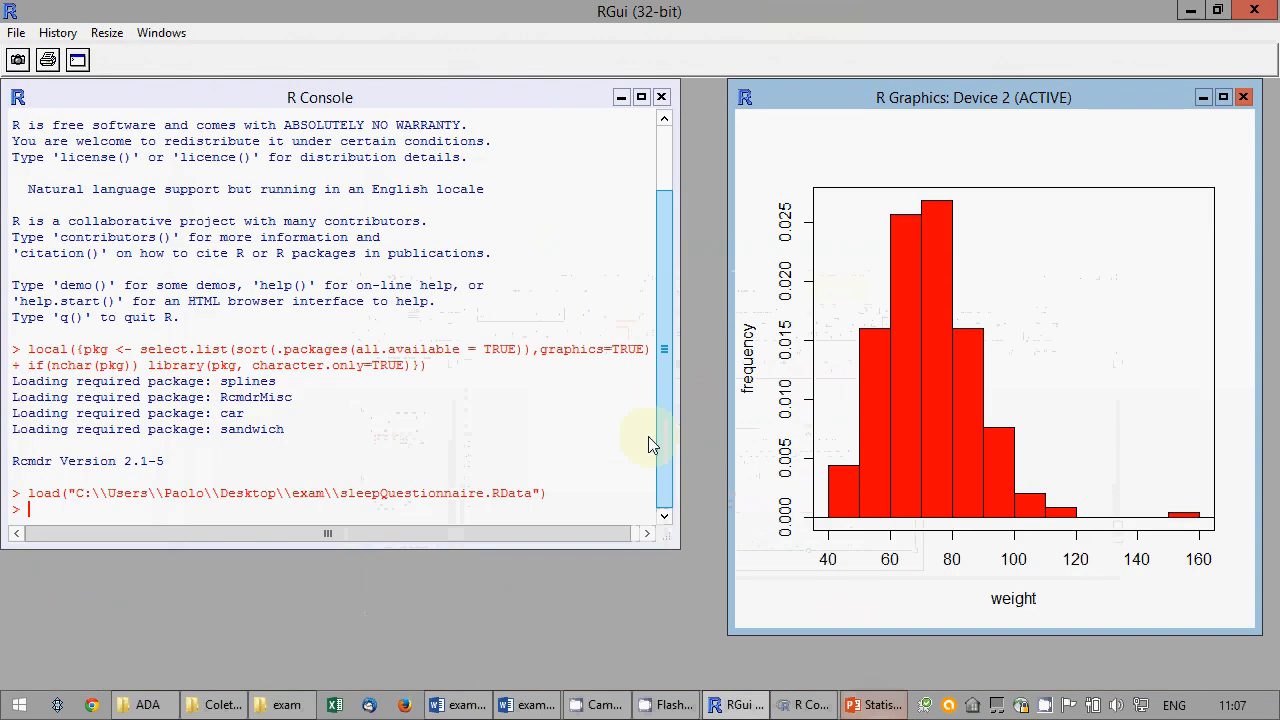
click(810, 705)
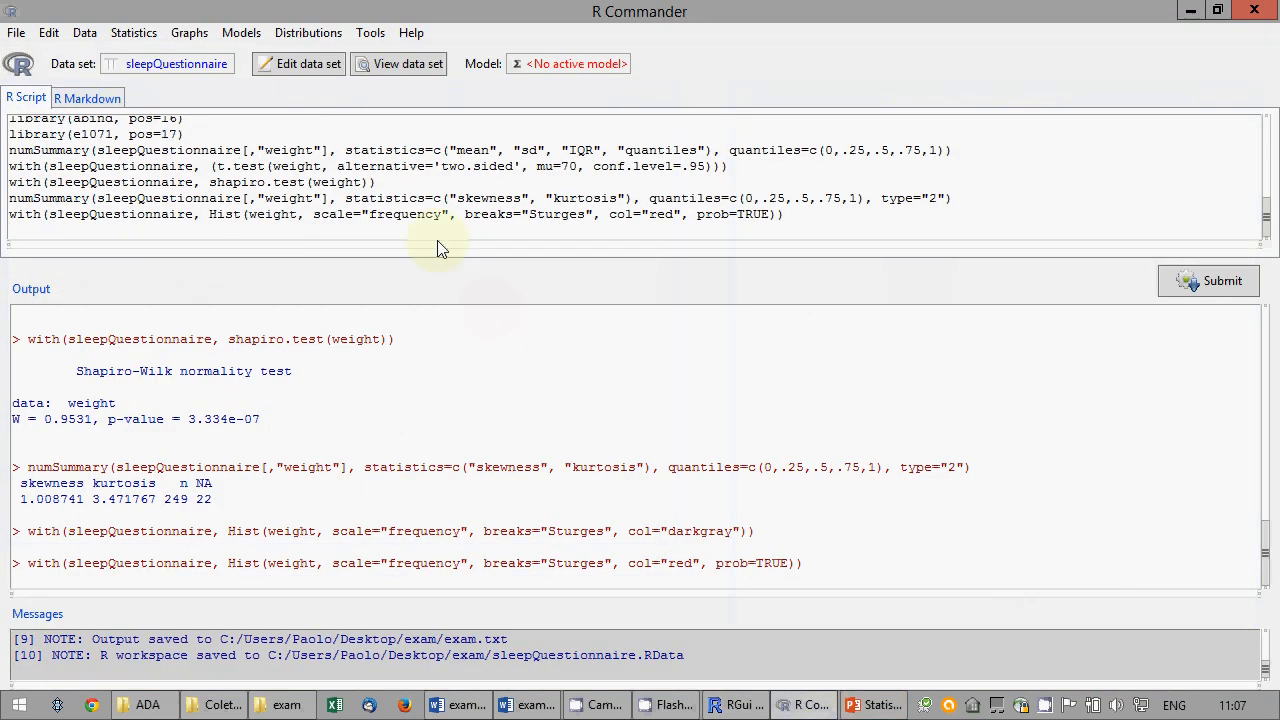
text(curve(dnorm(x, mean=a, sd=b), col="blue", lwd=2, add=TRUE, yaxt="n"))
Look up the weight mean and standard deviation in exam.docx, set mean=73.38 and sd=15.28 in the curve command, and run it.
click(178, 230)
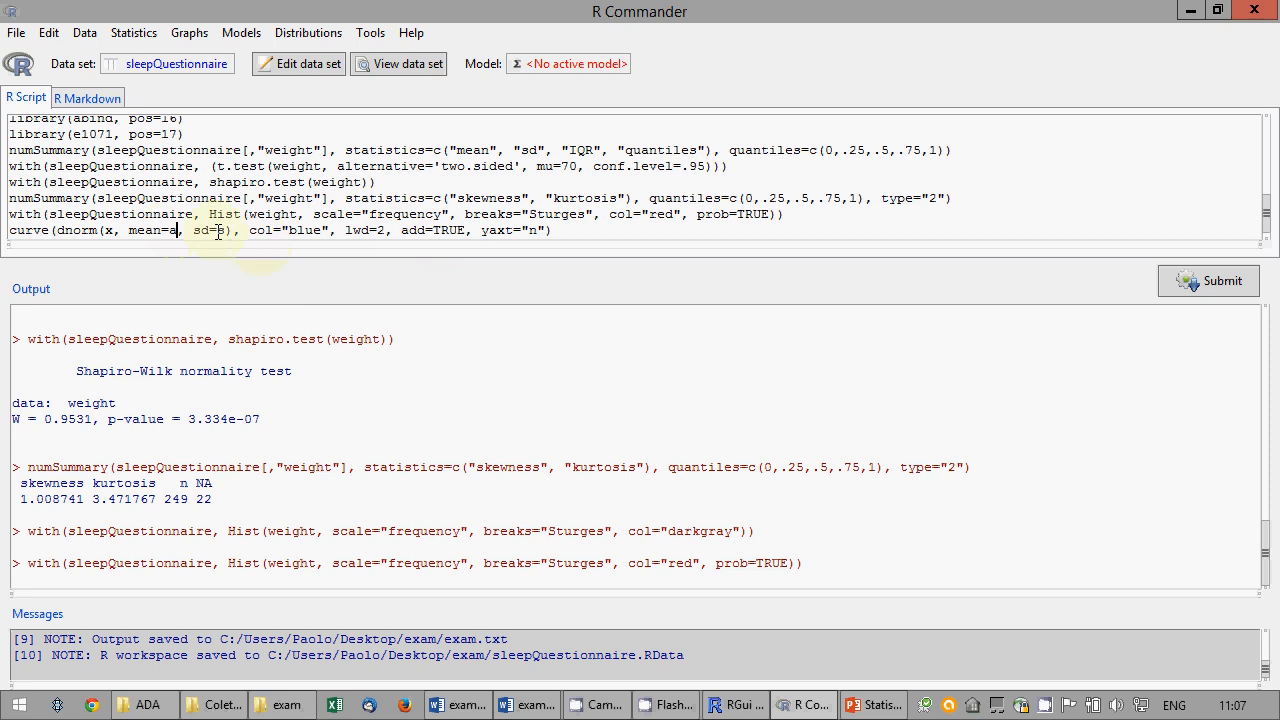
click(524, 706)
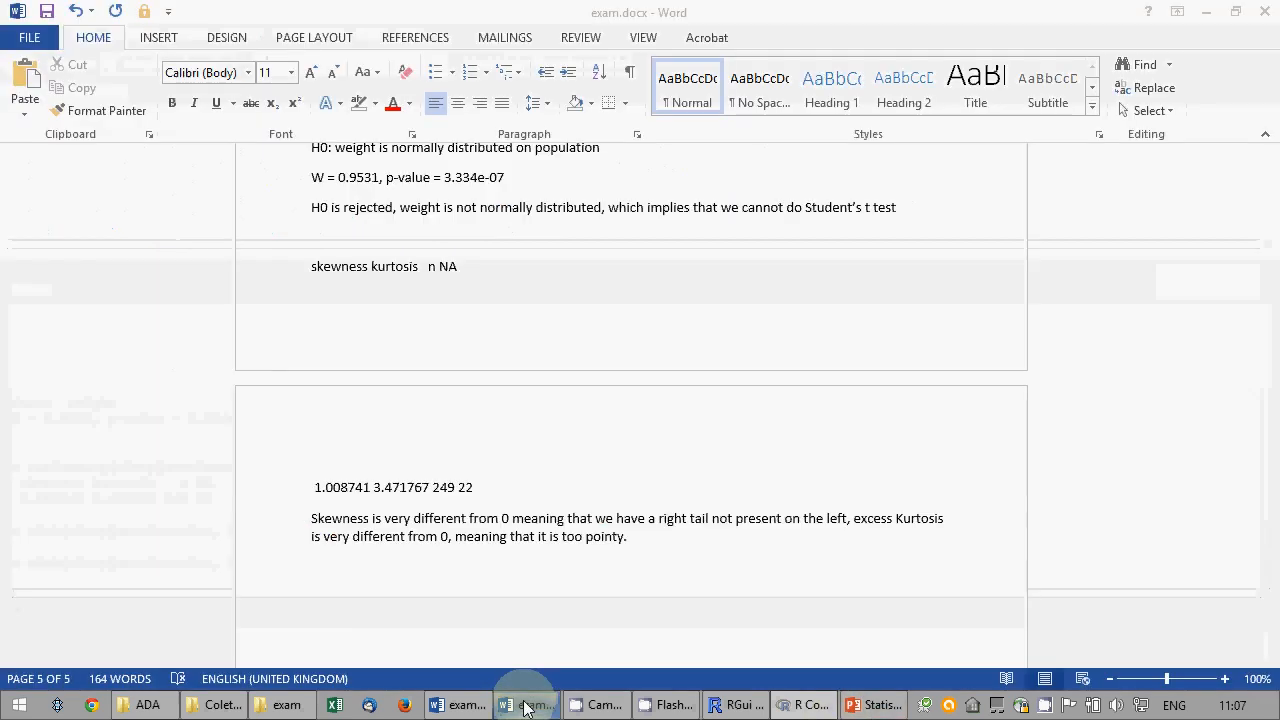
scroll(683, 366, up, 10)
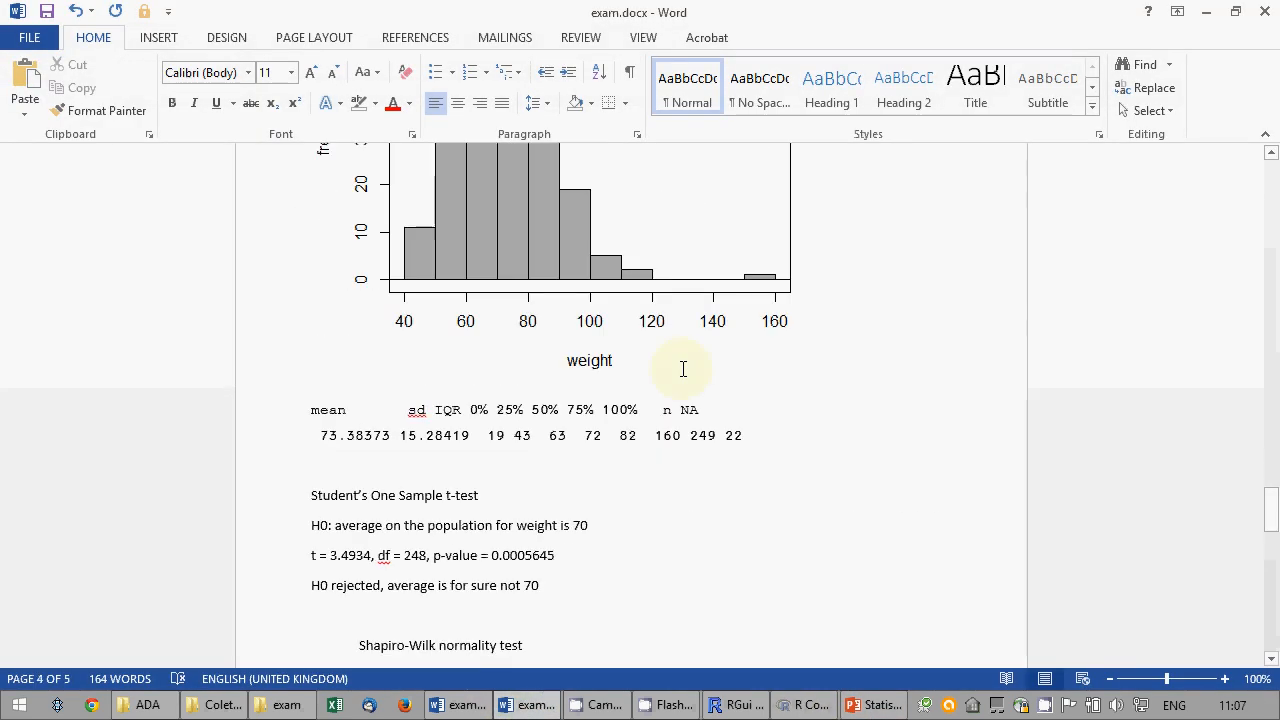
scroll(683, 369, up, 1)
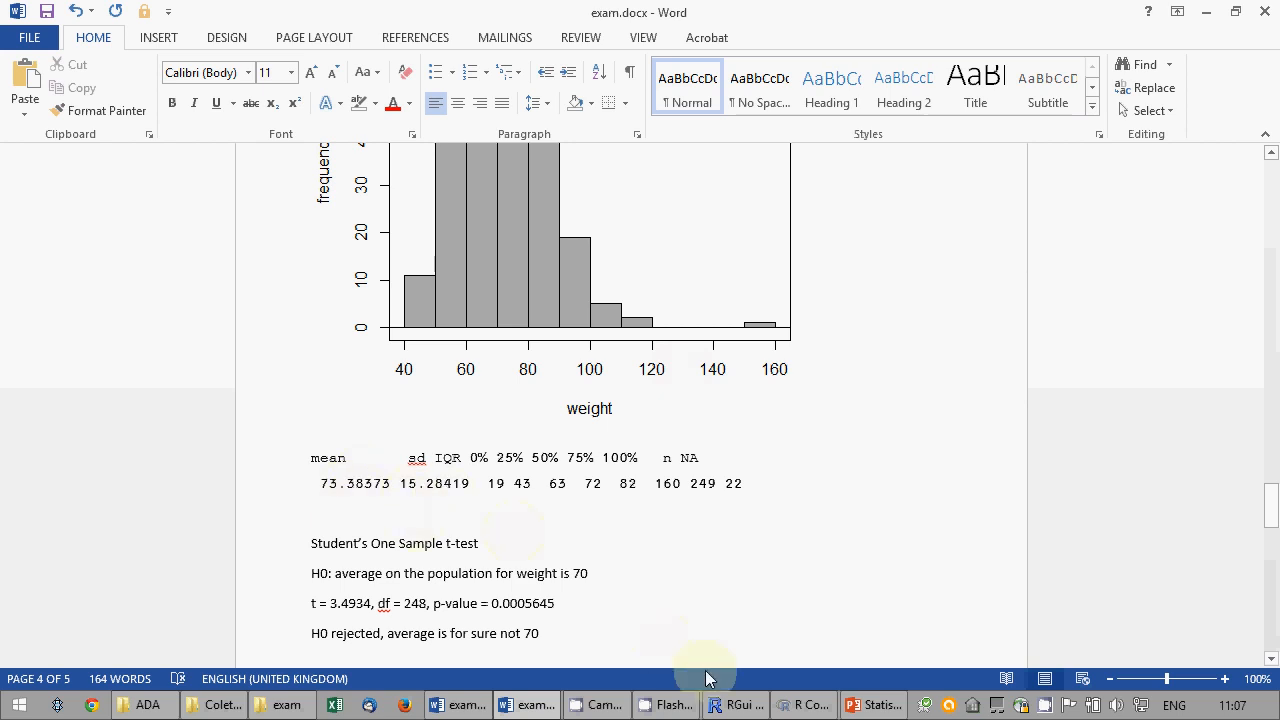
click(802, 708)
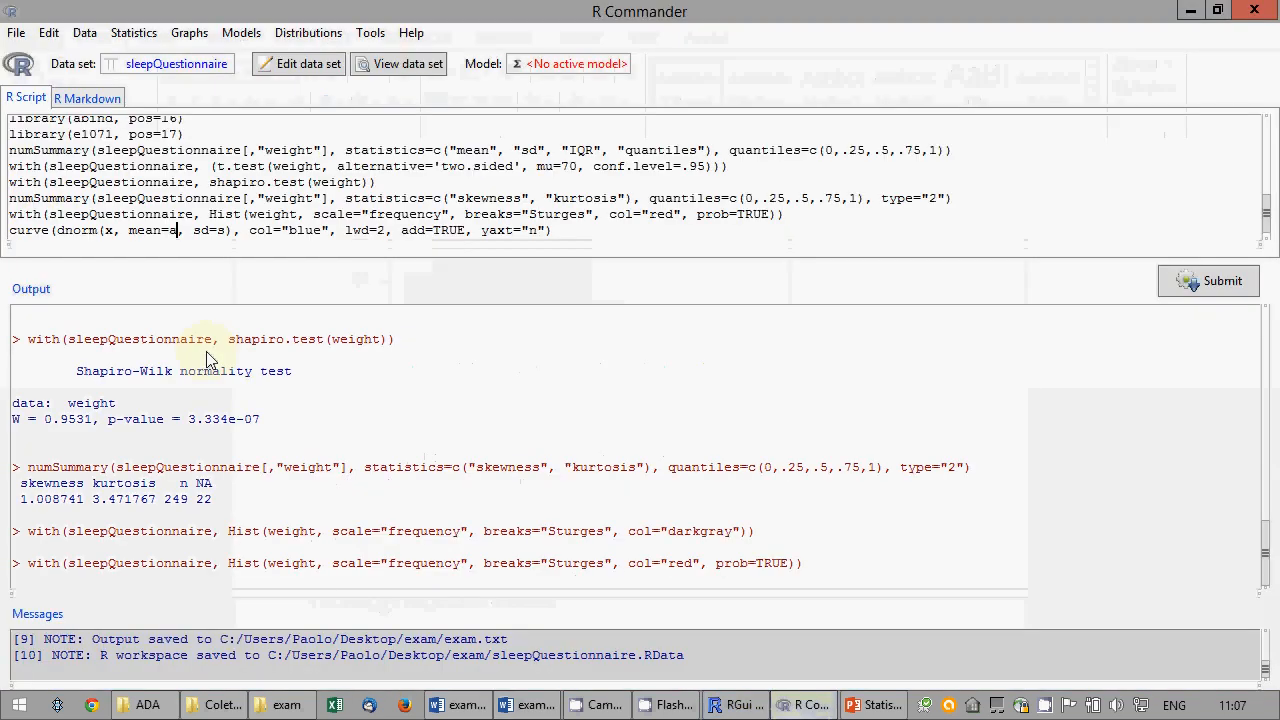
text(3.)
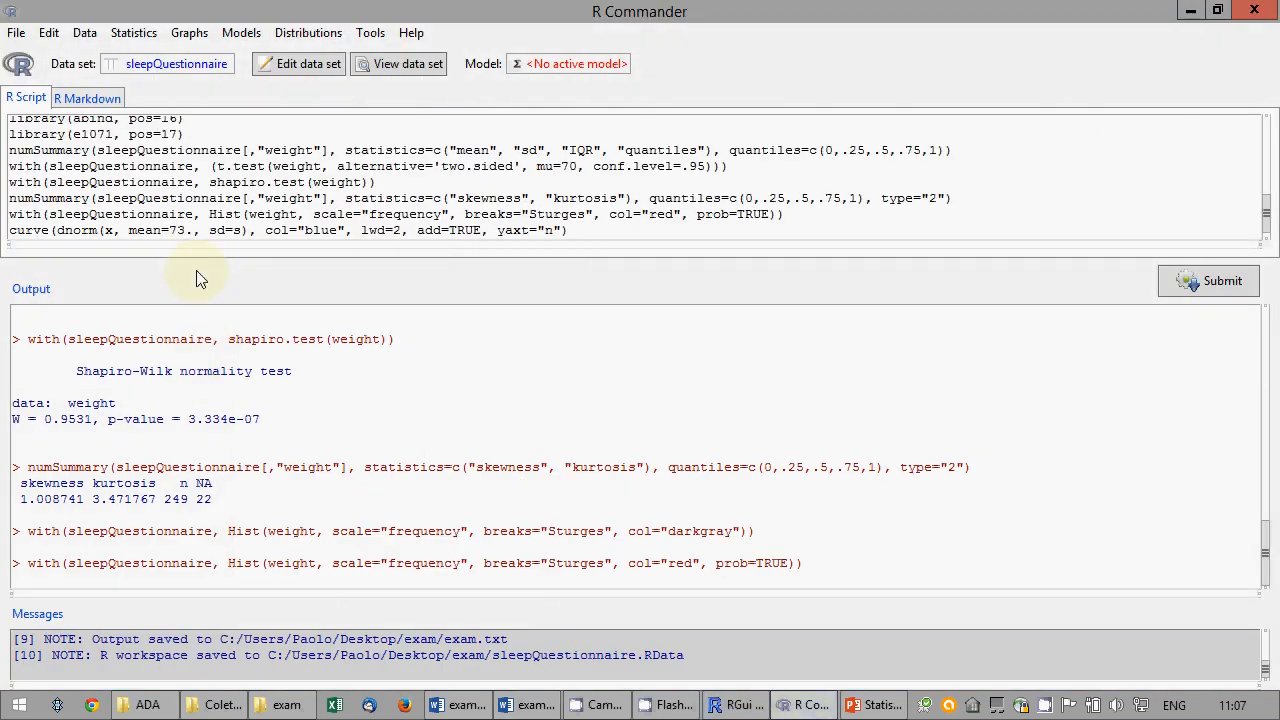
text(38, sd=)
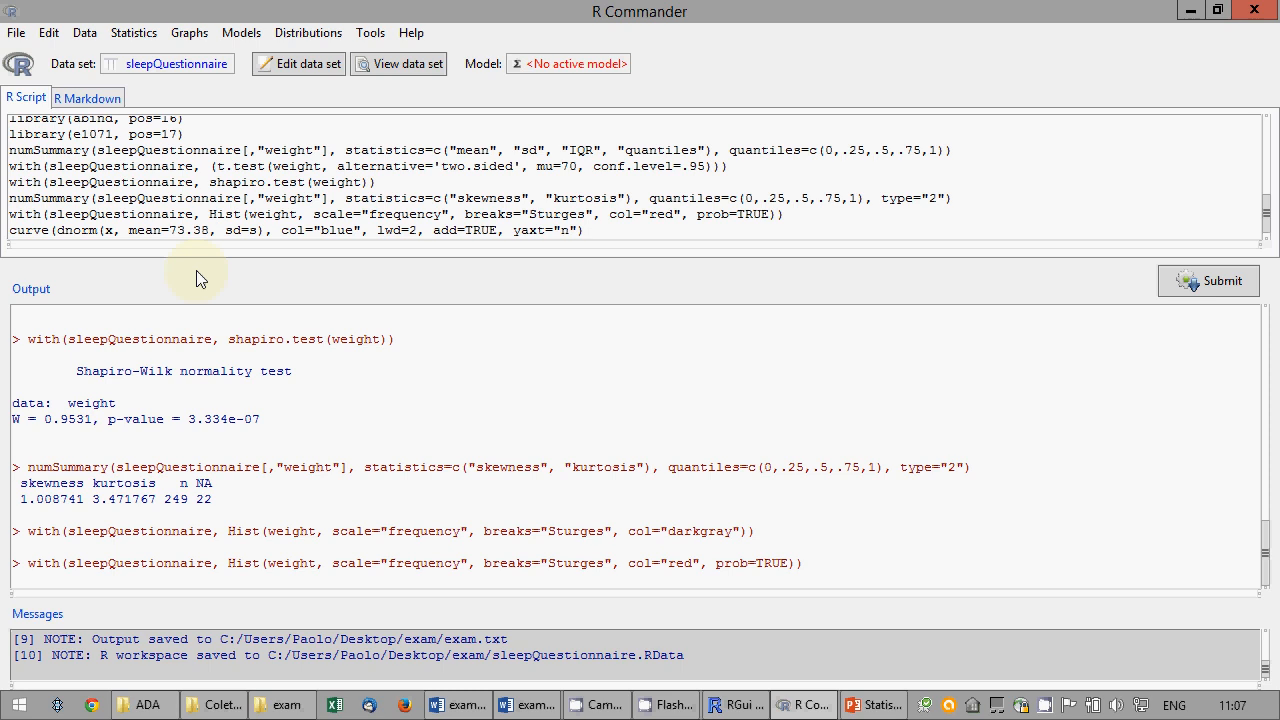
text(15.)
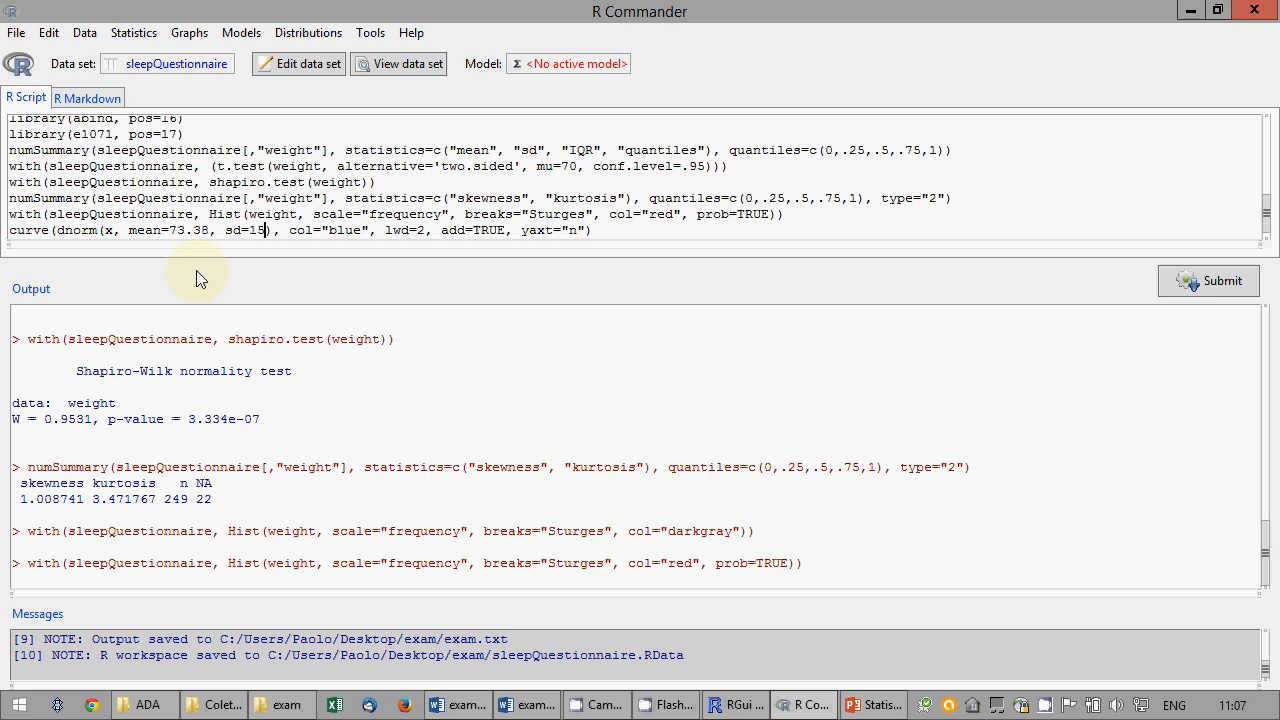
text(28)
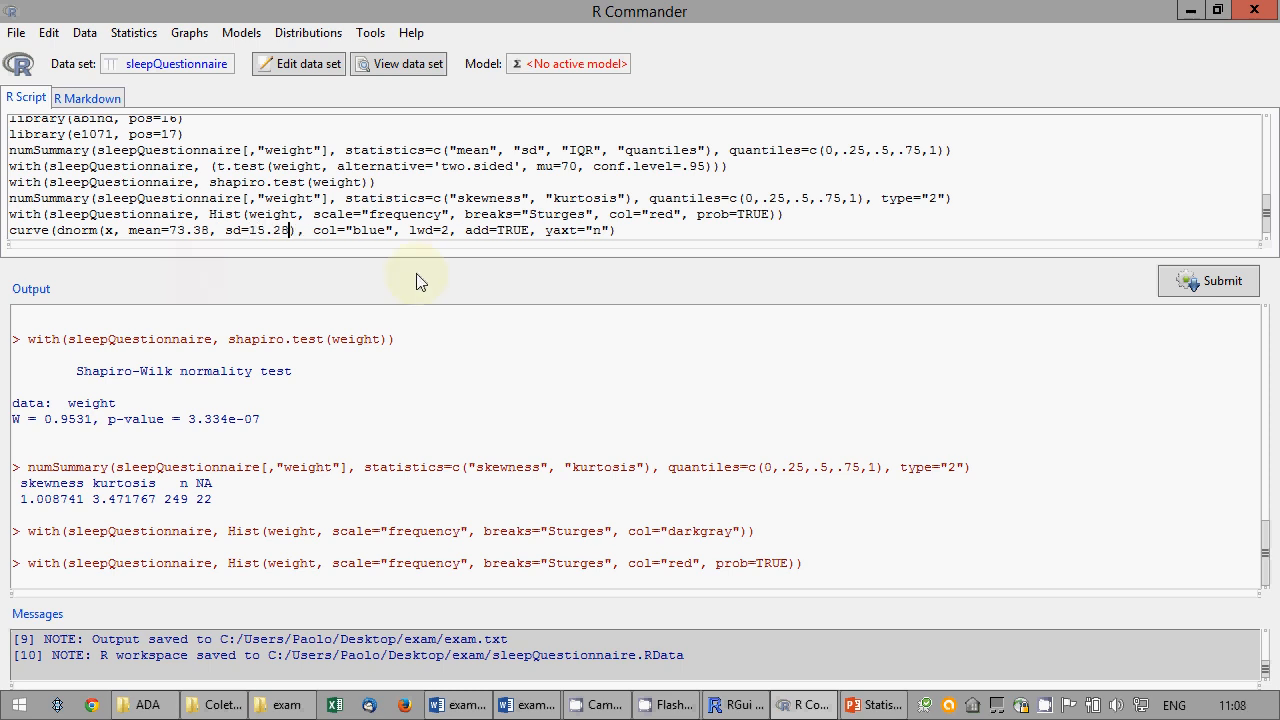
click(1220, 281)
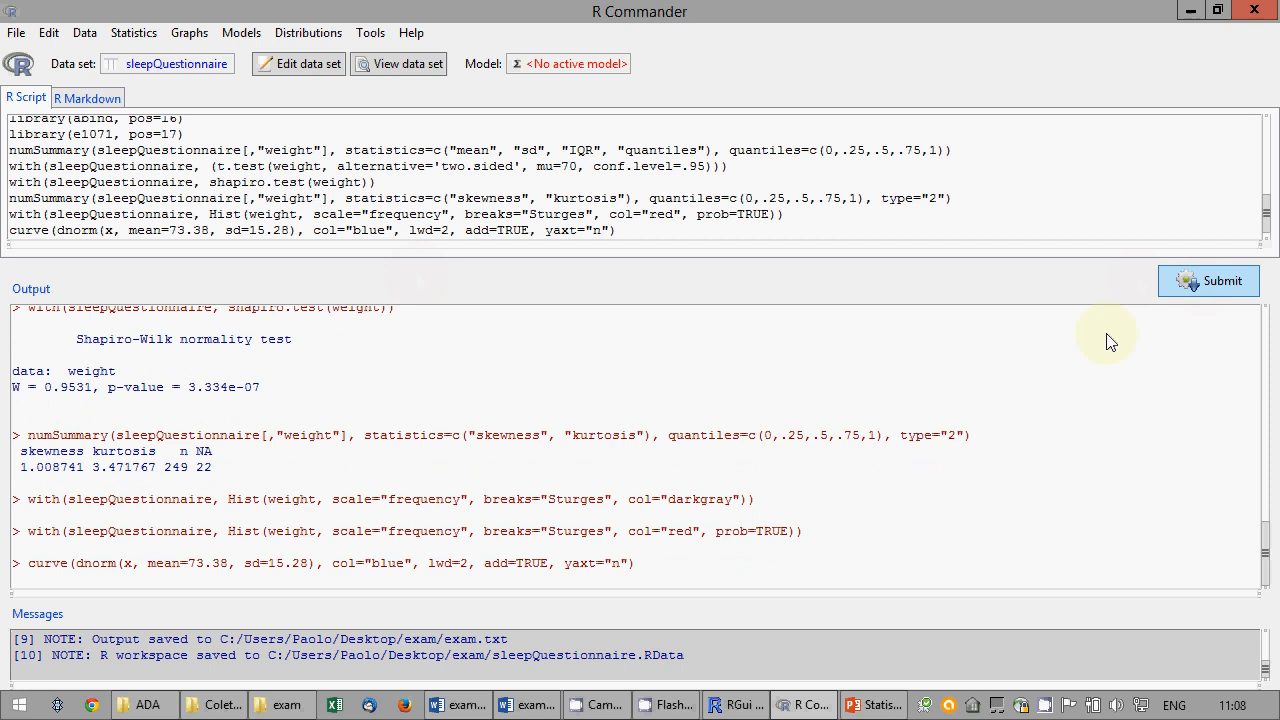
Copy the red histogram with the normal curve from RGui as a bitmap and paste it at the end of exam.docx.
click(810, 703)
click(745, 704)
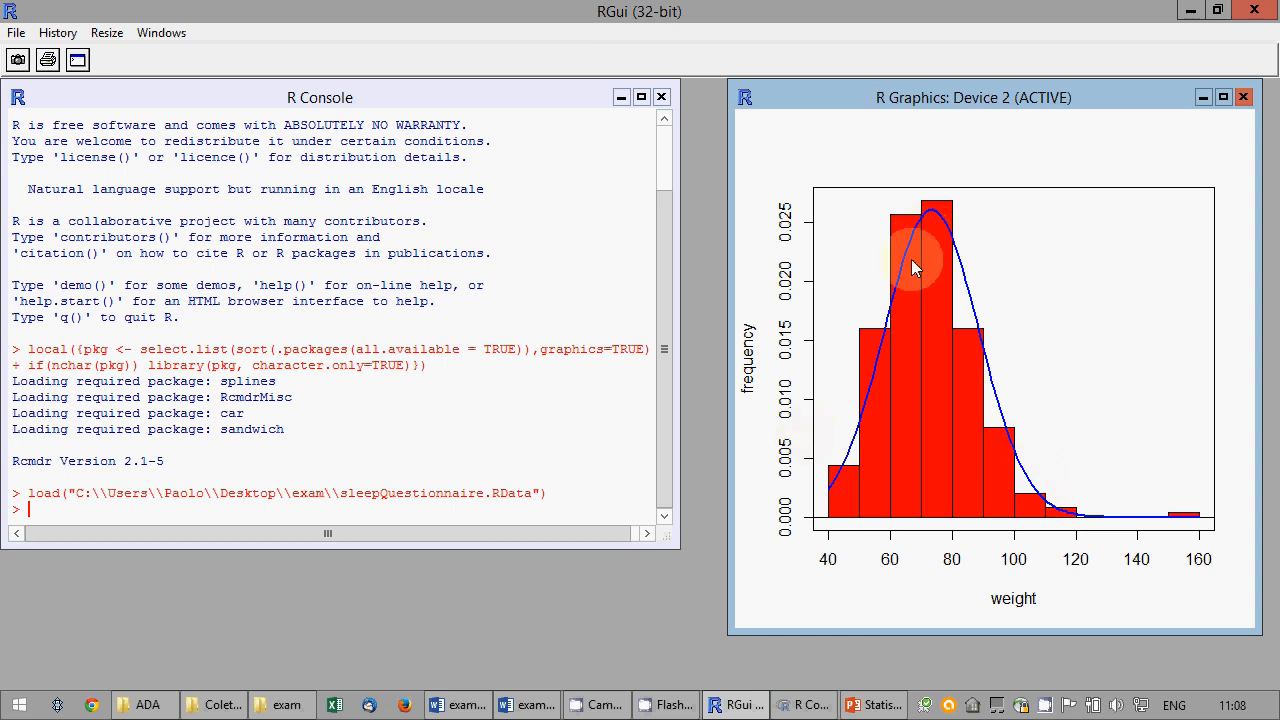
right_click(1048, 336)
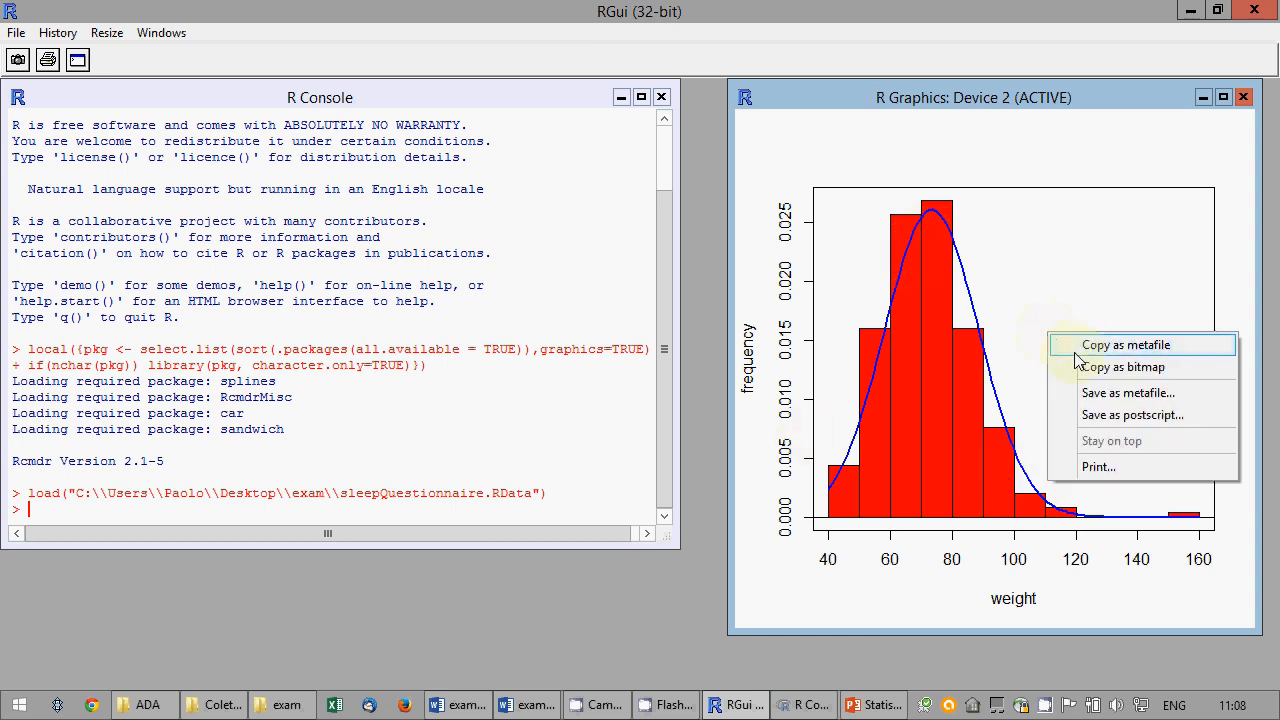
click(1080, 367)
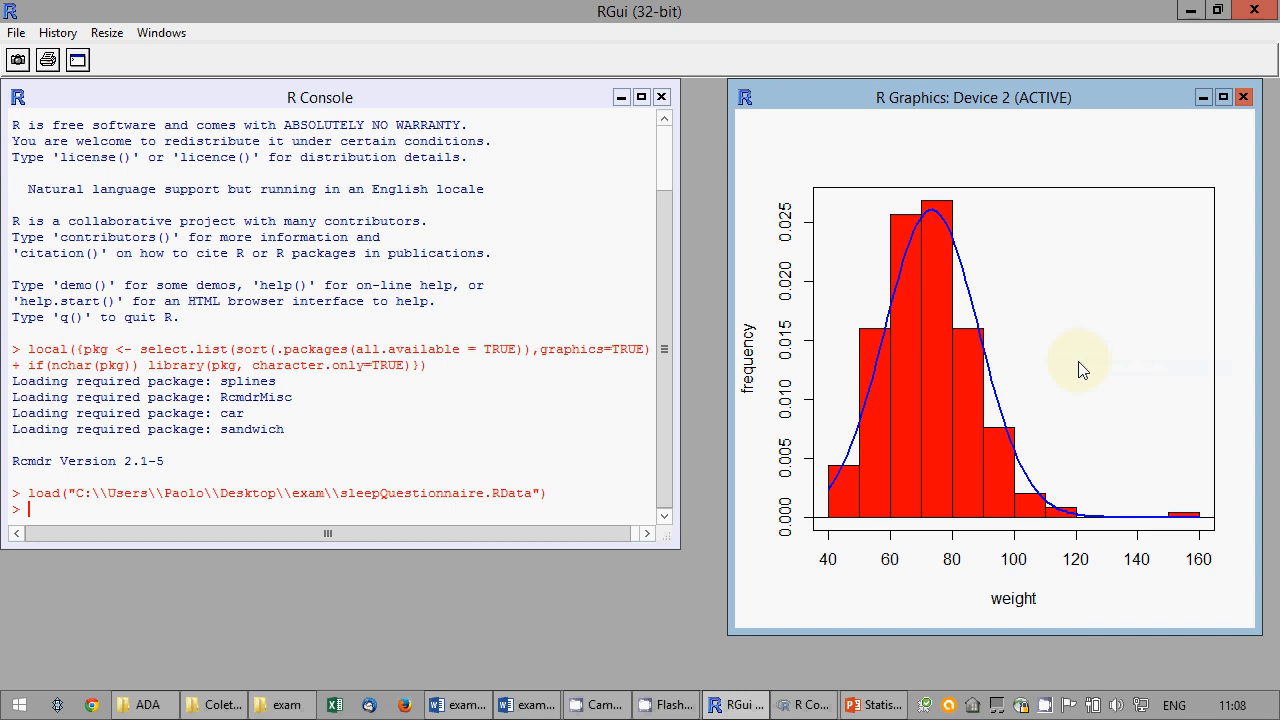
click(876, 708)
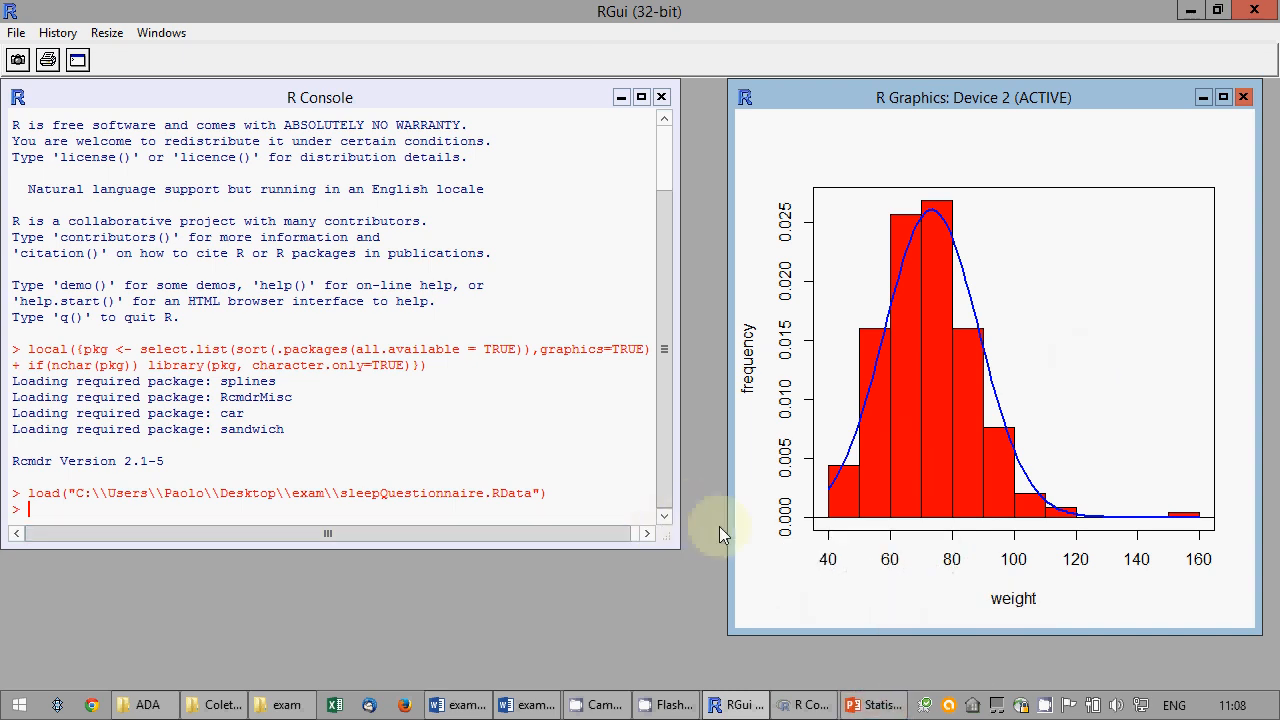
click(530, 702)
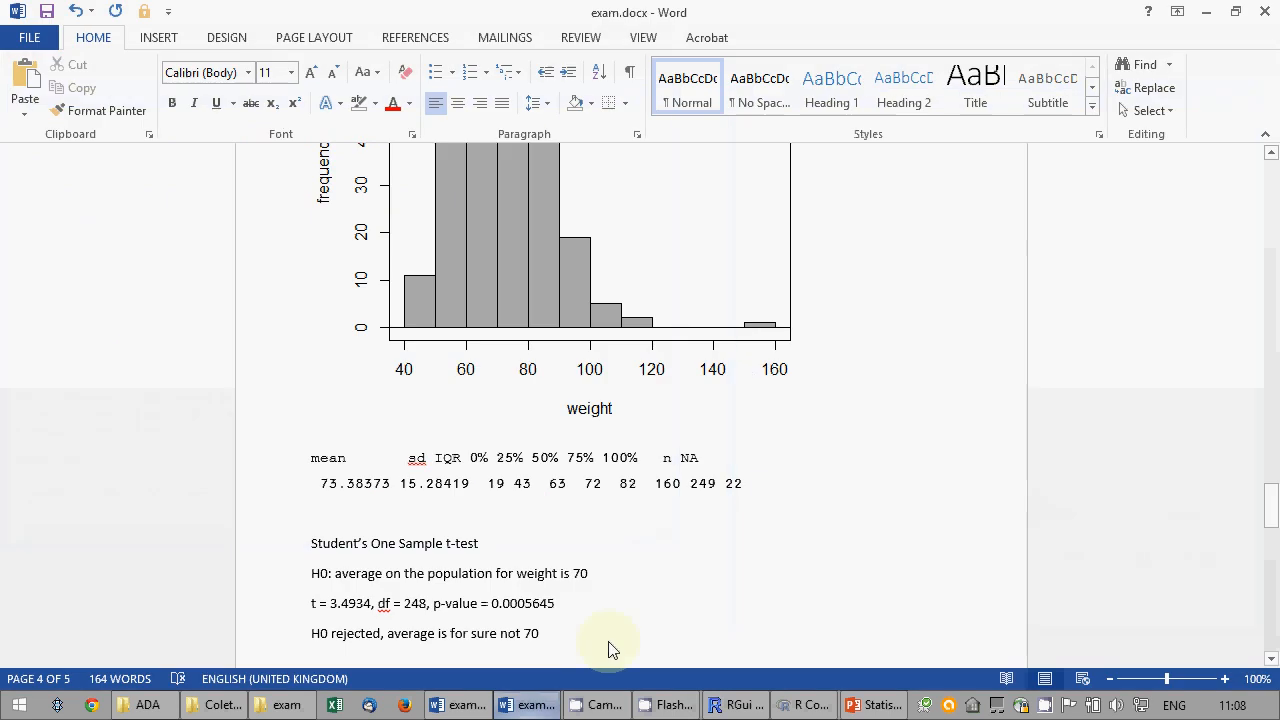
scroll(612, 645, down, 15)
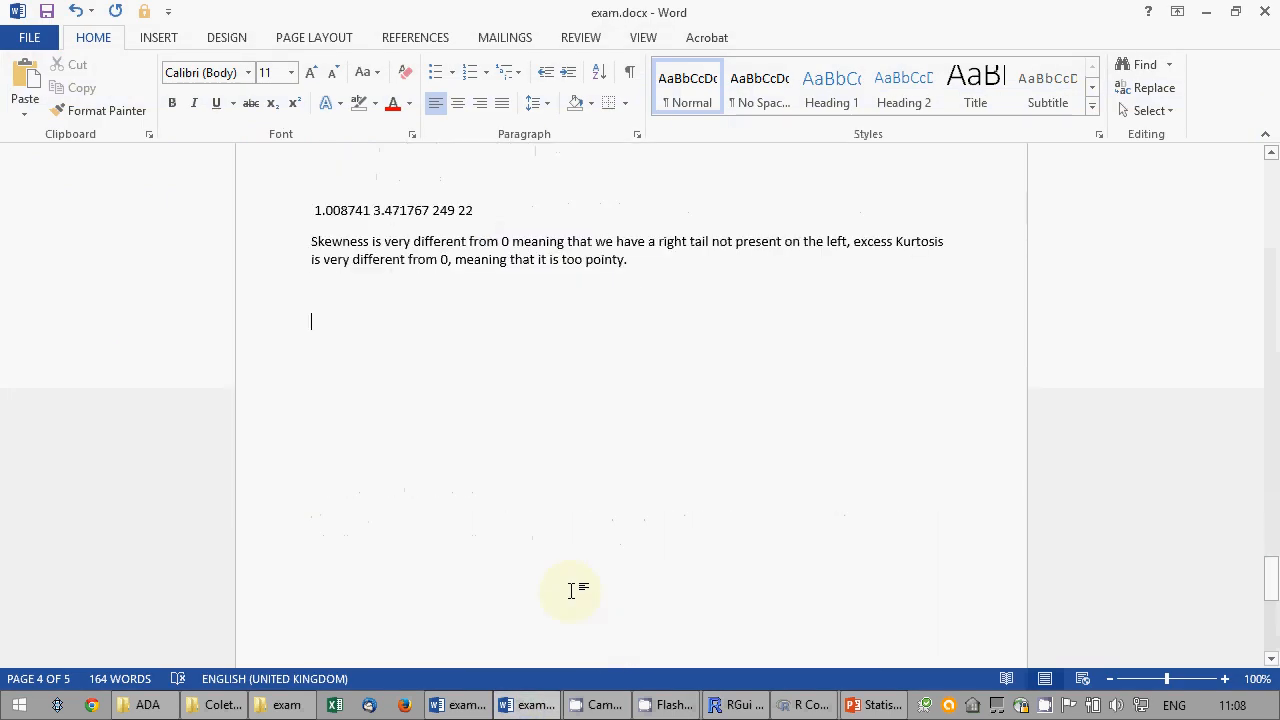
key(ctrl+v)
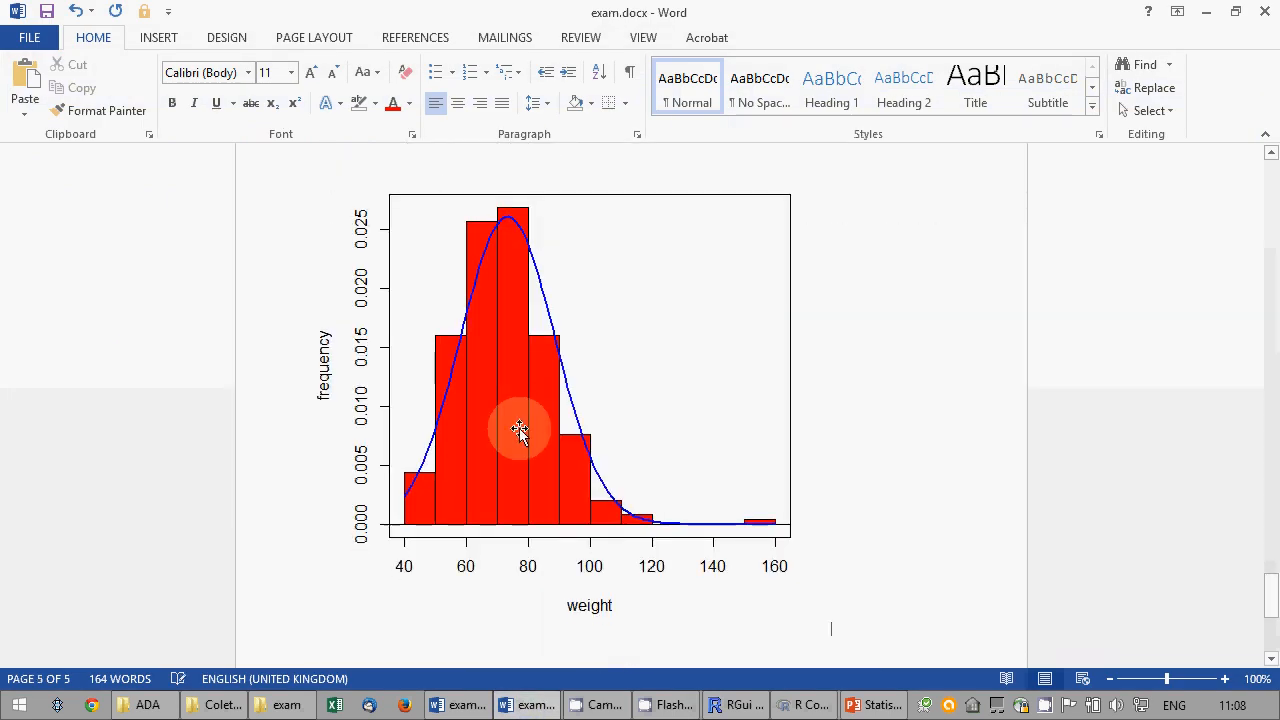
Write "Left tail is evidently missing, while it does not seem really too pointy!" below the pasted histogram and save the document.
key(Return)
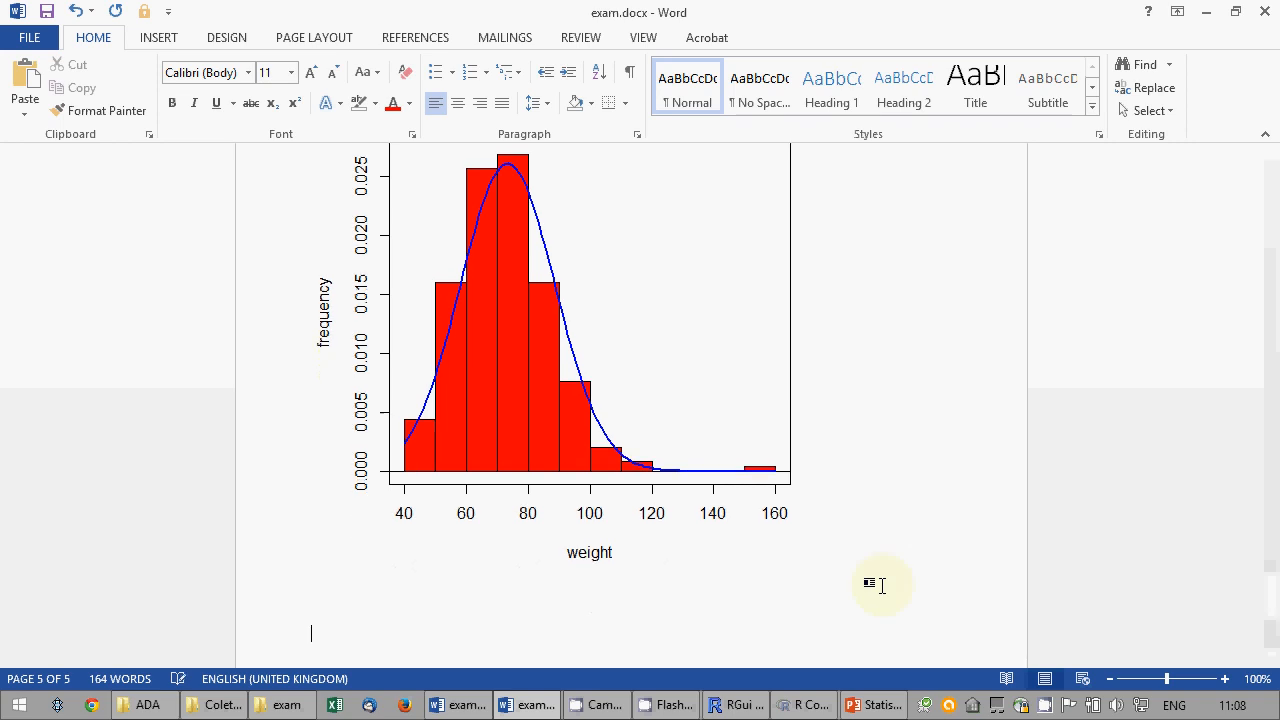
text(left tail)
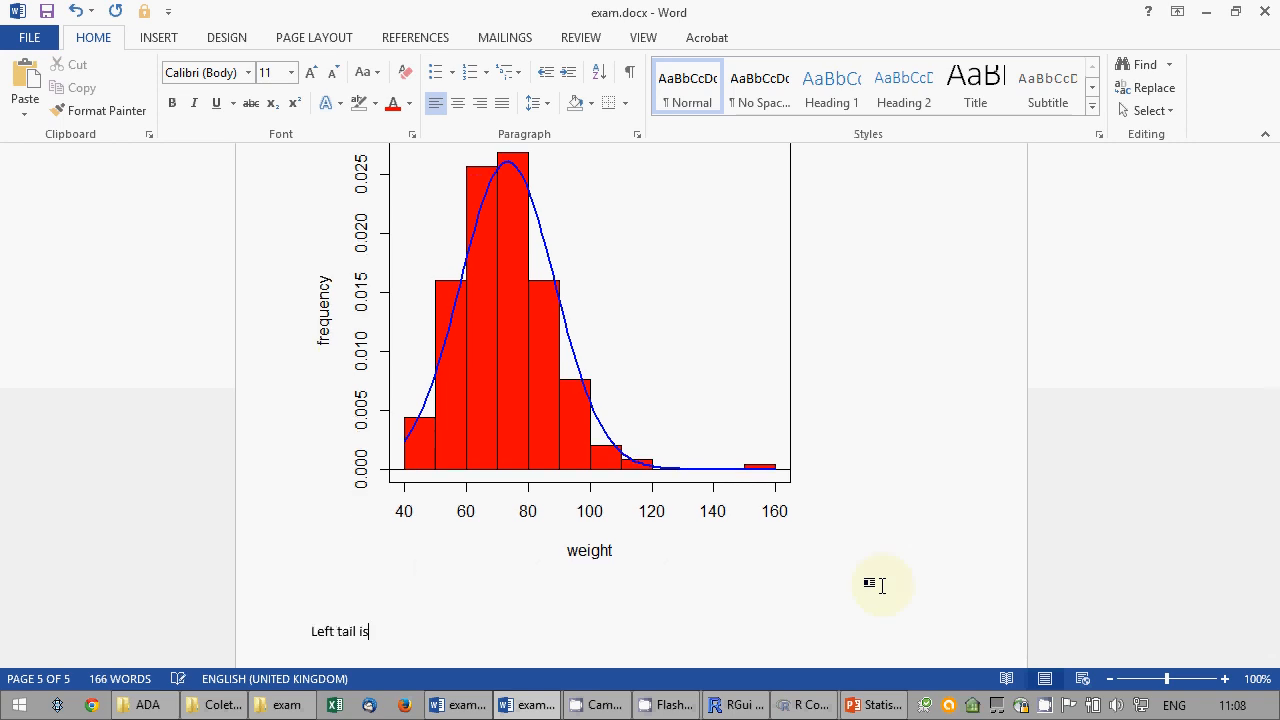
text( is evidently m)
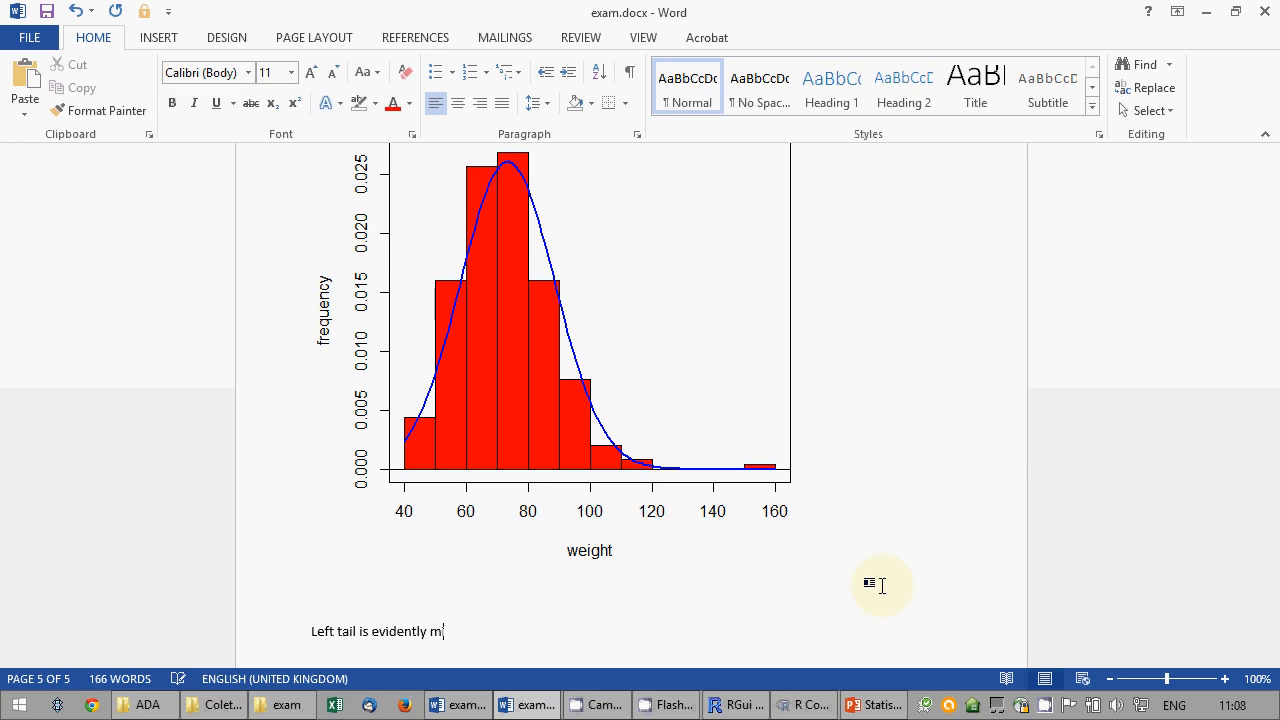
text(issing, whi)
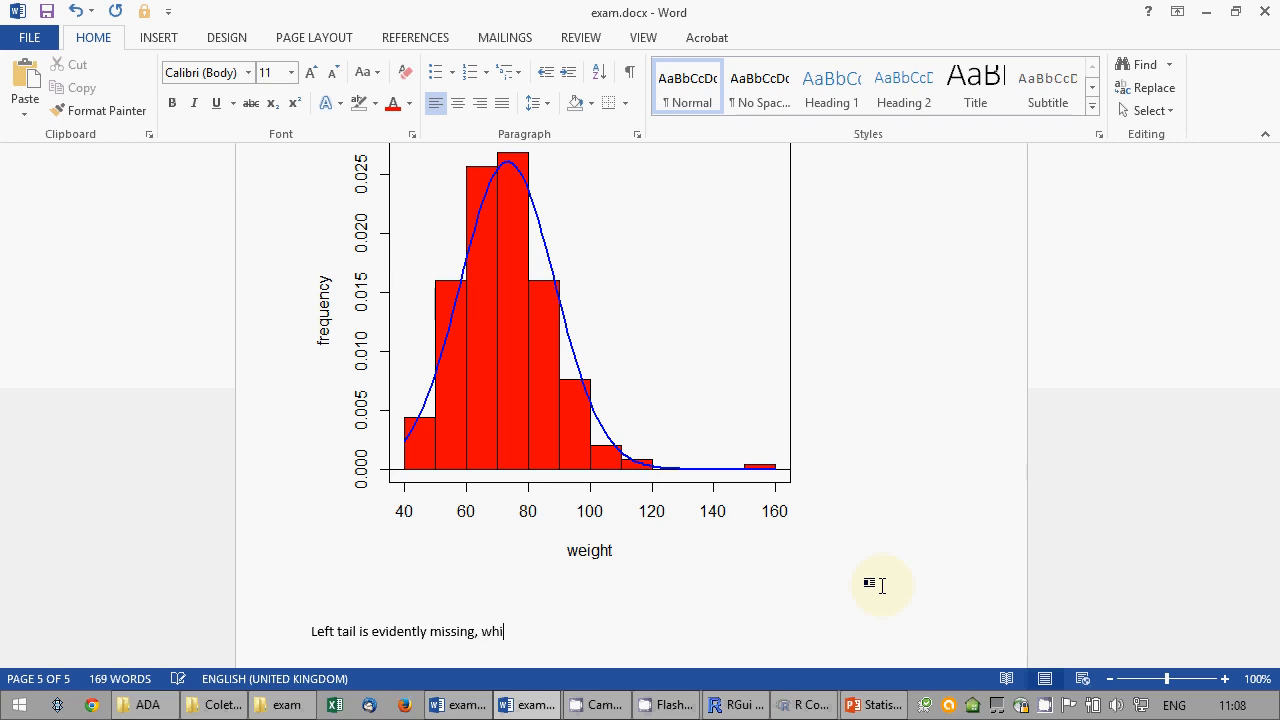
text(le it does not seem r)
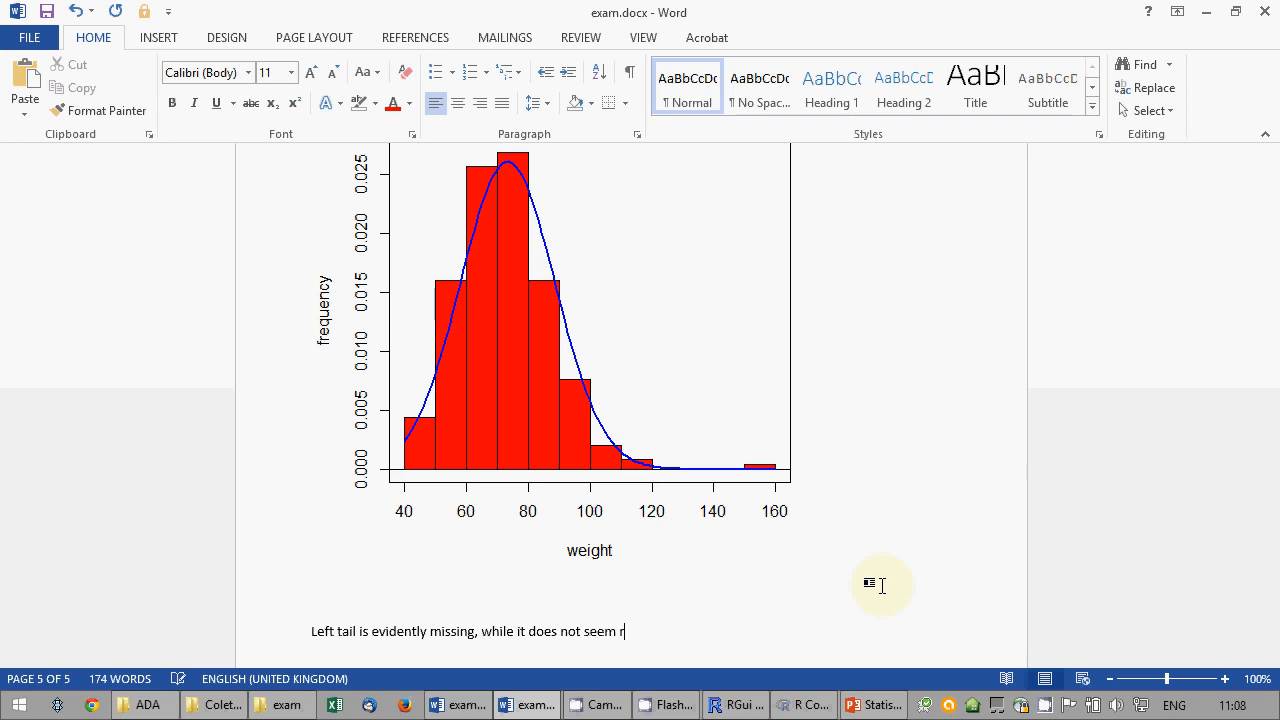
text(eally too pointy!)
key(Return)
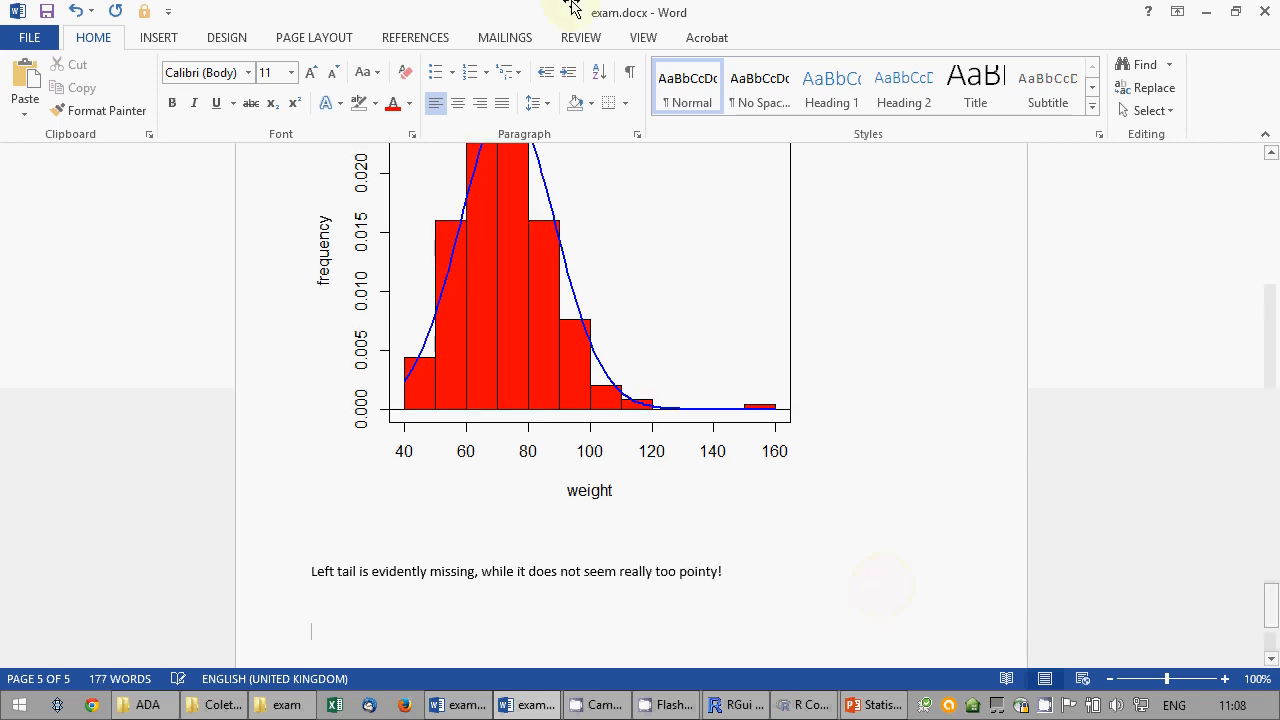
click(47, 11)
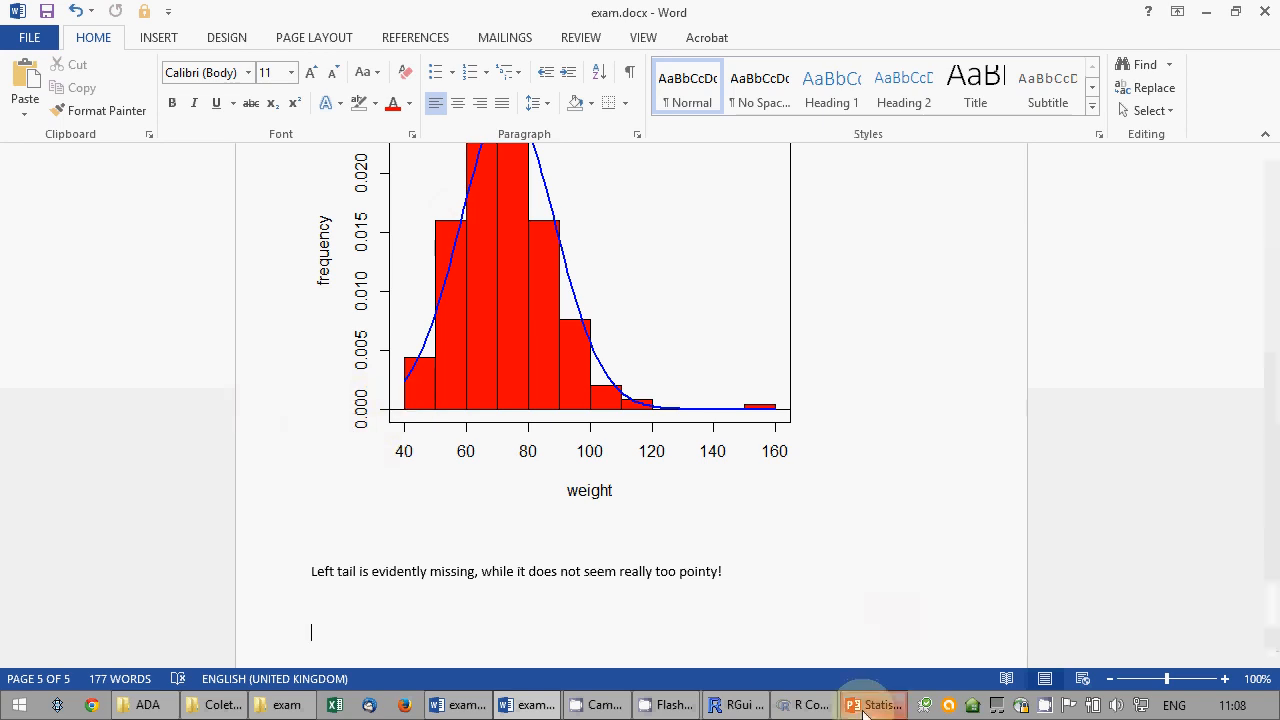
mouse_move(868, 712)
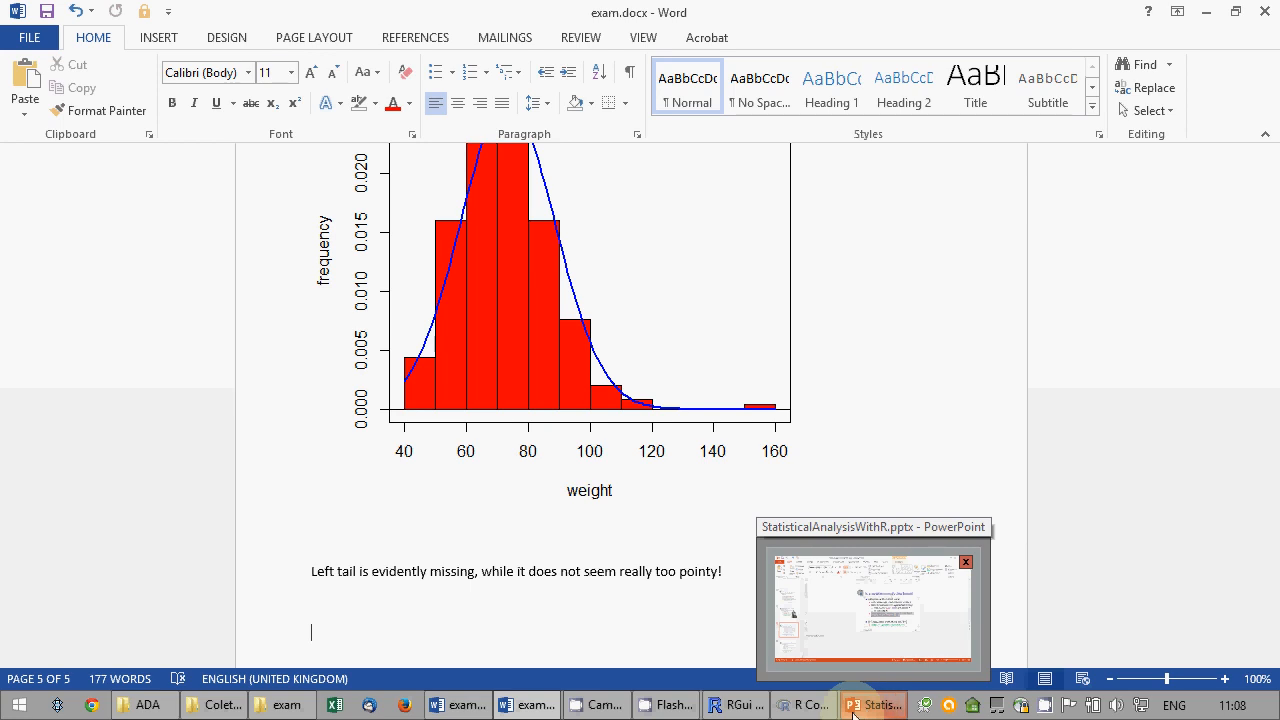
click(808, 705)
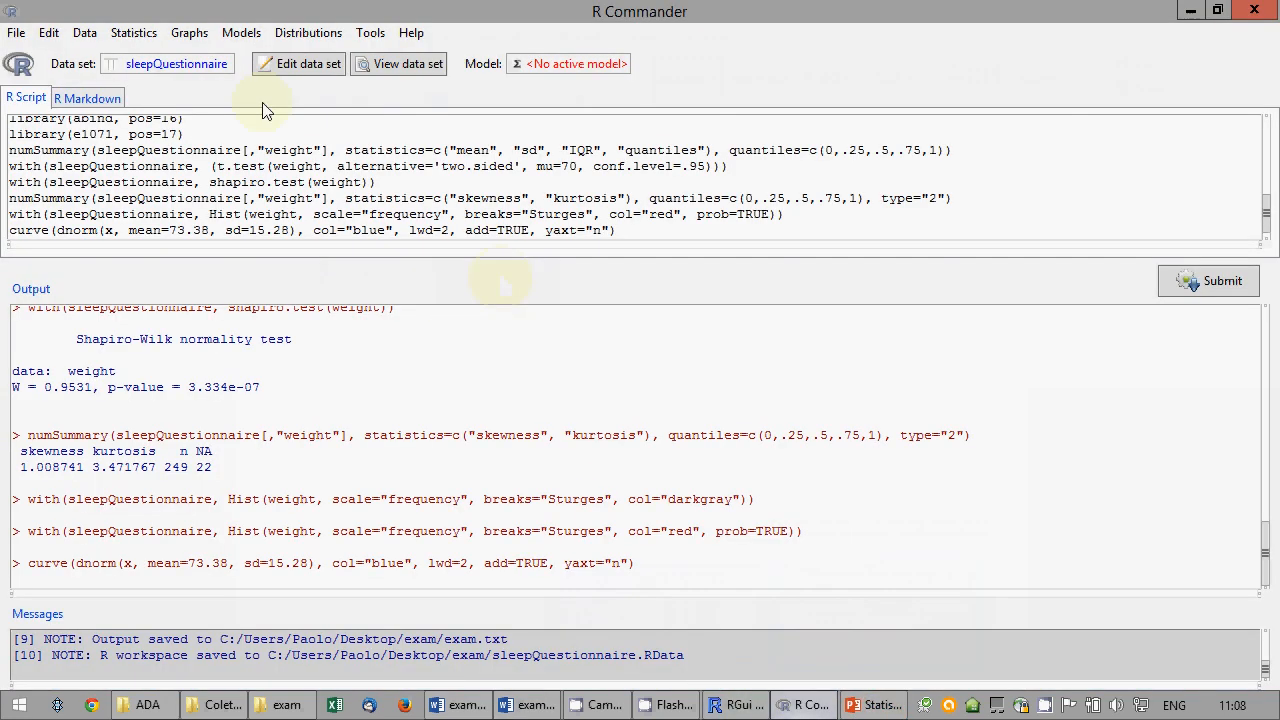
click(191, 38)
mouse_move(140, 34)
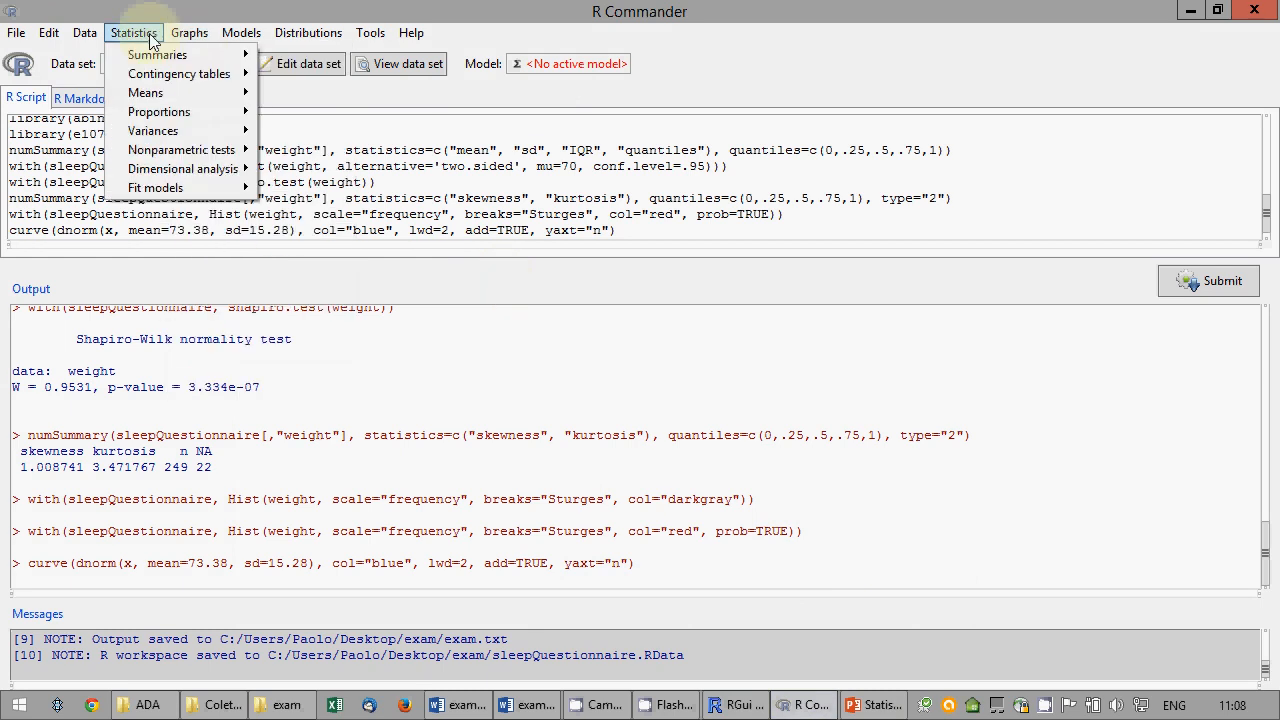
mouse_move(157, 66)
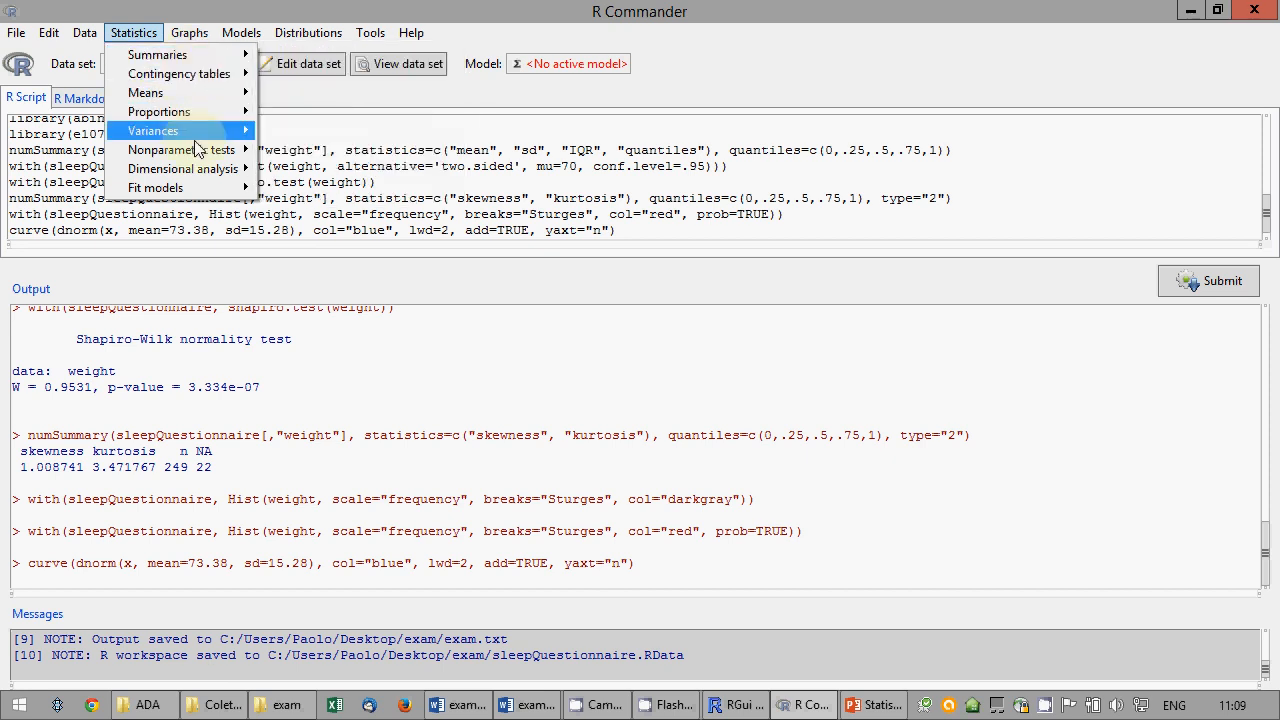
mouse_move(195, 150)
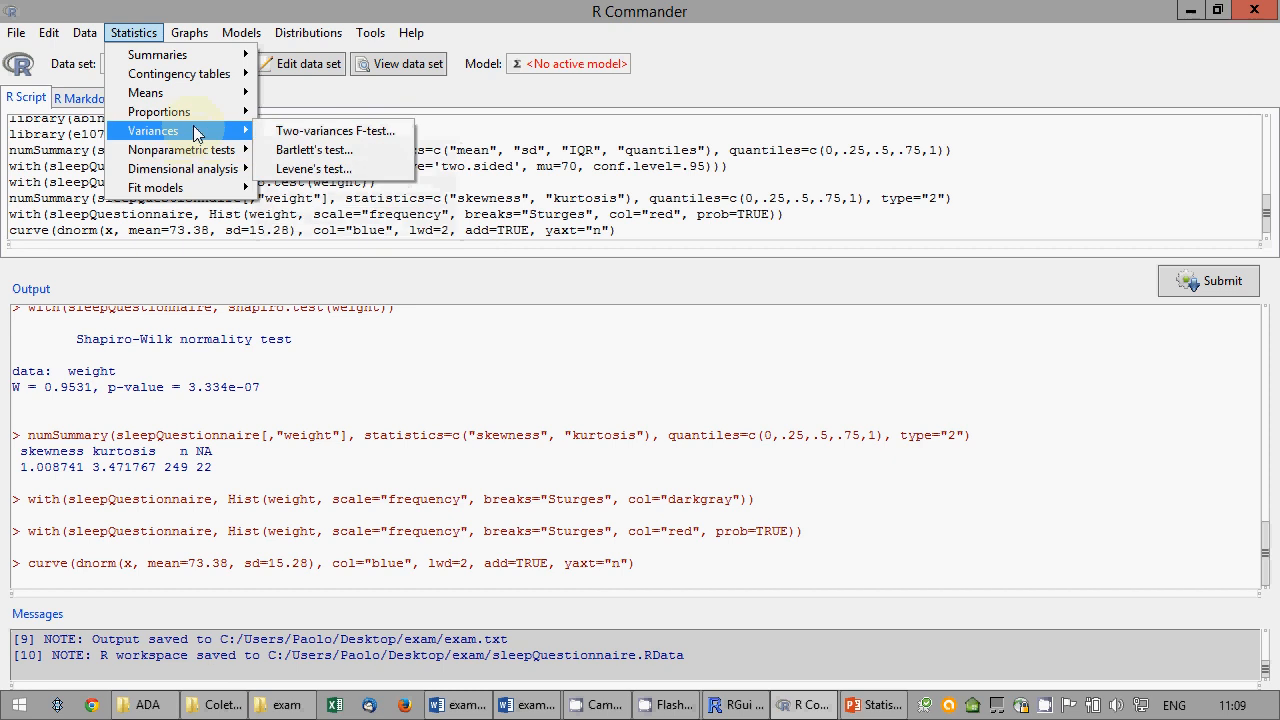
mouse_move(195, 114)
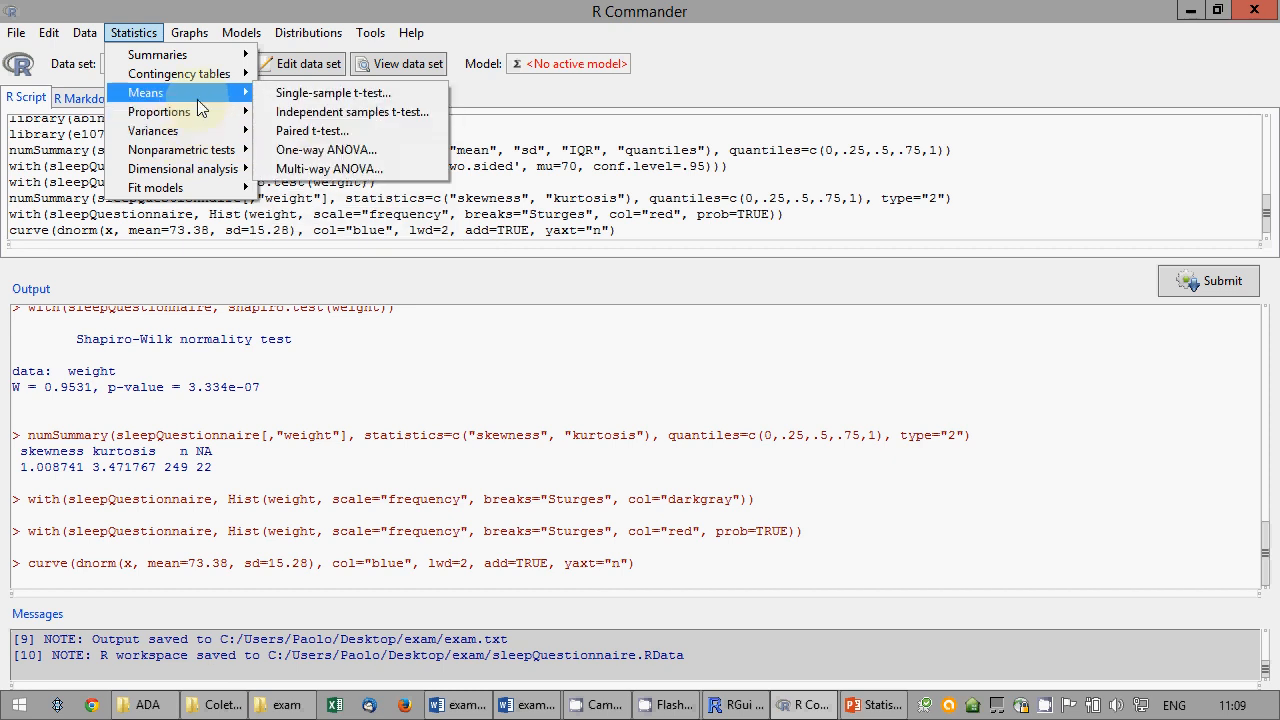
Check the Q-Q plot instructions on slide 62 in PowerPoint and create a quantile-comparison plot of weight in R Commander.
click(873, 705)
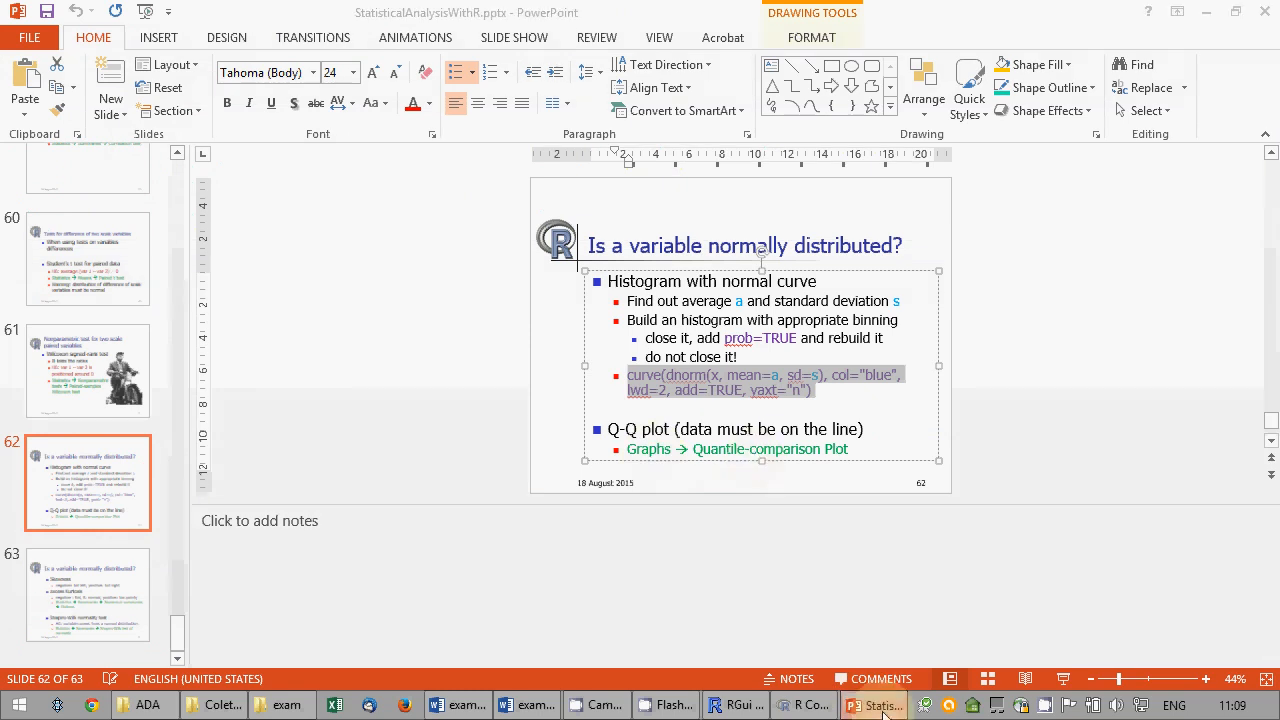
click(805, 705)
click(189, 32)
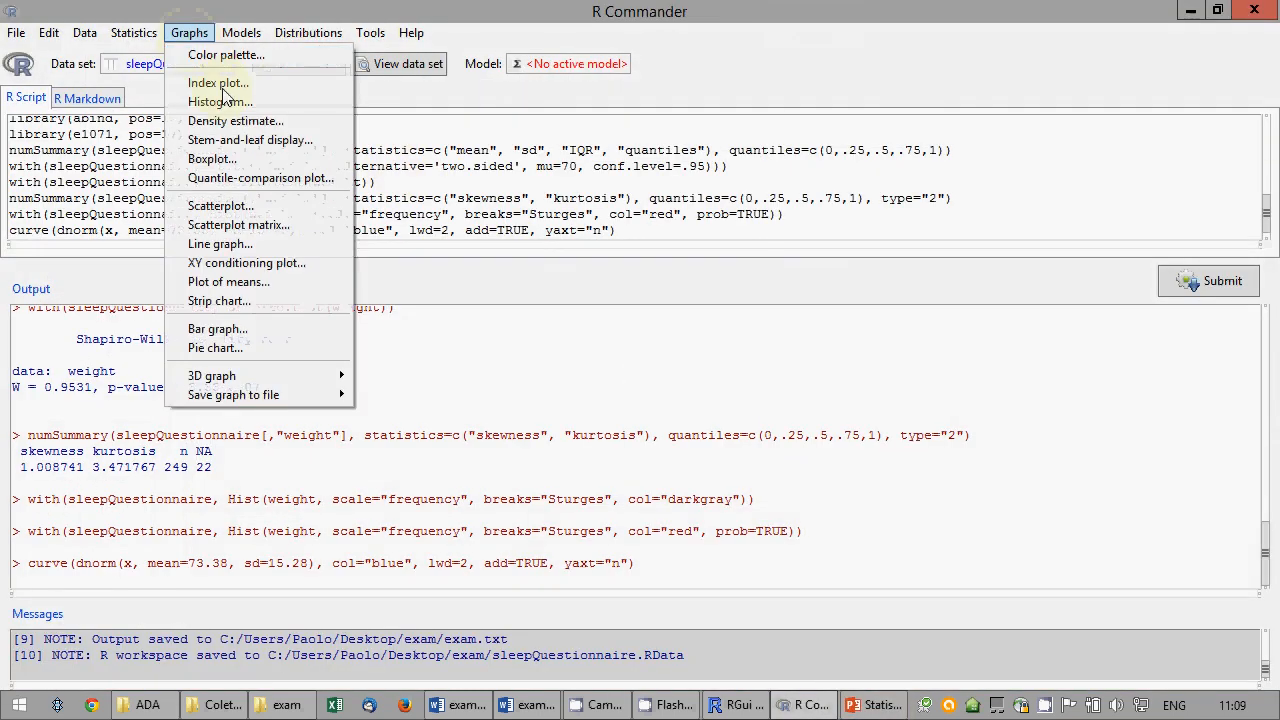
click(258, 178)
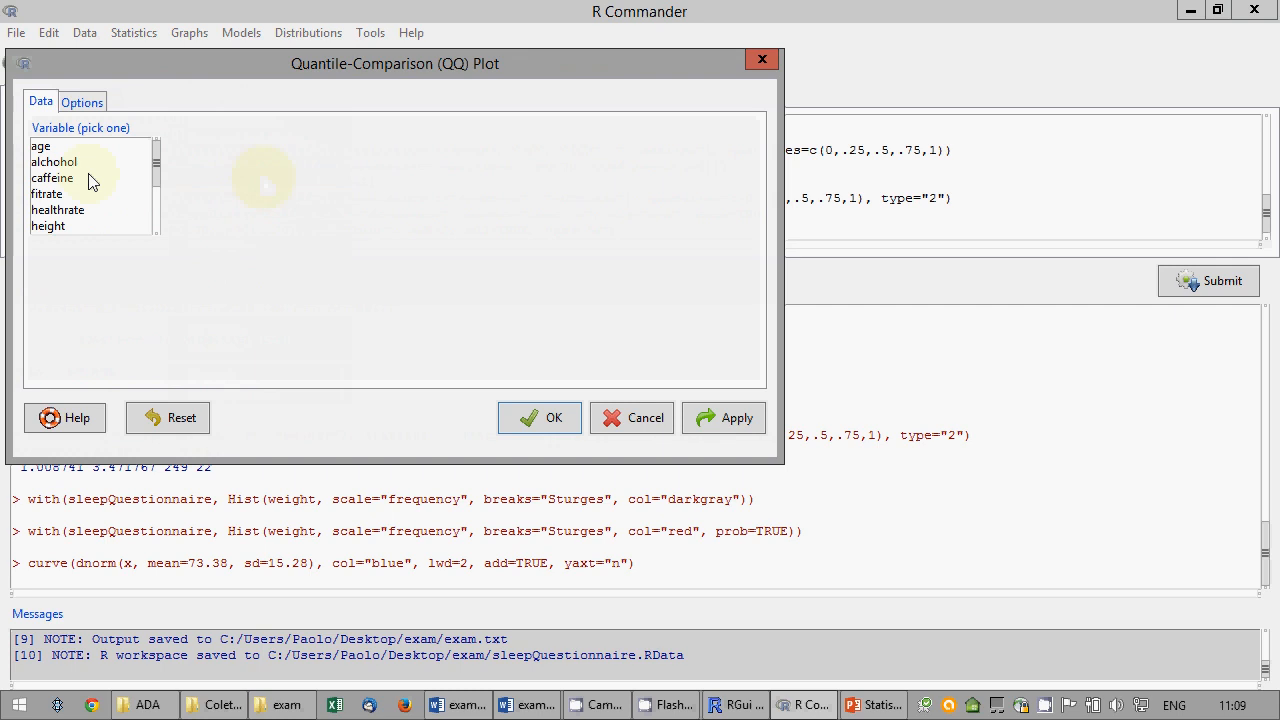
scroll(156, 211, down, 1)
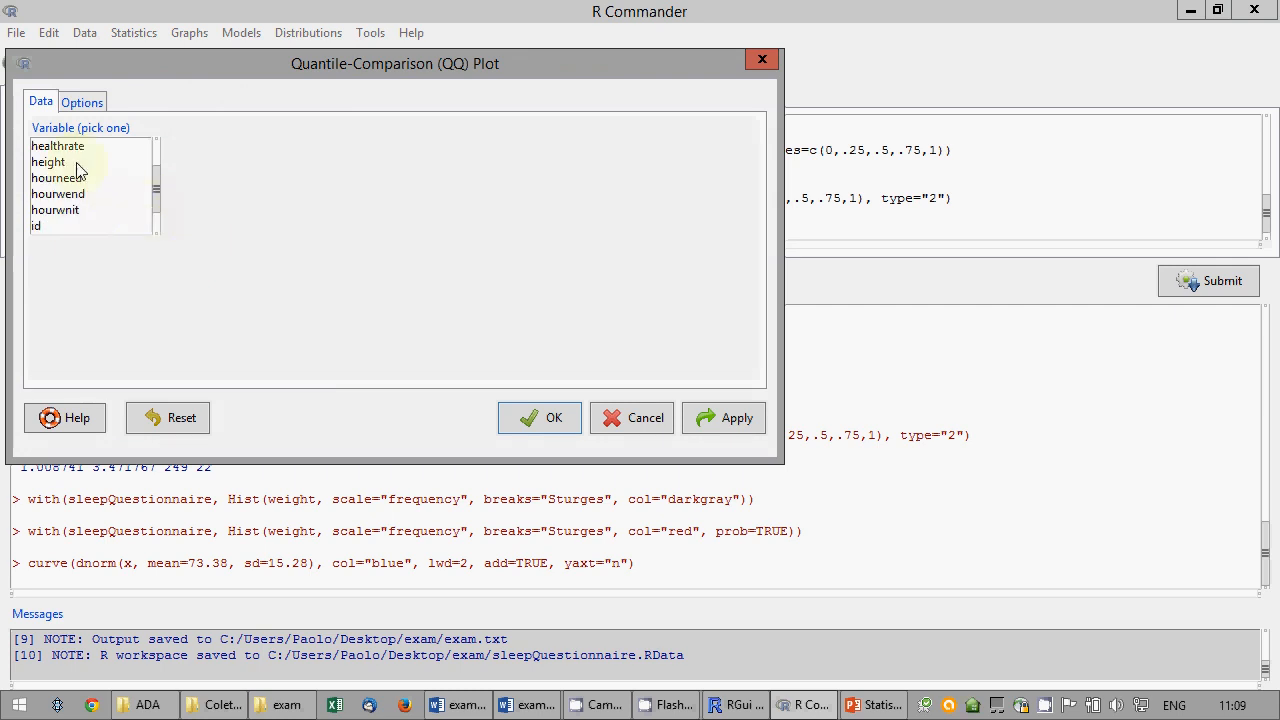
scroll(157, 229, down, 1)
click(70, 210)
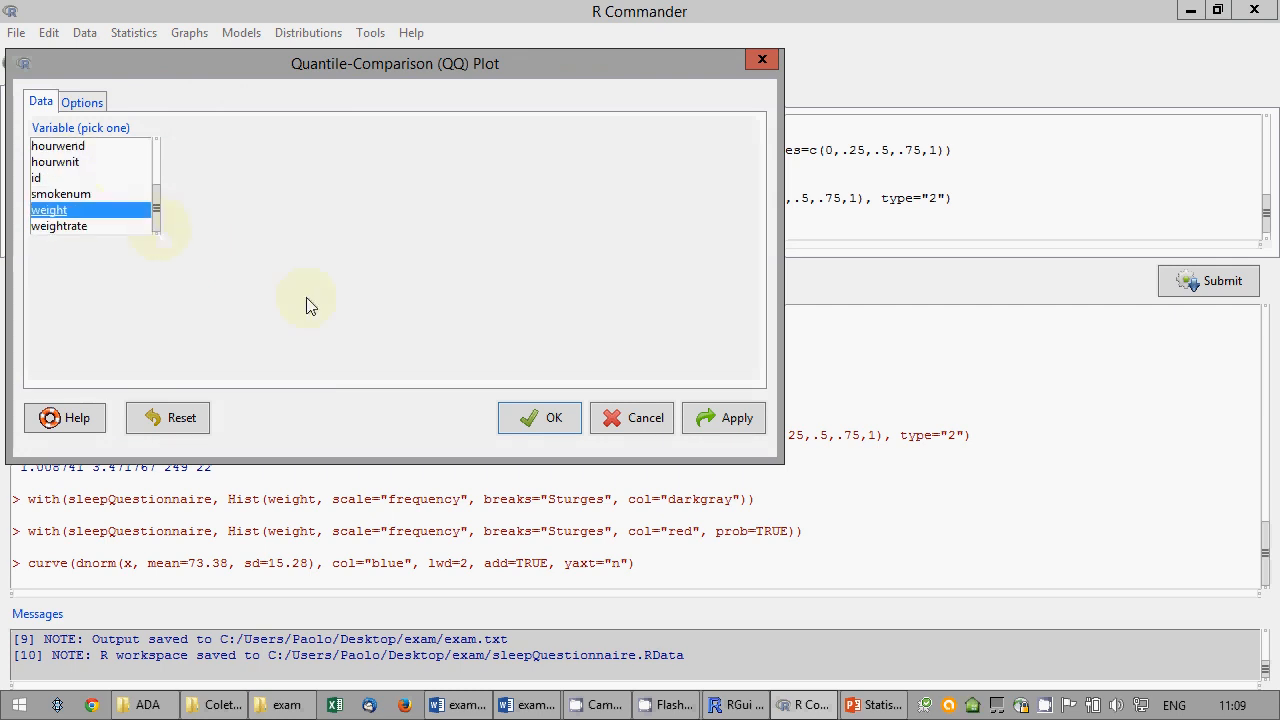
click(547, 430)
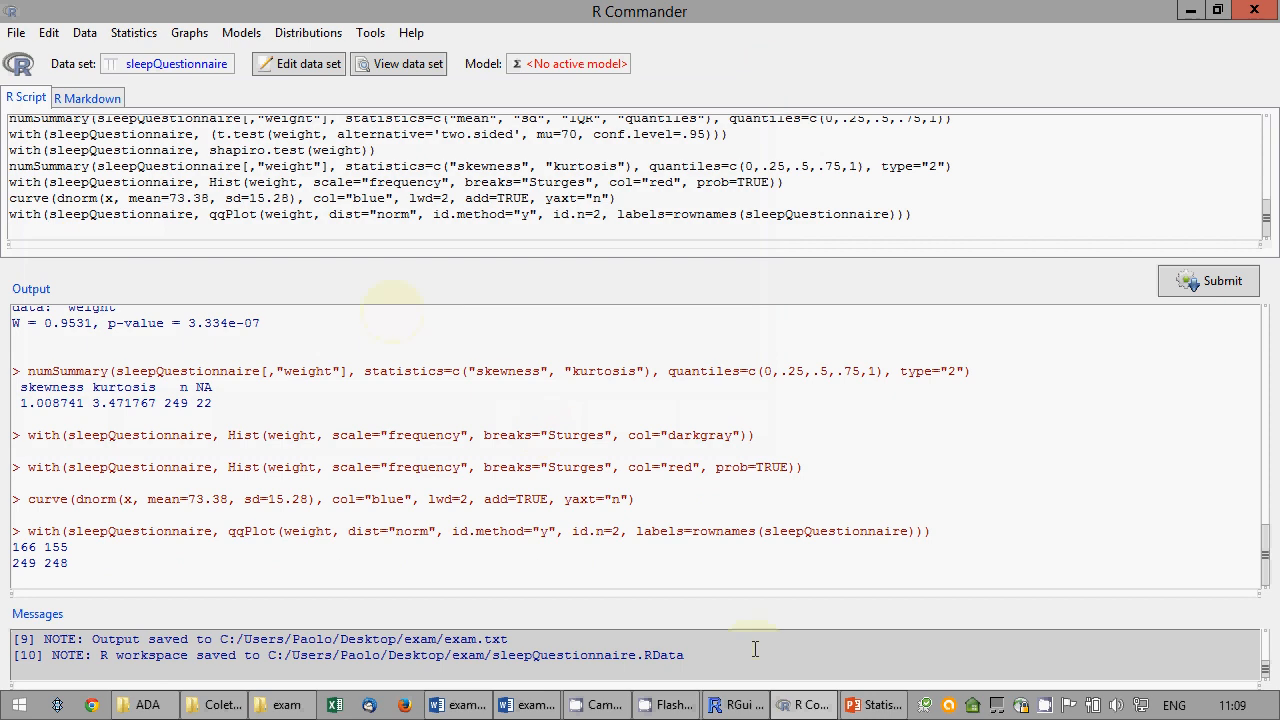
Copy the weight Q-Q plot from RGui as a bitmap and paste it at the end of exam.docx.
click(805, 705)
click(738, 705)
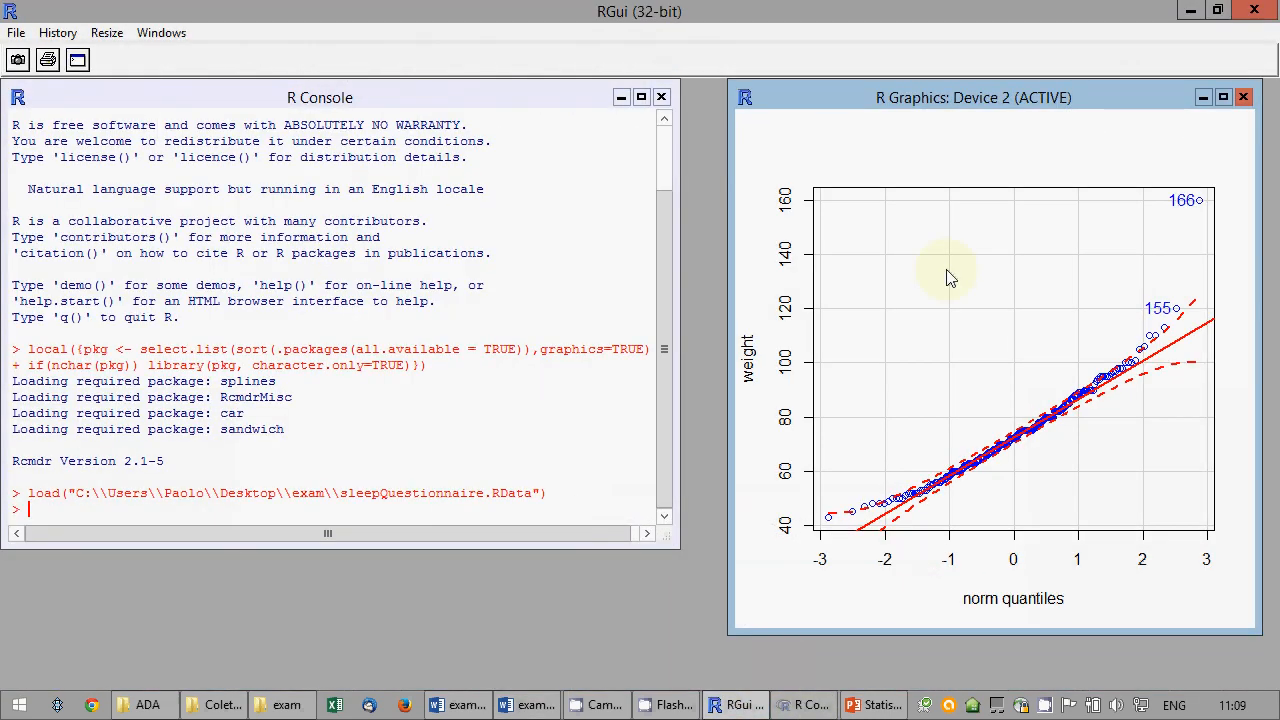
right_click(972, 162)
click(1013, 196)
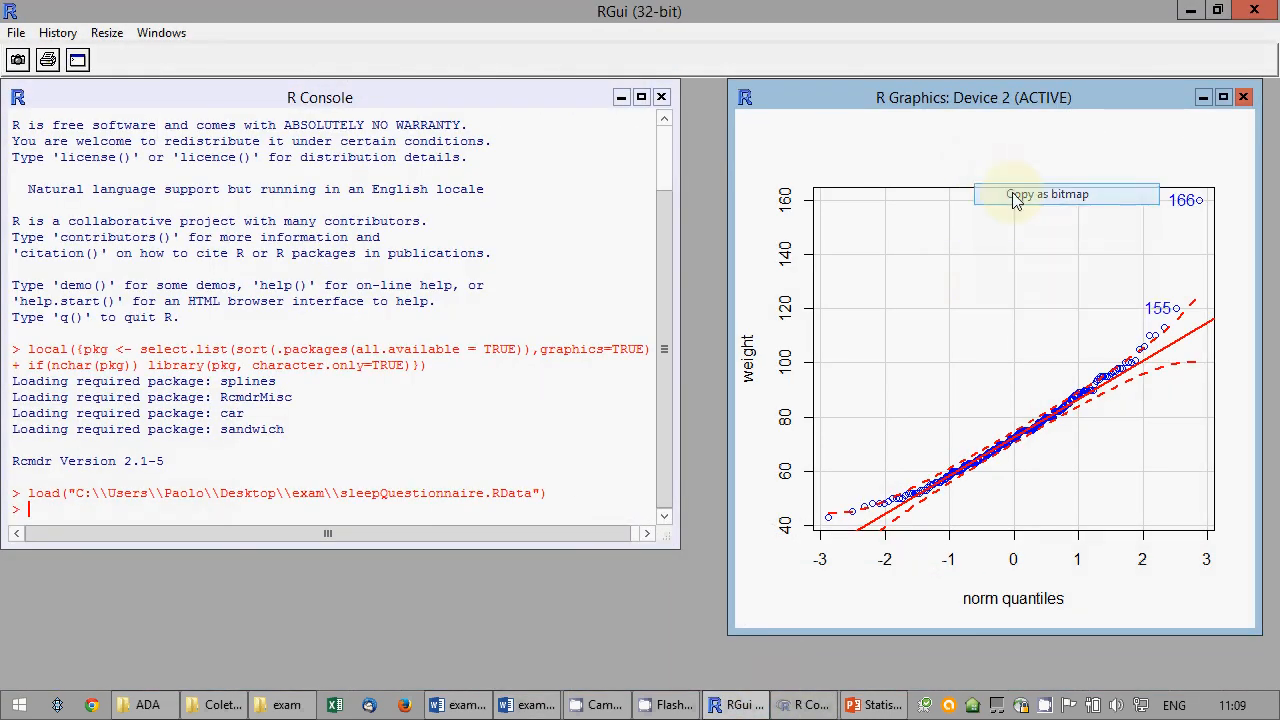
click(489, 706)
key(ctrl+v)
scroll(560, 610, down, 3)
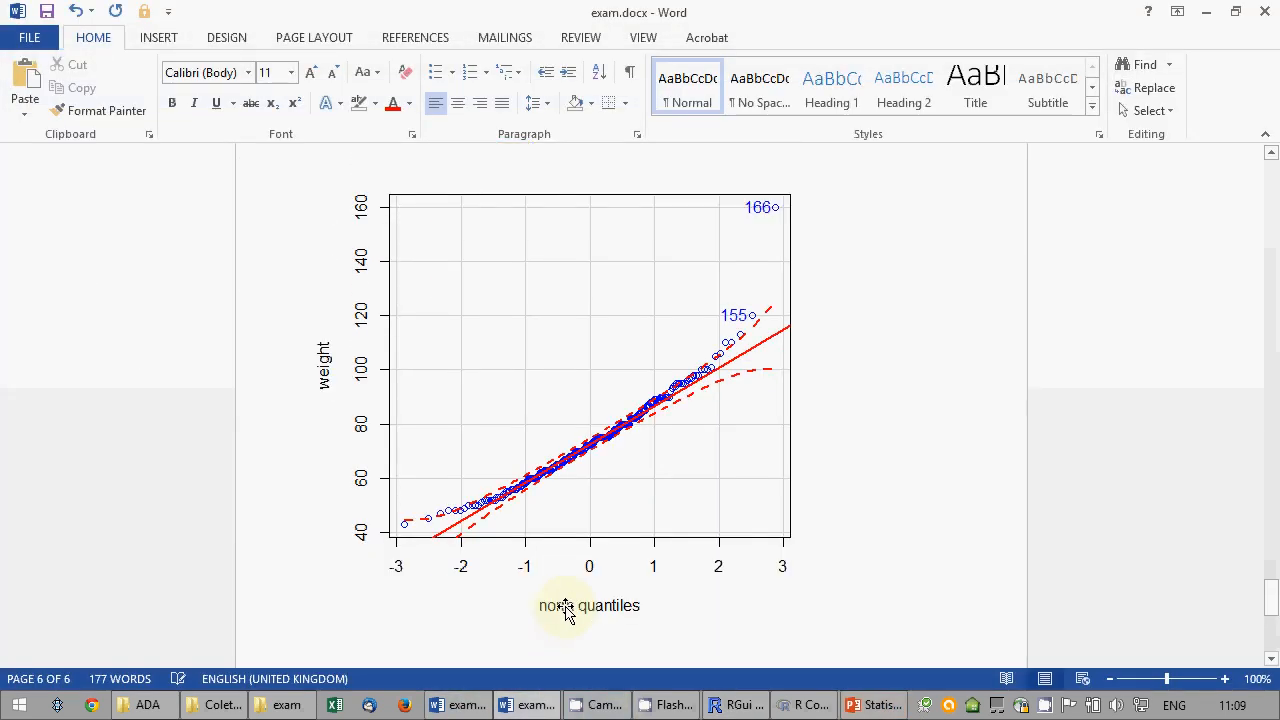
Write "Data do not depart from central line too much, according to QQ plot is could be normal." below the pasted Q-Q plot.
click(620, 580)
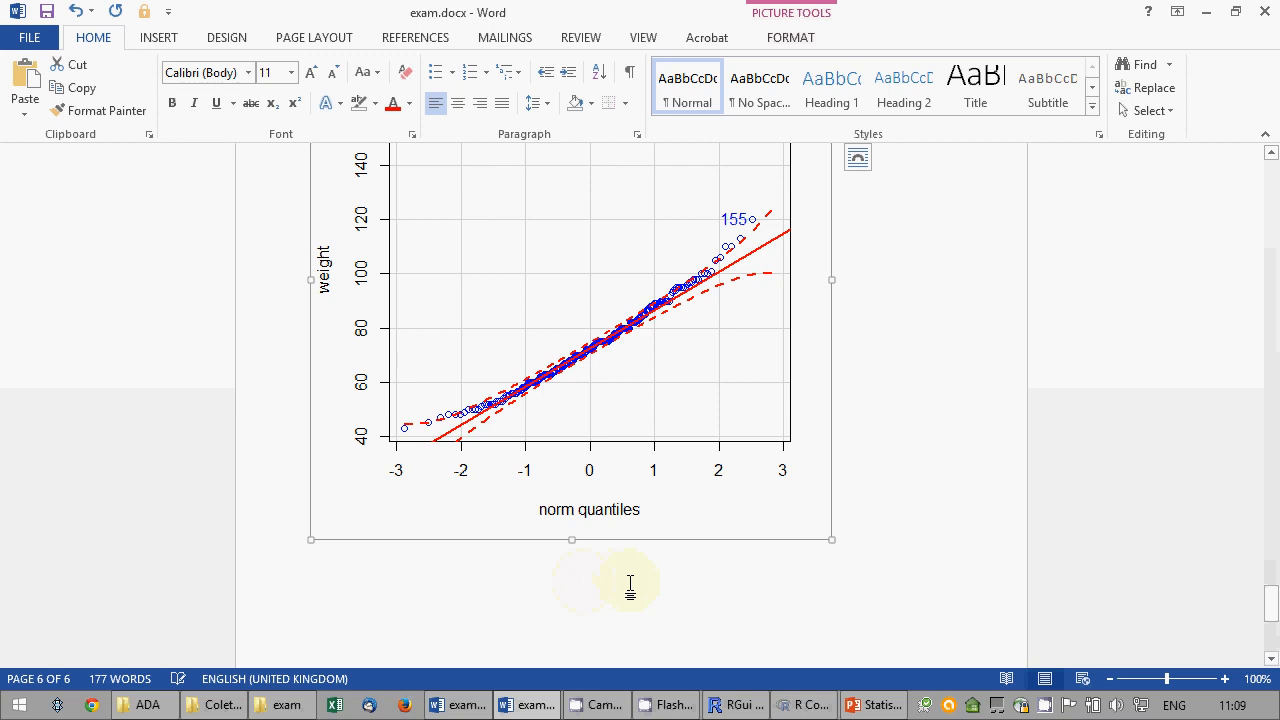
scroll(600, 571, up, 2)
scroll(846, 271, down, 4)
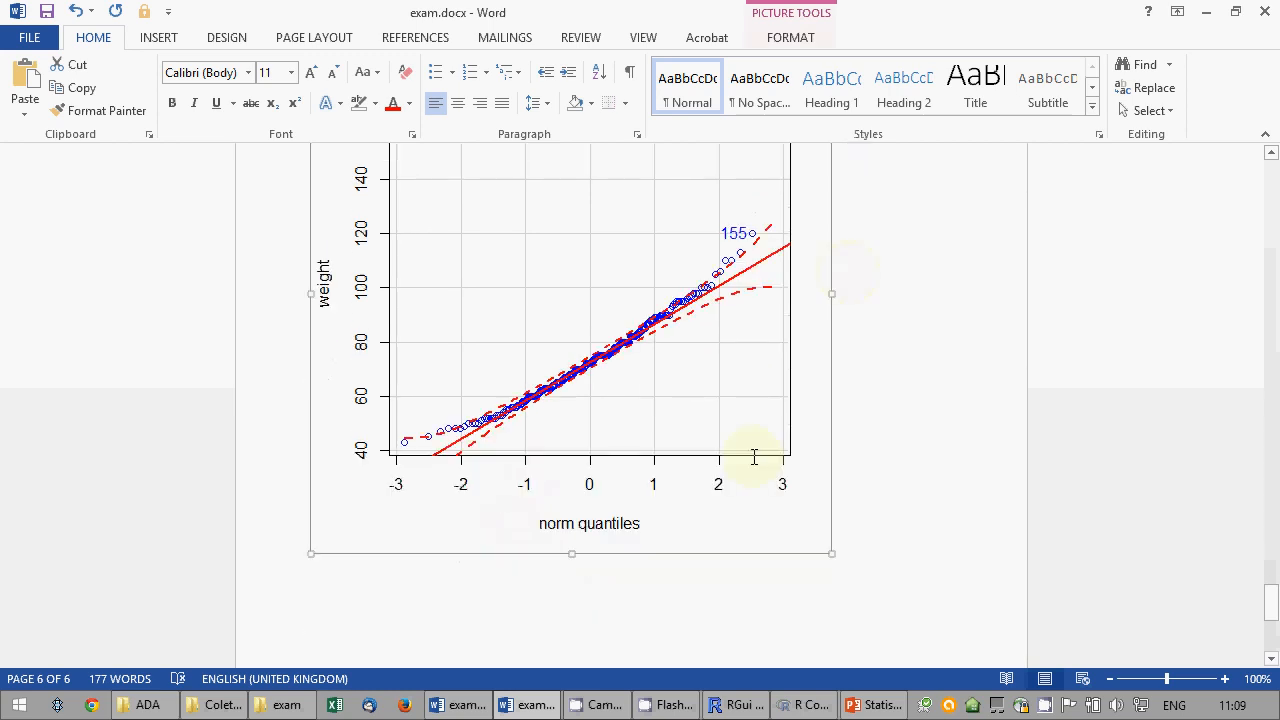
click(634, 523)
key(Return)
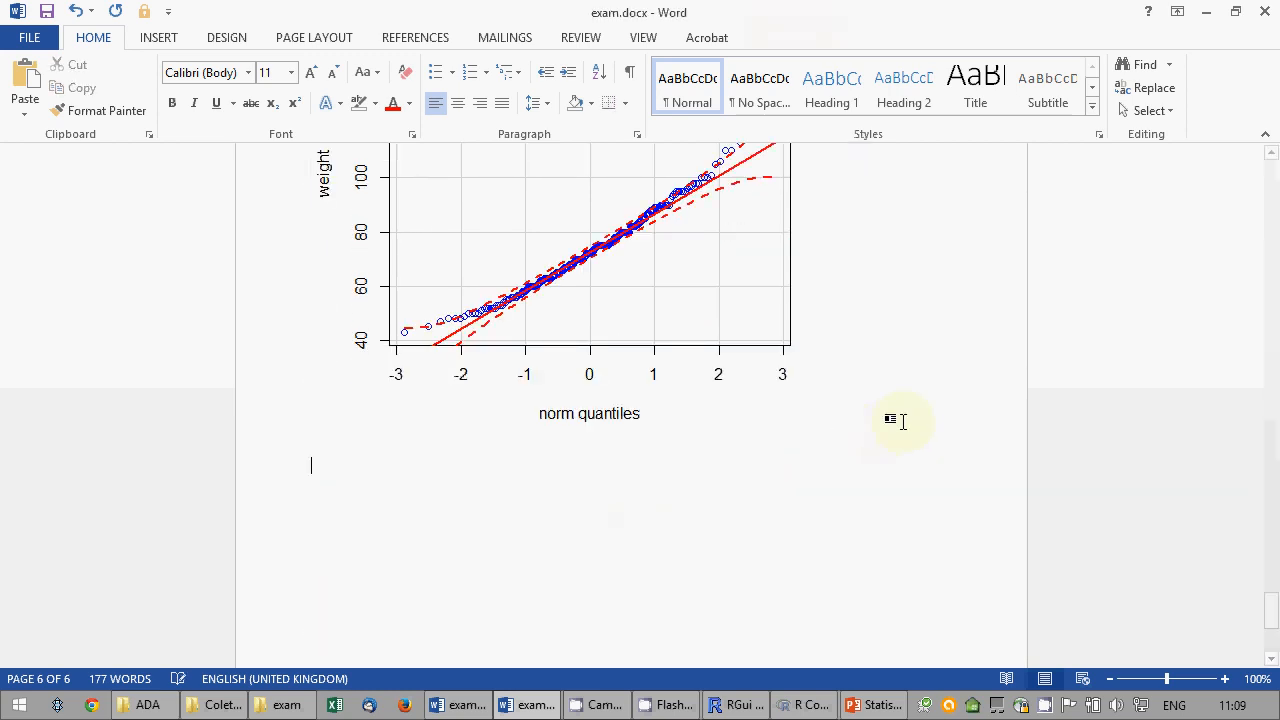
text(Data do r)
text(ot de)
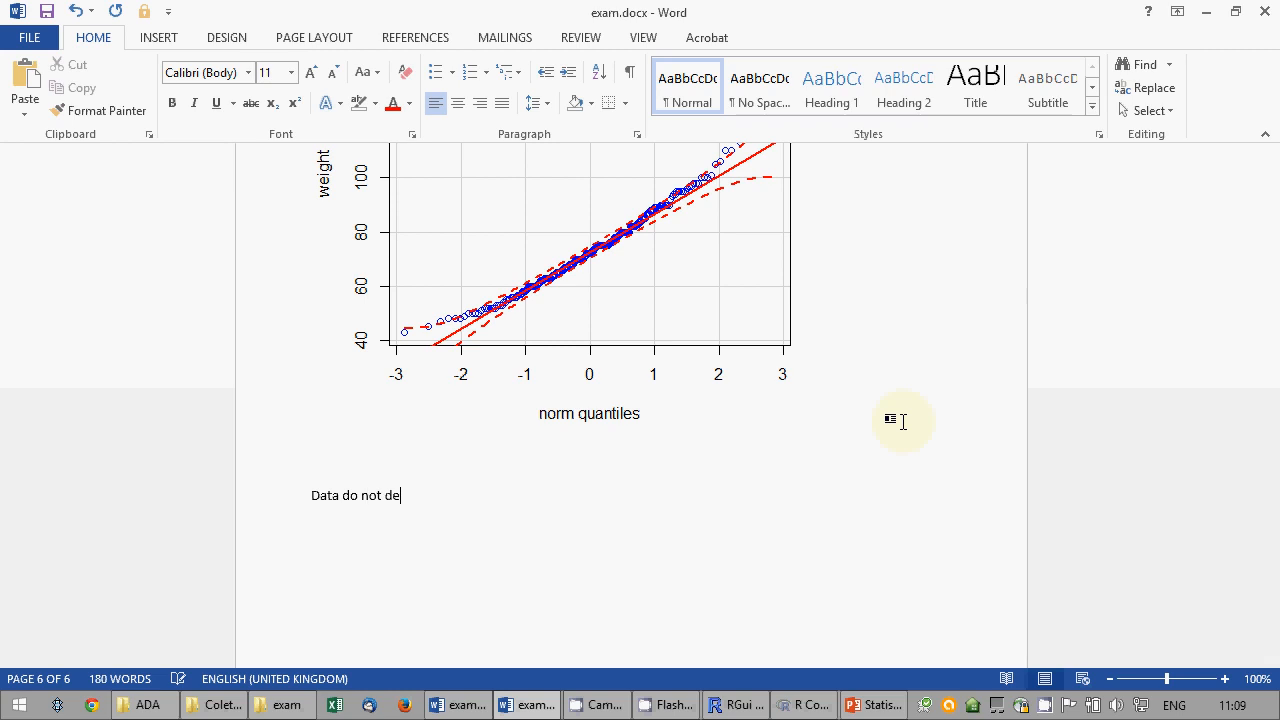
text(part from central line t)
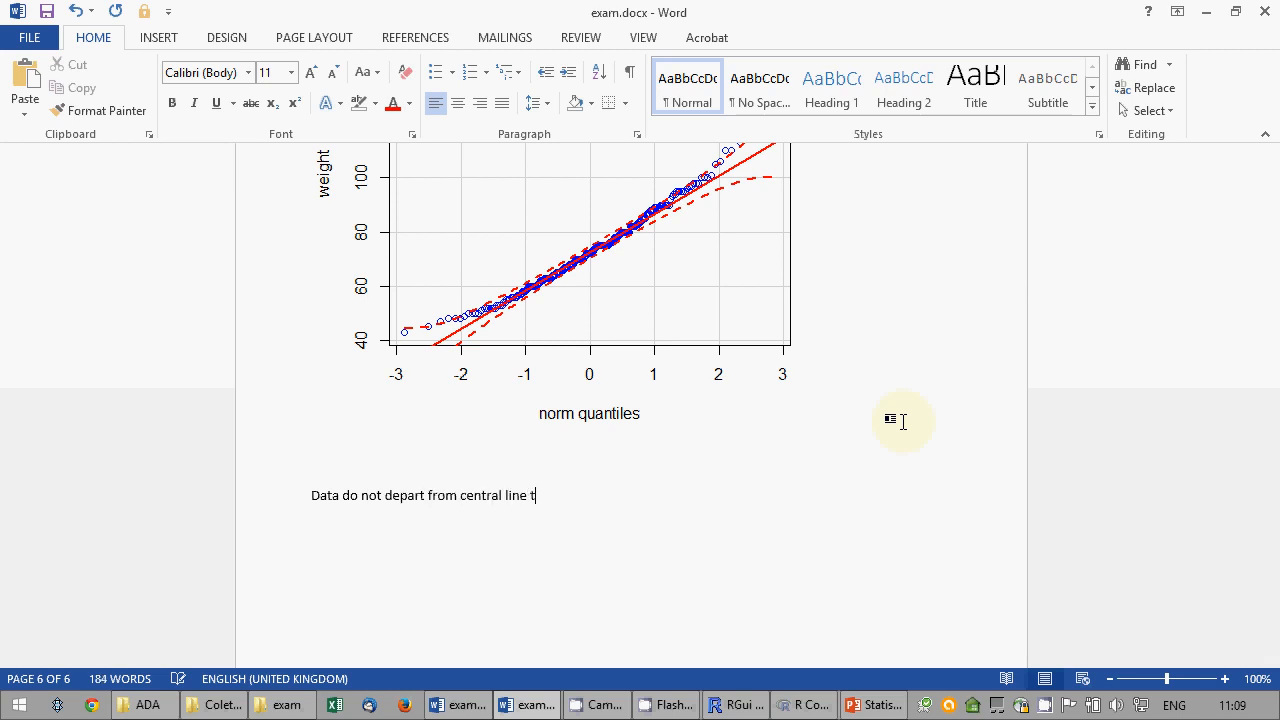
text(oo much, accordein)
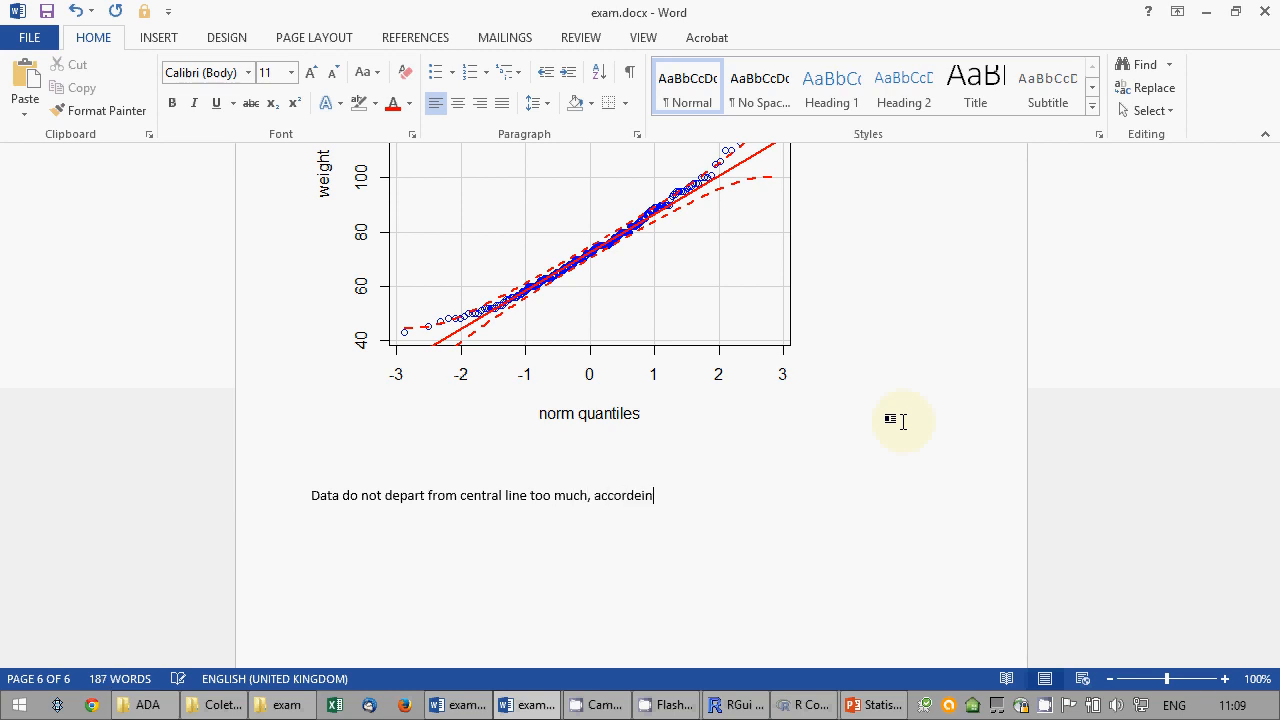
key(BackSpace)
text(g to Q)
text(Q plot is could be nor)
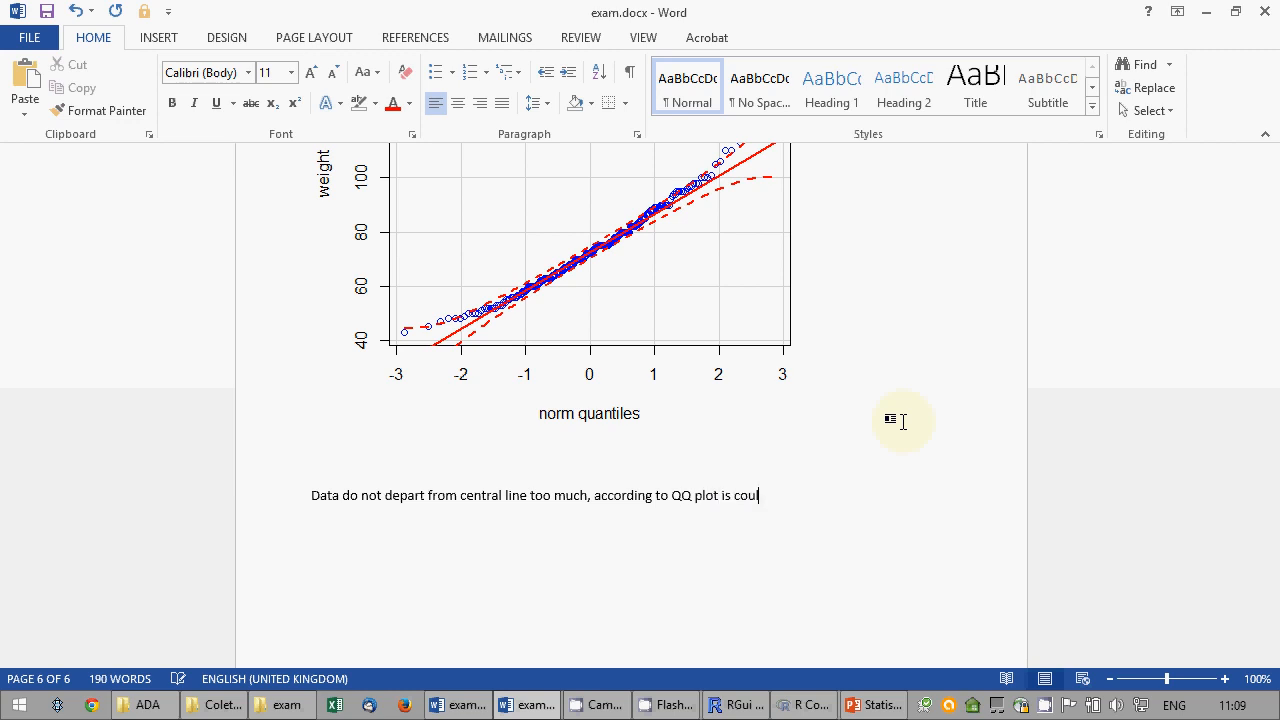
text(mal.)
Add the conclusion "Since according to graphical techniques it seems normal, I decide to accept Student's t test result." below the Q-Q plot comment.
scroll(911, 418, up, 8)
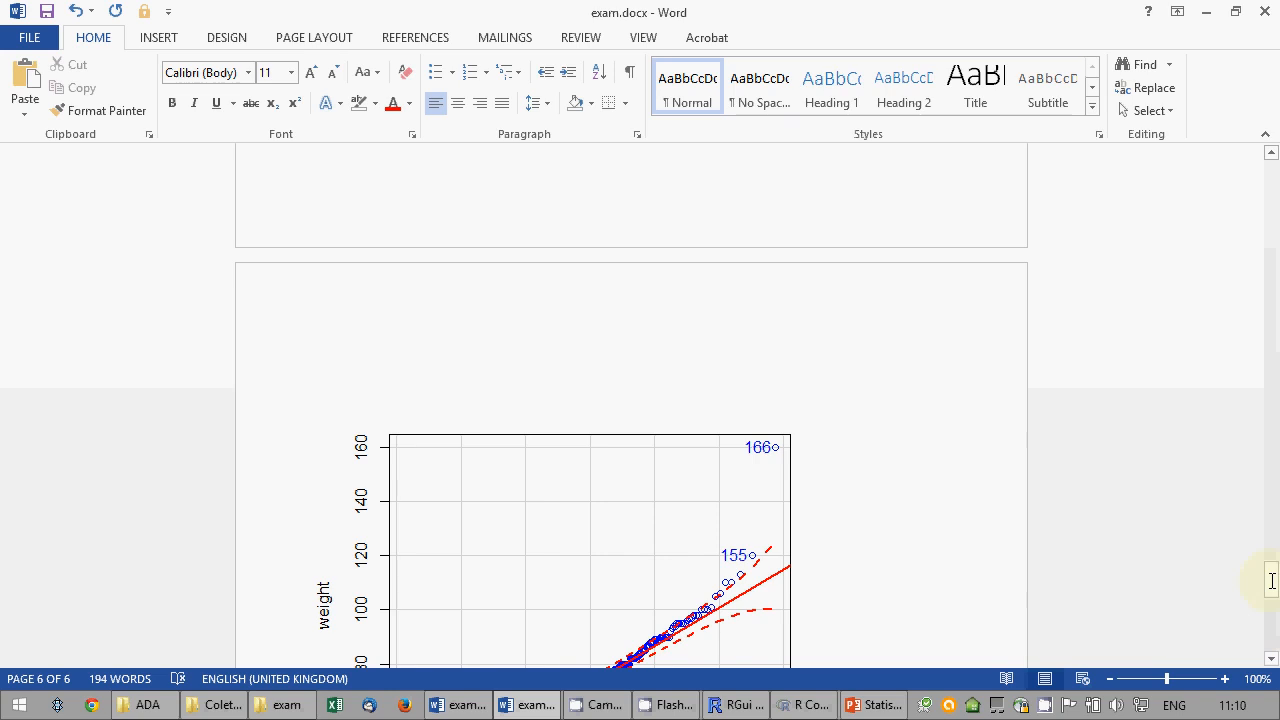
drag(1272, 581, 1272, 462)
scroll(586, 543, down, 12)
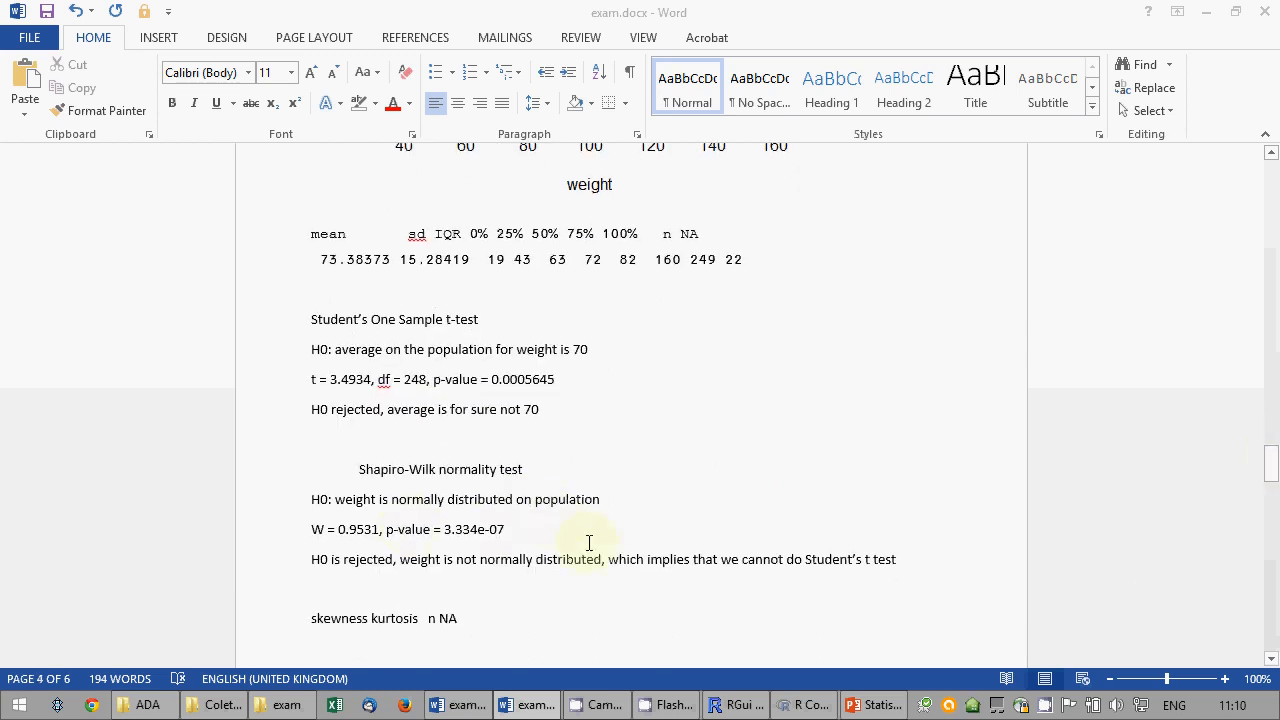
scroll(590, 511, up, 2)
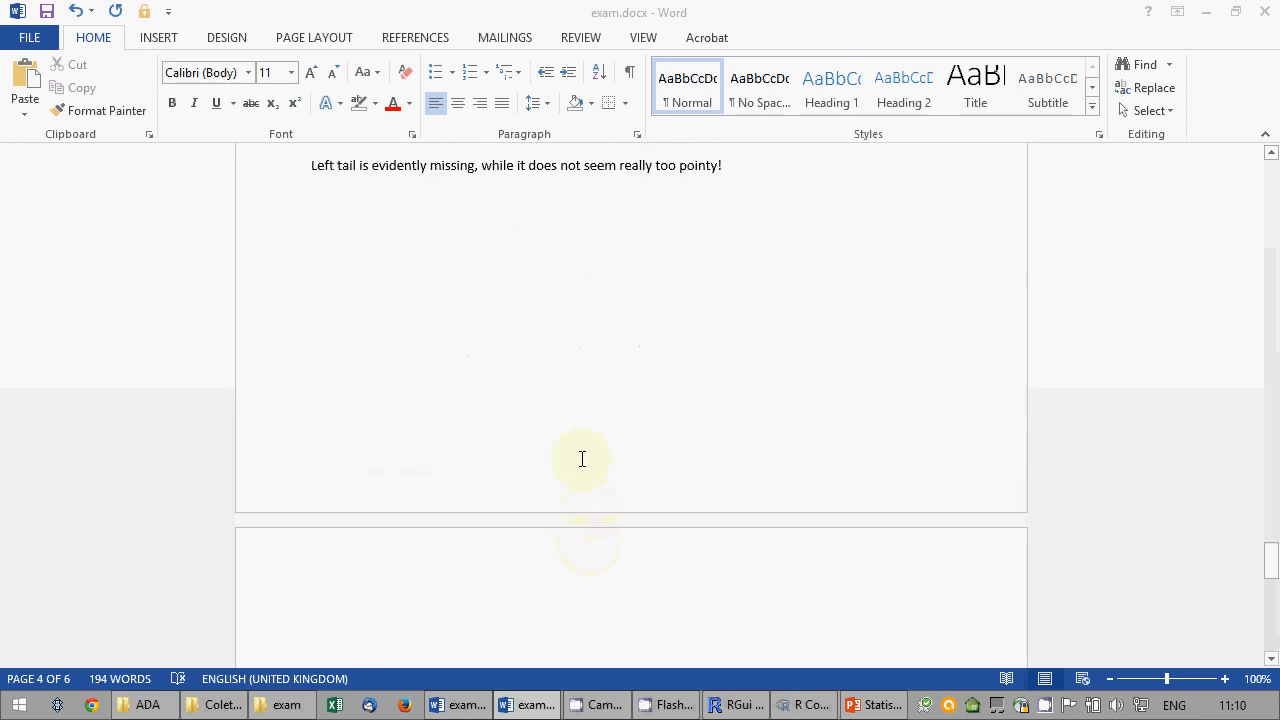
scroll(580, 457, down, 15)
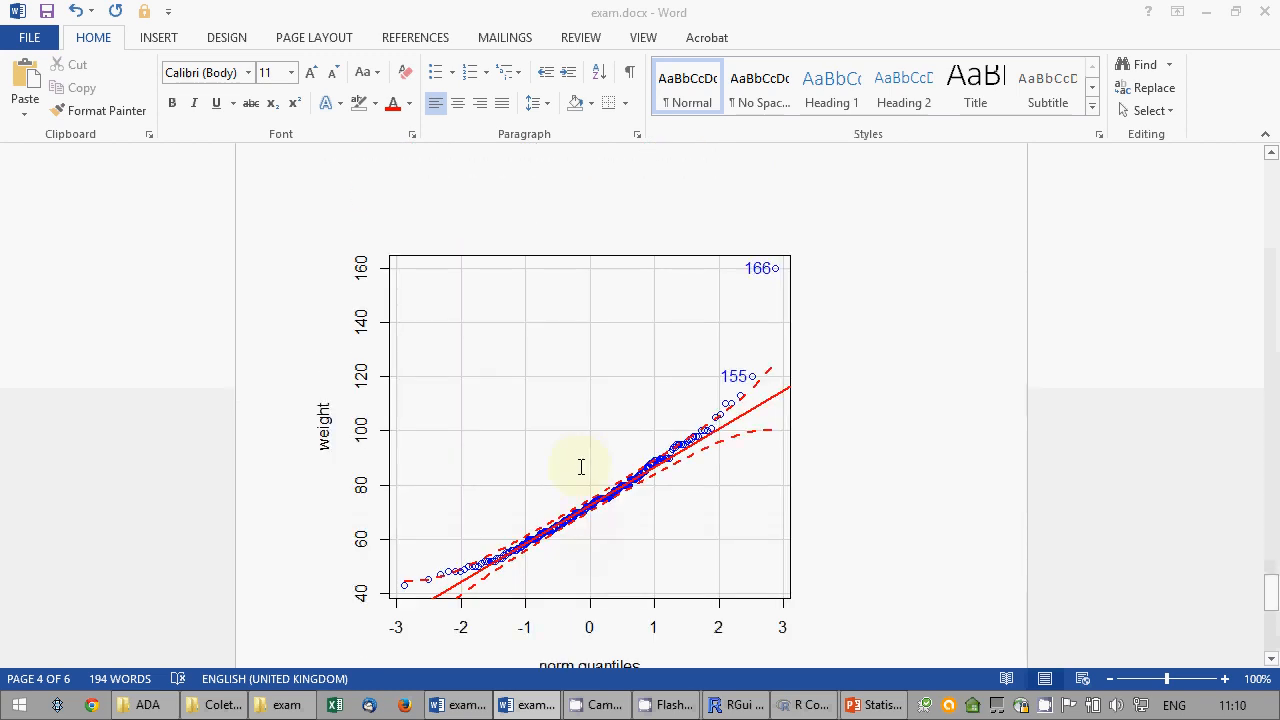
click(893, 258)
key(Return)
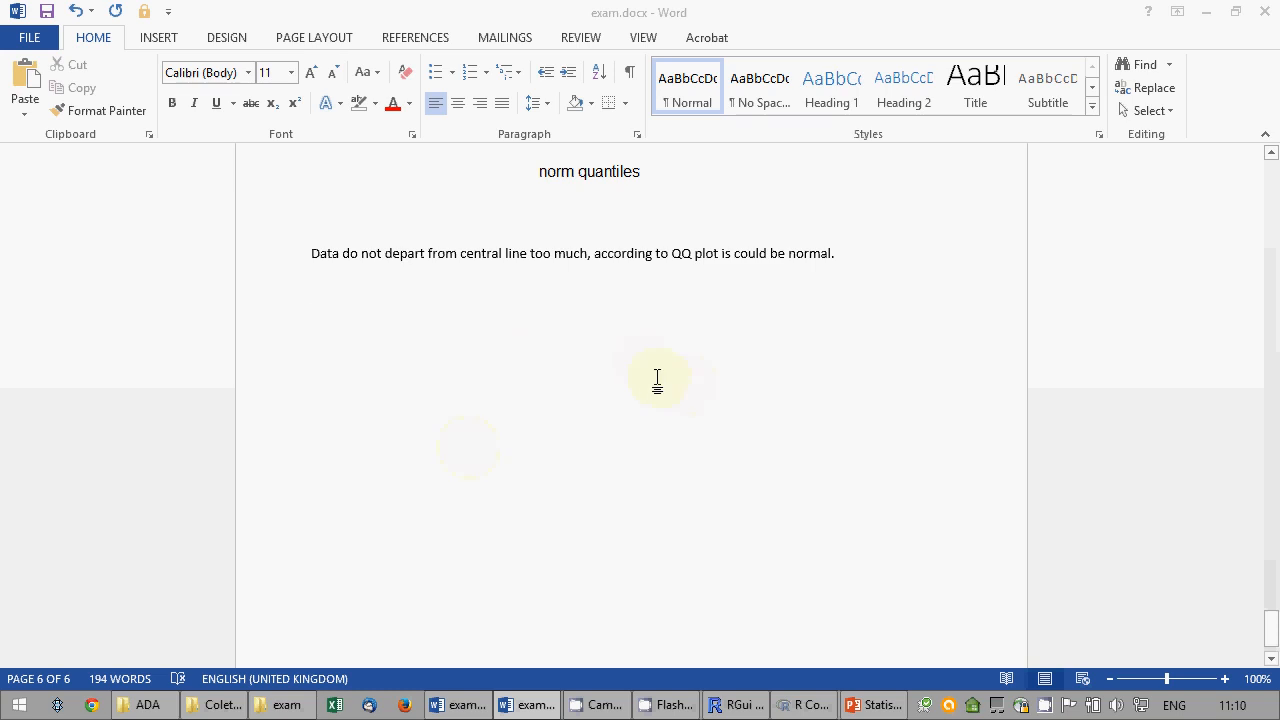
text(Sinc)
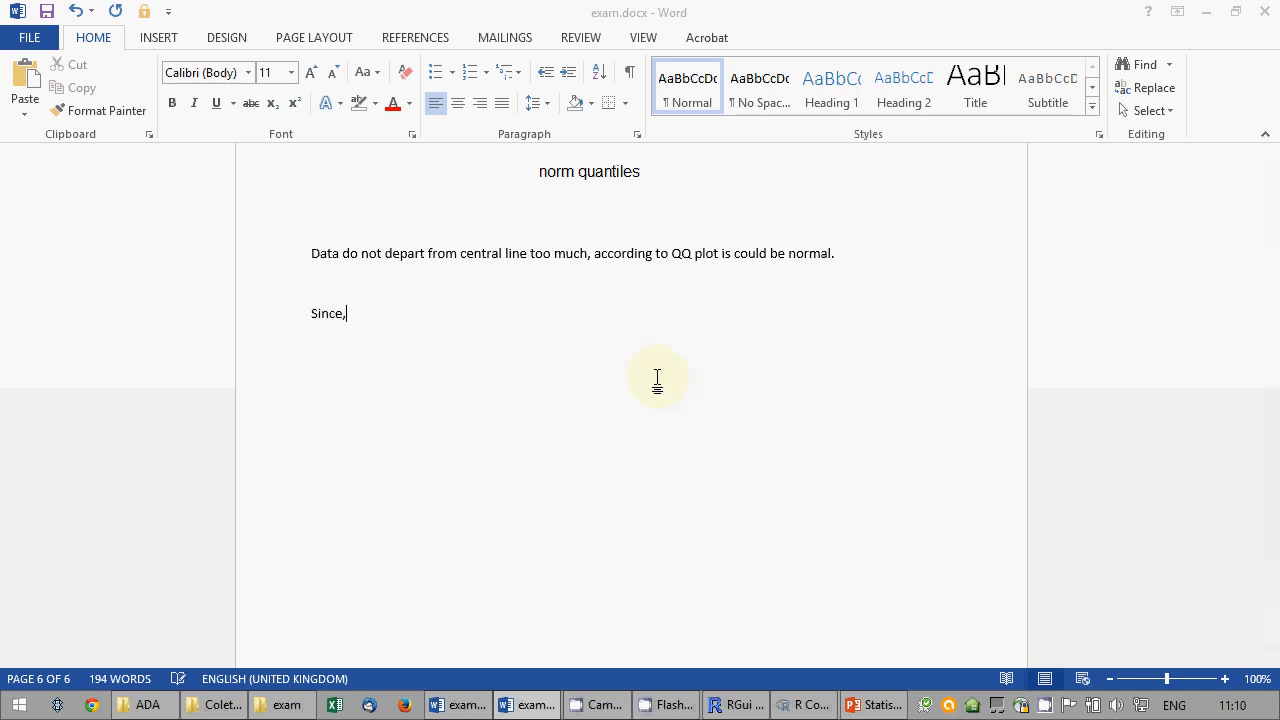
text(e according to graphic)
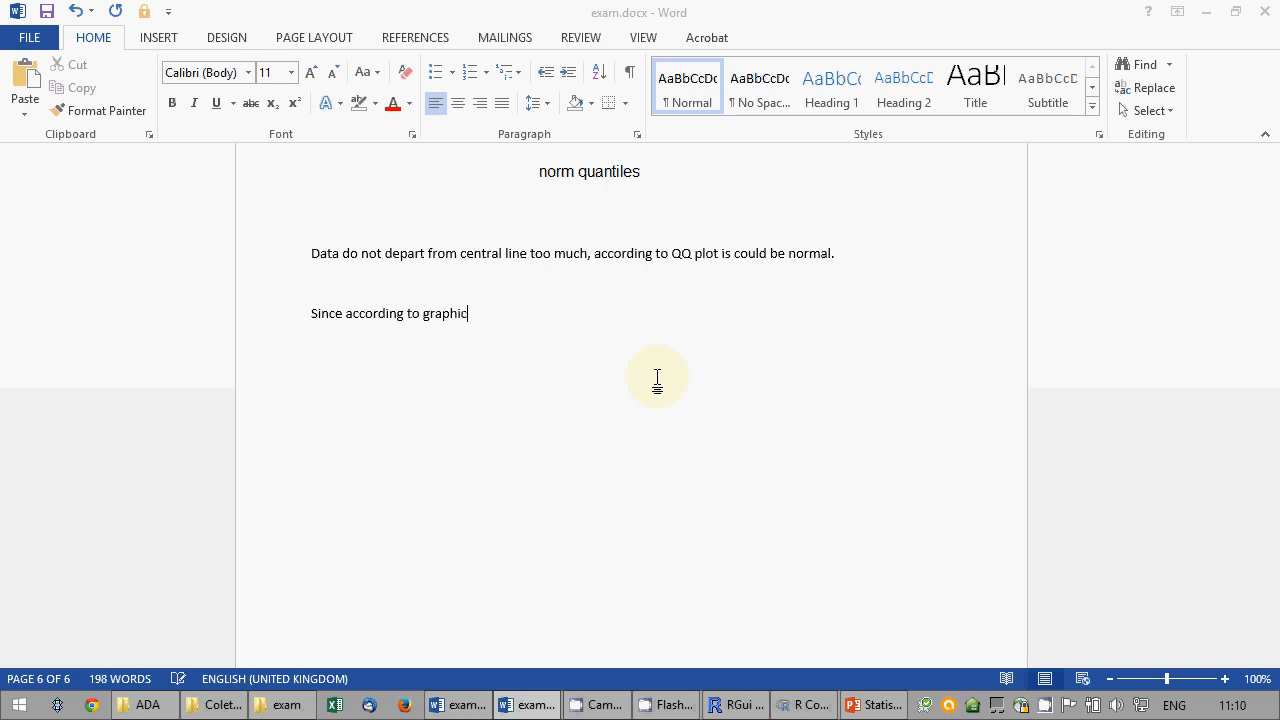
text(al techniques it see)
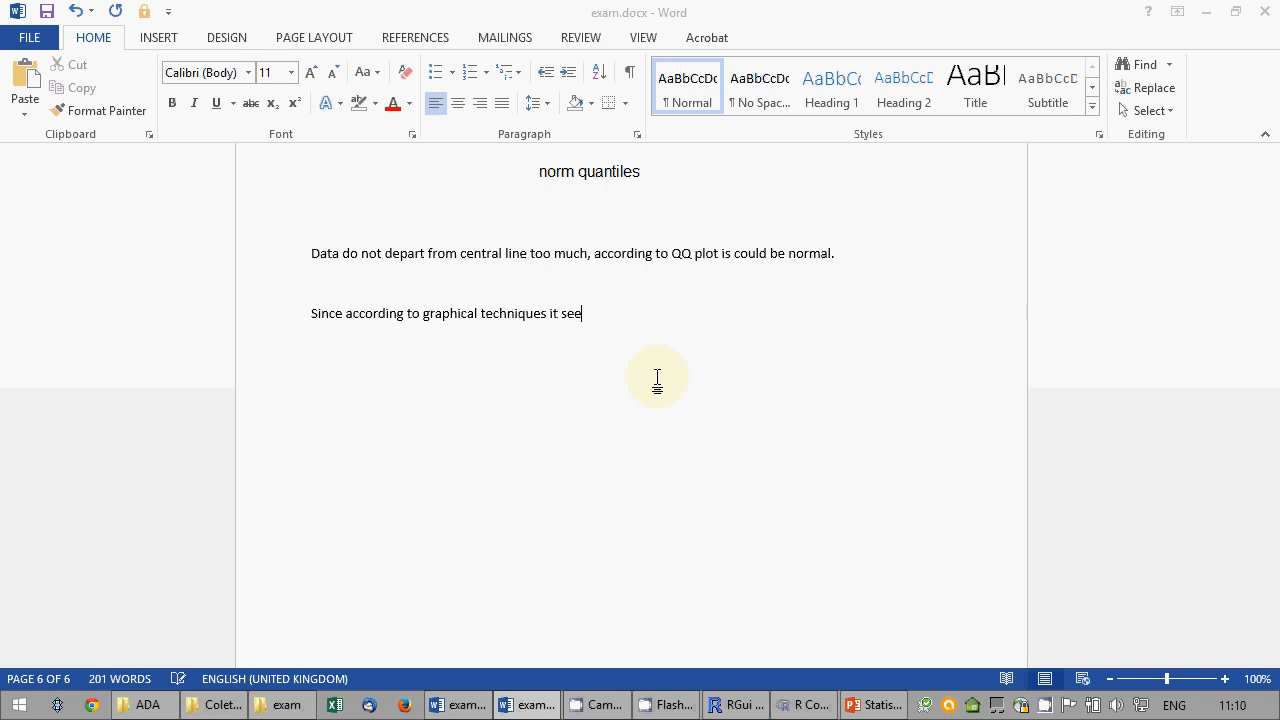
text(ms normal, I)
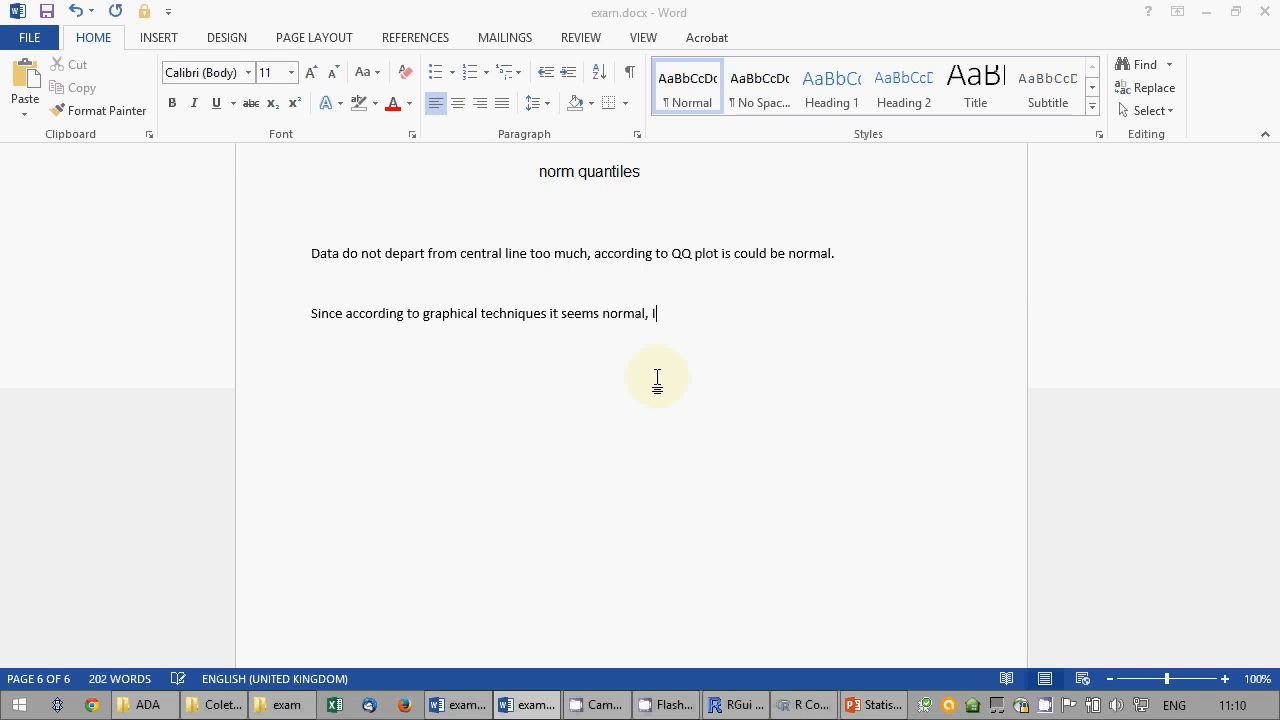
text( decide to accept Stud)
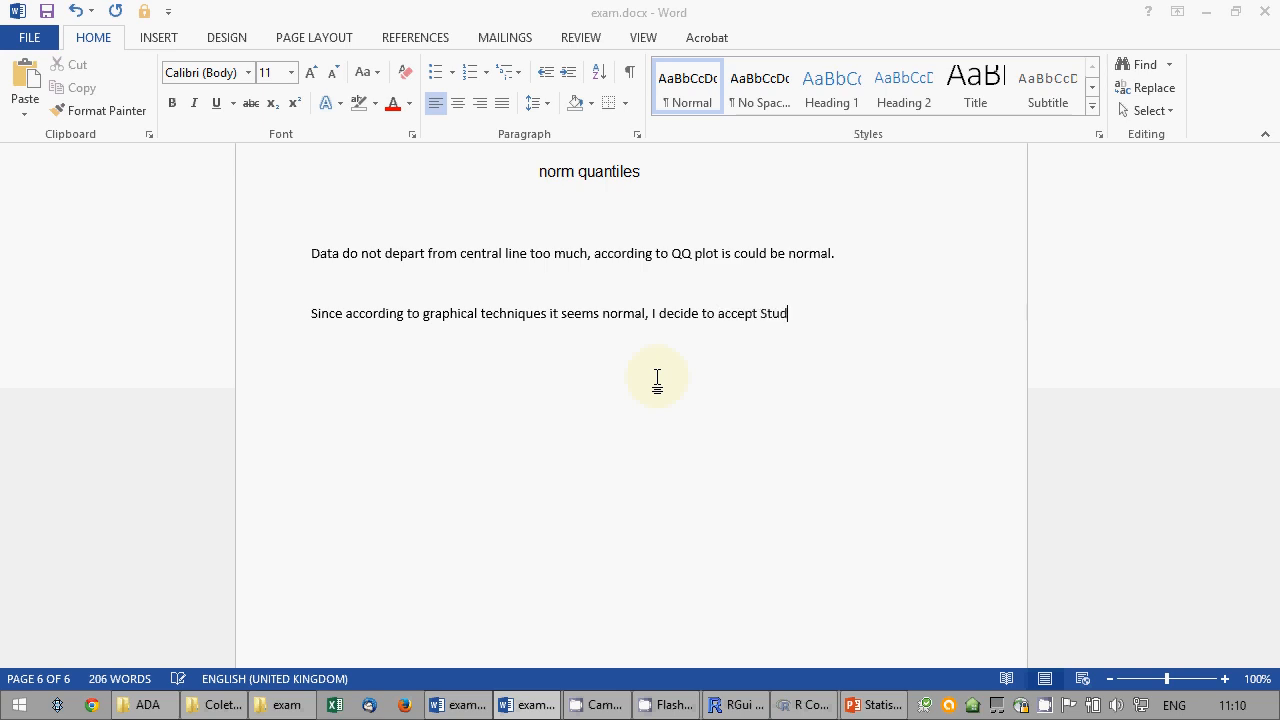
text(ent's t test result.)
Review the weight Q-Q plot in exam.docx and save the document.
scroll(528, 329, up, 7)
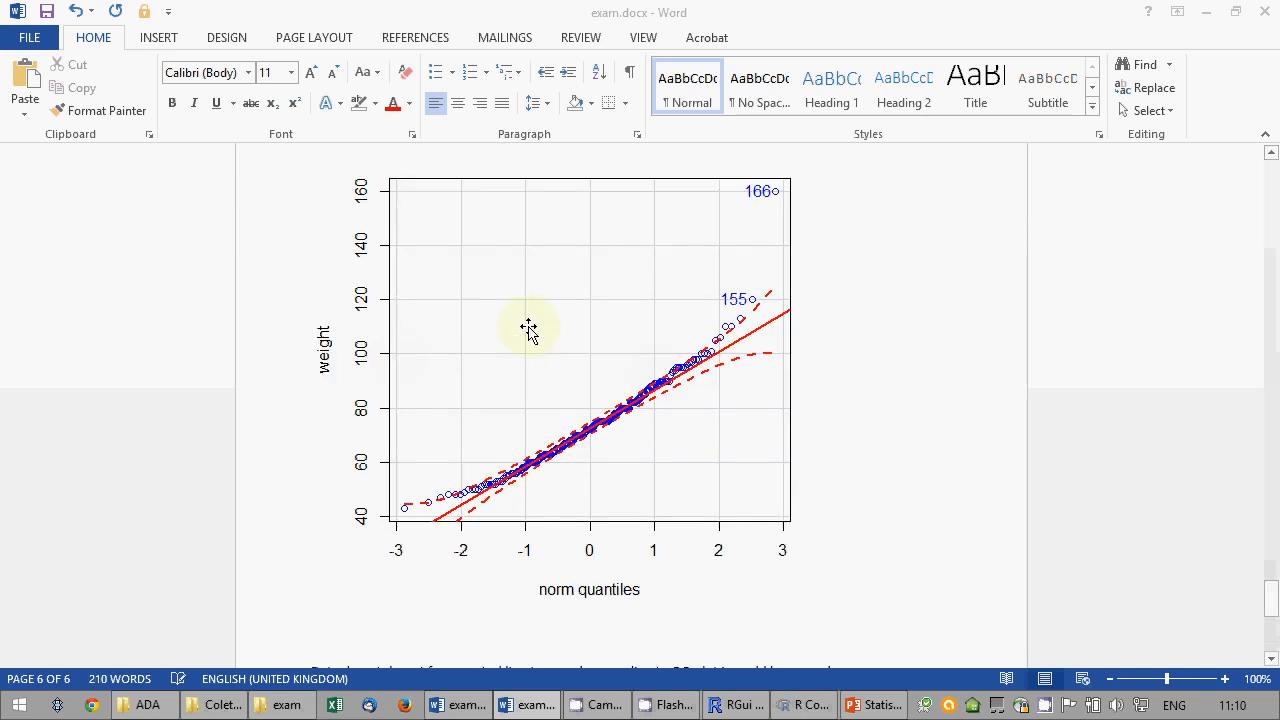
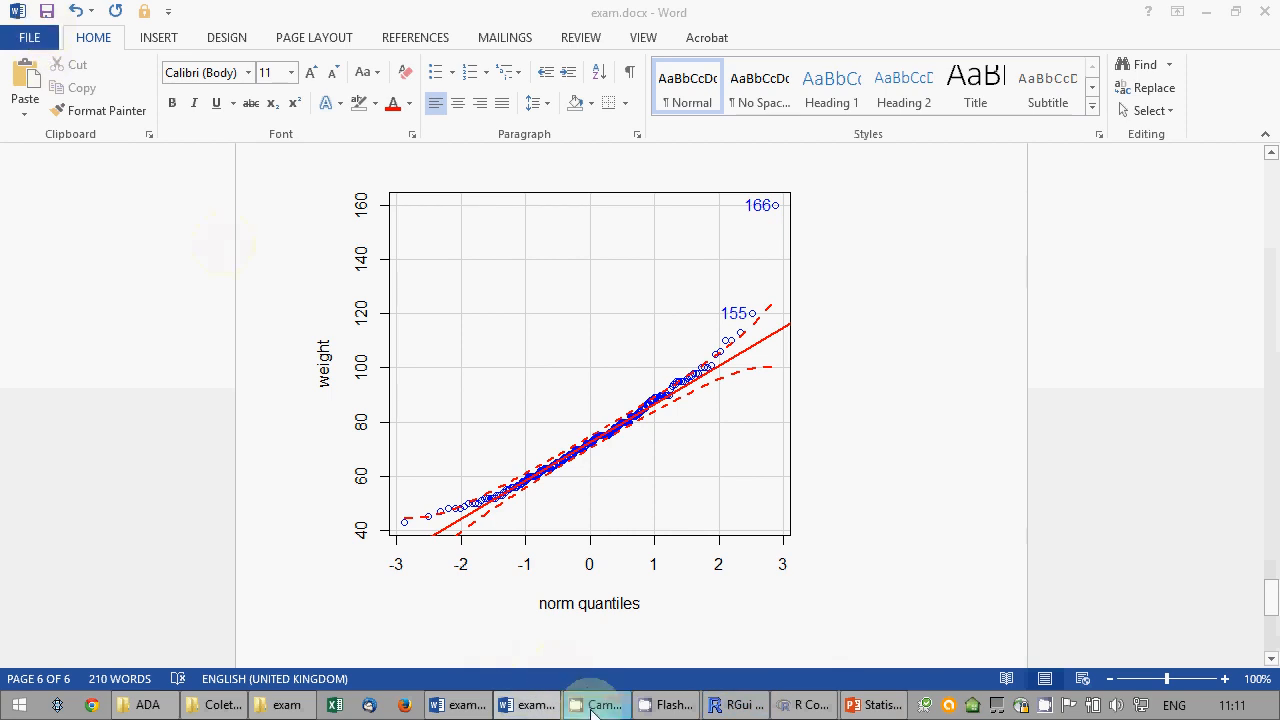
scroll(792, 705, down, 1)
click(793, 705)
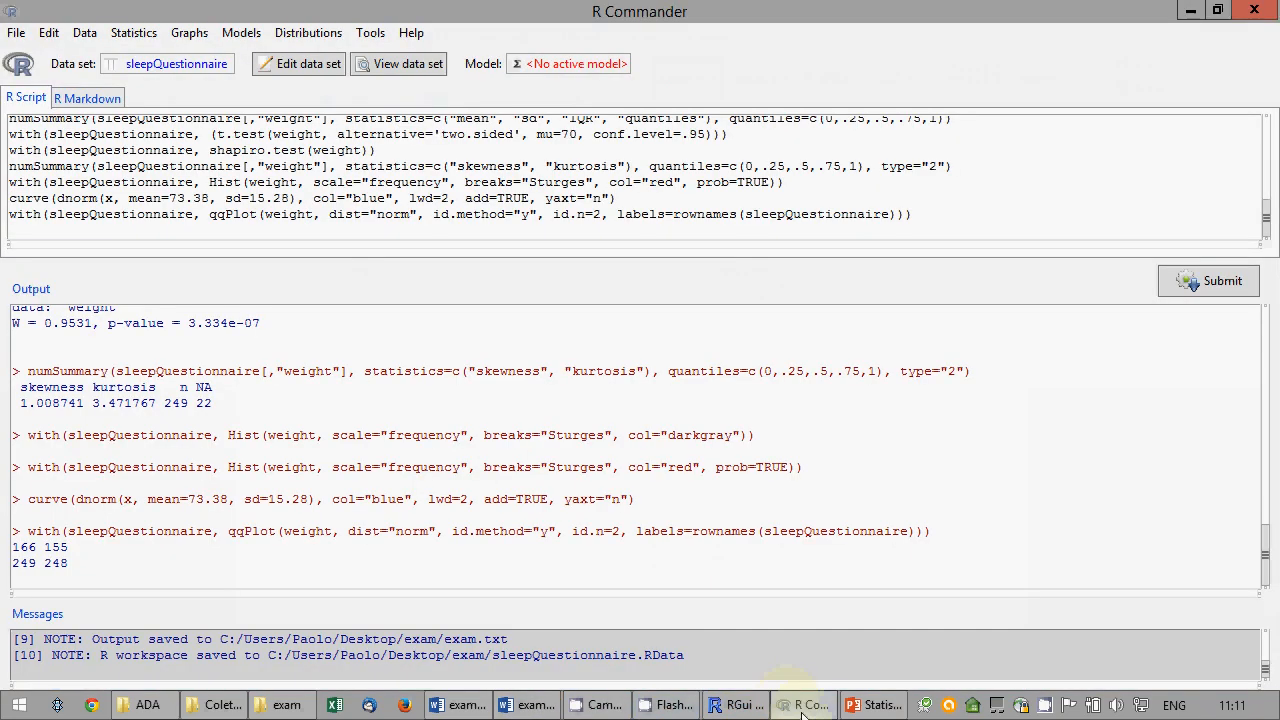
click(789, 706)
scroll(600, 597, down, 9)
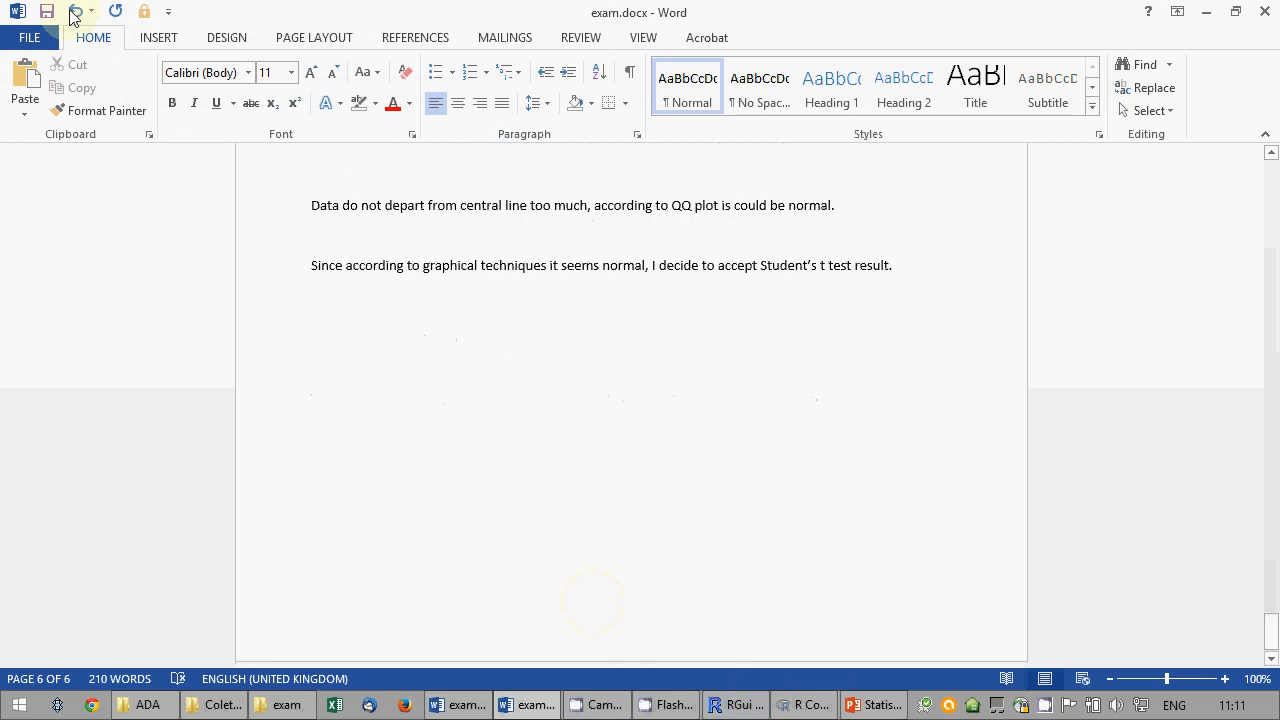
key(ctrl+s)
Switch to R Commander and create a boxplot of weight grouped by sex.
click(808, 705)
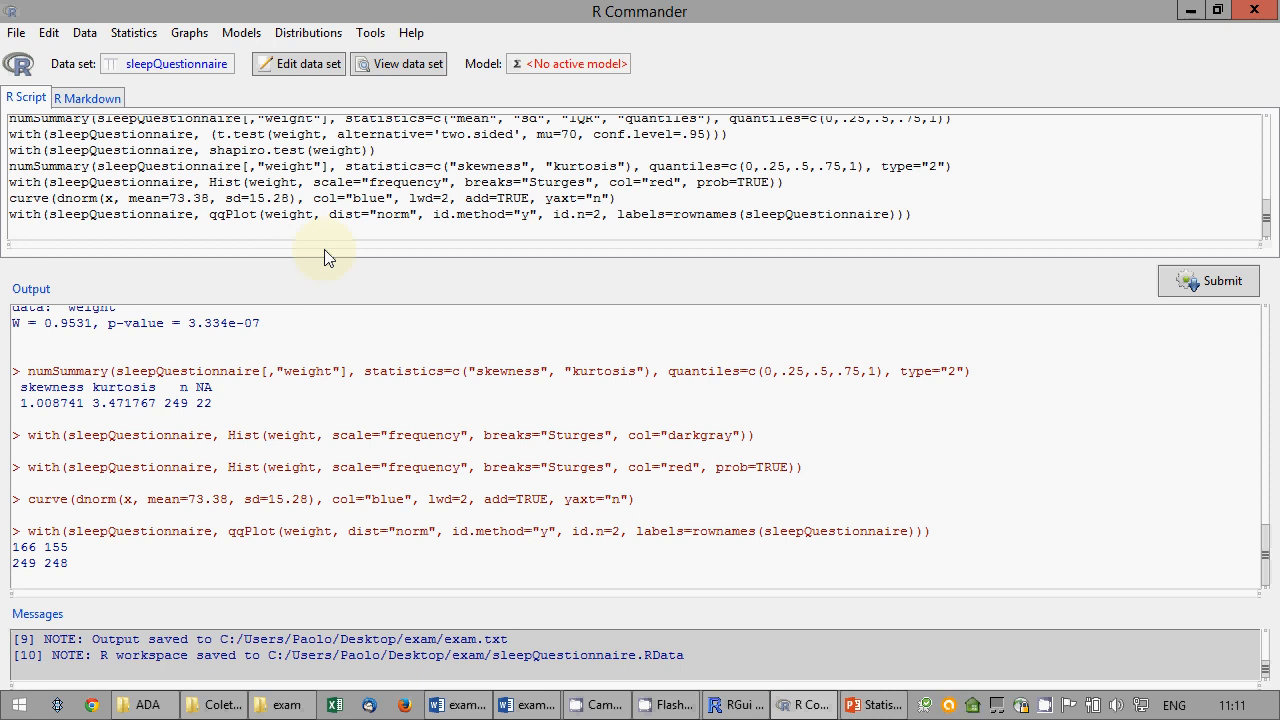
click(190, 33)
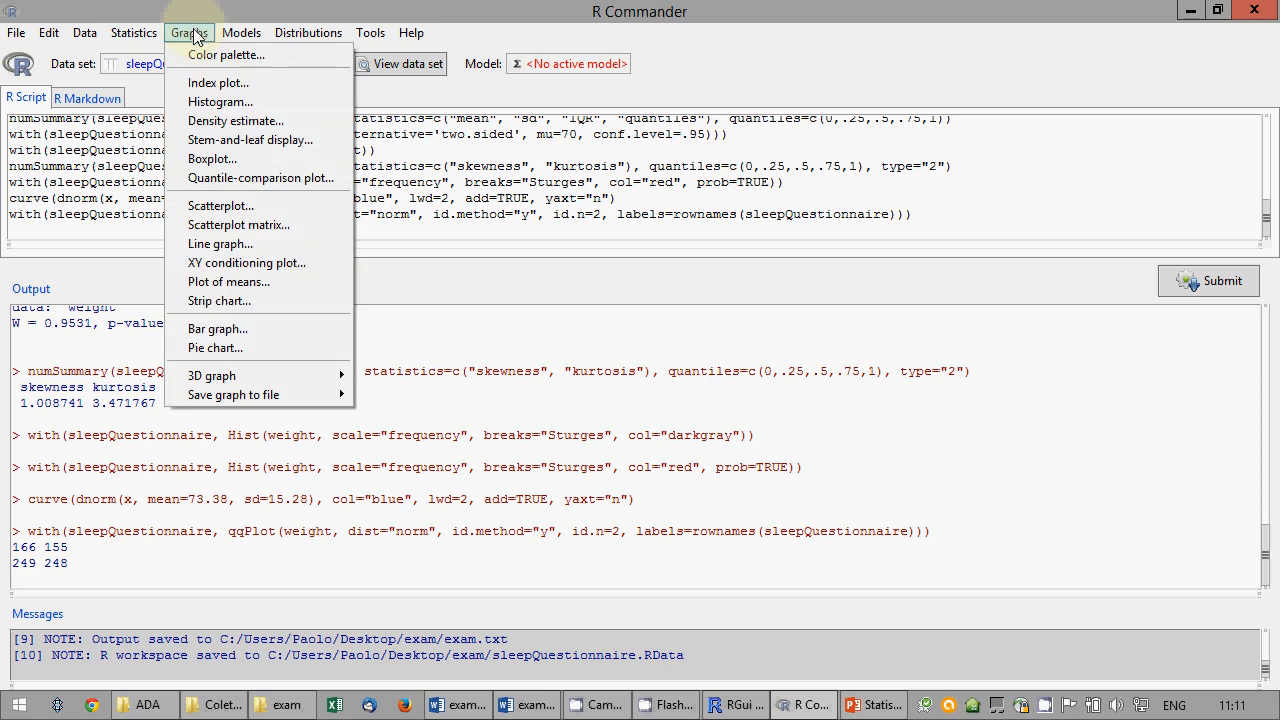
click(212, 158)
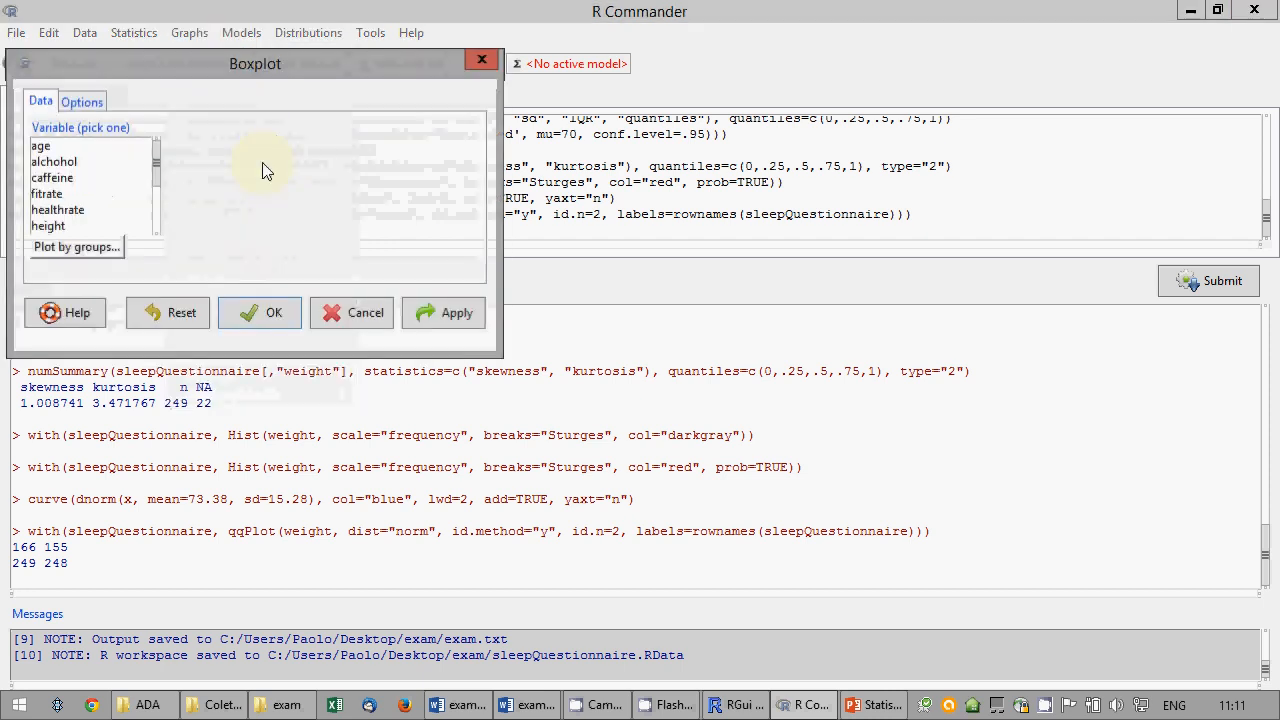
click(70, 250)
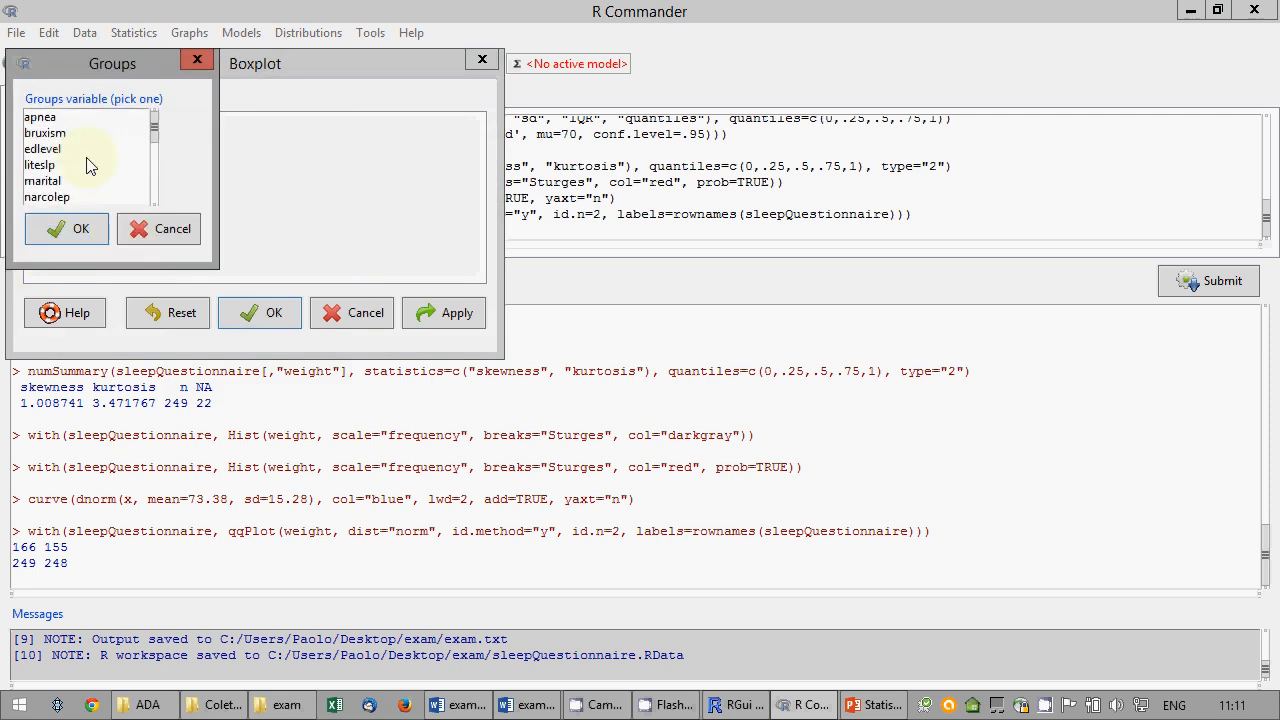
scroll(157, 175, down, 5)
scroll(155, 178, down, 2)
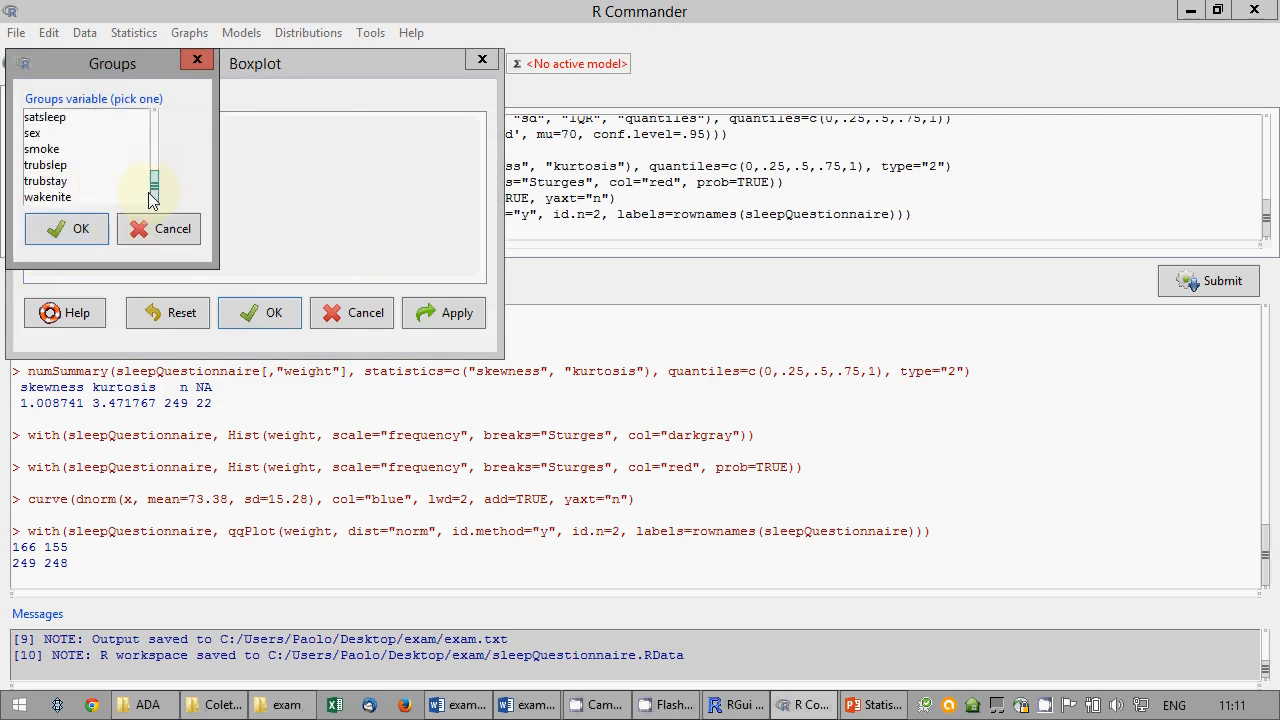
click(40, 134)
click(63, 228)
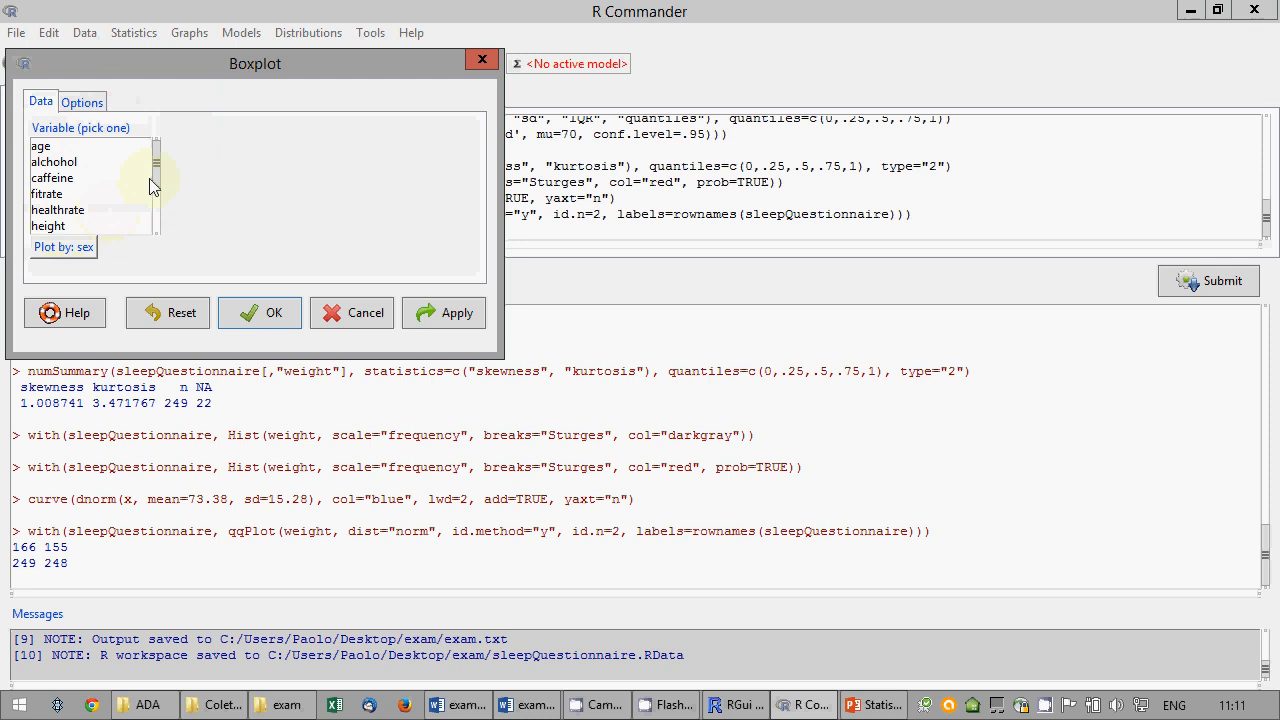
drag(156, 174, 158, 222)
click(255, 314)
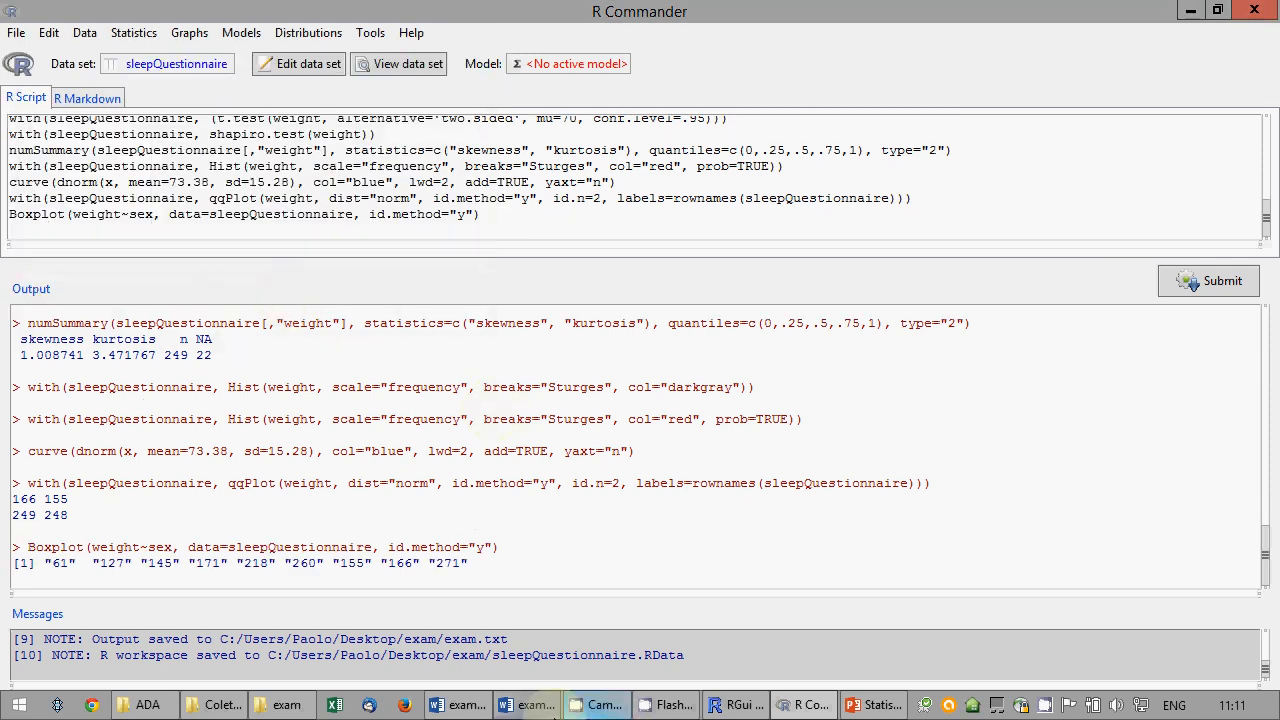
Copy the weight-by-sex boxplot from RGui as a bitmap and paste it at the end of exam.docx.
click(730, 713)
right_click(958, 308)
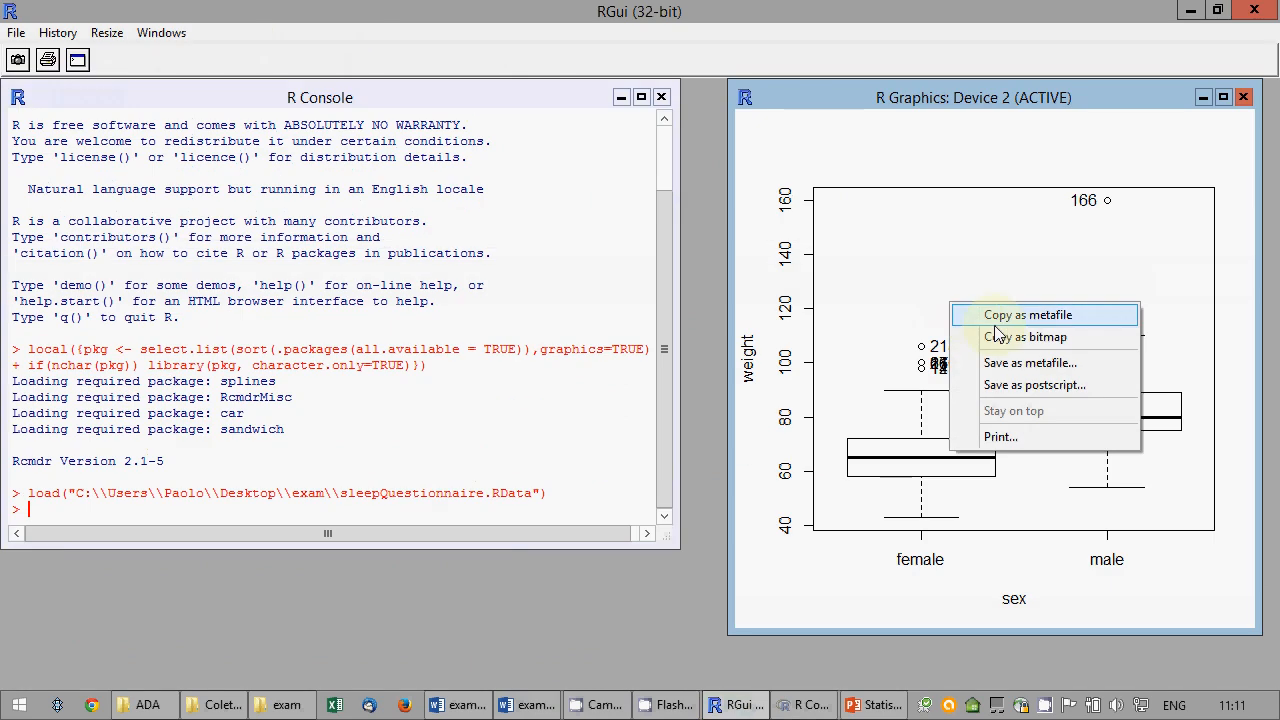
click(980, 338)
click(530, 705)
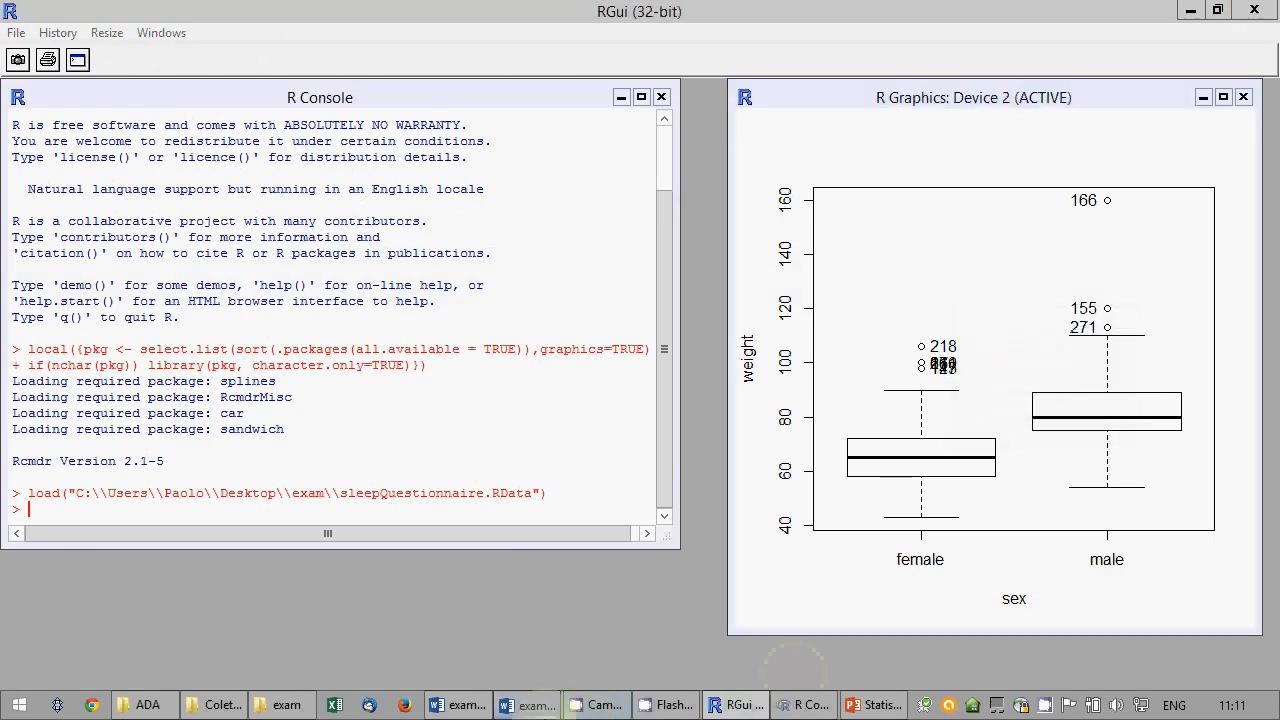
key(ctrl+v)
key(Return)
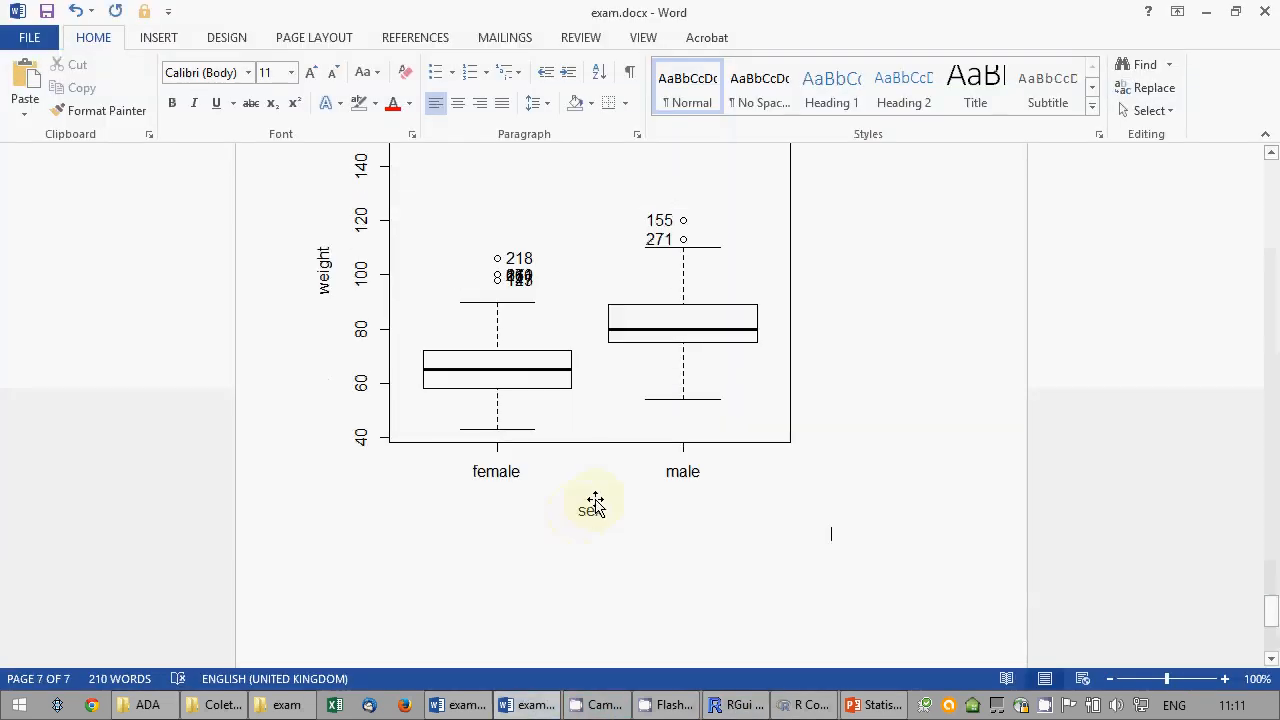
Write "Male seem to be fatter" below the pasted boxplot and save exam.docx.
key(Return)
text(Male s)
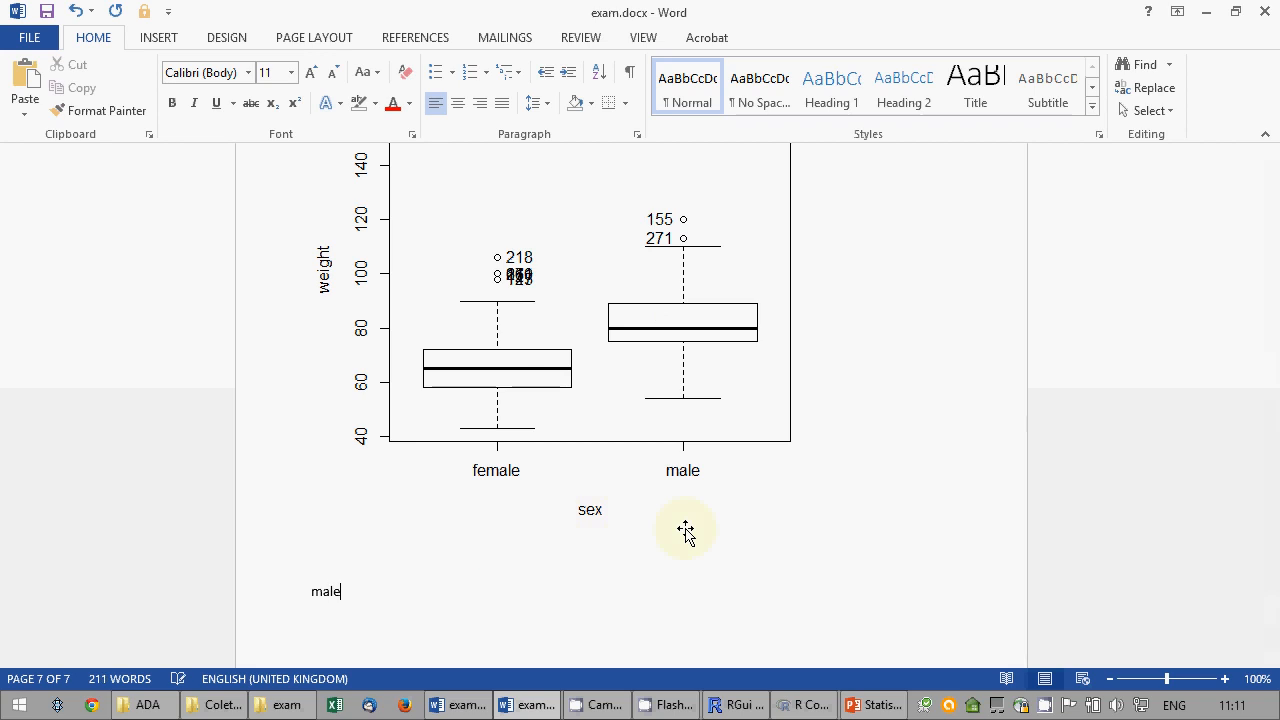
text(eem to be )
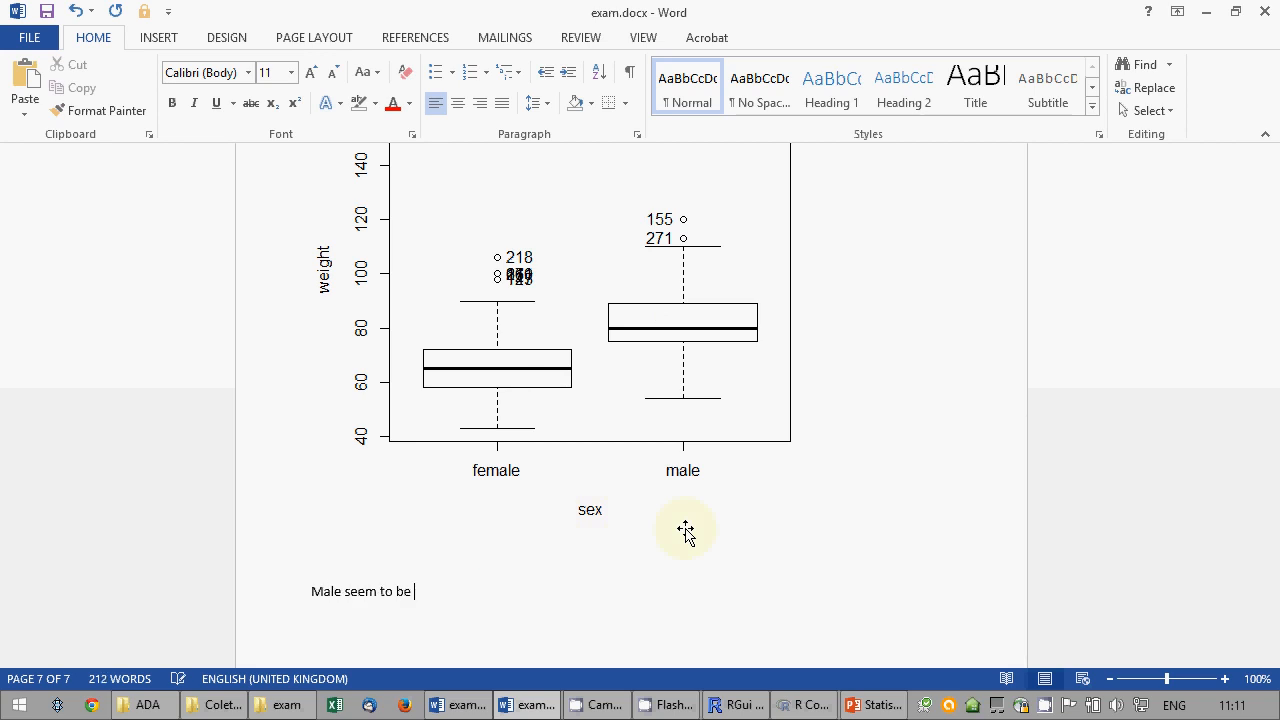
text(fatter)
key(Return)
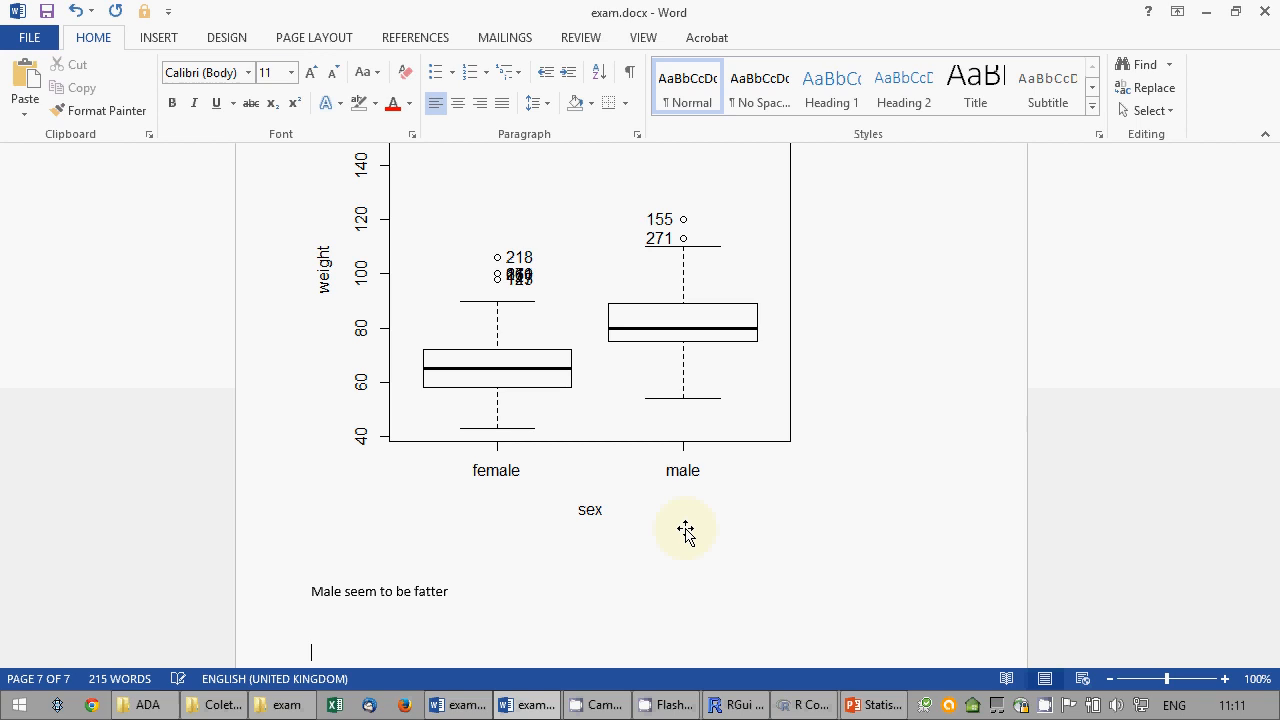
click(46, 11)
Switch to R Commander, start a numerical summary and set it to summarize by sex.
click(853, 708)
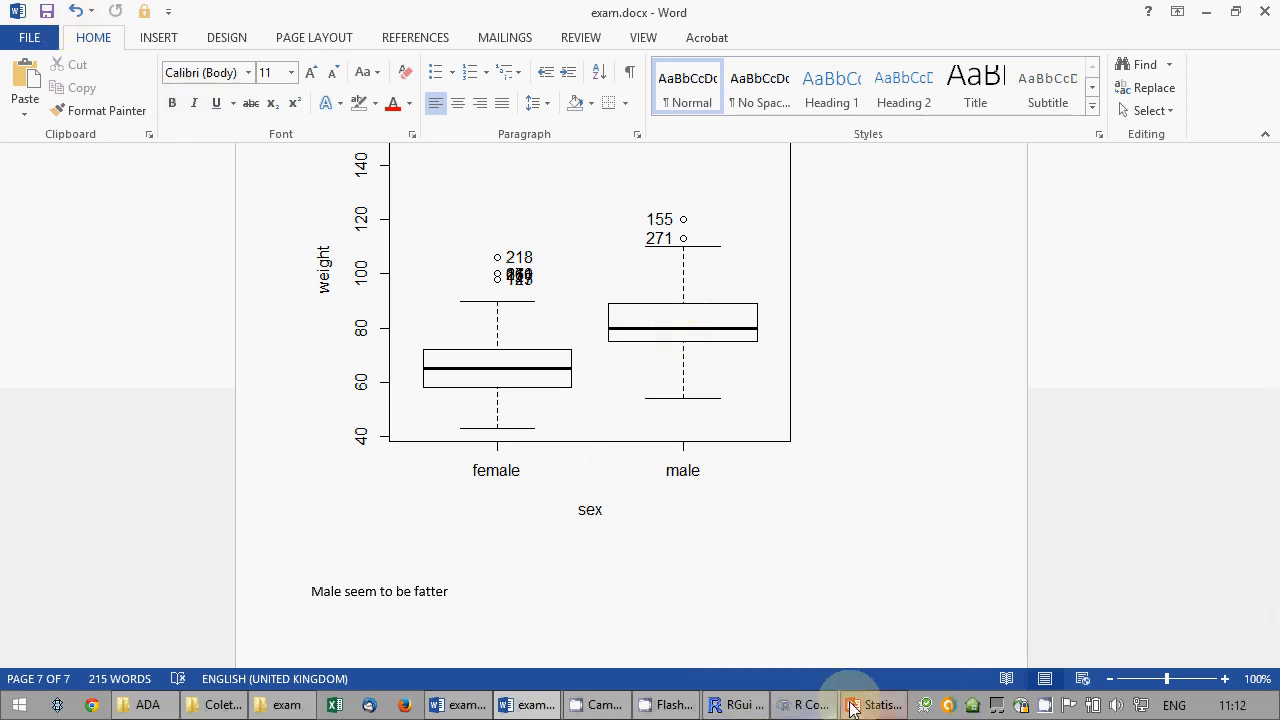
click(795, 707)
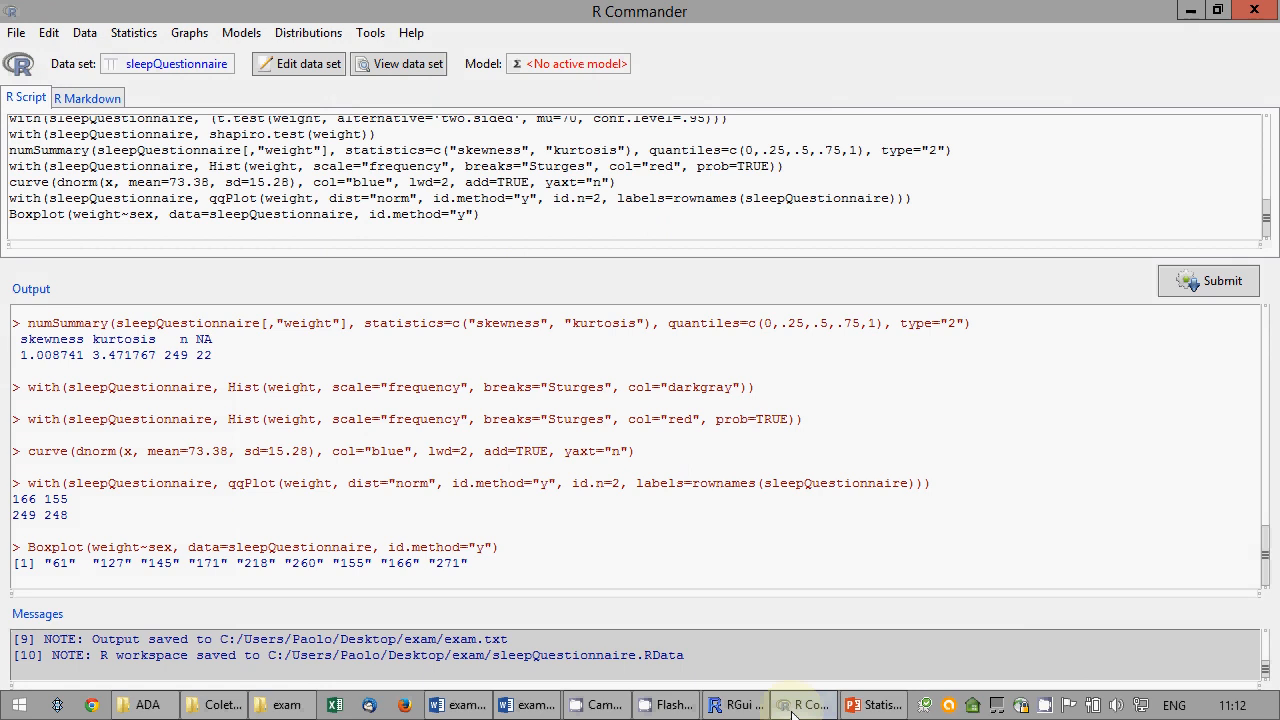
click(795, 707)
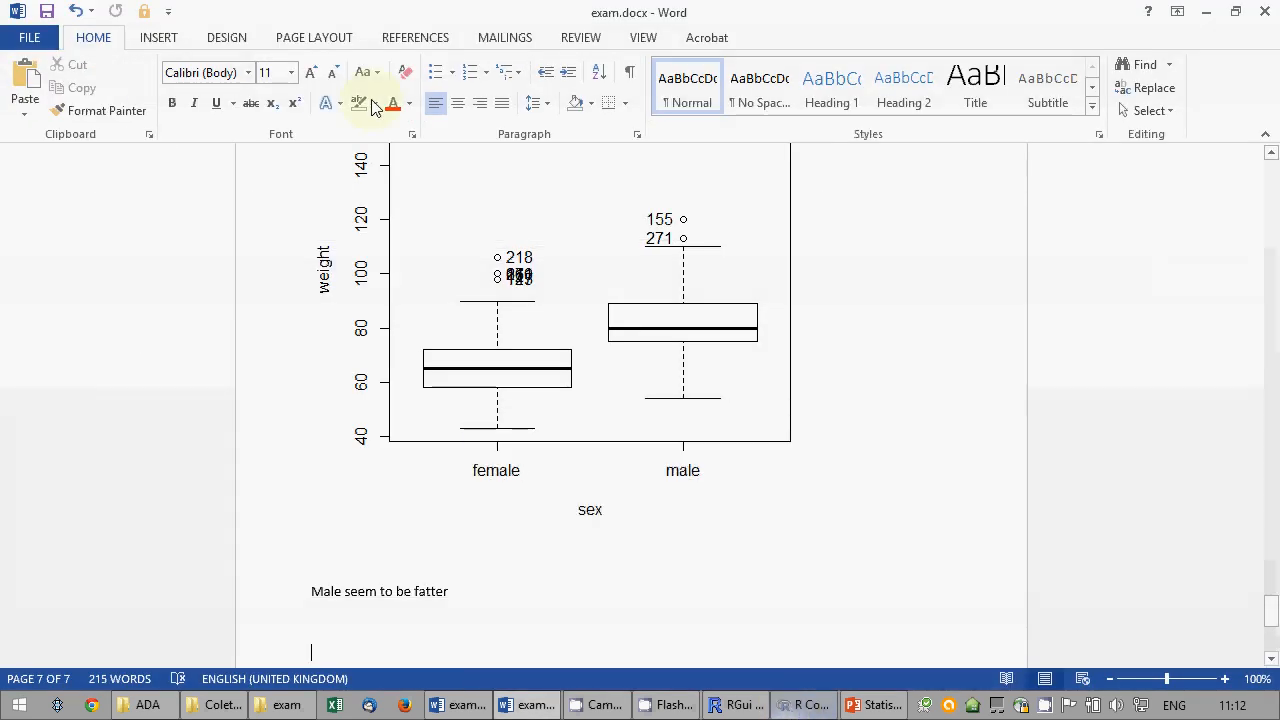
click(795, 707)
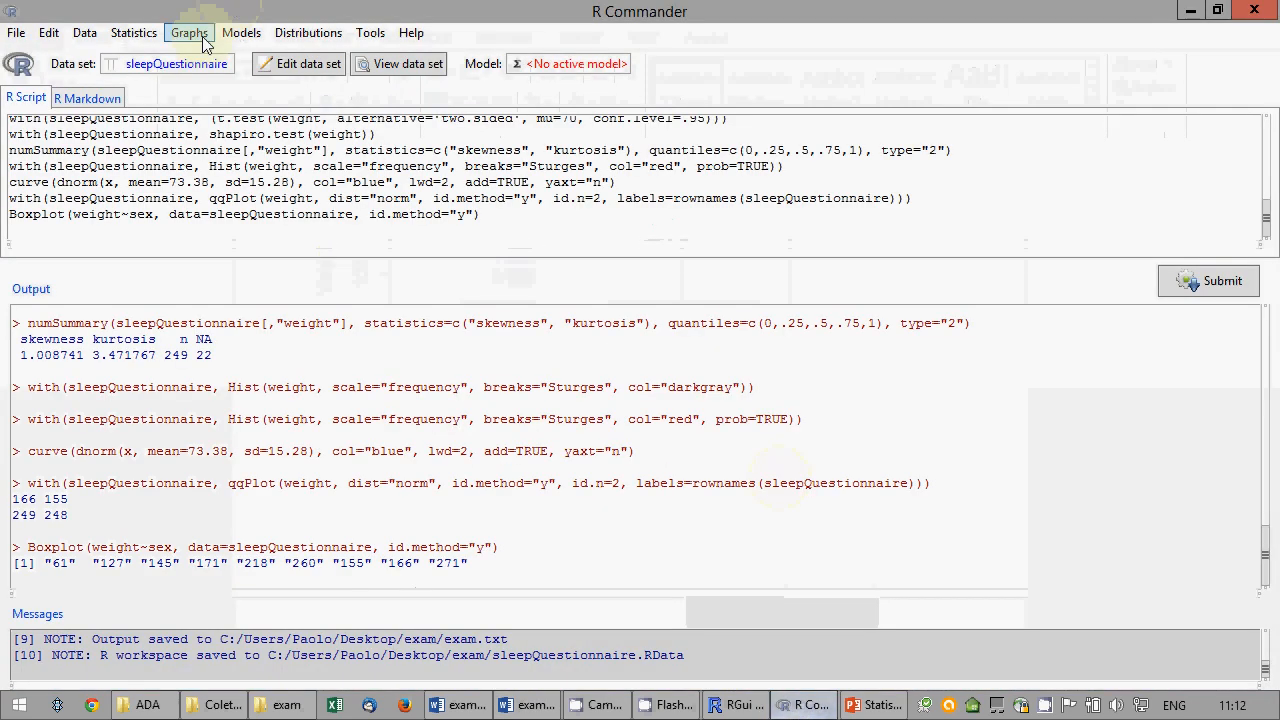
click(189, 33)
mouse_move(133, 33)
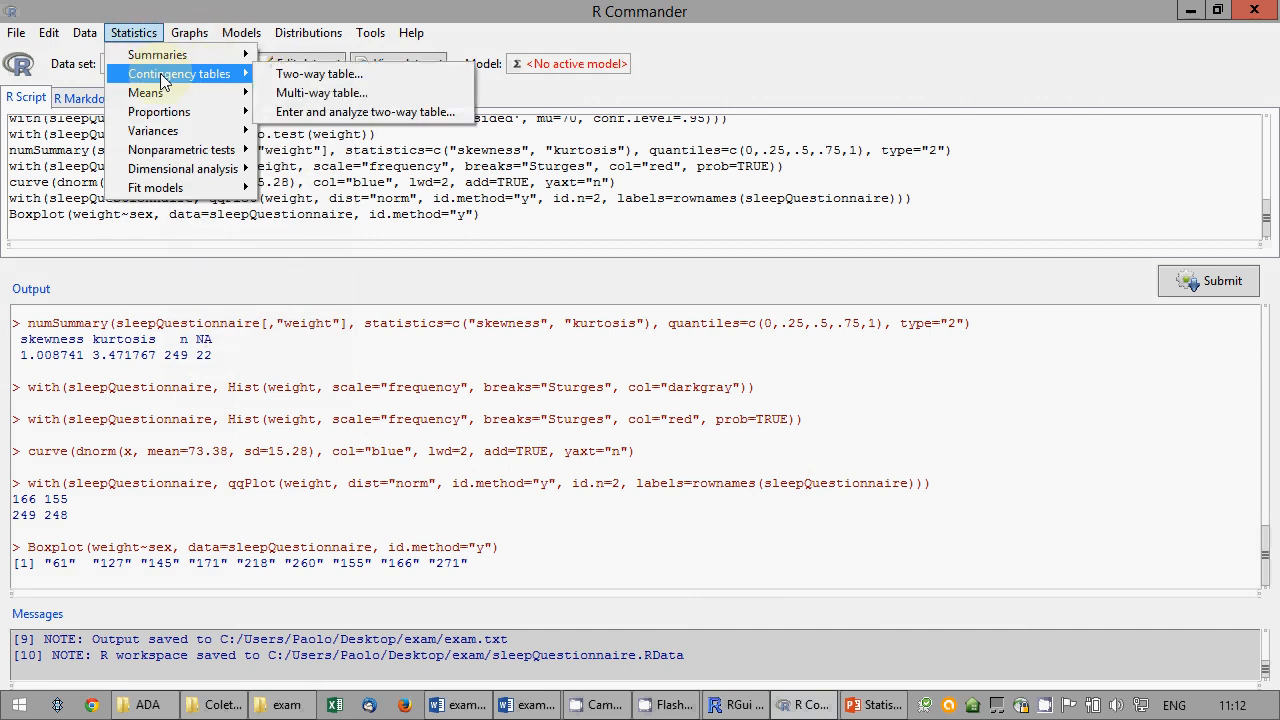
mouse_move(190, 100)
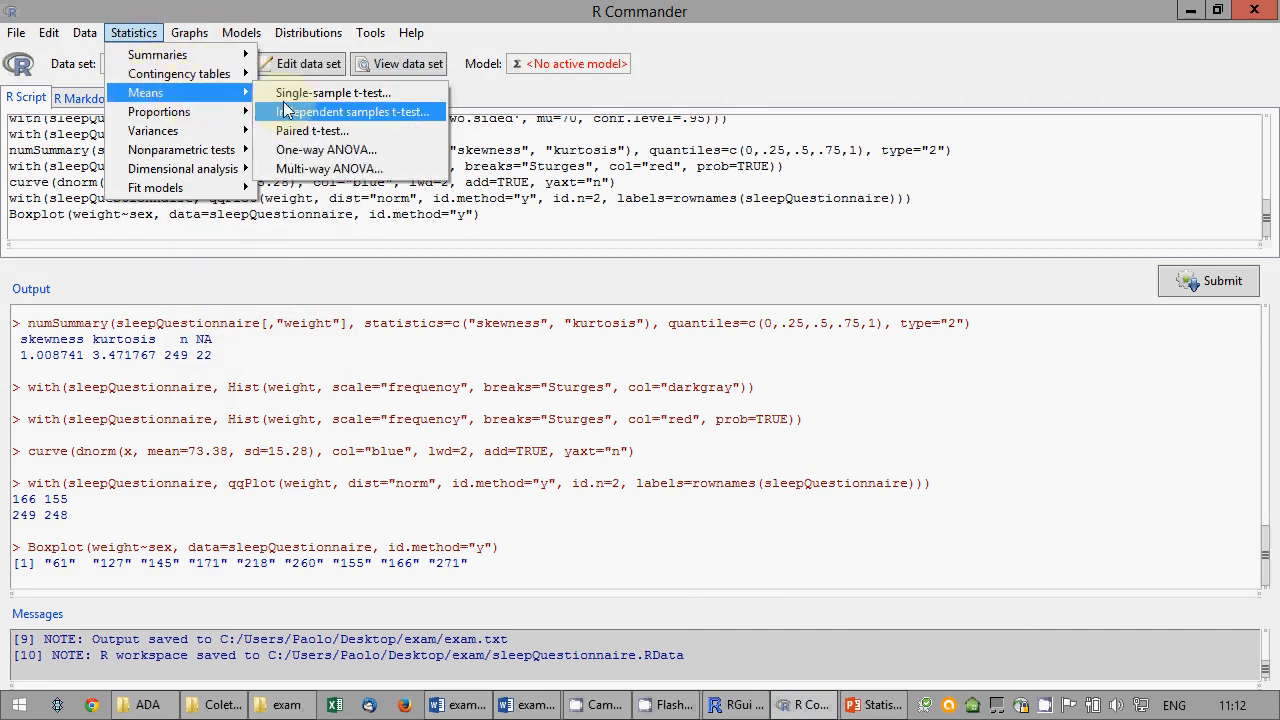
mouse_move(160, 55)
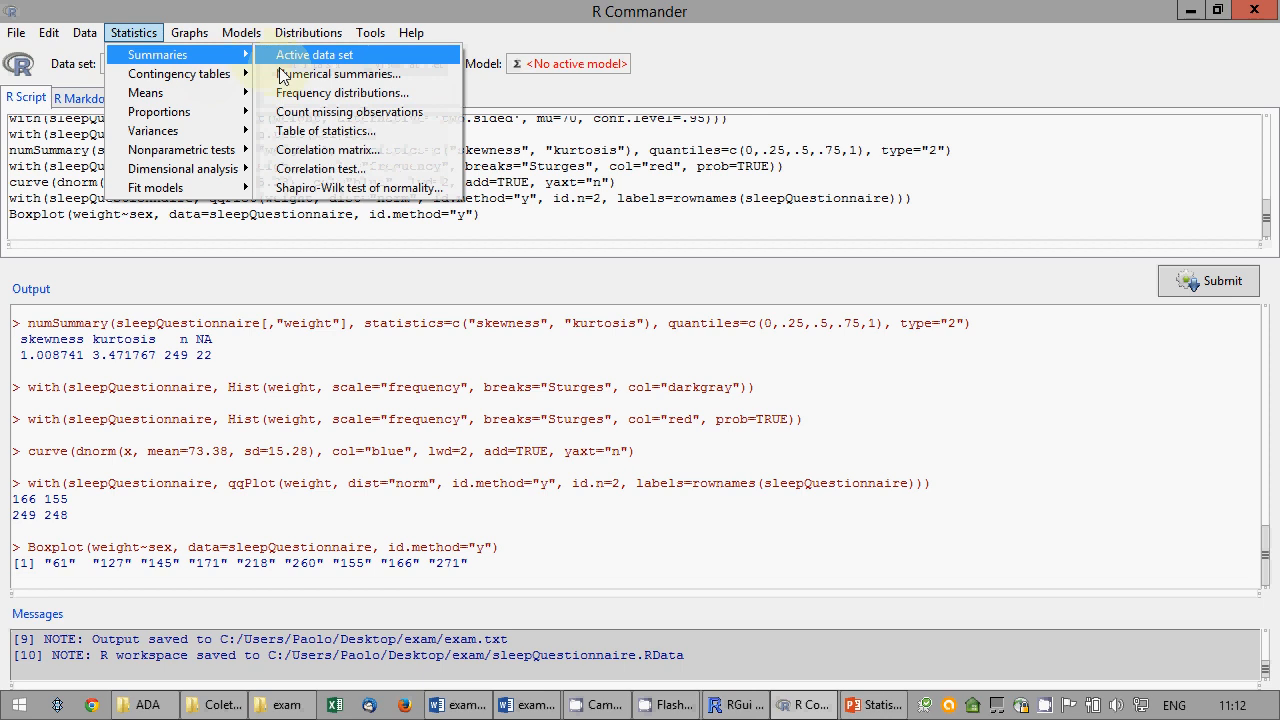
click(385, 76)
click(108, 247)
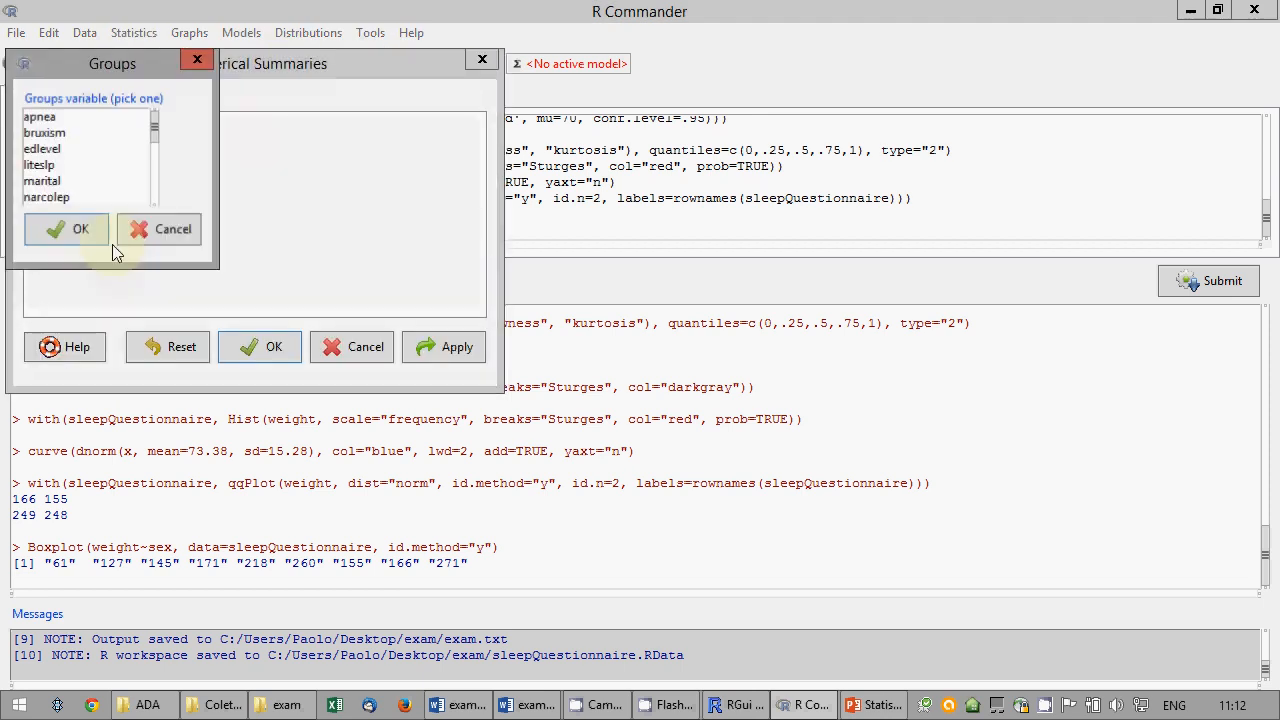
click(155, 172)
click(153, 167)
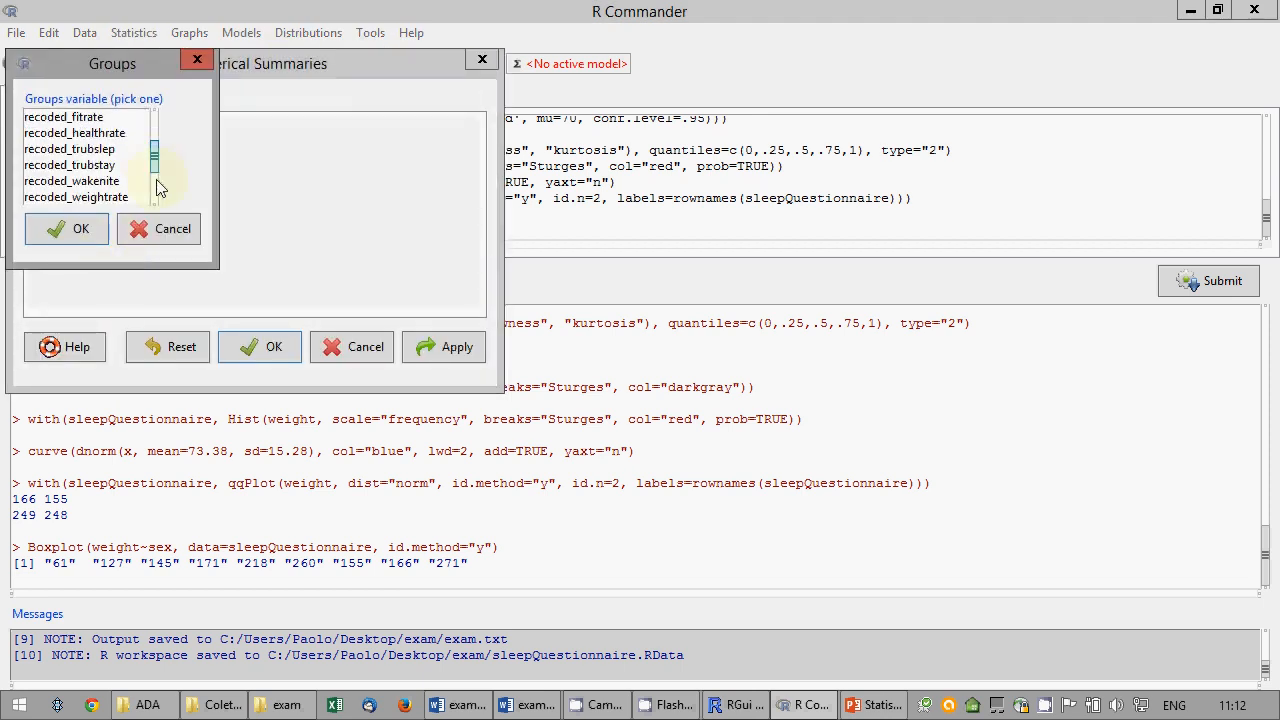
click(153, 167)
click(33, 148)
click(74, 229)
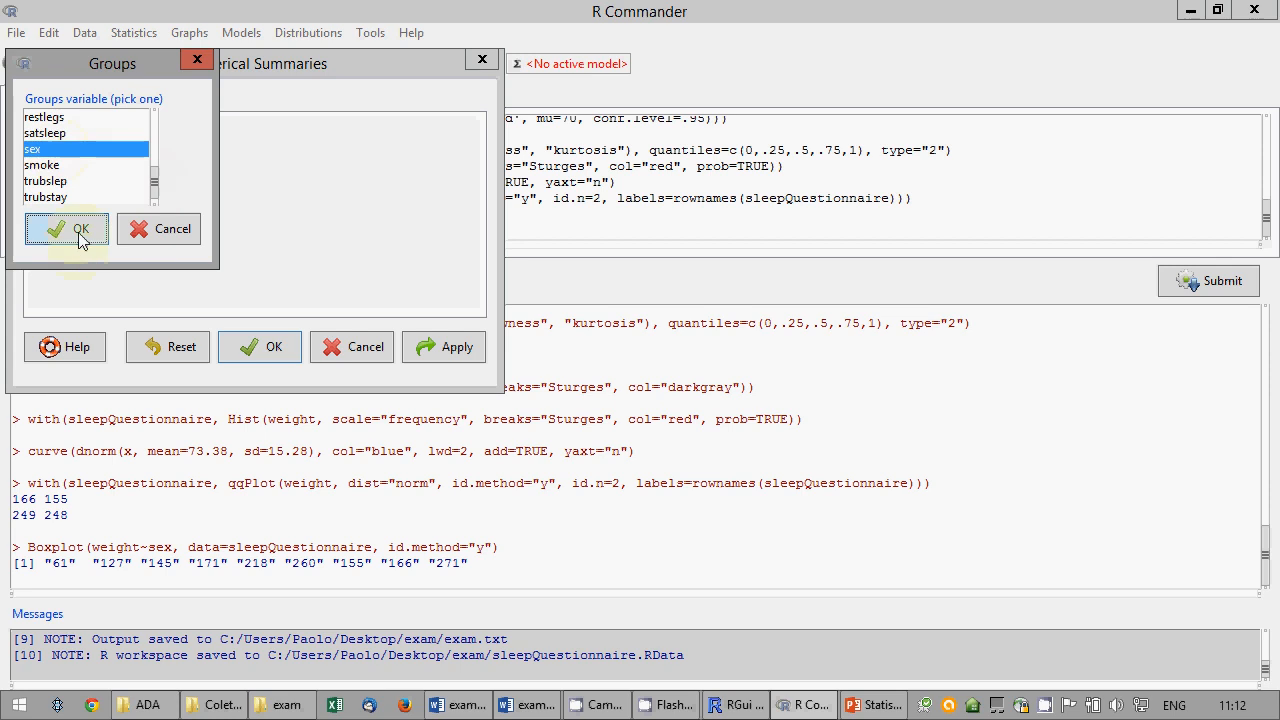
Choose weight as the summary variable and run the numerical summary.
click(168, 222)
click(100, 210)
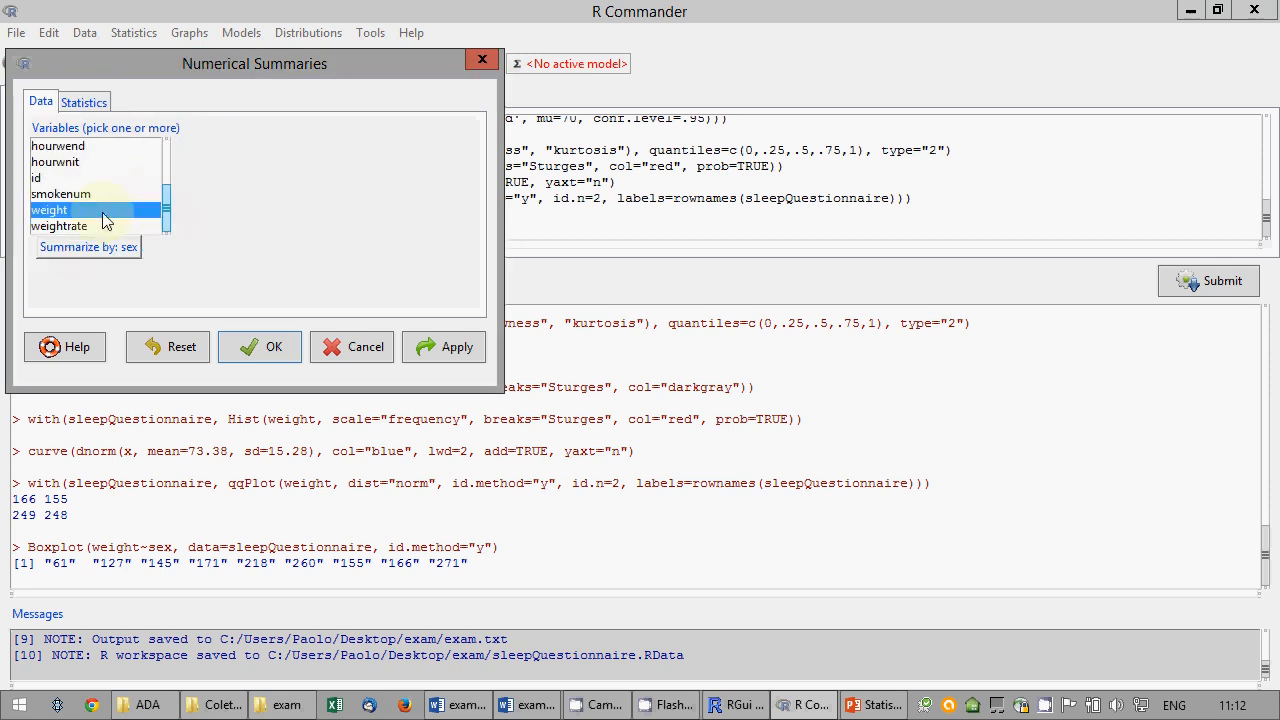
click(292, 352)
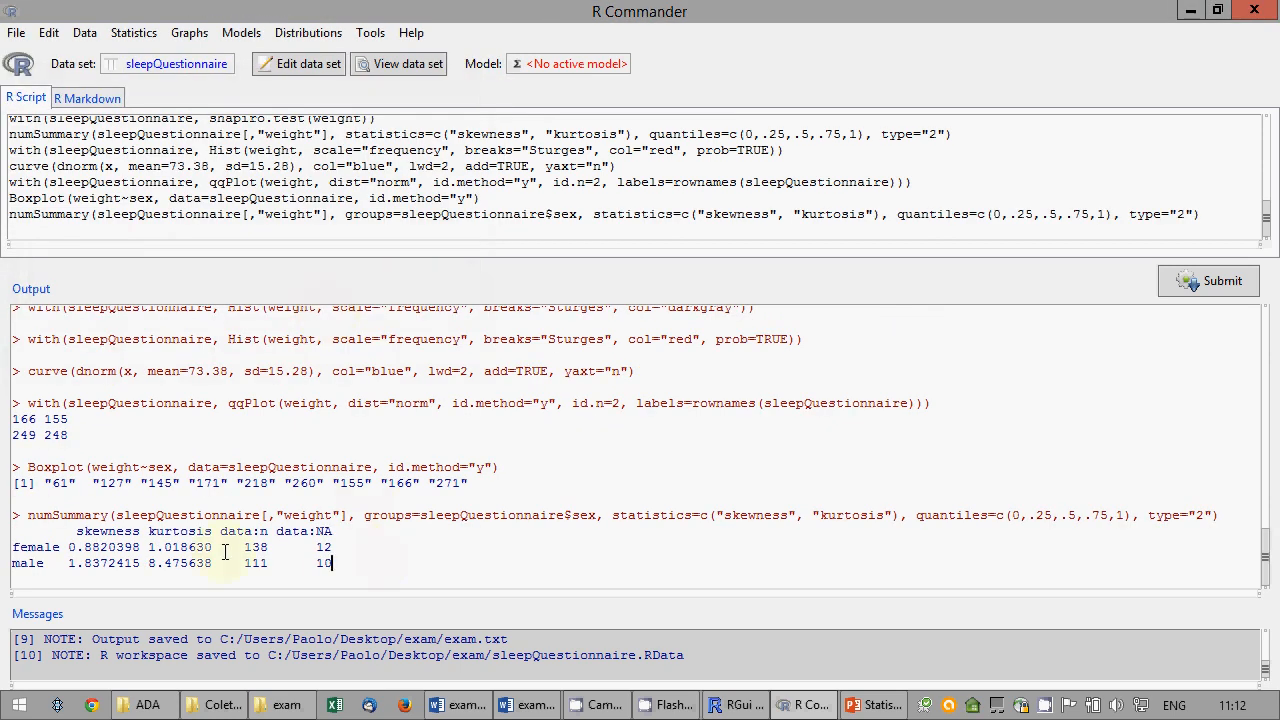
drag(333, 565, 3, 525)
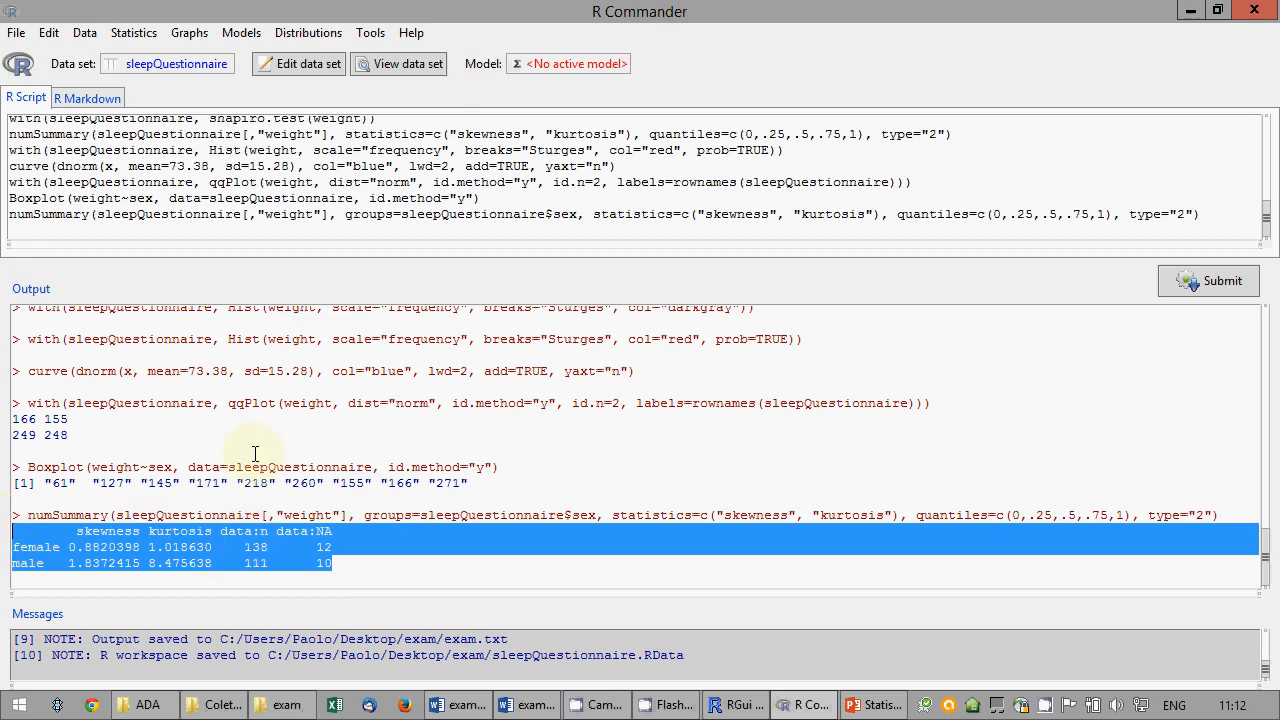
click(340, 562)
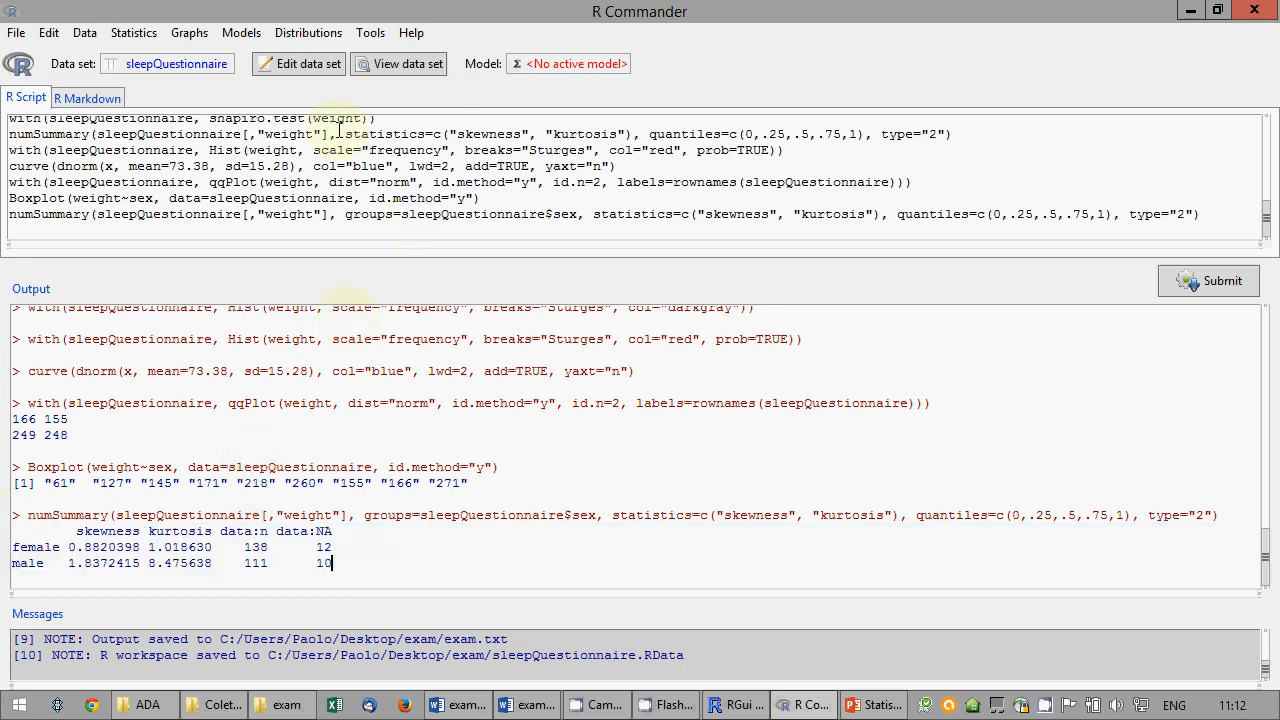
Run a numerical summary of weight by sex with mean, standard deviation, interquartile range and quantiles, leaving out skewness and kurtosis.
click(134, 32)
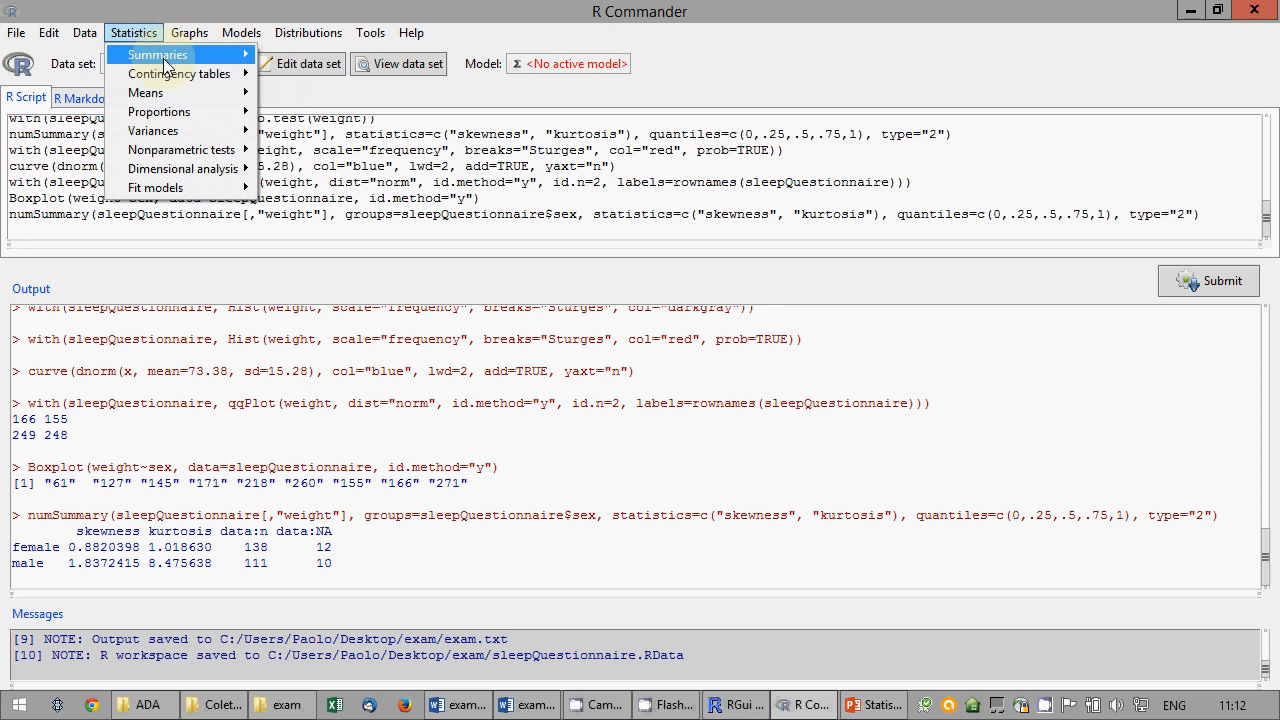
mouse_move(163, 58)
click(302, 75)
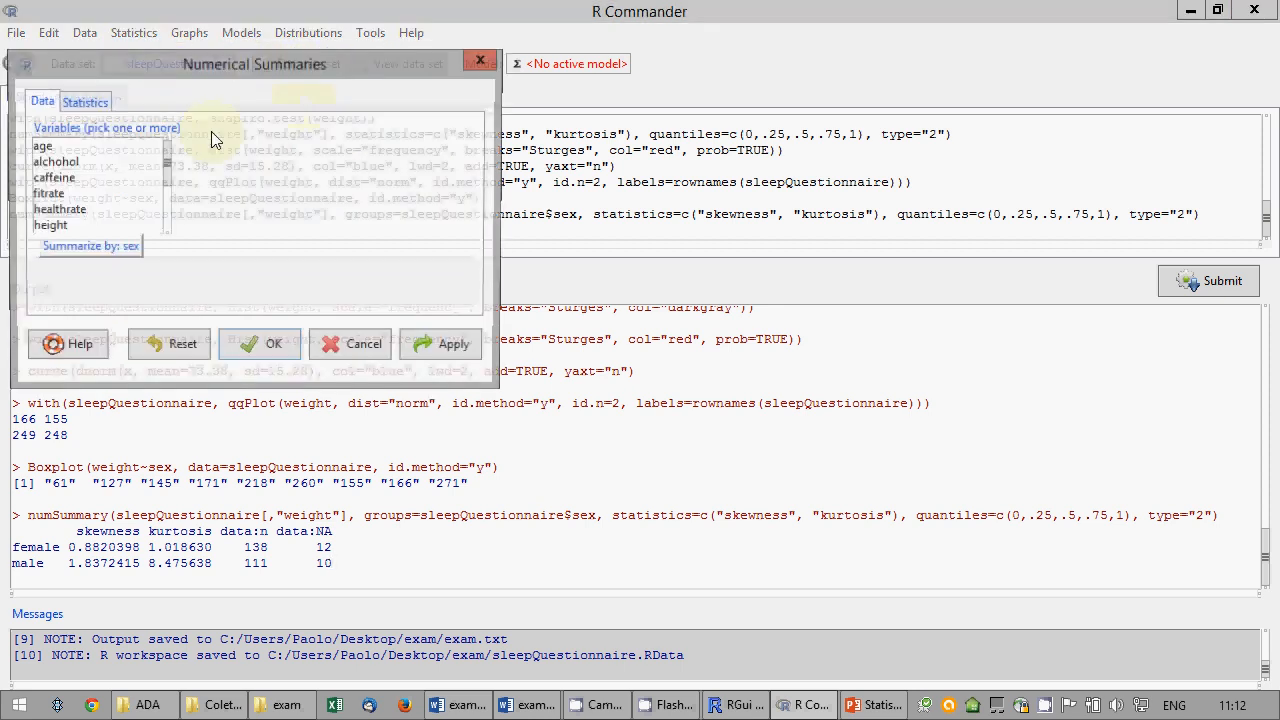
click(83, 101)
click(39, 130)
click(39, 150)
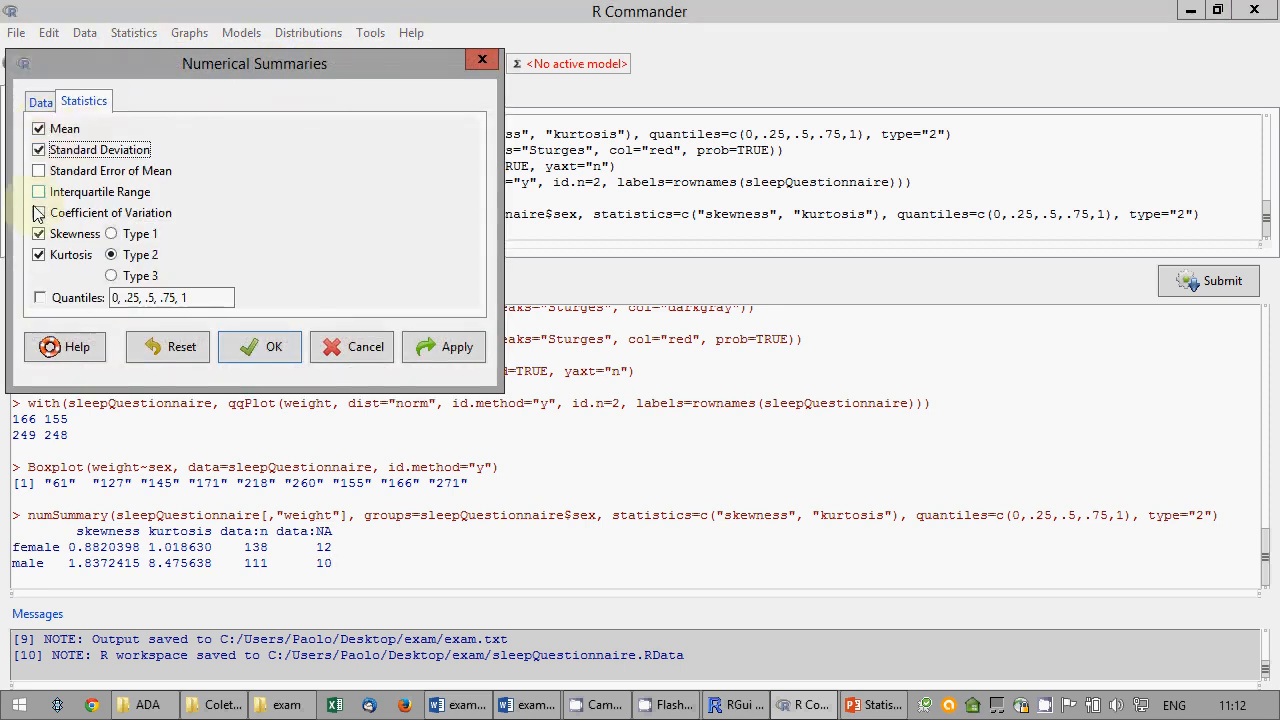
click(39, 233)
click(39, 255)
click(40, 297)
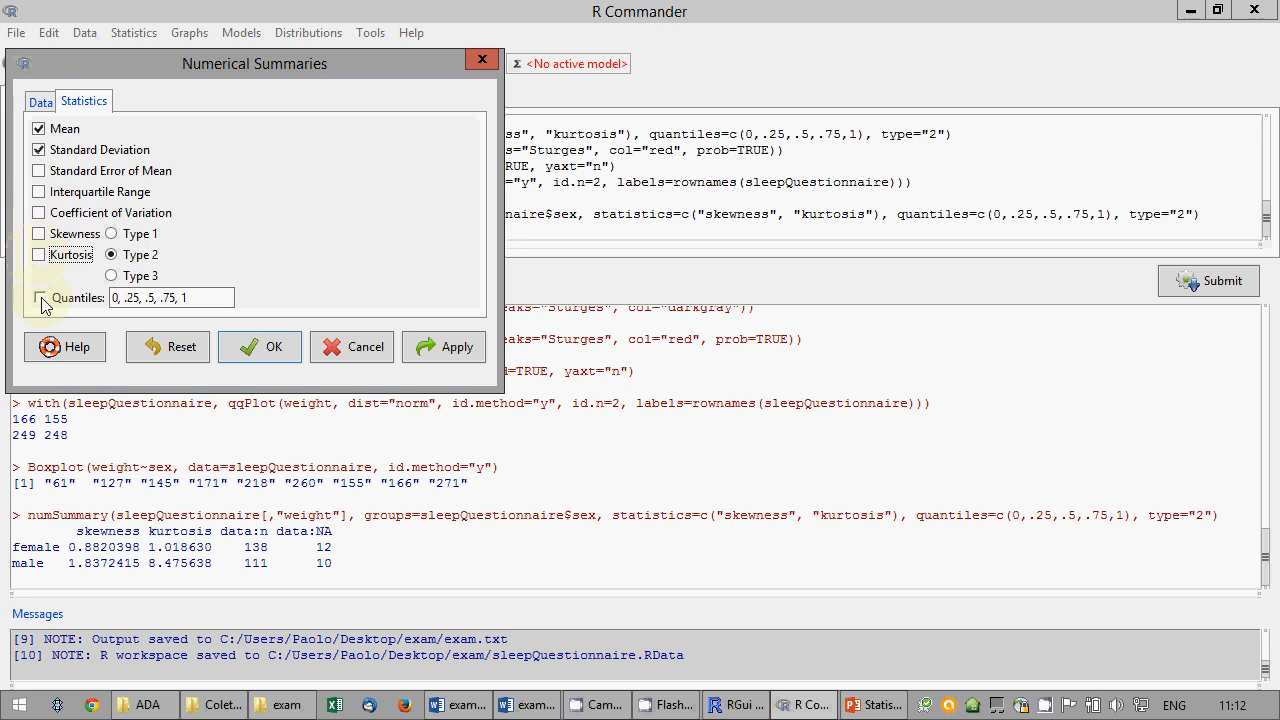
click(39, 192)
click(265, 348)
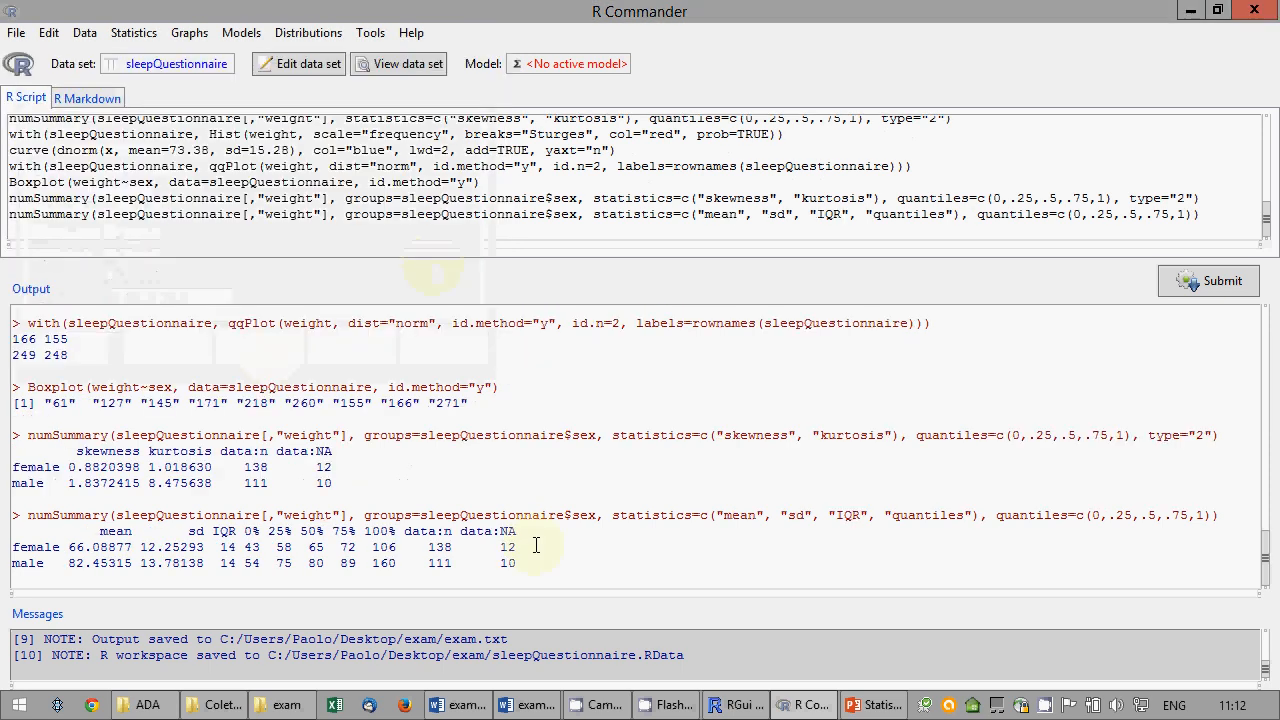
Copy the new summary table of weight by sex from the output and paste it at the end of exam.docx.
drag(517, 563, 10, 528)
key(ctrl+c)
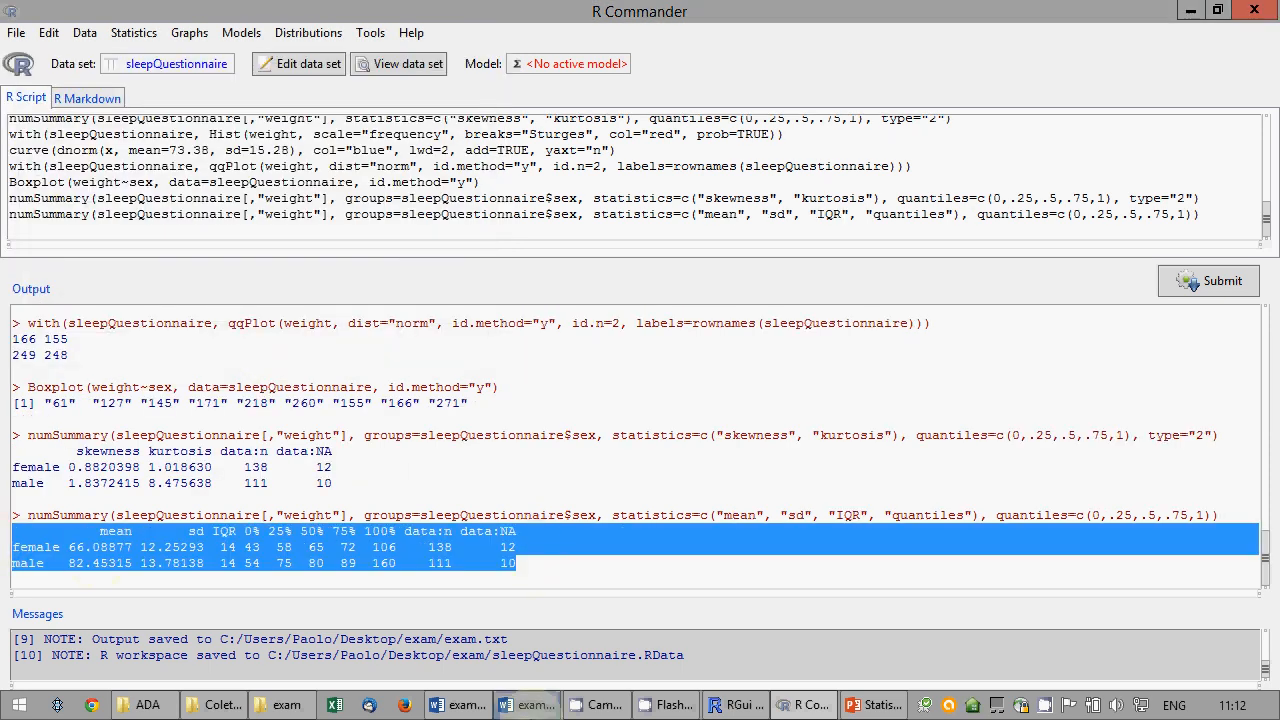
click(530, 706)
key(ctrl+v)
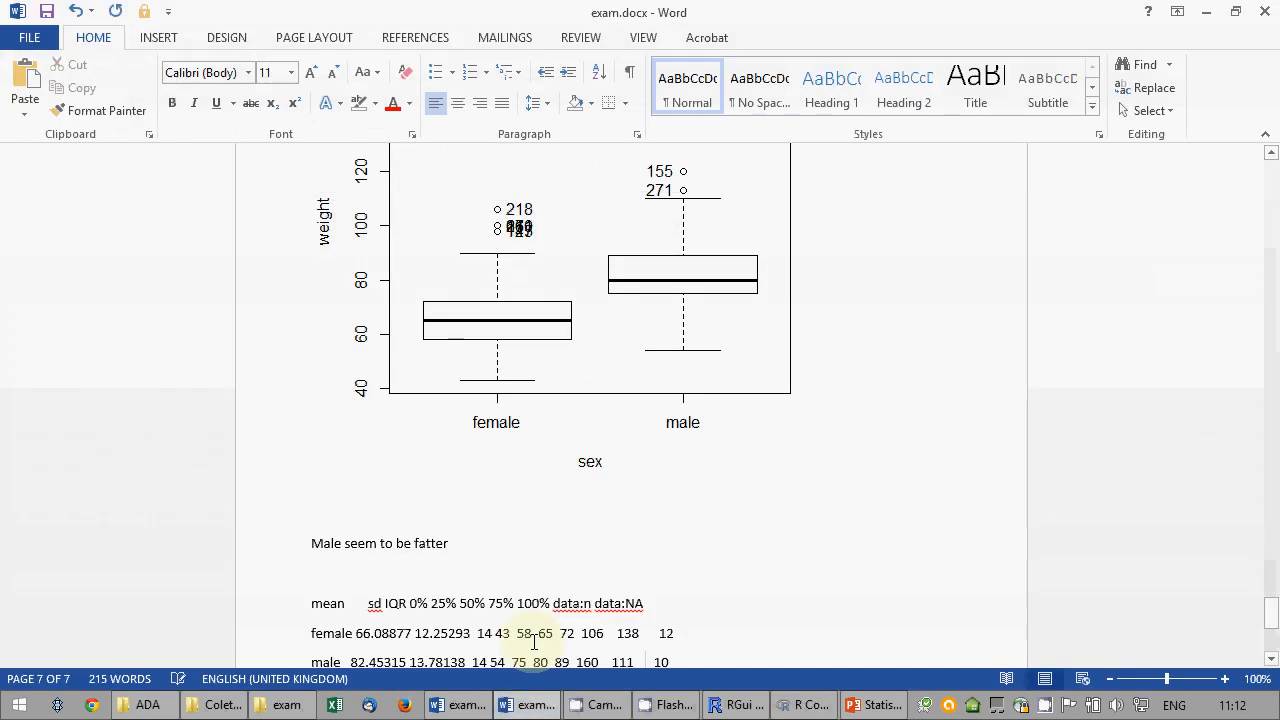
Set the pasted summary table in the Miriam Fixed font and indent its header row by one tab to align the columns.
drag(263, 580, 271, 634)
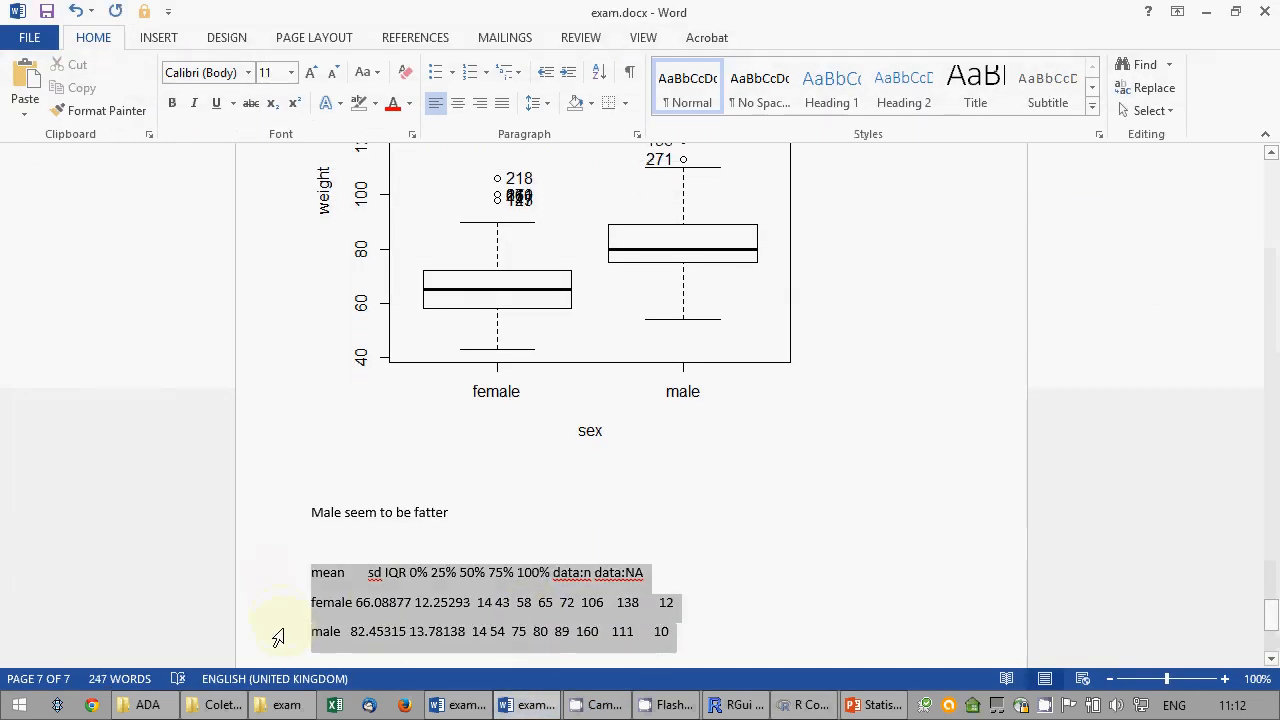
click(248, 72)
click(250, 193)
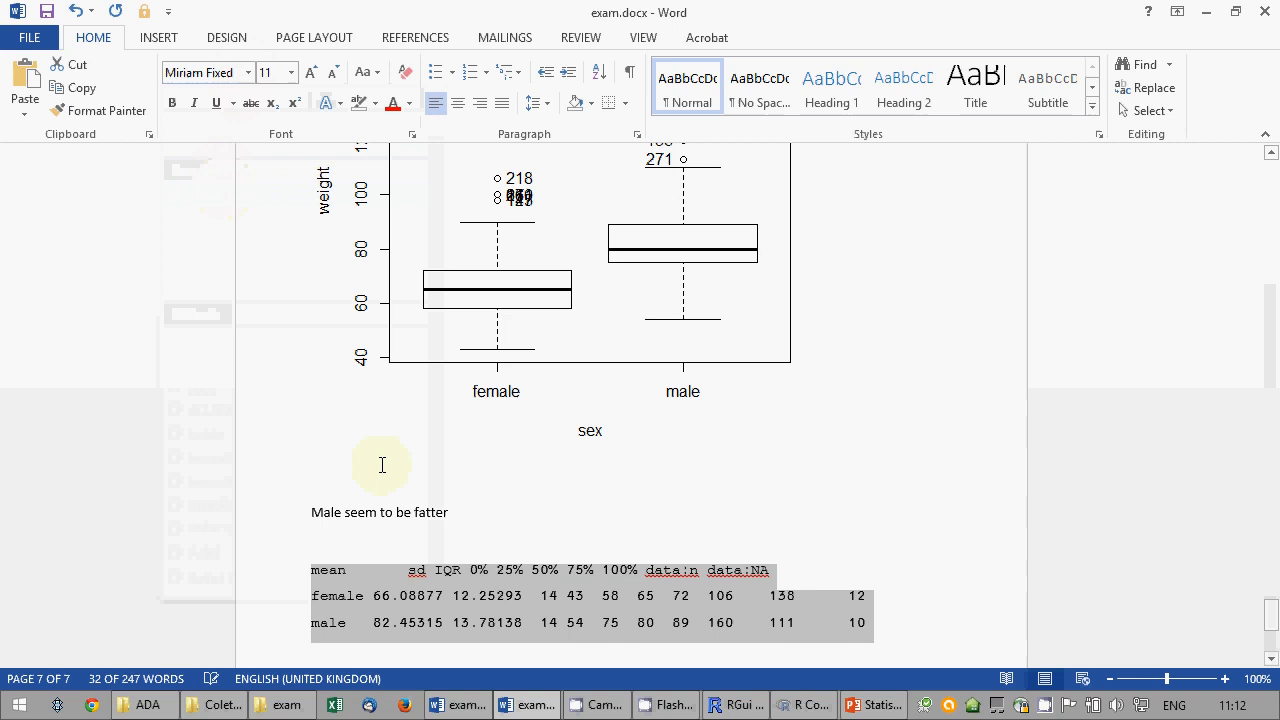
click(316, 571)
key(Tab)
scroll(420, 578, down, 3)
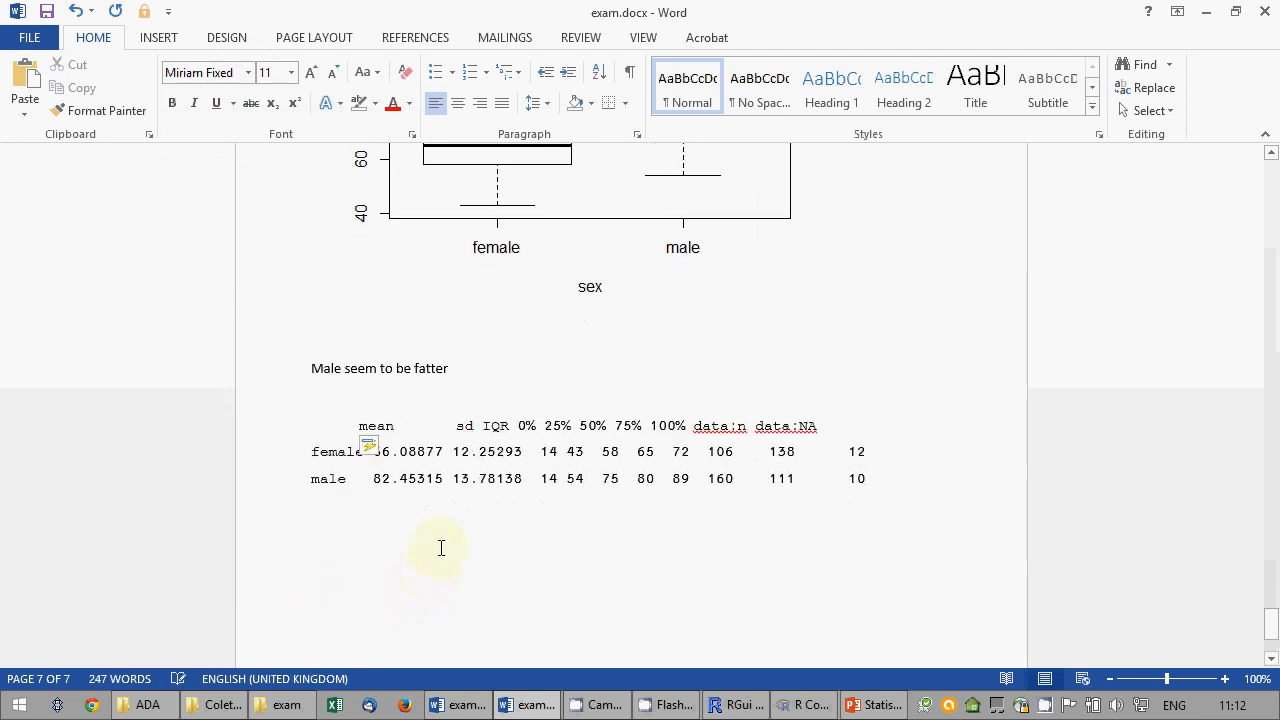
Write "male average is much larger" below the table, save exam.docx and return to R Commander.
key(ctrl+End)
text(m)
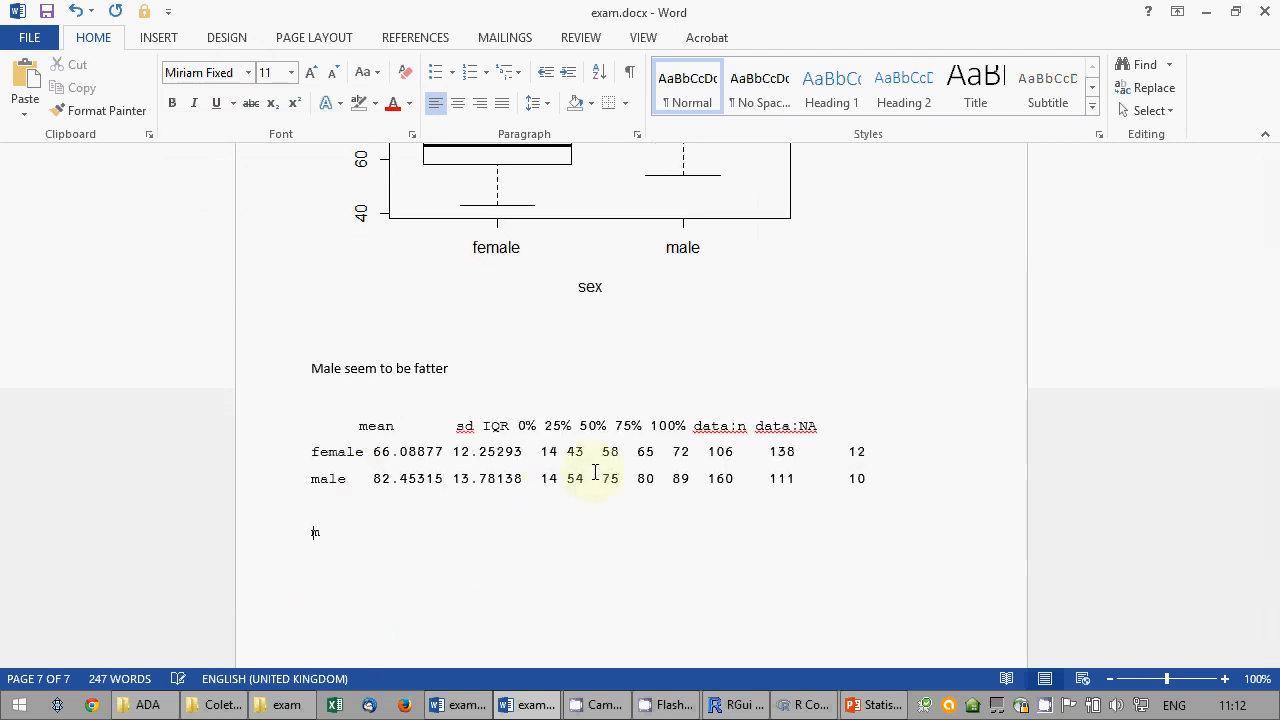
text(ale average is much larger)
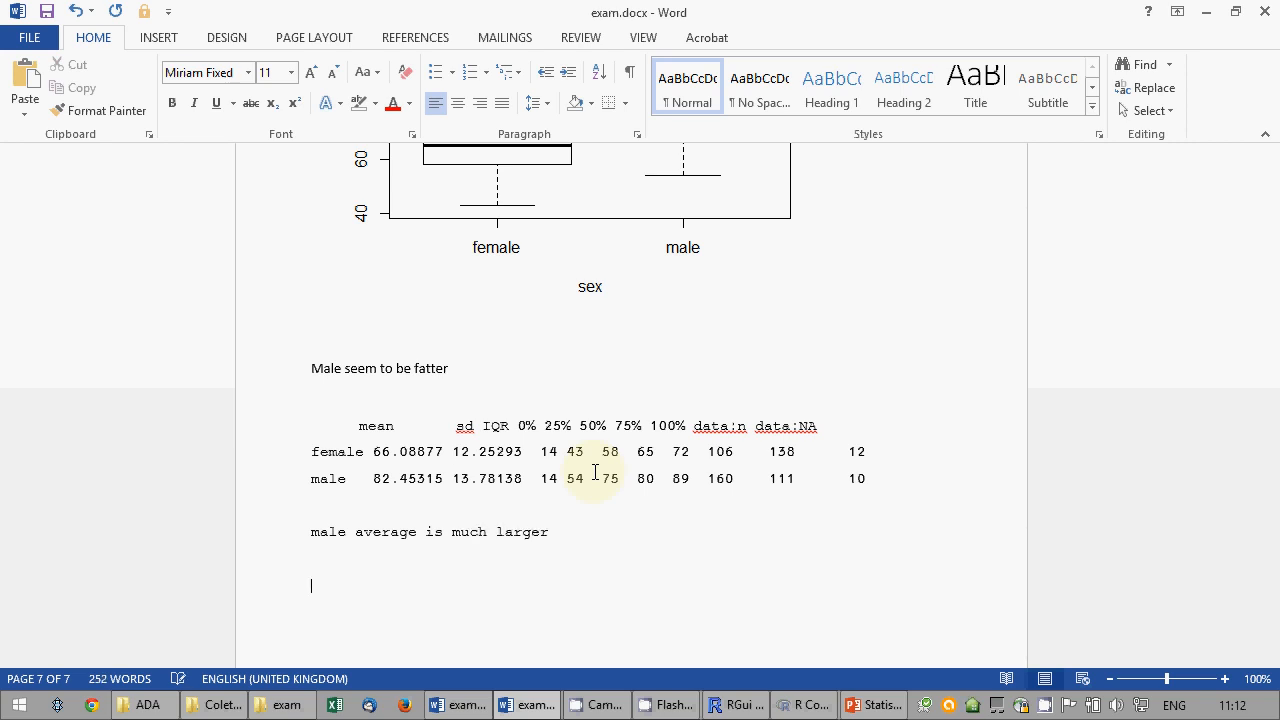
key(ctrl+s)
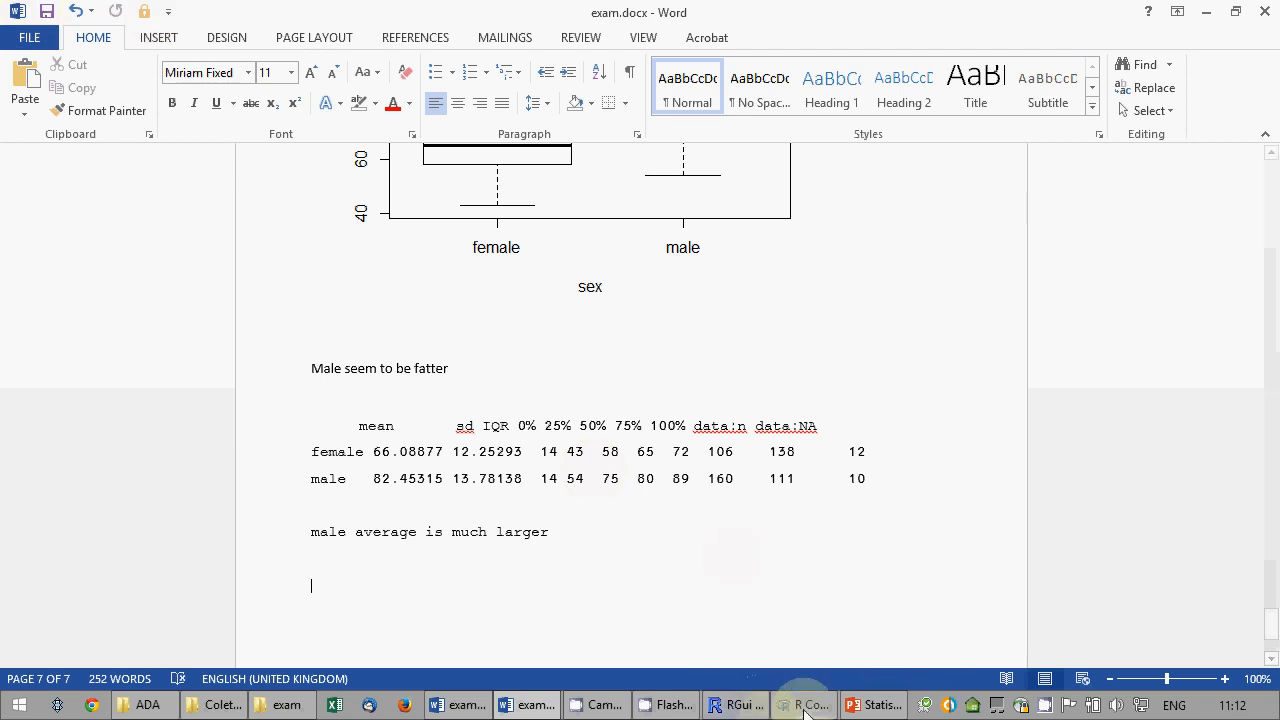
click(805, 706)
click(133, 33)
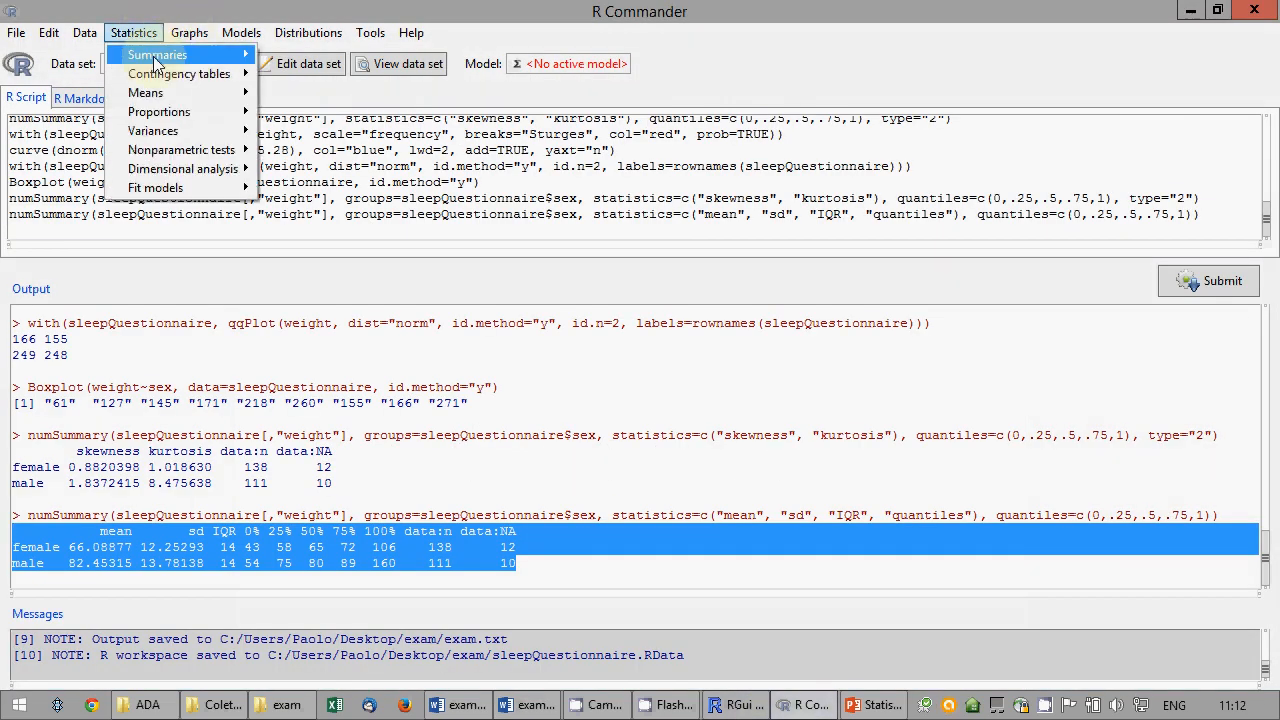
mouse_move(160, 92)
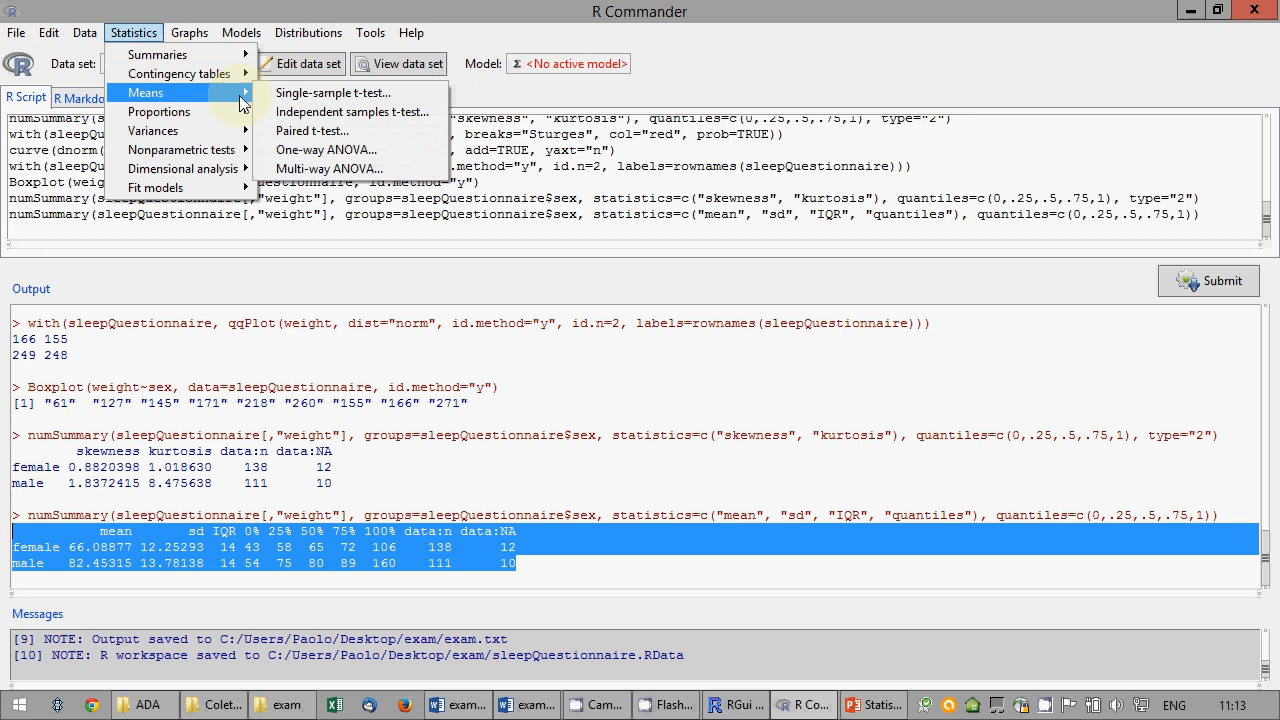
click(310, 131)
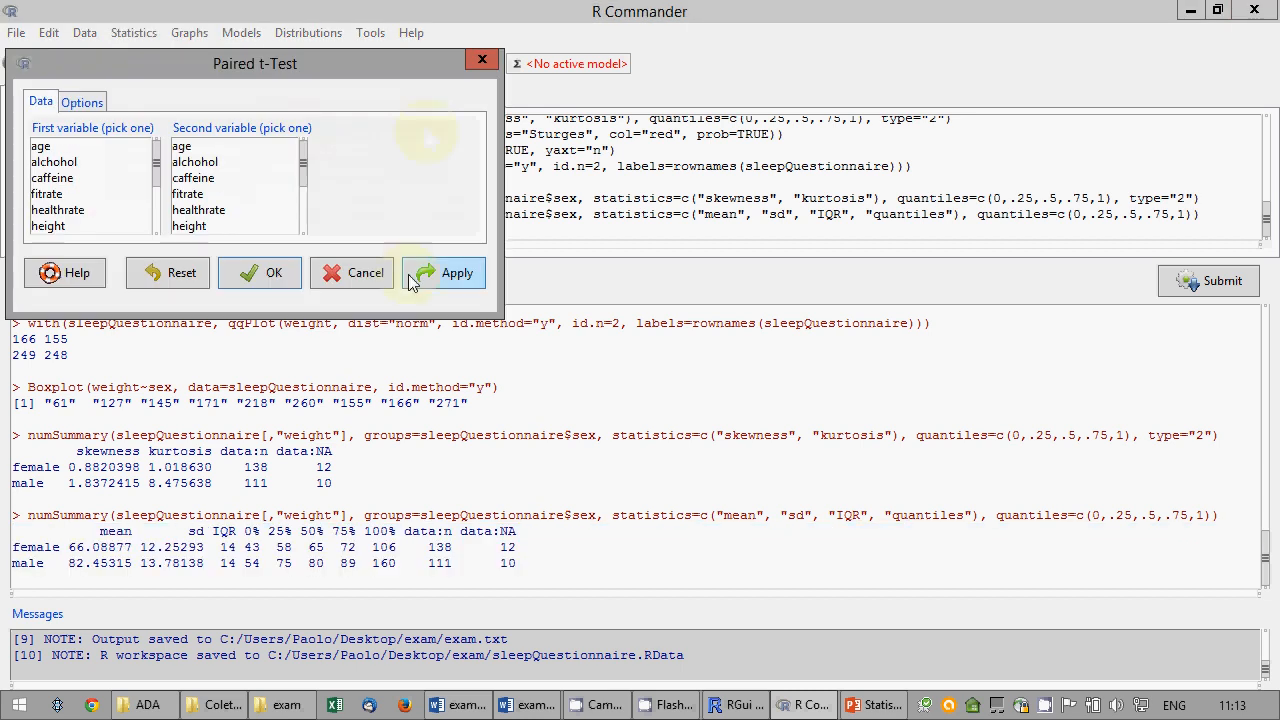
click(352, 272)
Run an independent samples t-test with sex as the groups and weight as the response variable.
click(133, 32)
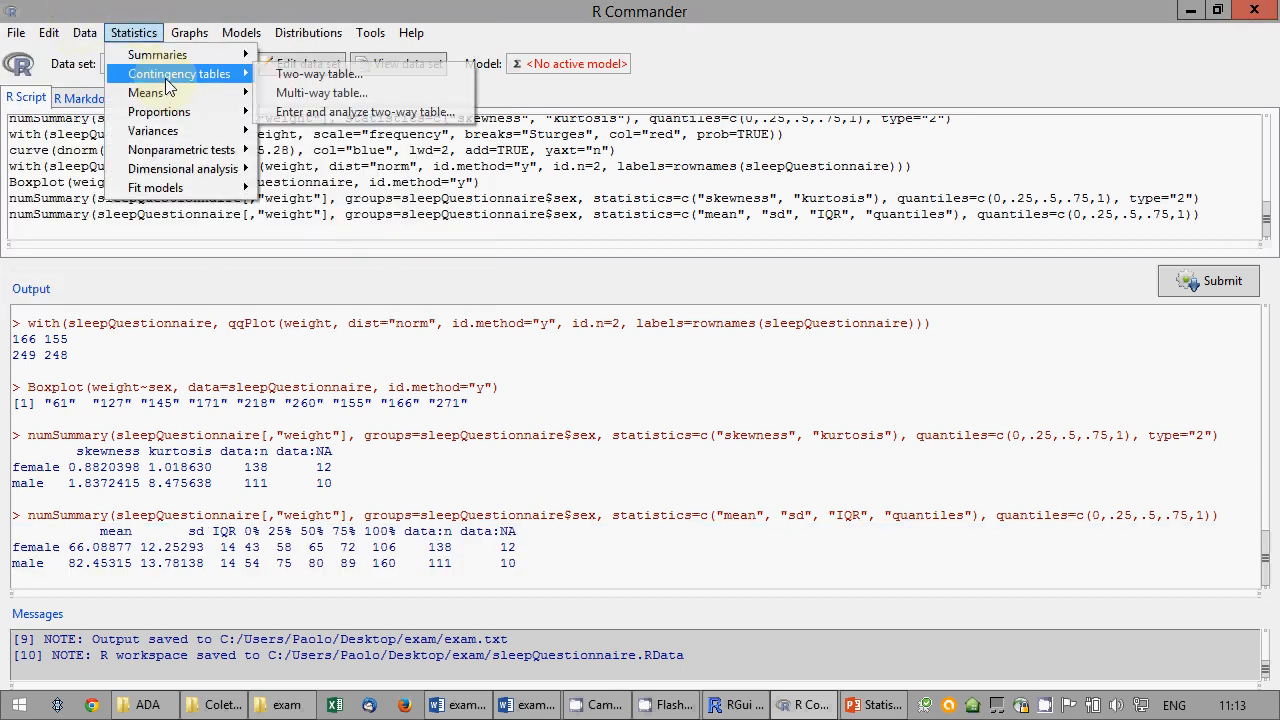
mouse_move(160, 92)
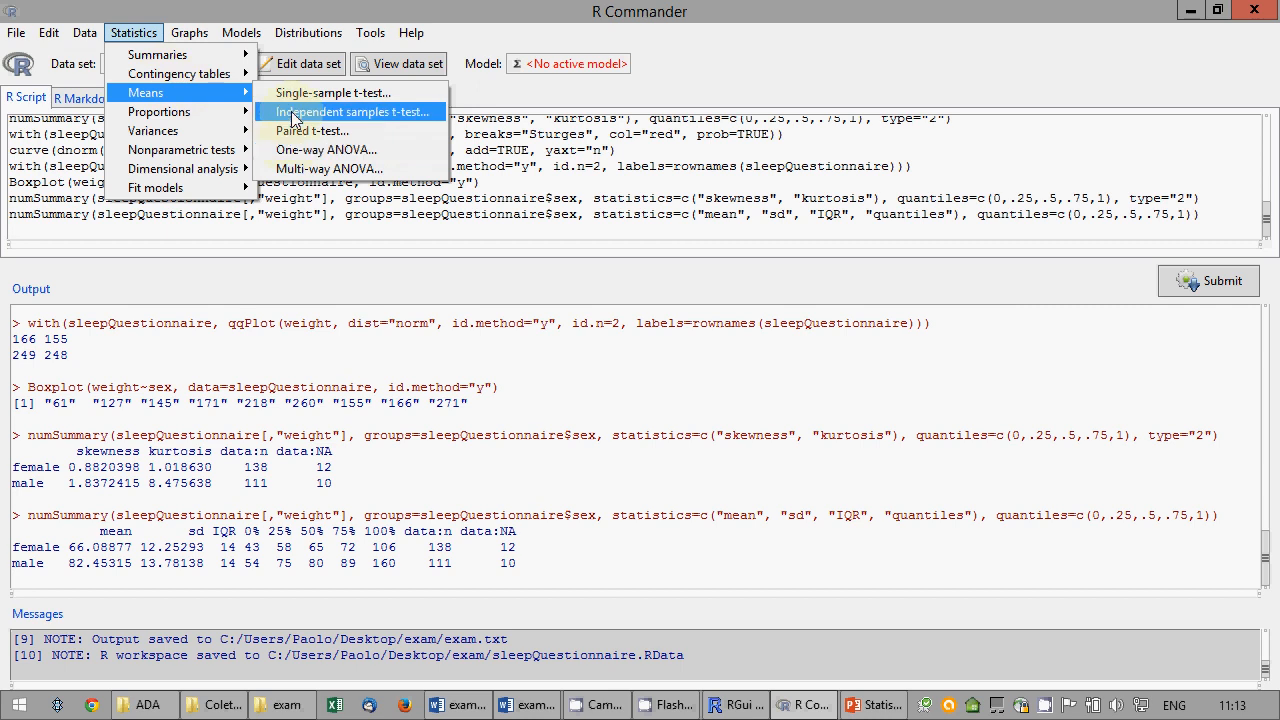
click(318, 112)
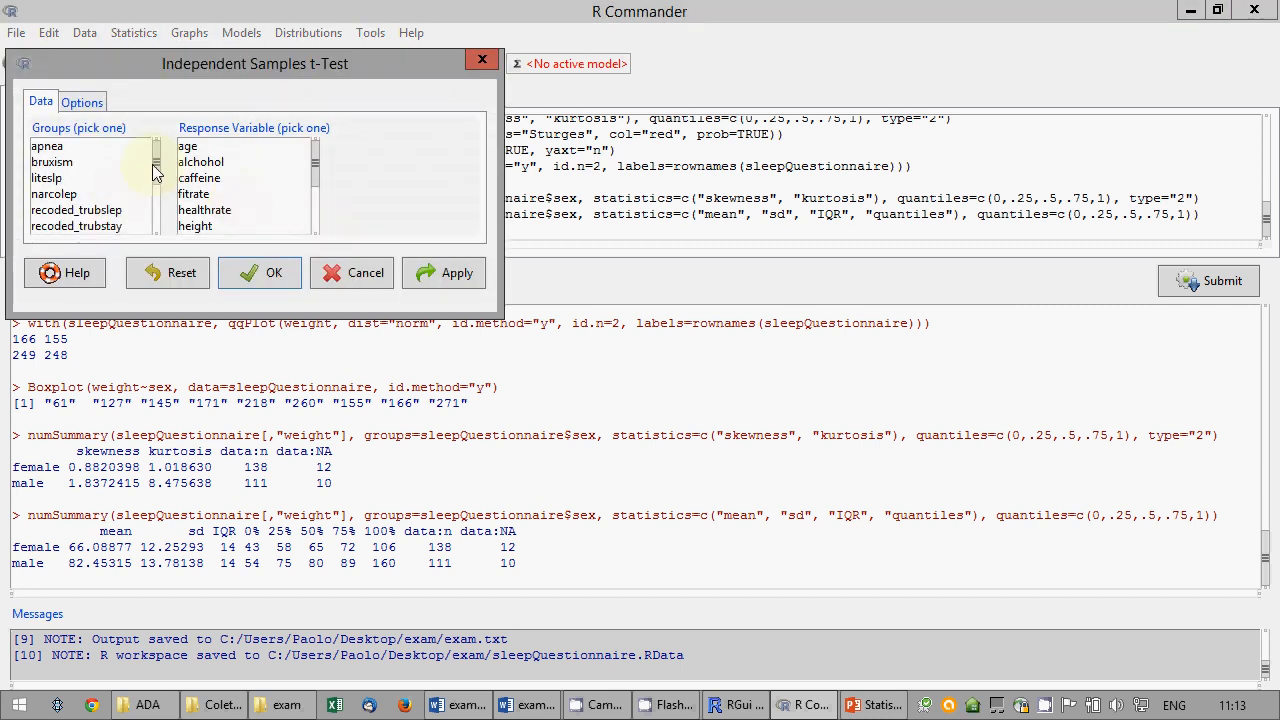
scroll(130, 208, down, 3)
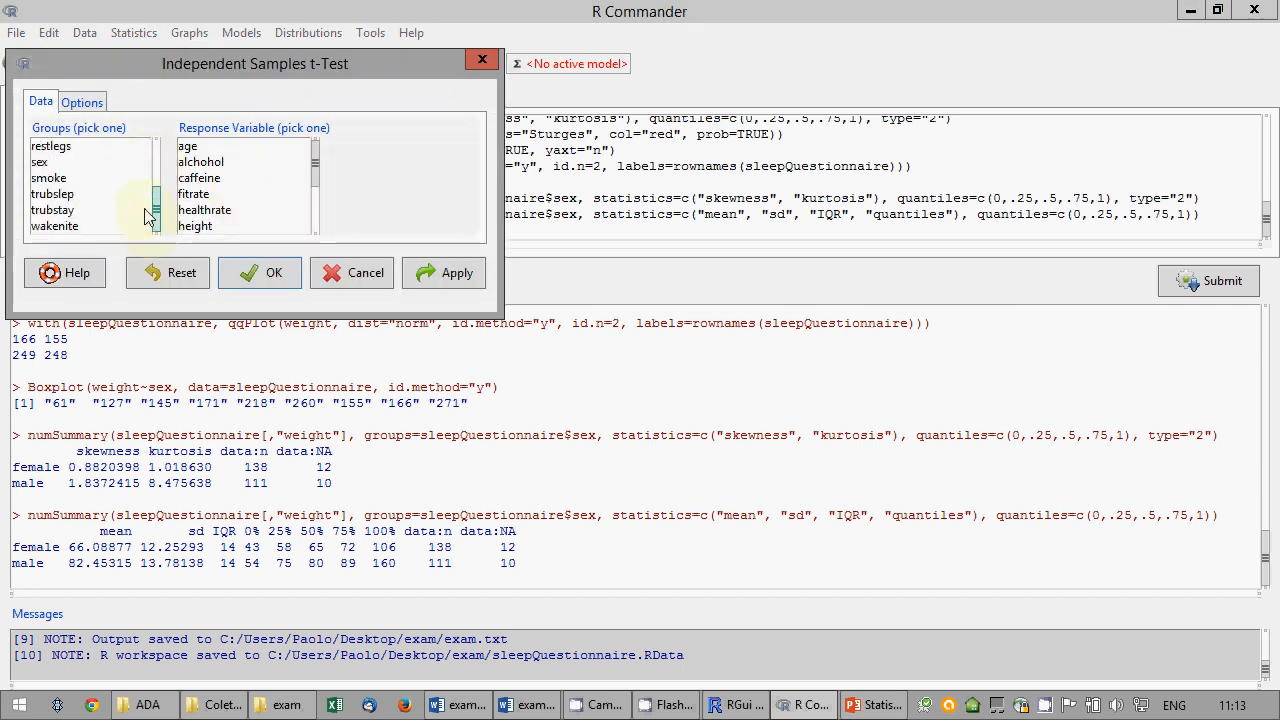
click(45, 163)
scroll(307, 222, down, 5)
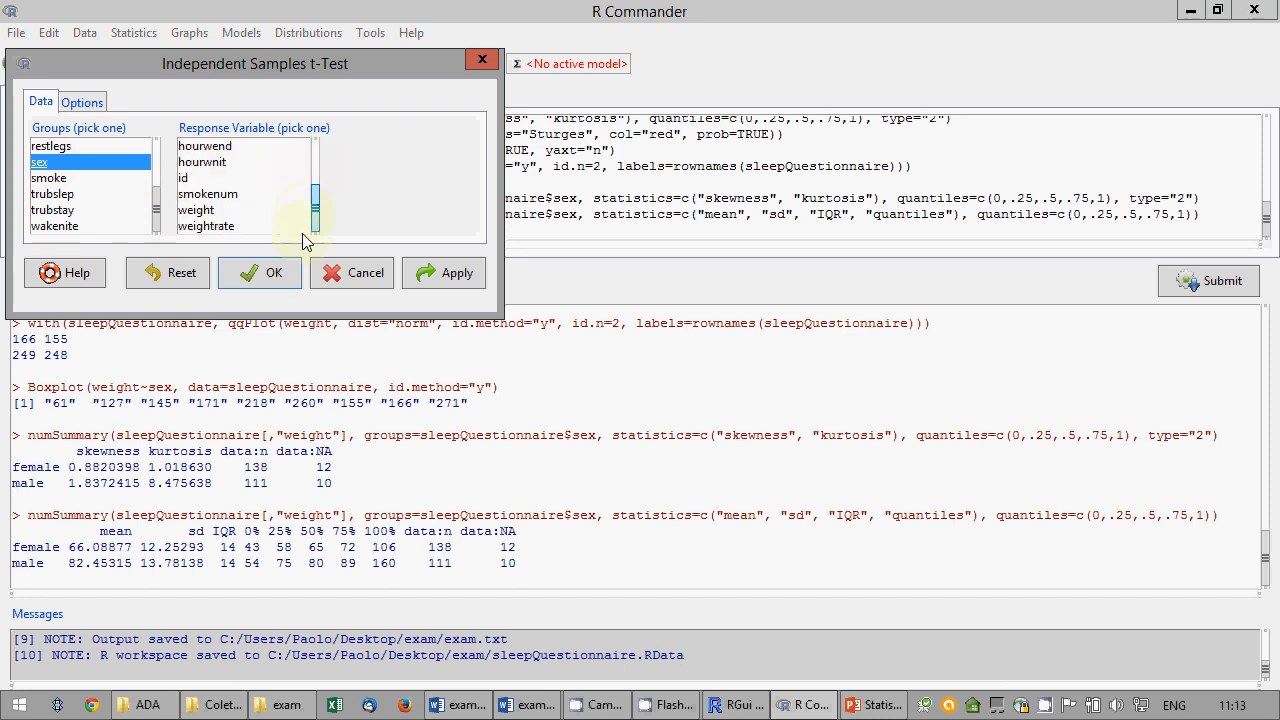
click(198, 210)
click(255, 275)
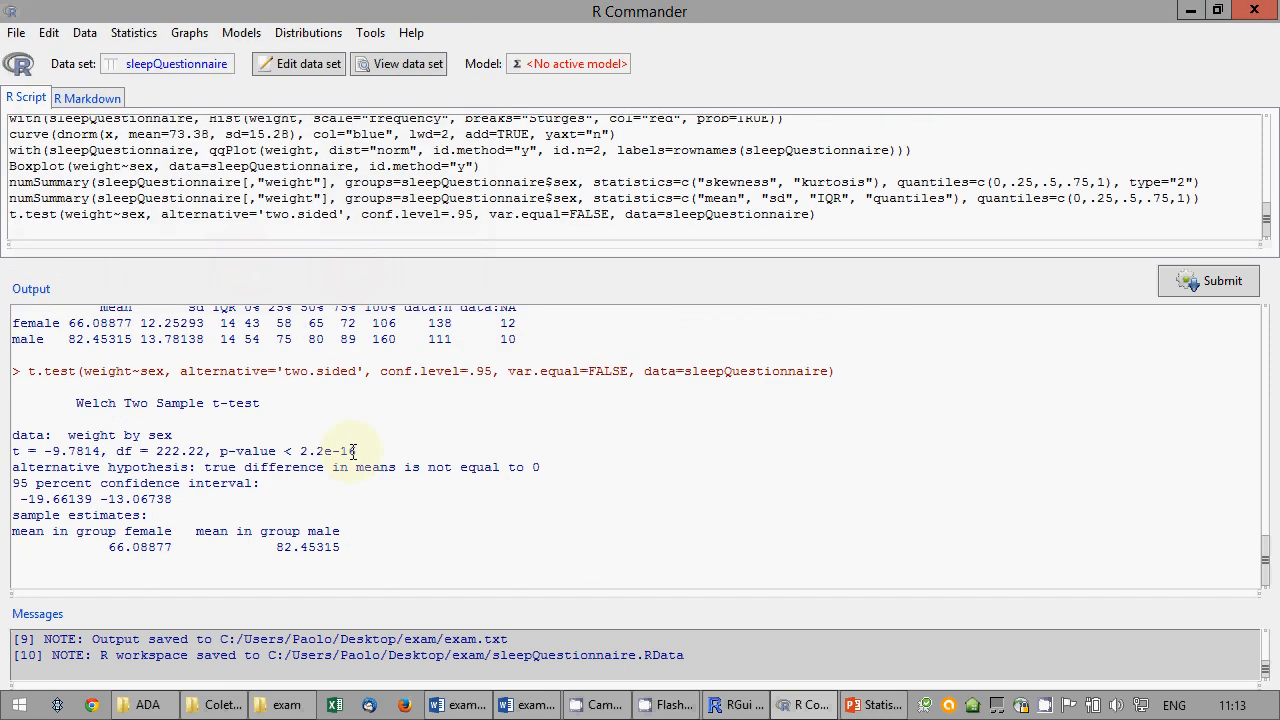
Copy the Welch two-sample t-test results from the output and paste them at the end of exam.docx.
drag(404, 560, 3, 408)
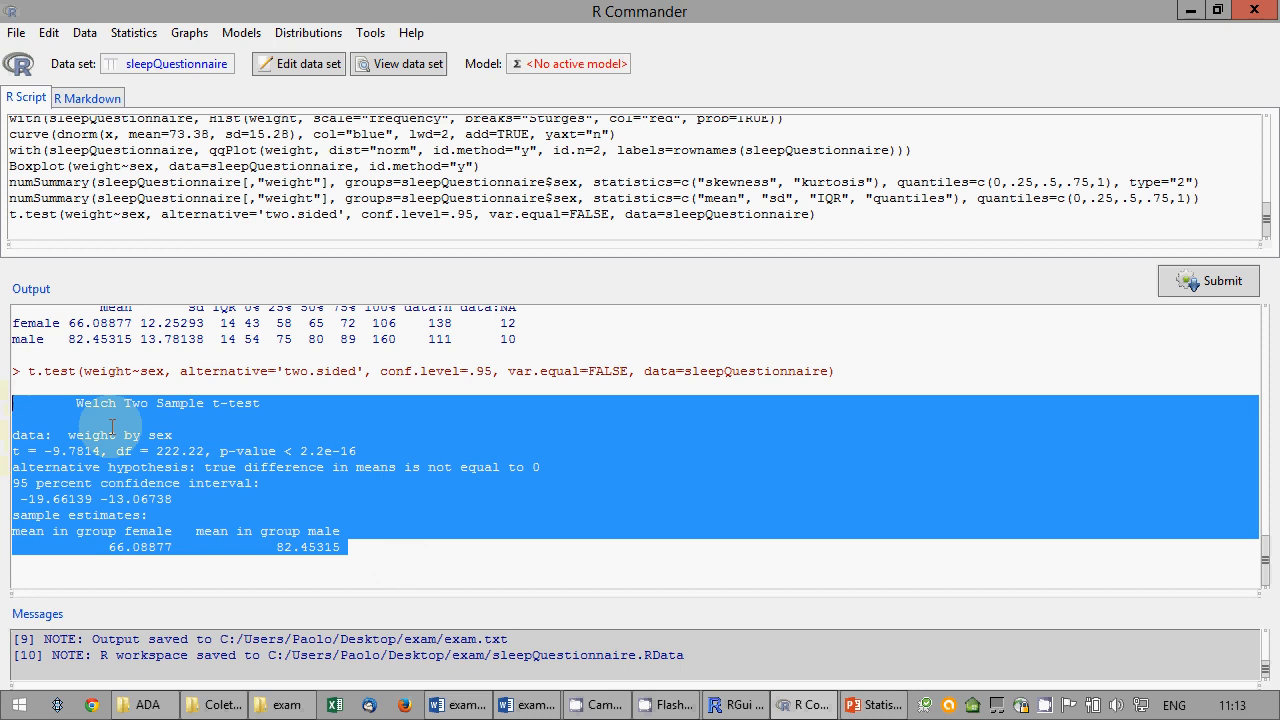
click(532, 705)
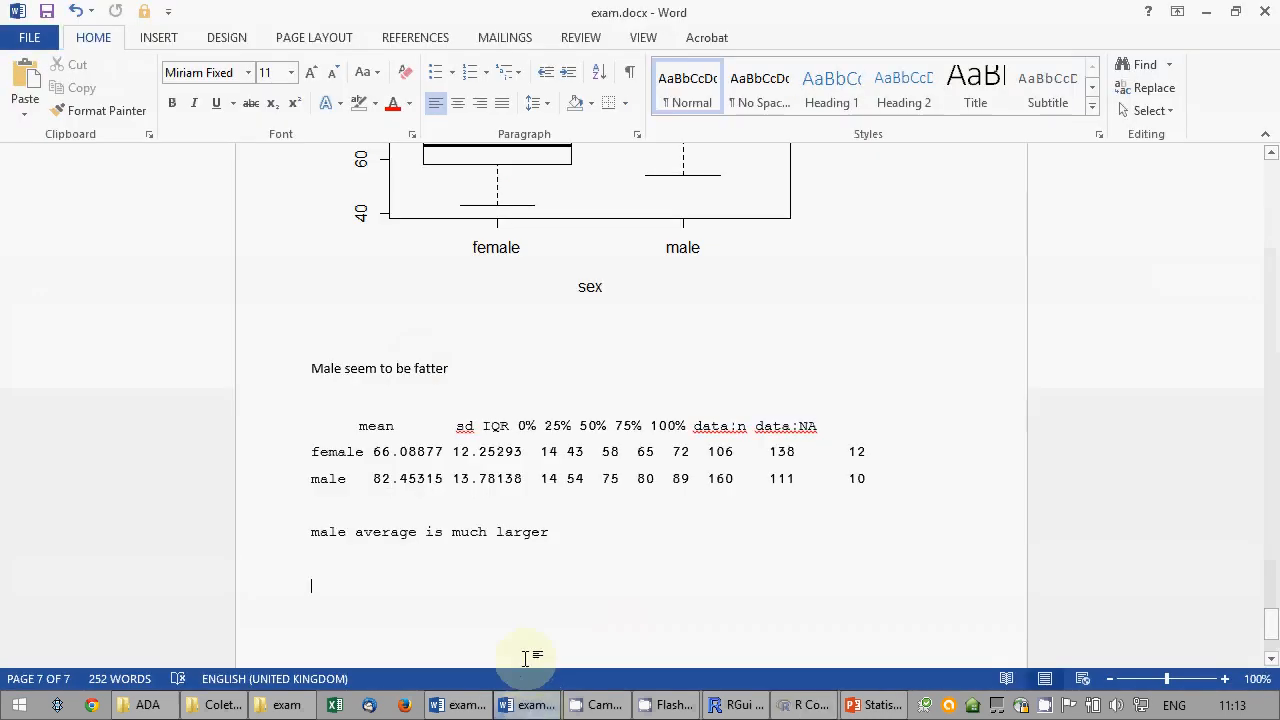
text(Welch Two Sample t-test  data:  weight by sex t = -9.7814, df = 222.22, p-value < 2.2e-16 alternative hypothesis: true difference in means is not equal to 0 95 percent confidence interval:)
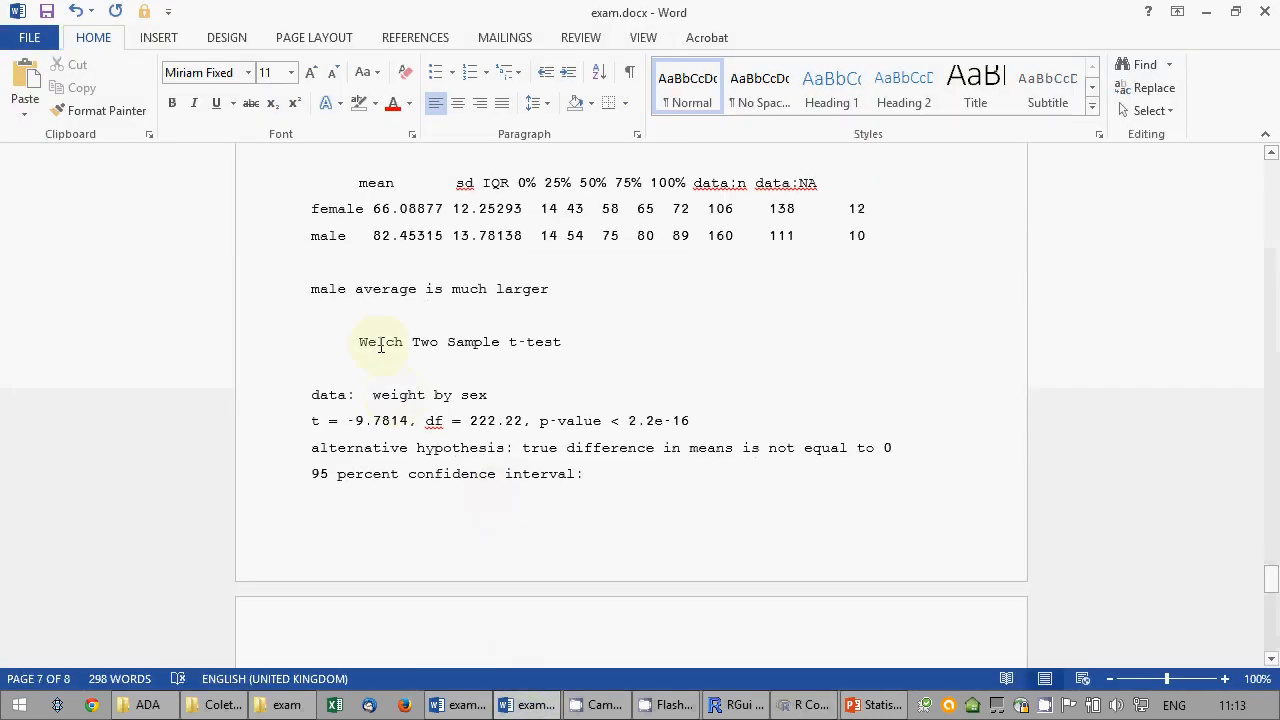
Replace "Welch" with "Student's" in the pasted test's title and delete the "data: weight by sex" line with the blank line above it.
double_click(381, 343)
text(Stude)
text(nt's)
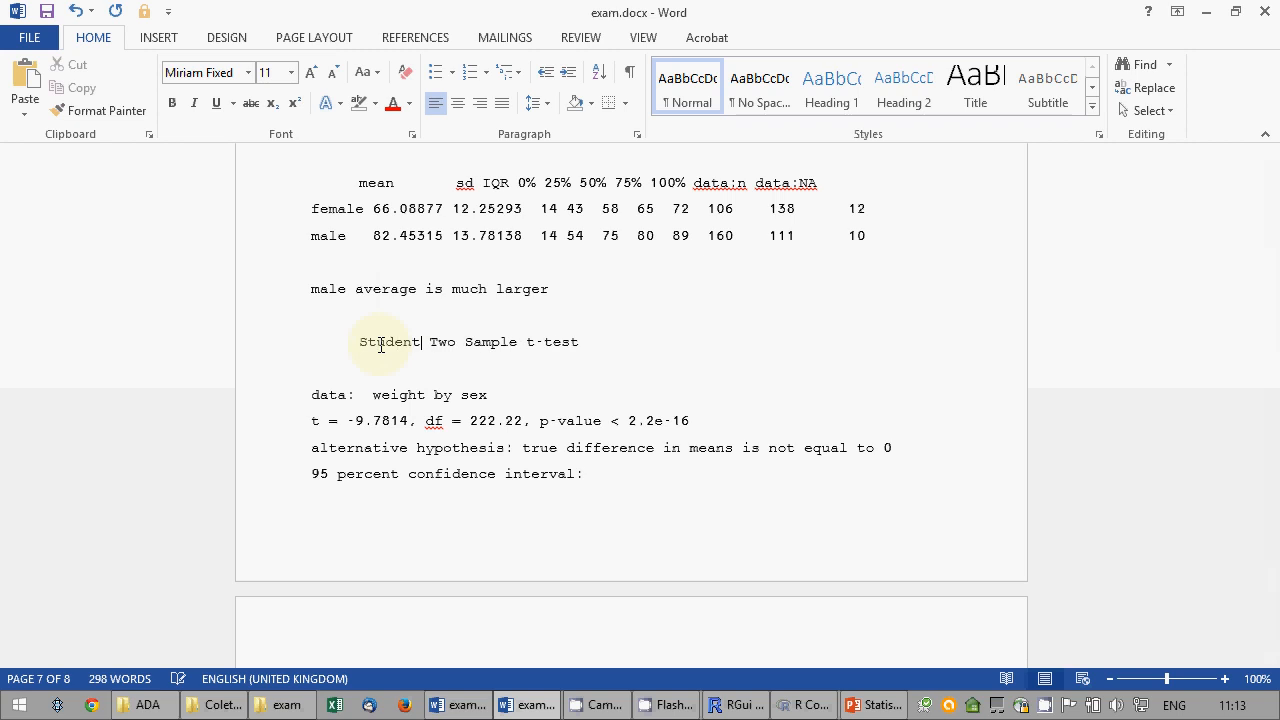
drag(257, 377, 257, 414)
key(Delete)
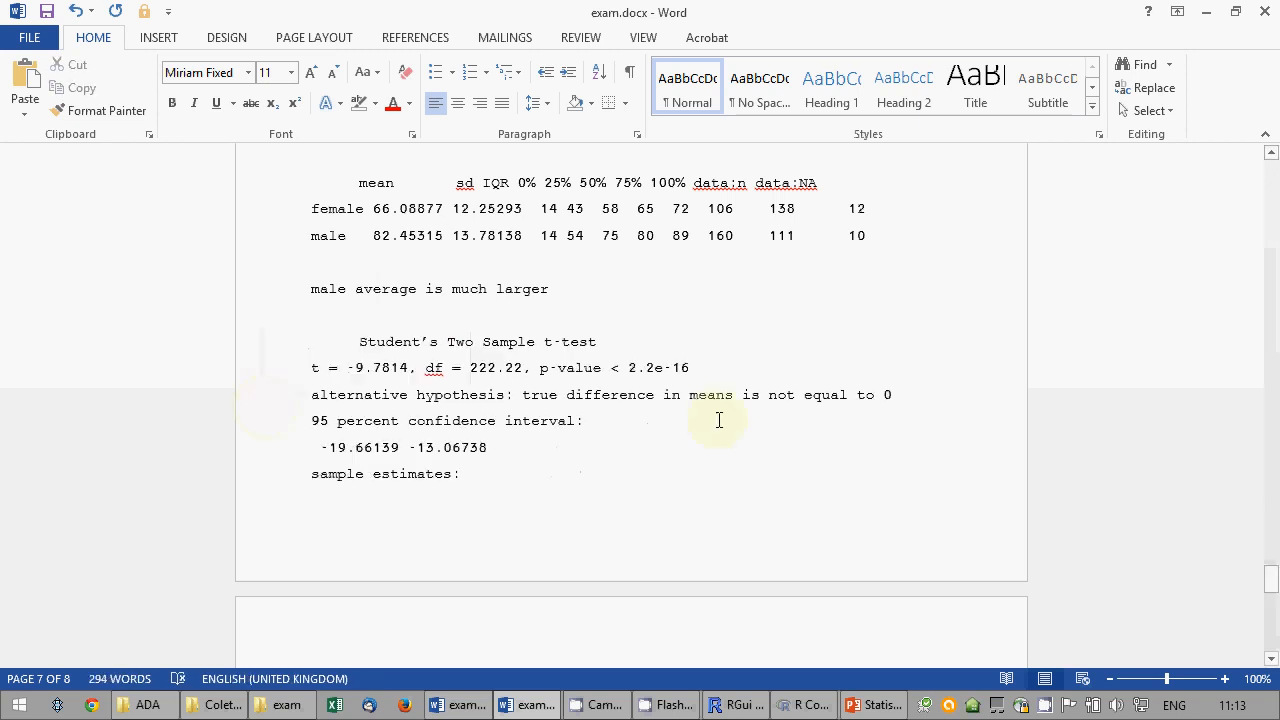
Insert the line "H0: average of weight on population is the same for male and female" above the t statistic line.
text(H0: average)
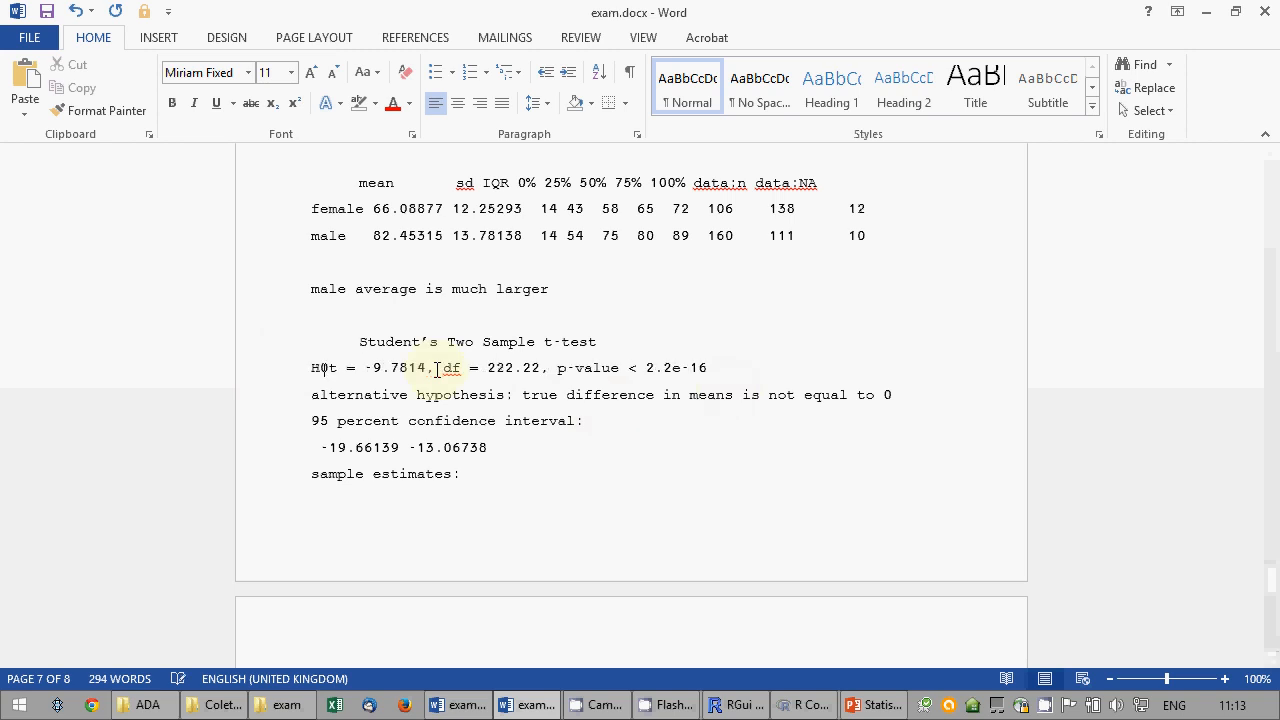
text( of weight on)
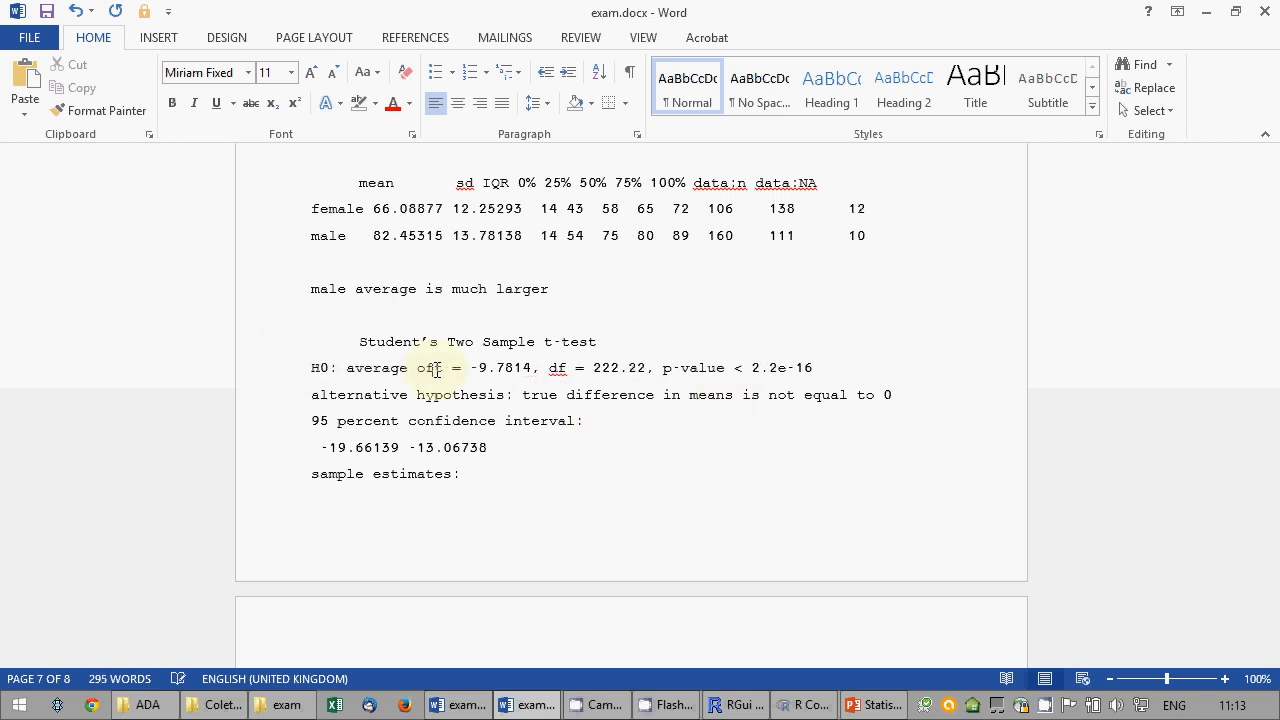
text( population)
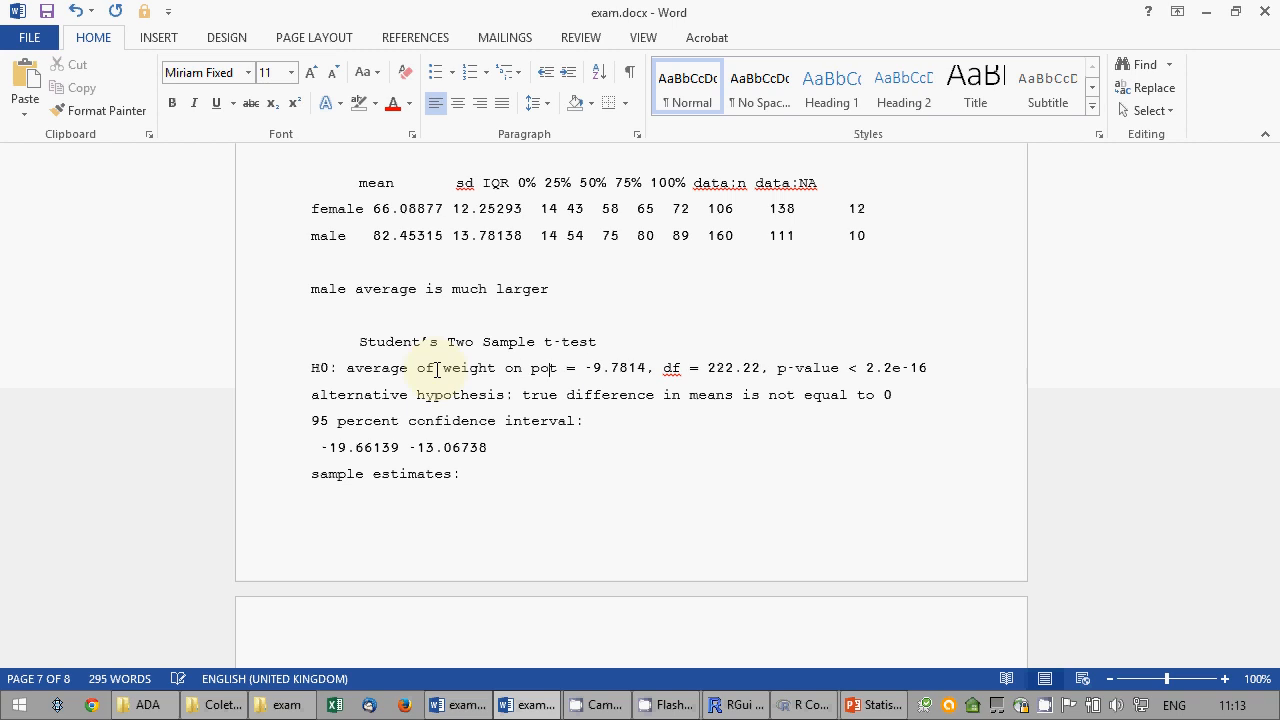
text( is the same for )
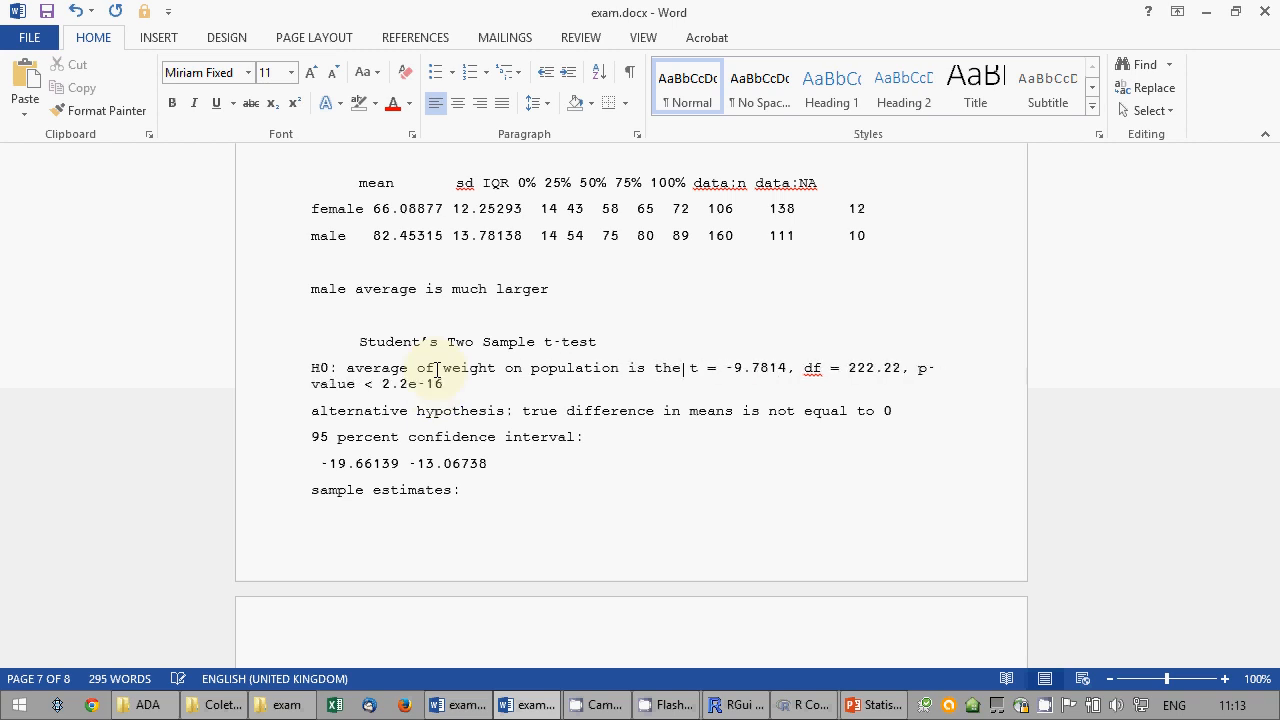
text(male and female)
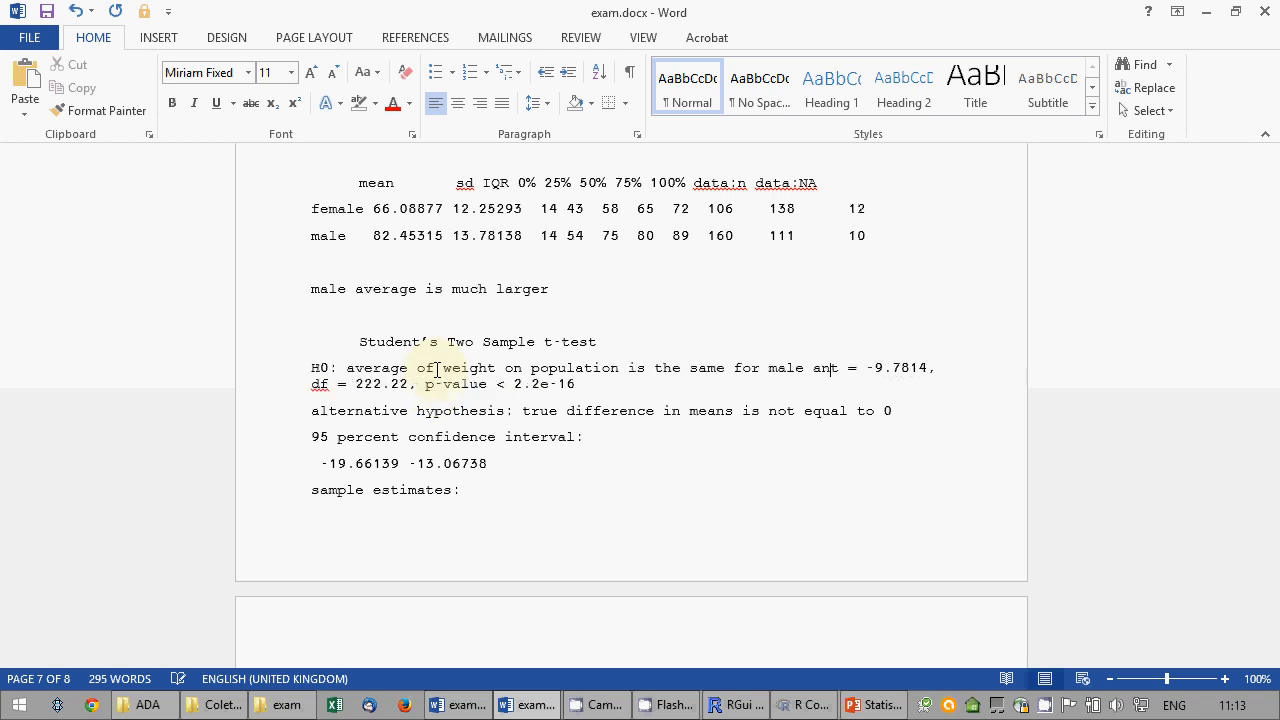
key(Return)
Delete the rest of the t-test output below the p-value line, from "alternative hypothesis" through the sample estimates.
key(Down)
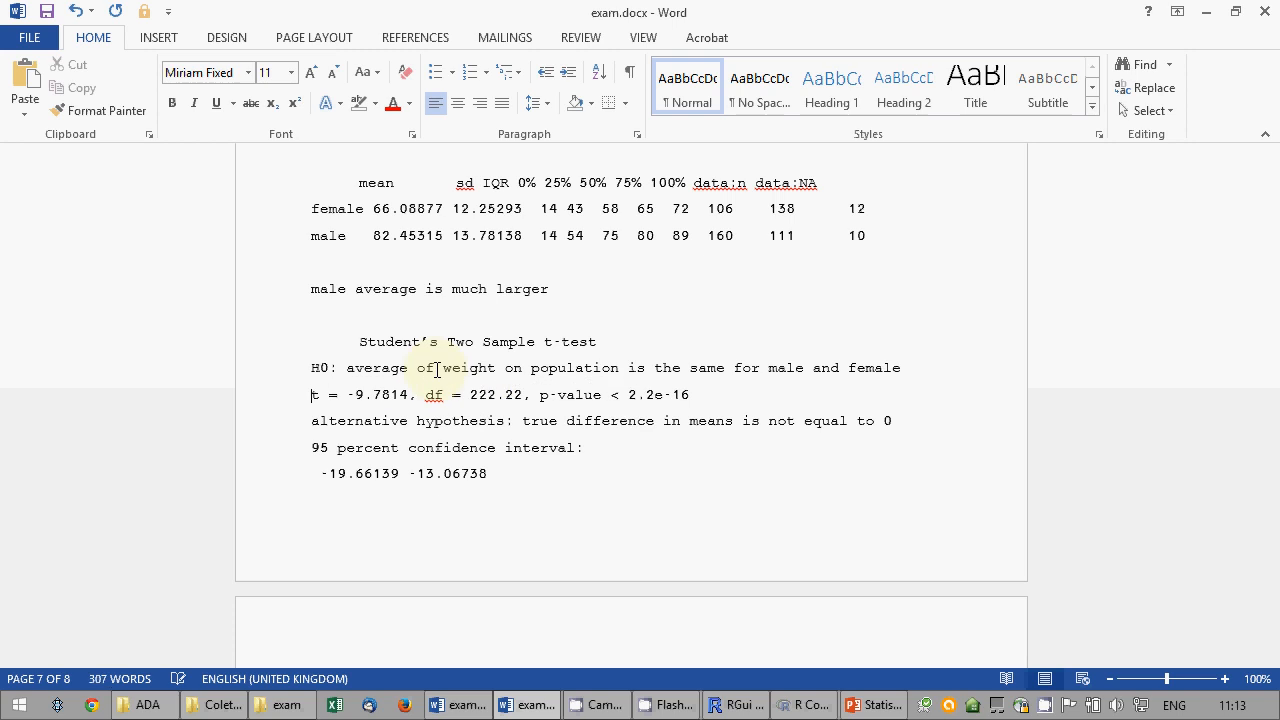
key(shift+Down)
key(shift+Down)
key(shift+Down)
key(shift+Down)
key(shift+Down)
key(shift+Down)
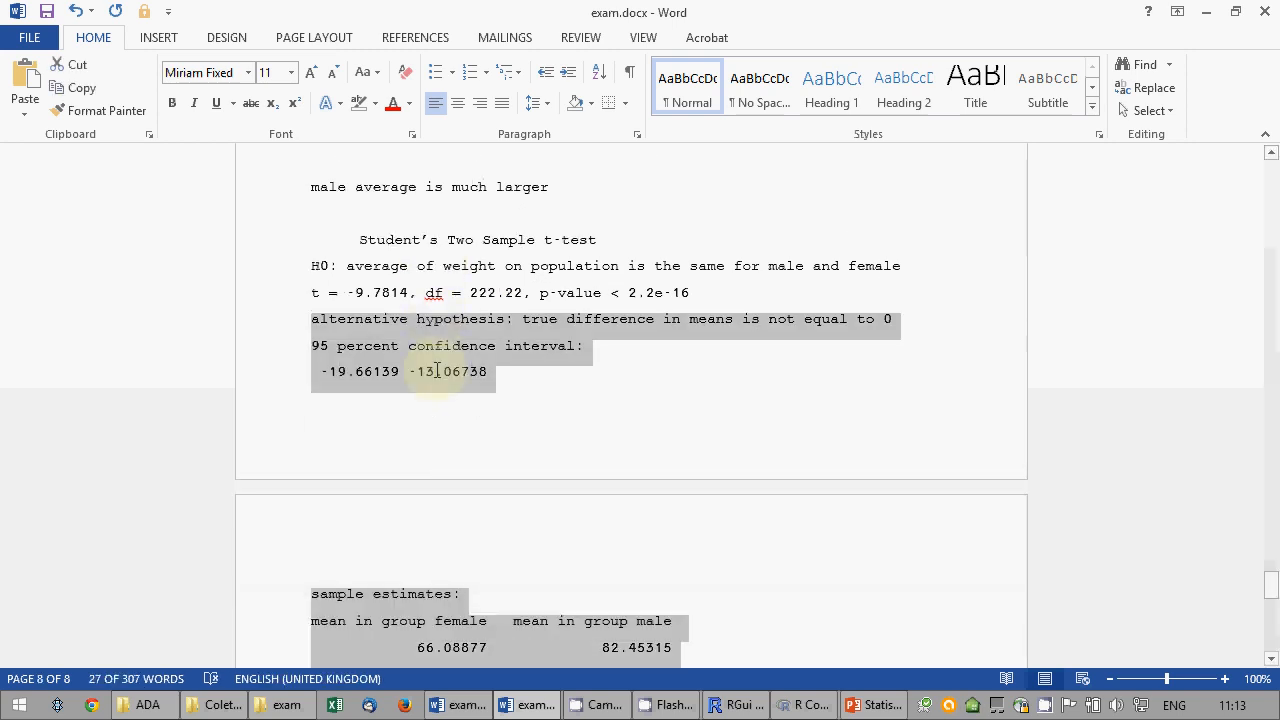
key(Delete)
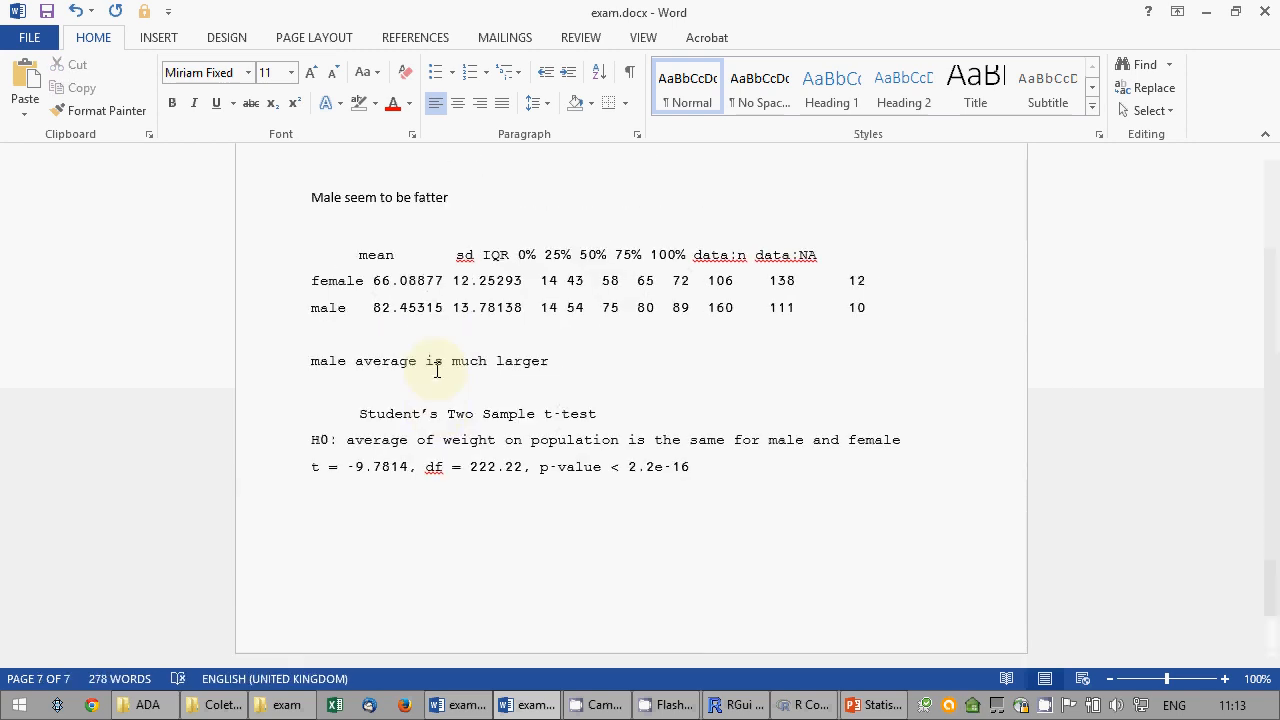
Add the conclusion line "sig<<0.5 therefore H0 rejected, meaning that averages are different" below the t-test's p-value line.
text(sig<<)
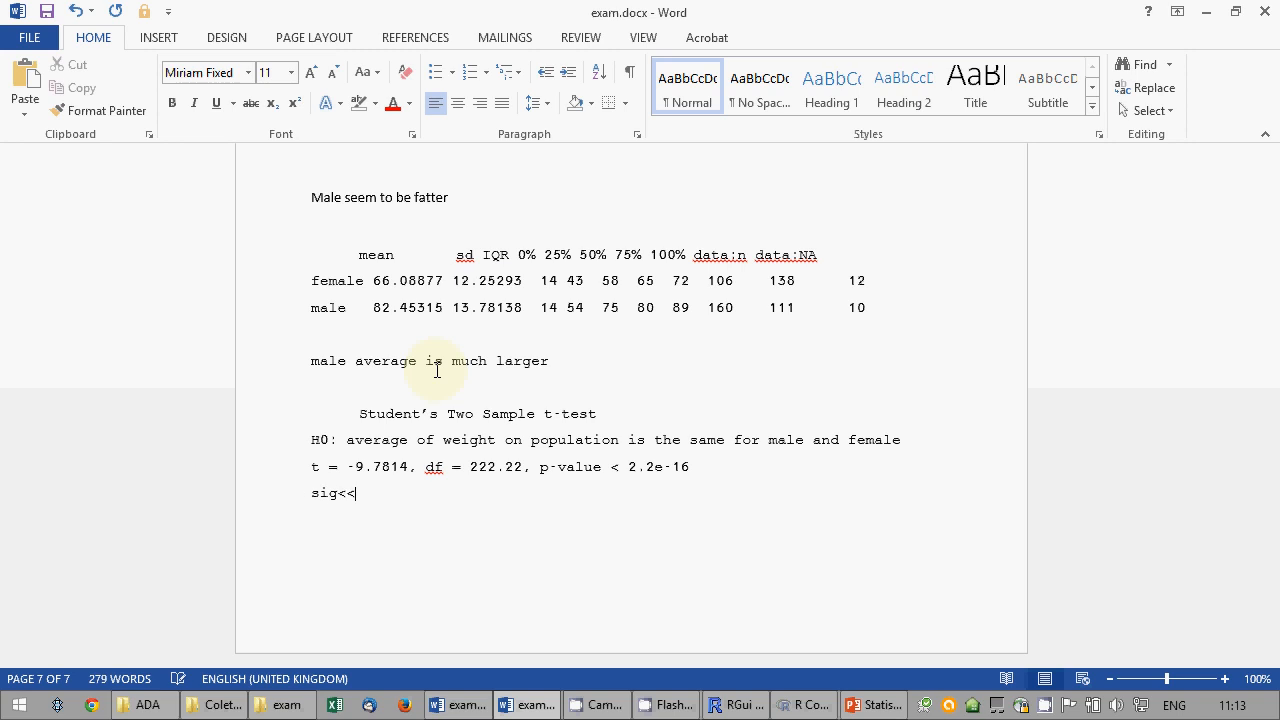
text(0.5 therefore H0)
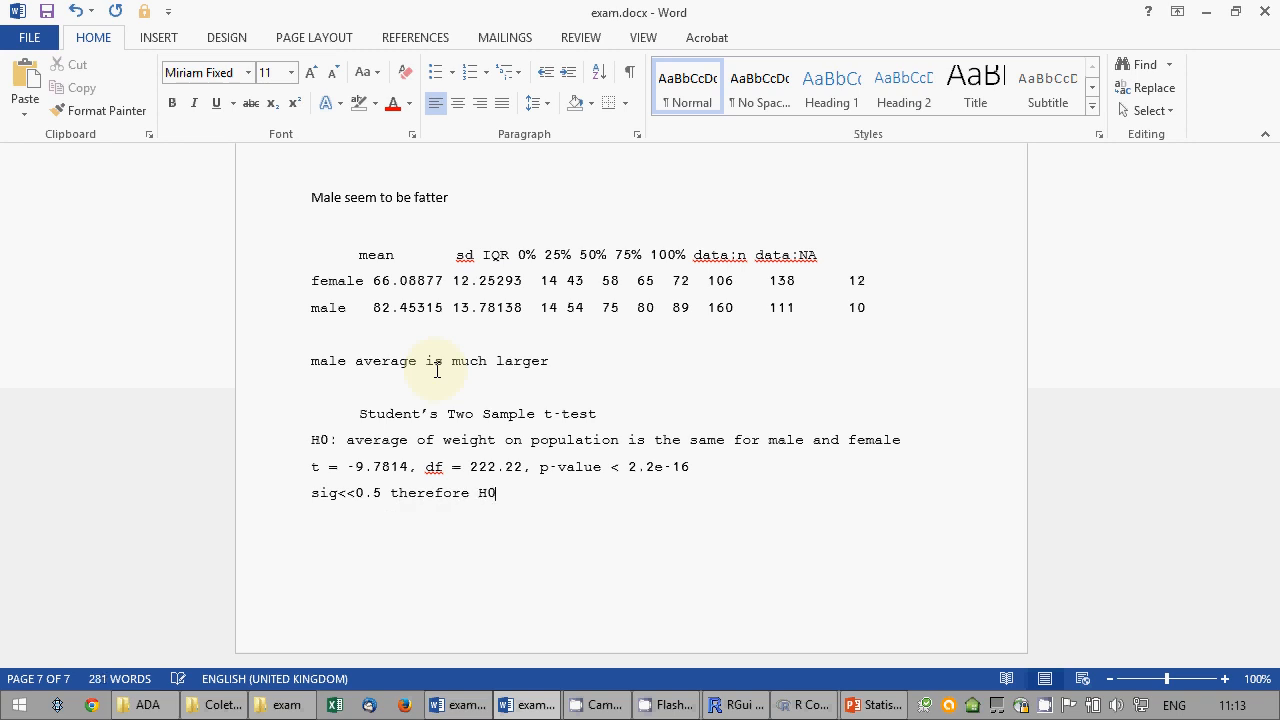
text( rejected, meaning that)
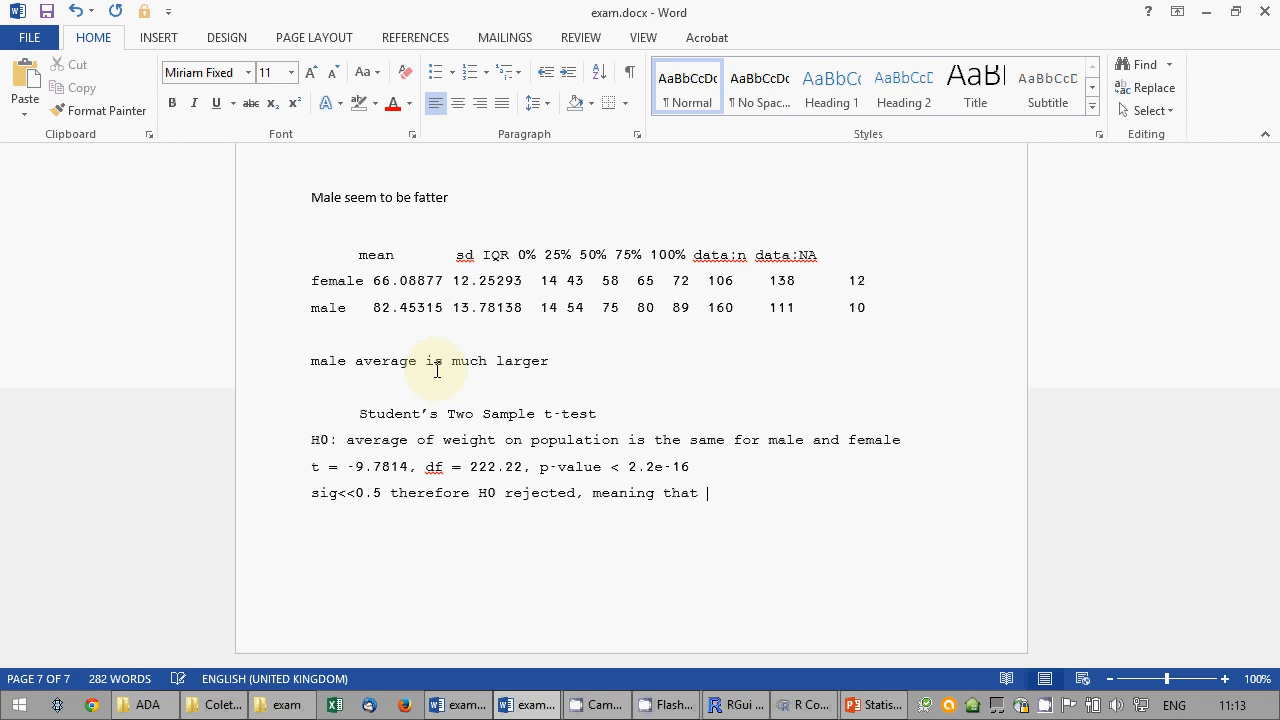
text( averages are different)
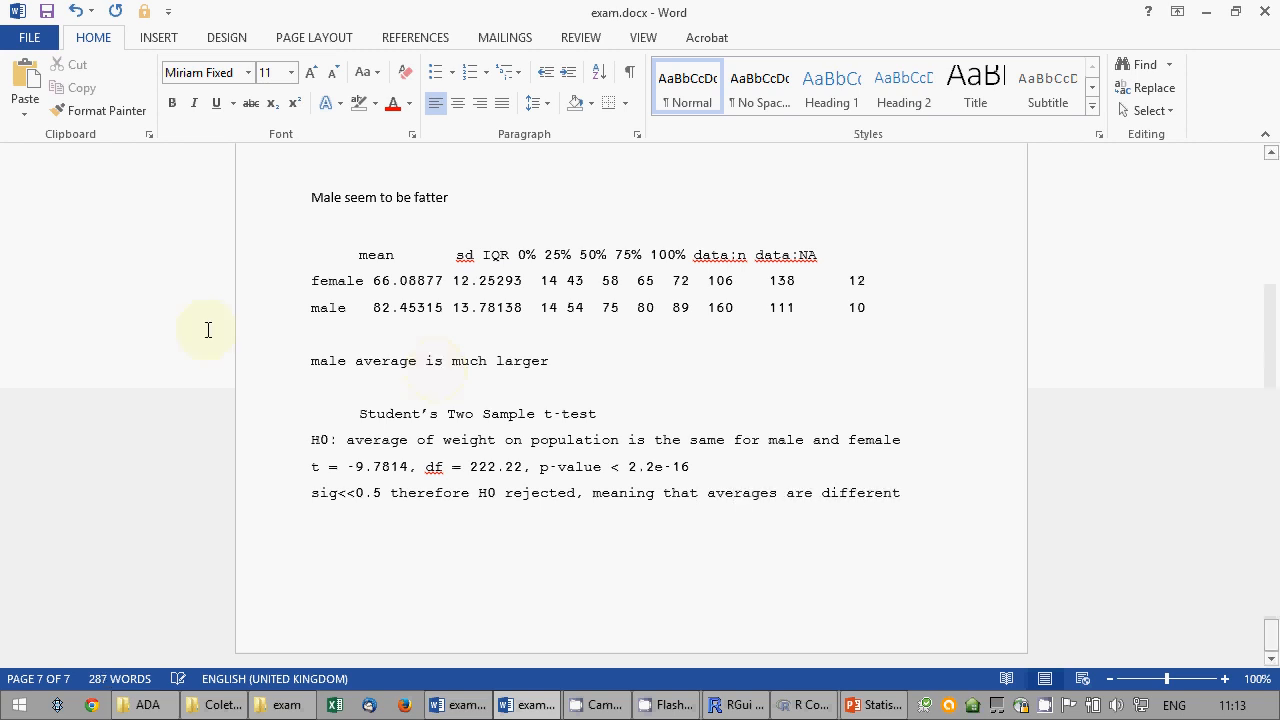
Set the font to Calibri (Body) for the text from "male average is much larger" through the t-test conclusion.
drag(231, 362, 263, 528)
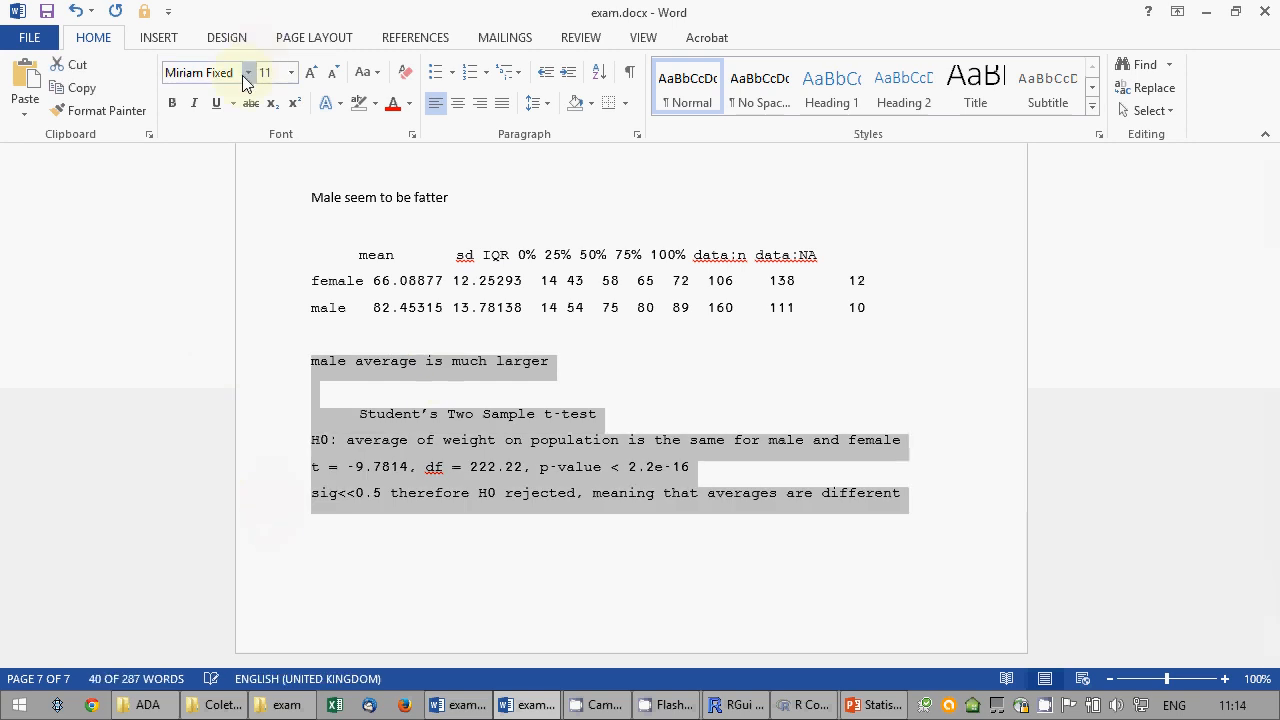
click(247, 73)
click(240, 143)
click(498, 553)
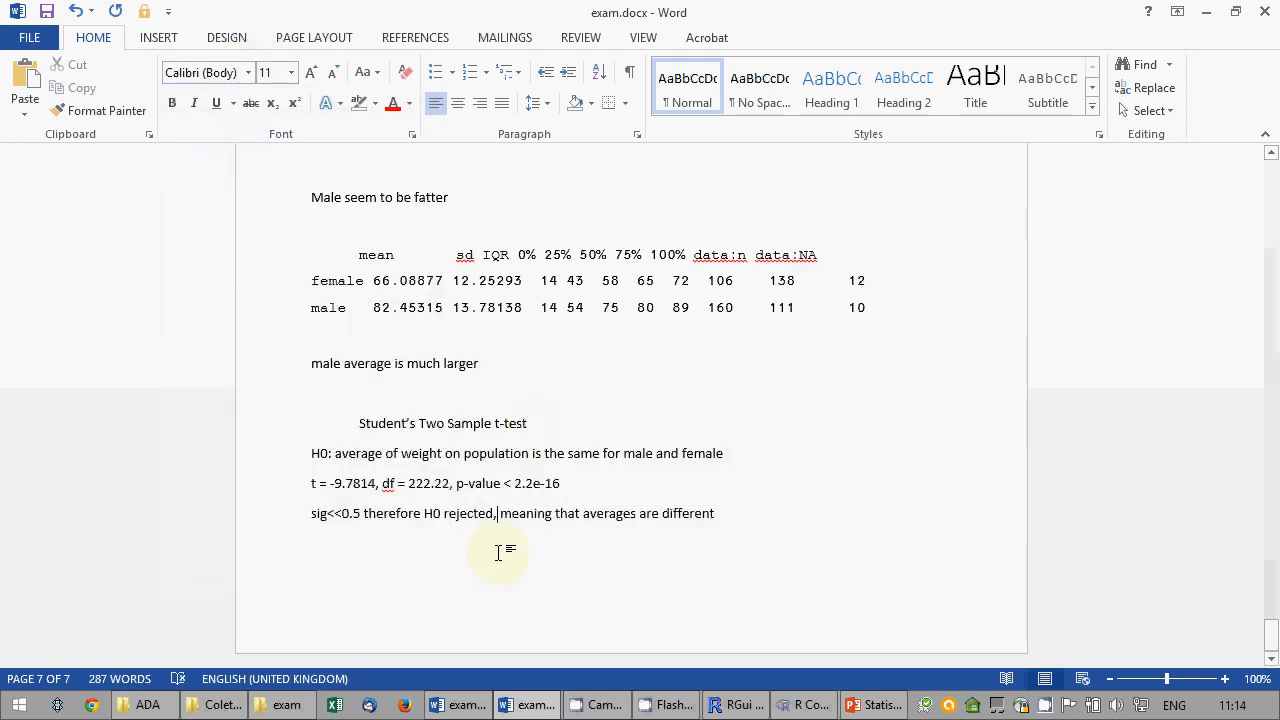
Add blank lines after the t-test conclusion and save exam.docx.
click(757, 517)
key(Return)
key(Return)
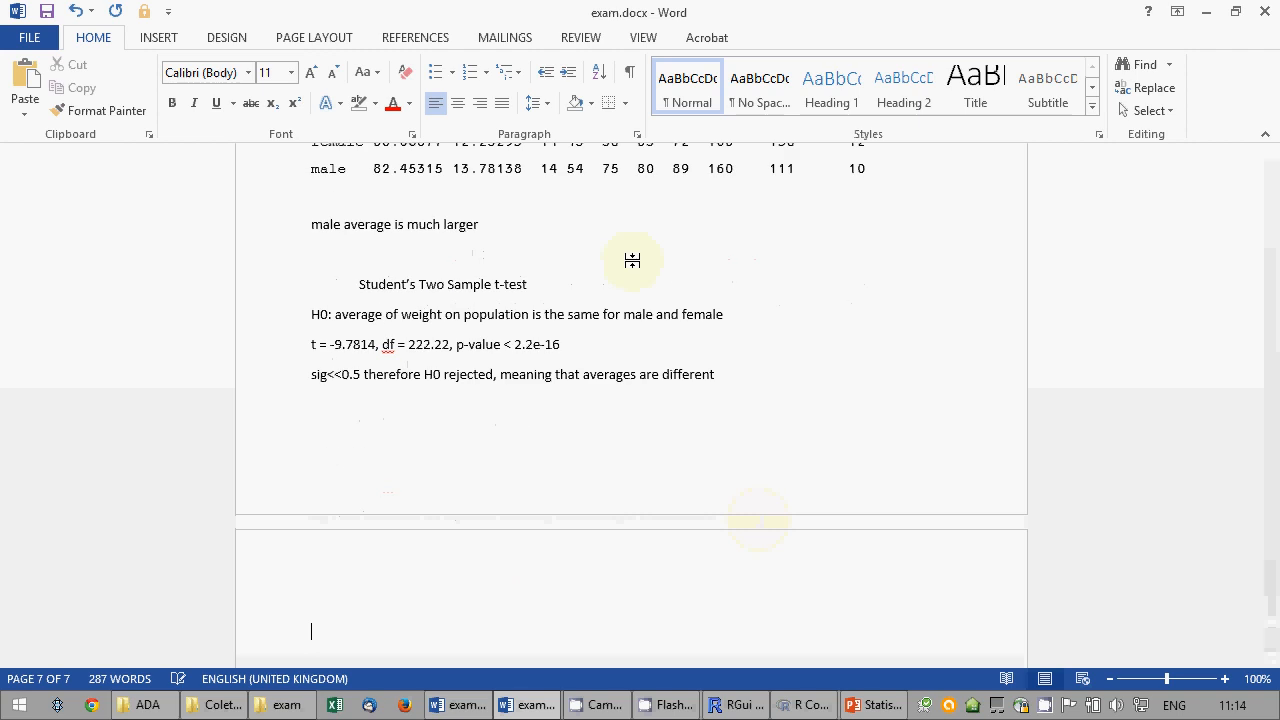
click(46, 11)
Switch to R Commander and run a two-sample Wilcoxon test with sex as the groups and weight as the response variable.
click(785, 705)
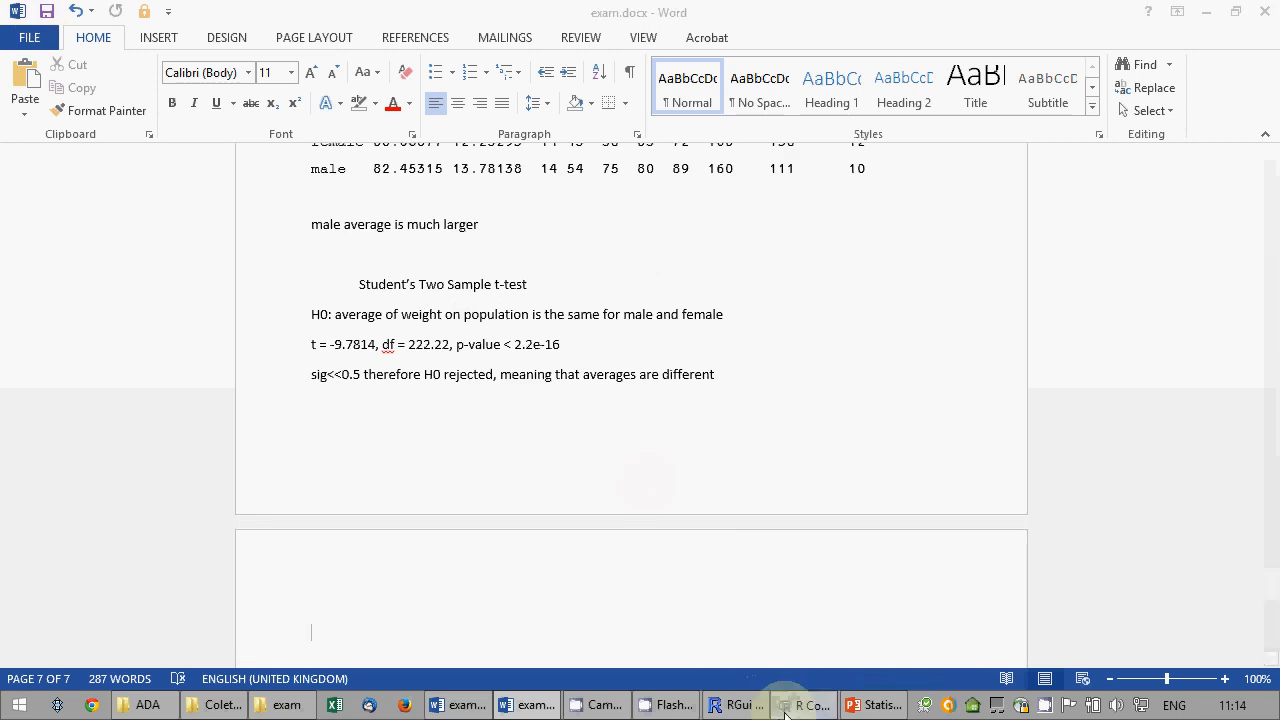
click(133, 32)
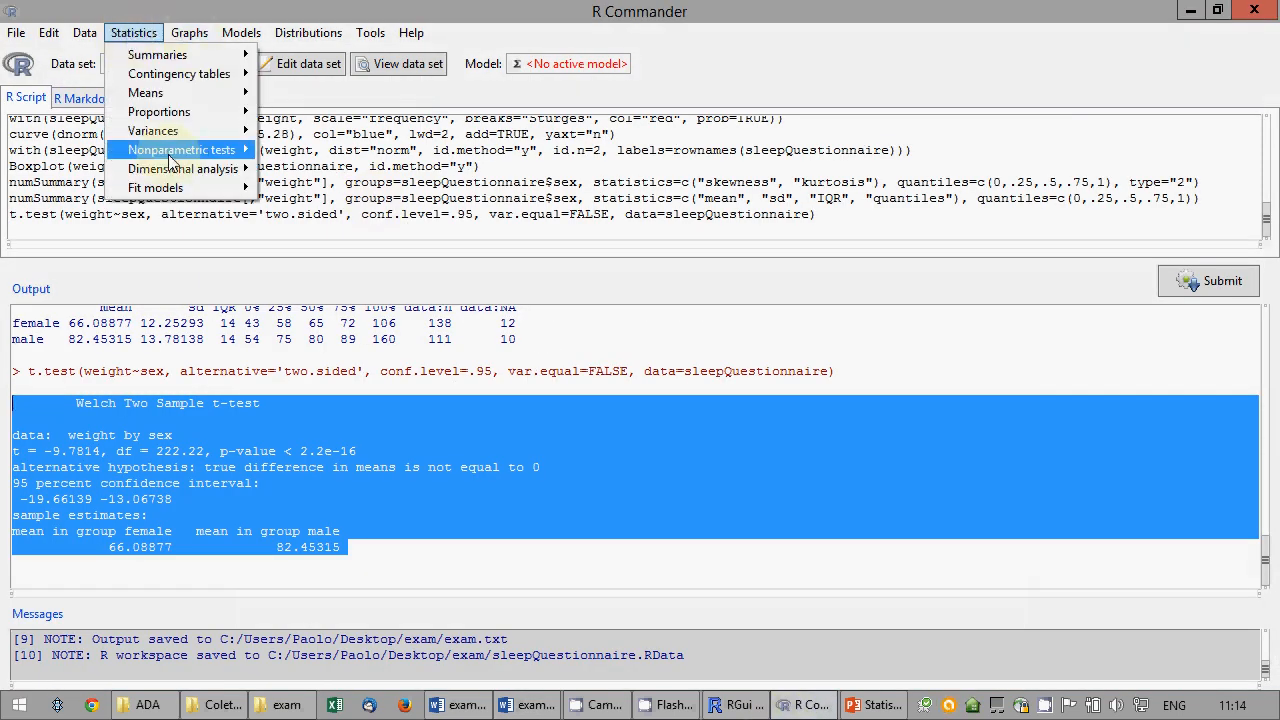
mouse_move(170, 156)
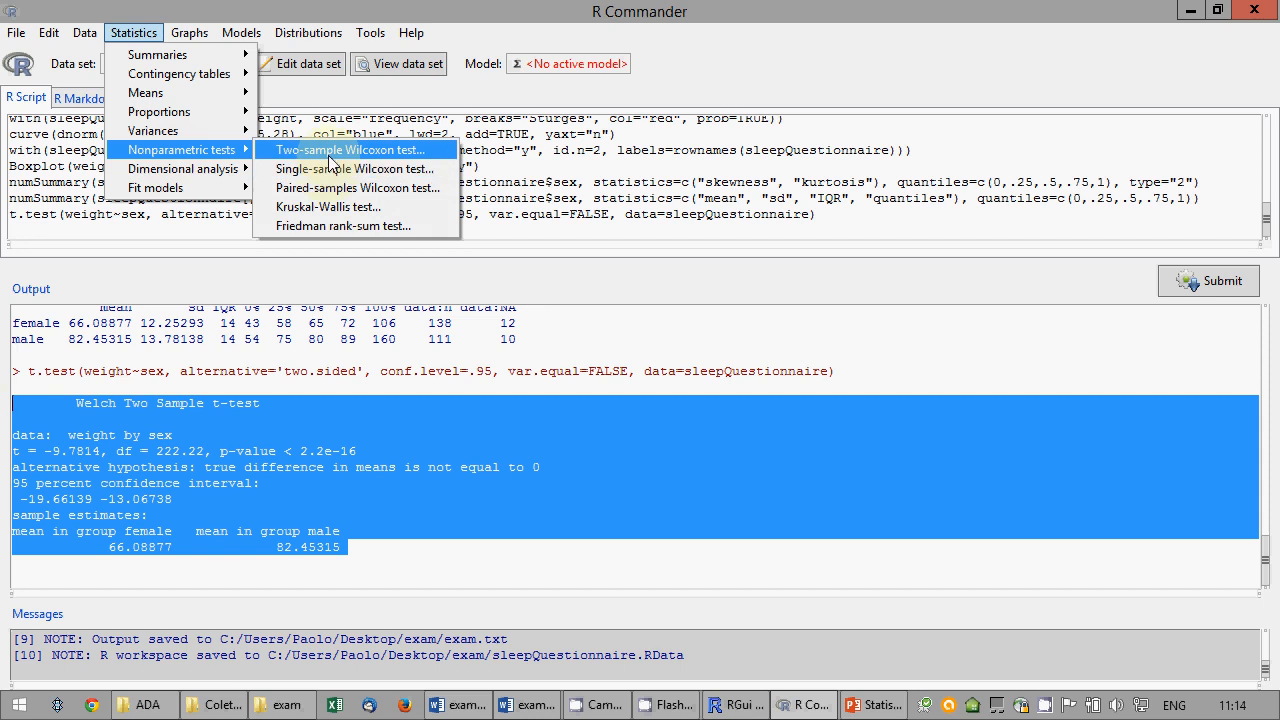
click(328, 153)
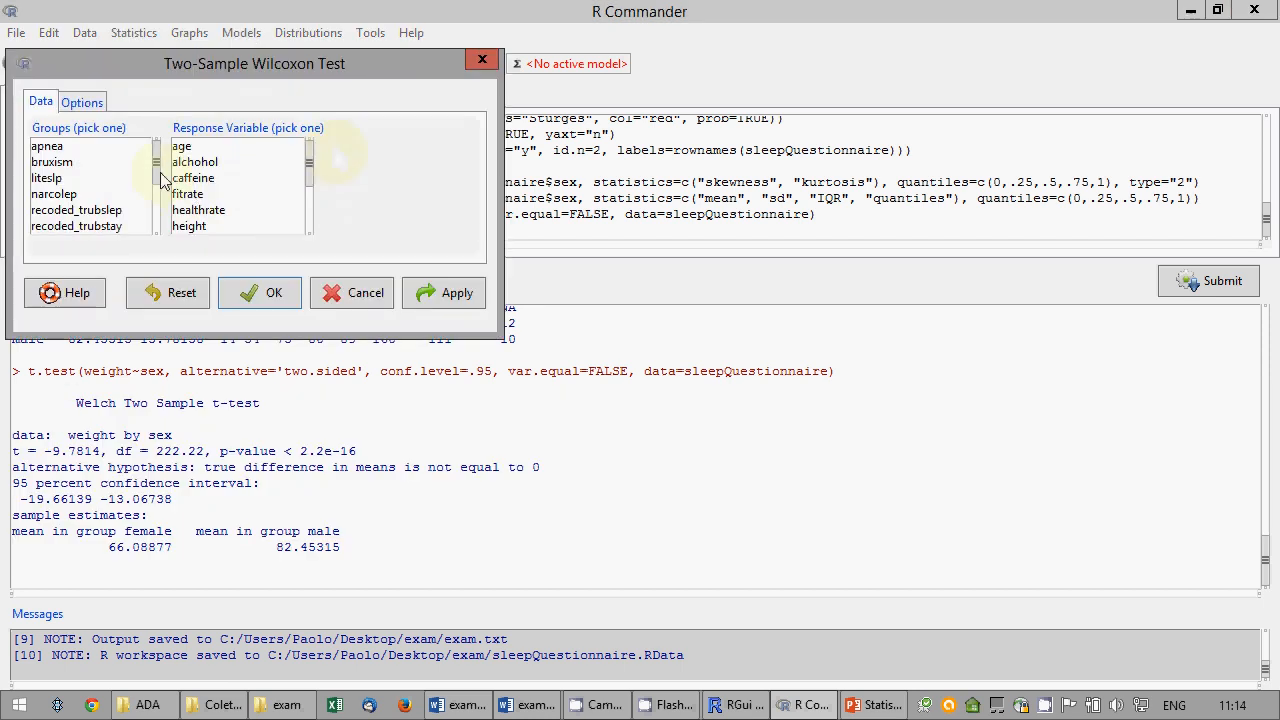
drag(156, 162, 158, 213)
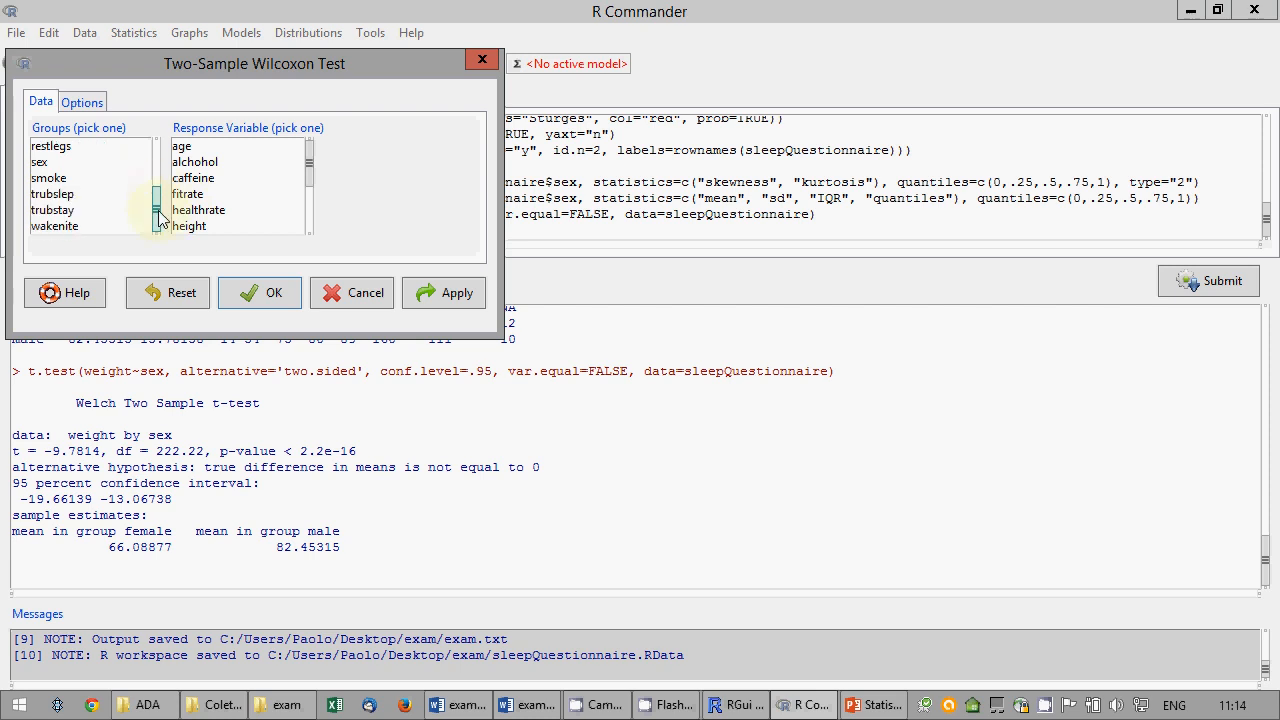
click(41, 162)
drag(308, 172, 323, 223)
click(225, 210)
click(263, 292)
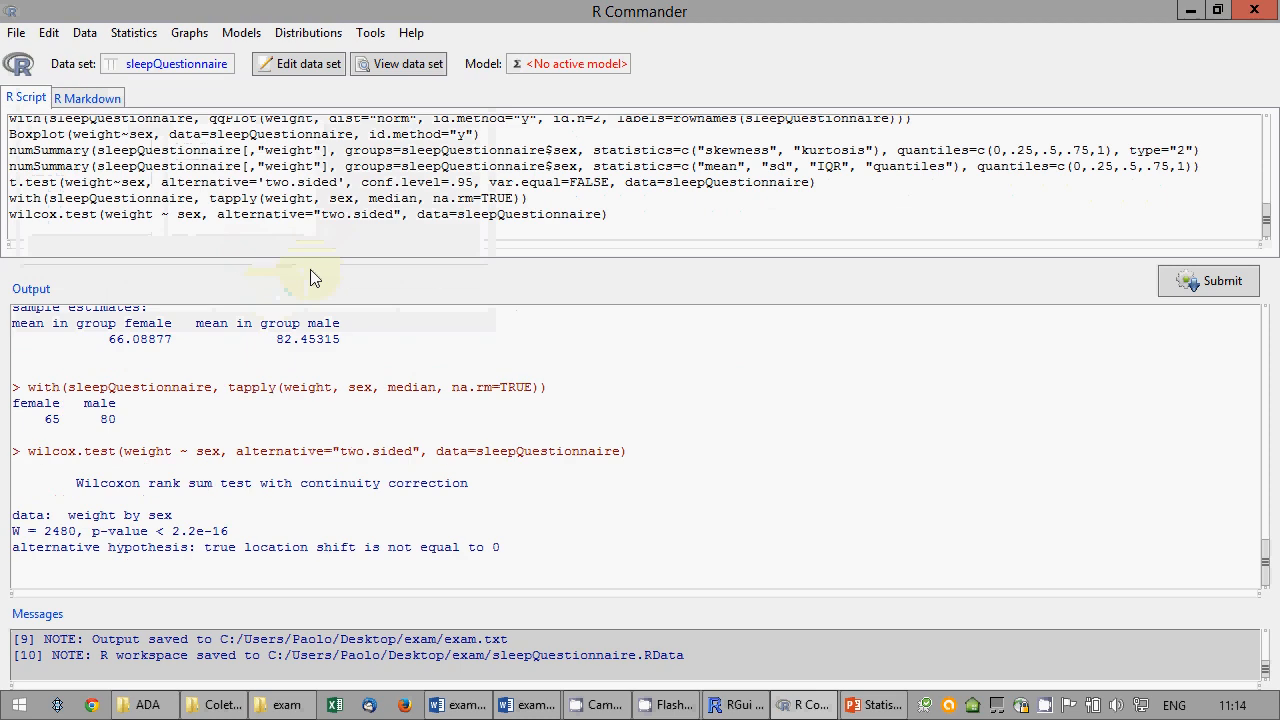
Try to transfer the Wilcoxon test results from the output into exam.docx, and undo the paste of the old t-test output.
drag(500, 547, 18, 489)
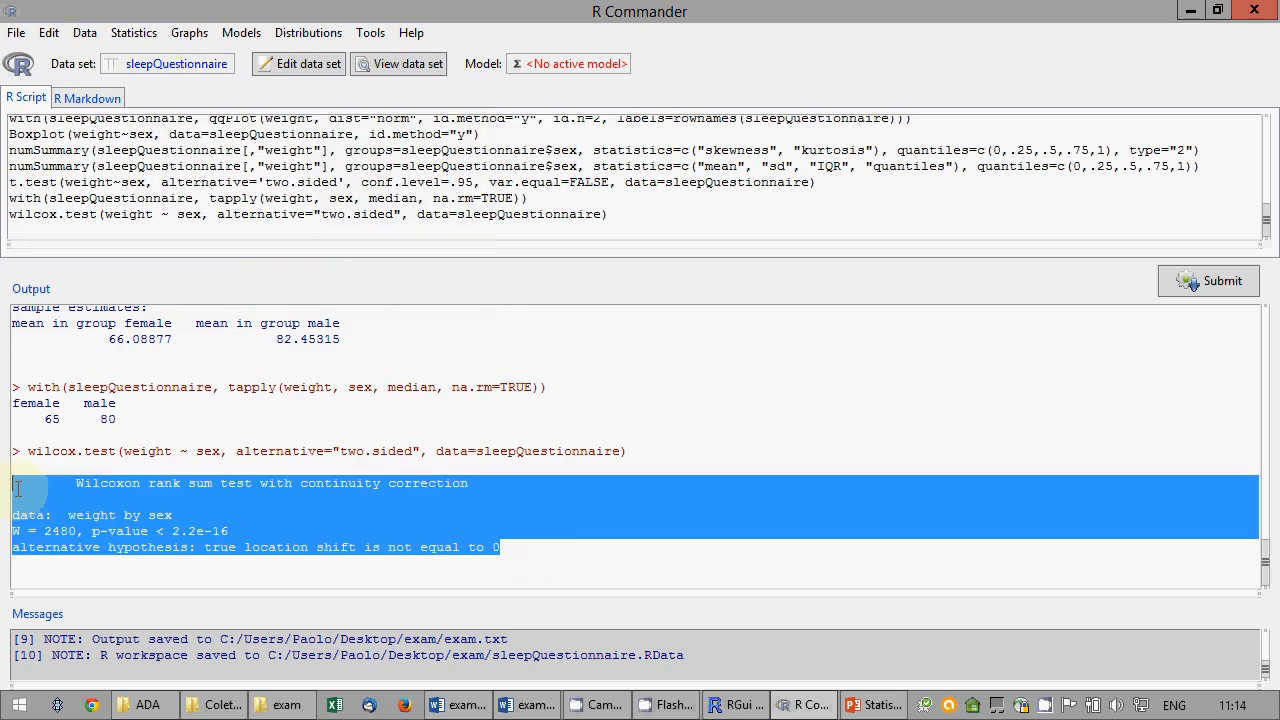
key(ctrl+x)
click(528, 705)
scroll(547, 576, down, 3)
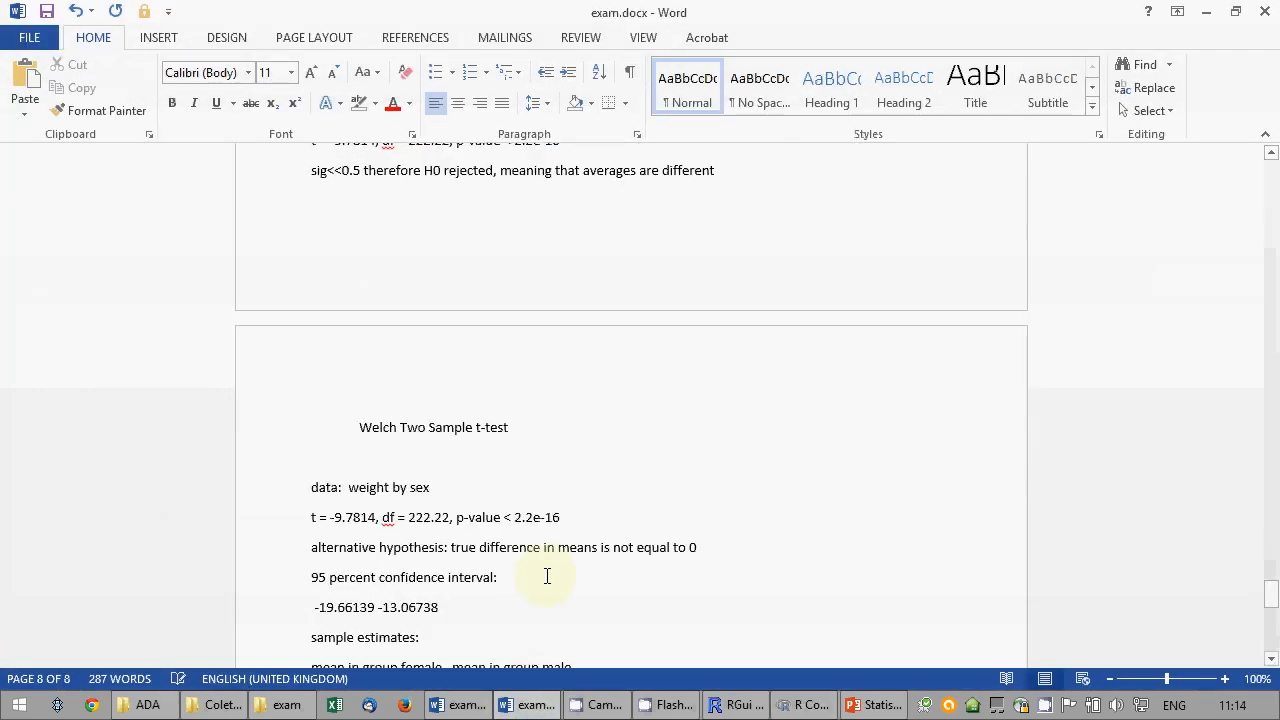
scroll(547, 576, down, 1)
scroll(394, 392, down, 3)
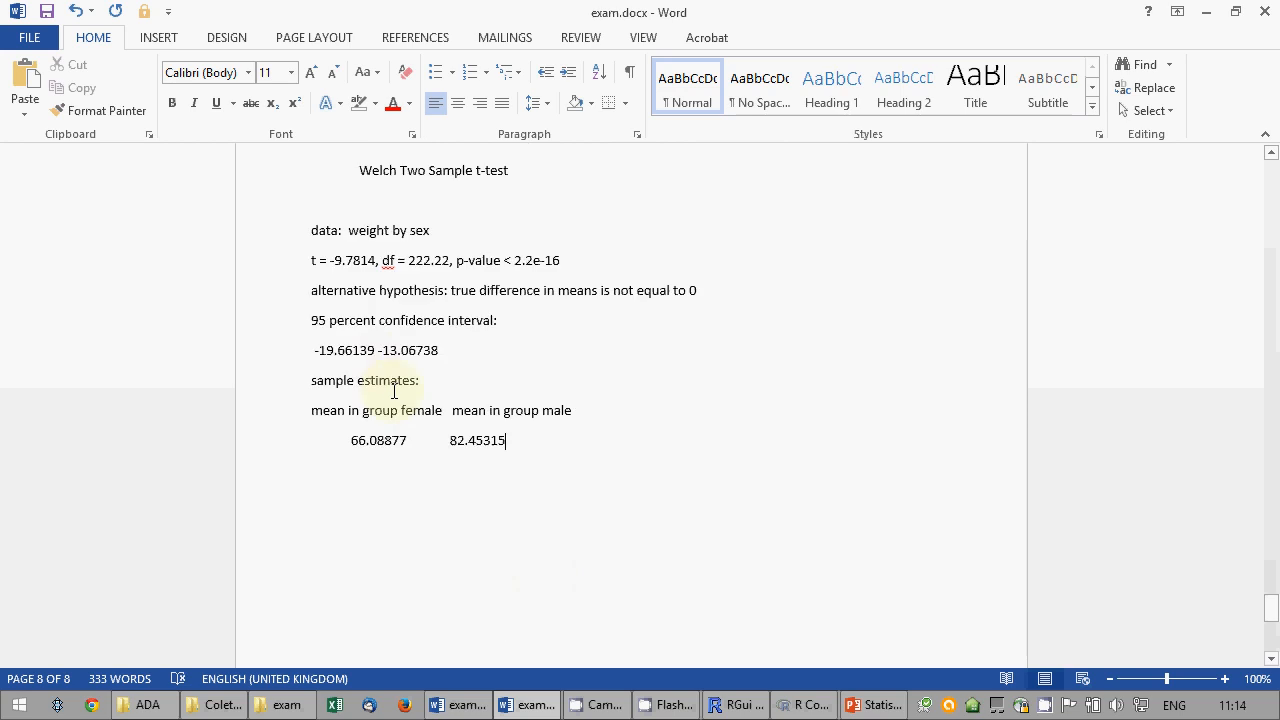
click(76, 11)
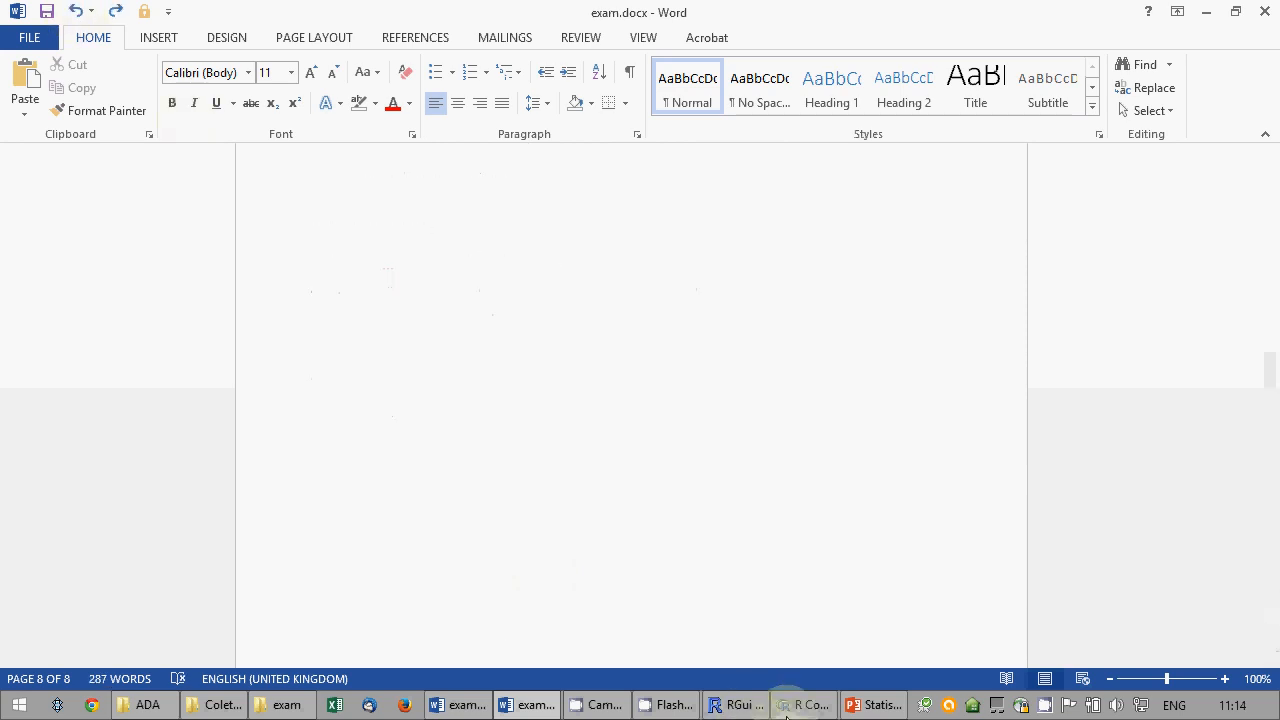
Return to R Commander, remove the stray "c" from the output and rerun the wilcox.test command for weight by sex.
click(786, 708)
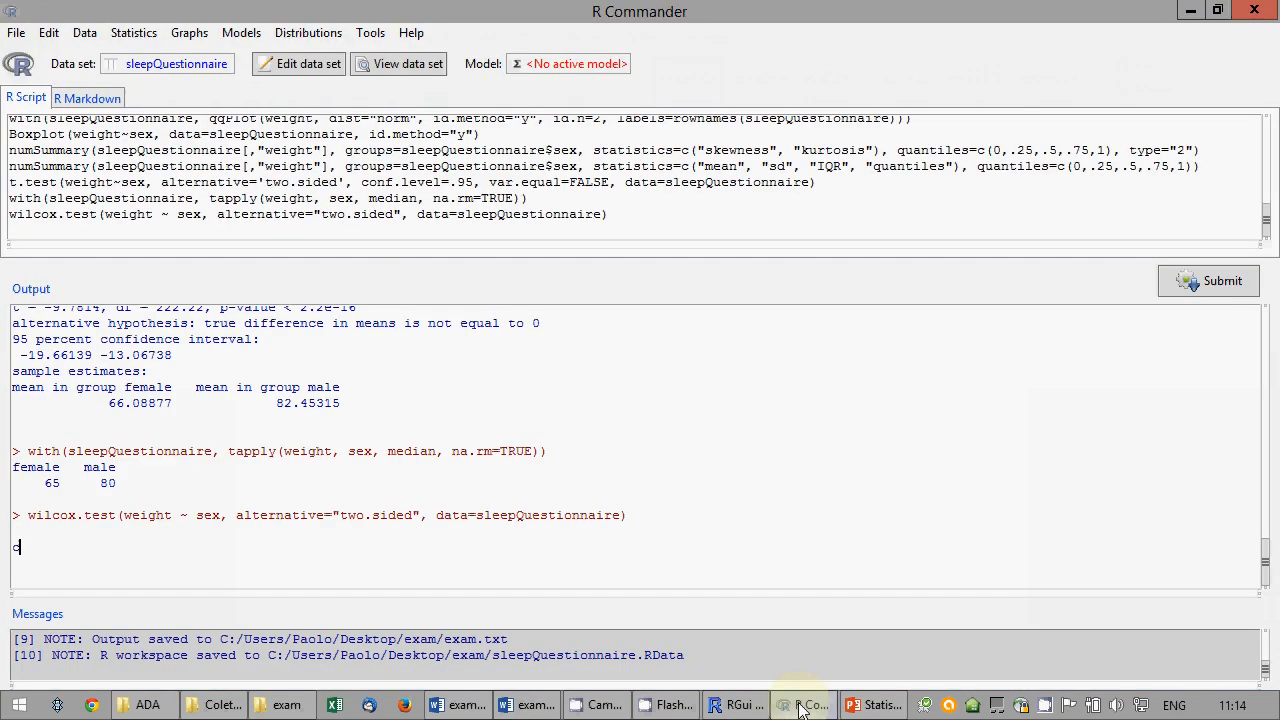
click(51, 40)
click(128, 249)
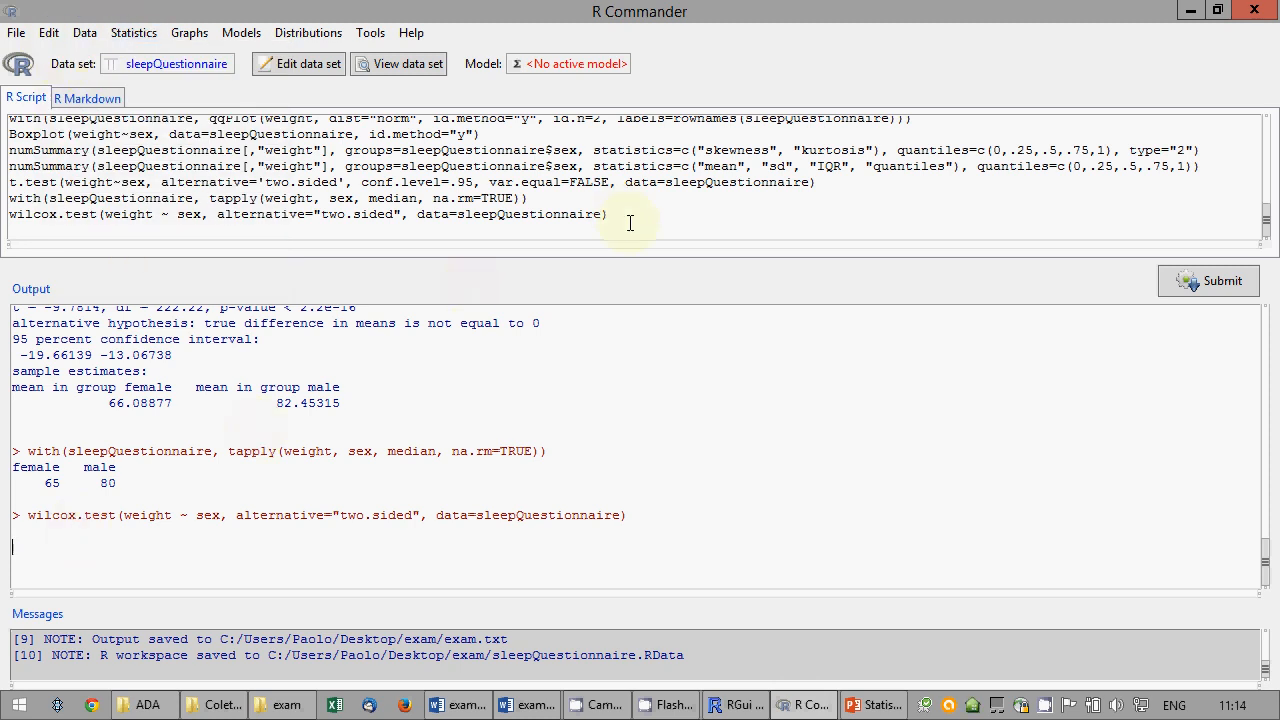
key(ctrl+r)
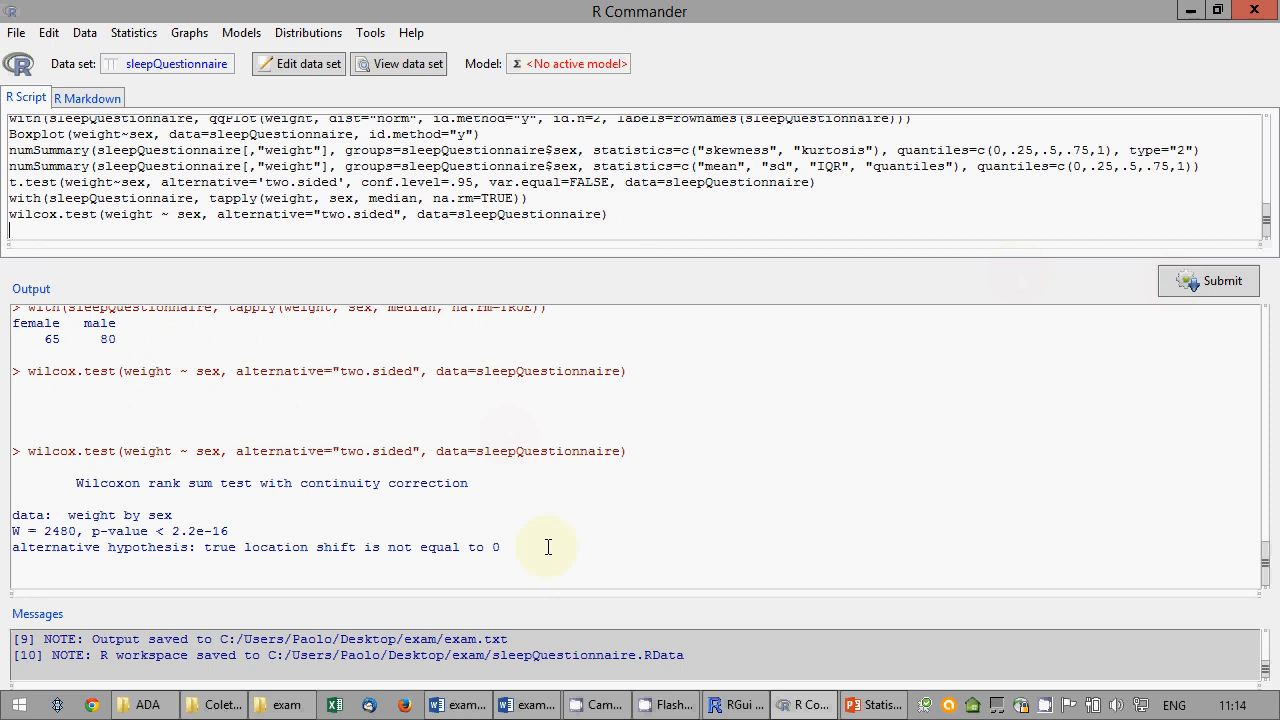
Copy the Wilcoxon rank sum test results from the output and paste them at the end of exam.docx.
drag(548, 547, 40, 478)
right_click(93, 302)
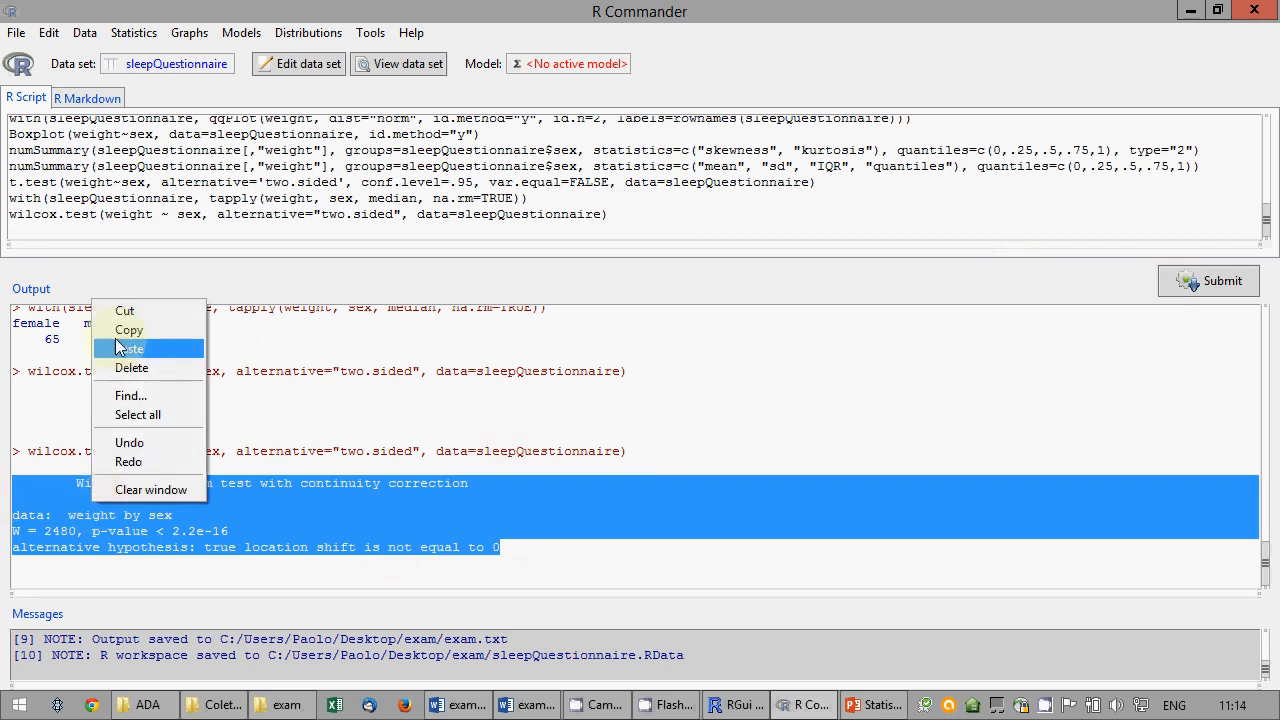
click(128, 329)
click(537, 703)
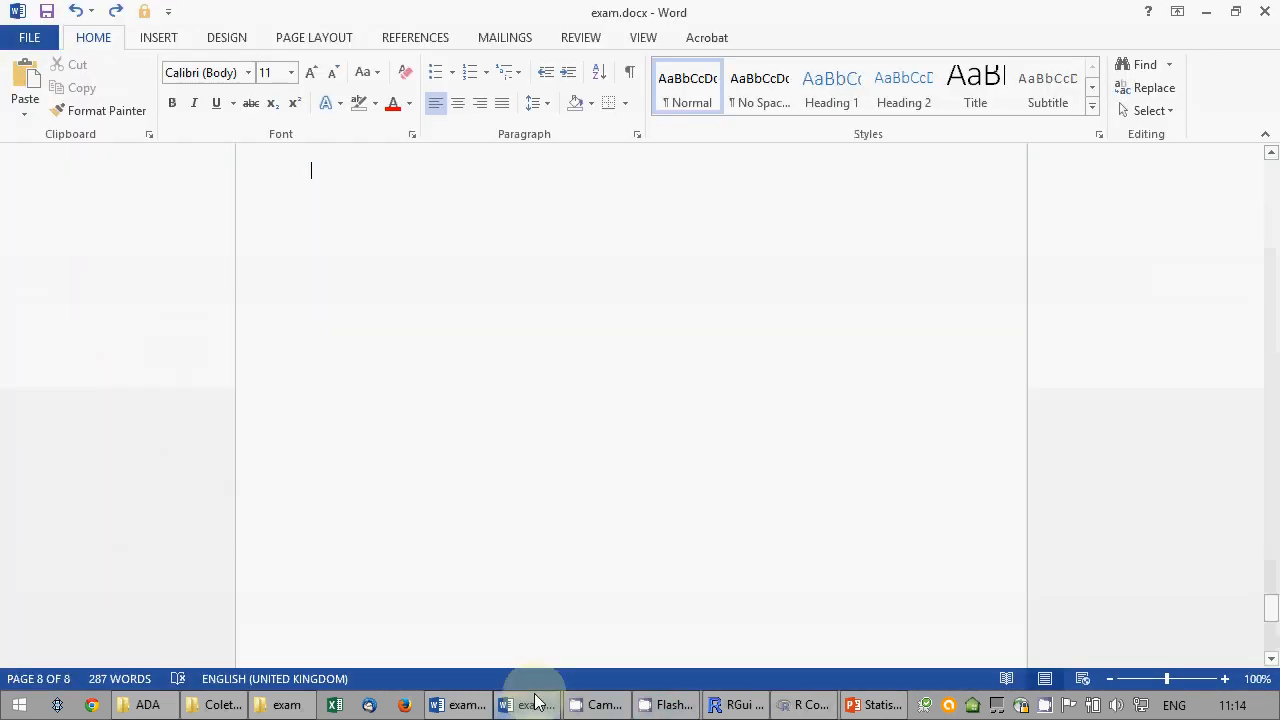
text(v)
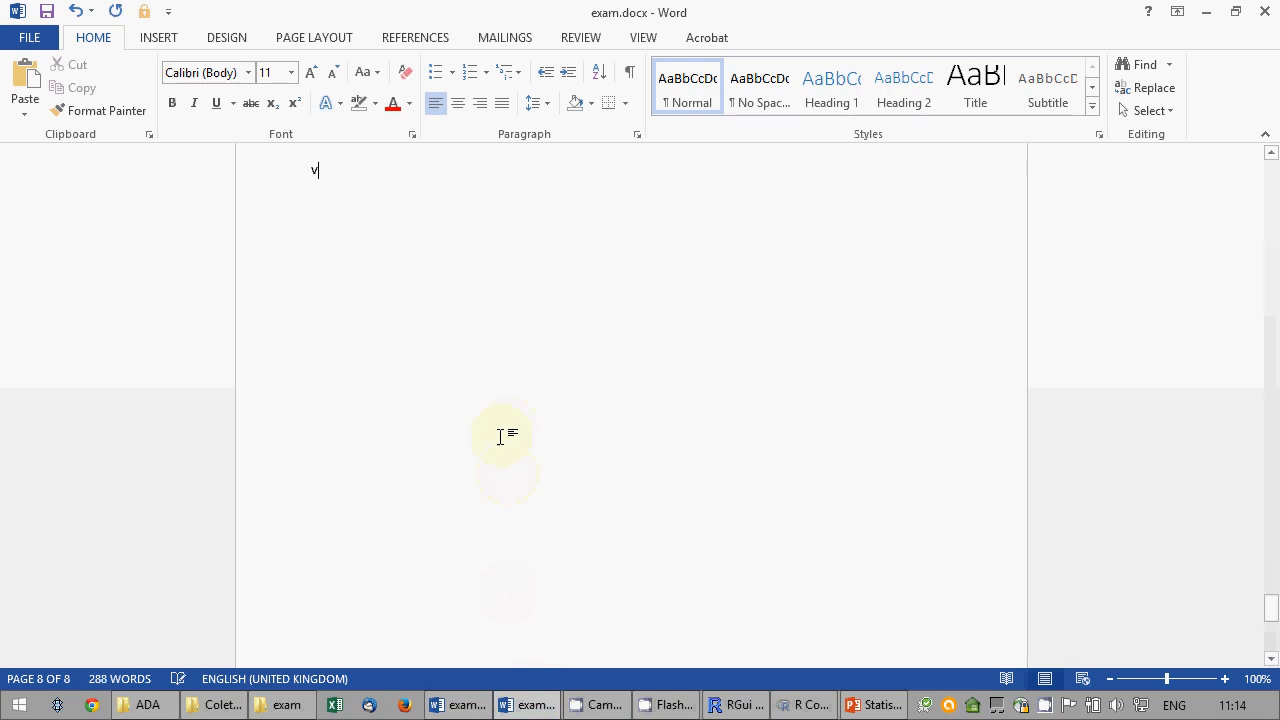
key(BackSpace)
key(ctrl+v)
scroll(500, 437, up, 2)
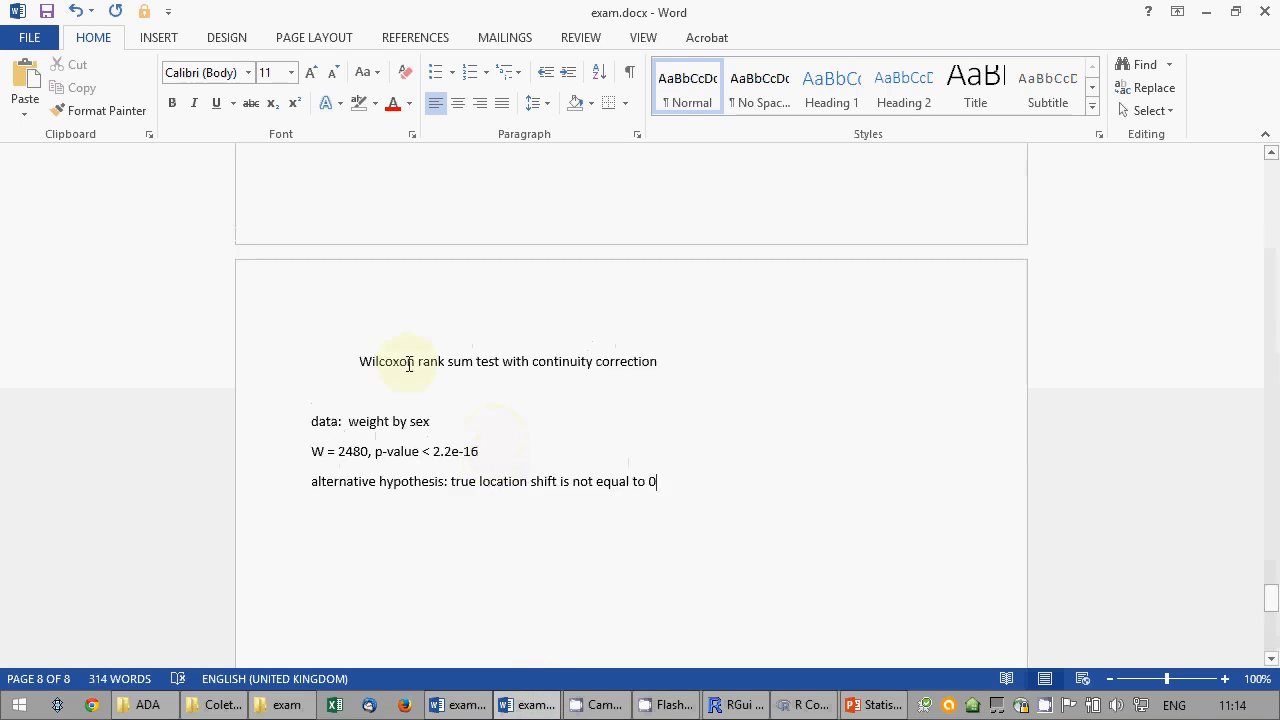
Append "(Mann Whitney)" to the title of the pasted Wilcoxon test.
click(680, 354)
text(()
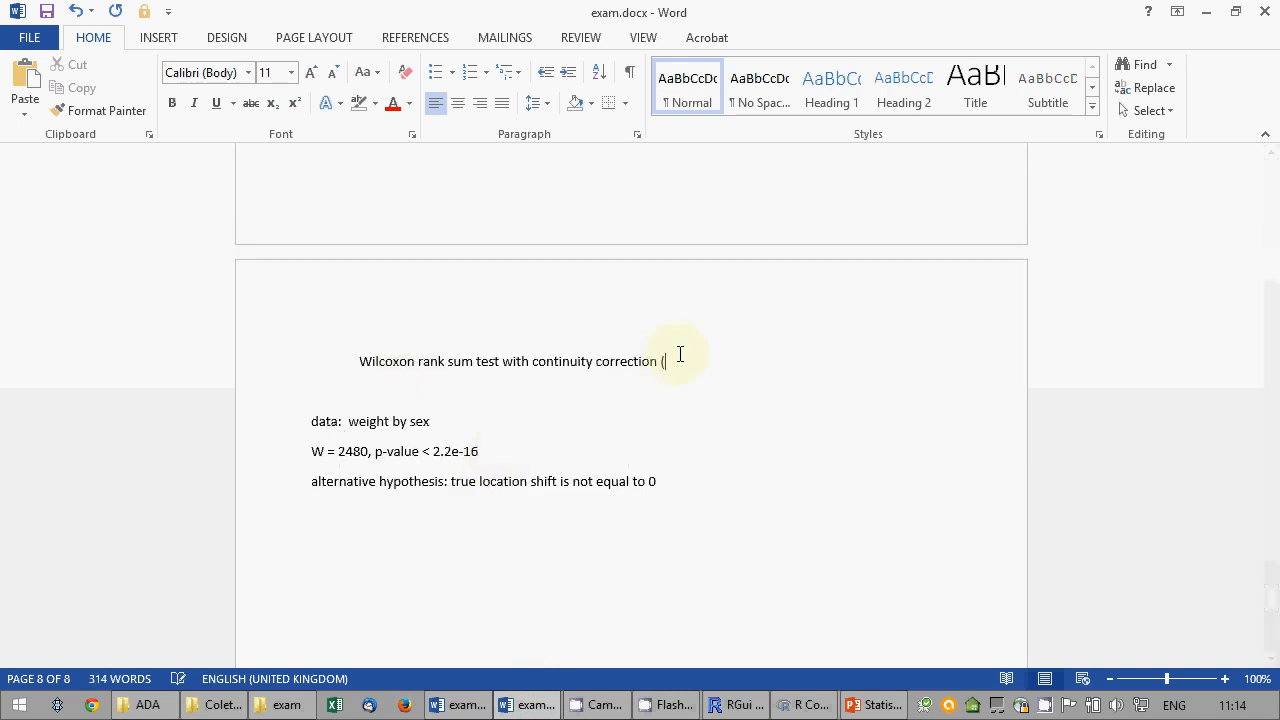
text(Mann Whitne)
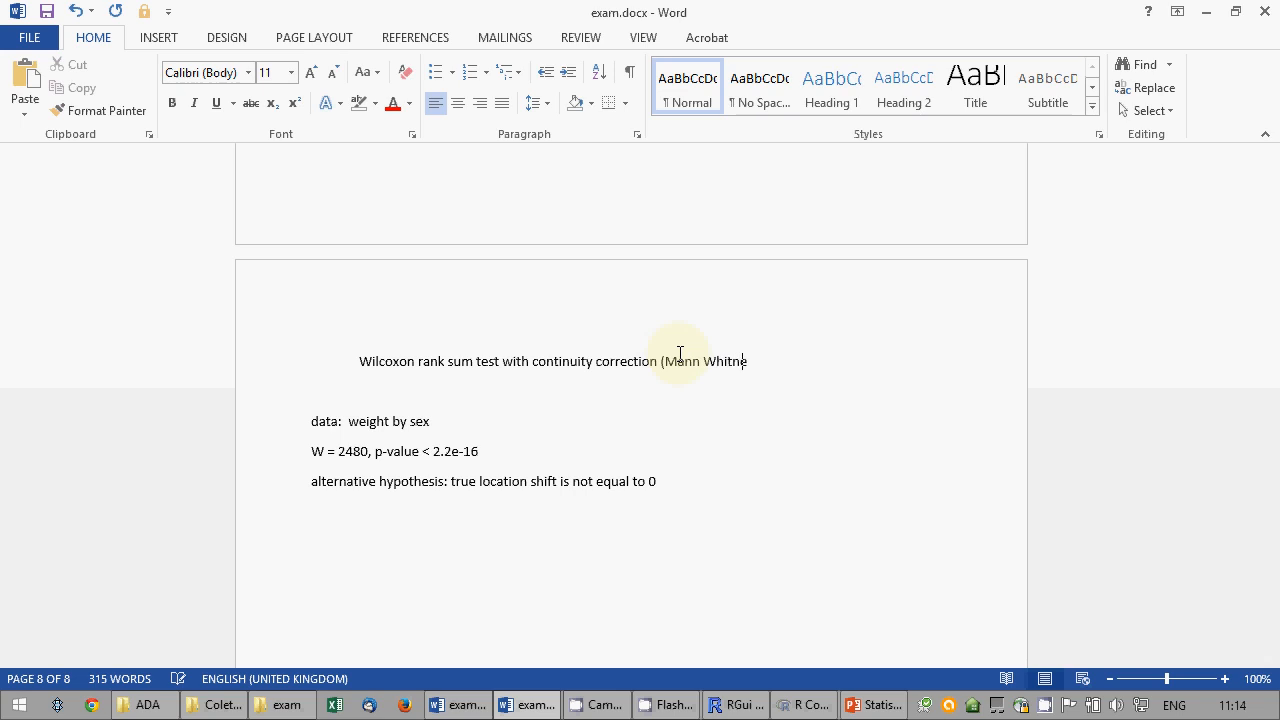
text(y))
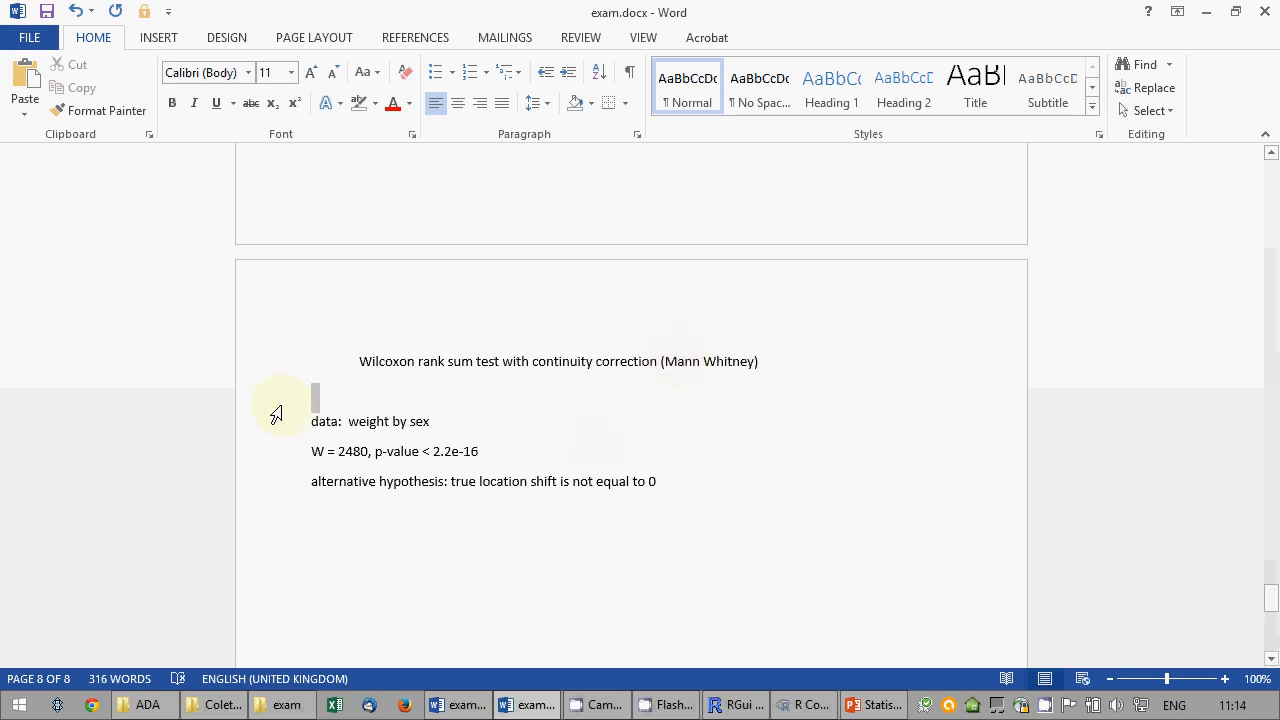
Replace the "data: weight by sex" line and the blank line above it with "H0: position of weight on population is the same for male and female".
click(277, 425)
key(BackSpace)
key(BackSpace)
text(H0:)
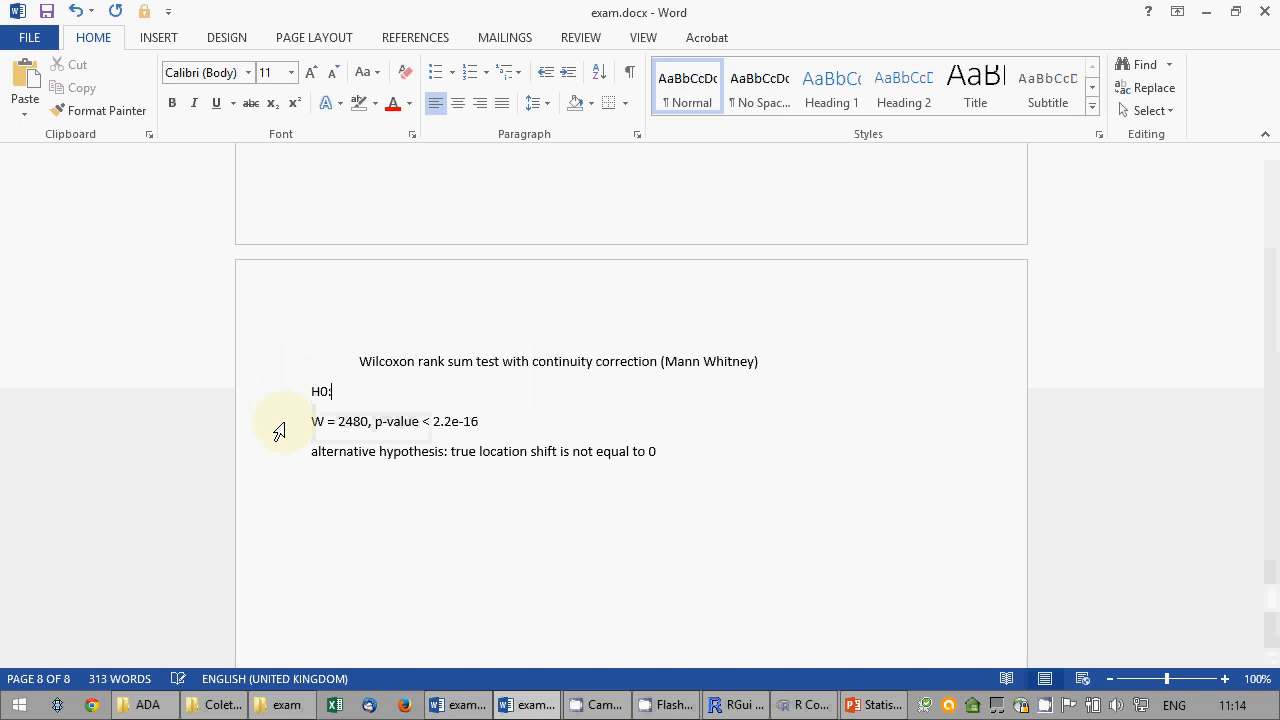
text( position o)
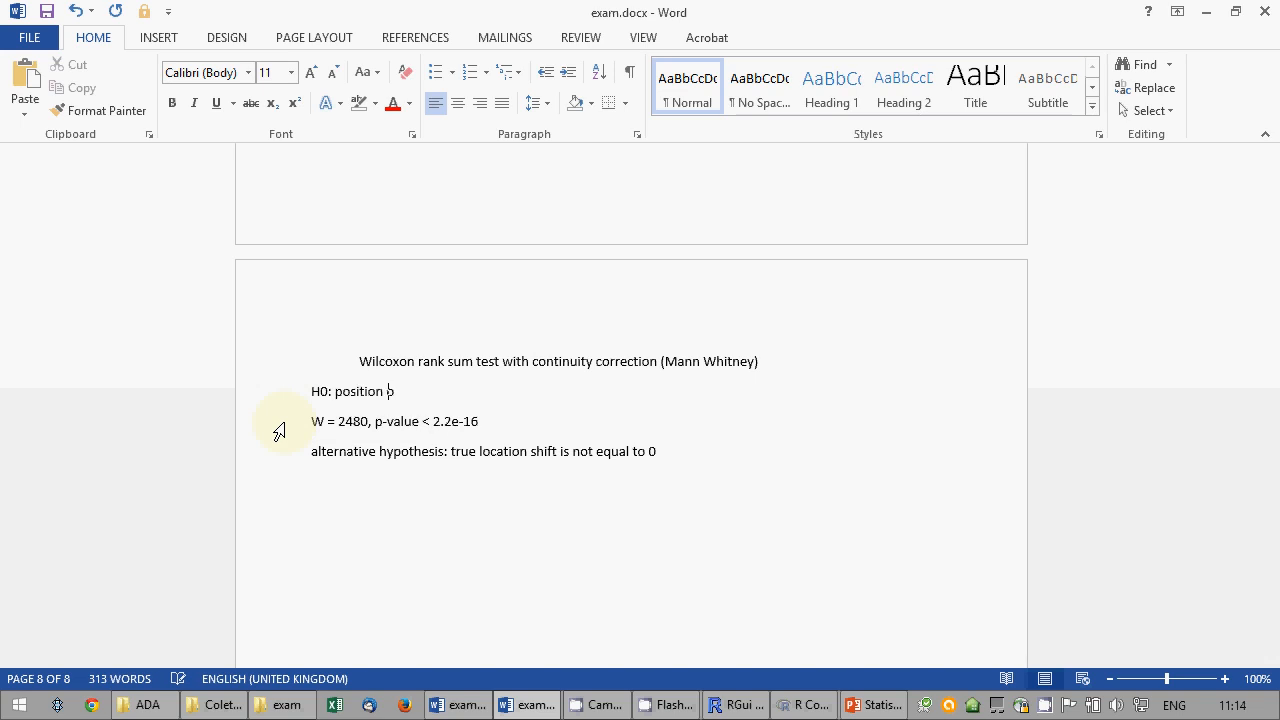
text(f weight on population is )
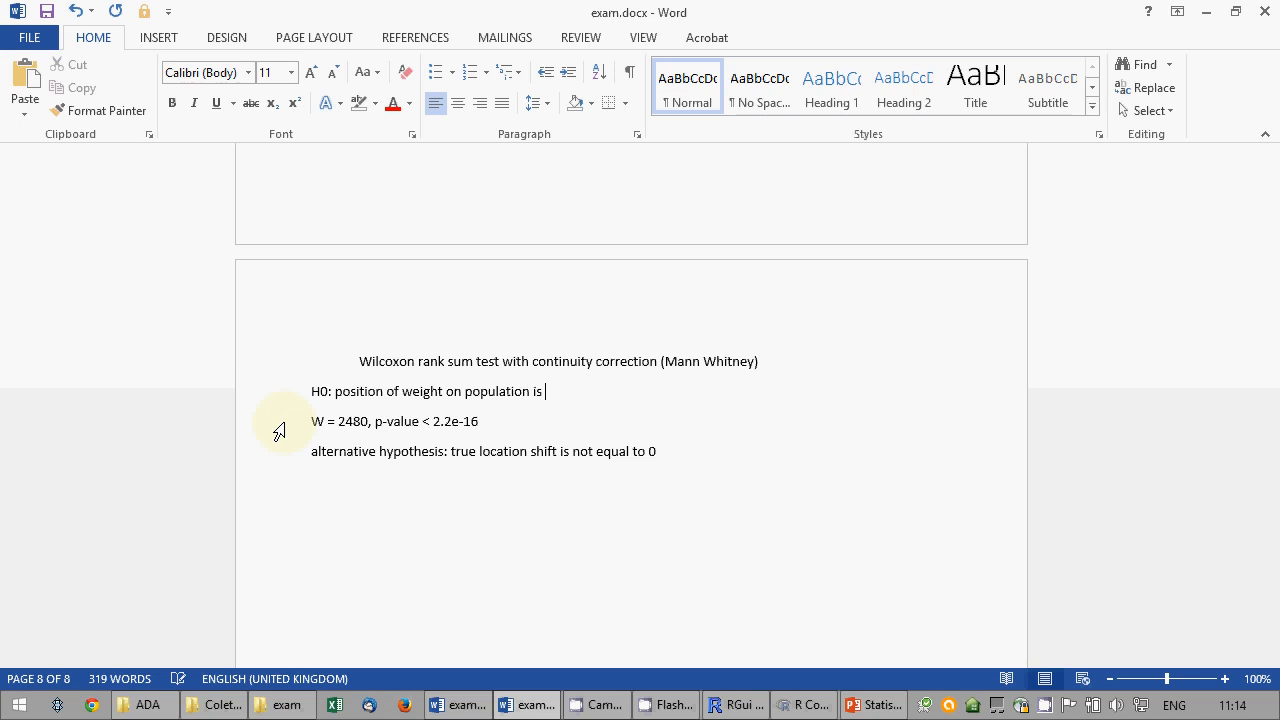
text(the same for male and female)
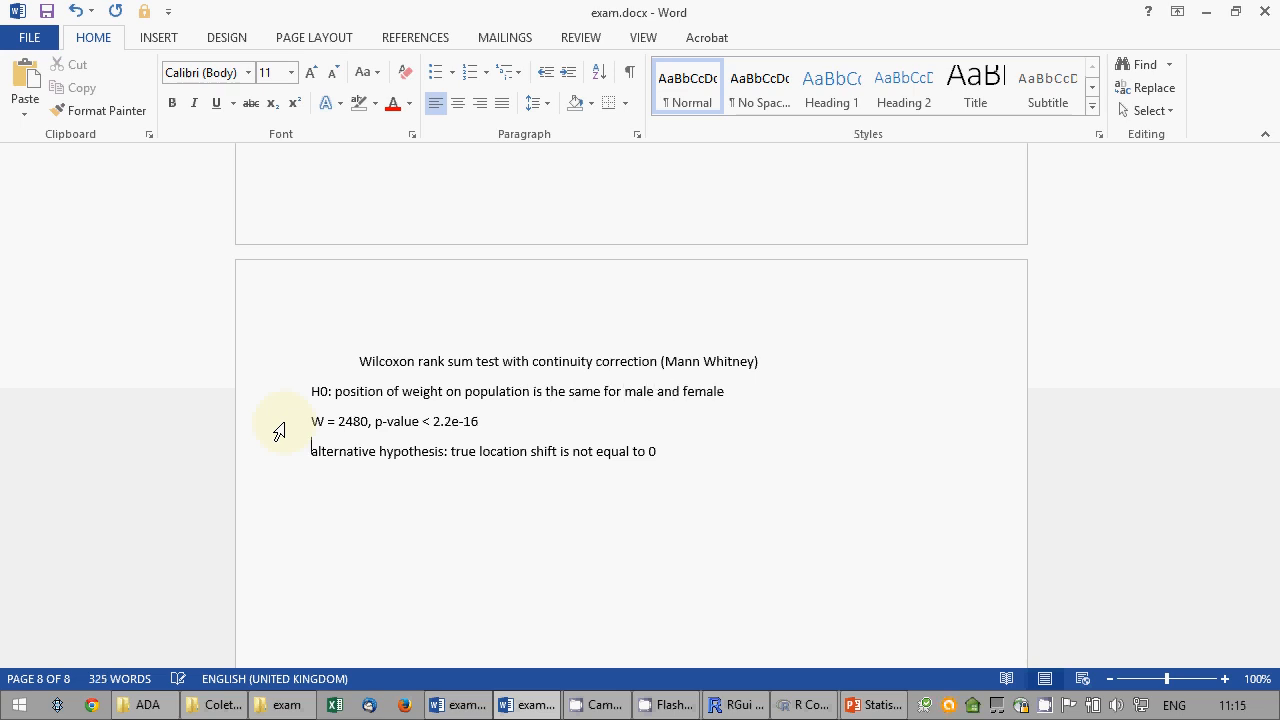
Replace the alternative hypothesis line under the Wilcoxon test with "H0 rejected, position is different", add blank lines below and save the document.
key(shift+End)
key(Delete)
text(H)
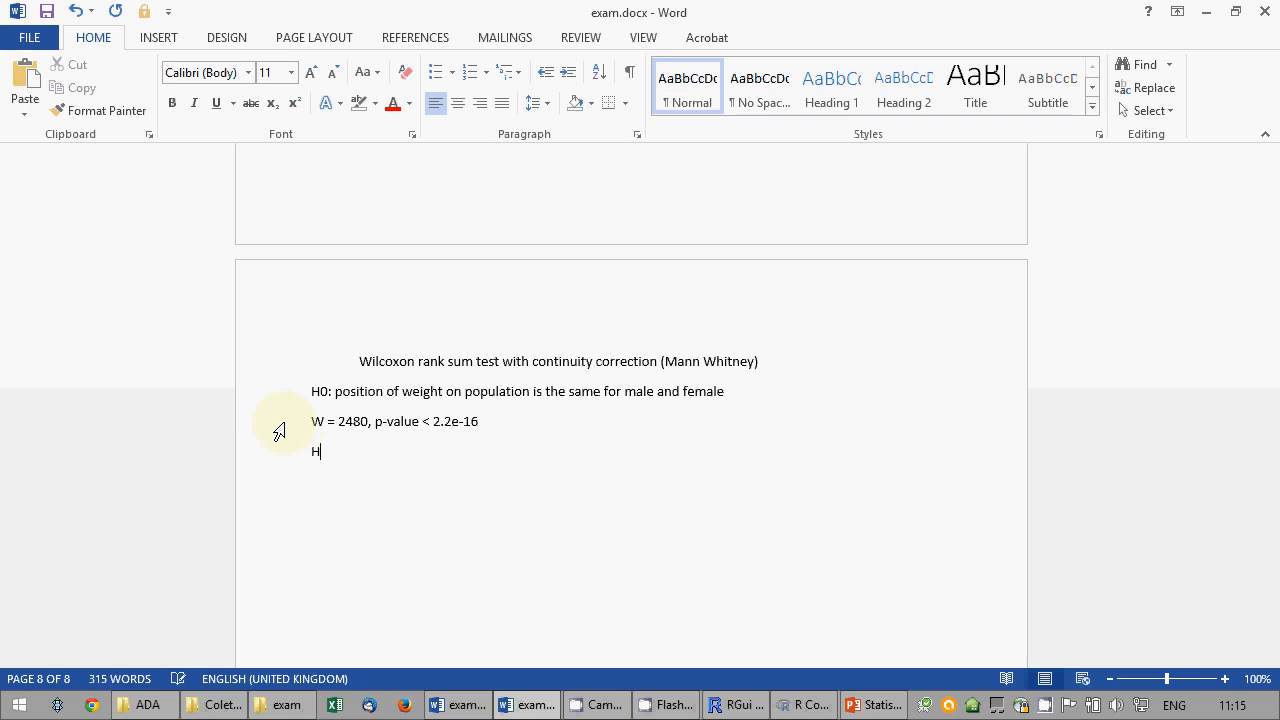
text(0 rejected,m)
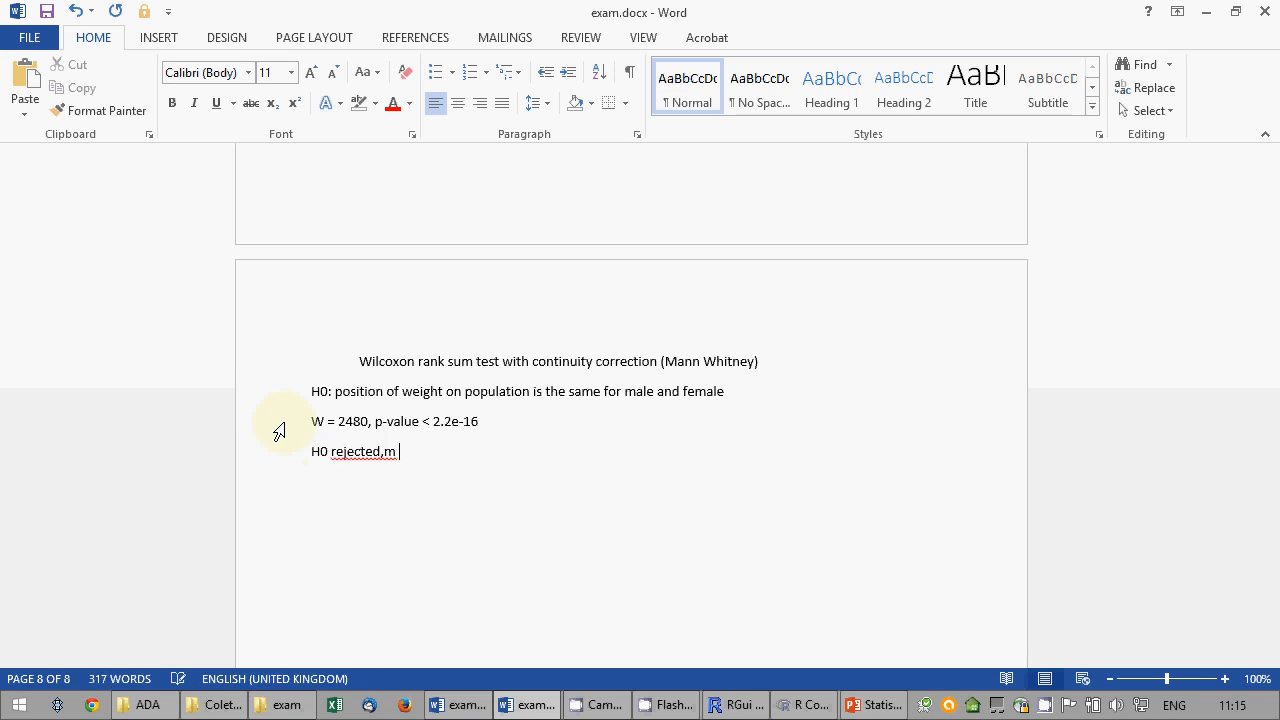
key(BackSpace)
key(BackSpace)
text(posit)
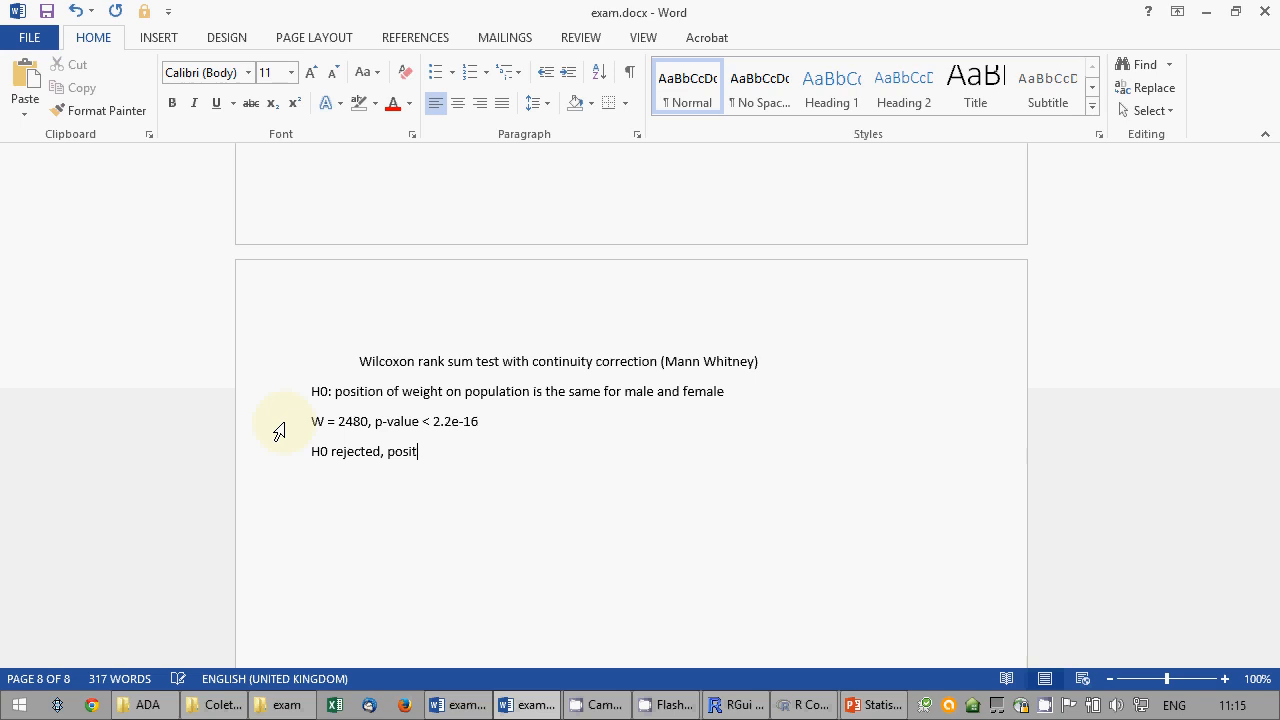
text(ion is differ)
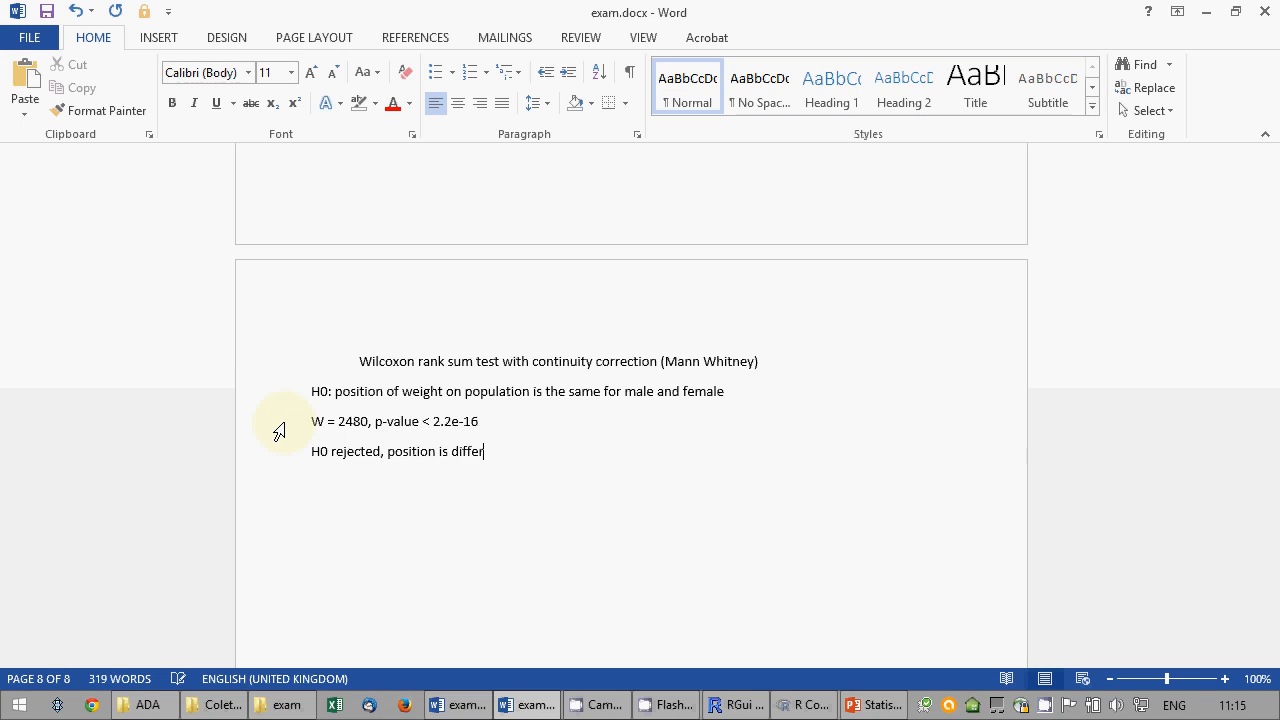
text(ent)
key(Return)
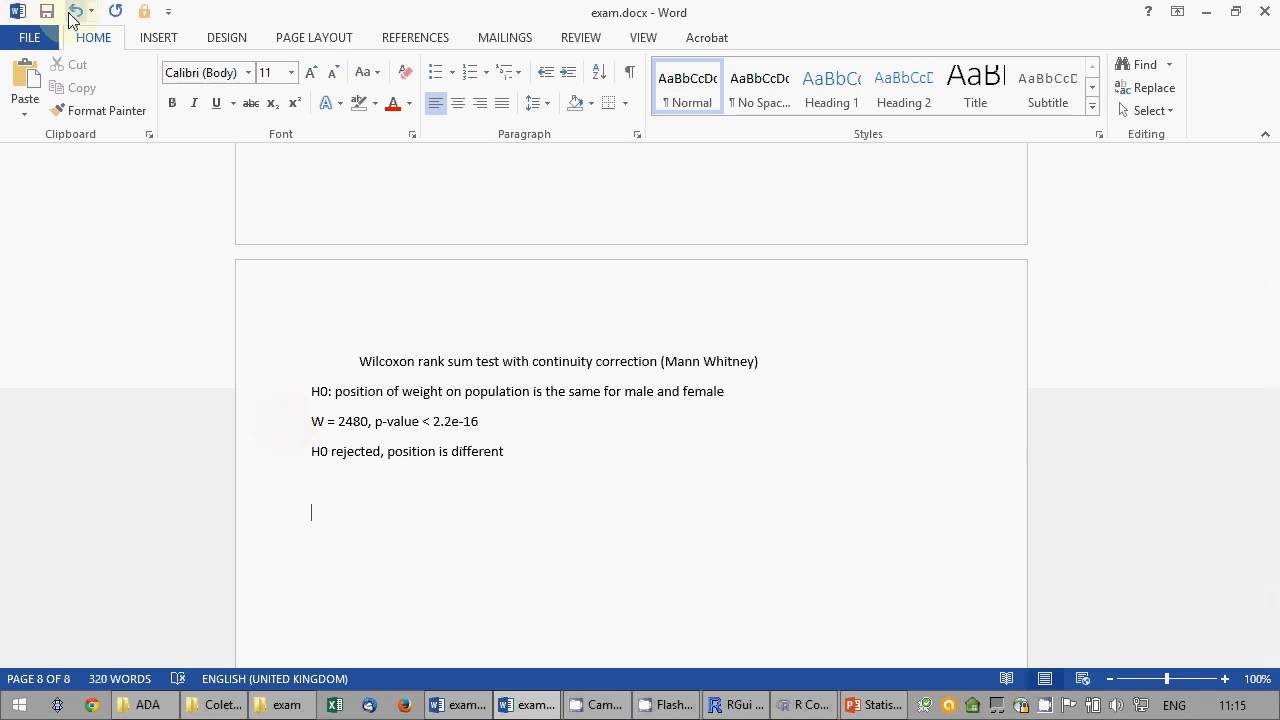
click(46, 11)
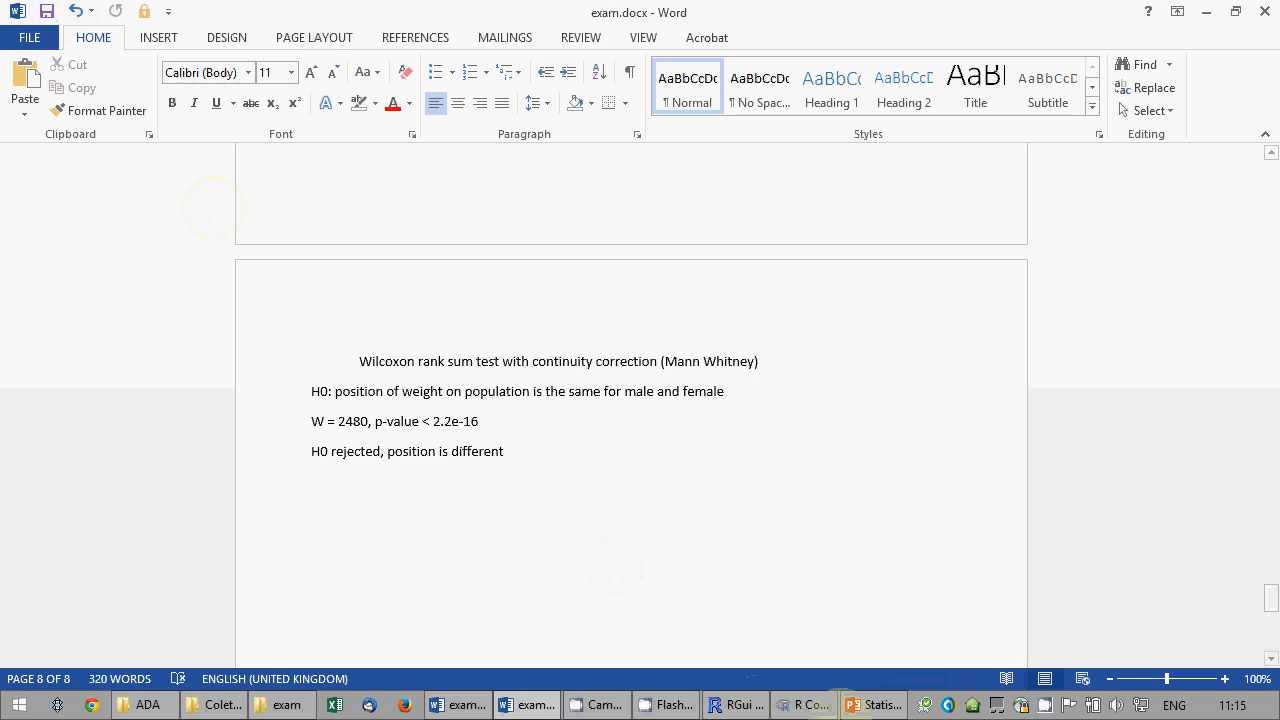
Switch to R Commander and set up a two-way contingency table with sex as row variable and recoded_fitrate as column variable.
mouse_move(847, 714)
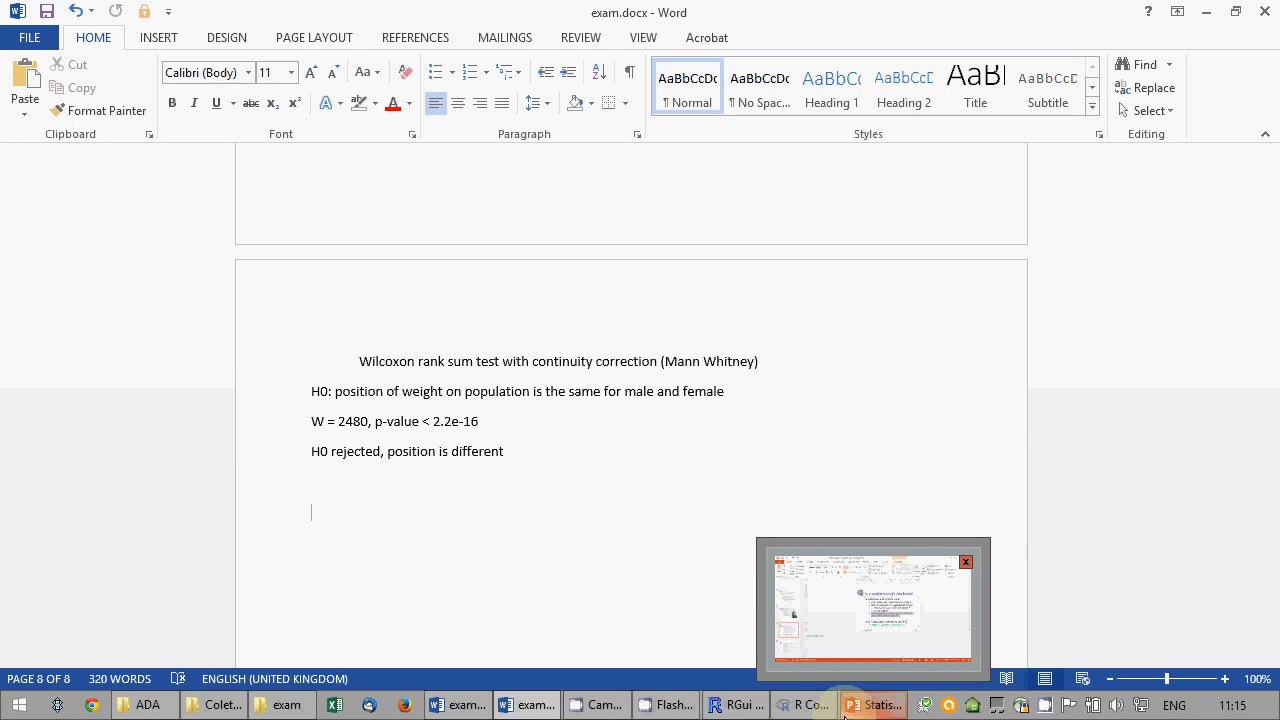
click(812, 705)
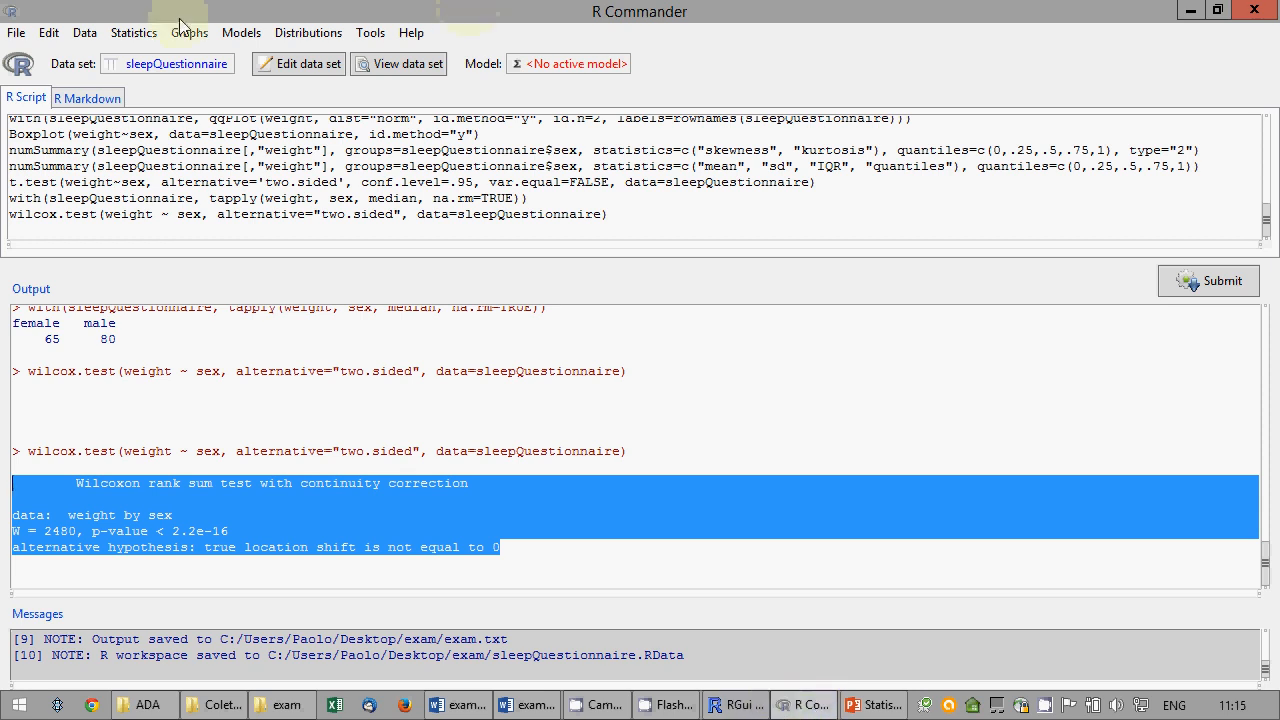
click(133, 32)
mouse_move(157, 54)
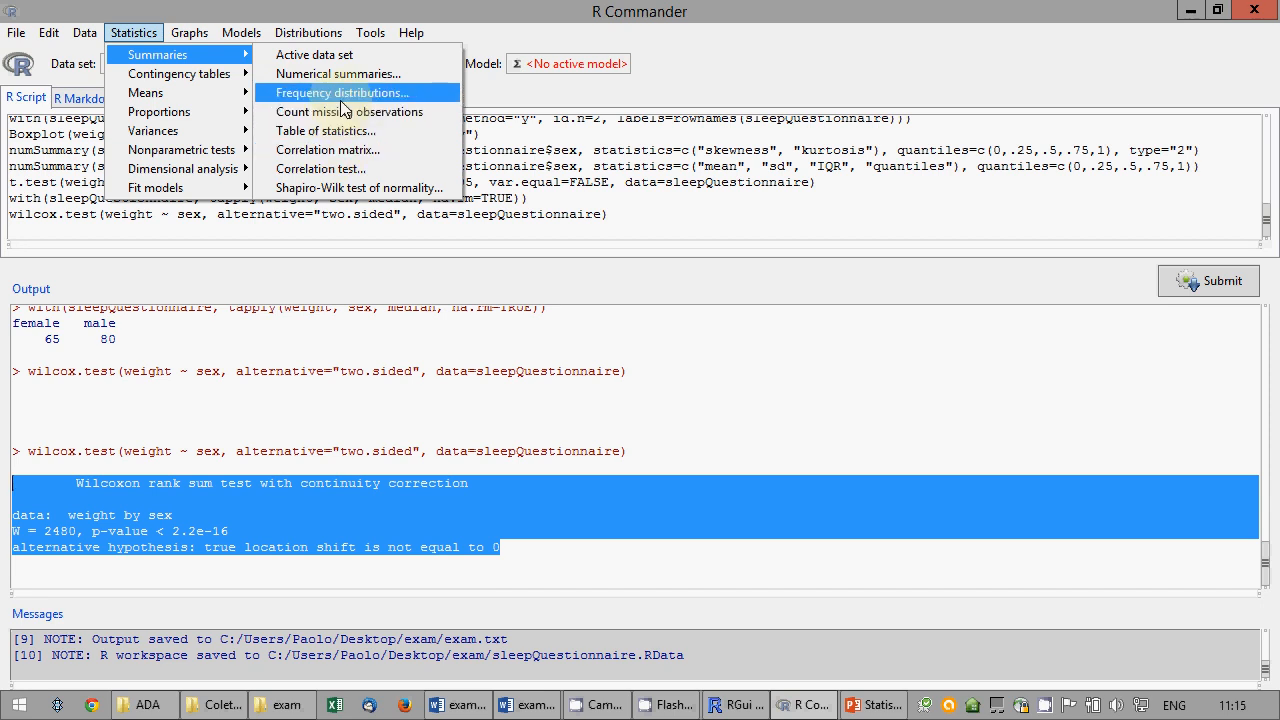
mouse_move(248, 85)
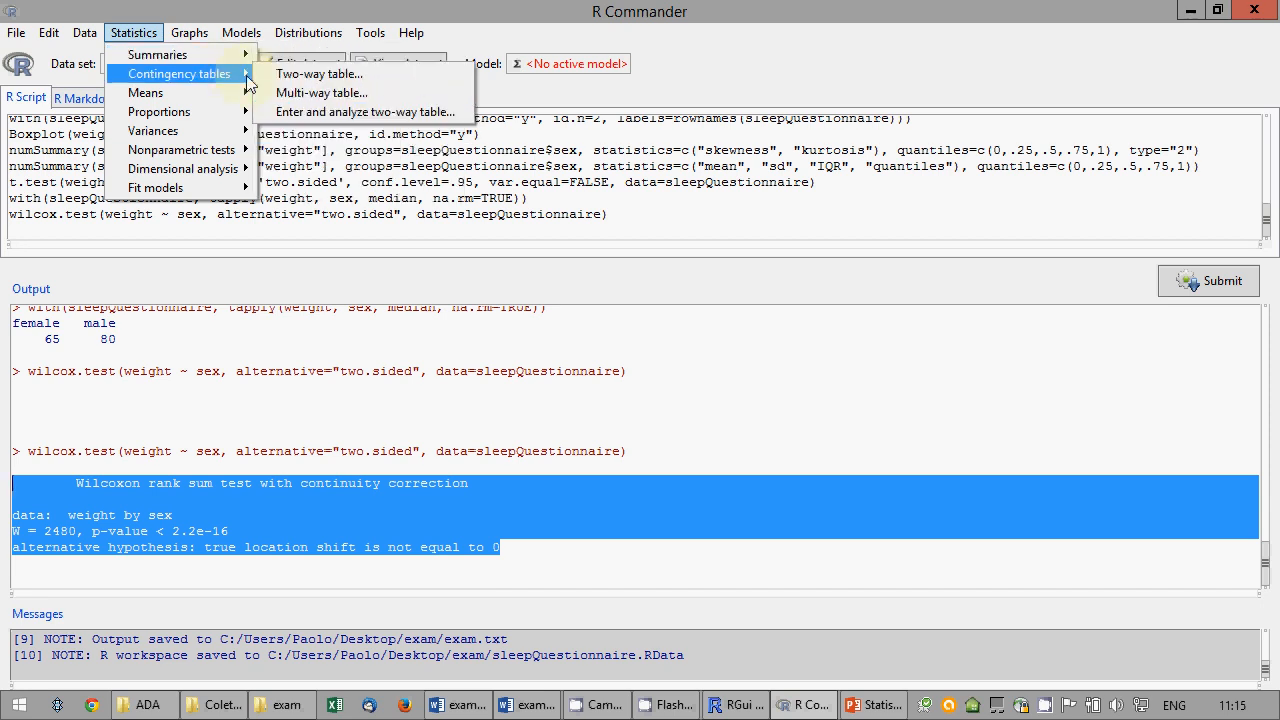
click(308, 72)
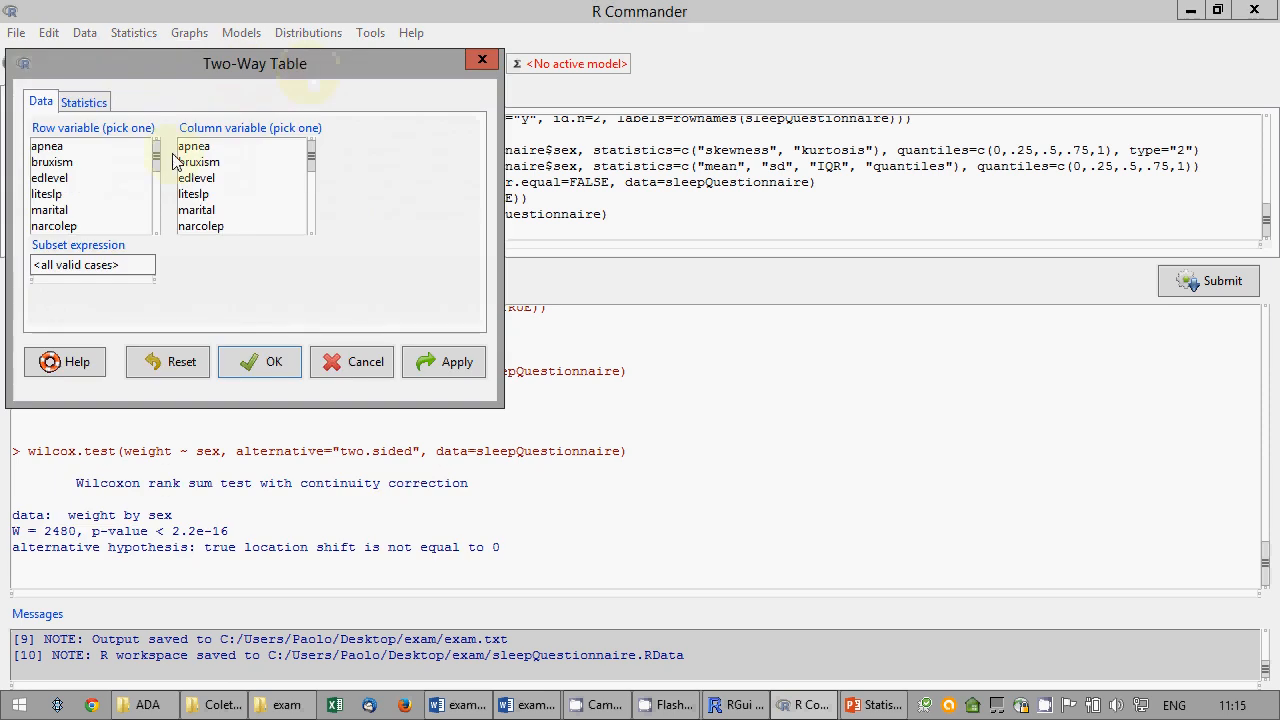
drag(157, 163, 167, 238)
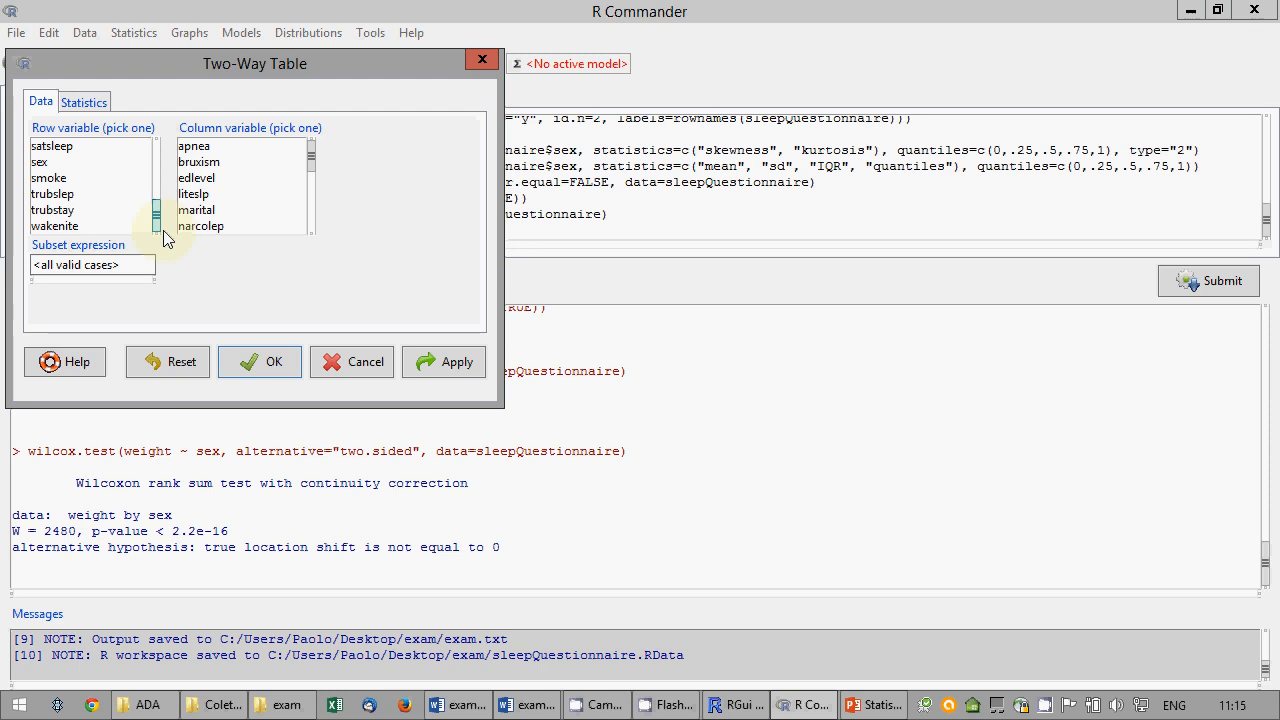
scroll(156, 212, up, 2)
scroll(156, 205, down, 2)
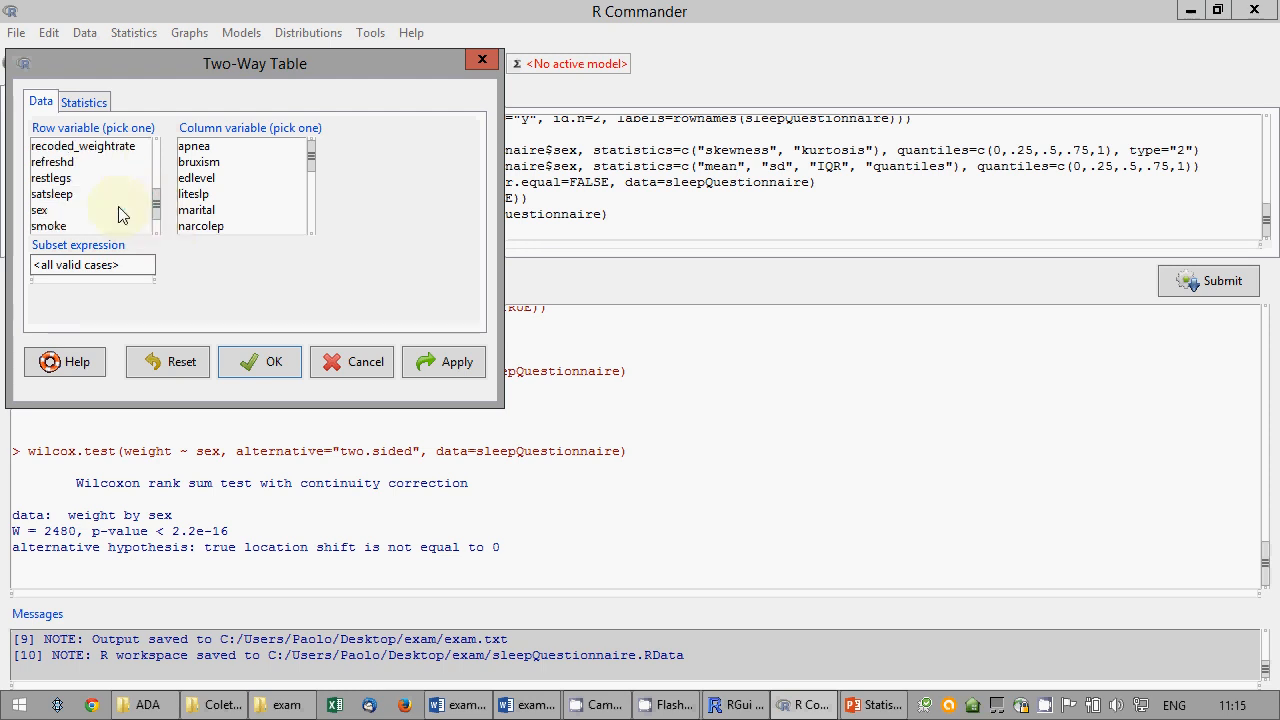
click(106, 210)
scroll(309, 177, down, 3)
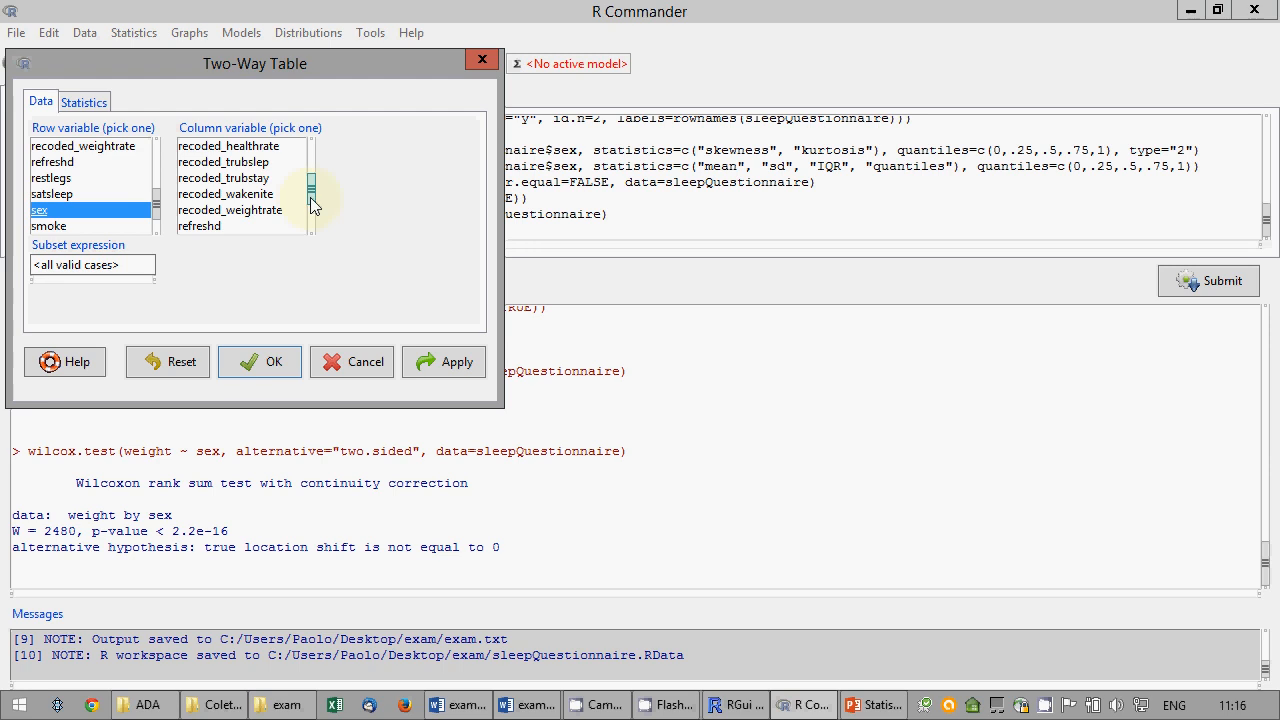
scroll(310, 198, up, 1)
click(235, 165)
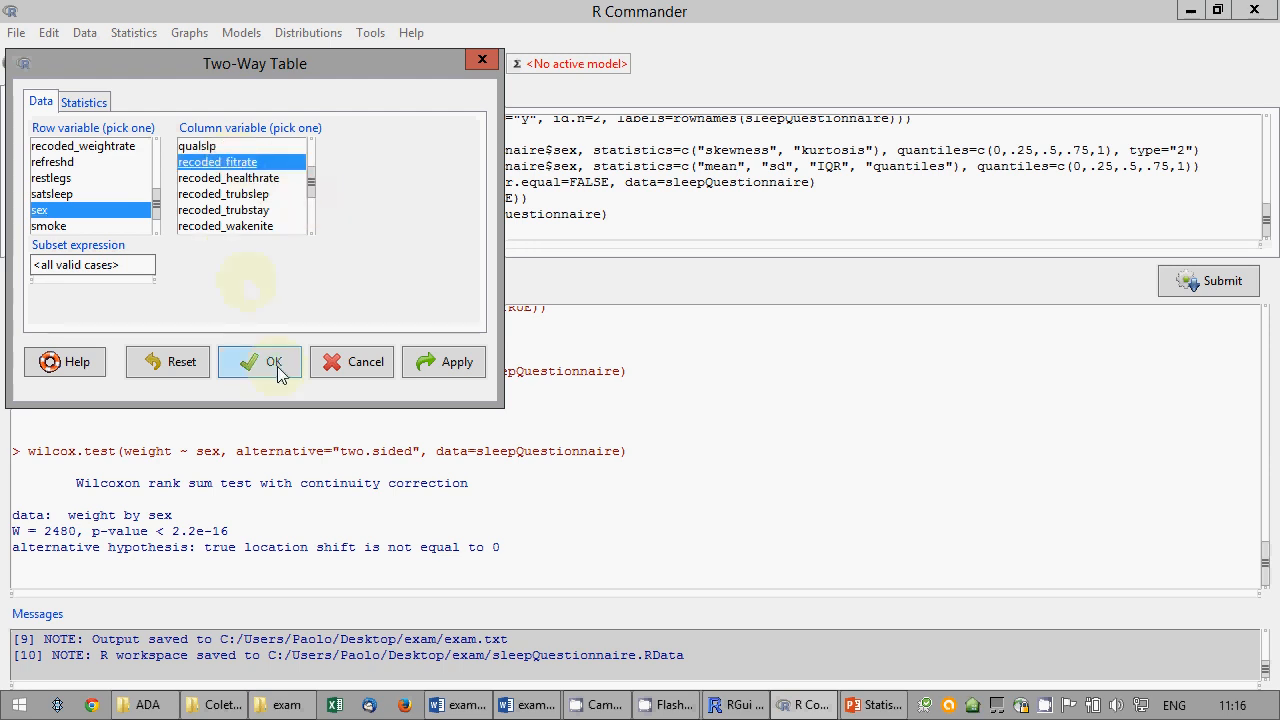
Choose row percentages with the chi-square test of independence for the two-way table and run it.
click(82, 103)
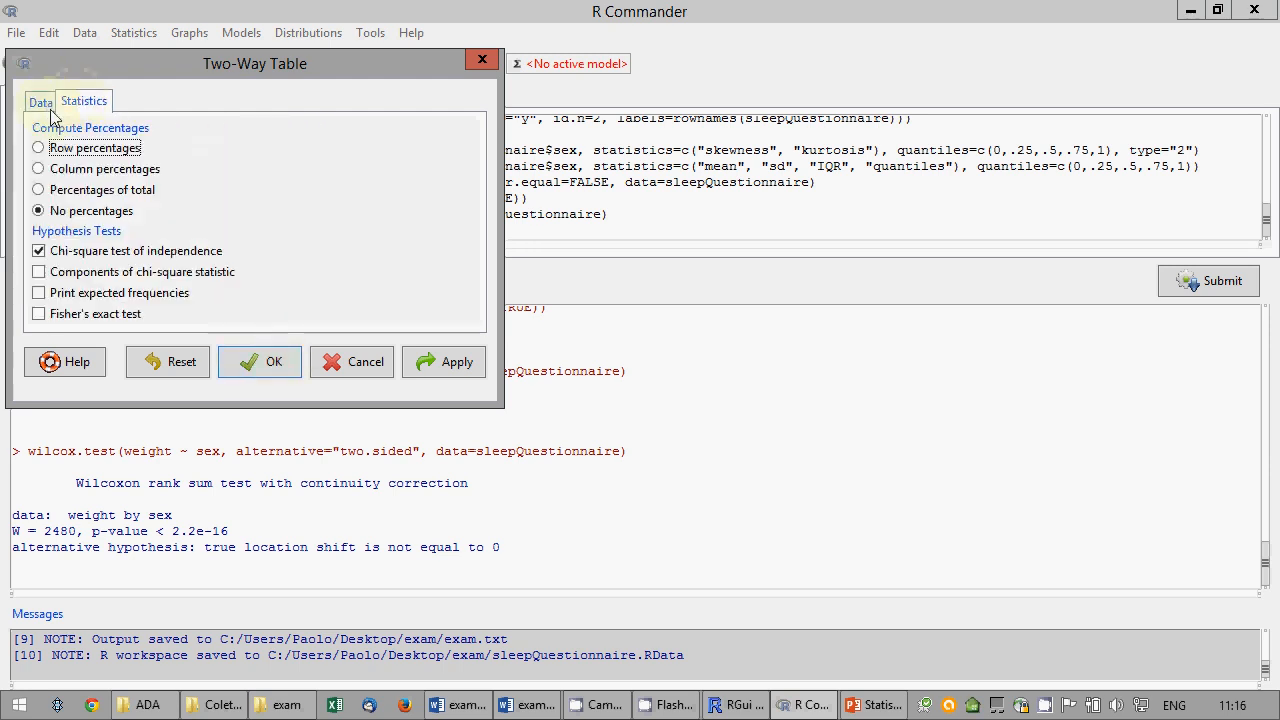
click(97, 156)
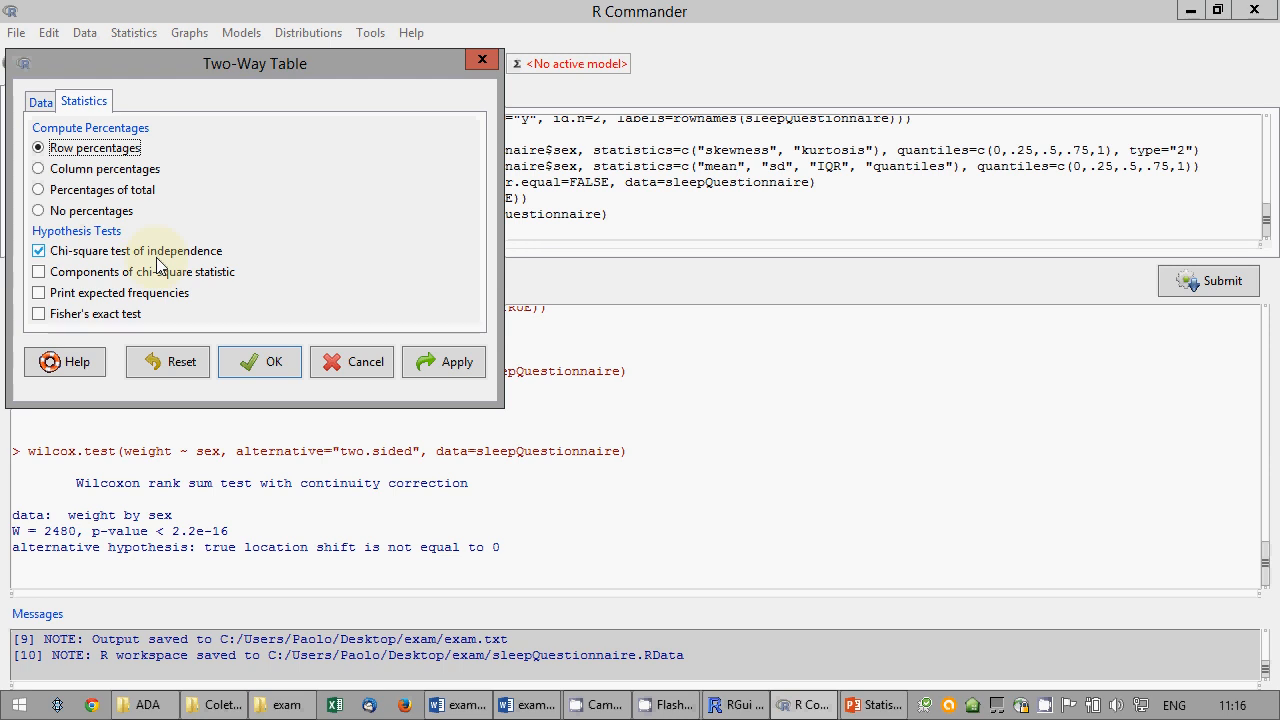
click(247, 359)
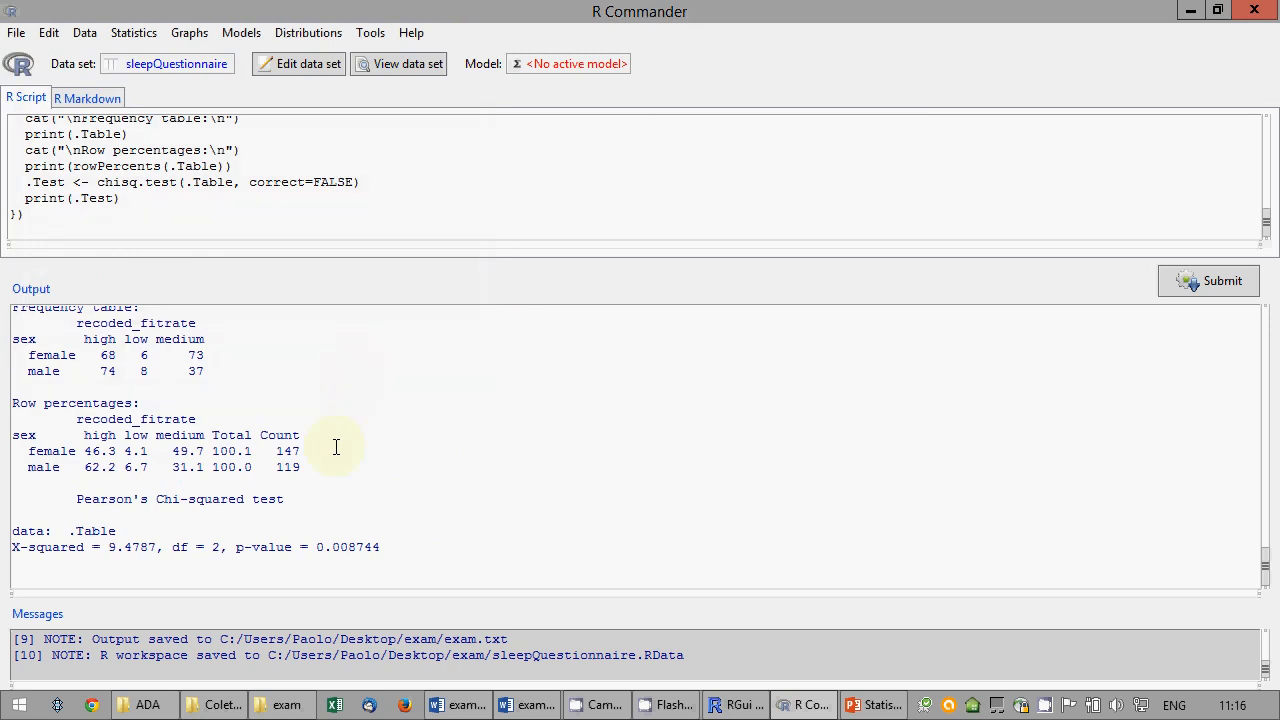
Examine the frequency table and compare the female and male row percentages of recoded_fitrate in the output.
scroll(120, 449, up, 2)
scroll(120, 440, down, 1)
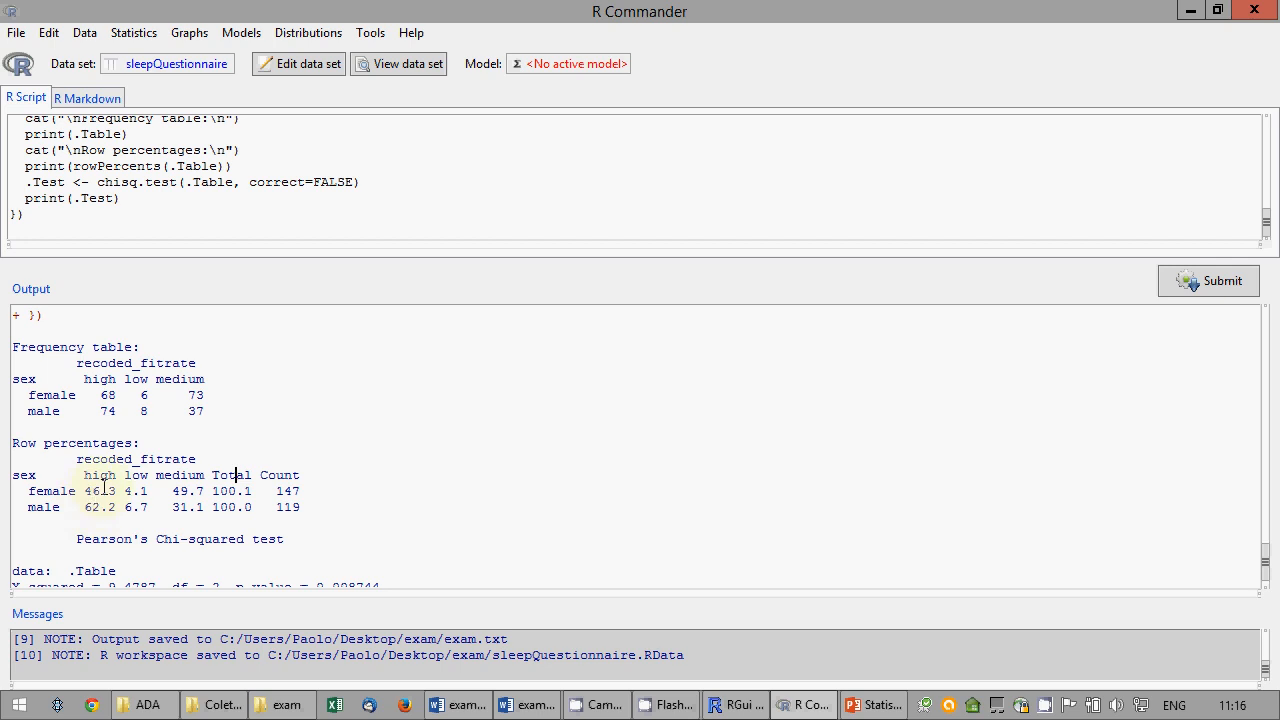
drag(86, 491, 102, 513)
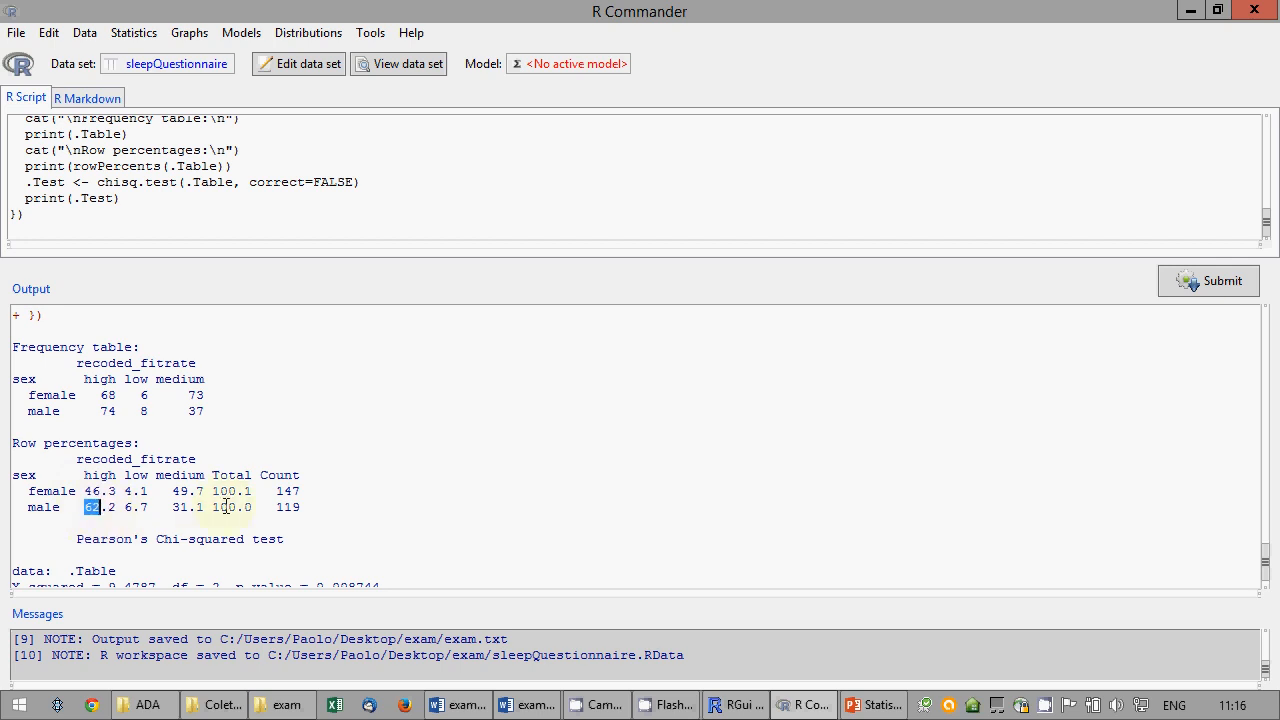
click(107, 509)
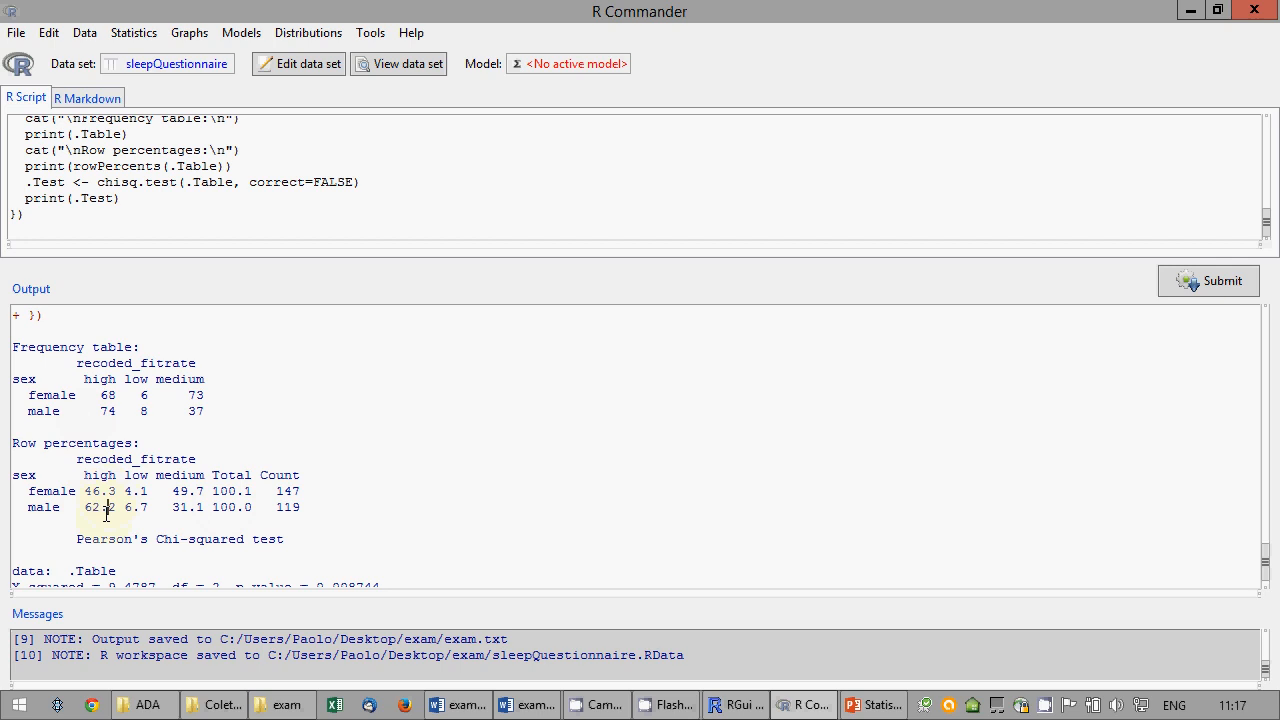
drag(88, 507, 102, 507)
click(127, 507)
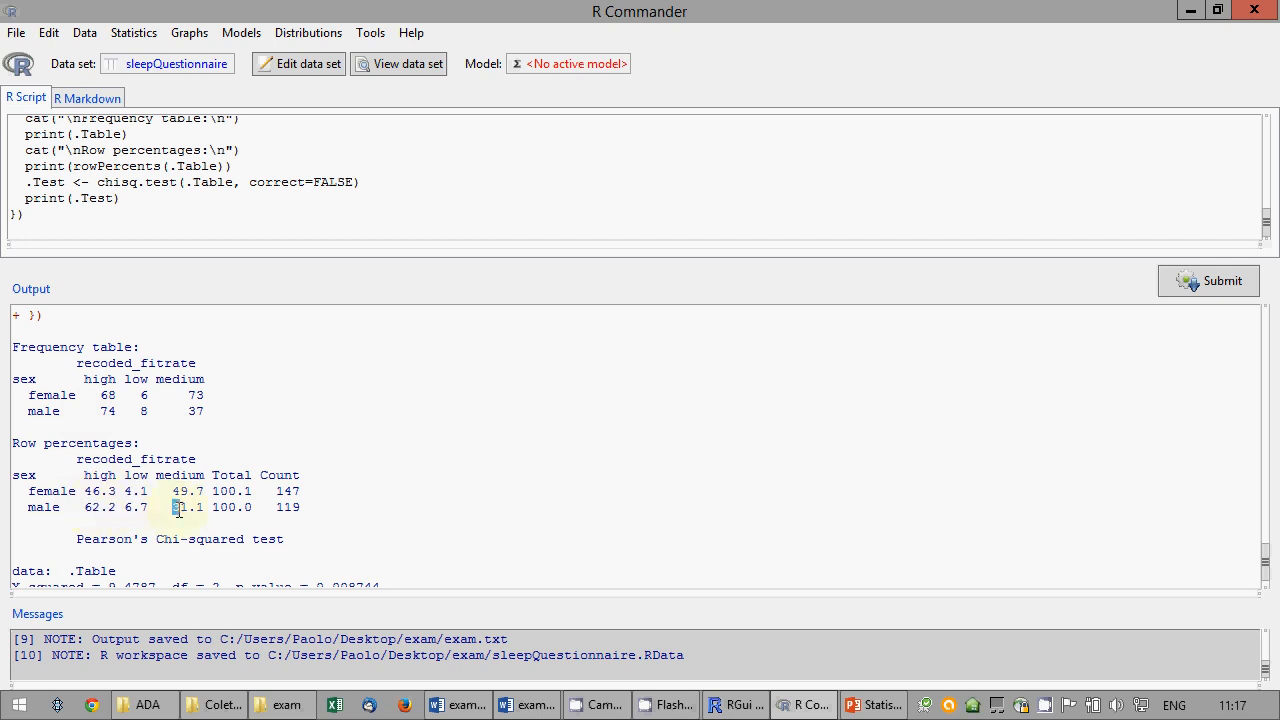
drag(173, 507, 185, 511)
Copy the frequency table and row percentages from the output and paste them at the end of exam.docx in Word.
drag(12, 345, 250, 518)
right_click(245, 479)
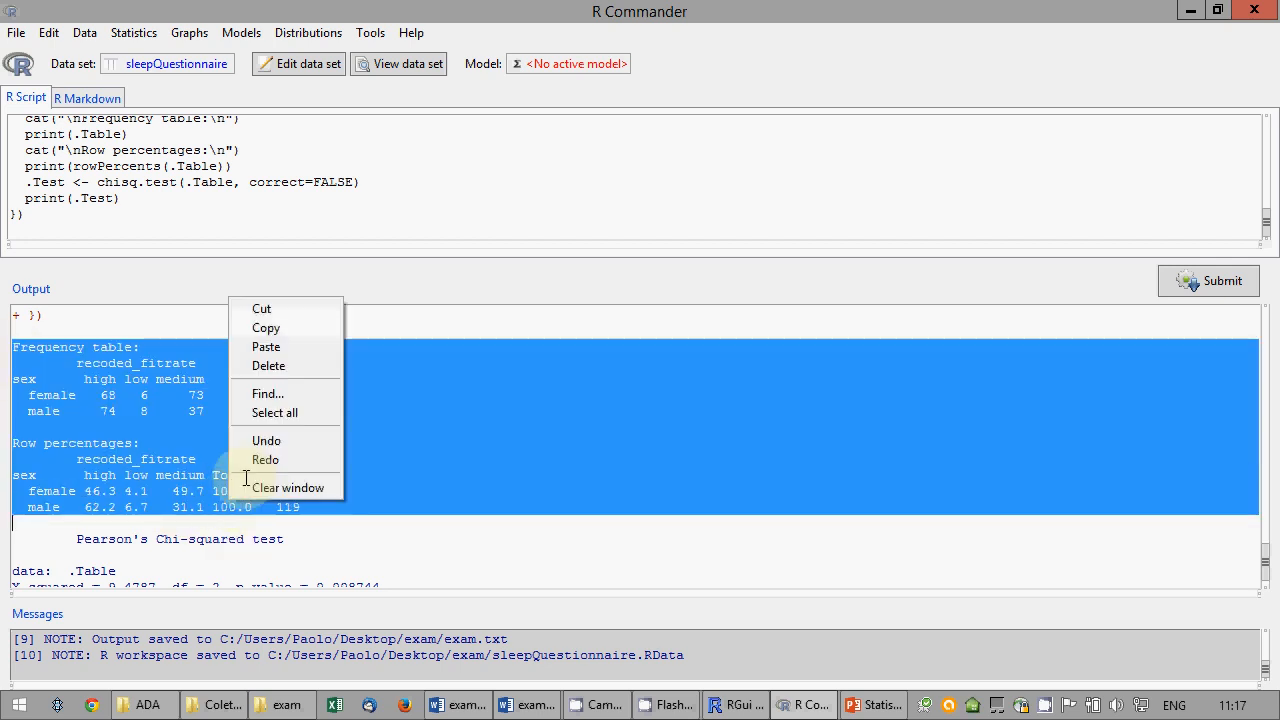
click(265, 327)
click(525, 706)
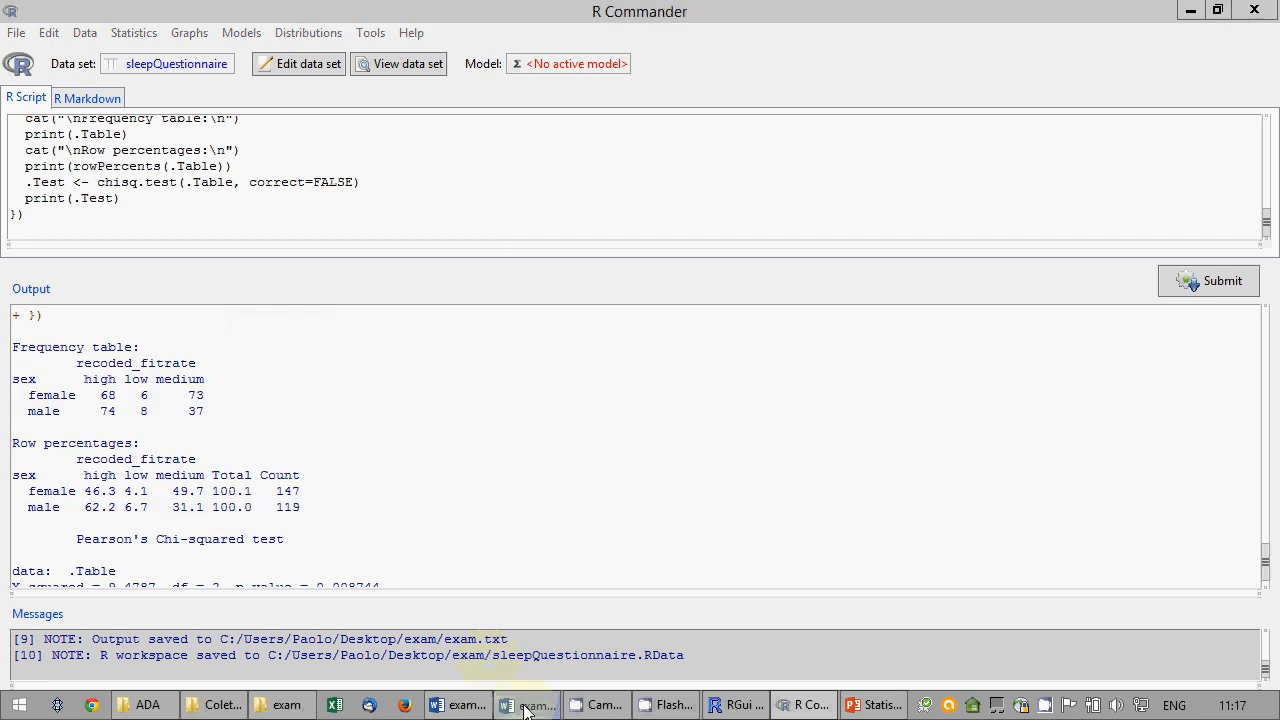
click(520, 571)
key(ctrl+v)
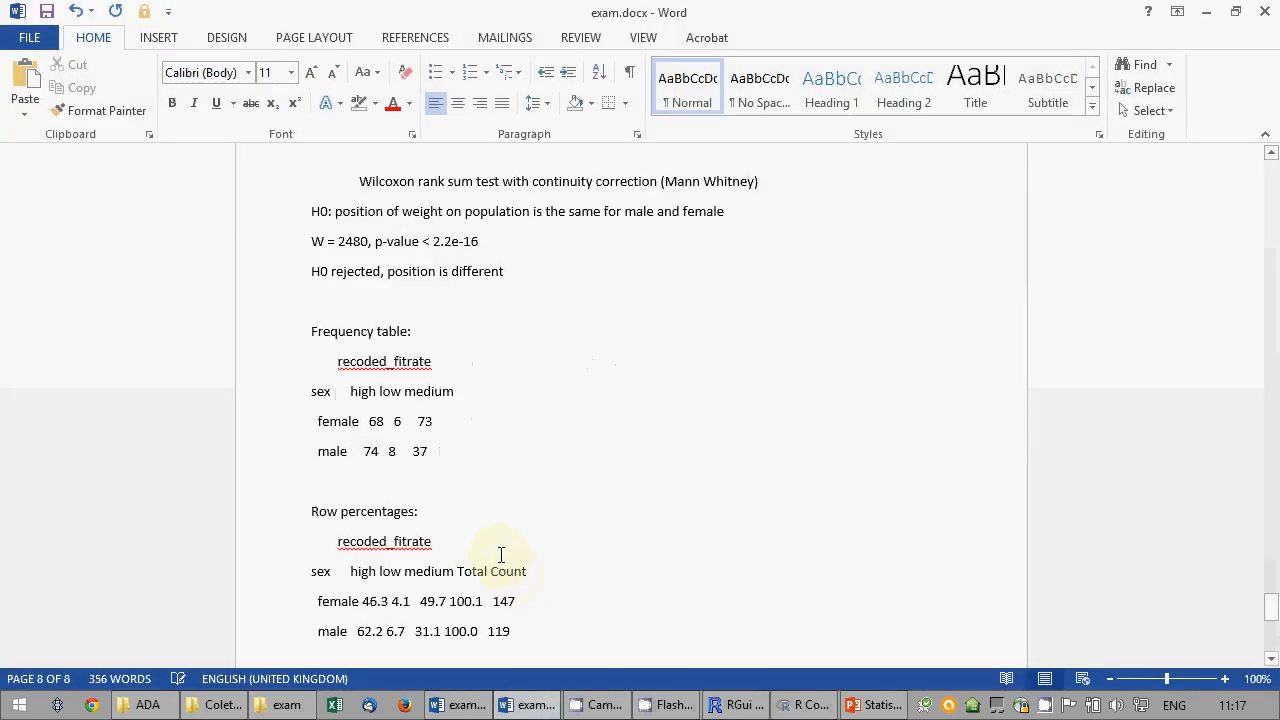
Delete the "Row percentages:" heading line above the second recoded_fitrate table.
scroll(501, 555, up, 2)
scroll(300, 430, down, 1)
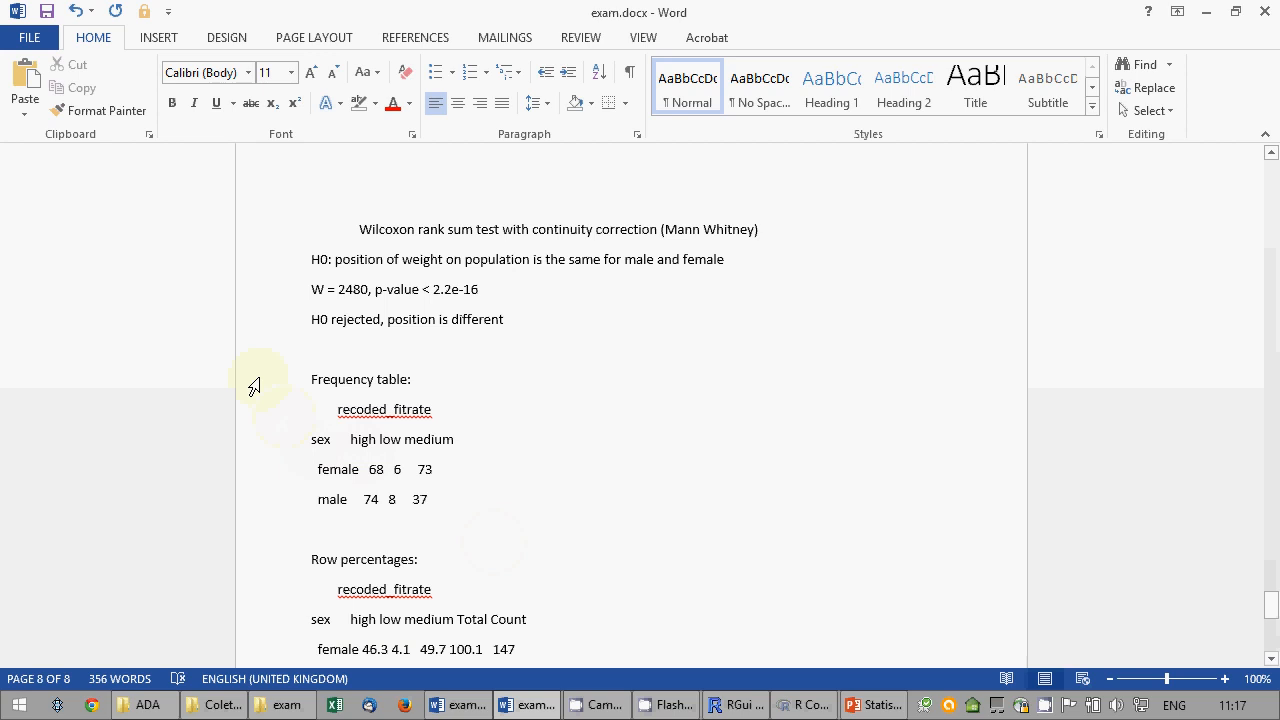
scroll(276, 500, down, 2)
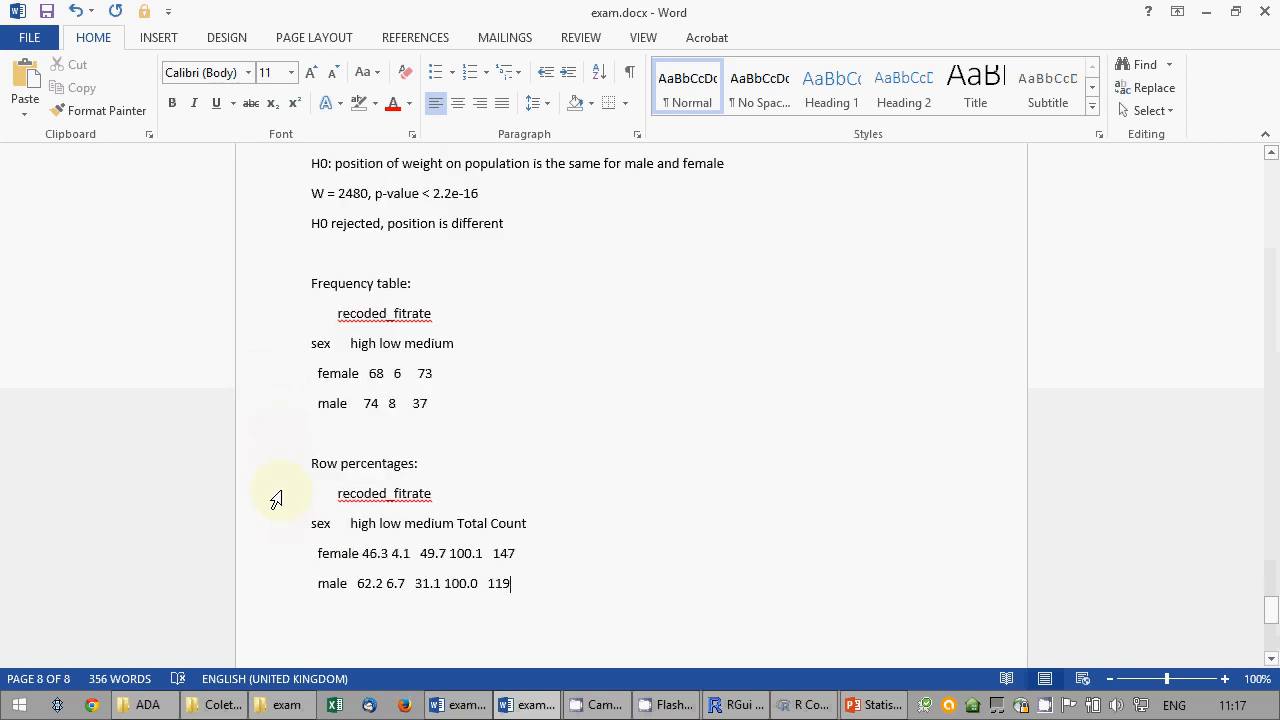
click(265, 470)
key(Delete)
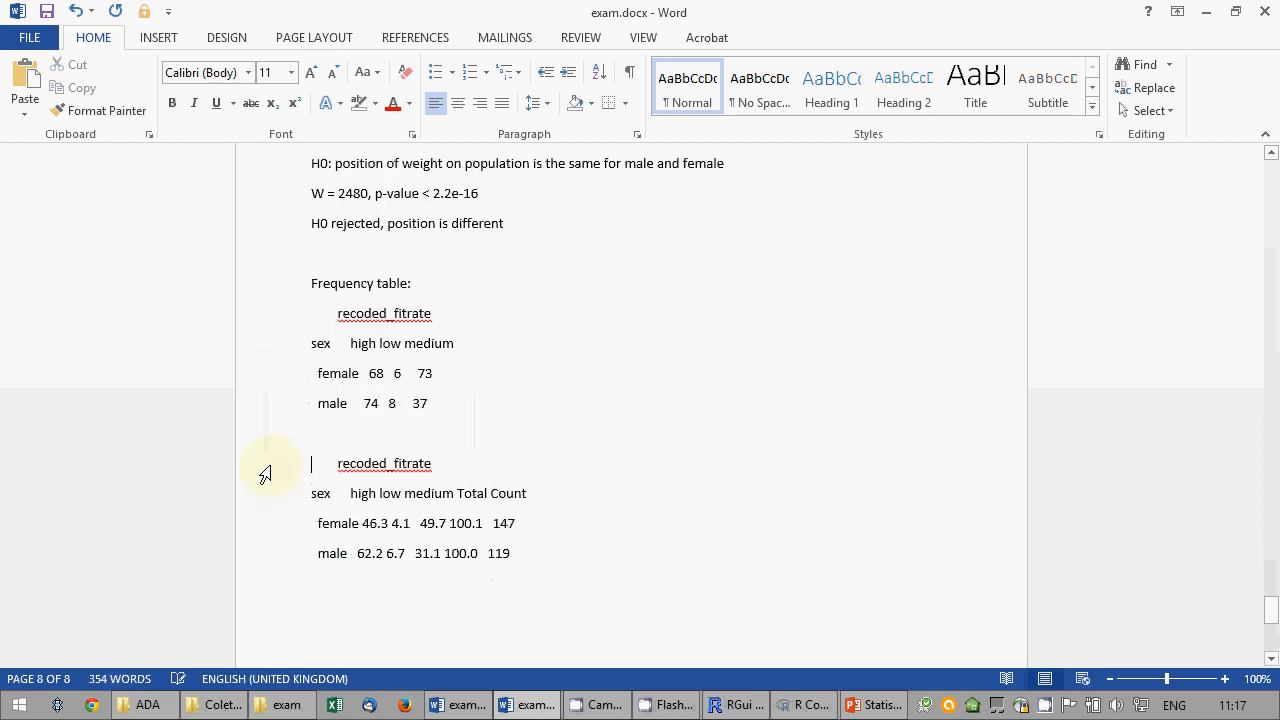
Below the tables, write "Male subjects are distributed 62% high, 7% low, 31% medium, while female subjects are 46%, 4%, 50%. Il seems that".
click(400, 613)
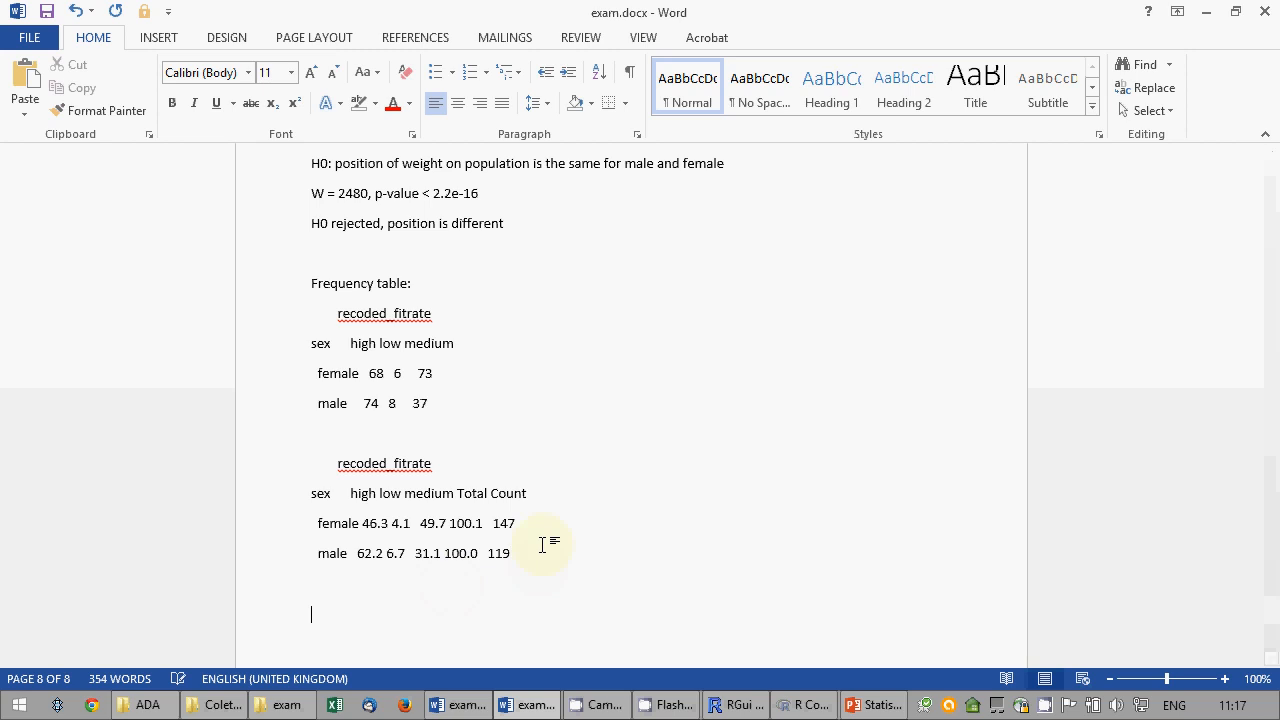
text(Male su)
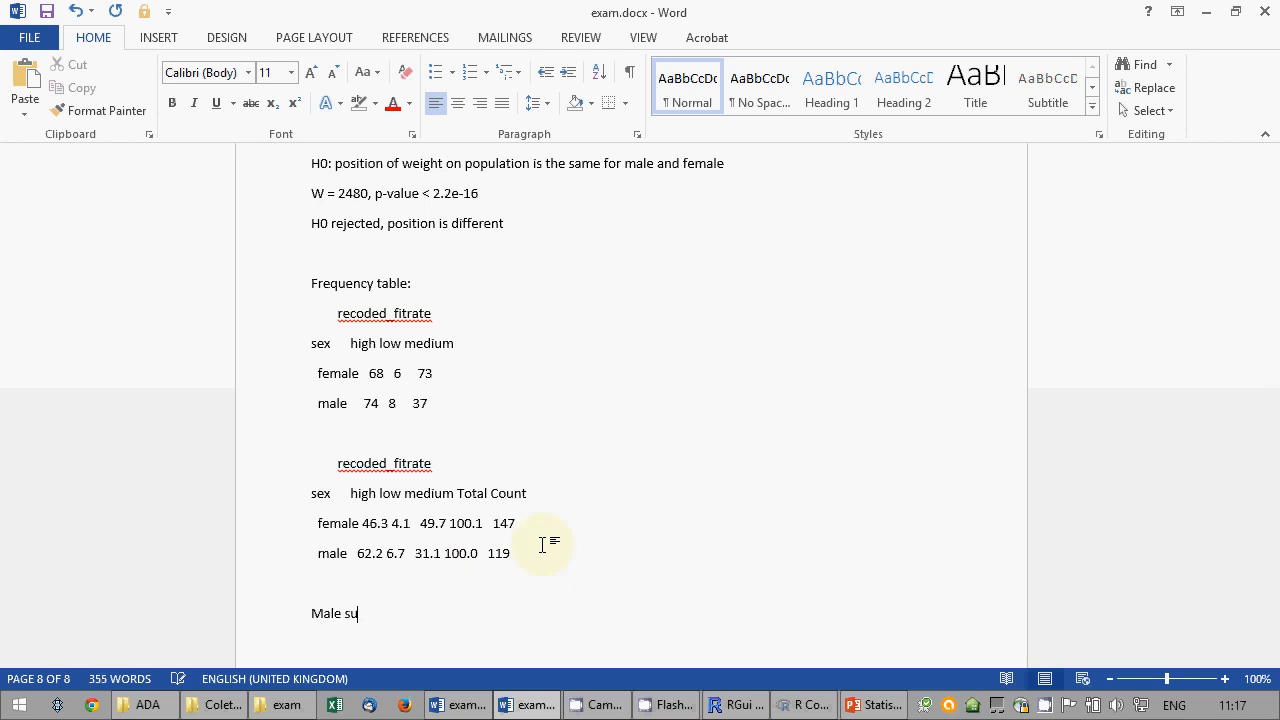
text(bjects are distribute)
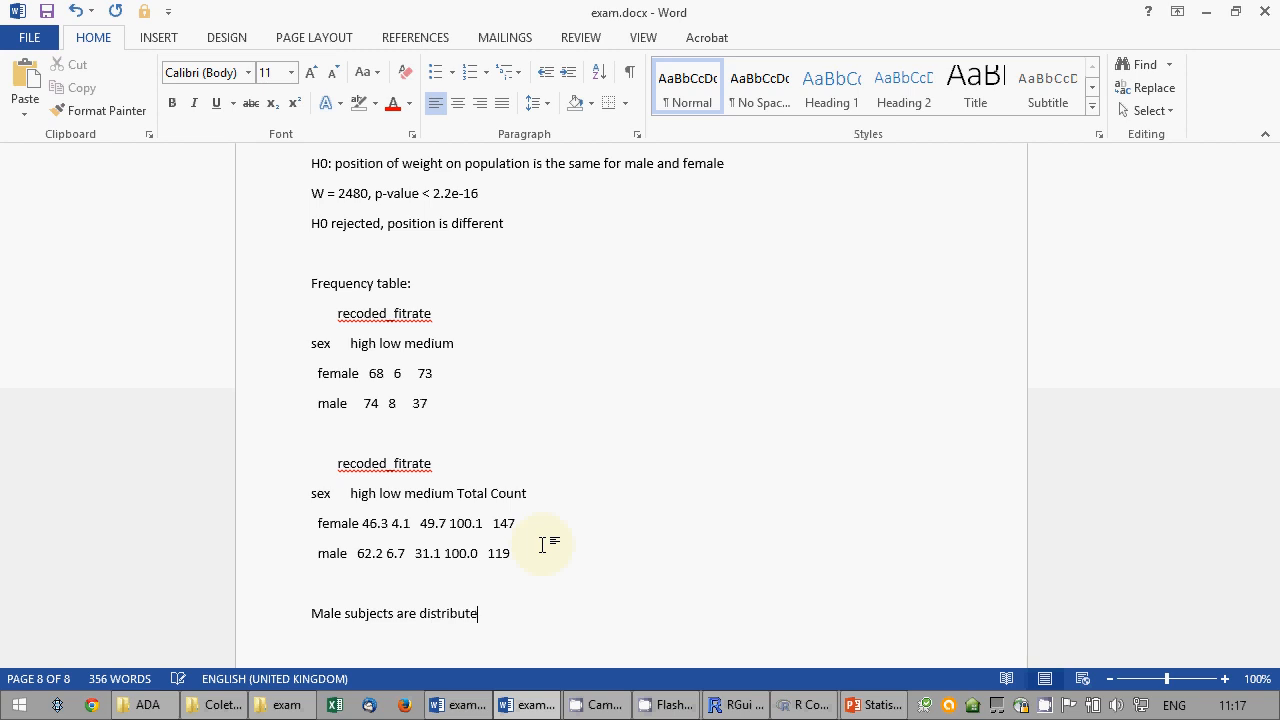
text(d 62% high, 7%)
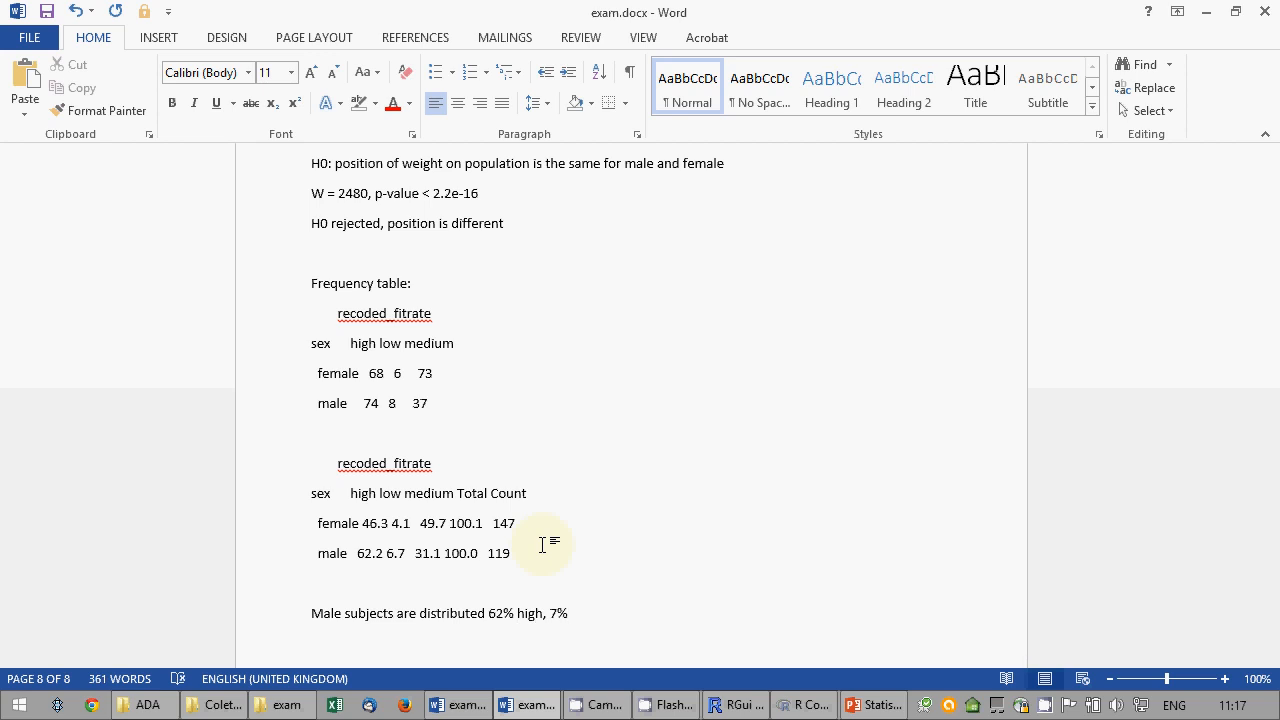
text( low)
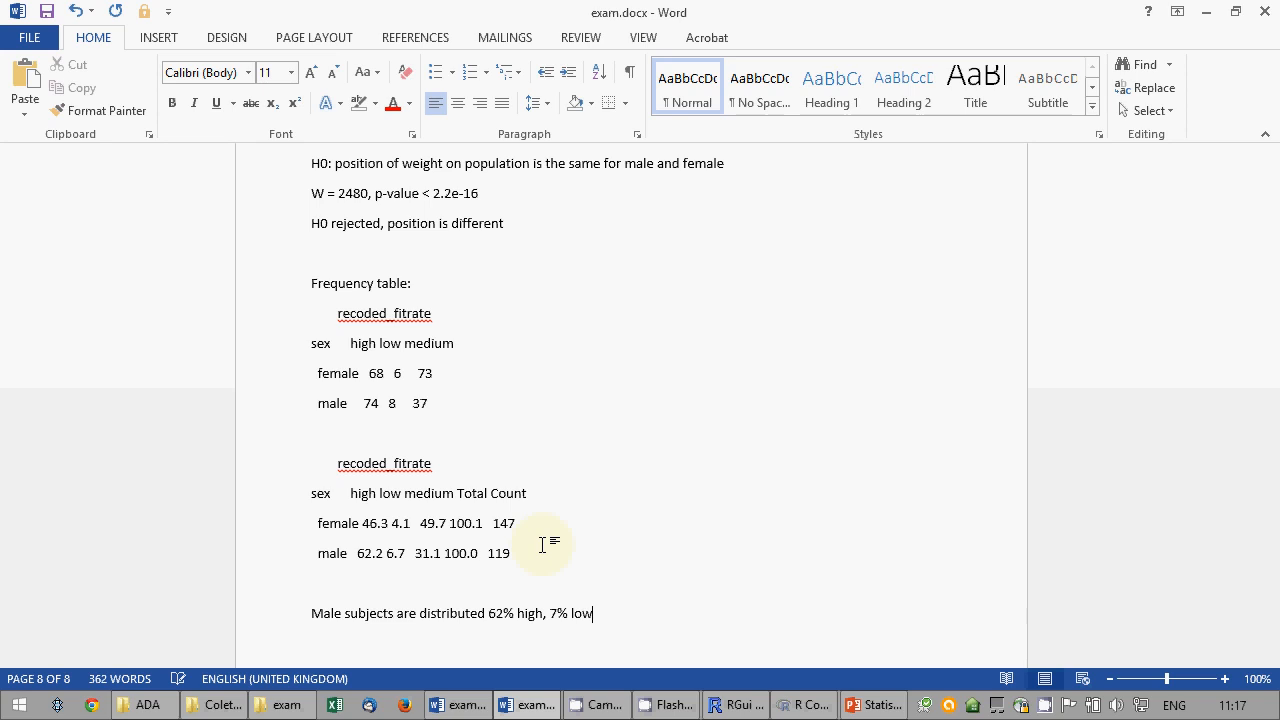
text(, 31% medium, while fema)
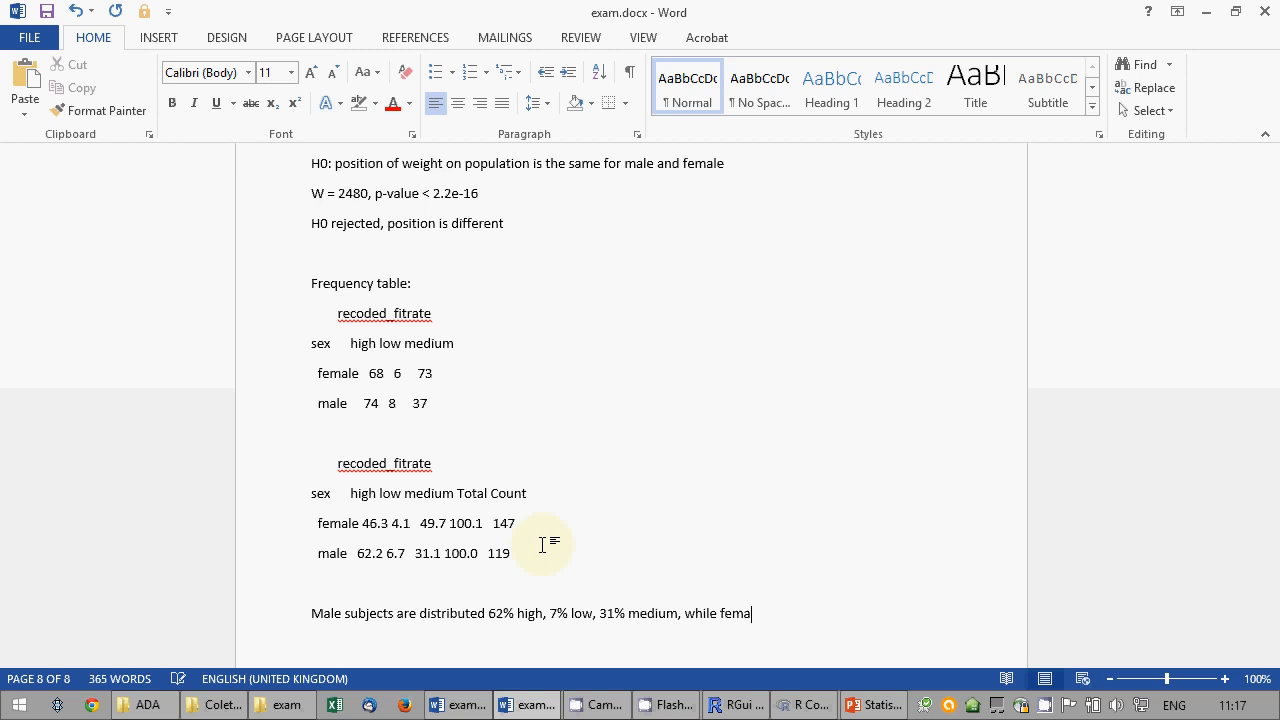
text(le subjects are 46%, 4)
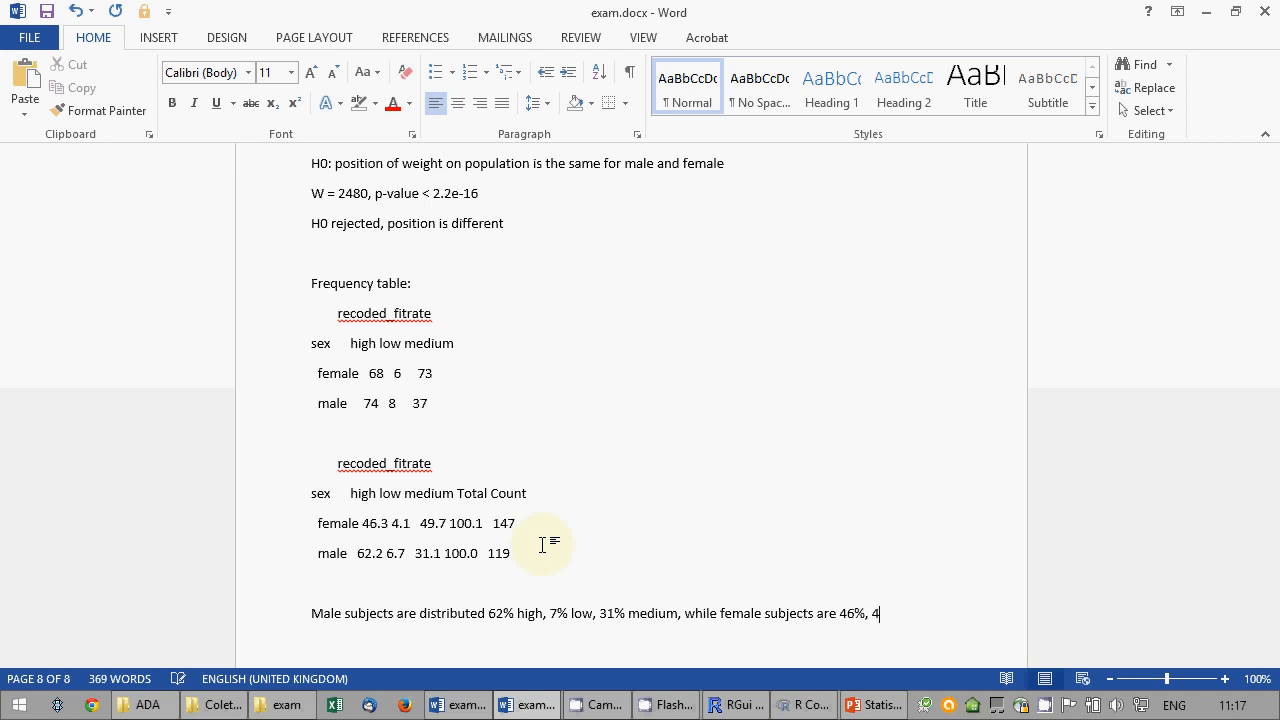
text(%, 50%. Il see)
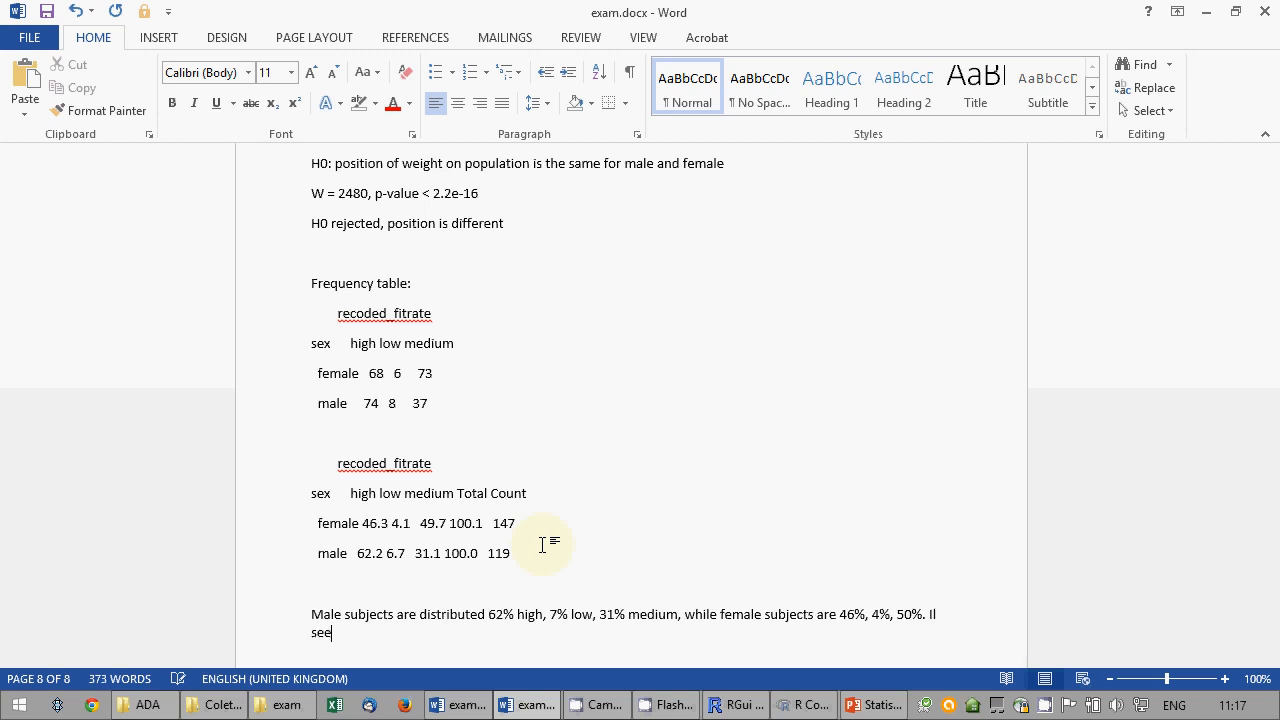
text(ms that)
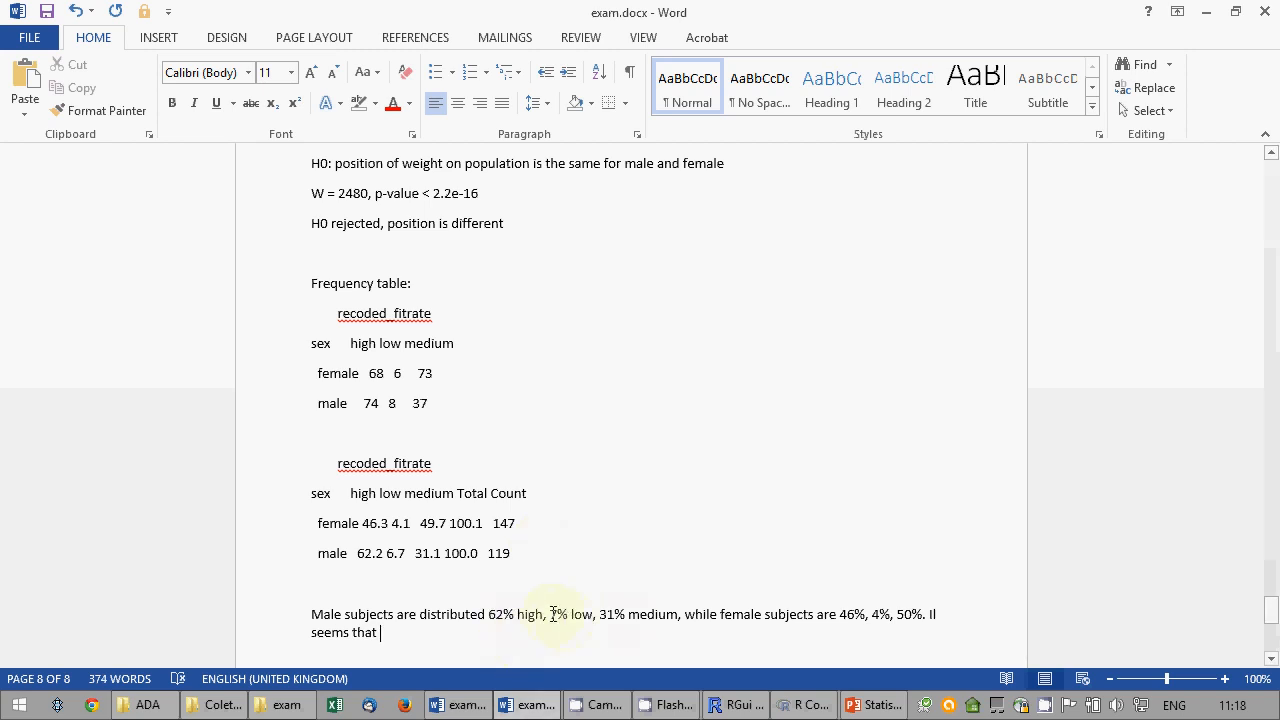
Move "7% low" after "31% medium" in the description of the male subjects' distribution.
drag(552, 614, 601, 614)
key(Delete)
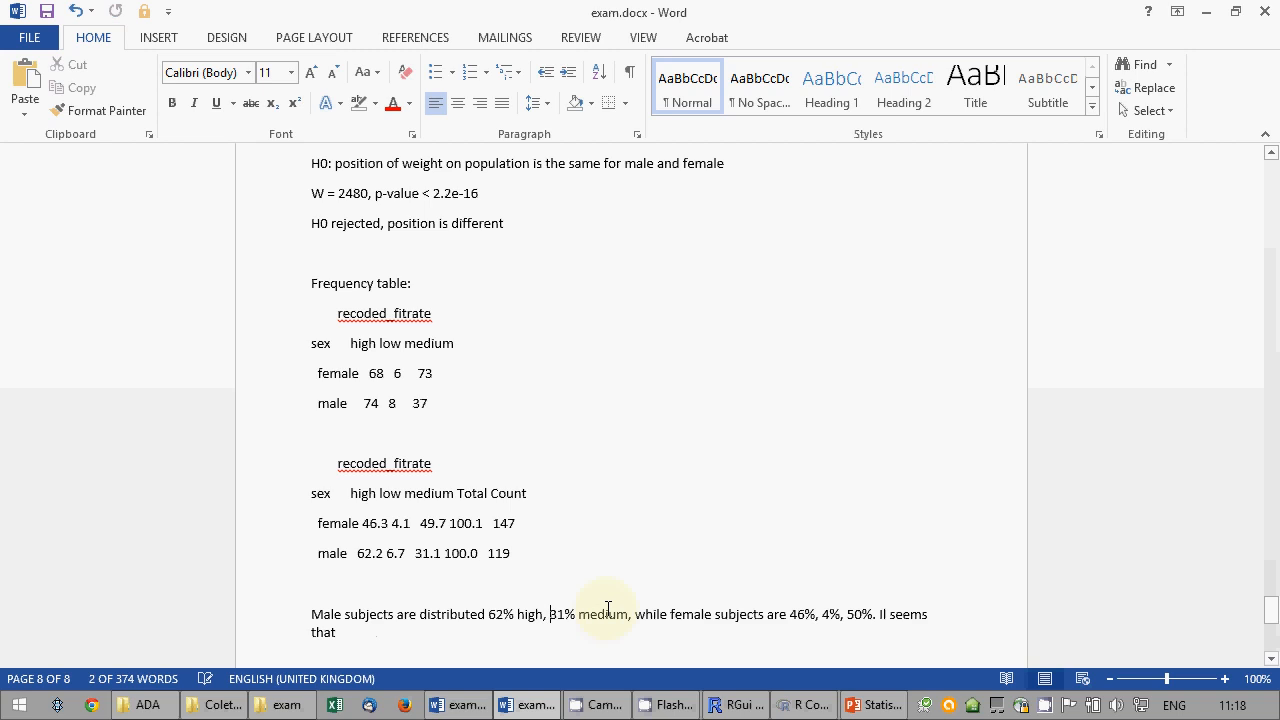
key(ctrl+Right)
key(ctrl+v)
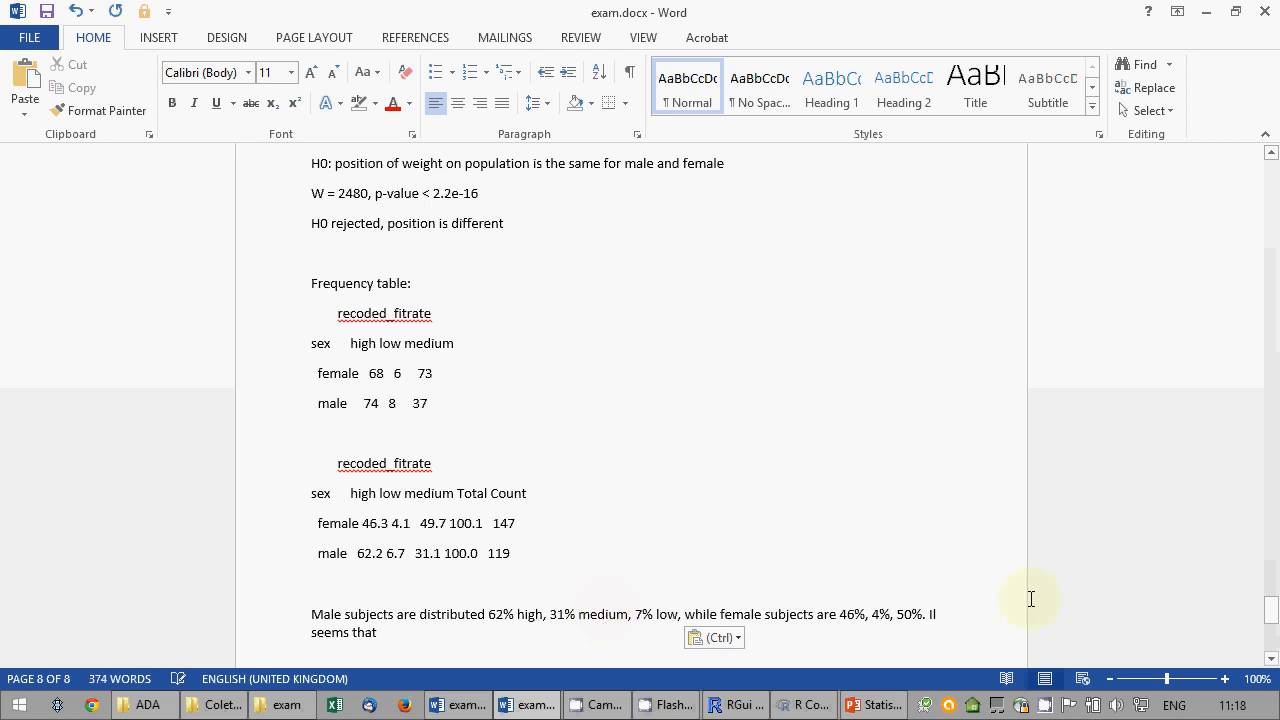
Move "4%" after "50%" in the female subjects' percentages so they follow the high, medium, low order.
drag(875, 617, 897, 617)
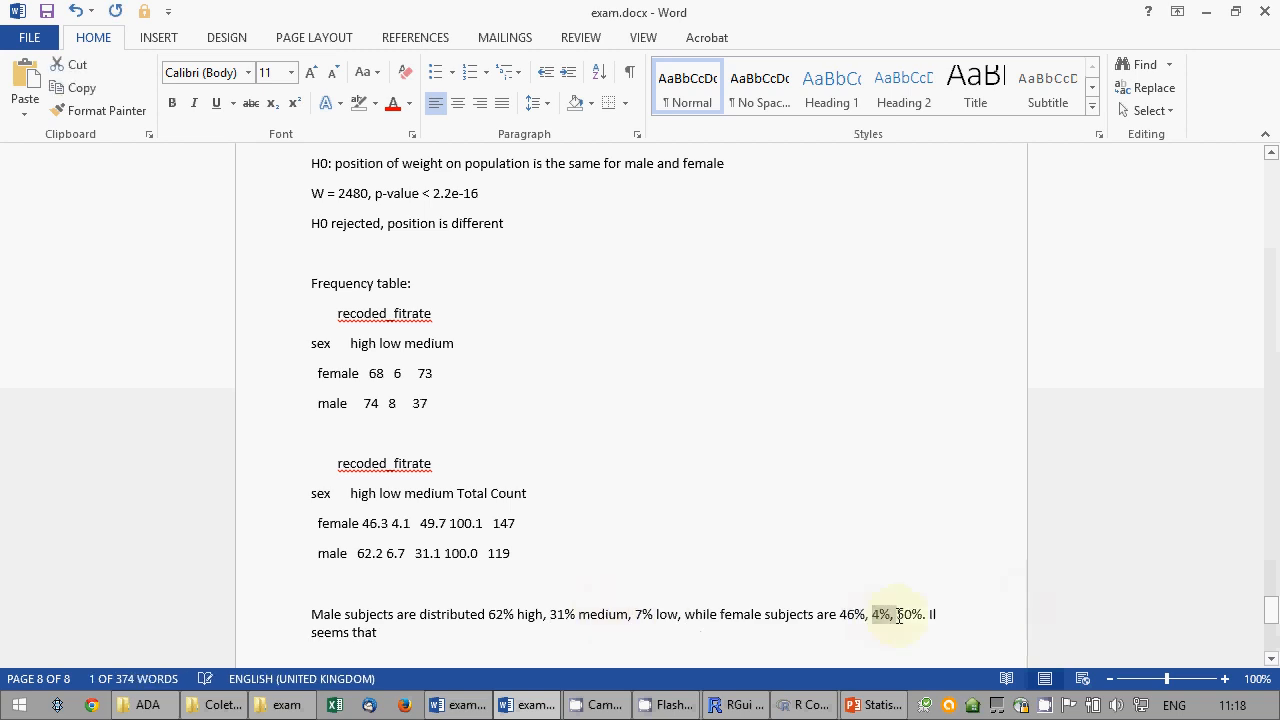
key(Delete)
click(898, 616)
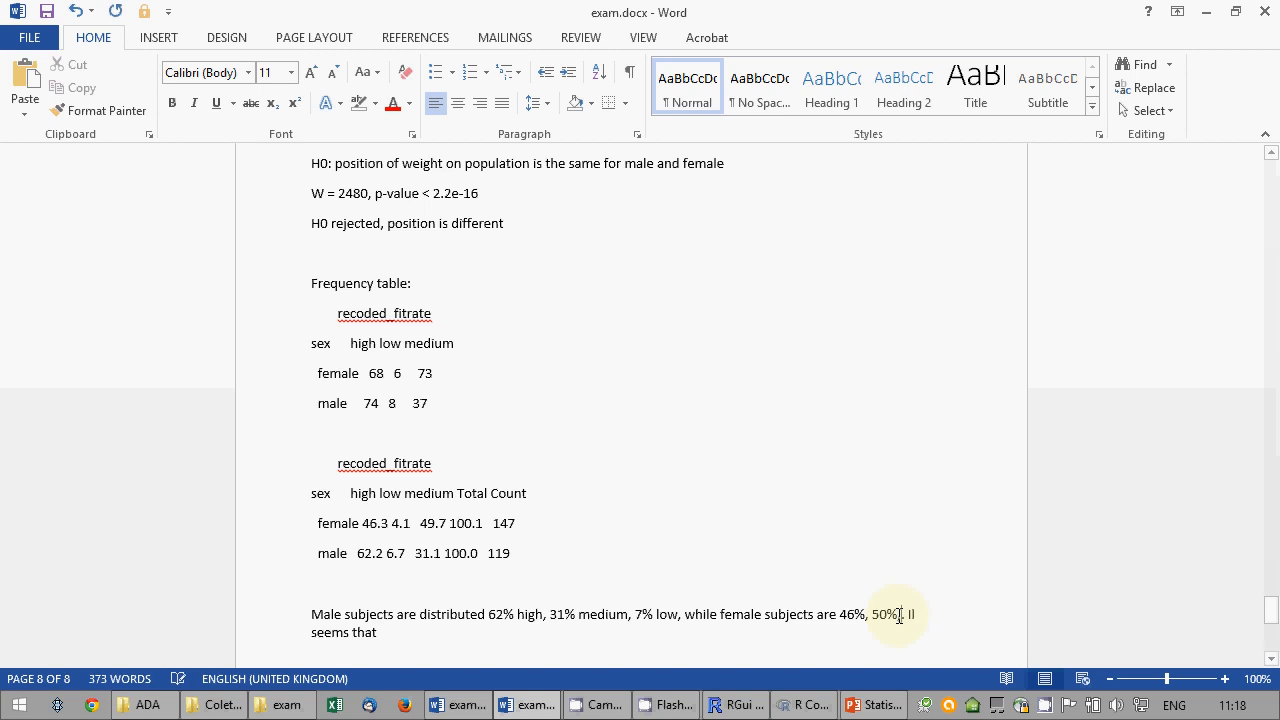
key(ctrl+v)
key(BackSpace)
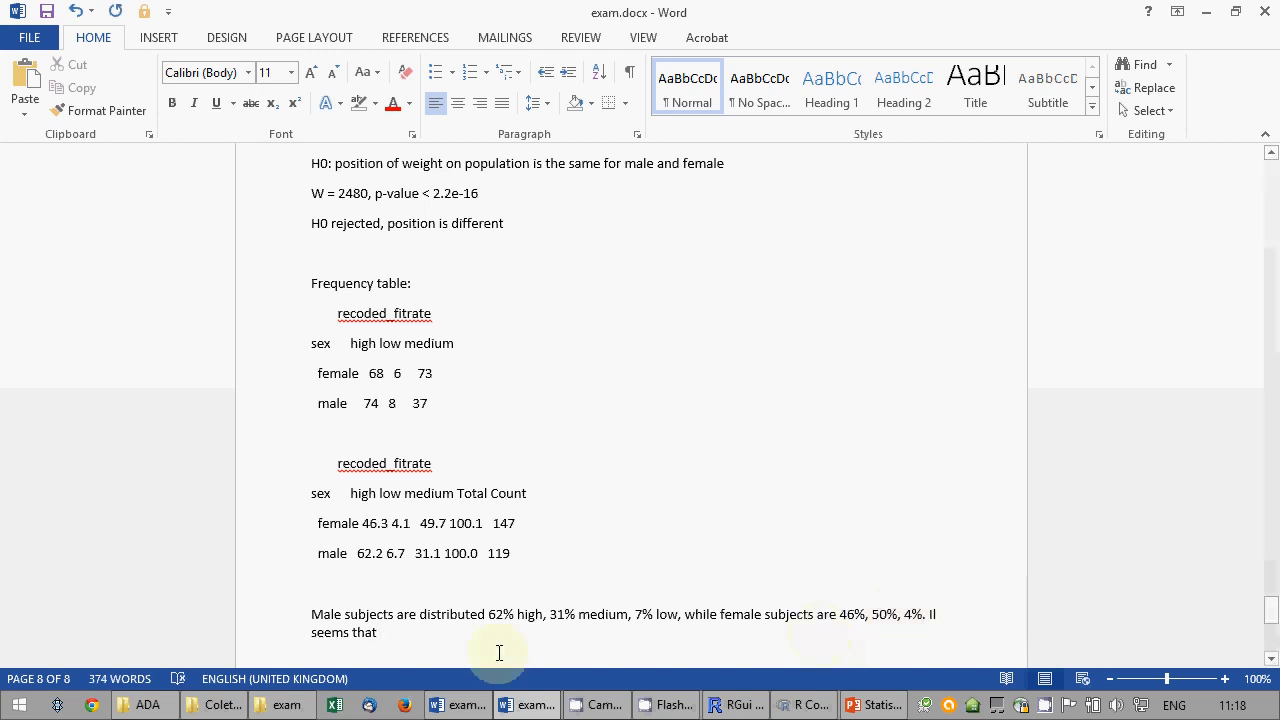
Complete the closing sentence after "seems that" with "male subject have a higher self-esteem of fitrate.".
click(564, 647)
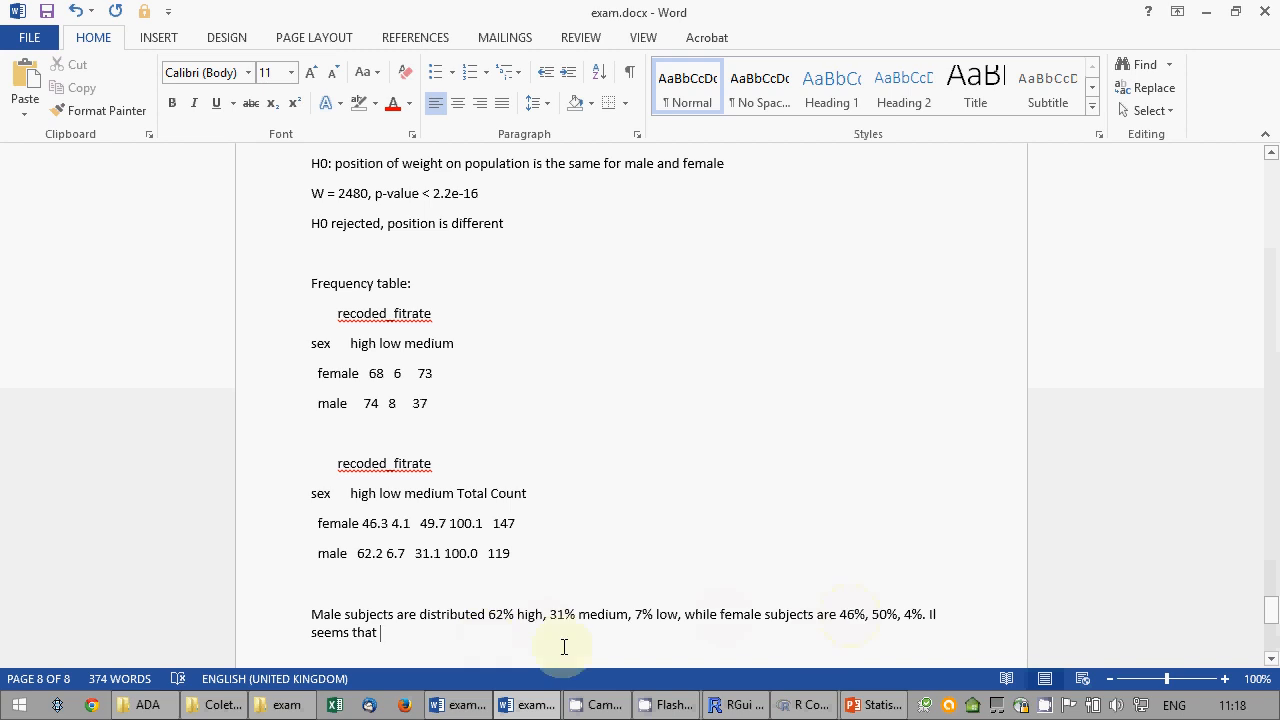
text(male subject )
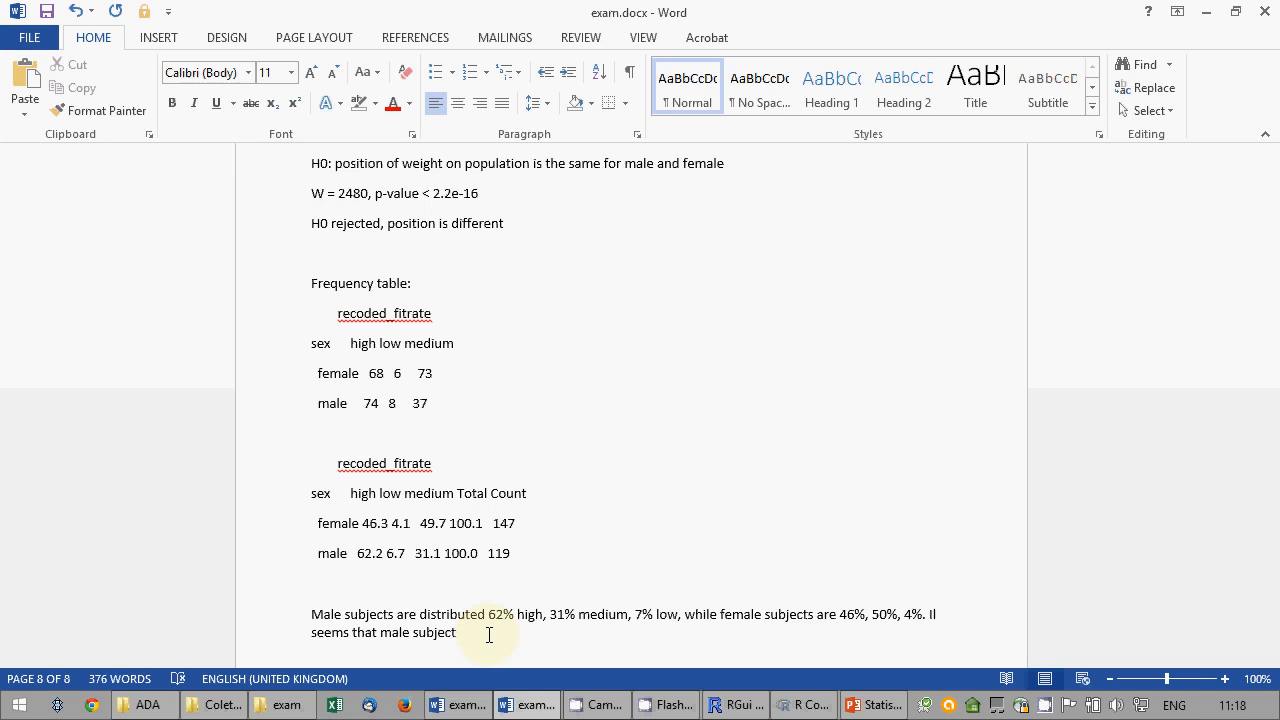
text(have a hight self-esteem of )
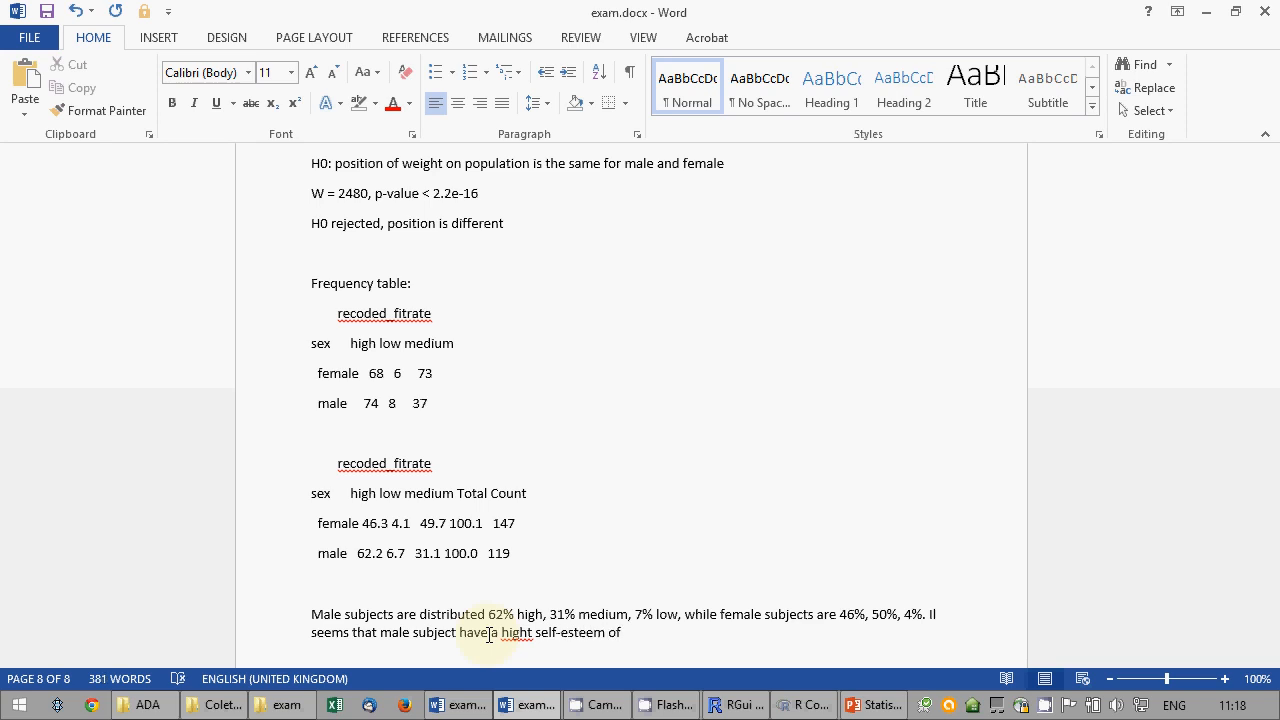
text(fitrate.)
click(527, 632)
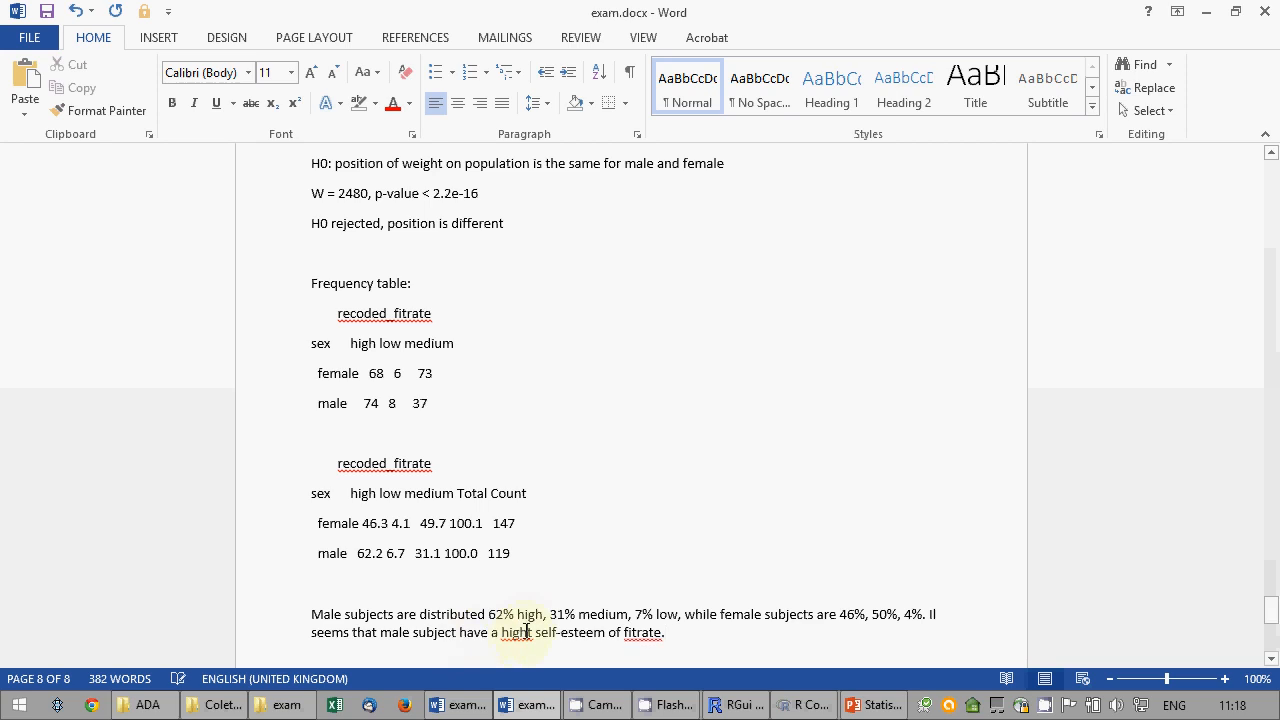
key(Delete)
text(er)
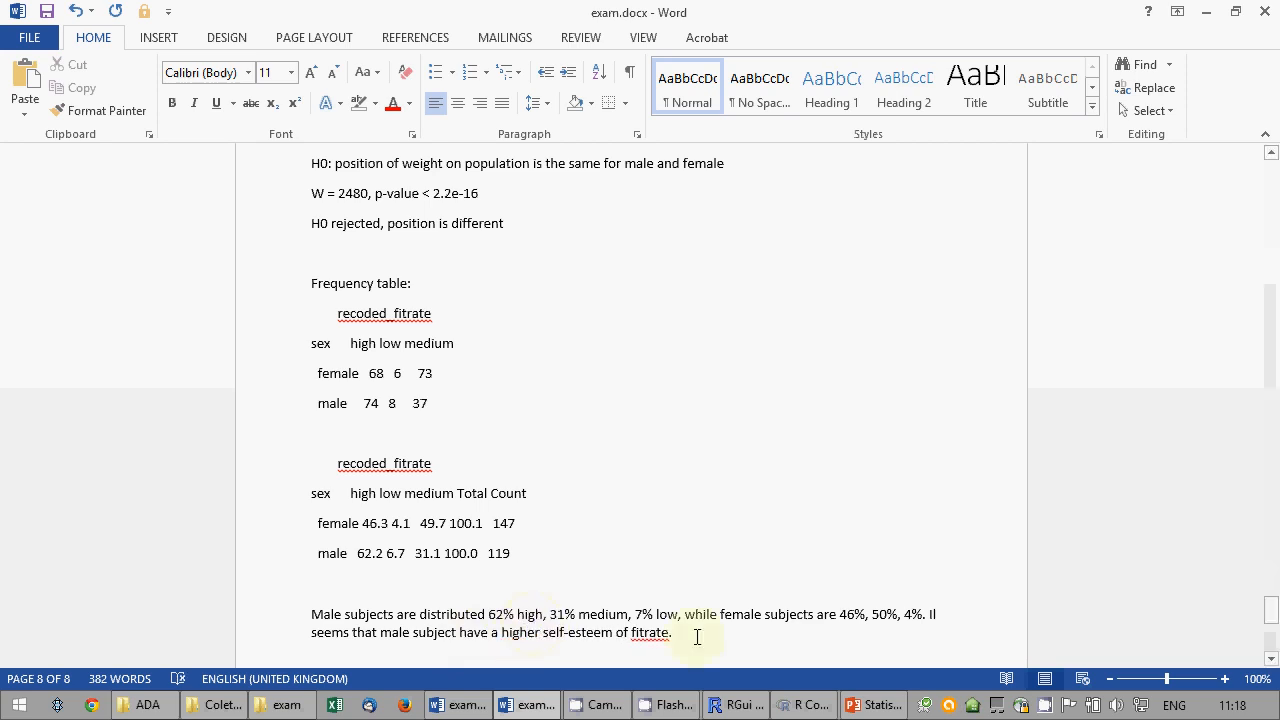
Add two new paragraphs after the fitrate comment and save the document.
click(697, 628)
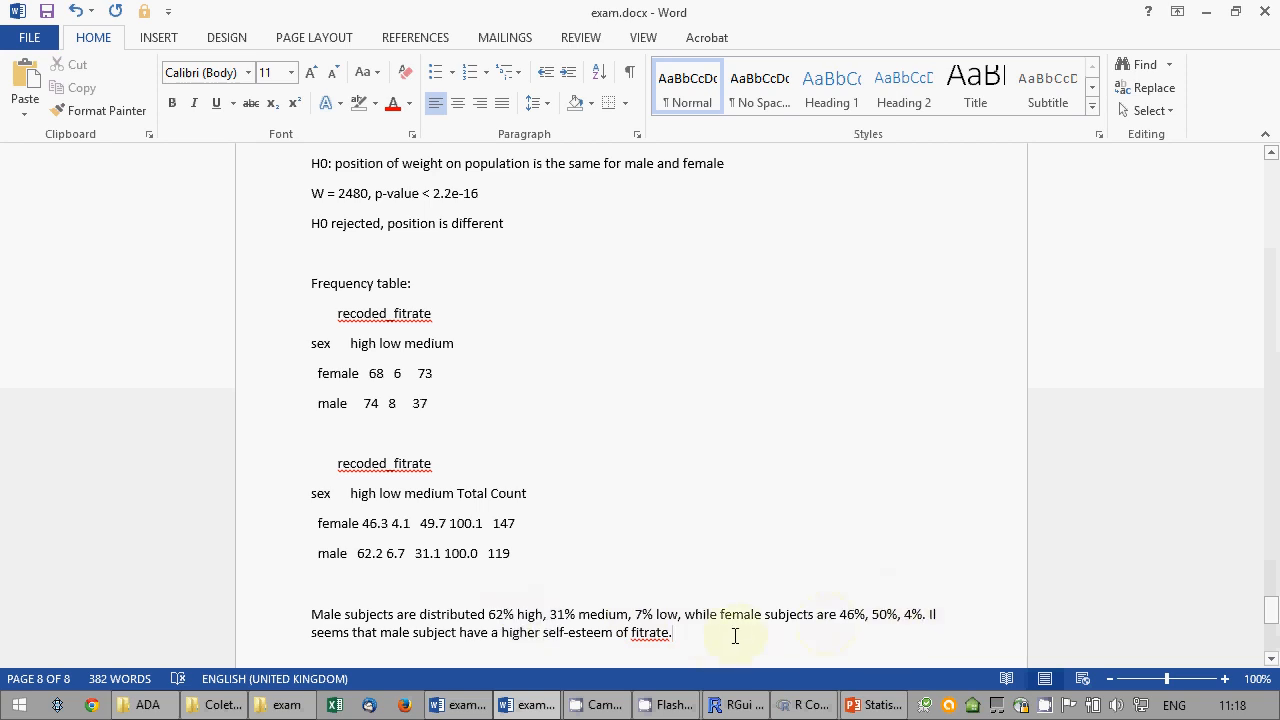
key(Return)
key(Return)
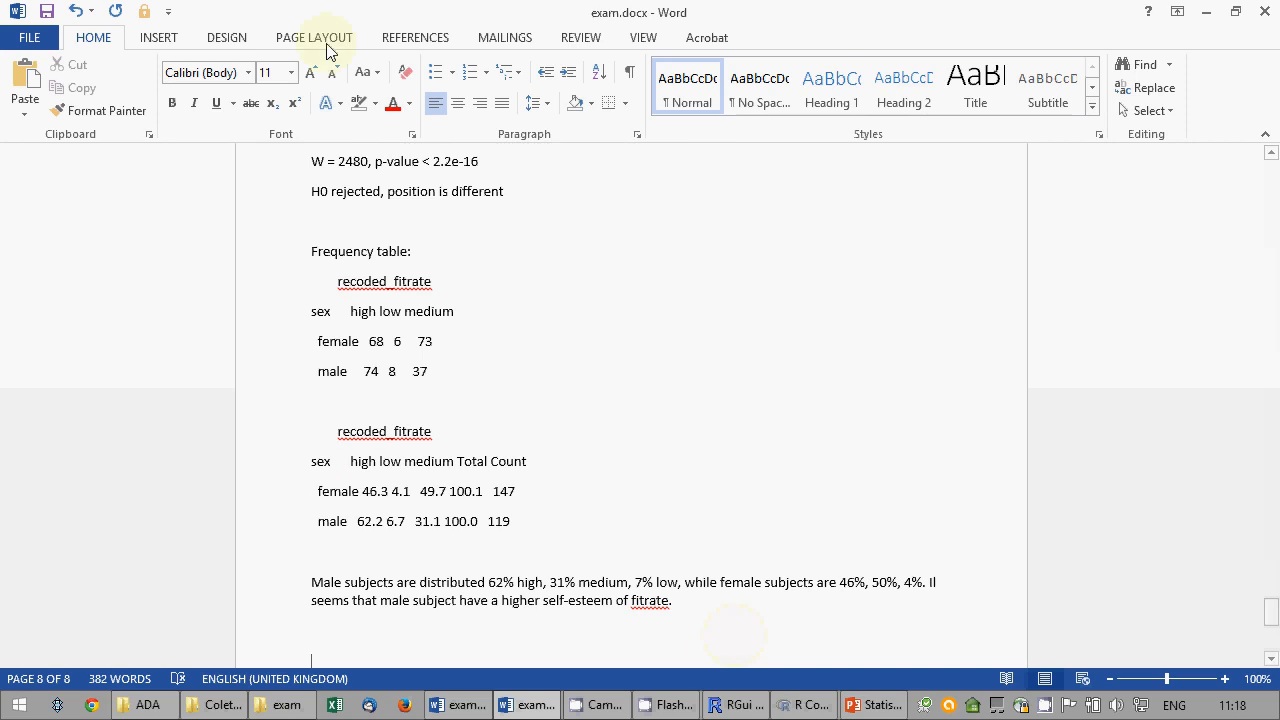
click(46, 14)
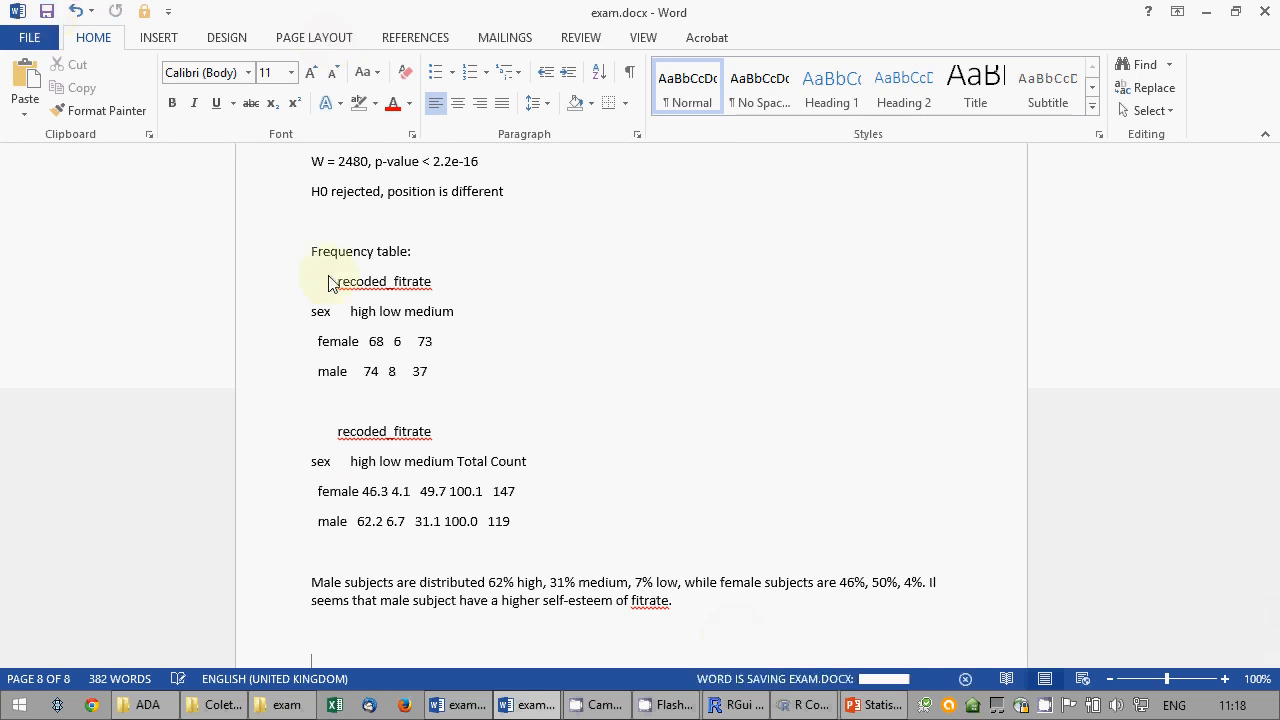
Copy the Pearson's Chi-squared test result from the R Commander output and paste it at the end of exam.docx in Word.
click(818, 708)
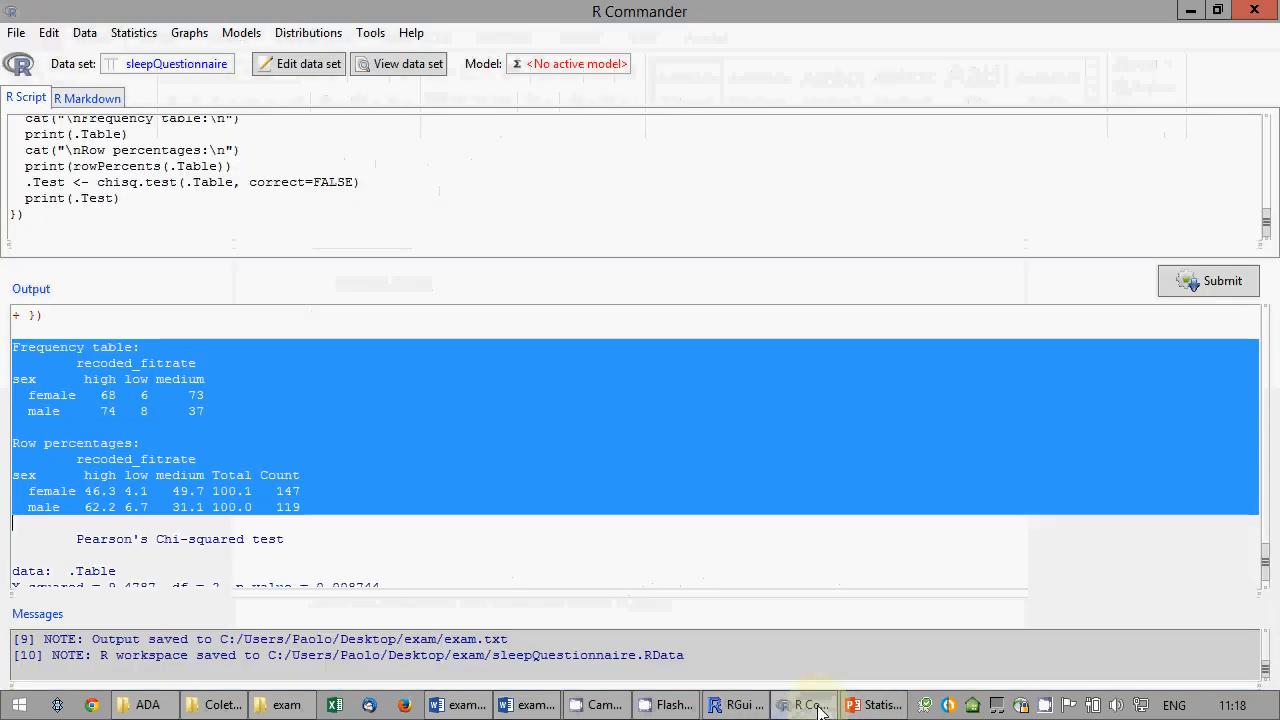
click(335, 539)
scroll(335, 539, down, 1)
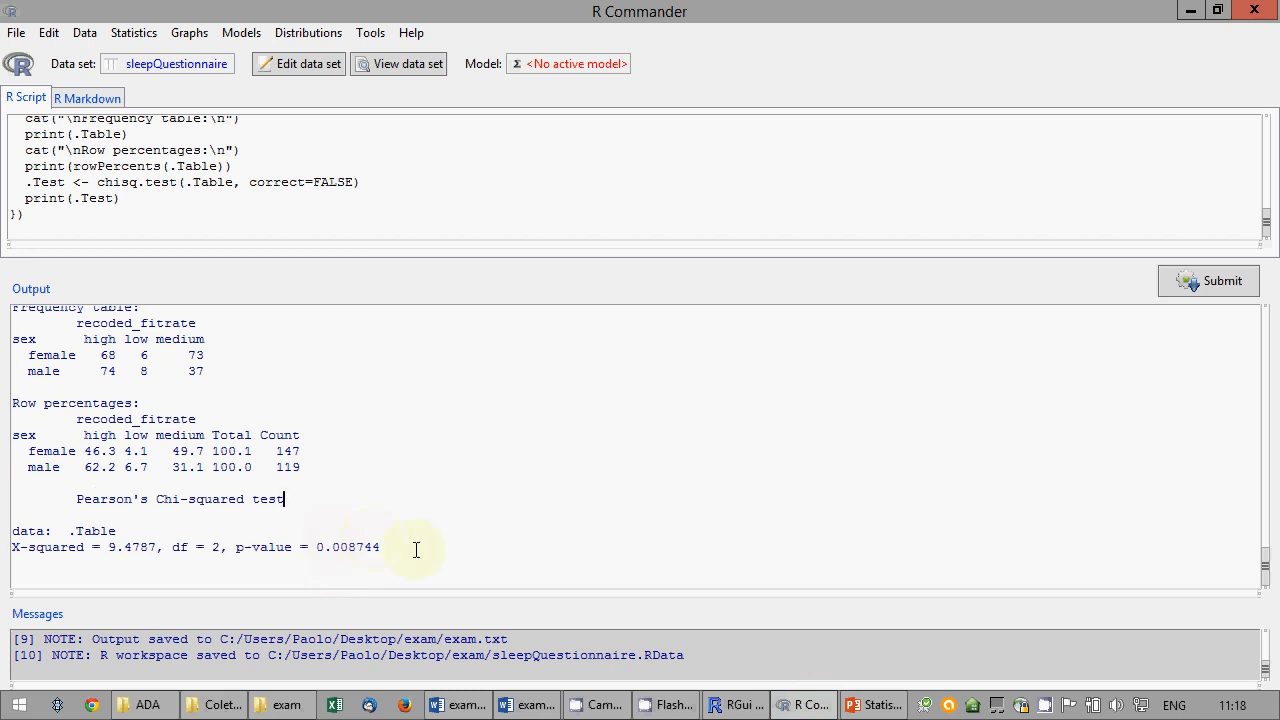
drag(414, 549, 3, 512)
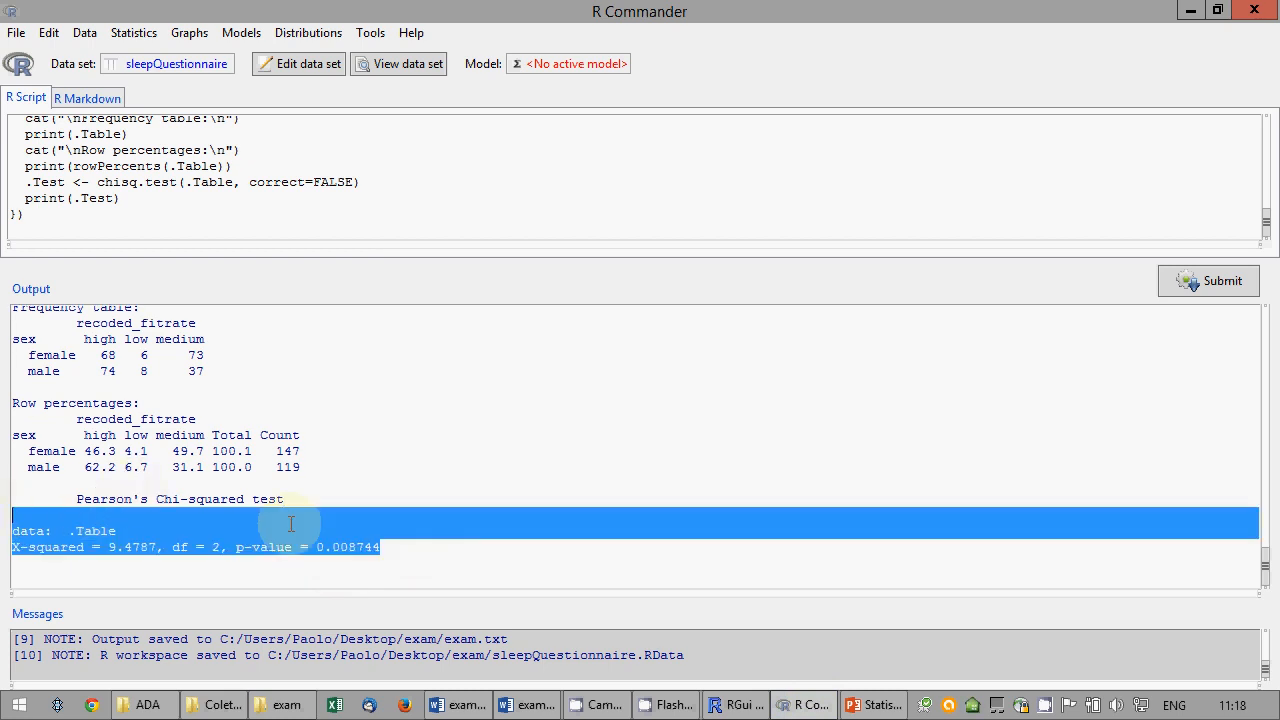
click(438, 547)
drag(438, 547, 30, 497)
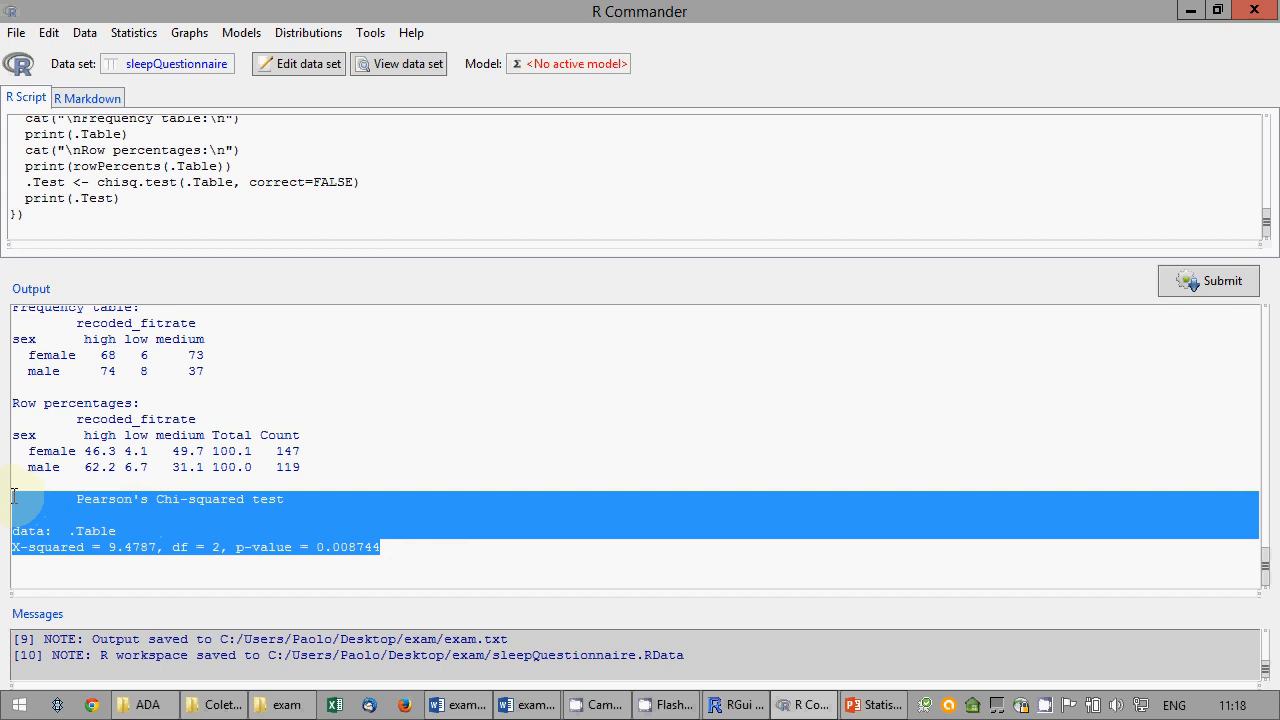
right_click(99, 487)
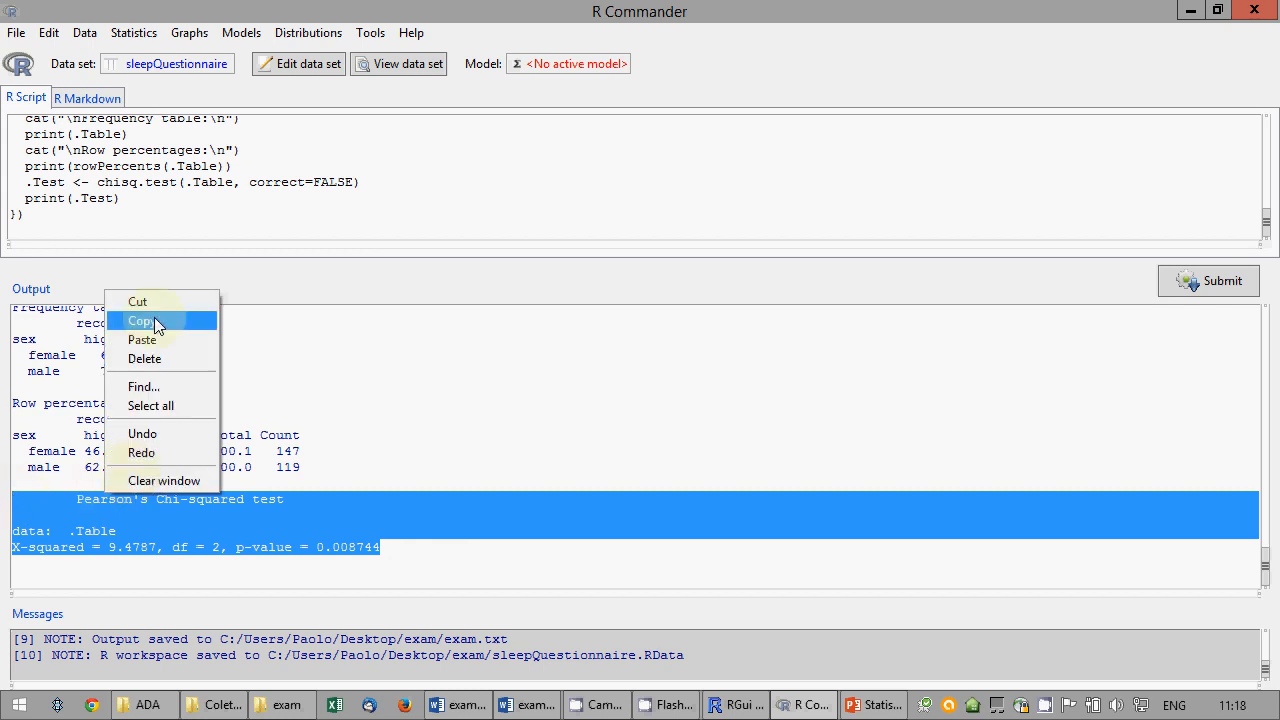
click(152, 321)
click(528, 705)
key(ctrl+v)
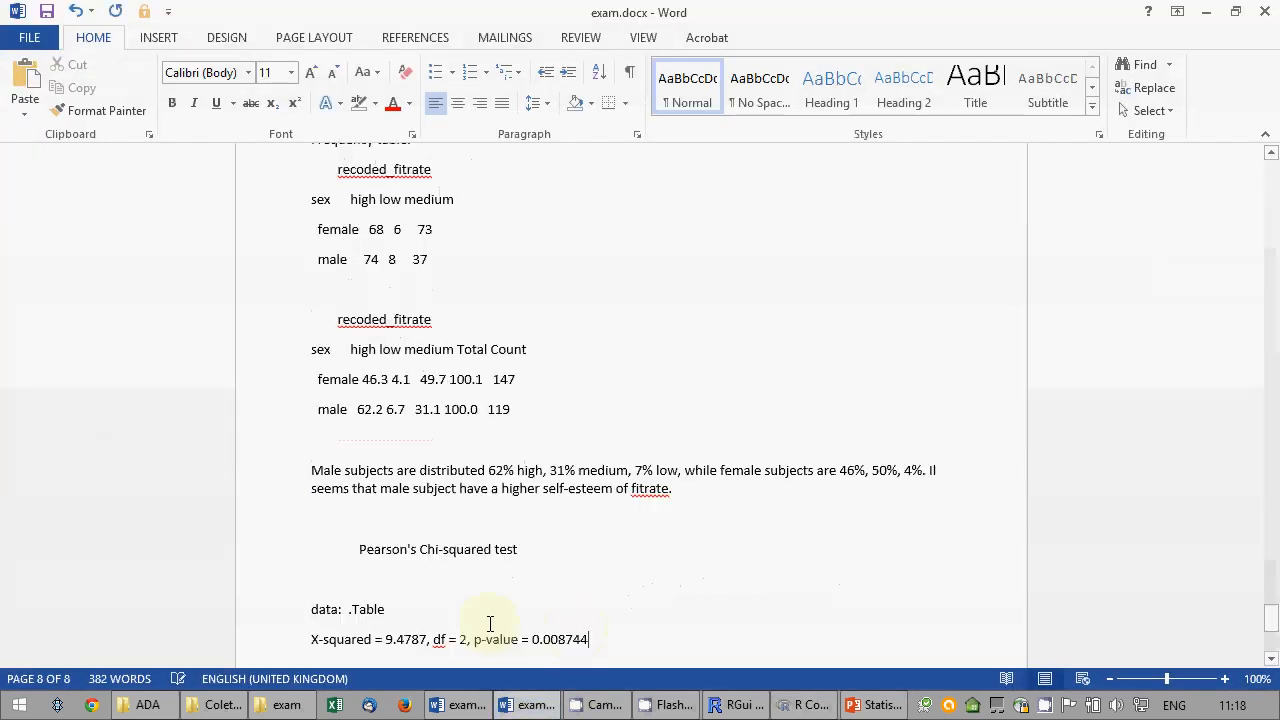
Shorten the pasted test heading to "Chi-squared test" and enter "H0: classification of fitrate does not depend on sex" beneath it.
double_click(375, 540)
key(BackSpace)
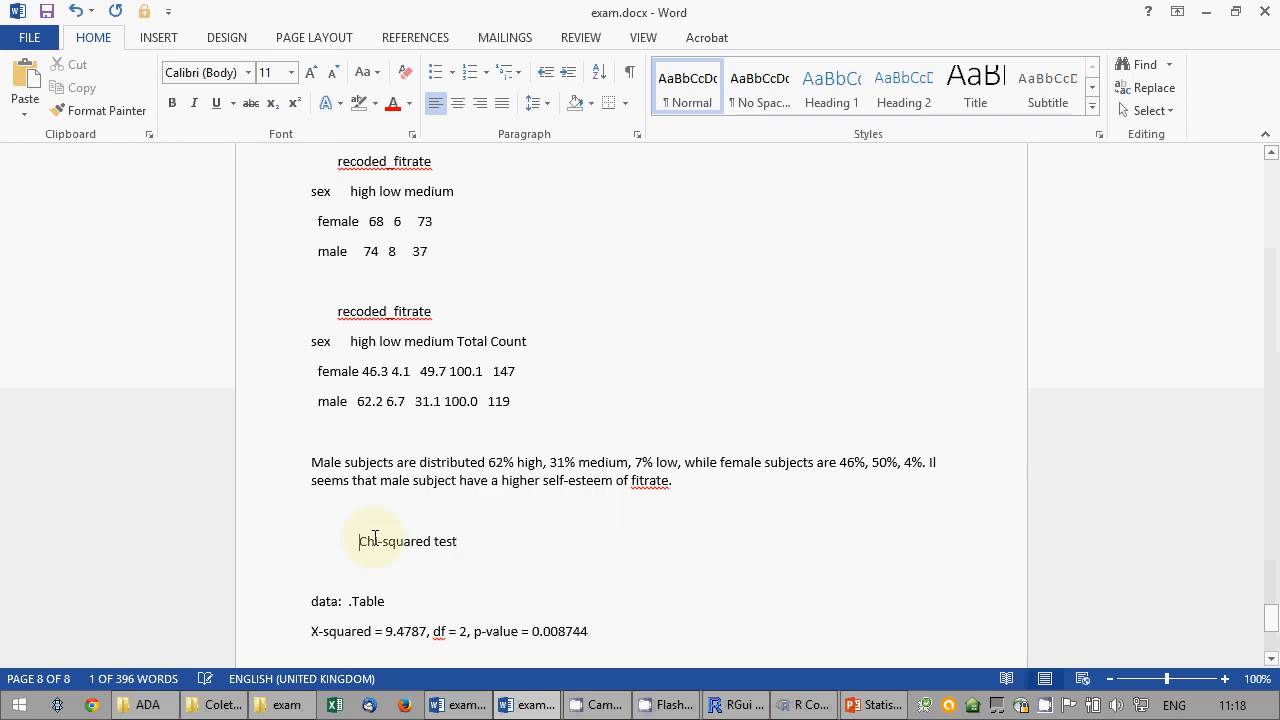
click(268, 582)
text(H0)
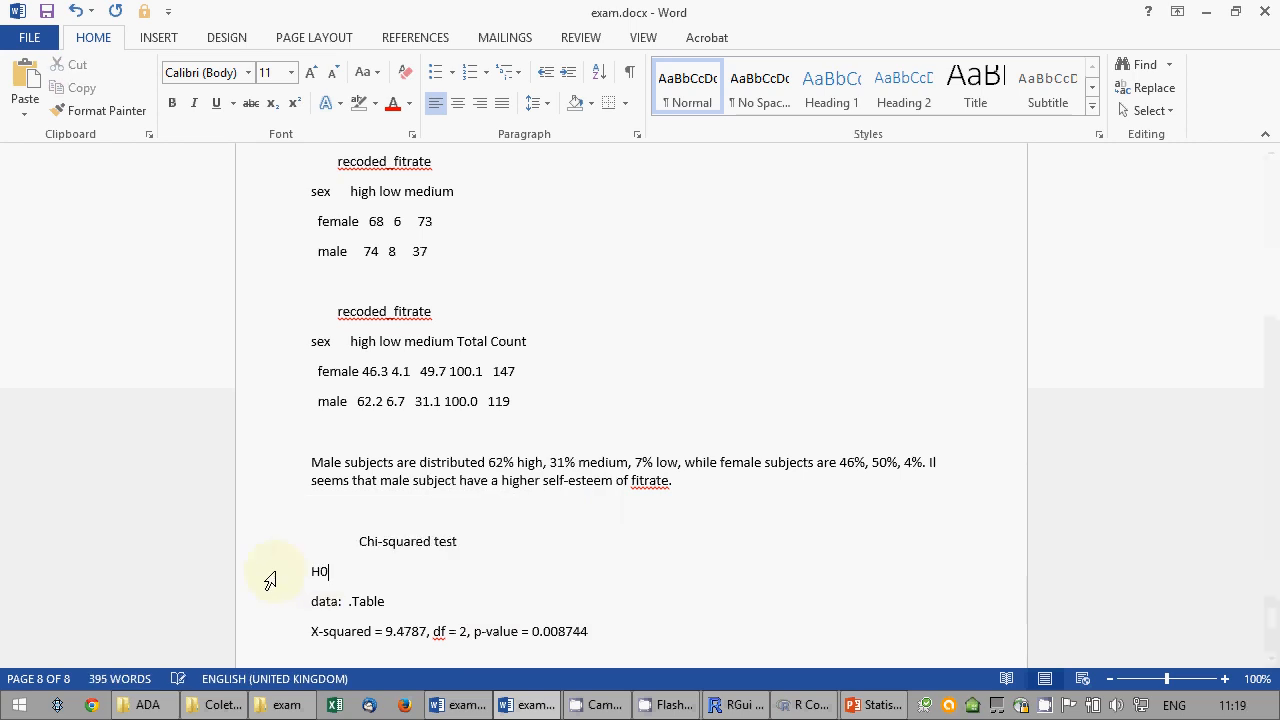
text(: classification of f)
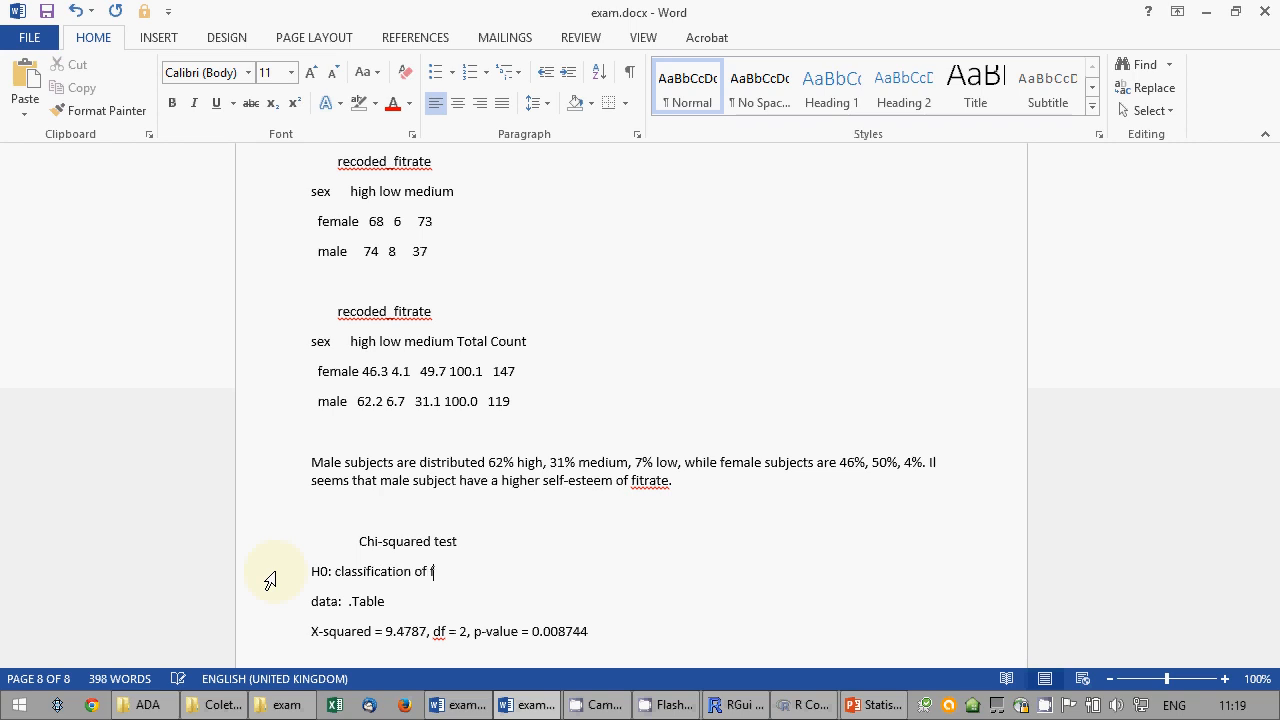
text(itrate do)
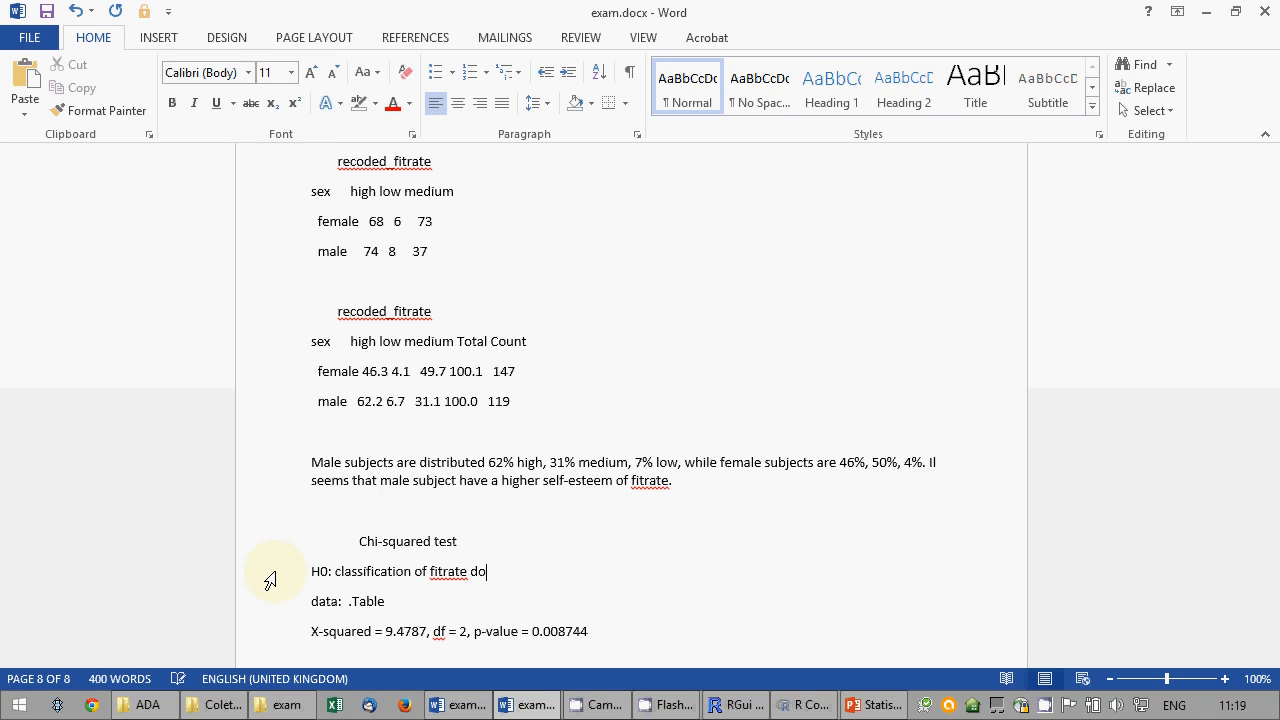
key(BackSpace)
key(BackSpace)
key(BackSpace)
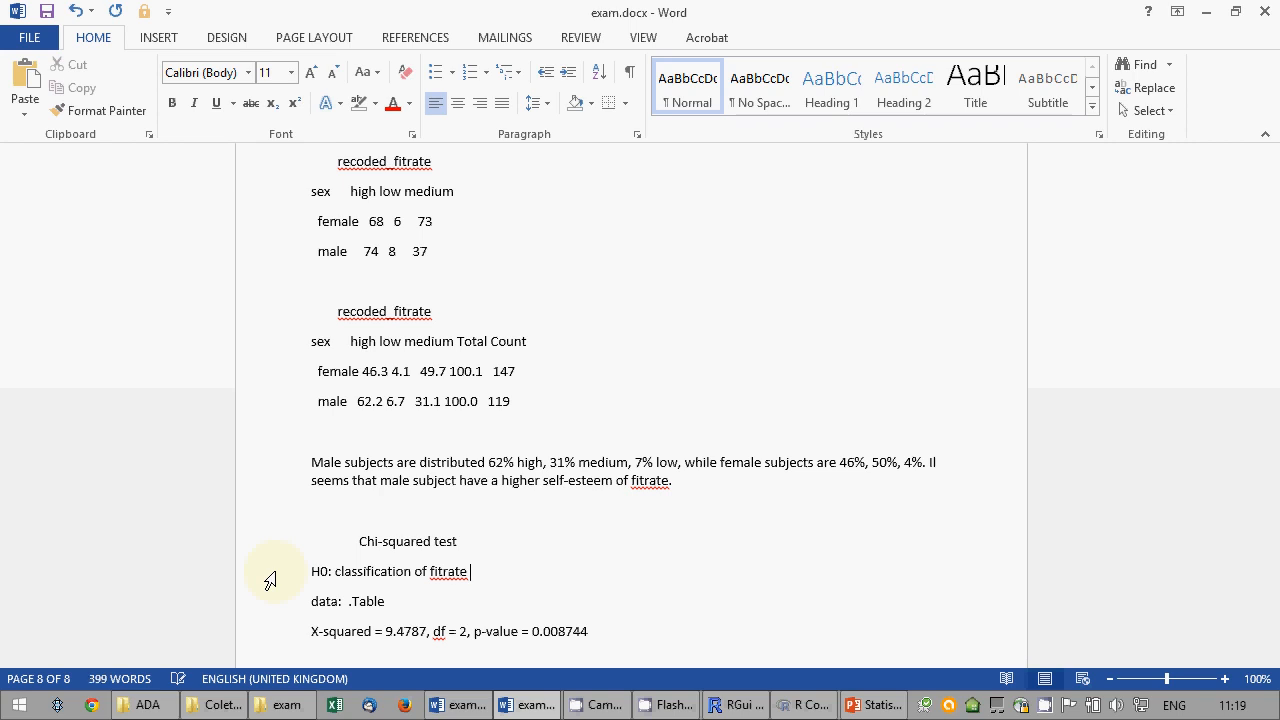
text(does not depend on sex)
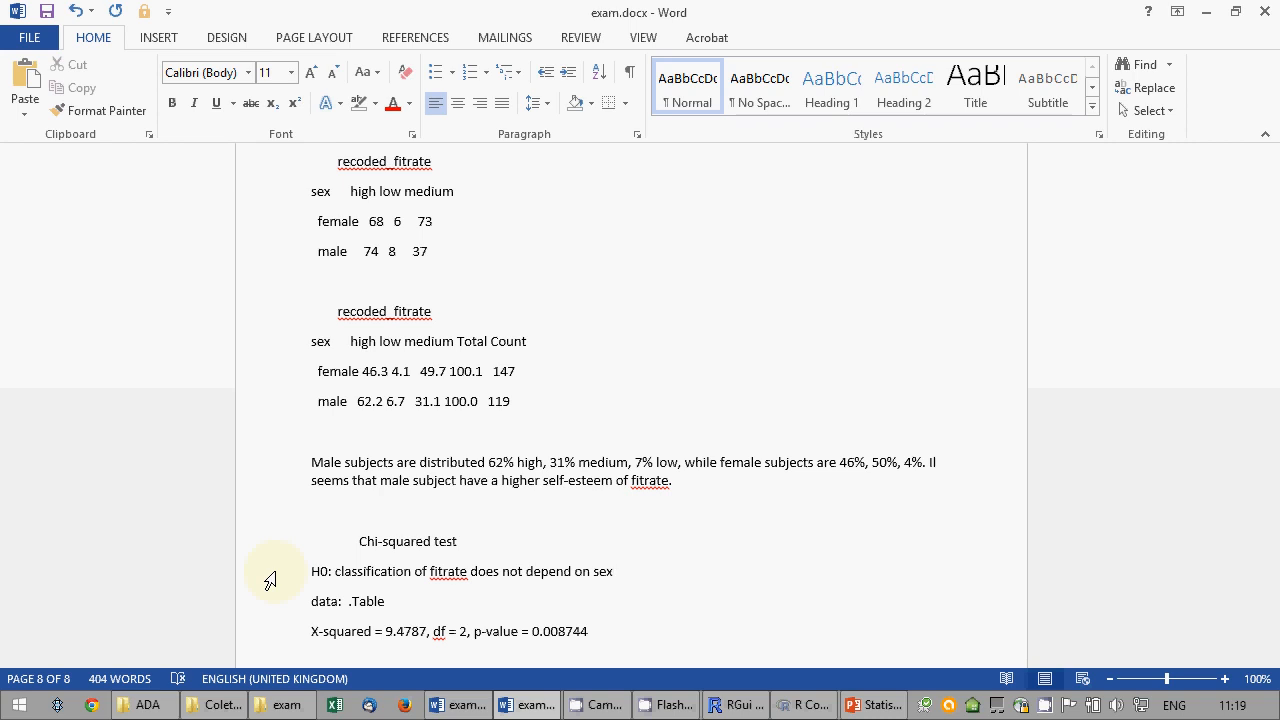
Delete the "data: .Table" line between the H0 statement and the X-squared result.
key(Down)
key(Home)
key(shift+Down)
key(Delete)
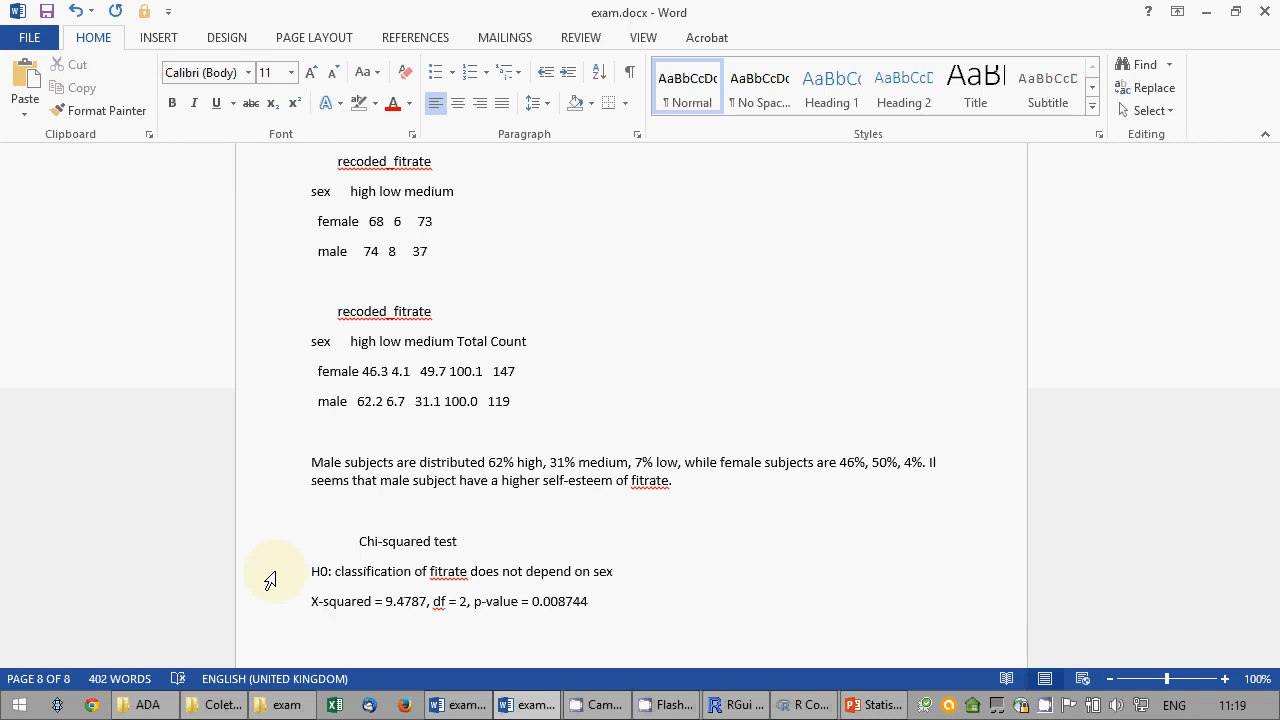
Enter "Sig<0.05" on a new line beneath the X-squared result.
click(741, 612)
key(Return)
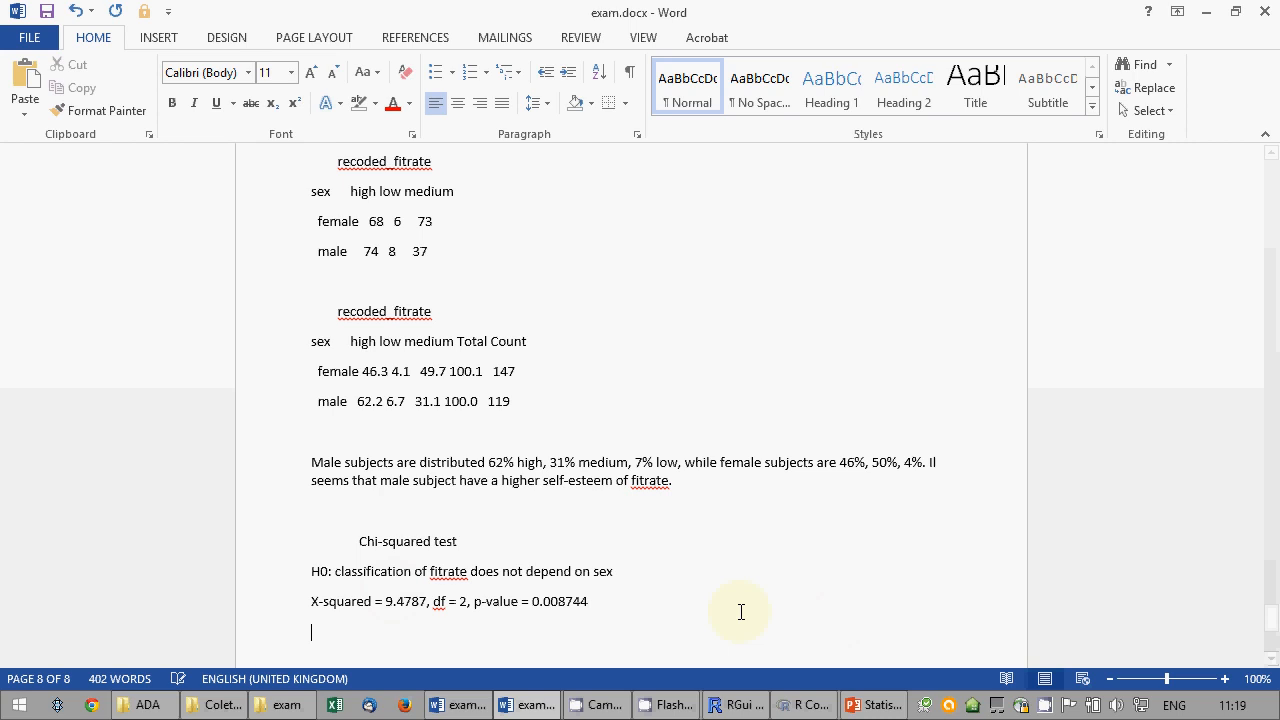
text(Sig<0.05)
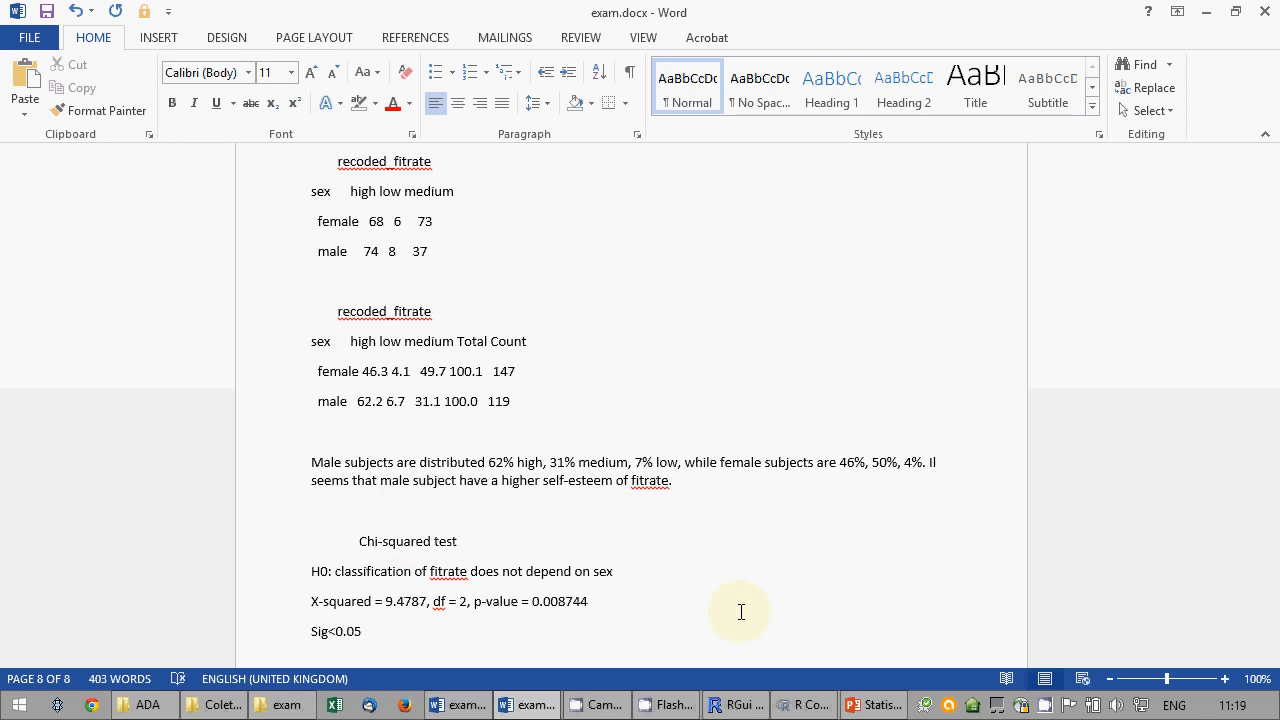
Check the t-test conclusion's wording and extend "Sig<0.05" with ", we rejecte, meaning that sex does have an influence on classification of fitrate".
scroll(657, 437, up, 10)
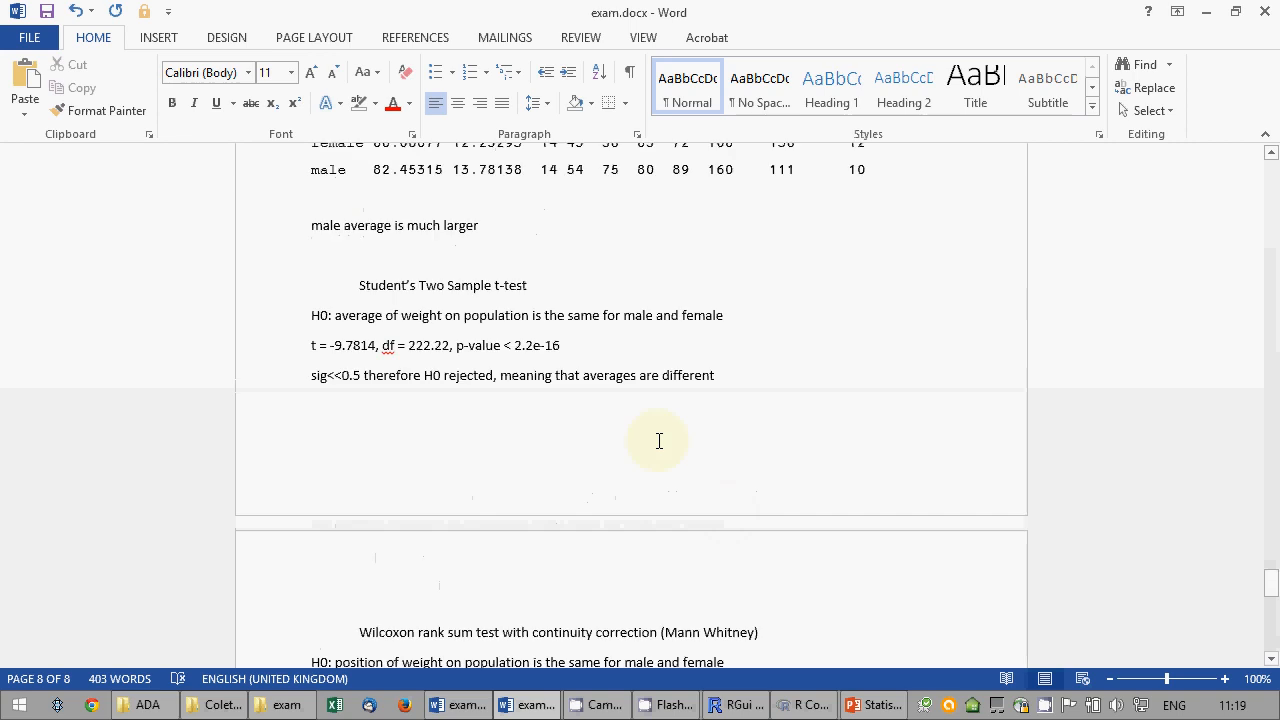
scroll(659, 441, up, 2)
click(357, 491)
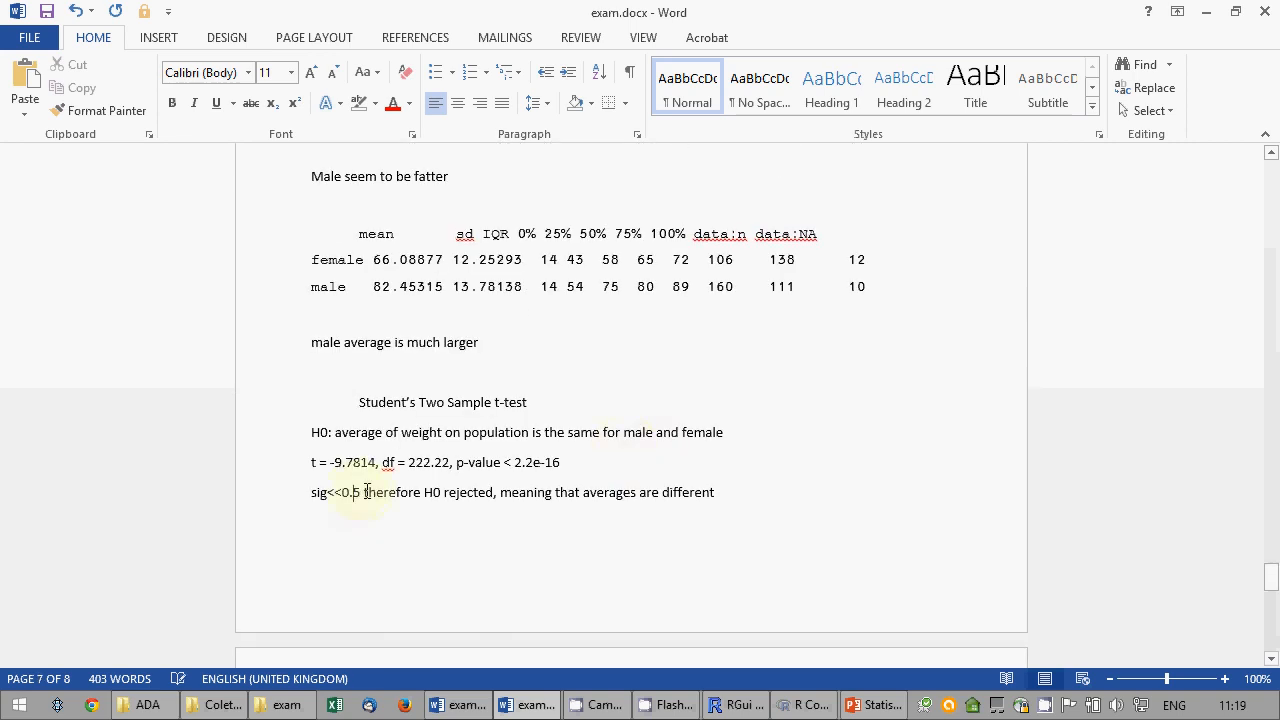
scroll(409, 500, down, 12)
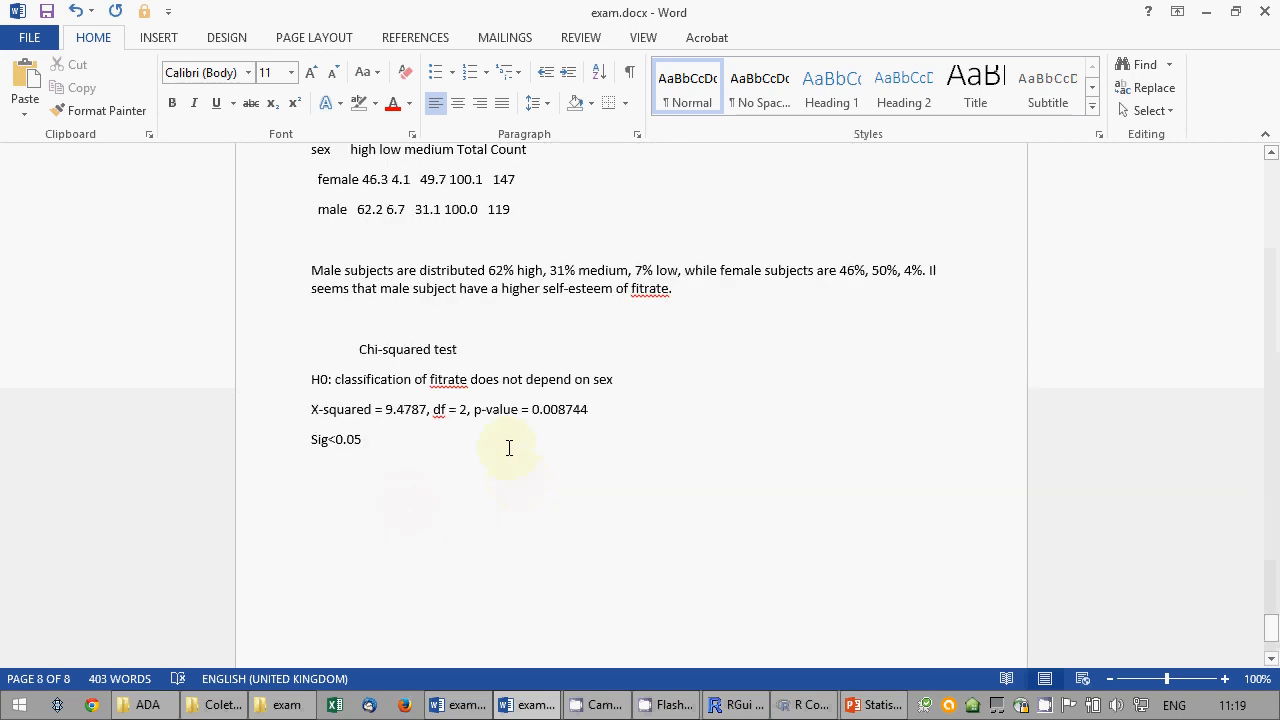
click(509, 448)
text(, we reje)
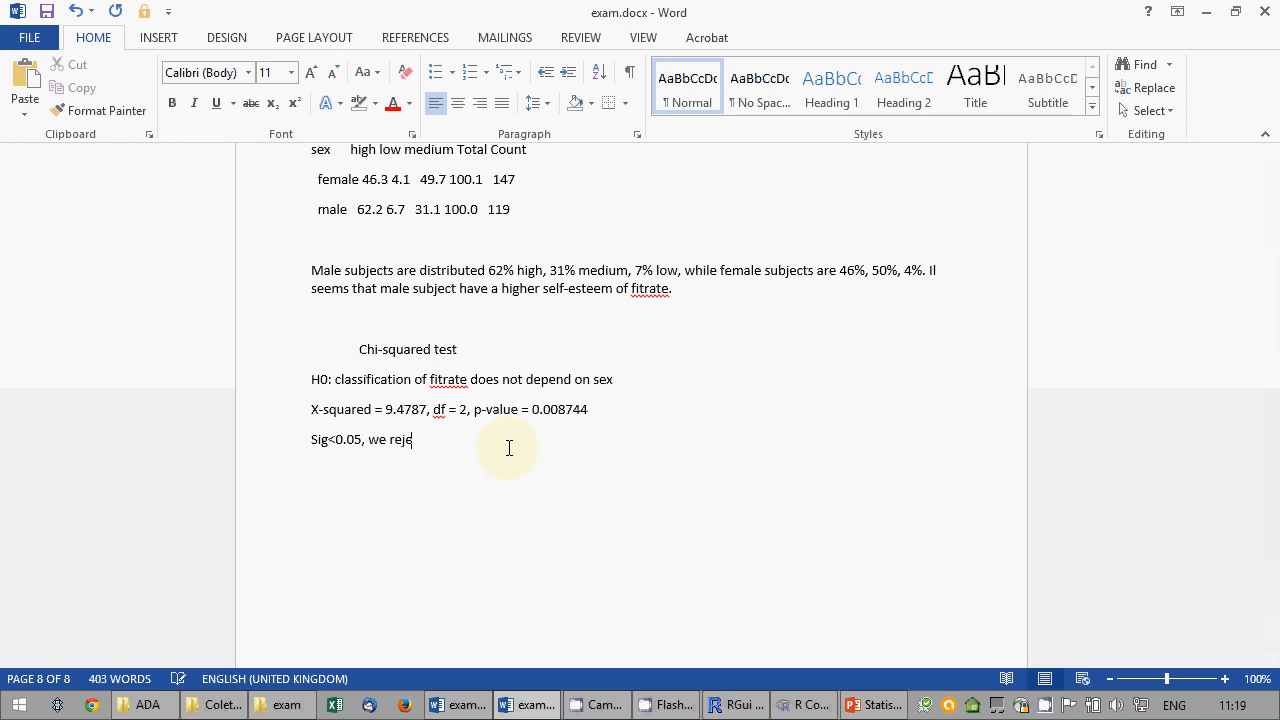
text(cte, meaning that)
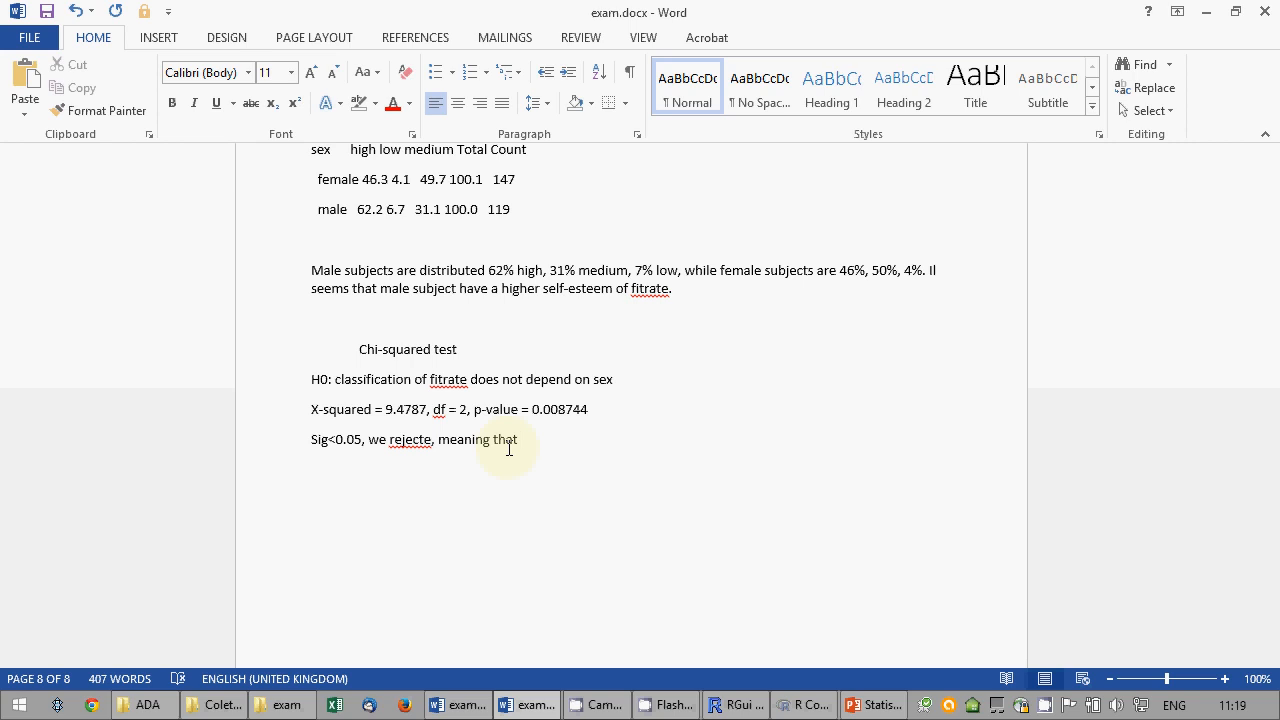
text( sex does )
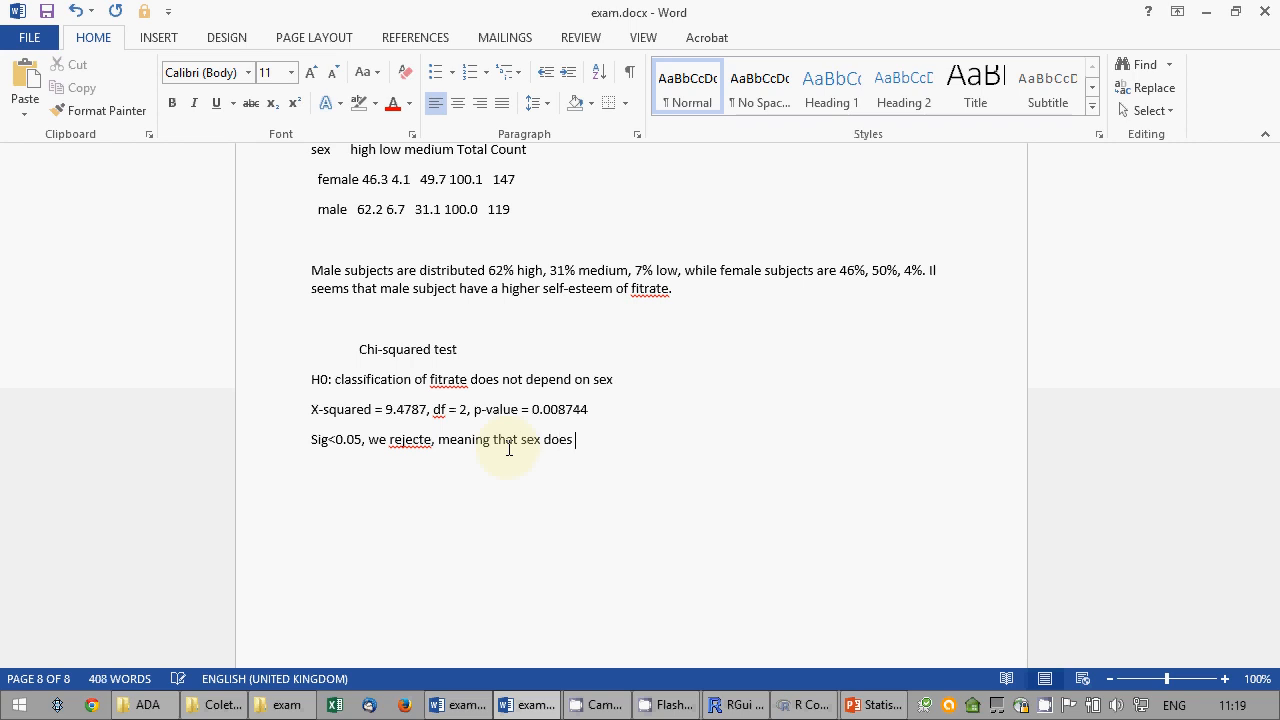
text(have ar influence on classification)
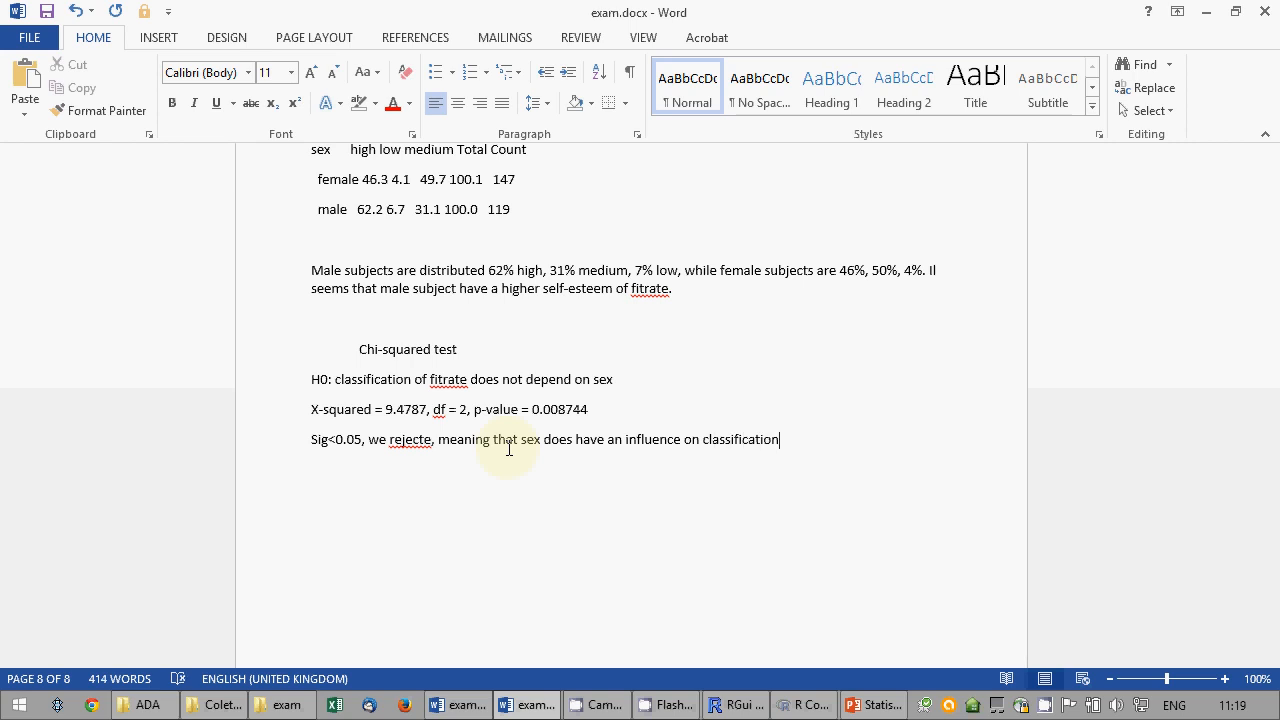
text(of fitrate)
Add two paragraphs after the chi-squared conclusion, correct "rejecte" to "rejected" and save exam.docx.
click(745, 705)
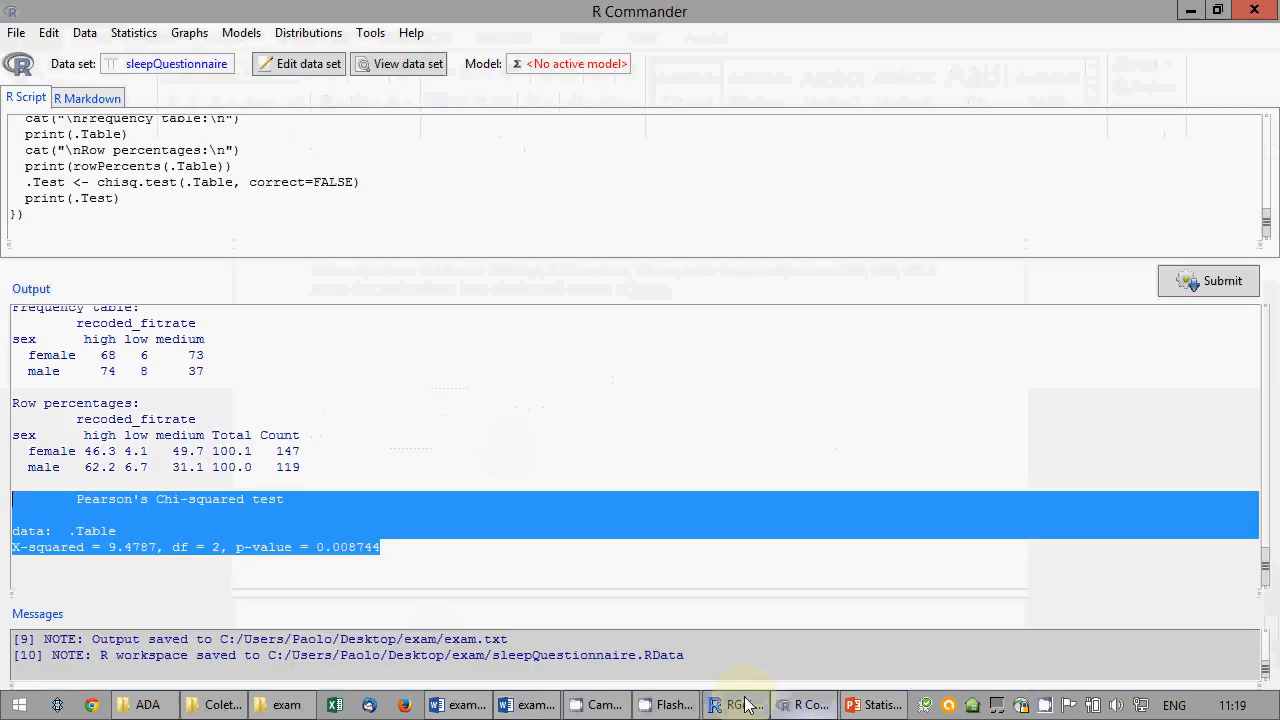
click(271, 575)
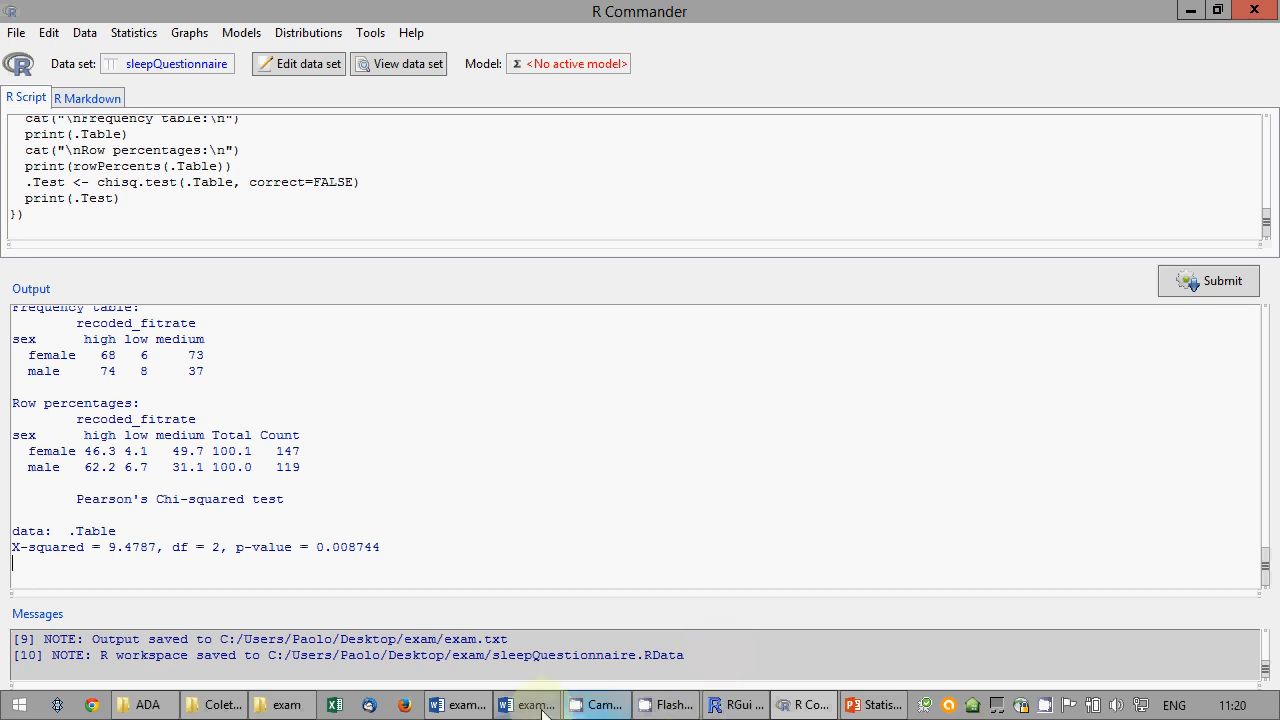
click(530, 705)
key(Return)
key(Return)
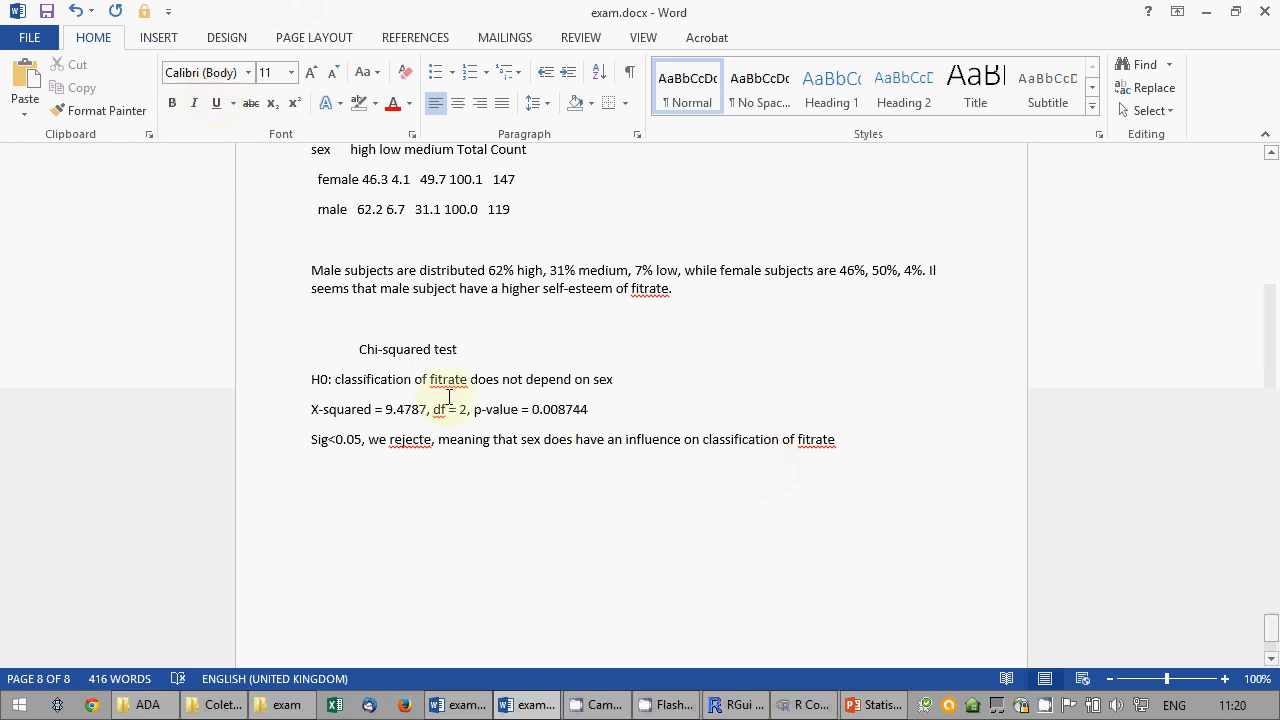
click(433, 438)
text(d,)
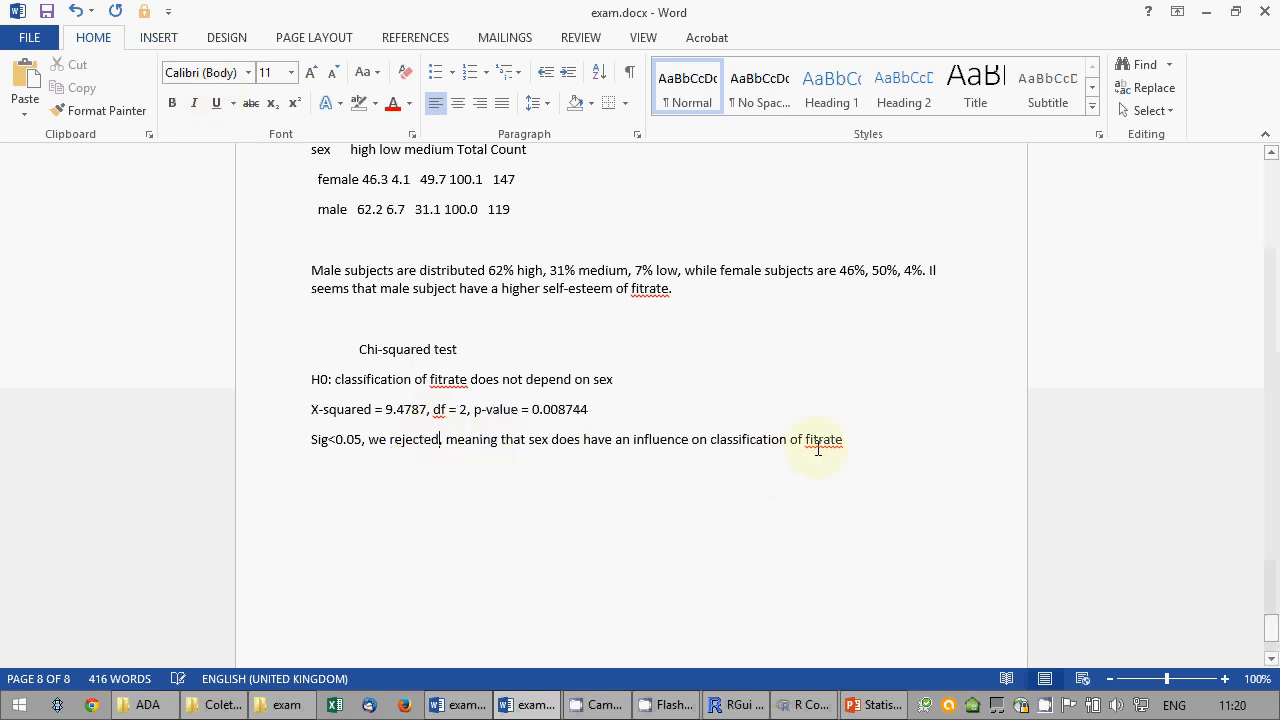
click(400, 506)
key(ctrl+s)
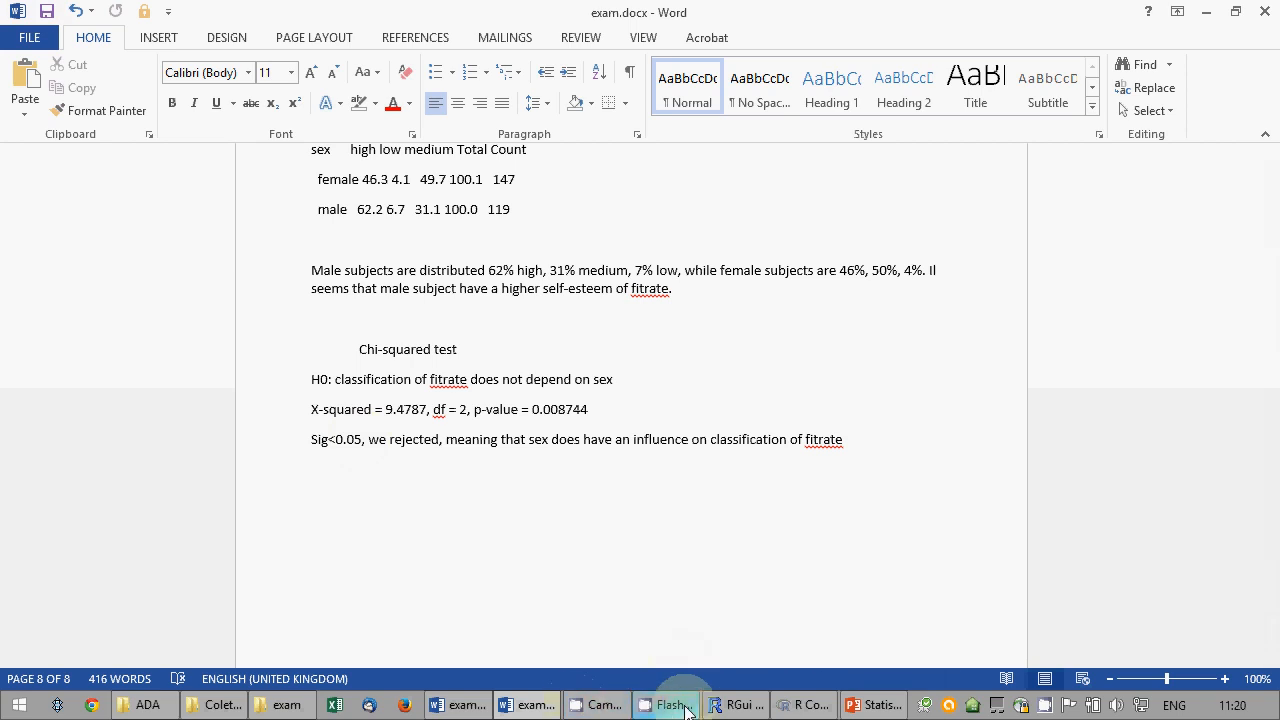
Switch to R Commander, view the sleepQuestionnaire data set in the Data Editor and close it, discarding edits.
mouse_move(533, 712)
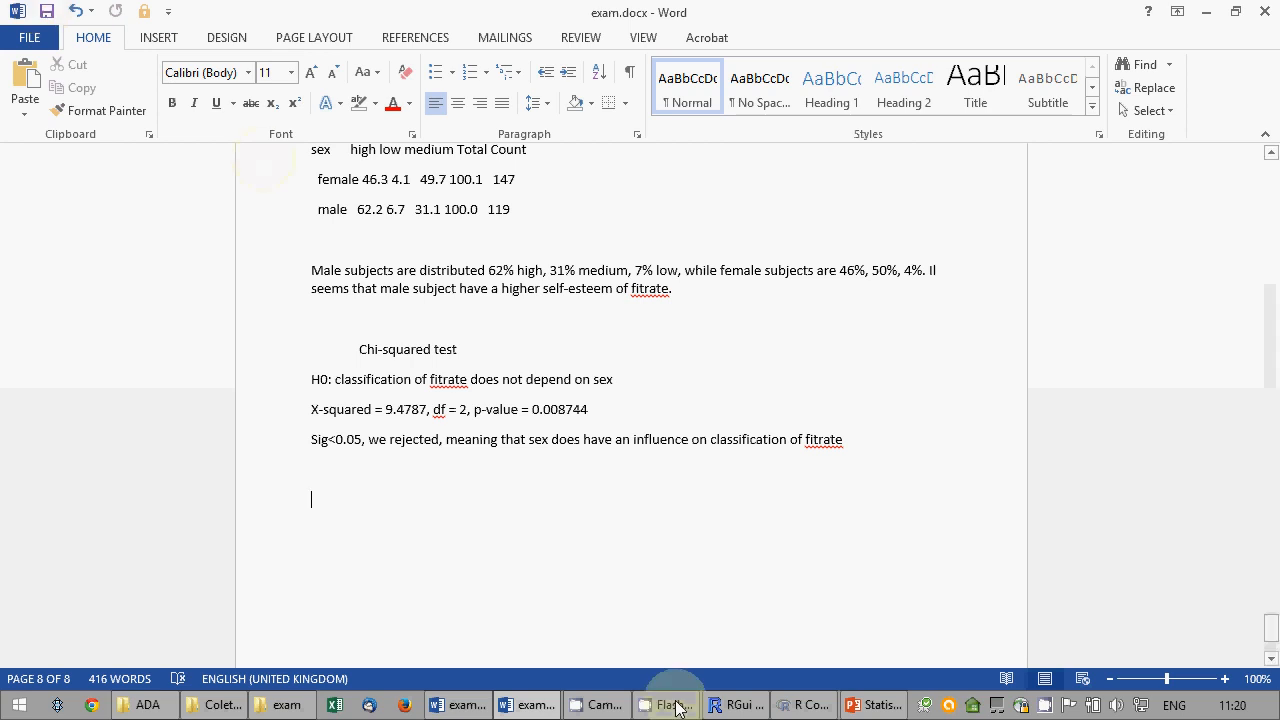
click(810, 705)
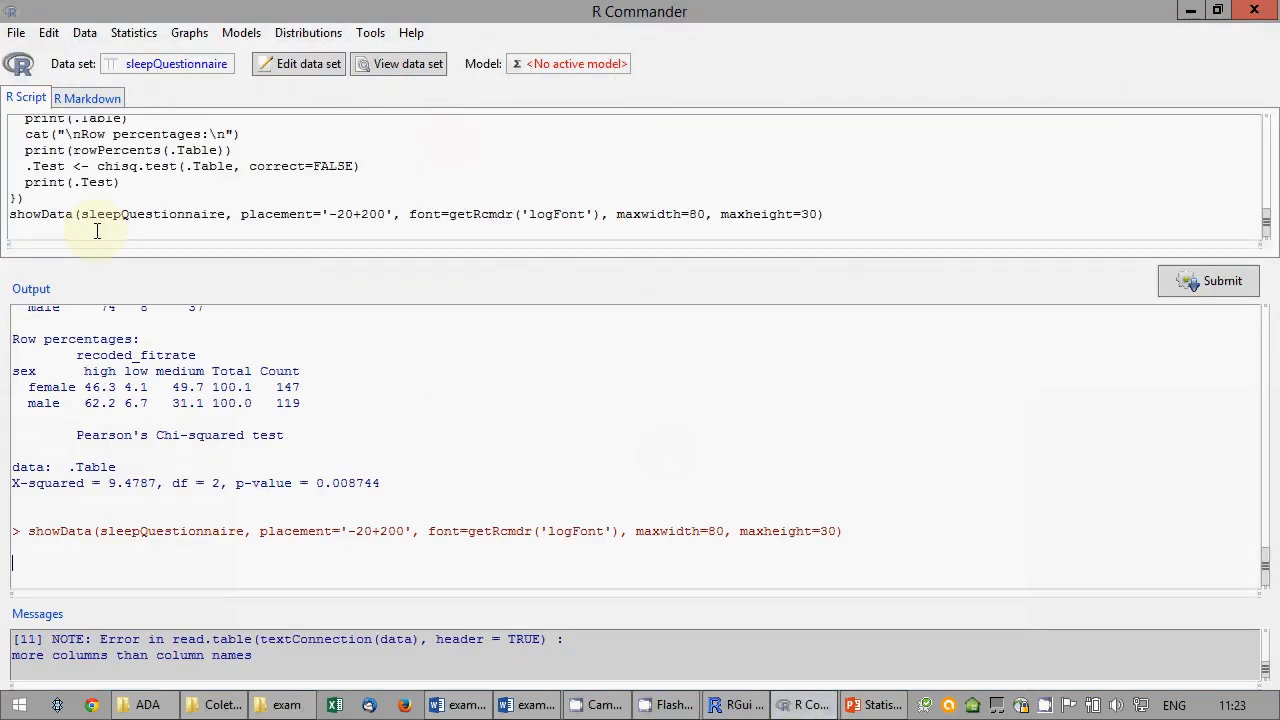
click(336, 69)
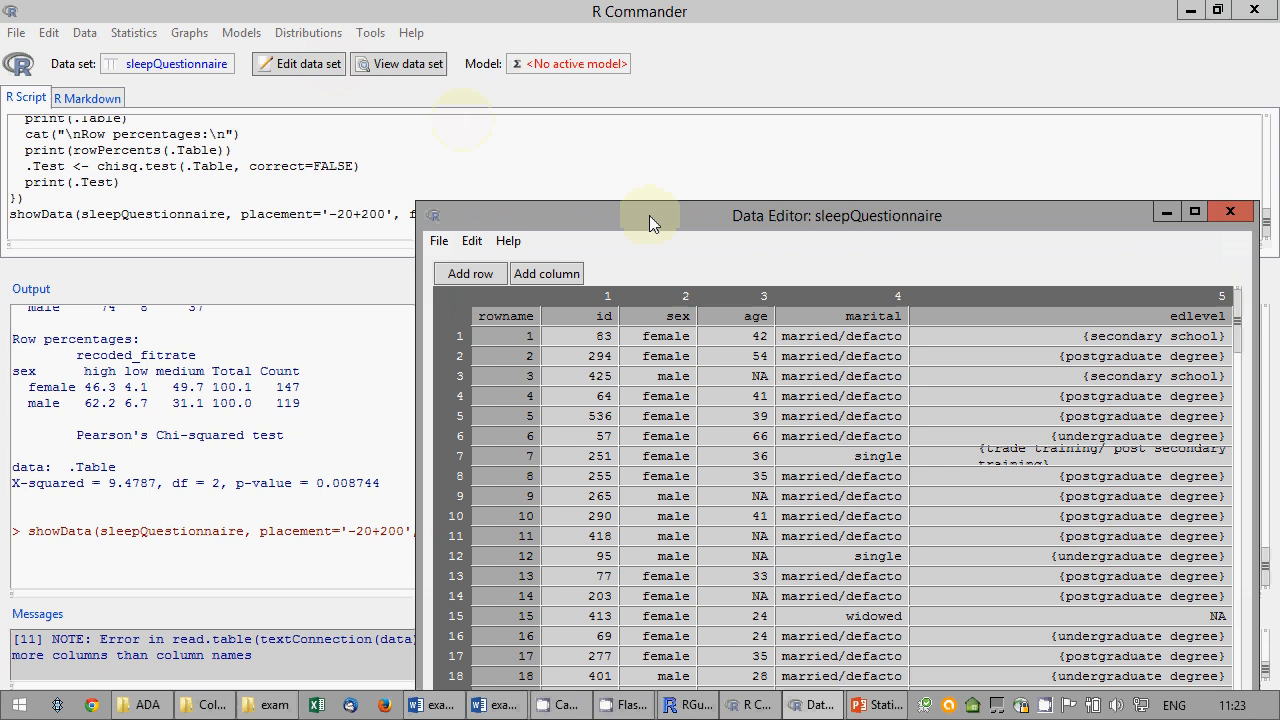
drag(649, 215, 415, 112)
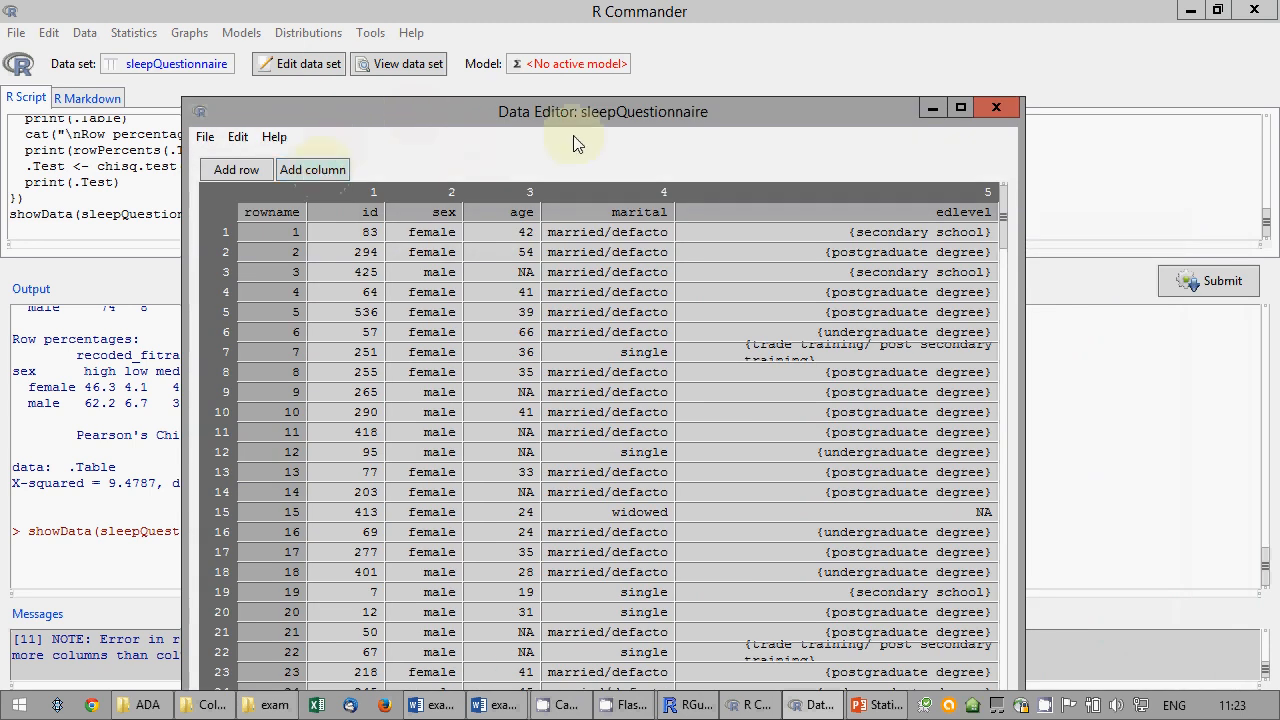
click(204, 136)
mouse_move(240, 138)
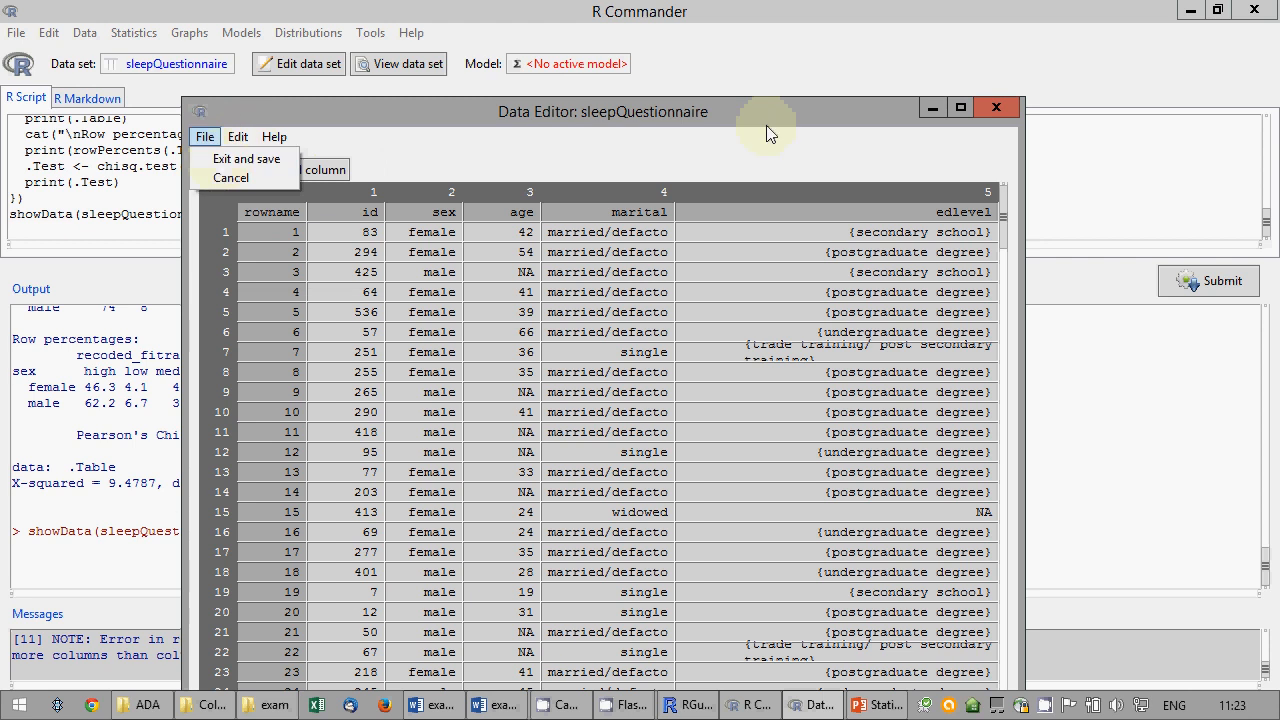
click(999, 112)
click(1003, 109)
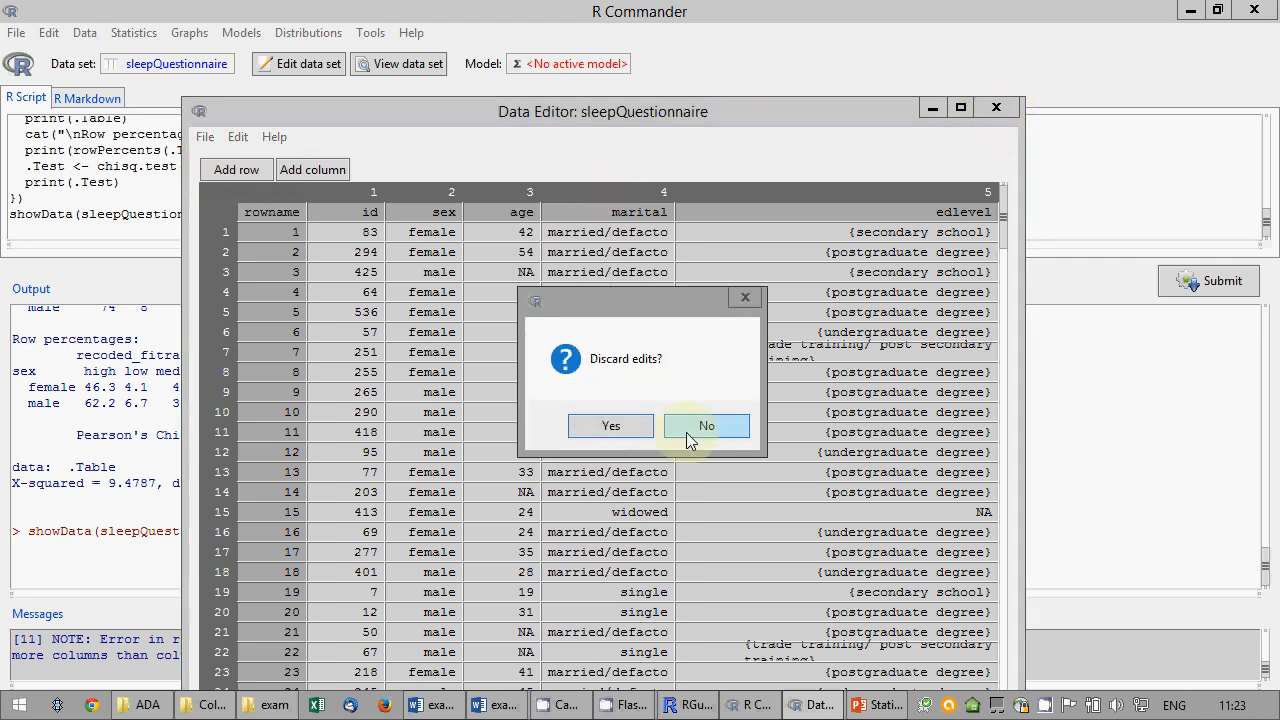
click(646, 432)
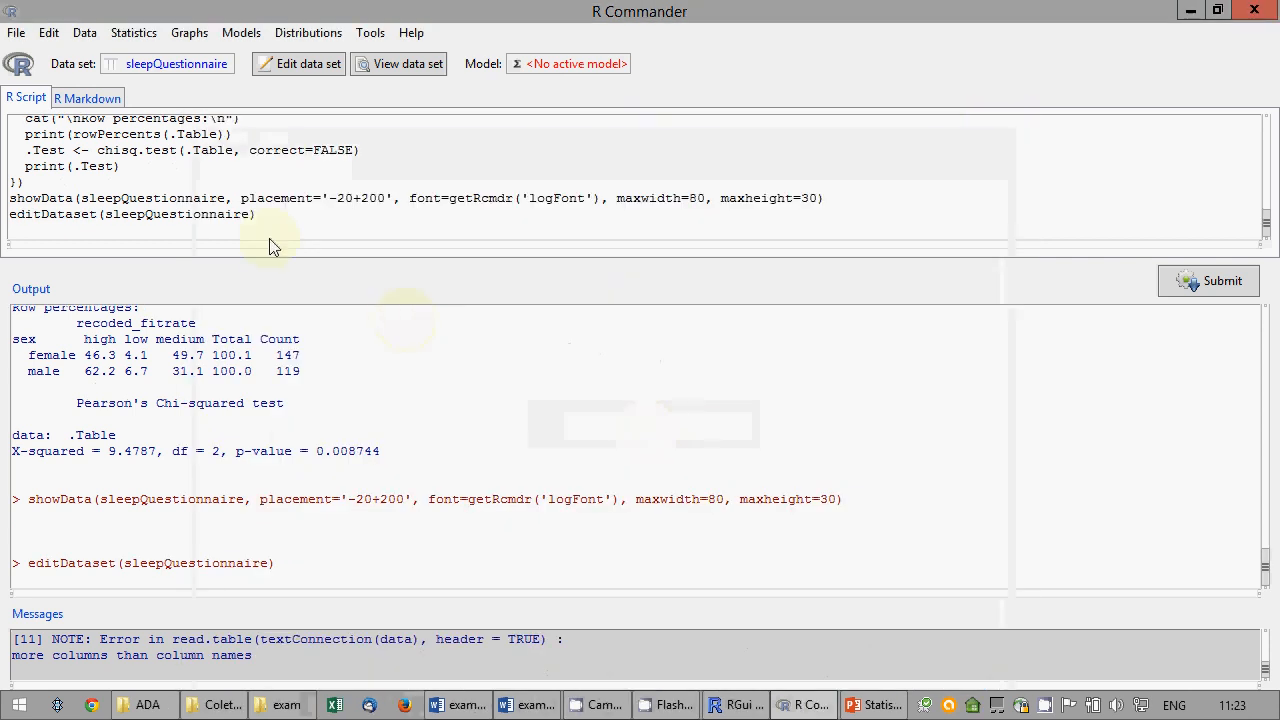
Delete the editDataset(sleepQuestionnaire) line from both the R script and the output.
drag(270, 222, 8, 216)
key(BackSpace)
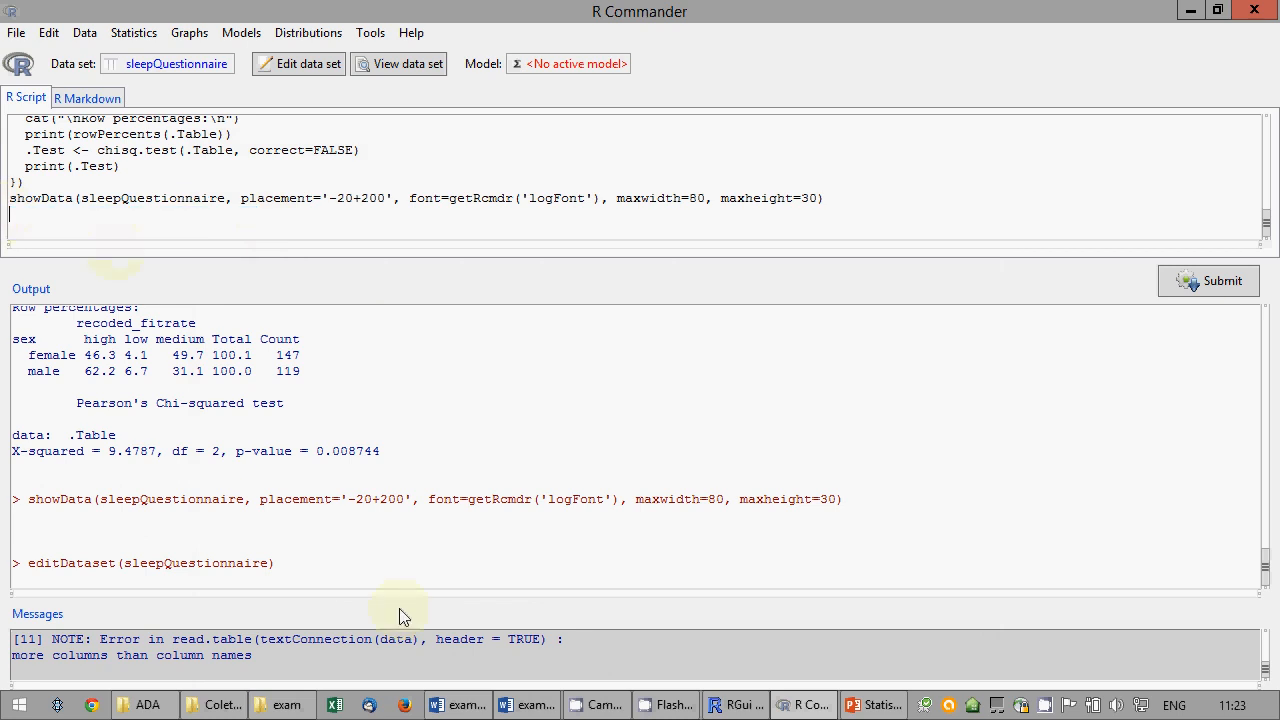
drag(350, 568, 17, 566)
key(BackSpace)
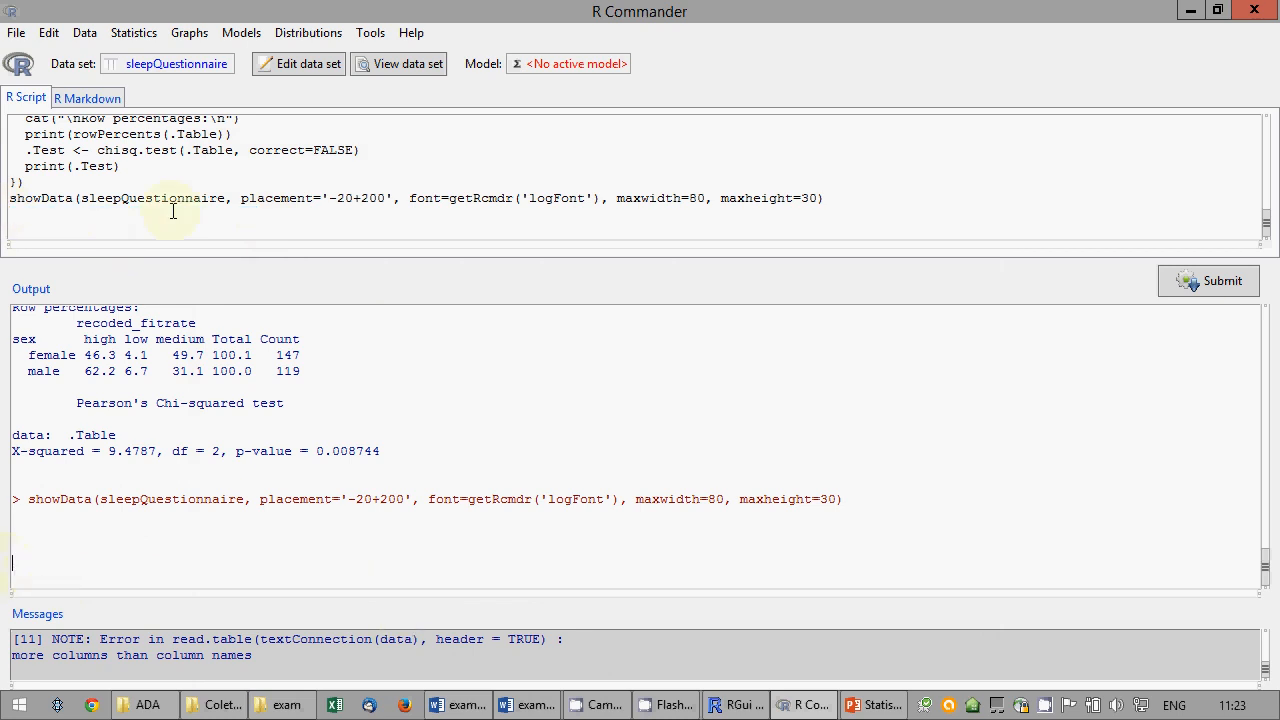
Add the line sleepQuestionnaire$cafe[1]<-"No" at the end of the R script and run it.
key(Return)
text(sleepQuestionnaire$cafe)
text( <)
key(BackSpace)
key(BackSpace)
key(BackSpace)
text([1] <)
key(BackSpace)
key(Delete)
key(Delete)
text([1]<-"No")
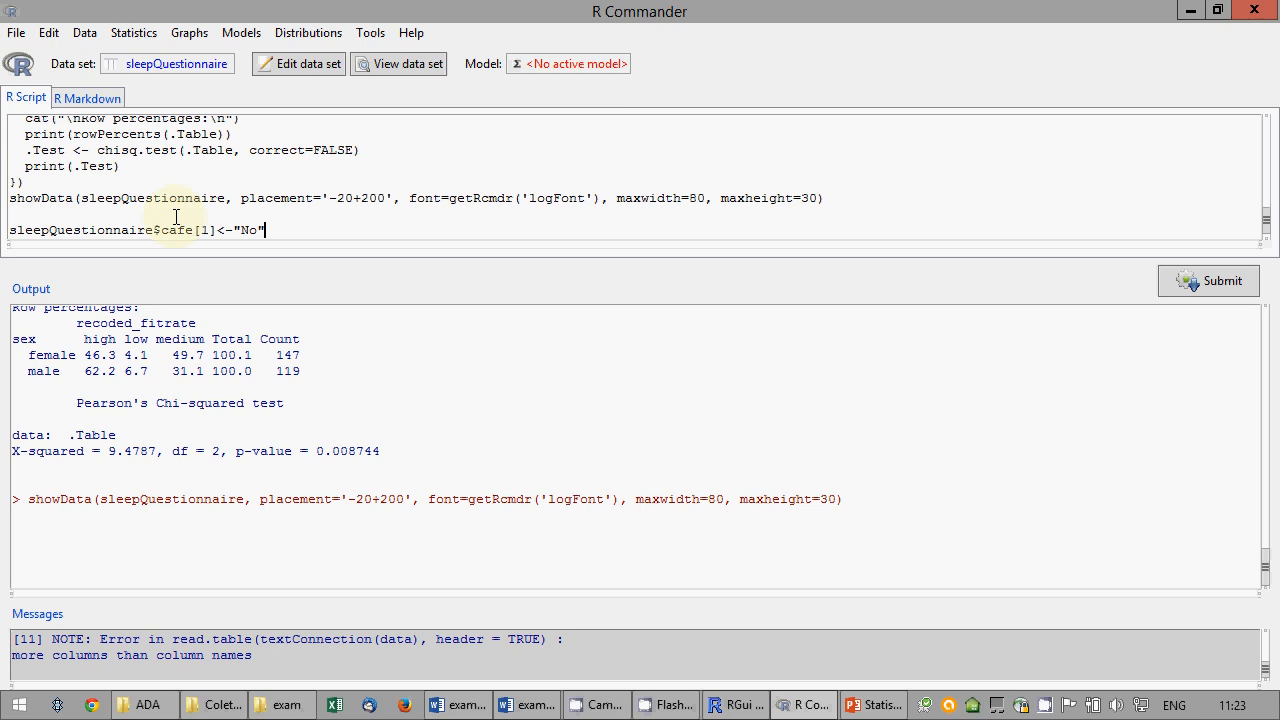
click(1208, 285)
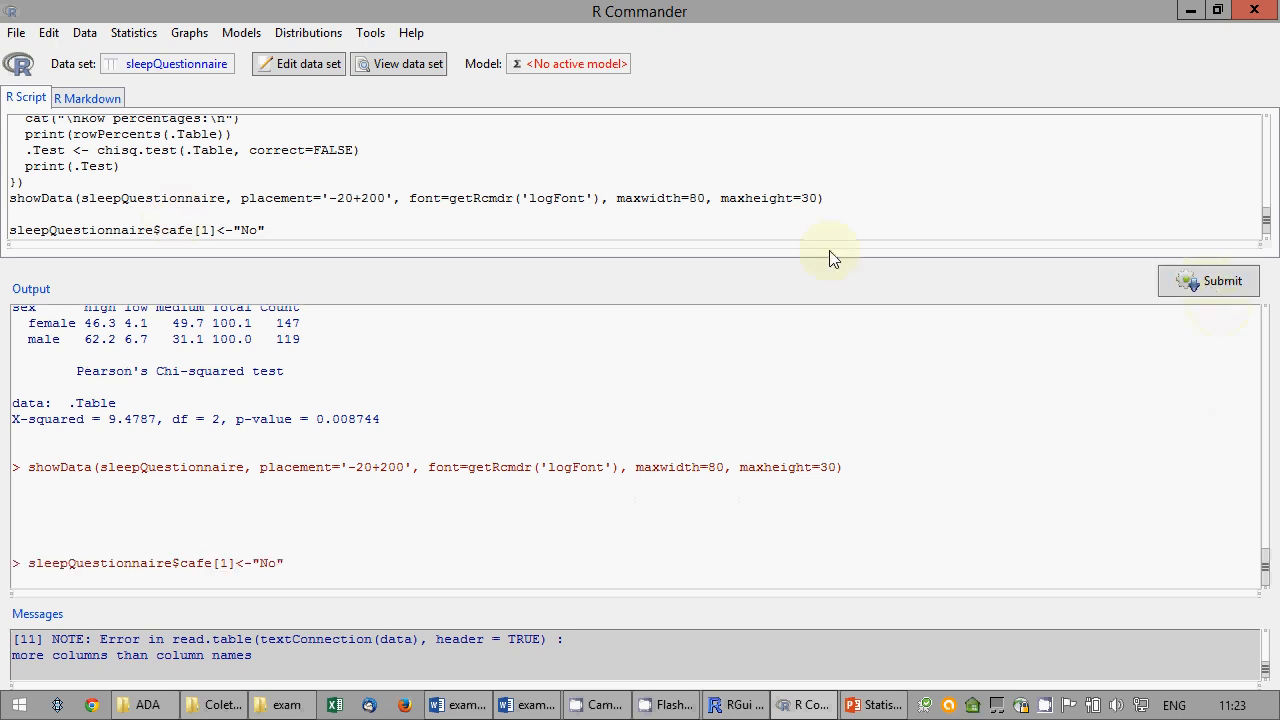
Duplicate the cafe[1] assignment so the script holds three copies of it.
double_click(201, 230)
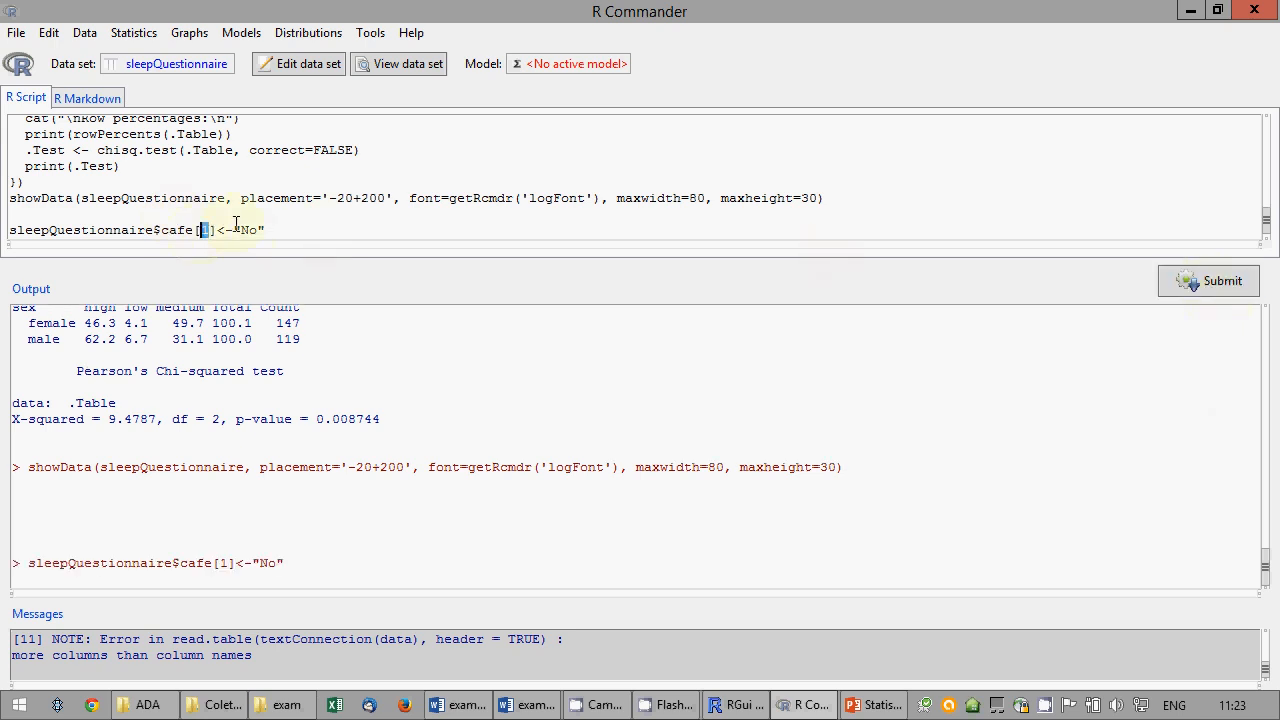
triple_click(287, 226)
key(ctrl+x)
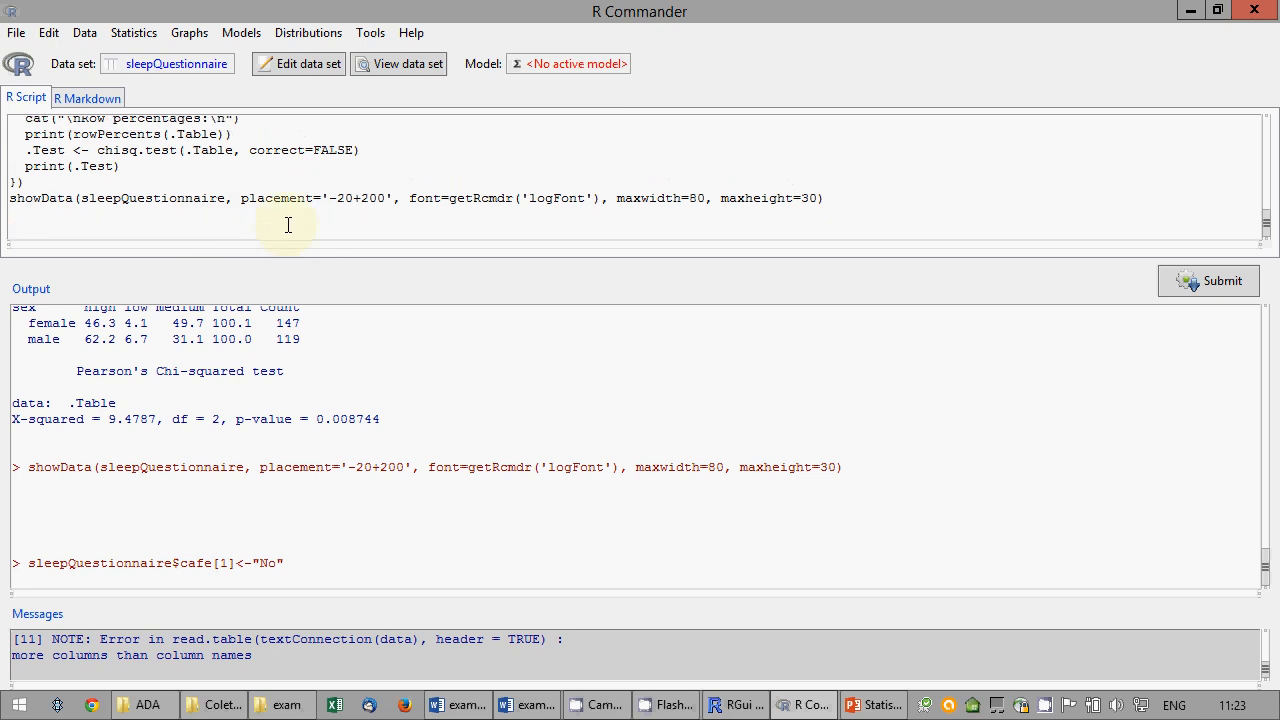
key(ctrl+v)
key(ctrl+v)
key(ctrl+v)
key(Up)
key(Up)
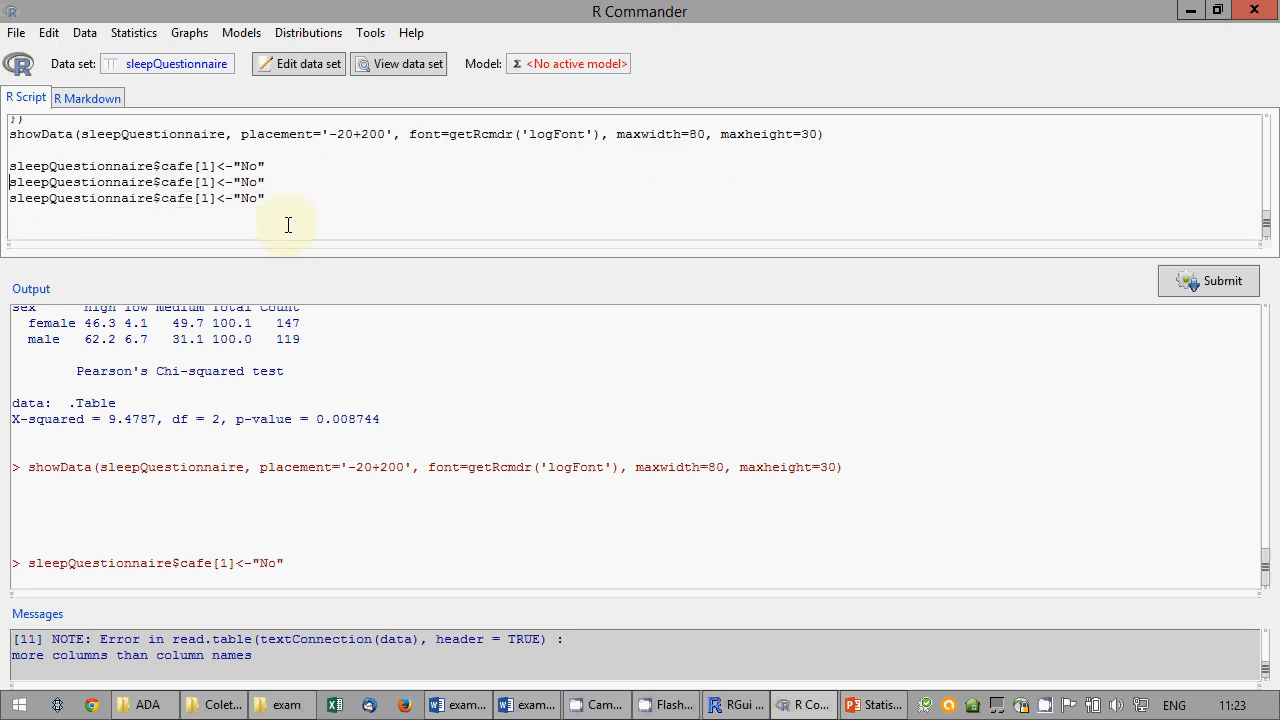
Change the second and third copies to sleepQuestionnaire$cafe[2]<-"Yes" and sleepQuestionnaire$cafe[3]<-"Yes".
key(End)
key(Left)
key(Left)
key(Left)
key(Left)
key(Left)
key(Left)
key(Left)
key(Left)
key(Left)
key(Left)
key(BackSpace)
text(2)
key(Down)
key(BackSpace)
text(3)
key(BackSpace)
key(BackSpace)
text(Yes)
key(Up)
key(Left)
key(BackSpace)
key(BackSpace)
text(Yes)
Run the cafe[2] and cafe[3] assignment lines from the R script.
click(1165, 283)
click(314, 200)
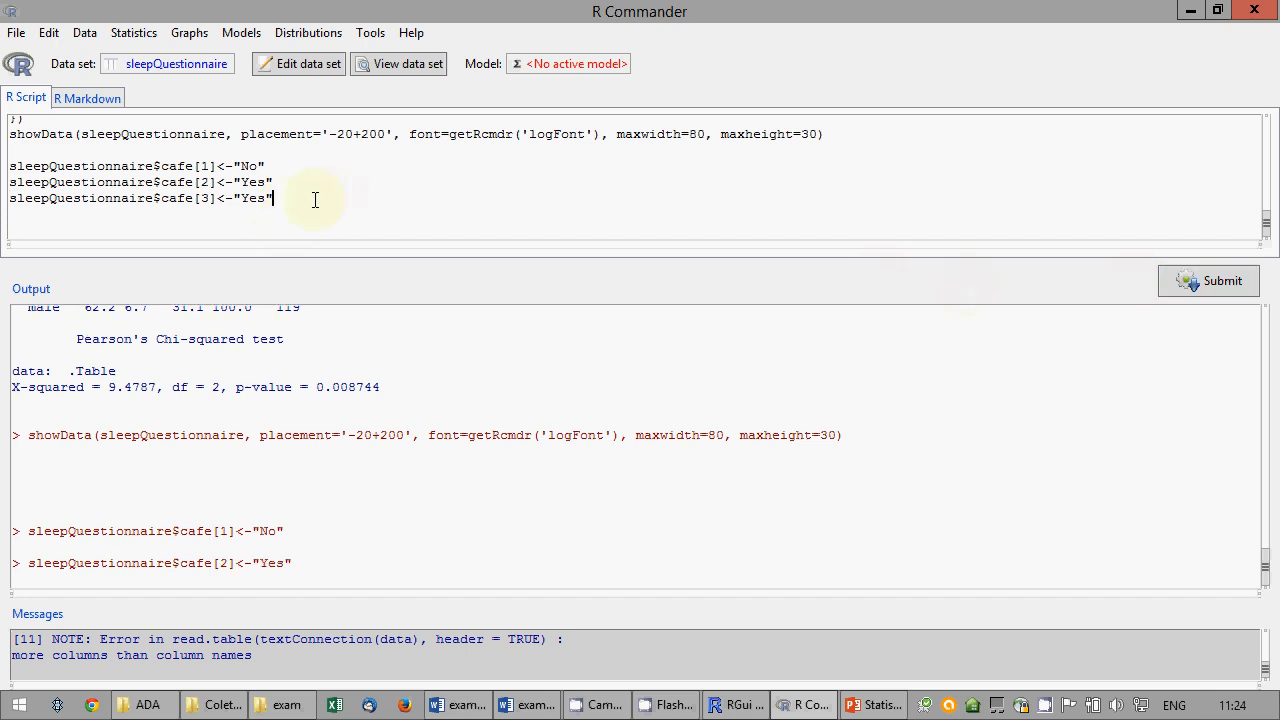
click(1206, 284)
Copy the block of three cafe assignments and paste it twice below, separated by blank lines.
click(410, 170)
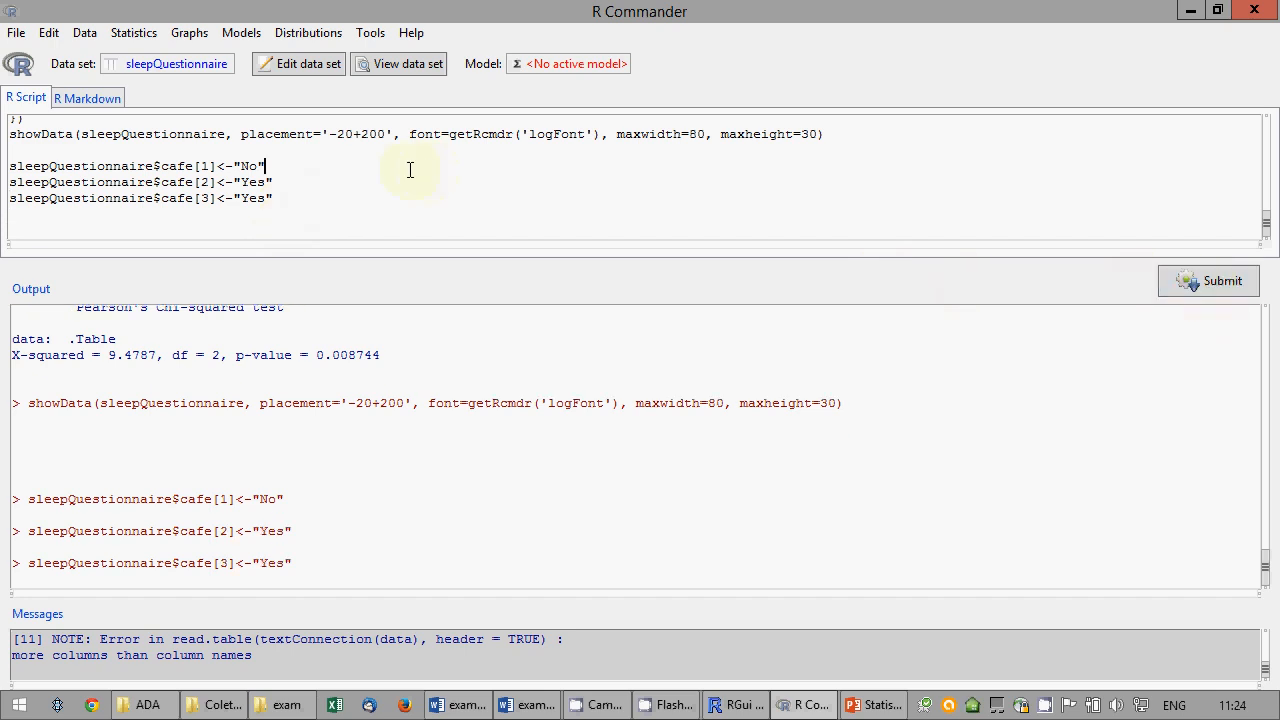
key(Down)
key(shift+Down)
key(shift+Down)
key(shift+Down)
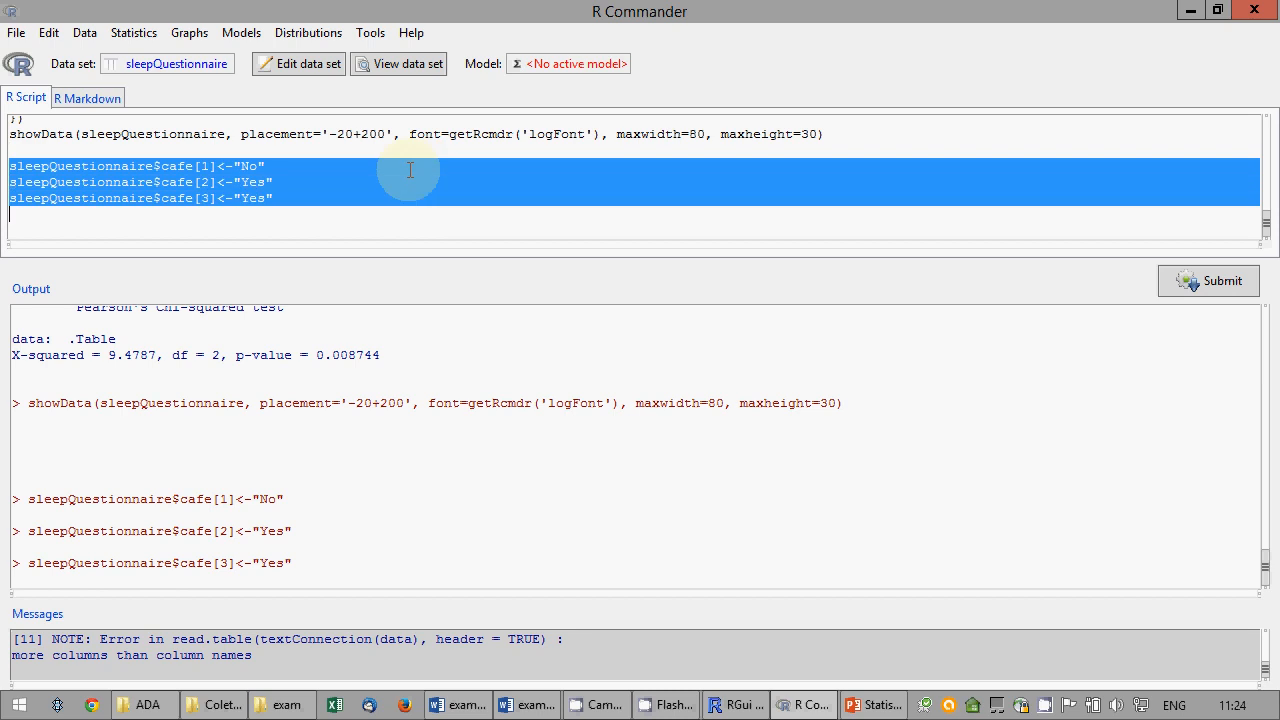
key(Down)
key(ctrl+v)
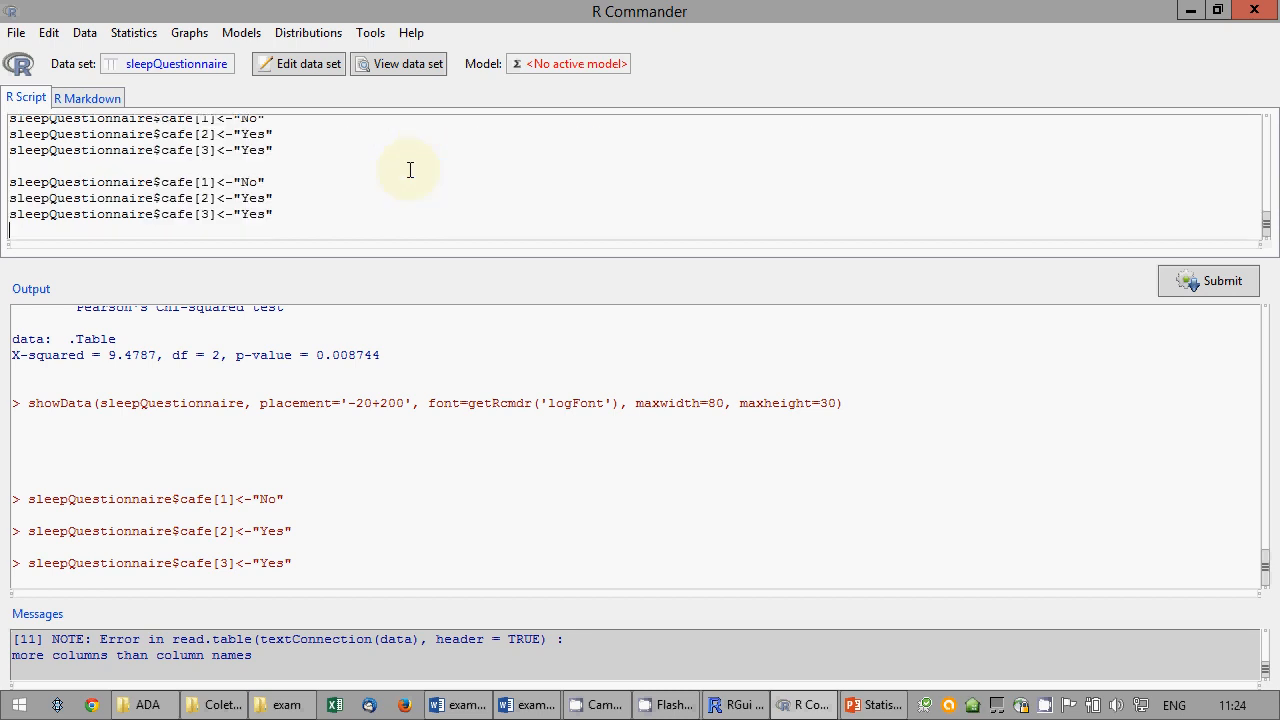
key(Return)
key(ctrl+v)
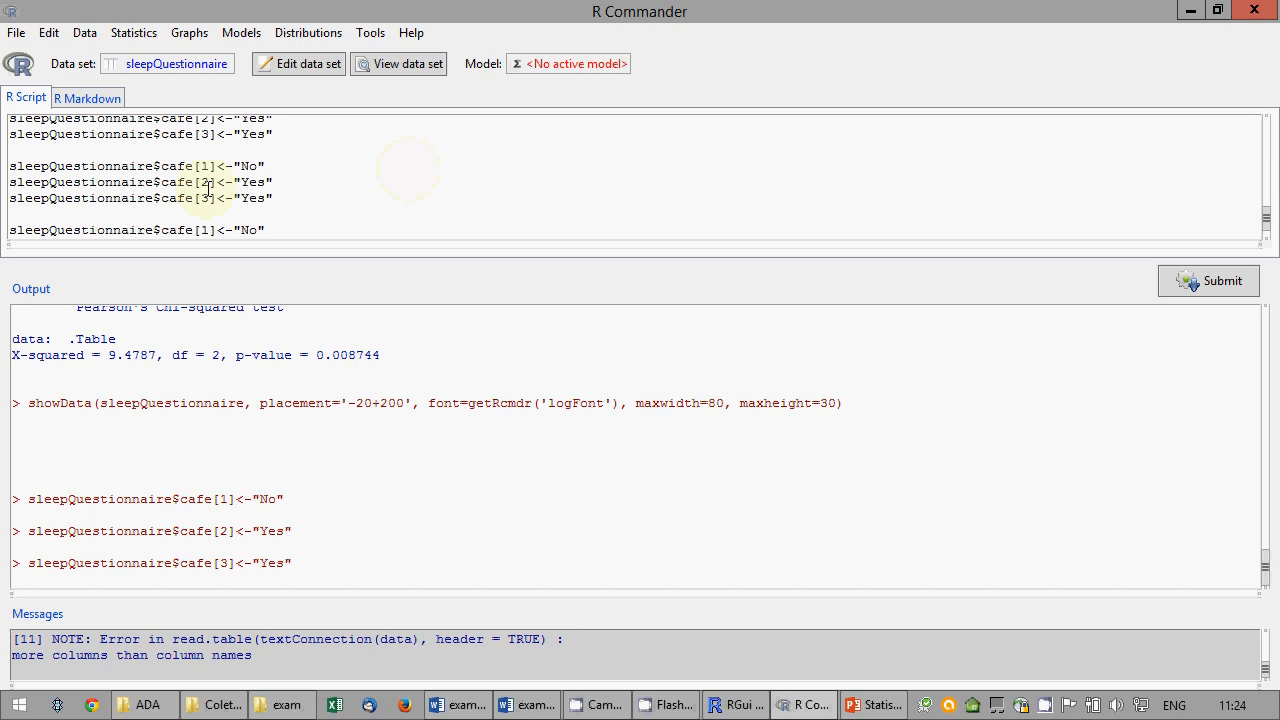
Replace cafe with library in all three assignment lines of the second block in the R script.
drag(194, 166, 160, 166)
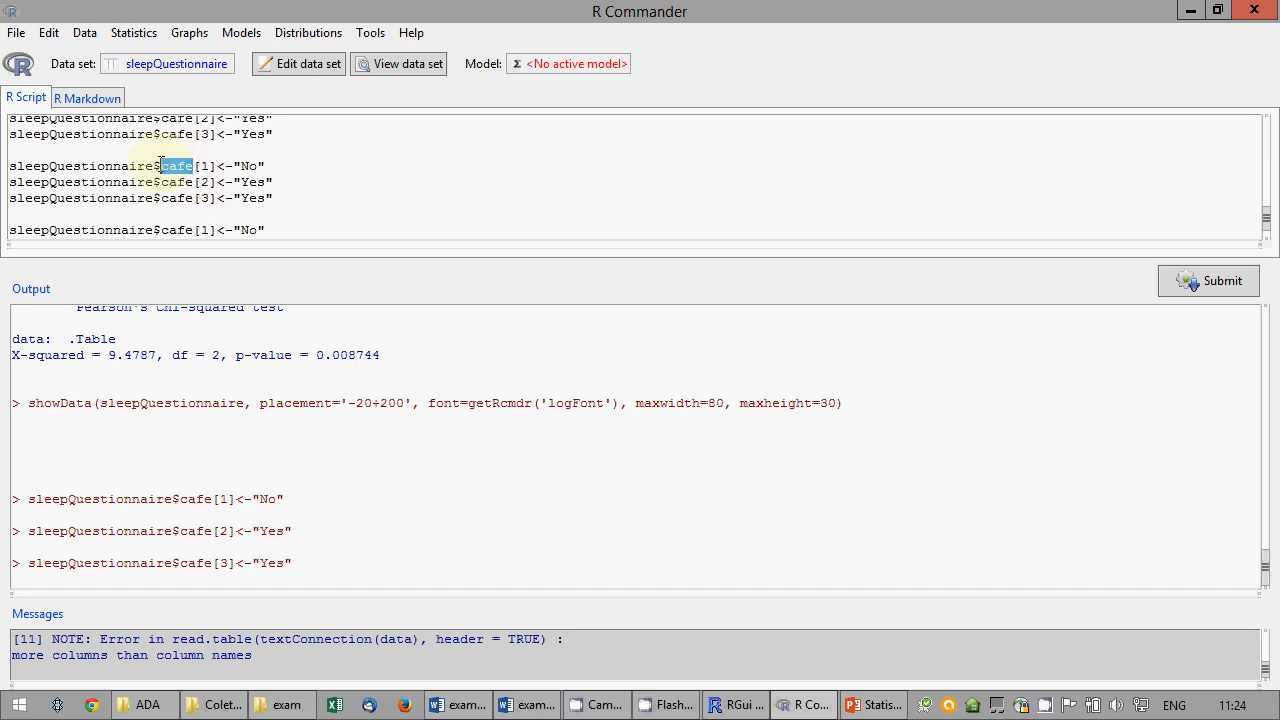
text(library)
key(shift+Left)
key(shift+Left)
key(shift+Left)
key(shift+Left)
key(shift+Left)
key(shift+Left)
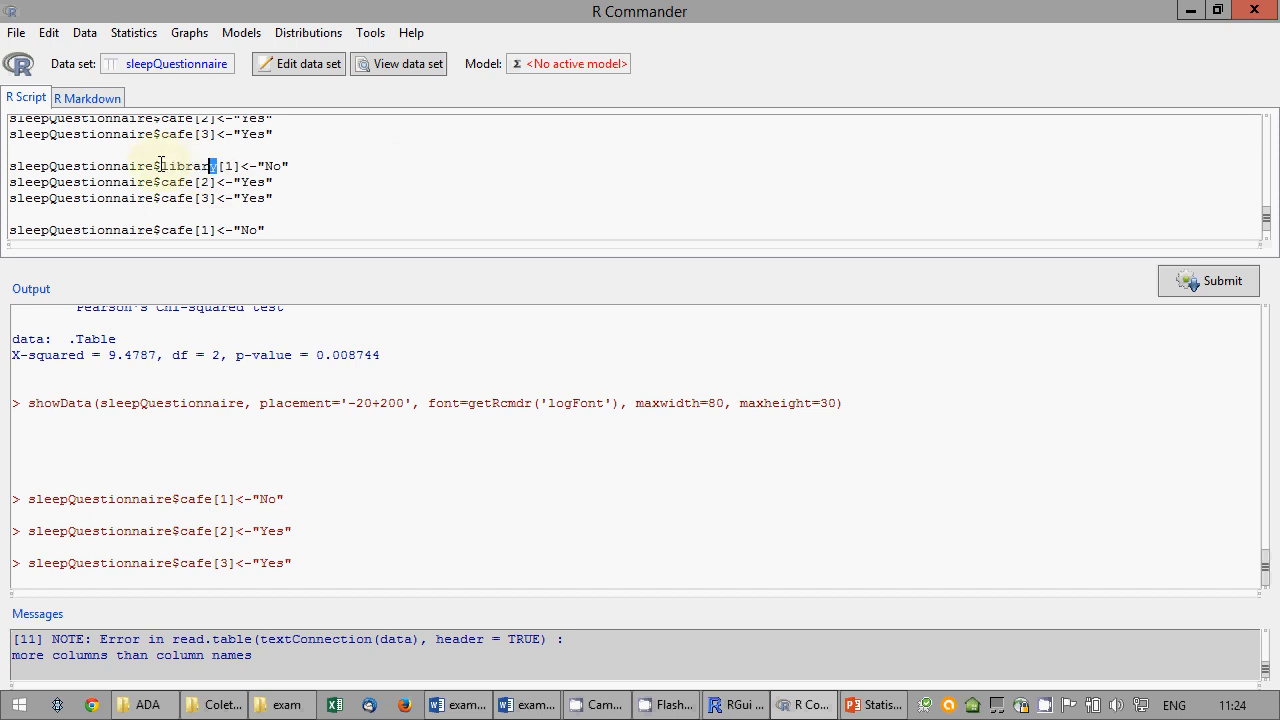
key(shift+Left)
mouse_move(162, 182)
mouse_down()
mouse_move(193, 182)
mouse_move(163, 200)
mouse_up()
key(ctrl+v)
key(ctrl+v)
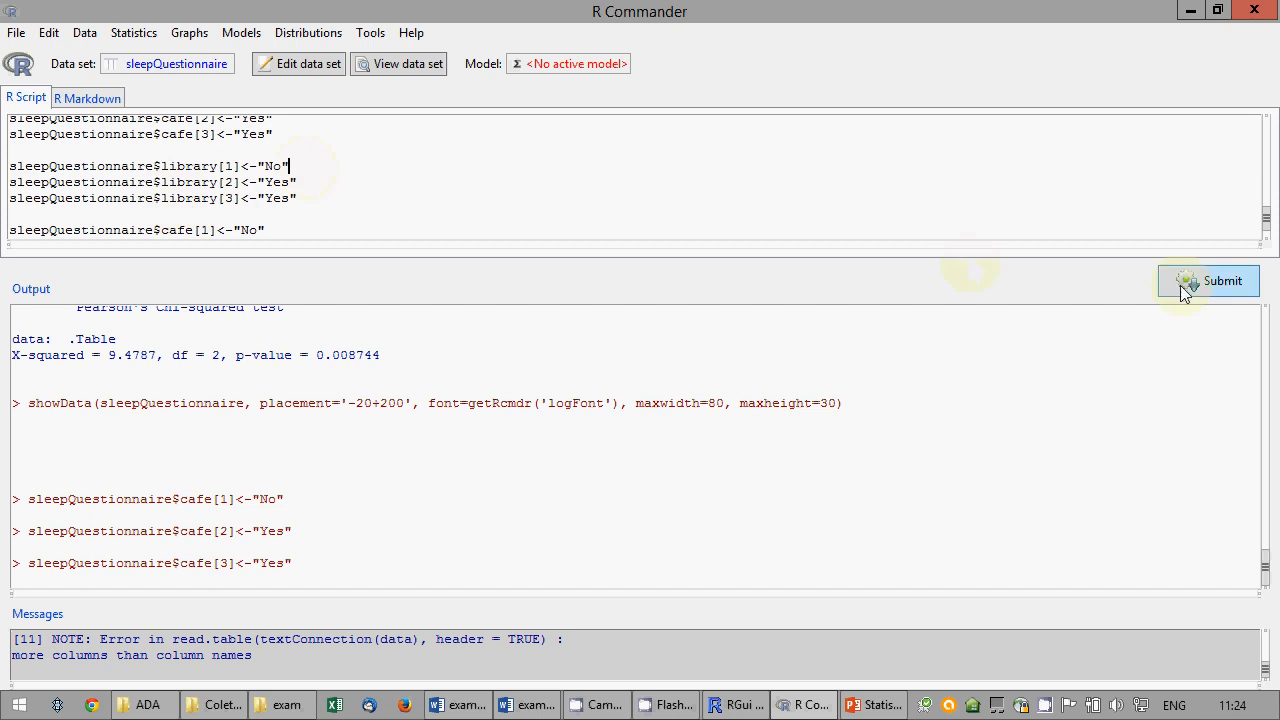
Run the library[1], library[2] and library[3] assignment lines from the R script.
click(1186, 283)
click(1171, 279)
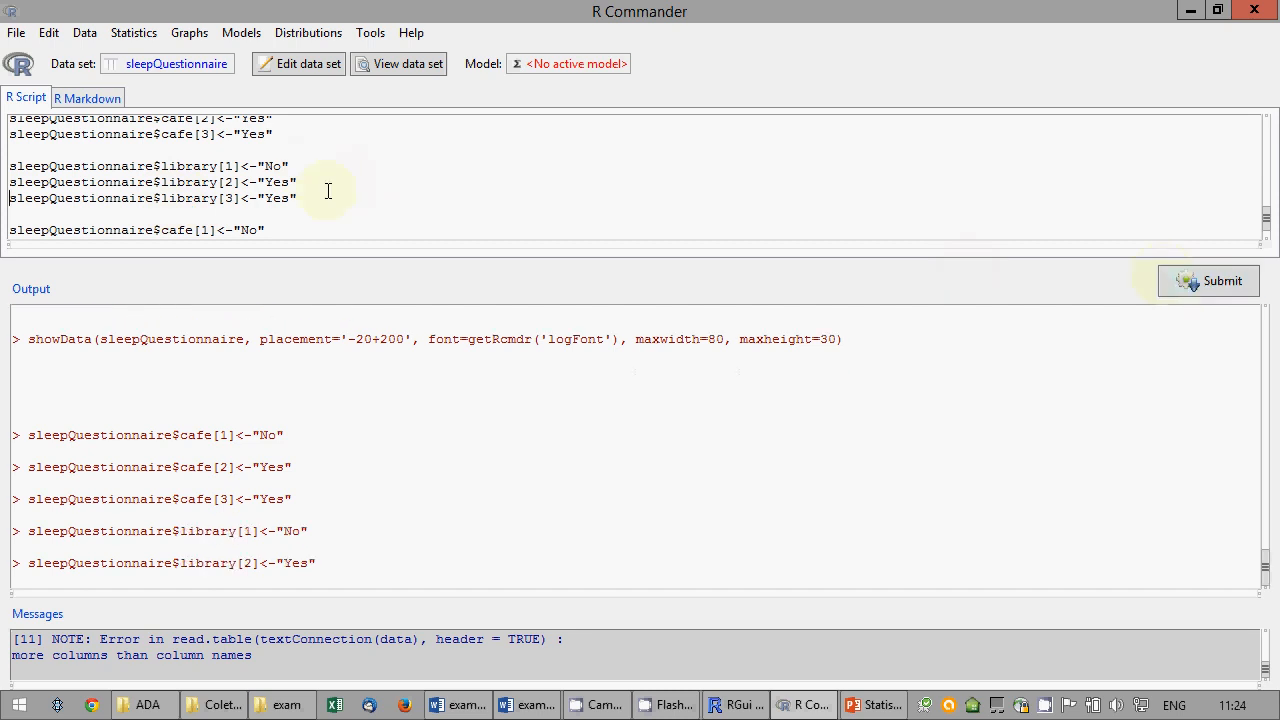
click(1186, 281)
Replace cafe with restaurant in the three lines of the last block and change the restaurant[2] value to "No".
scroll(330, 165, down, 1)
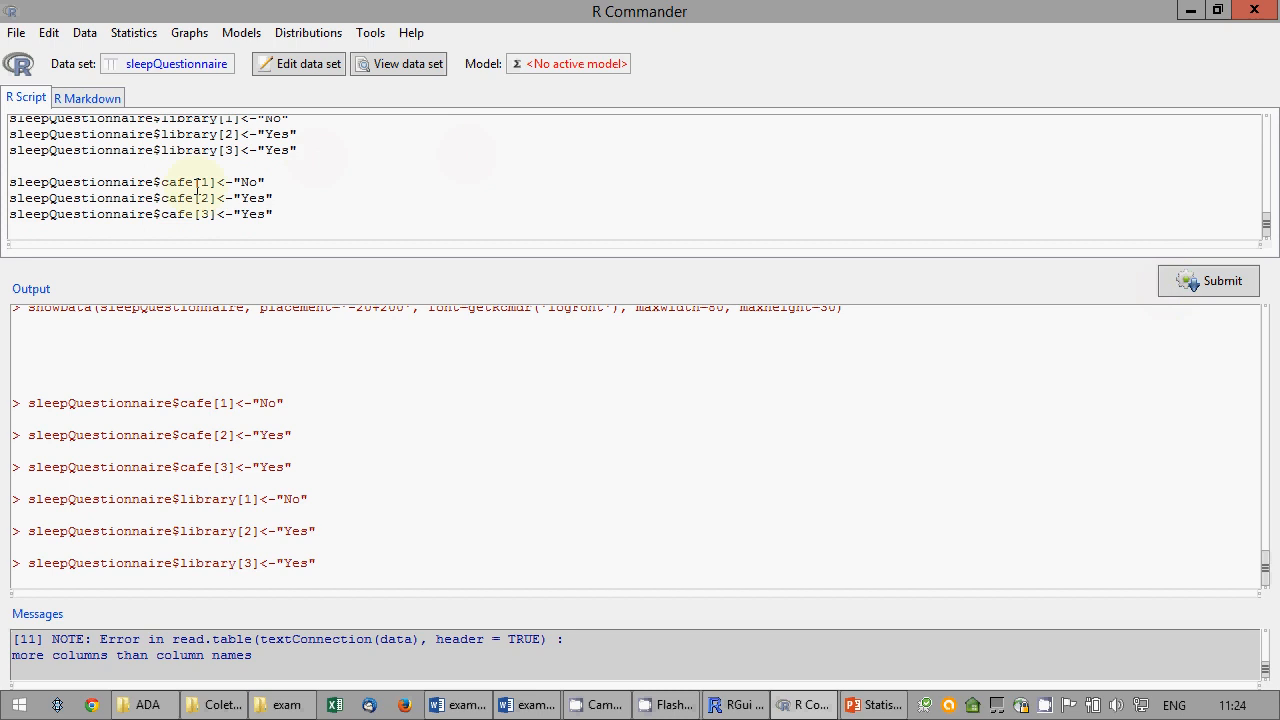
double_click(193, 181)
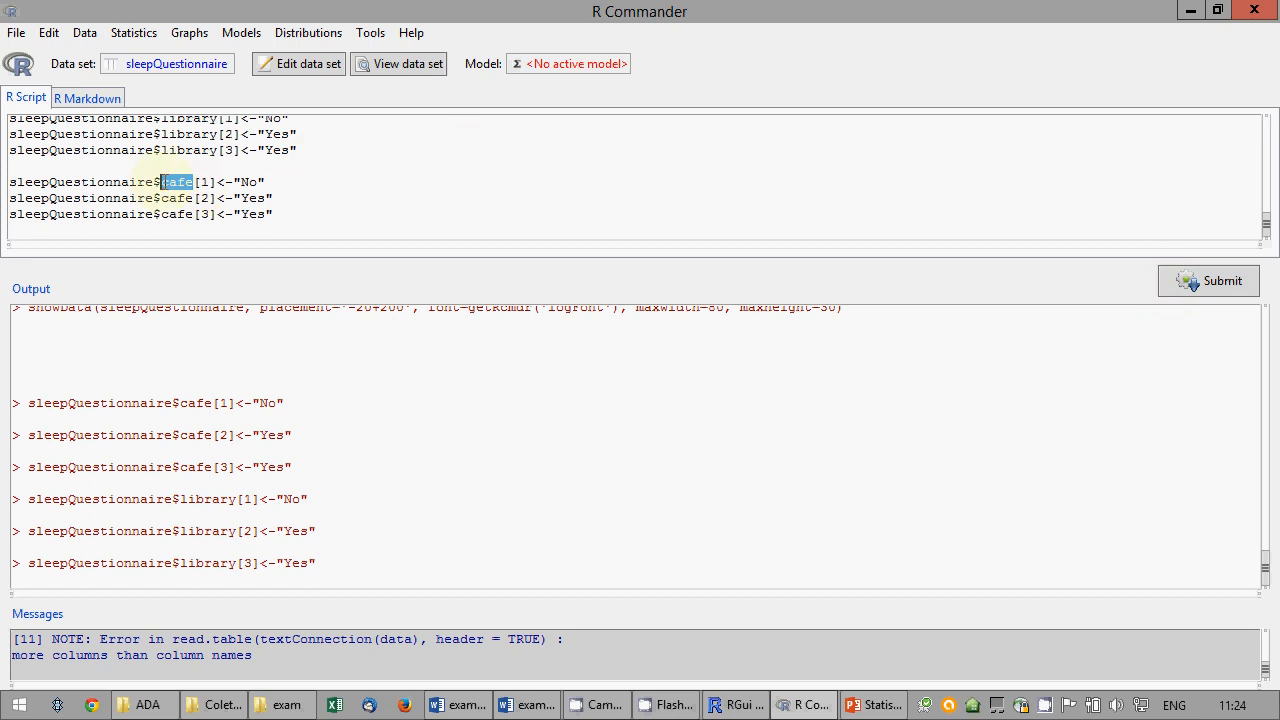
text(festaurant)
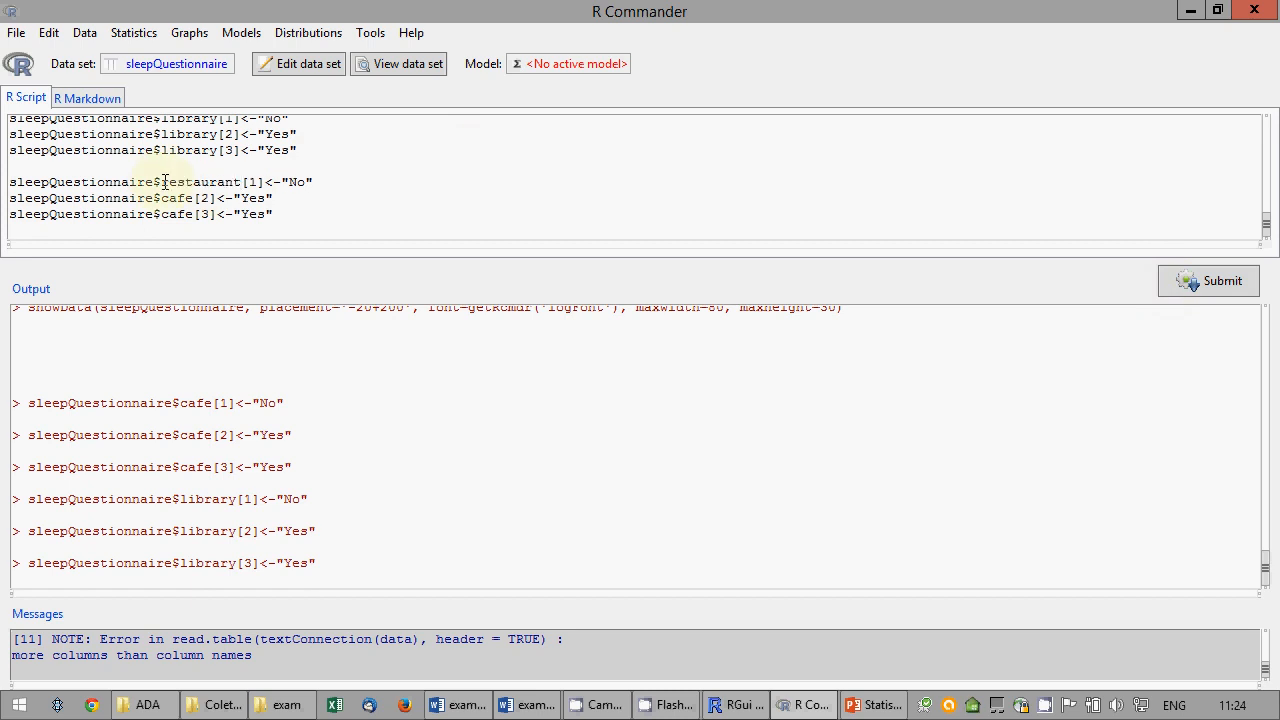
key(shift+Left)
shift+click(163, 182)
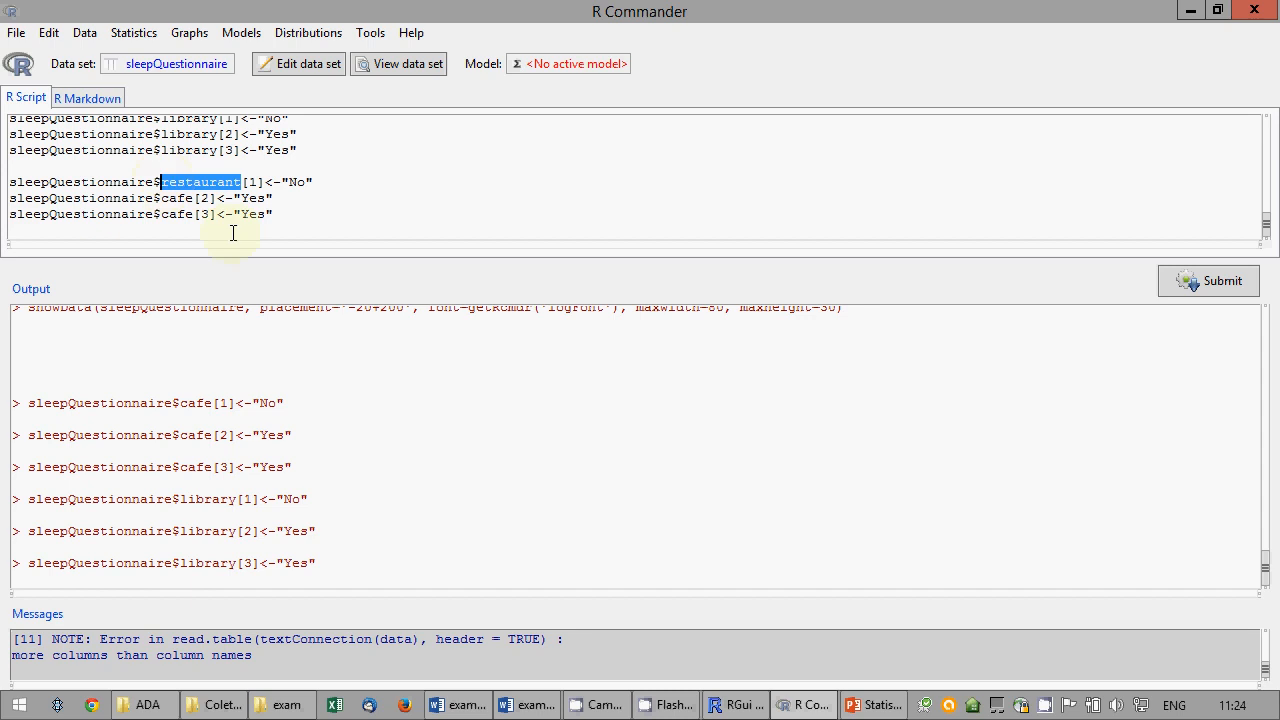
drag(194, 198, 161, 214)
key(ctrl+v)
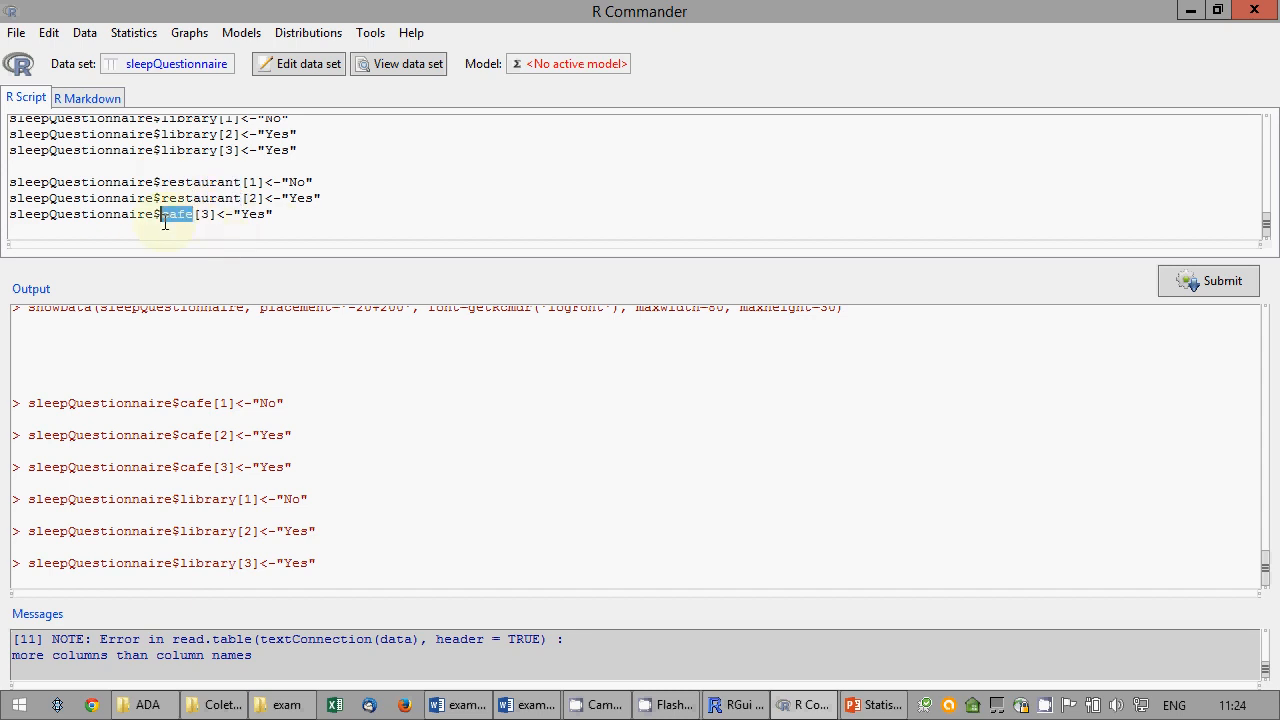
key(ctrl+v)
double_click(305, 198)
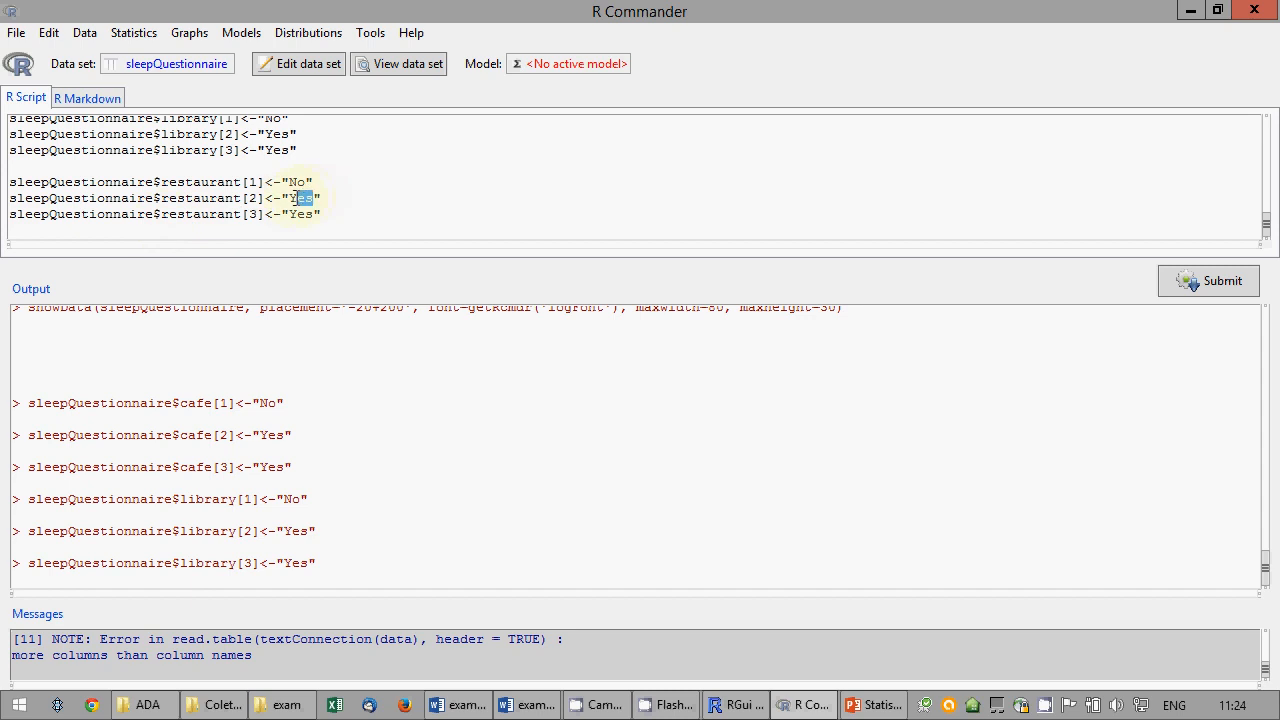
text(No)
Run the restaurant[1], restaurant[2] and restaurant[3] assignment lines from the R script.
click(314, 183)
click(1185, 281)
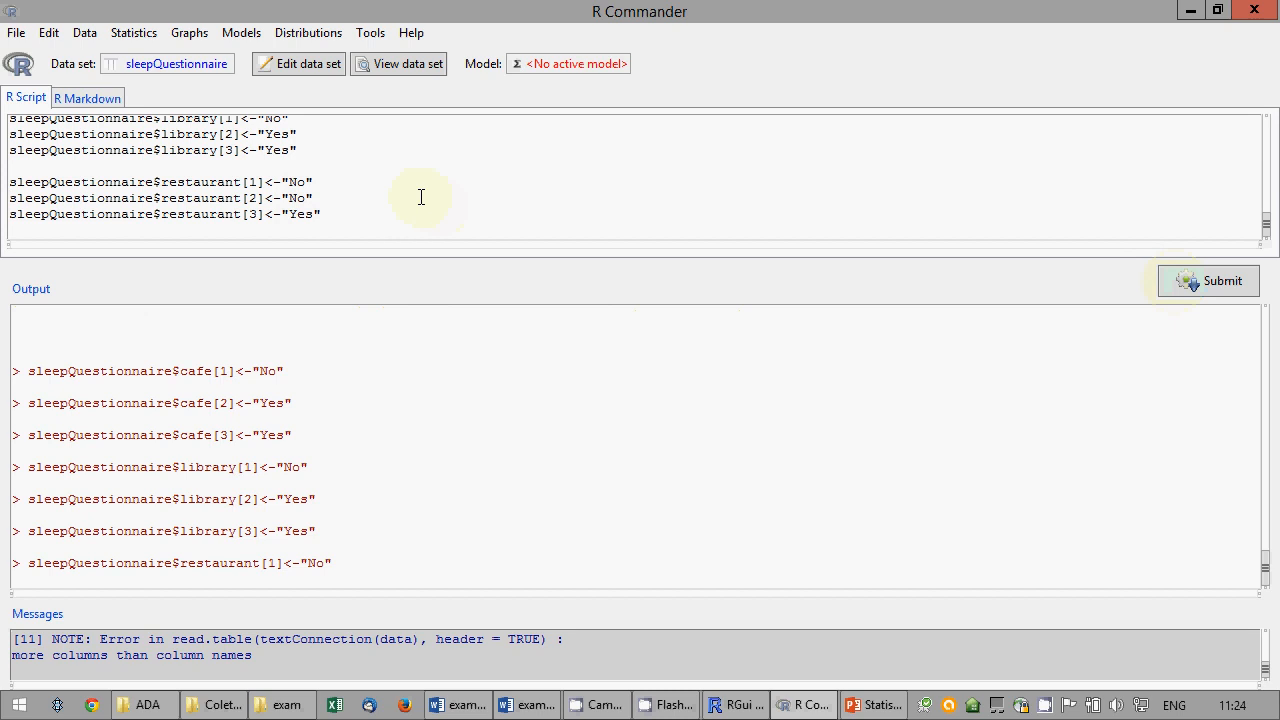
click(420, 197)
click(1200, 281)
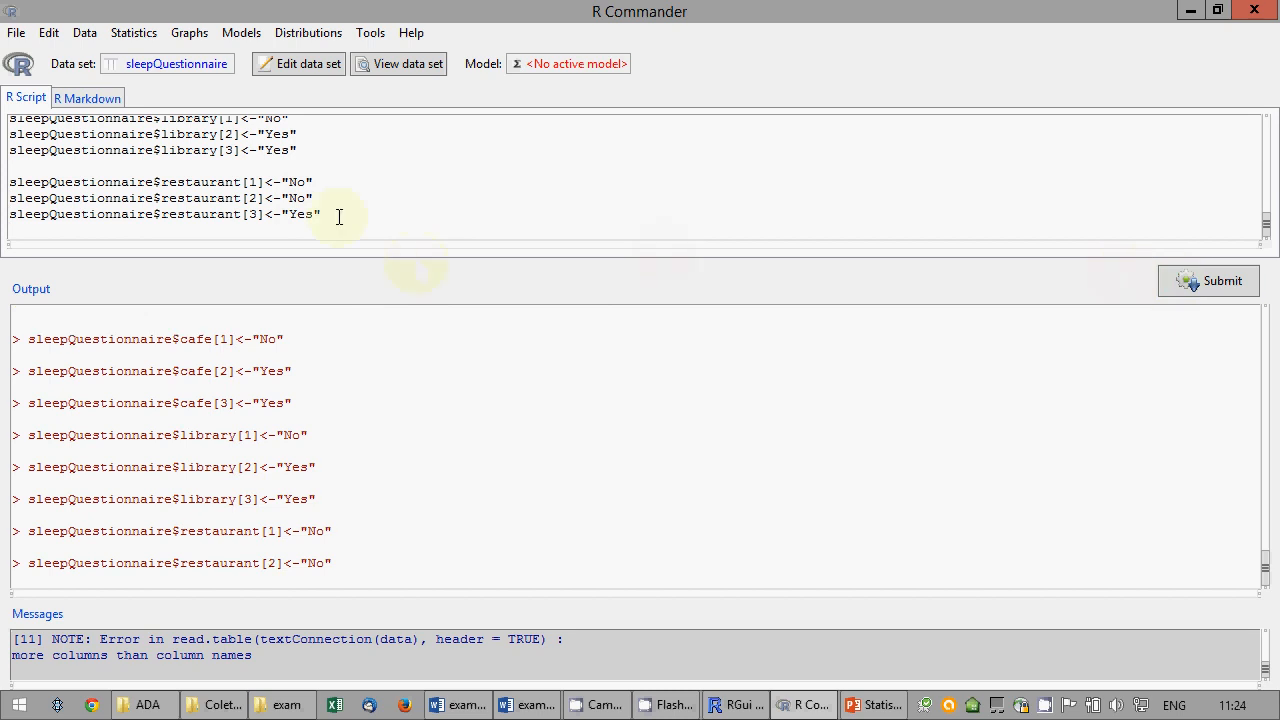
click(1208, 287)
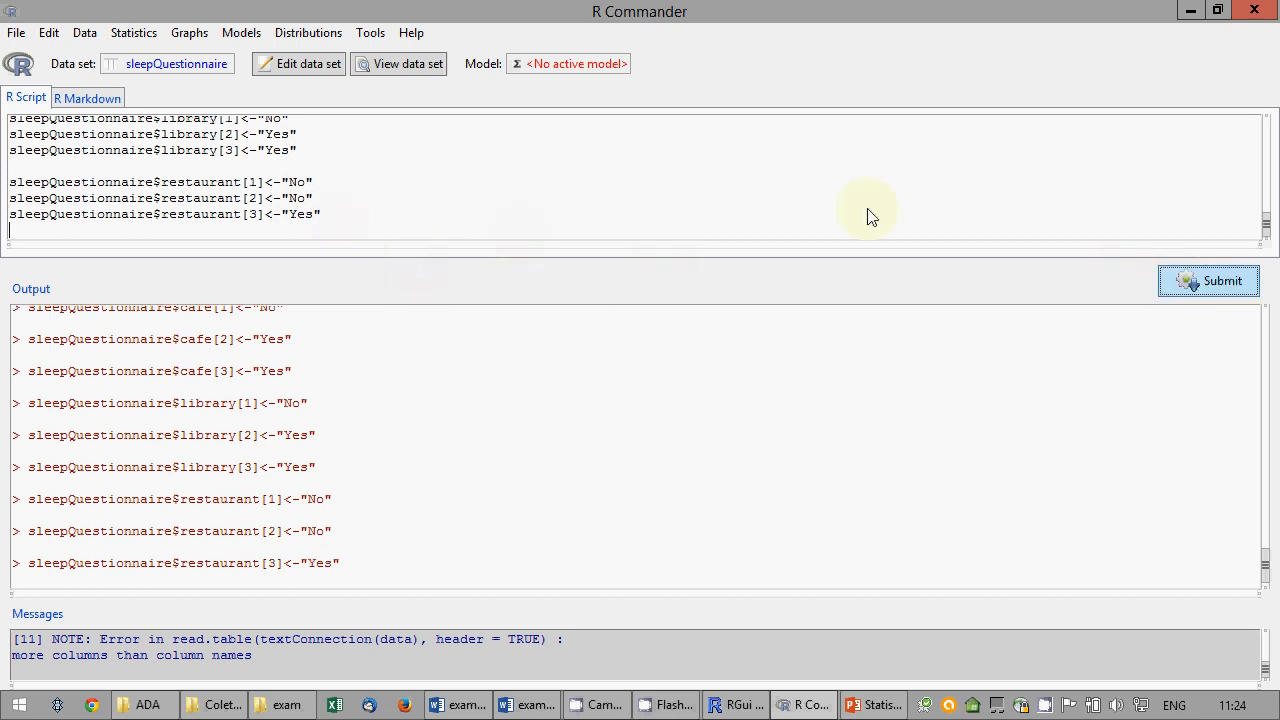
View the sleepQuestionnaire data set and check the cafe, library and restaurant columns at its far end.
click(407, 66)
drag(725, 215, 292, 69)
drag(234, 593, 800, 605)
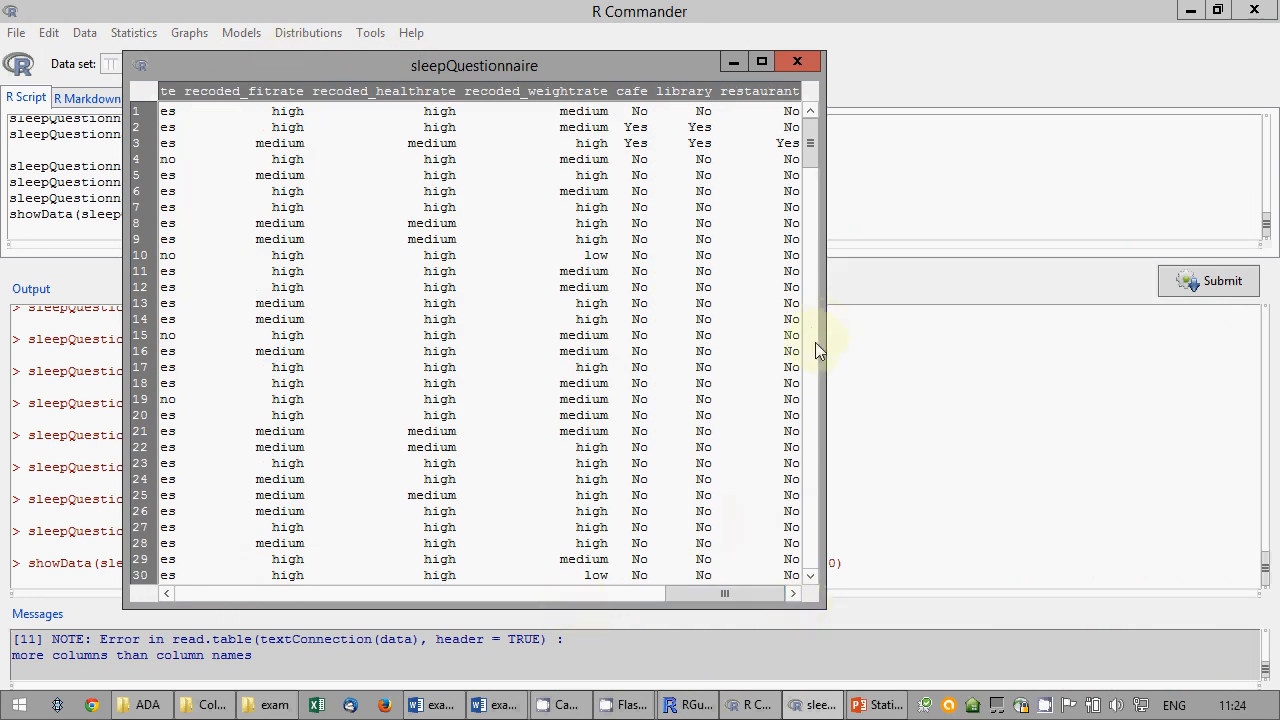
mouse_move(811, 141)
mouse_down()
mouse_move(837, 466)
mouse_move(831, 557)
mouse_move(811, 400)
mouse_move(811, 125)
mouse_up()
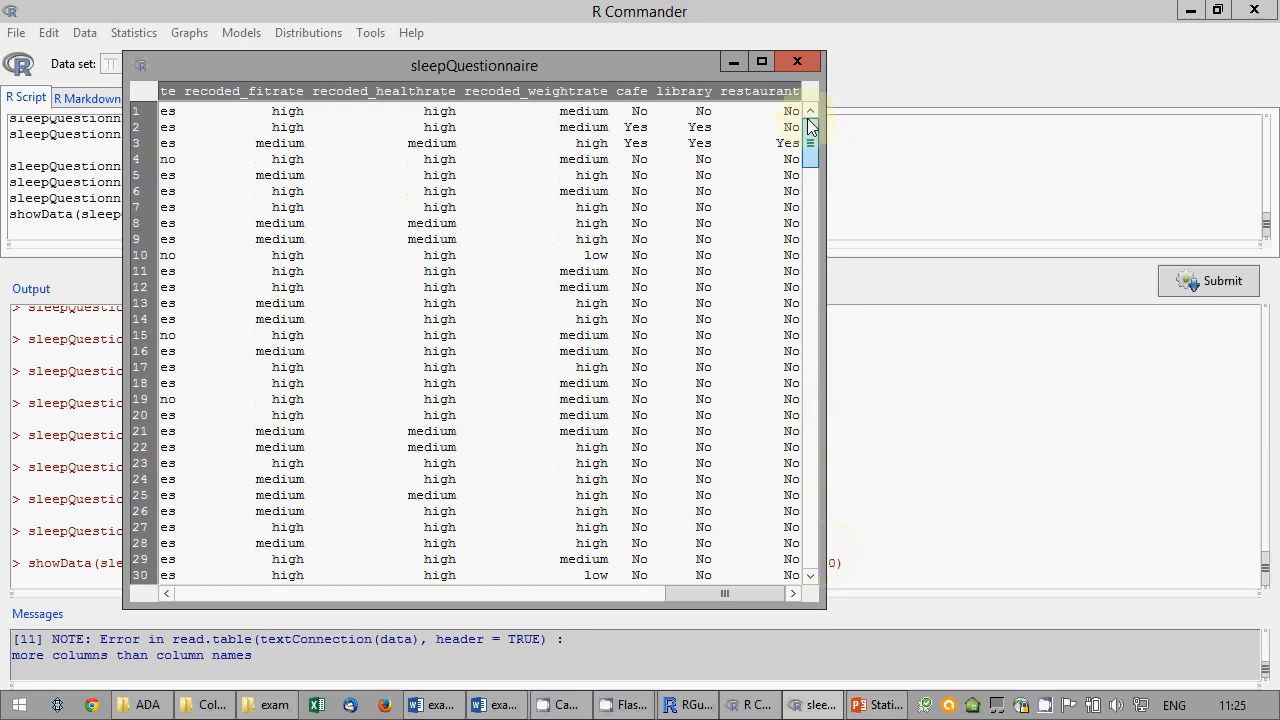
click(814, 64)
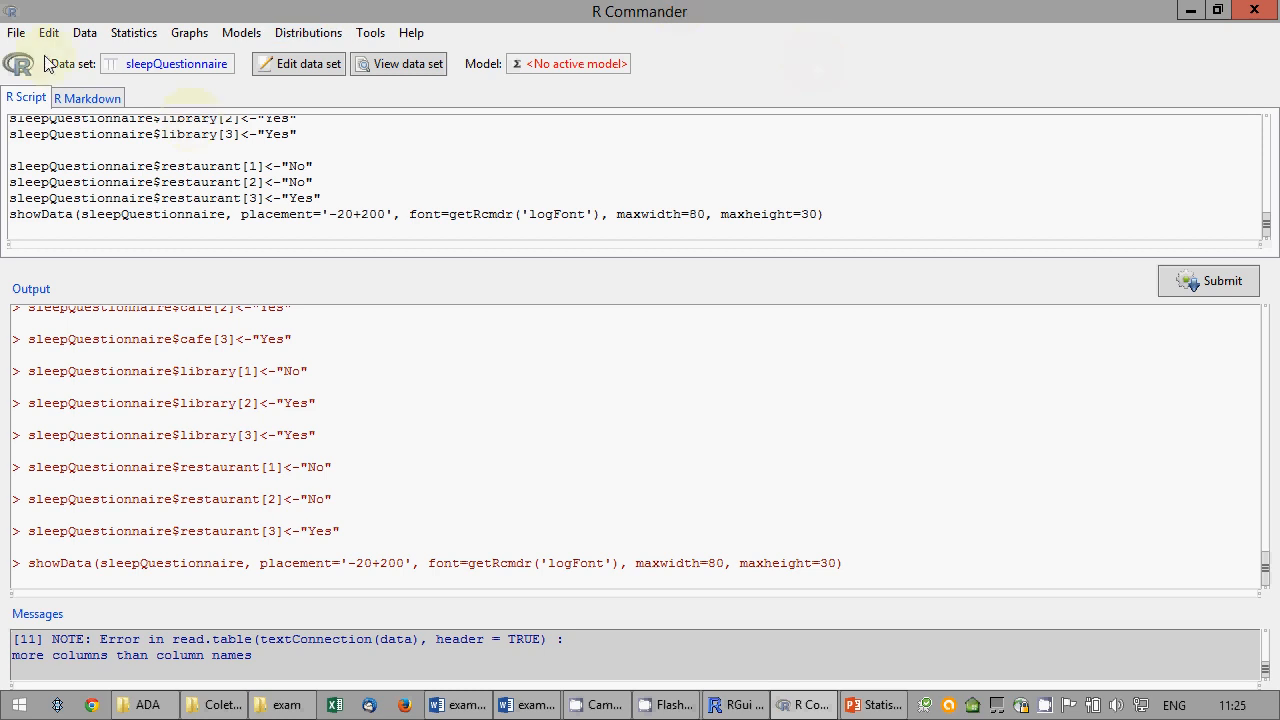
Save the R script, the output and the R workspace.
click(16, 32)
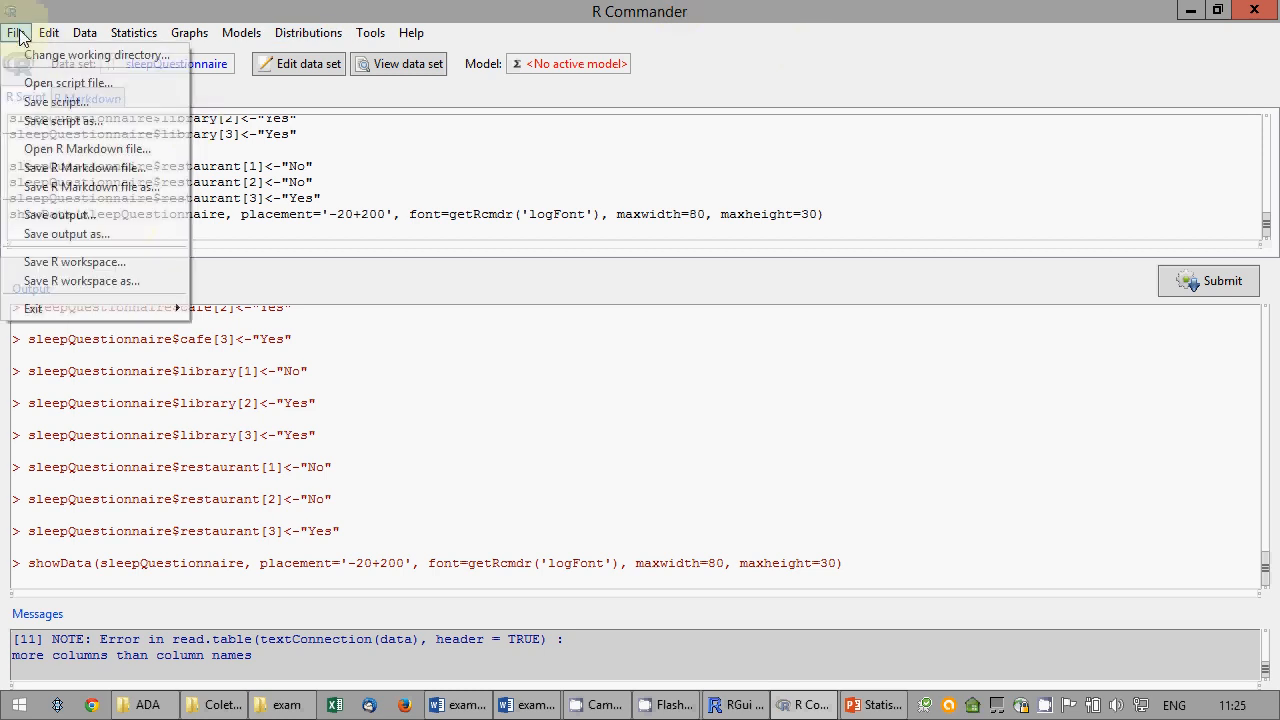
click(51, 104)
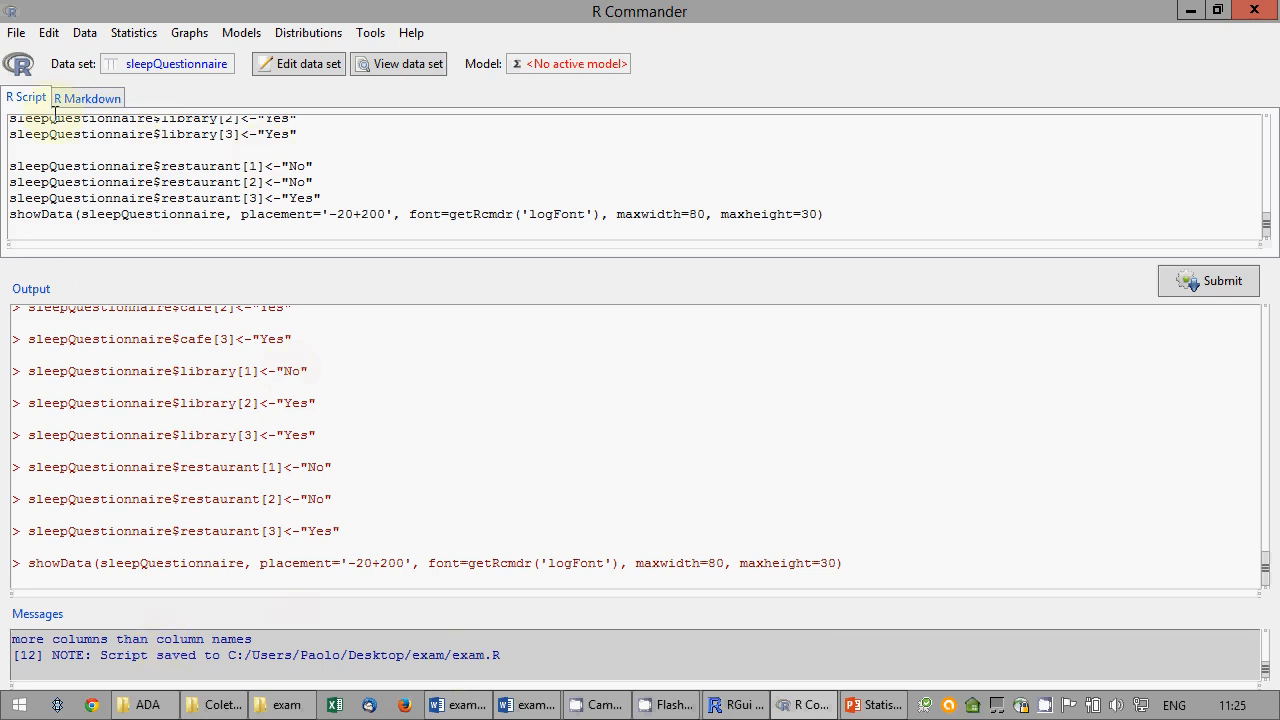
click(16, 32)
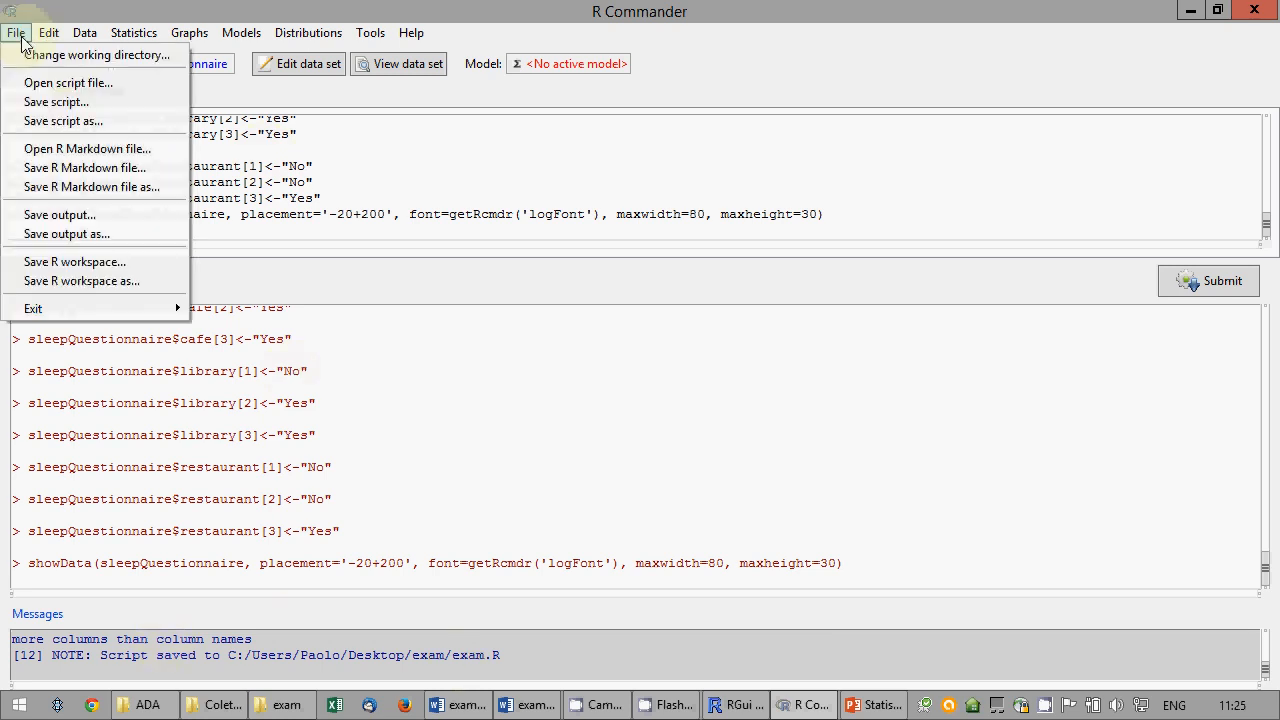
click(58, 214)
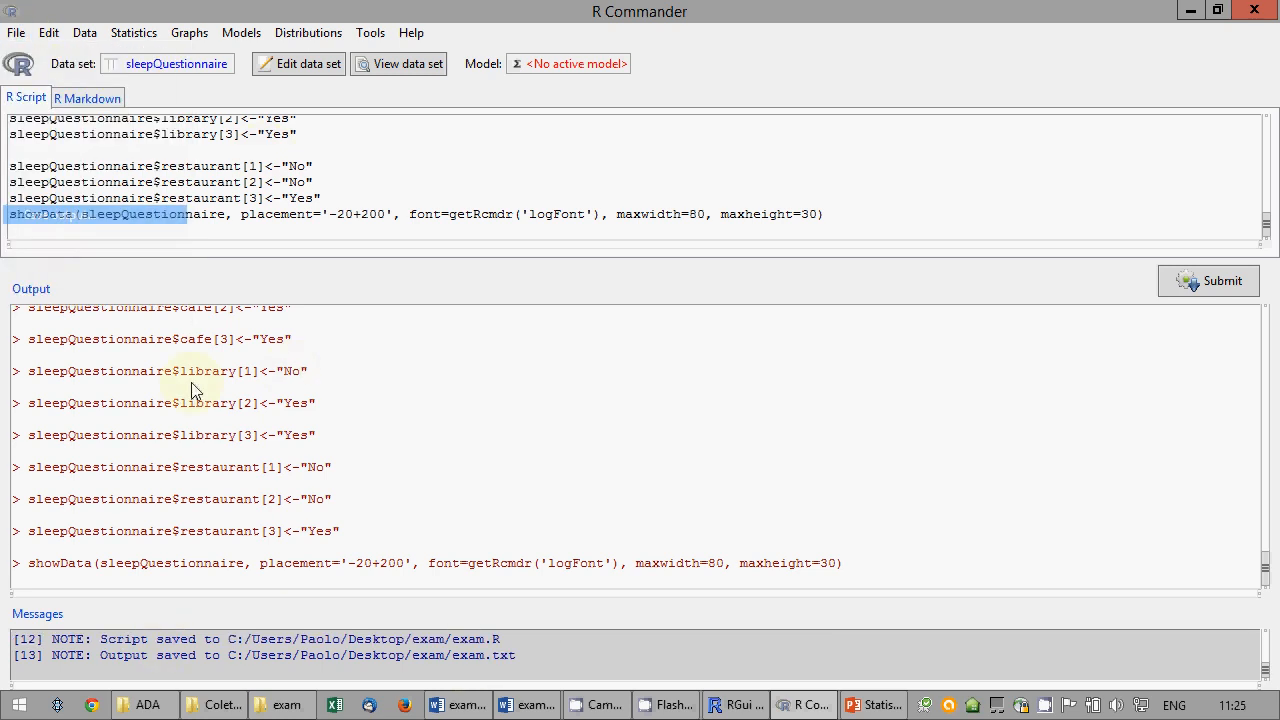
click(16, 32)
click(73, 254)
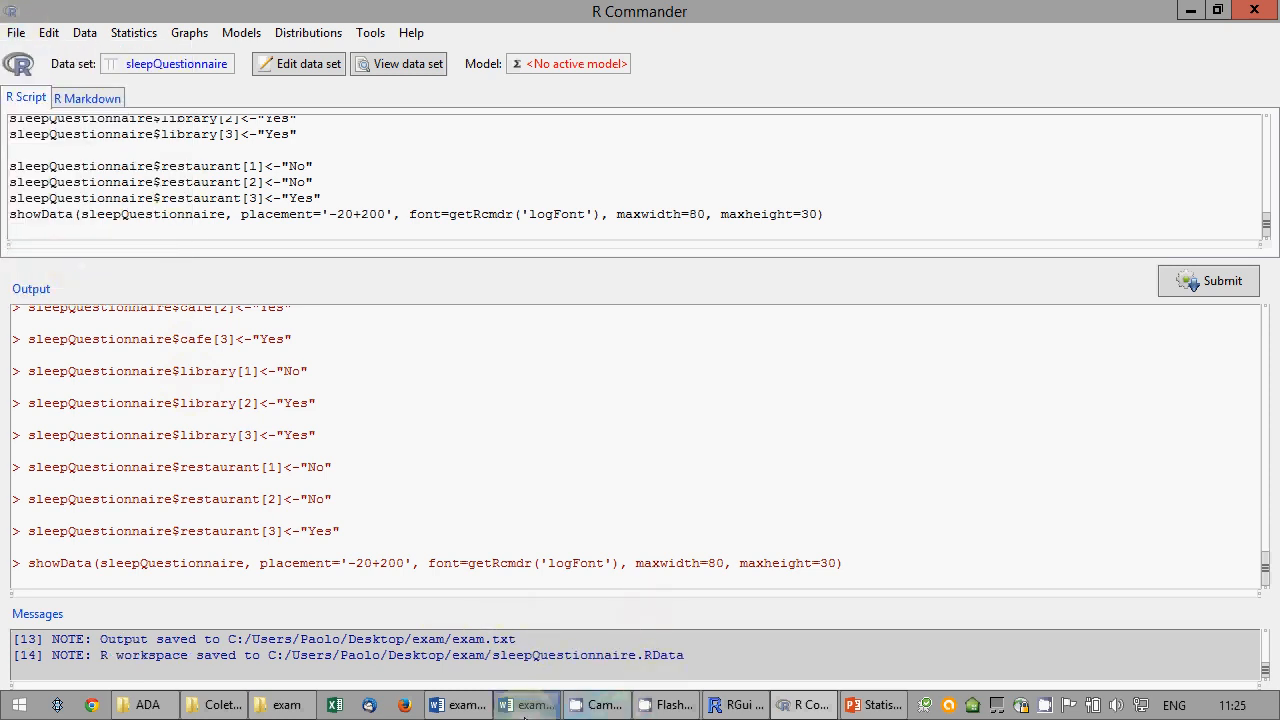
Copy the cafe, library and restaurant assignment lines from the R script to the end of exam.docx in Word and save it.
click(530, 705)
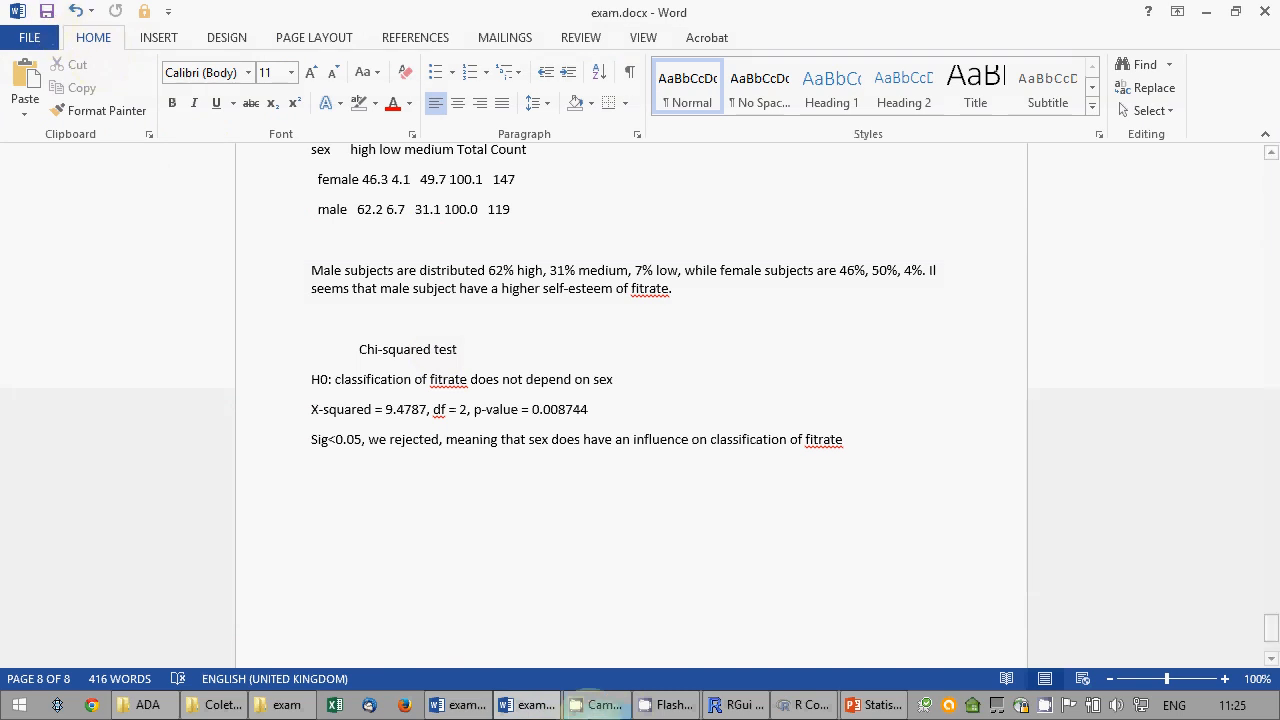
click(543, 707)
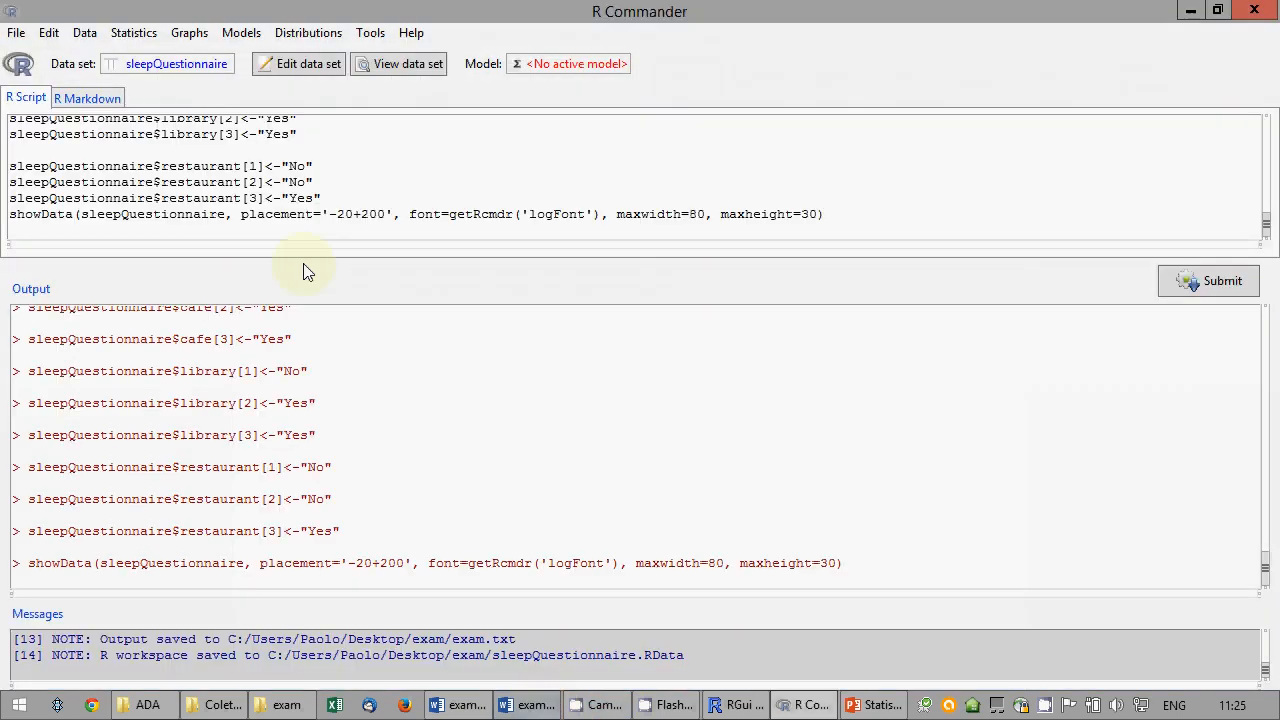
drag(320, 198, 6, 224)
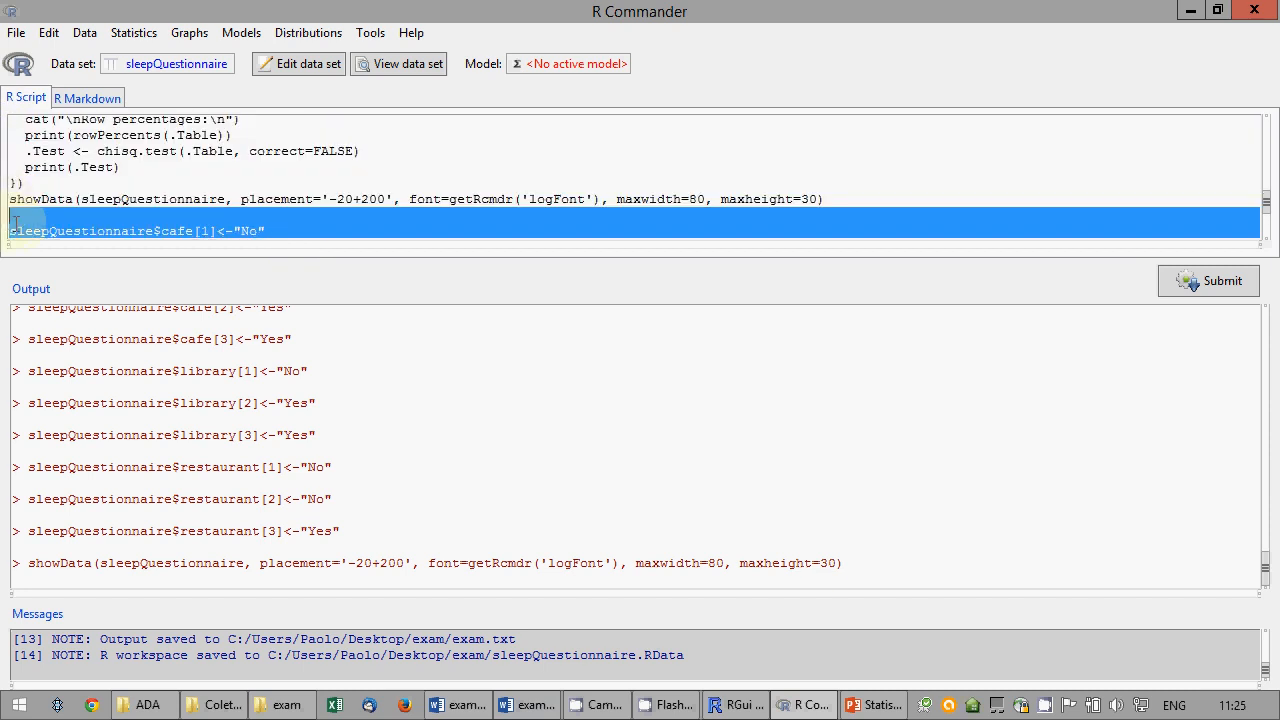
click(528, 705)
text(sleepQuestionnaire$cafe[1]<-"No" sleepQuestionnaire$cafe[2]<-"Yes" sleepQuestionnaire$cafe[3]<-"Yes"  sleepQuestionnaire$library[1]<-"No" sleepQuestionnaire$library[2]<-"Yes" sleepQuestionnaire$library[3]<-"Yes"  sleepQuestionnaire$restaurant[1]<-"No" sleepQuestionnaire$restaurant[2]<-"No" sleepQuestionnaire$restaurant[3]<-"Yes")
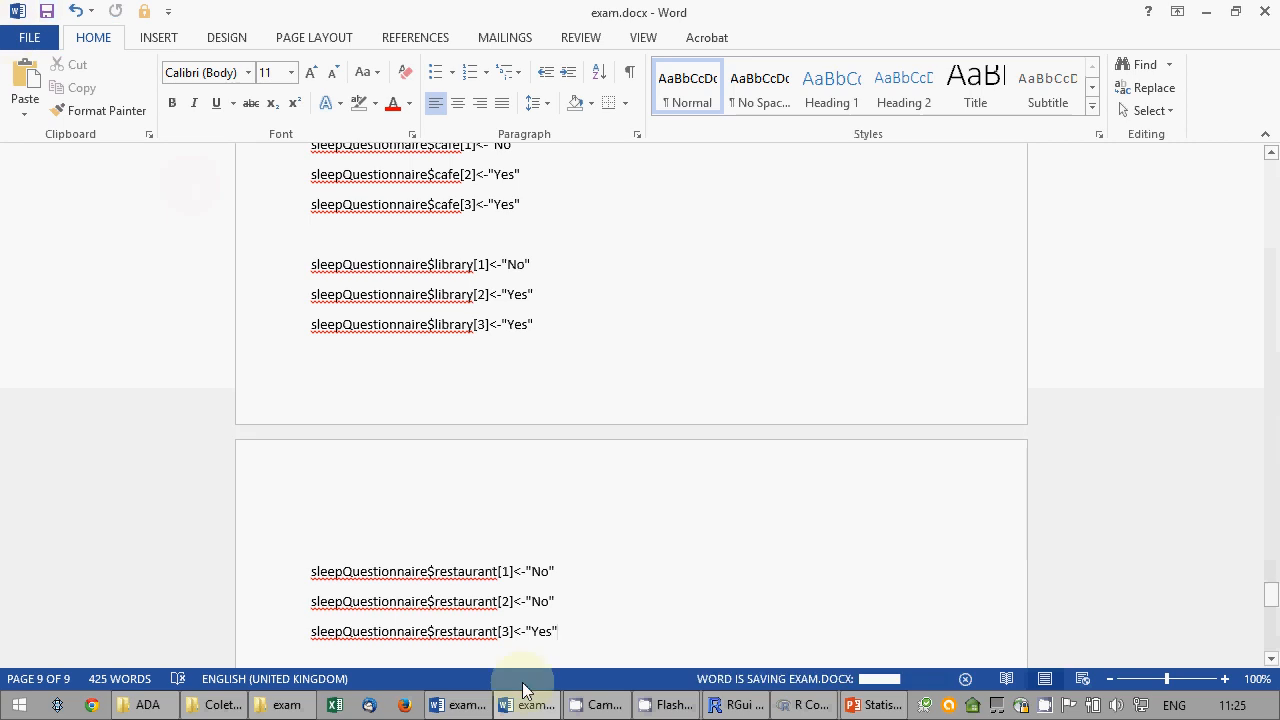
Return to R Commander and start a text file import with houses as the data set name.
click(528, 705)
scroll(324, 233, down, 3)
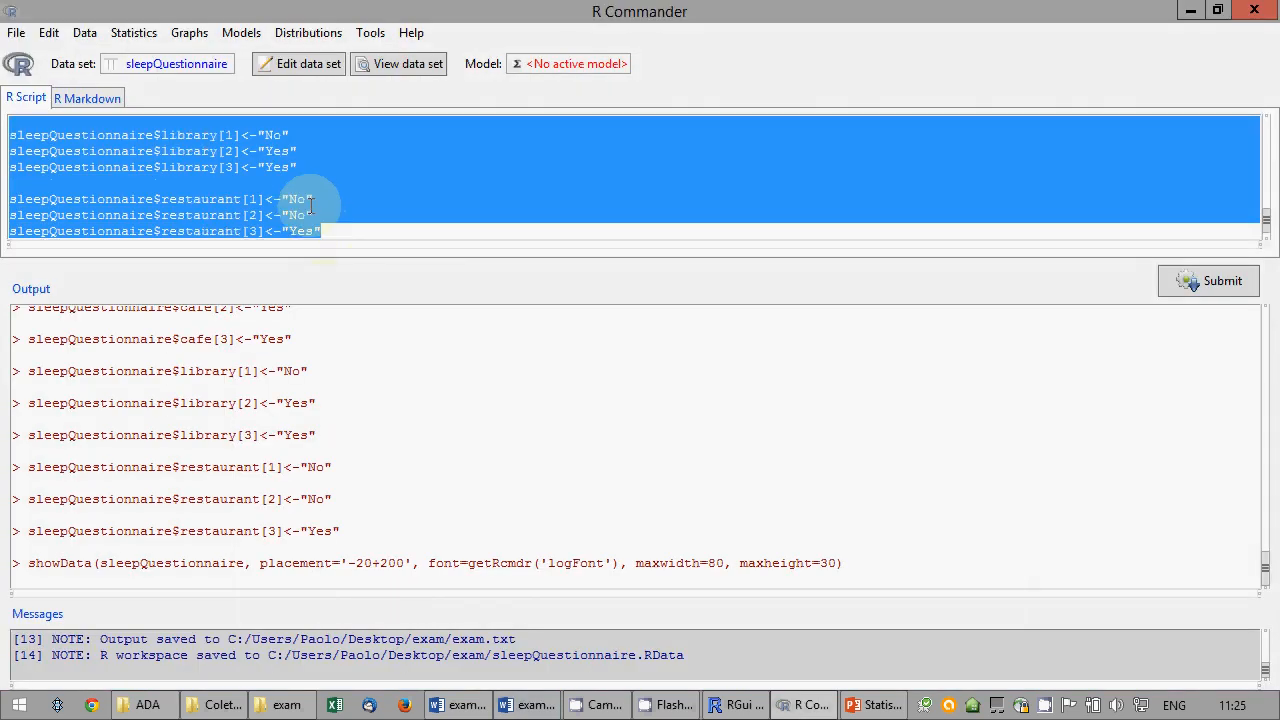
click(322, 229)
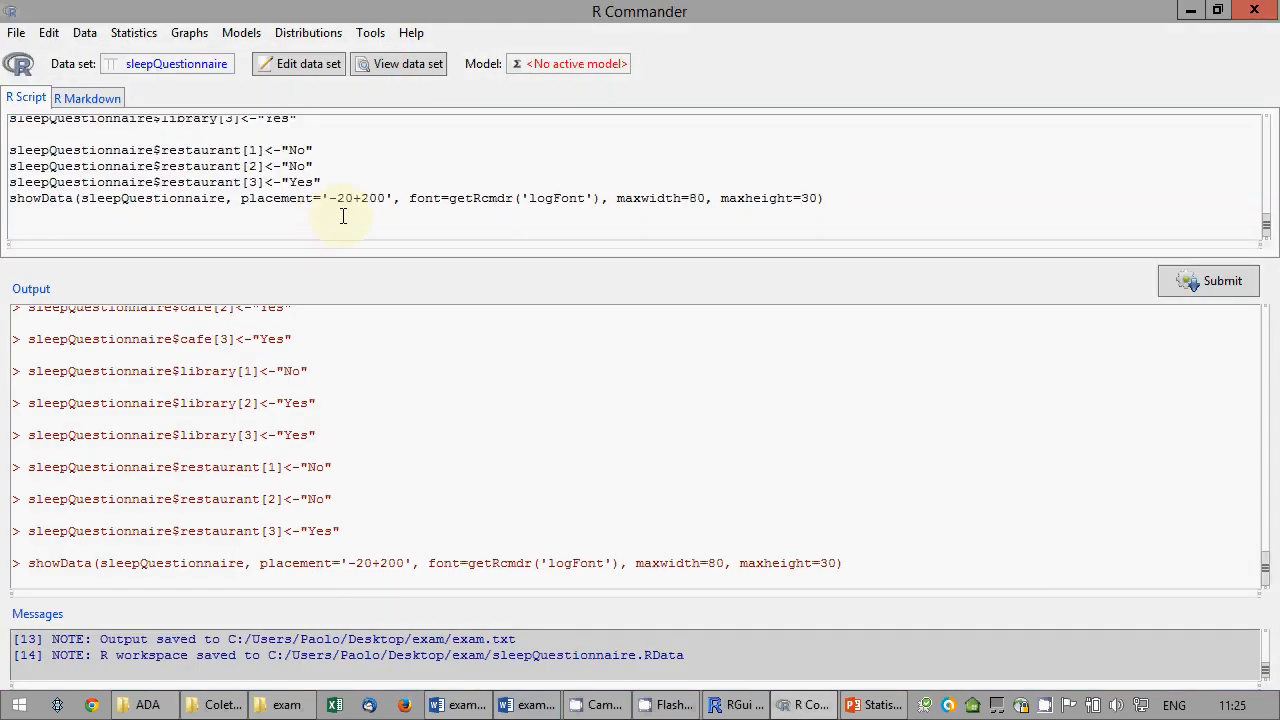
click(86, 33)
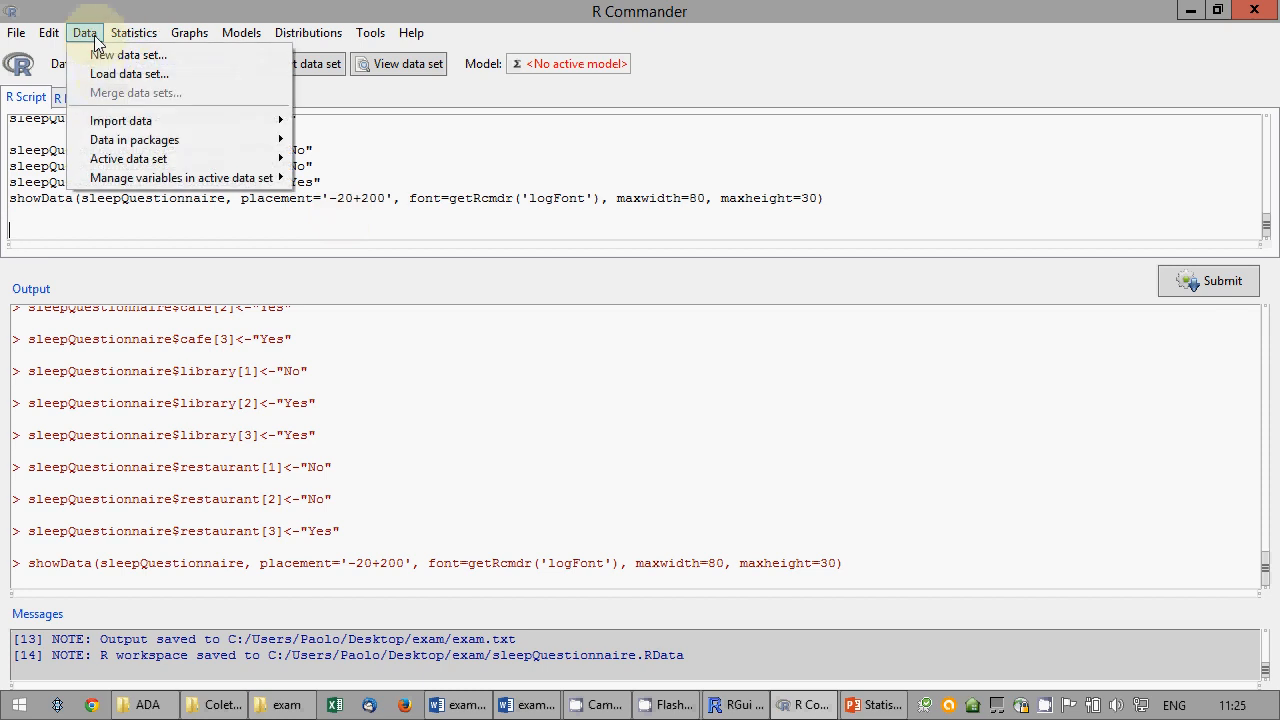
mouse_move(110, 122)
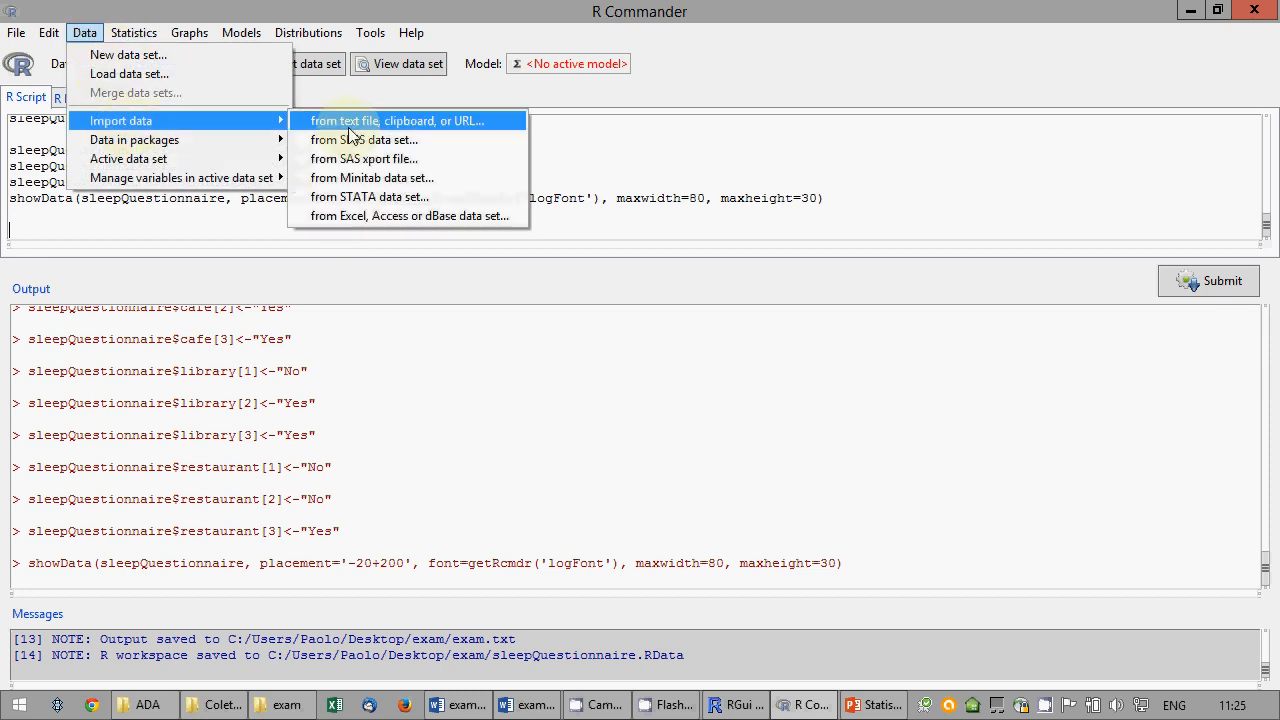
click(349, 124)
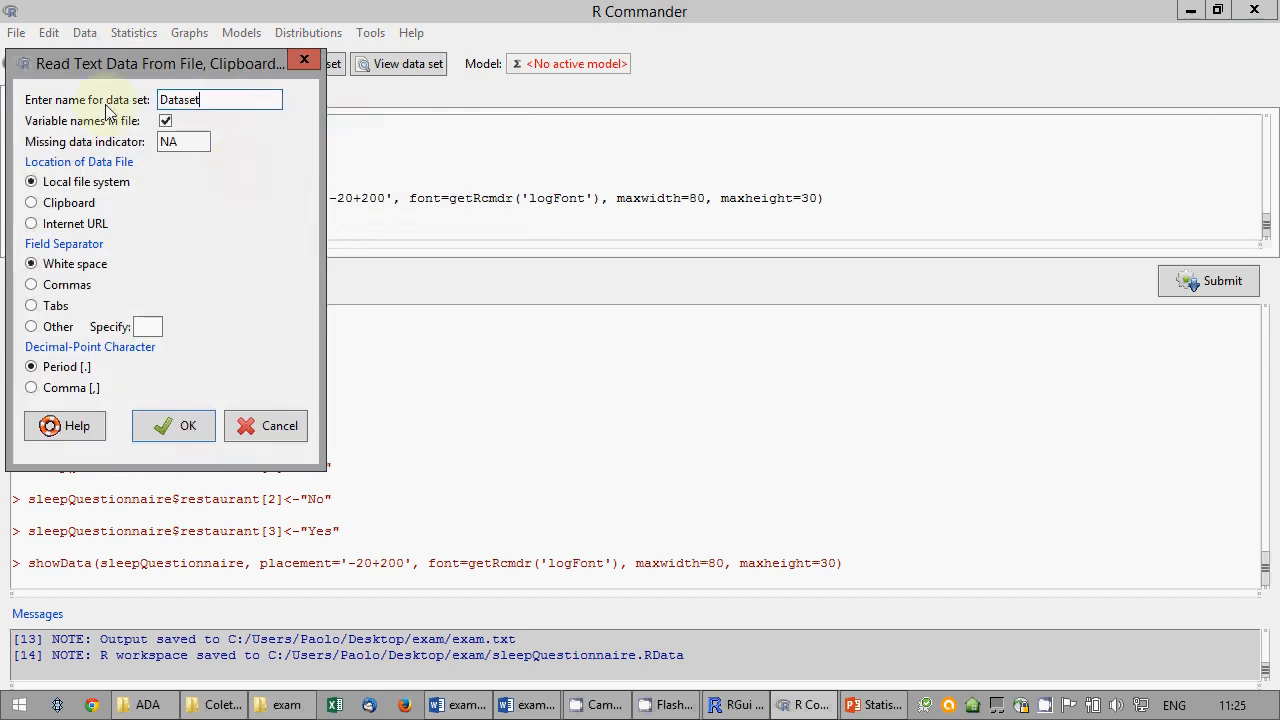
text(houses)
Open houses.txt from the exam folder to check its header row, column separator and decimal character, and return to the import settings.
click(277, 705)
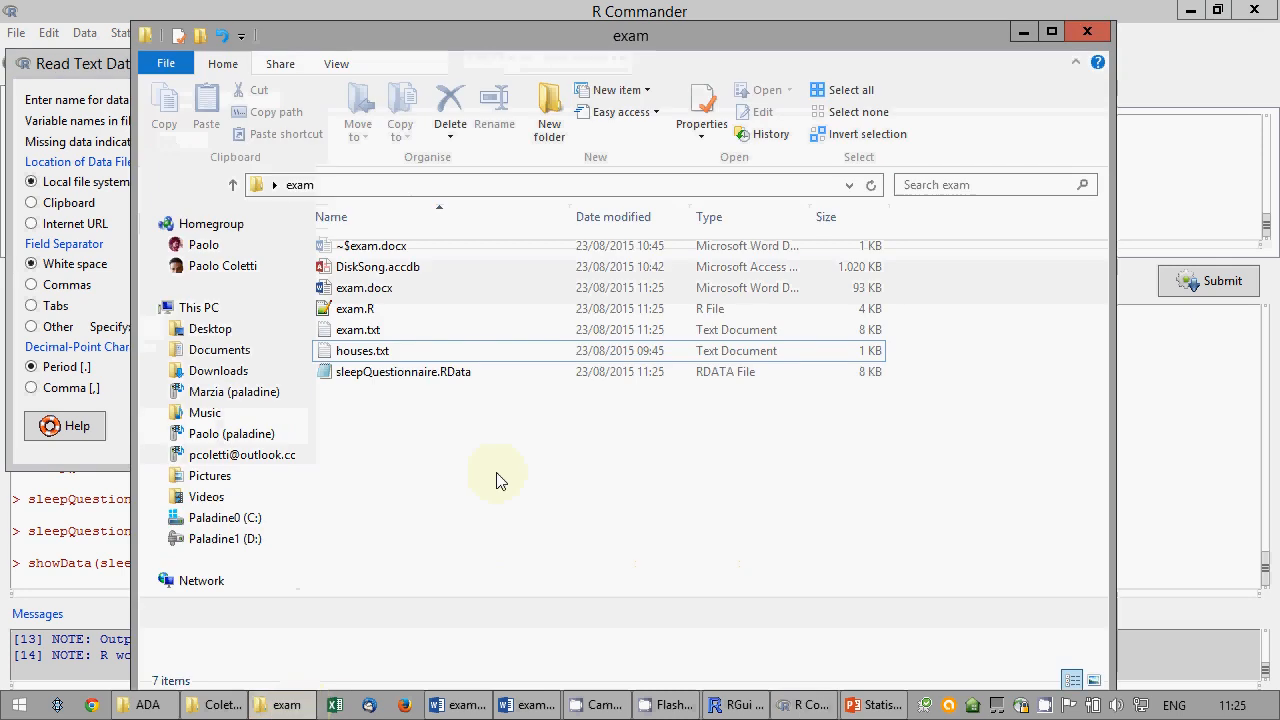
double_click(362, 351)
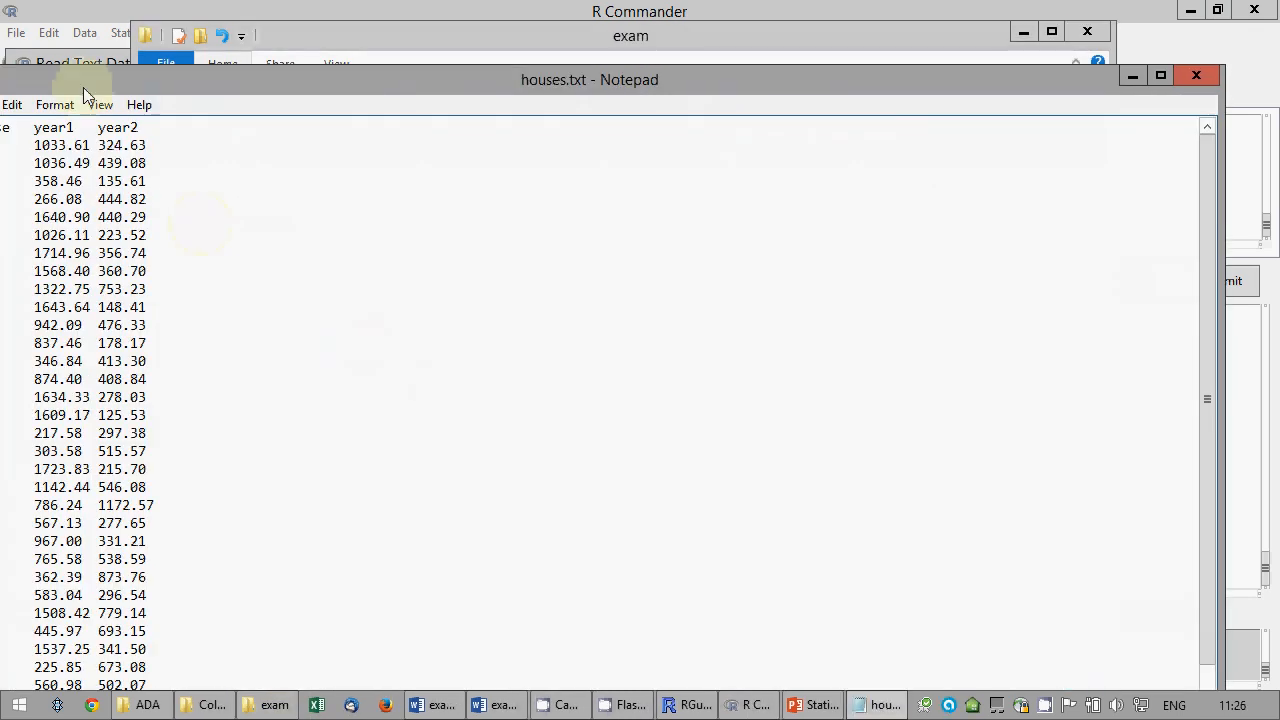
drag(83, 87, 263, 110)
click(76, 70)
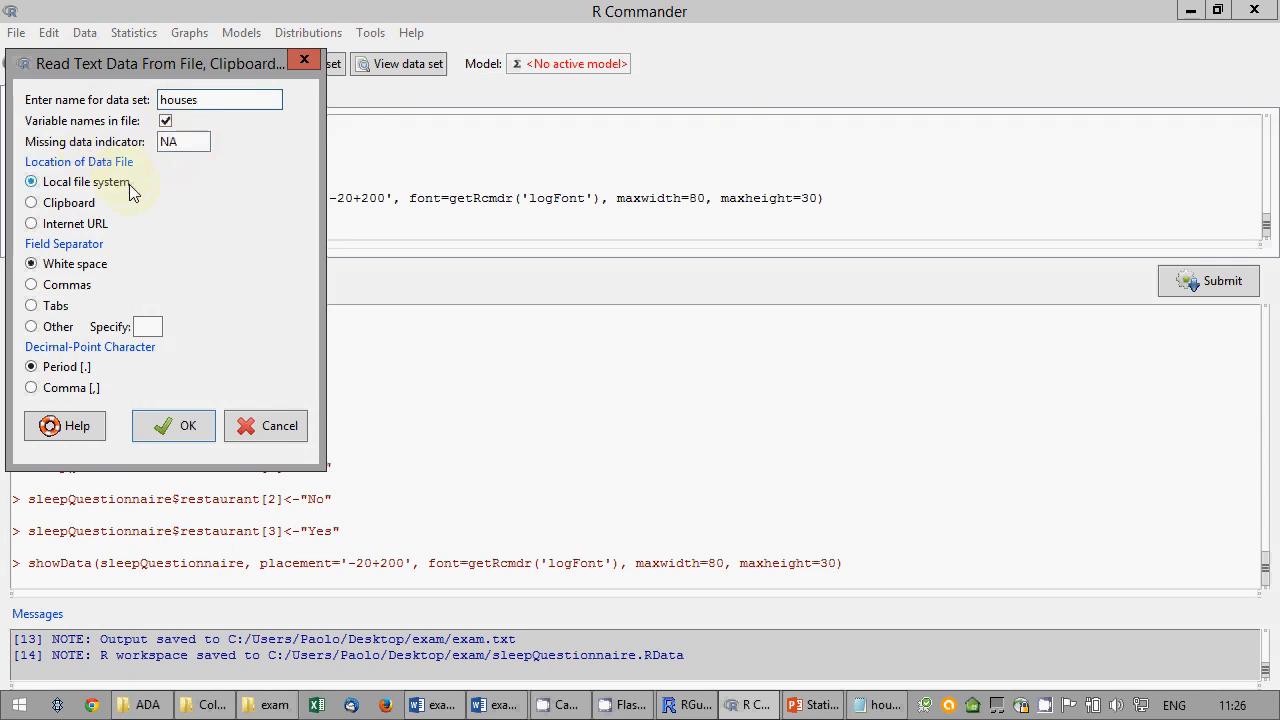
Set the field separator to tabs and import houses.txt from the exam folder as the houses data set.
click(55, 306)
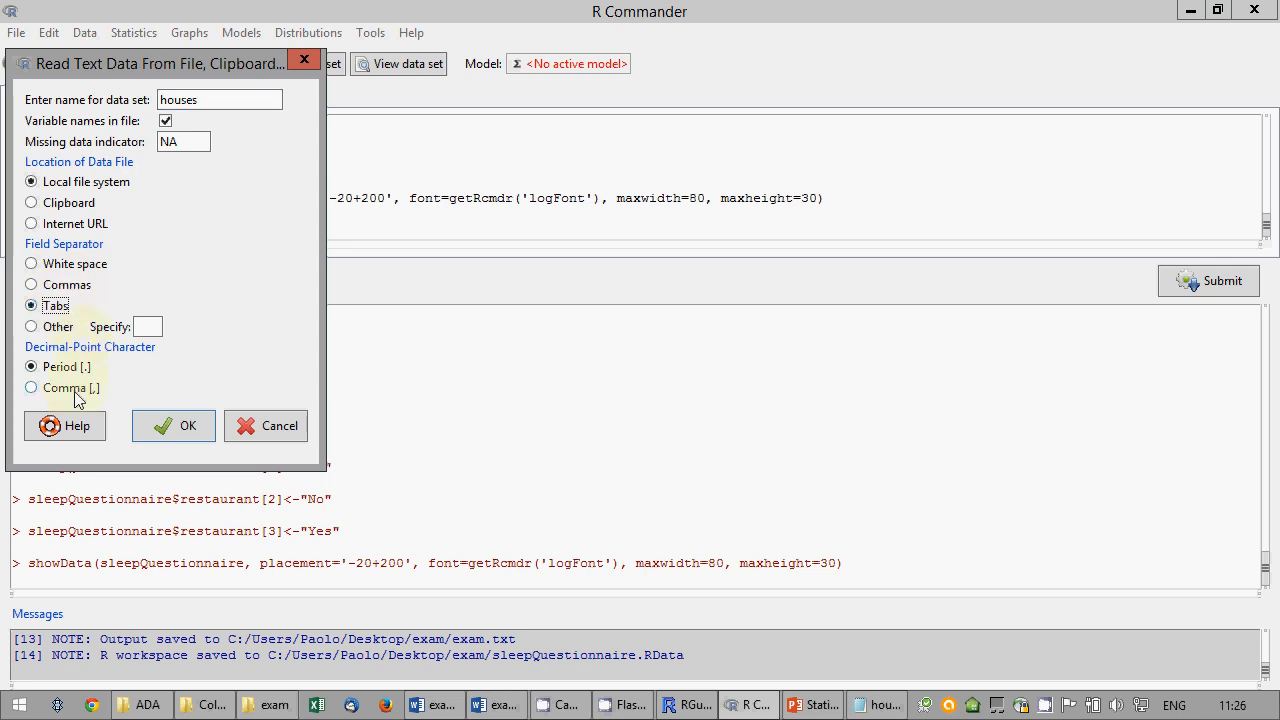
click(199, 434)
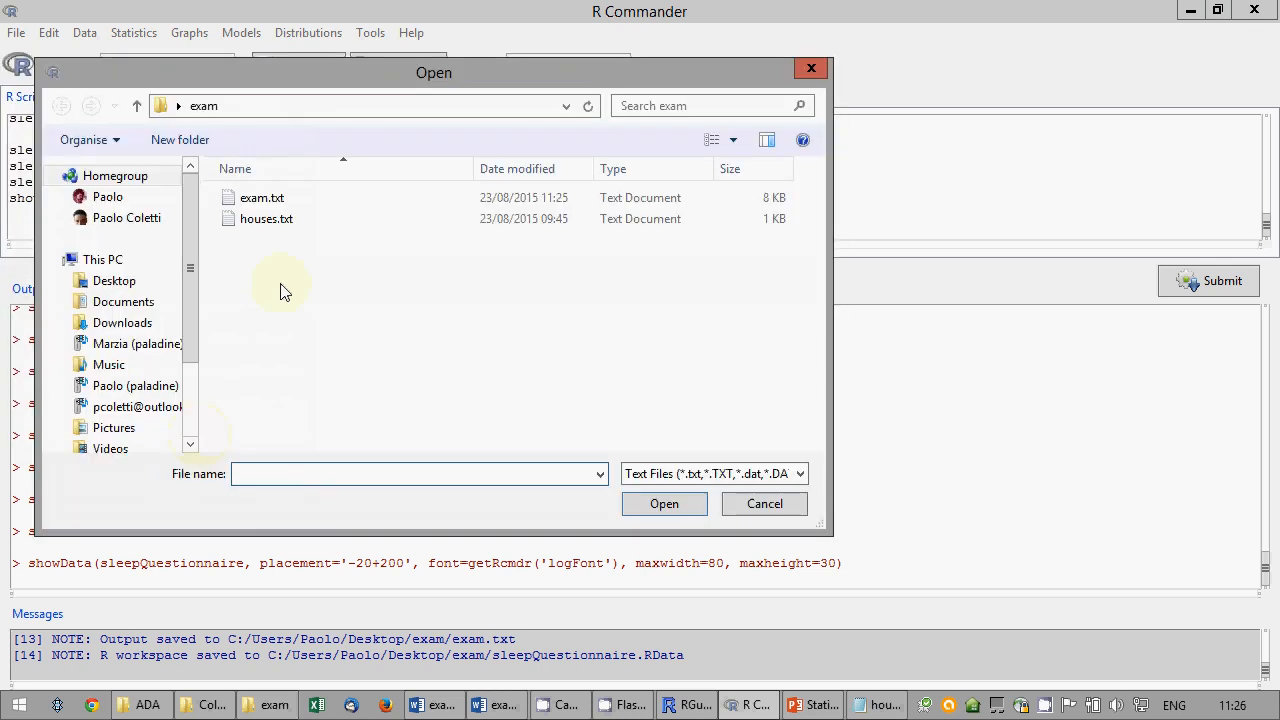
click(273, 223)
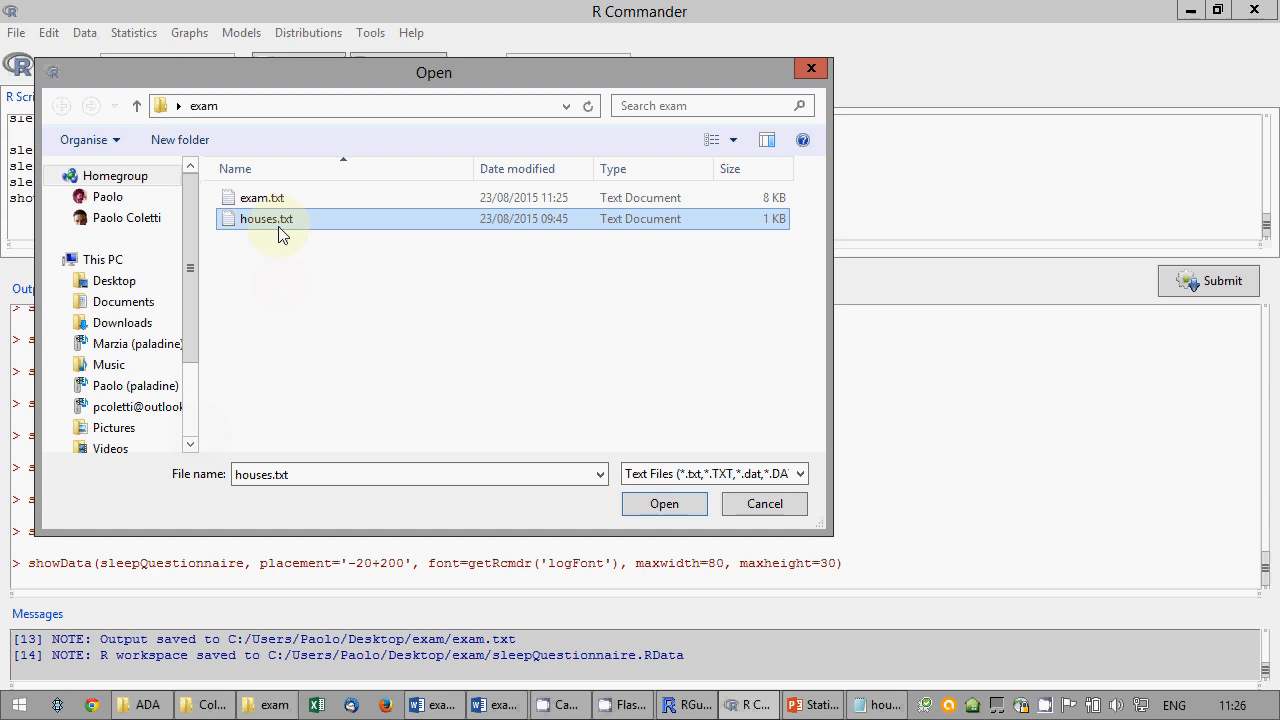
click(668, 507)
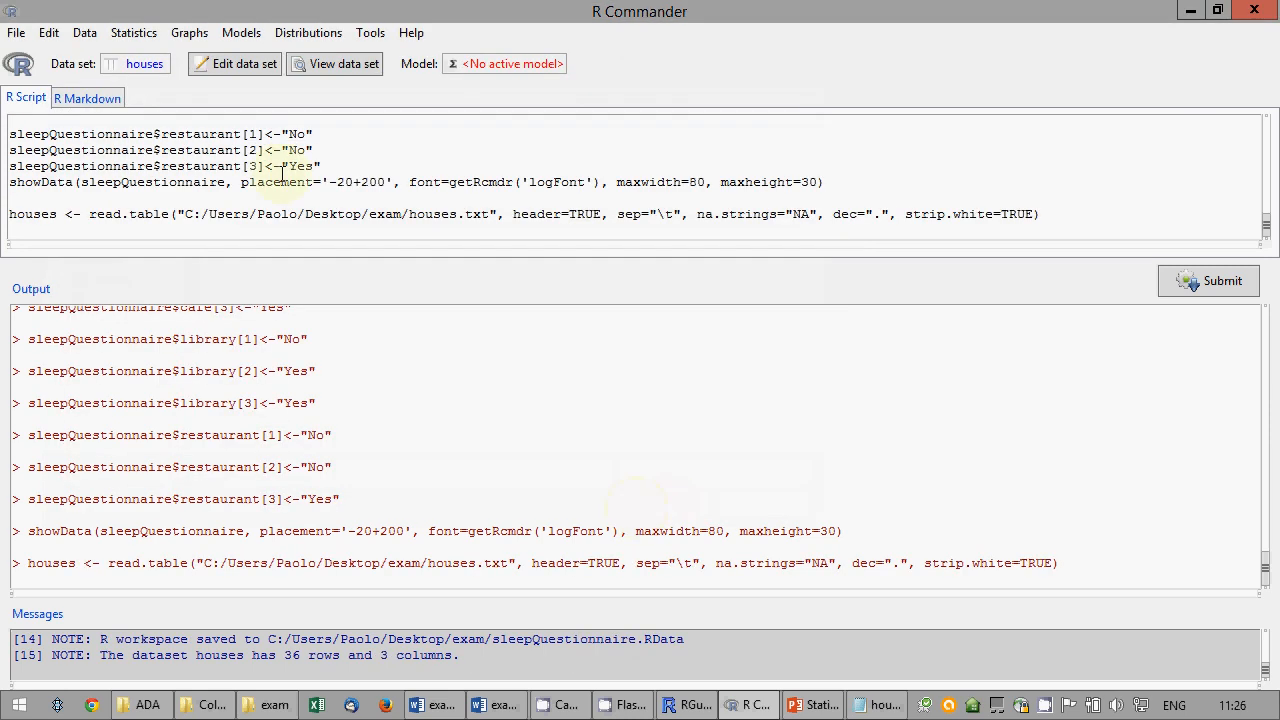
View the imported houses data set down to its last row to check the import, and close the viewer.
click(326, 66)
drag(1105, 215, 495, 103)
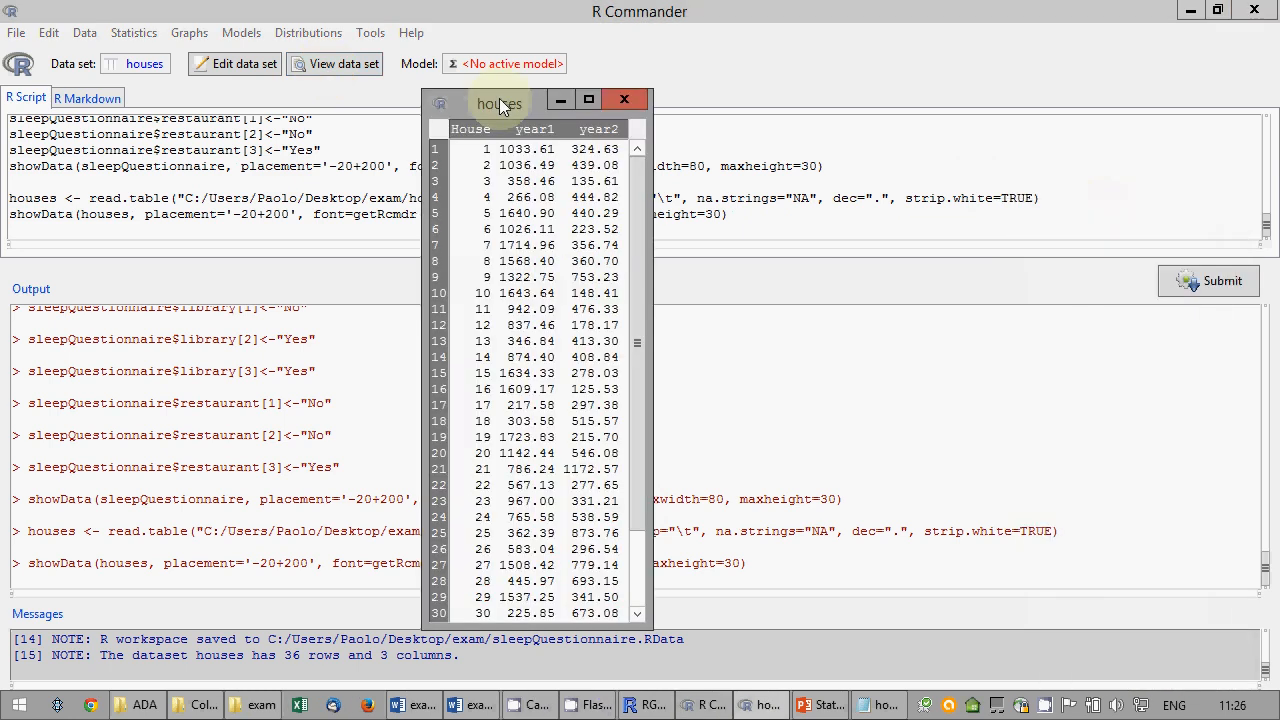
drag(637, 262, 630, 573)
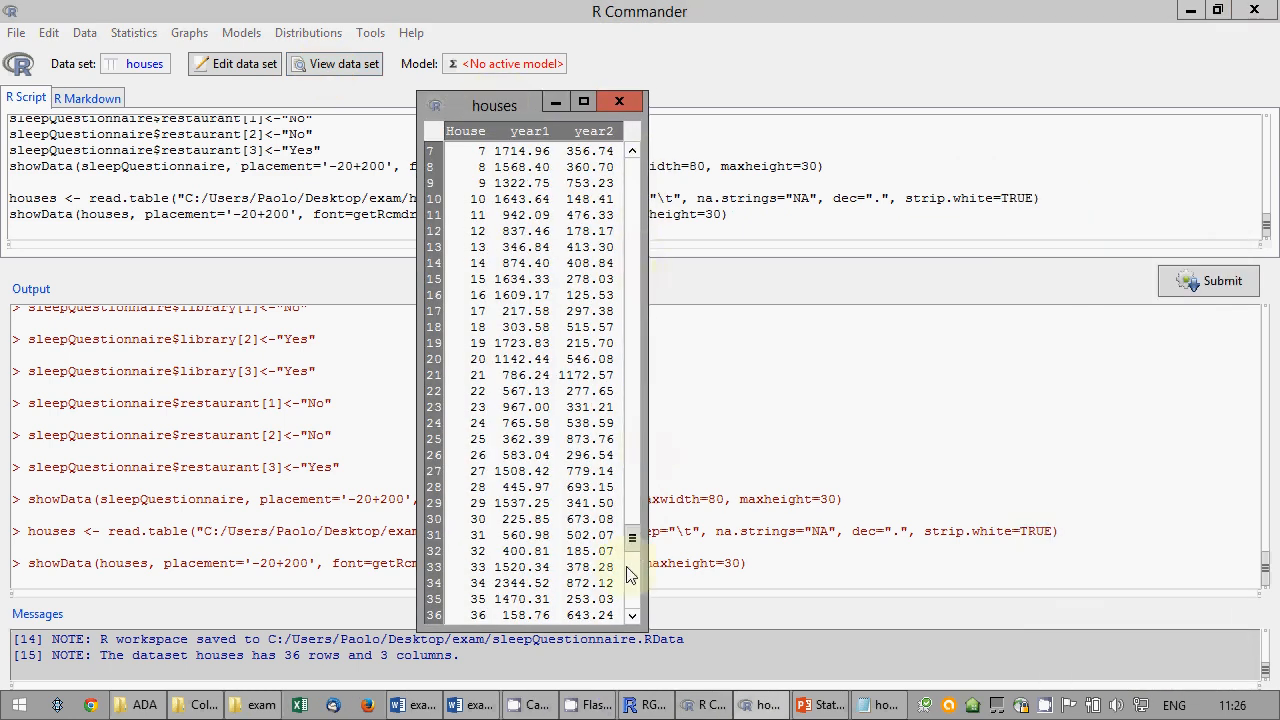
click(640, 480)
click(612, 100)
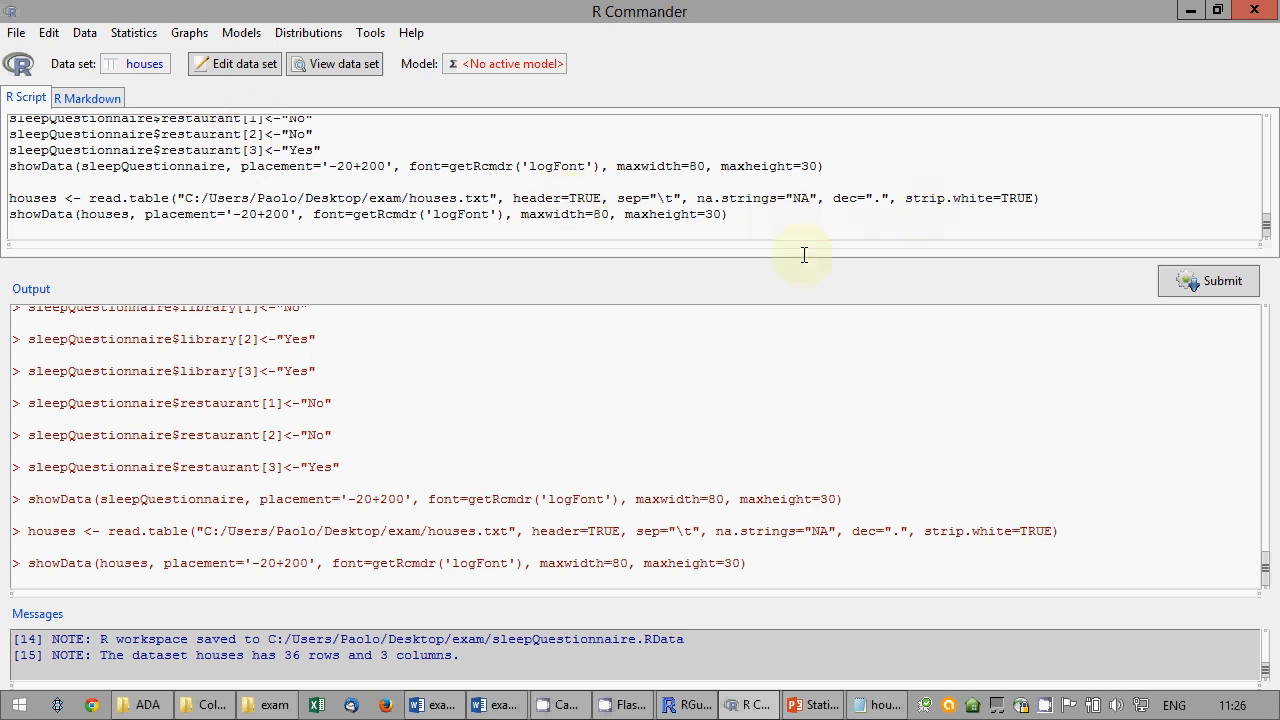
Save the output, the R workspace and the R script to their existing files.
click(15, 33)
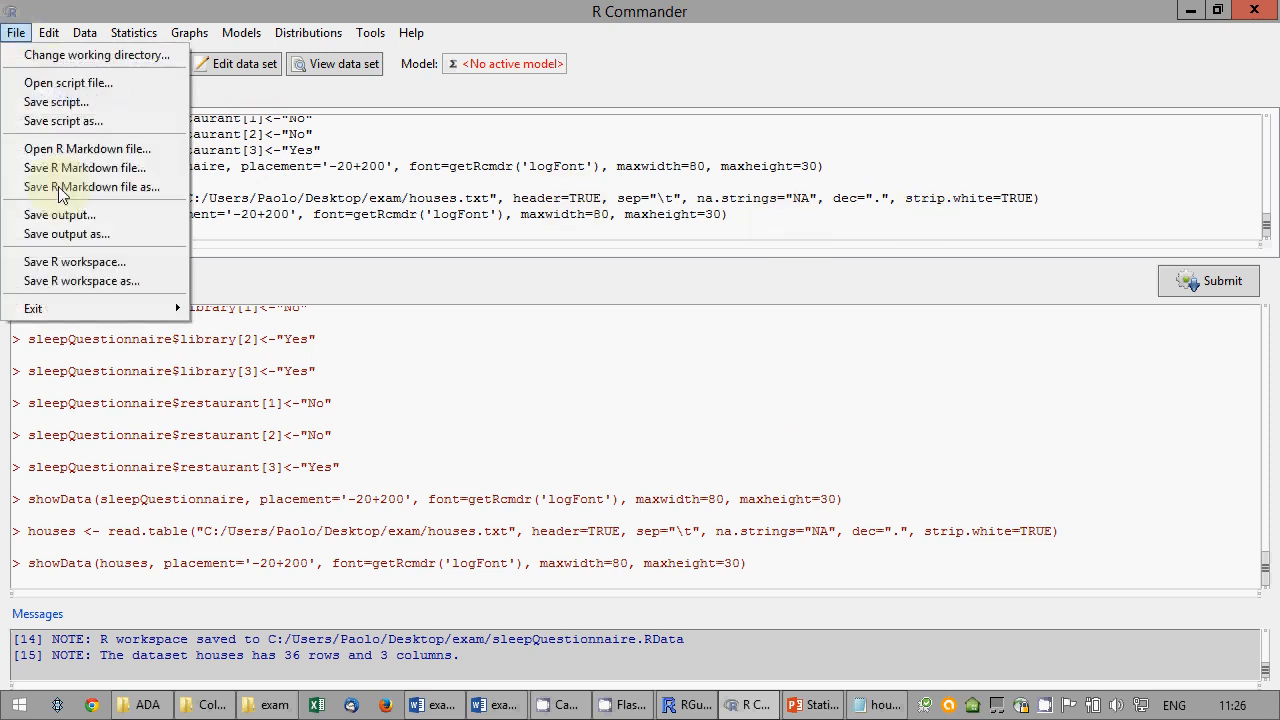
click(55, 215)
click(16, 33)
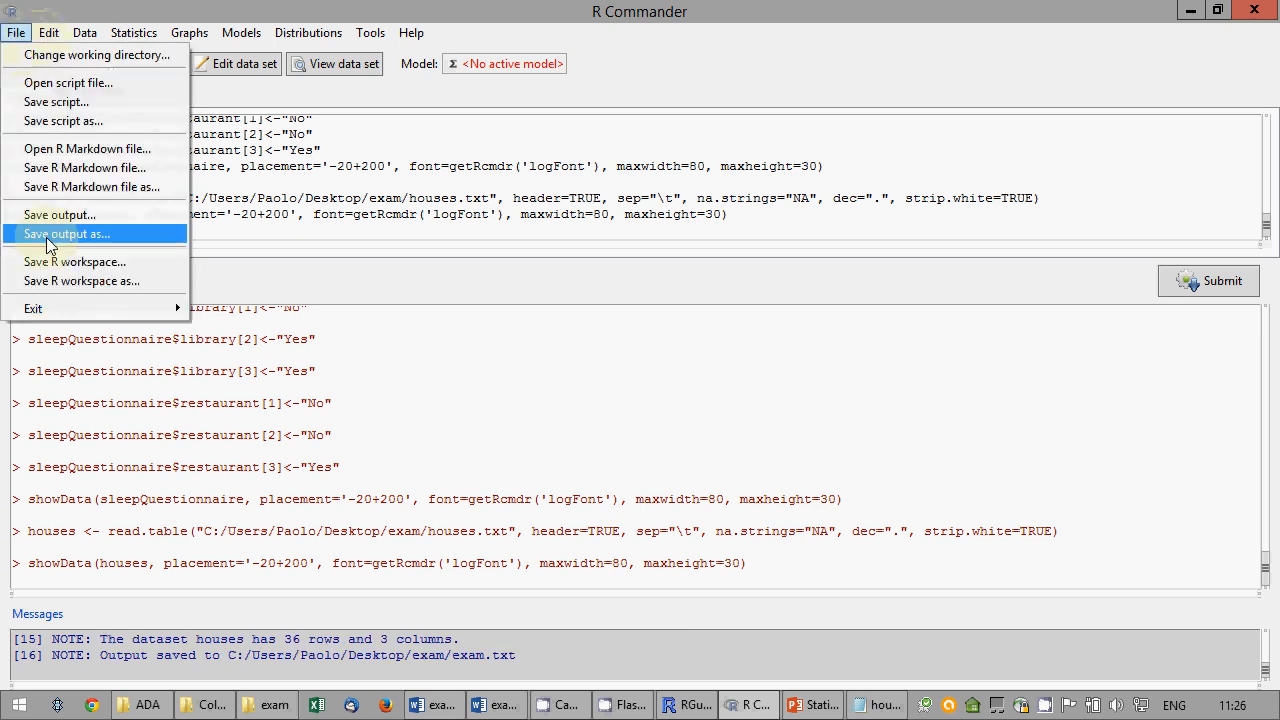
click(52, 261)
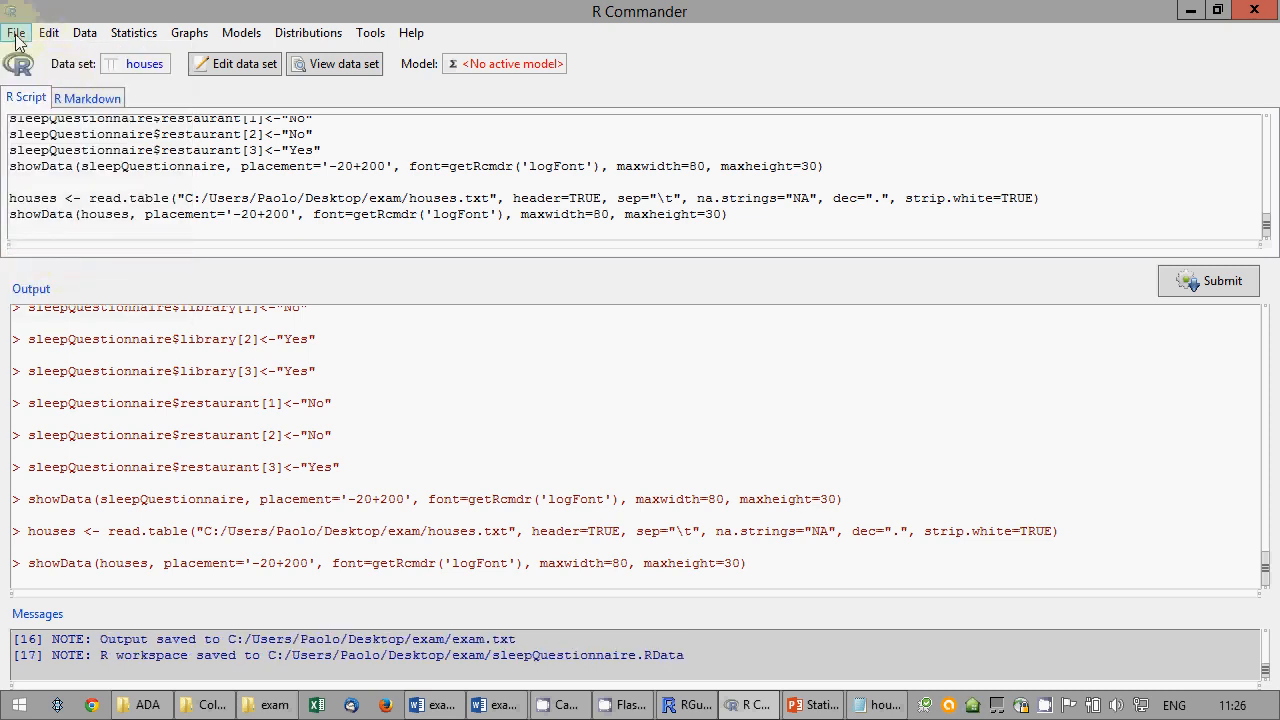
click(15, 33)
click(52, 101)
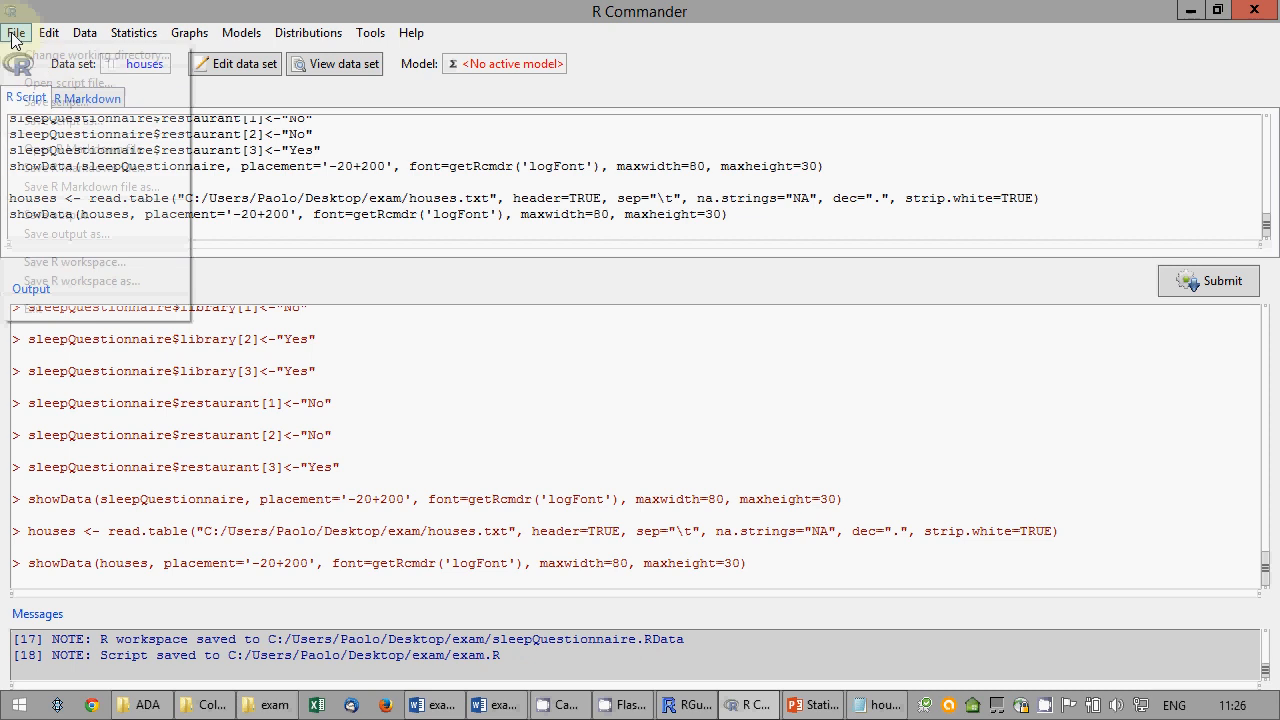
Exit both R Commander and R, confirming the exit and declining to save the script and output files again.
click(16, 33)
mouse_move(34, 312)
click(273, 327)
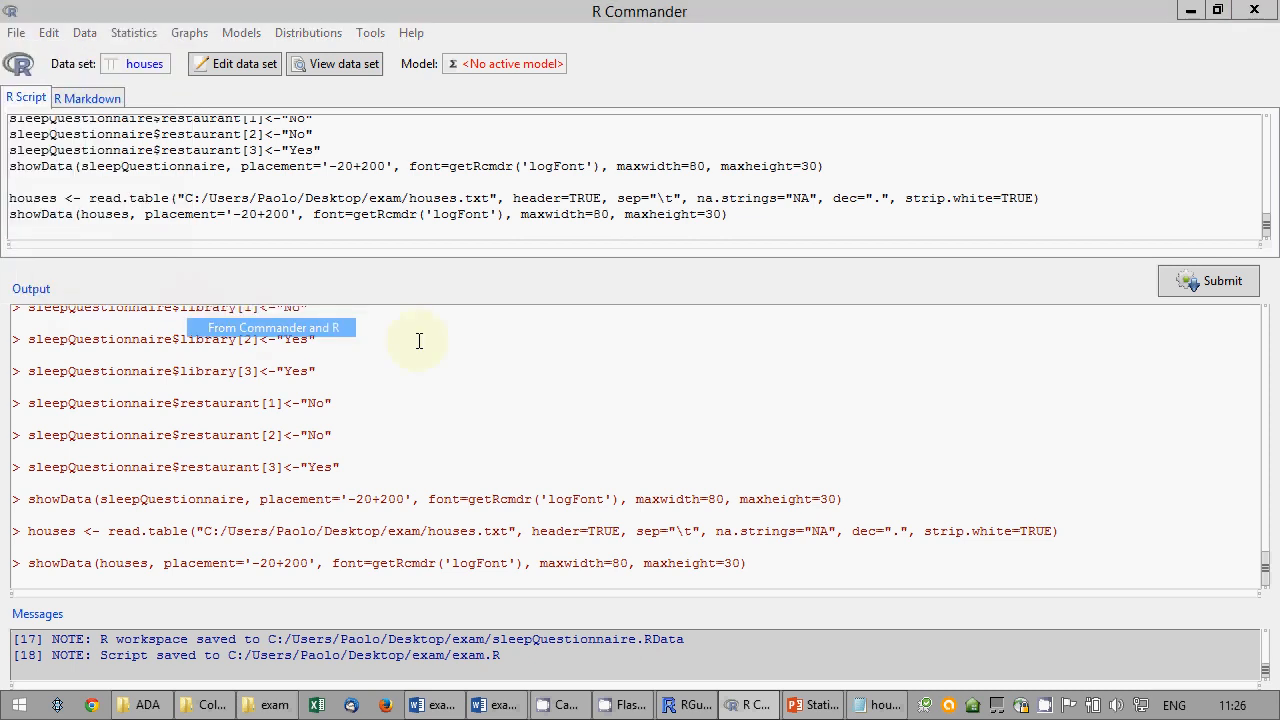
click(610, 423)
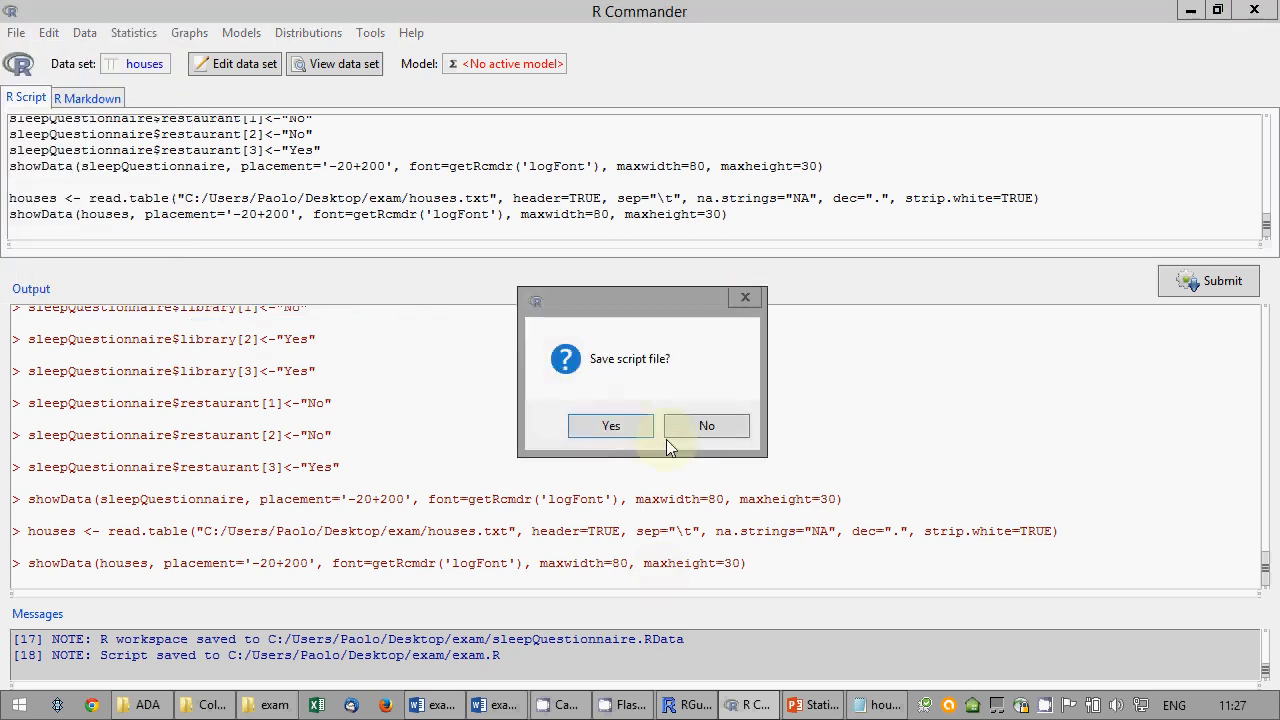
click(697, 426)
click(694, 425)
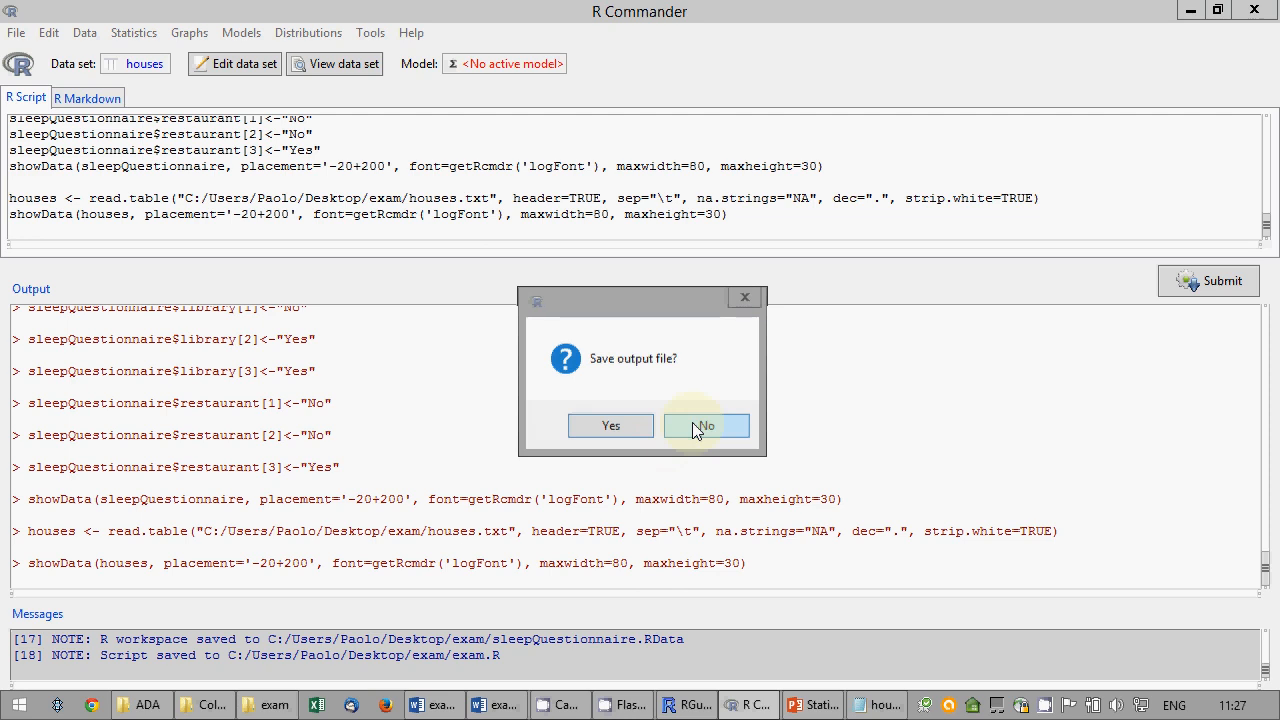
click(694, 425)
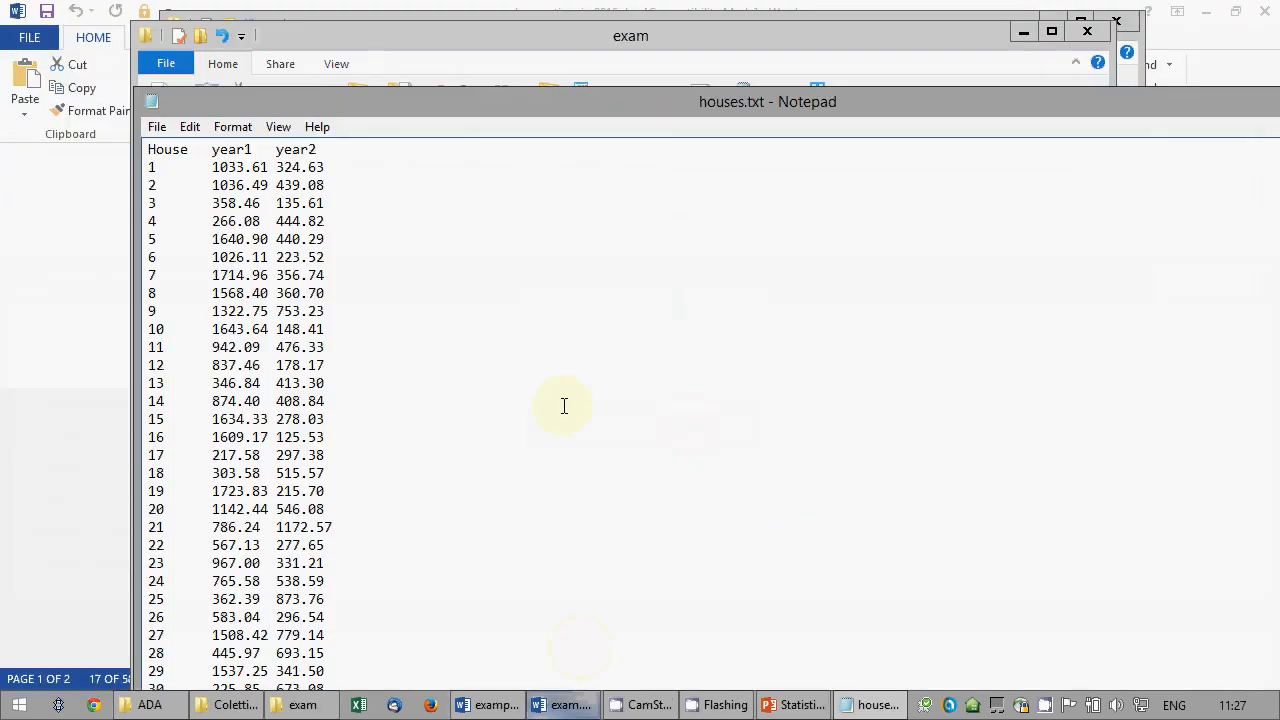
Close the remaining documents: houses.txt in Notepad, and exam.docx and the example exam text in Word.
drag(1211, 111, 1032, 131)
click(1196, 118)
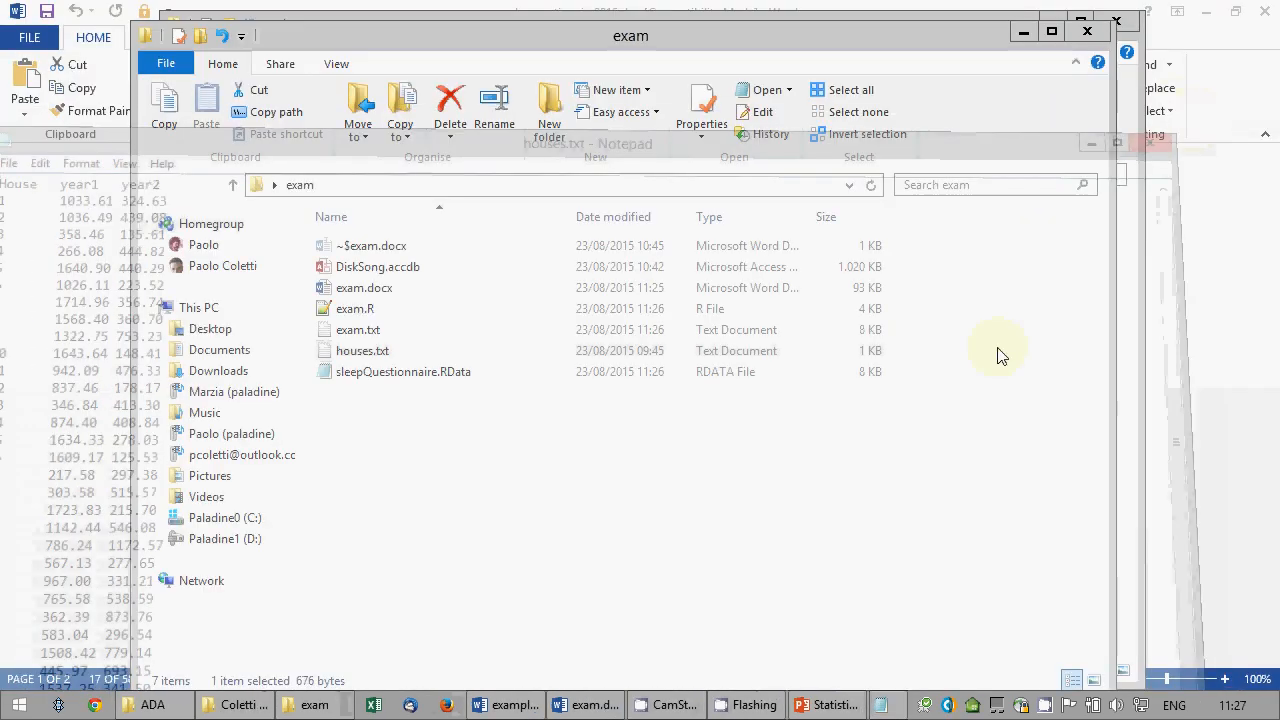
click(606, 705)
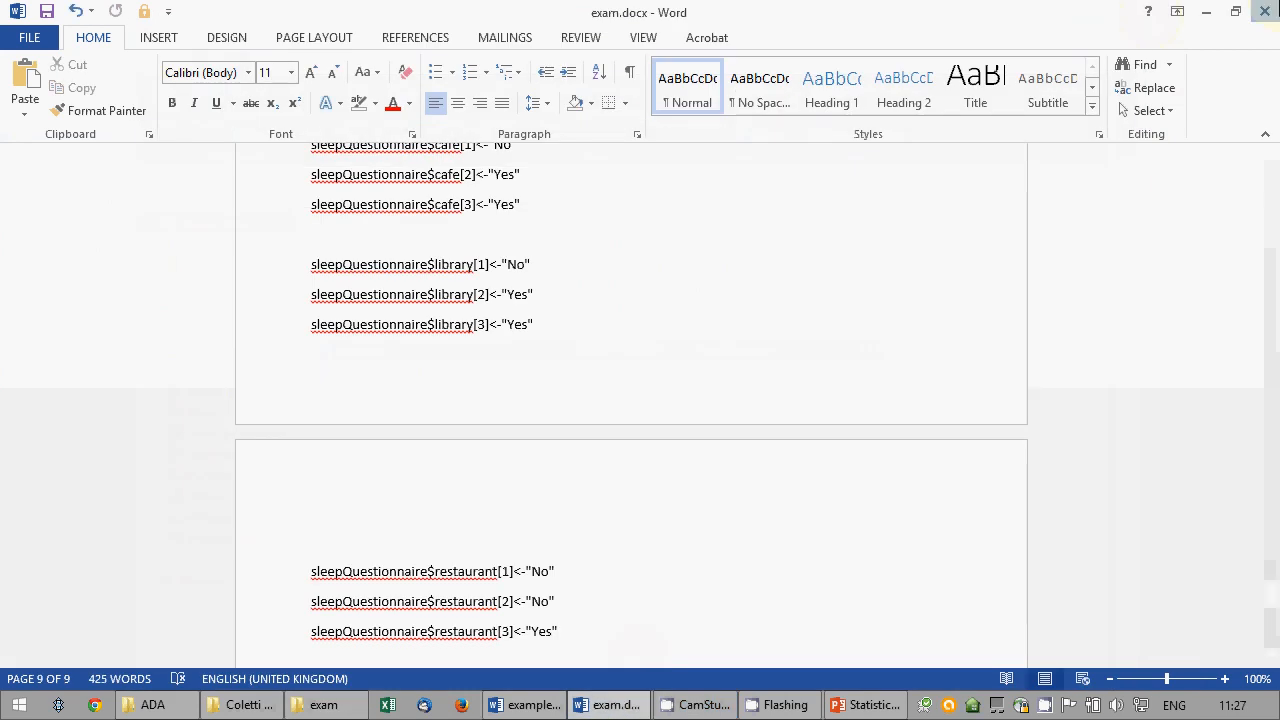
click(1265, 11)
click(577, 713)
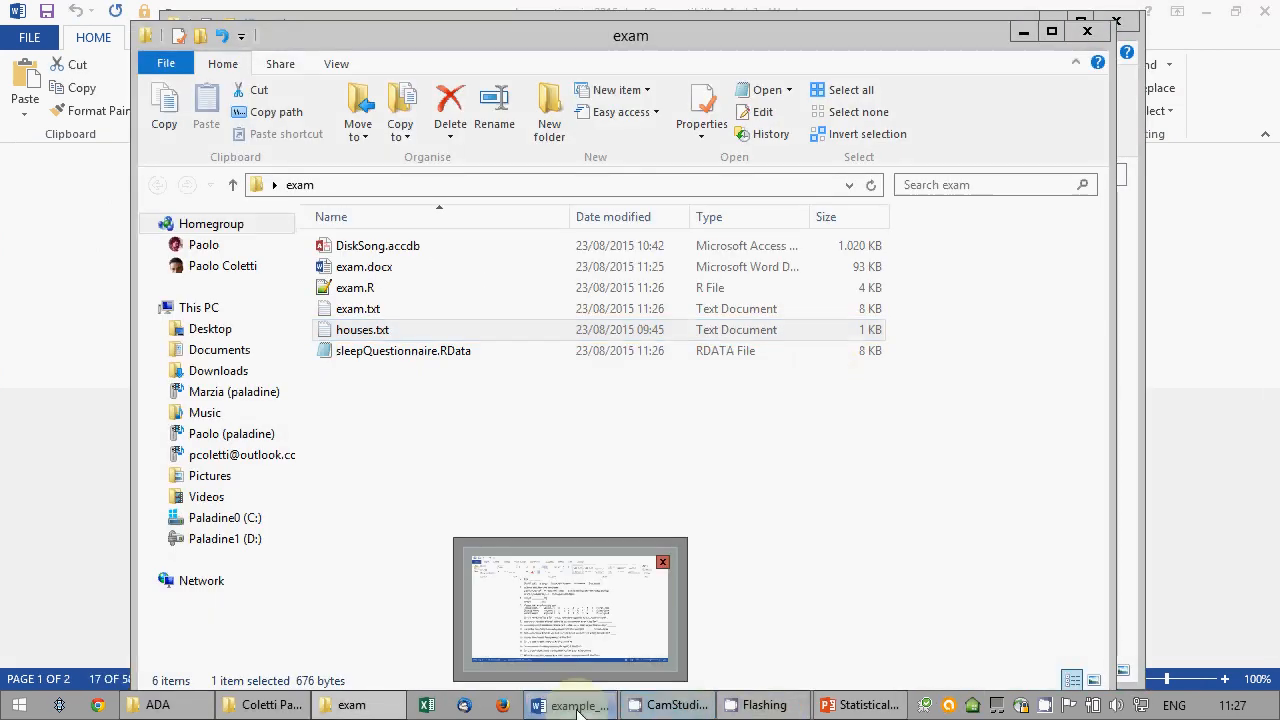
click(1265, 11)
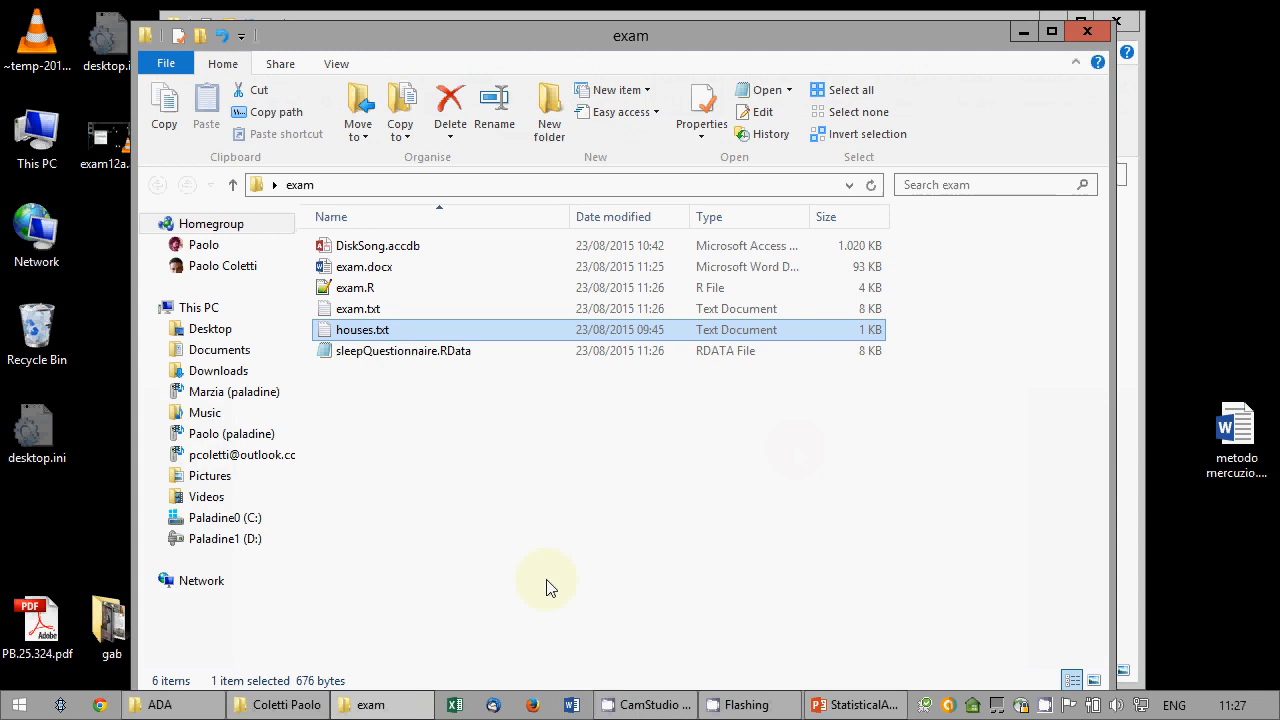
Copy all six files from the local exam folder into the personal network exam folder, replacing the files with the same names.
drag(525, 31, 994, 53)
click(249, 710)
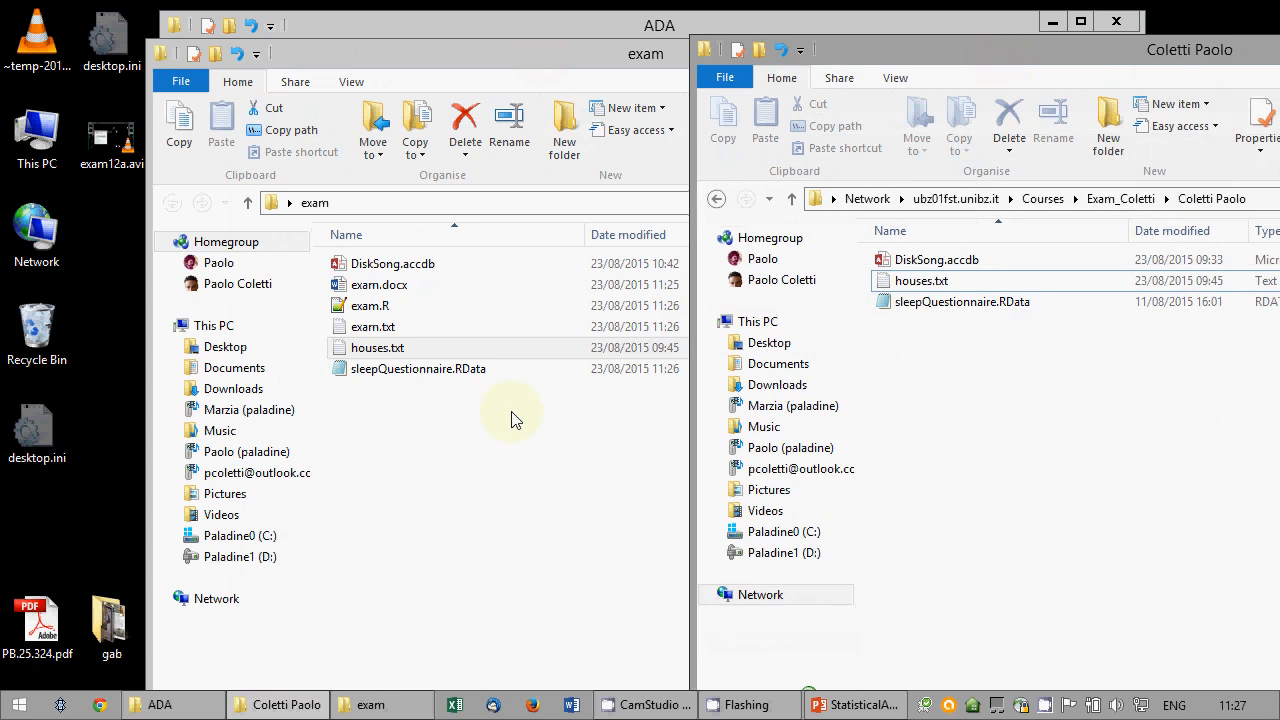
drag(514, 423, 285, 255)
drag(352, 298, 1229, 458)
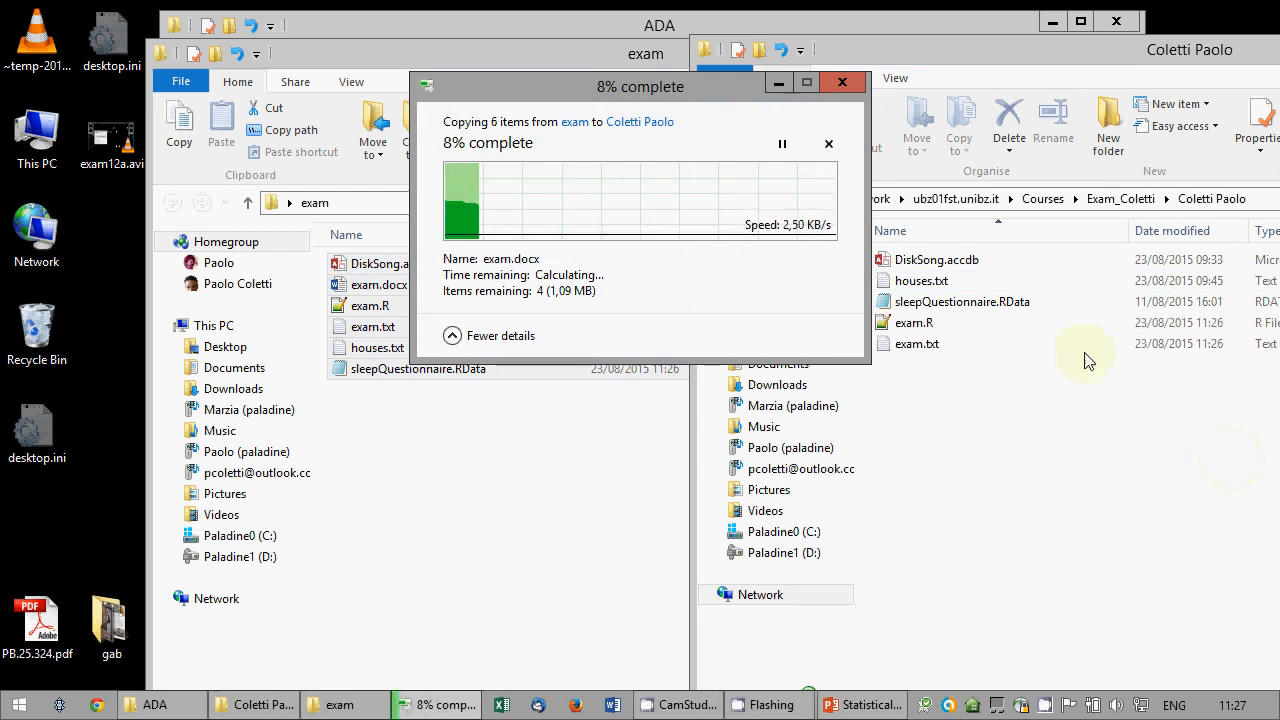
drag(653, 98, 485, 356)
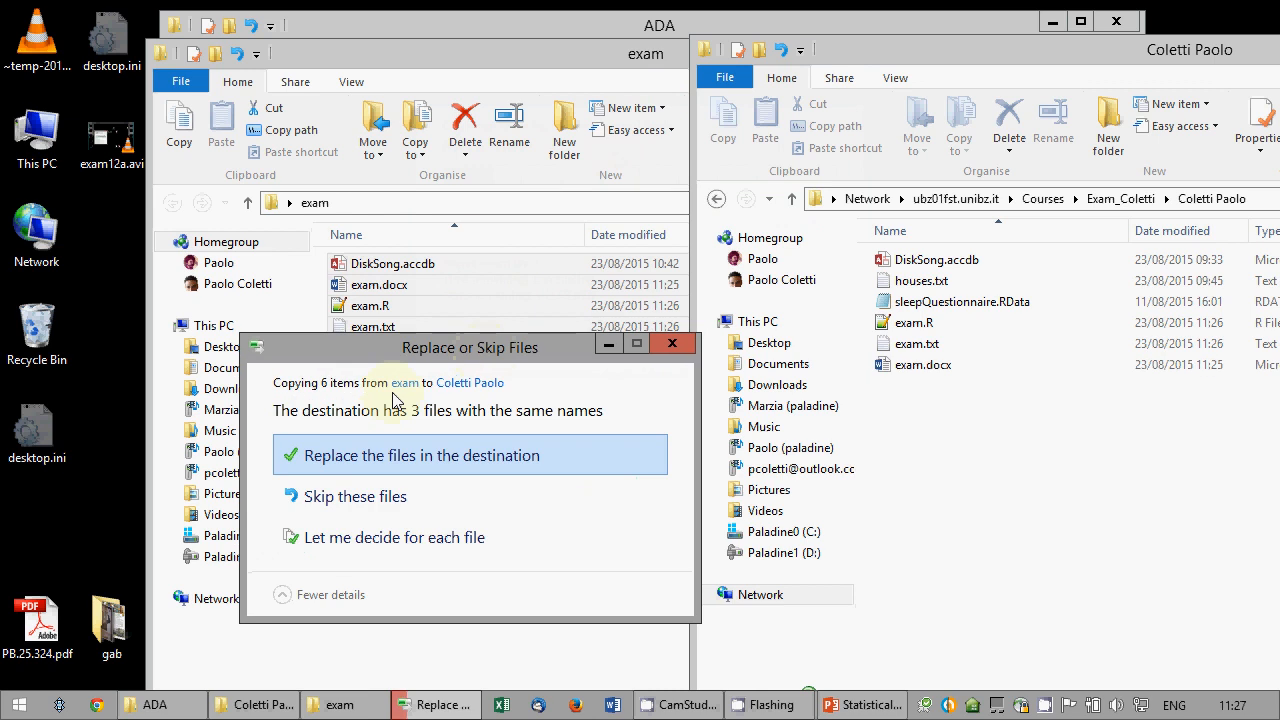
click(434, 457)
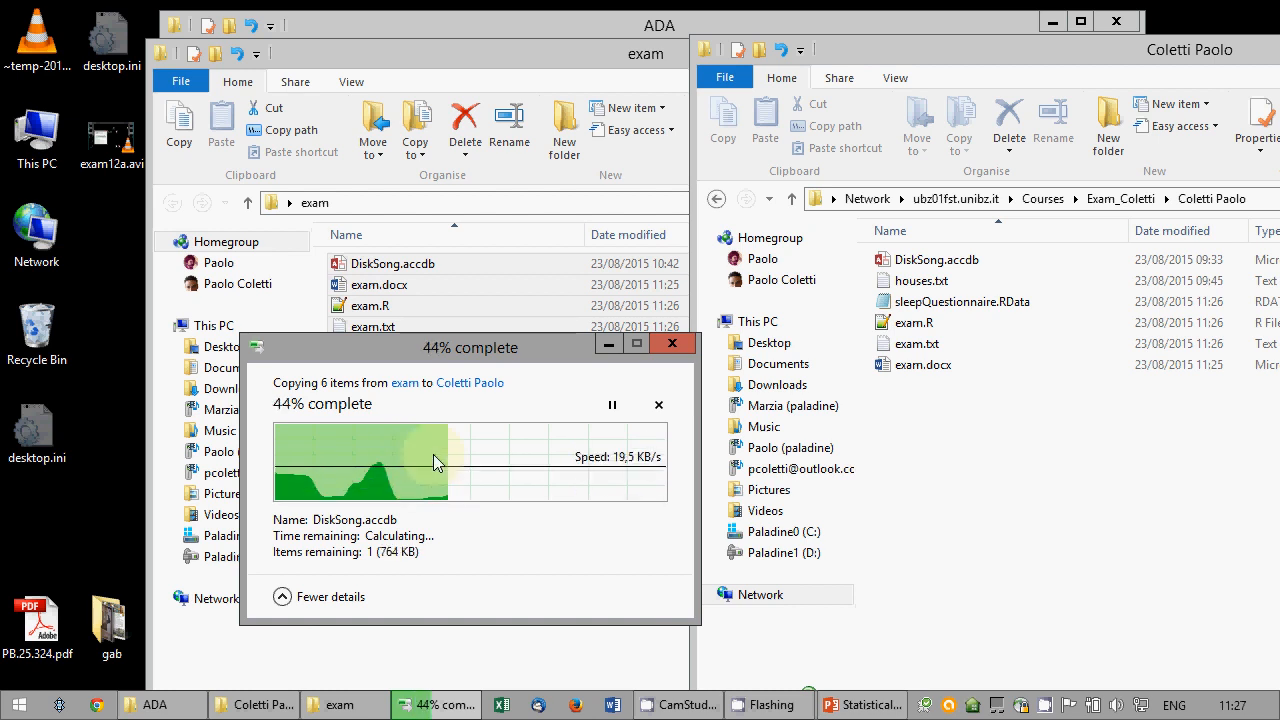
right_click(1044, 704)
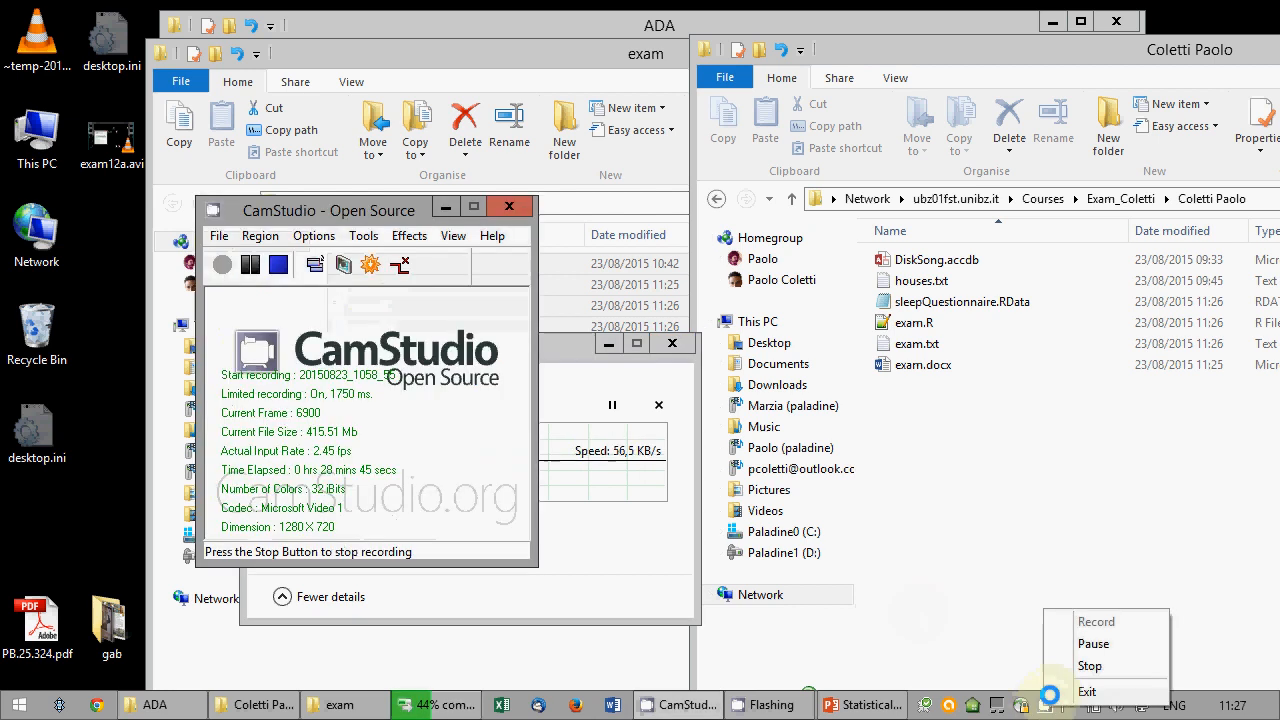